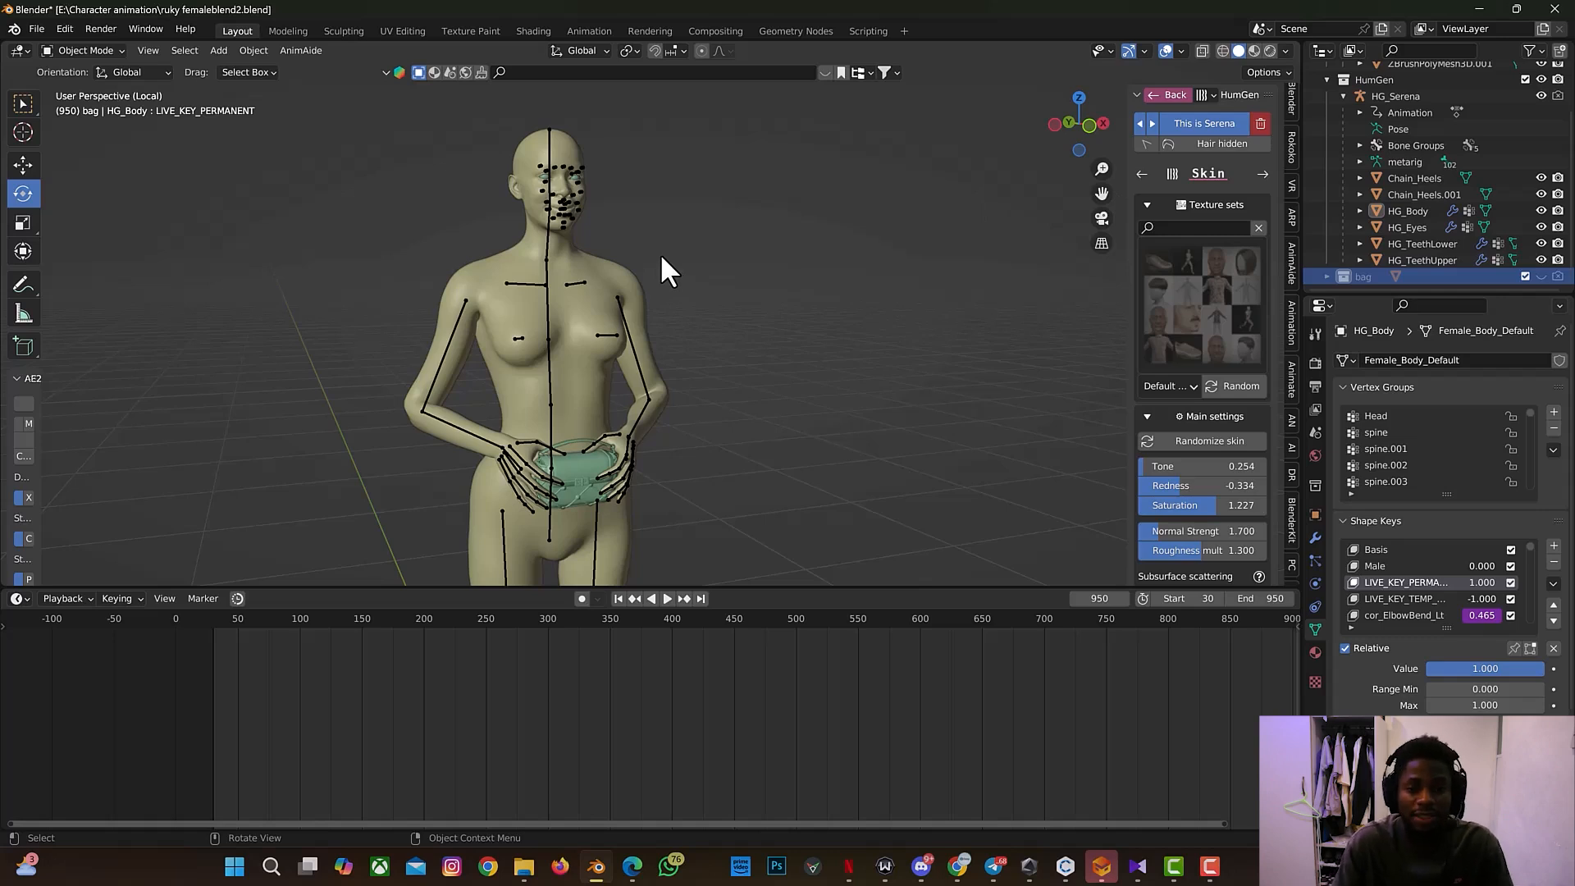
Step: Play the character animation from its first frame and examine the face and upper body movement
click(618, 599)
scroll(725, 213, up, 6)
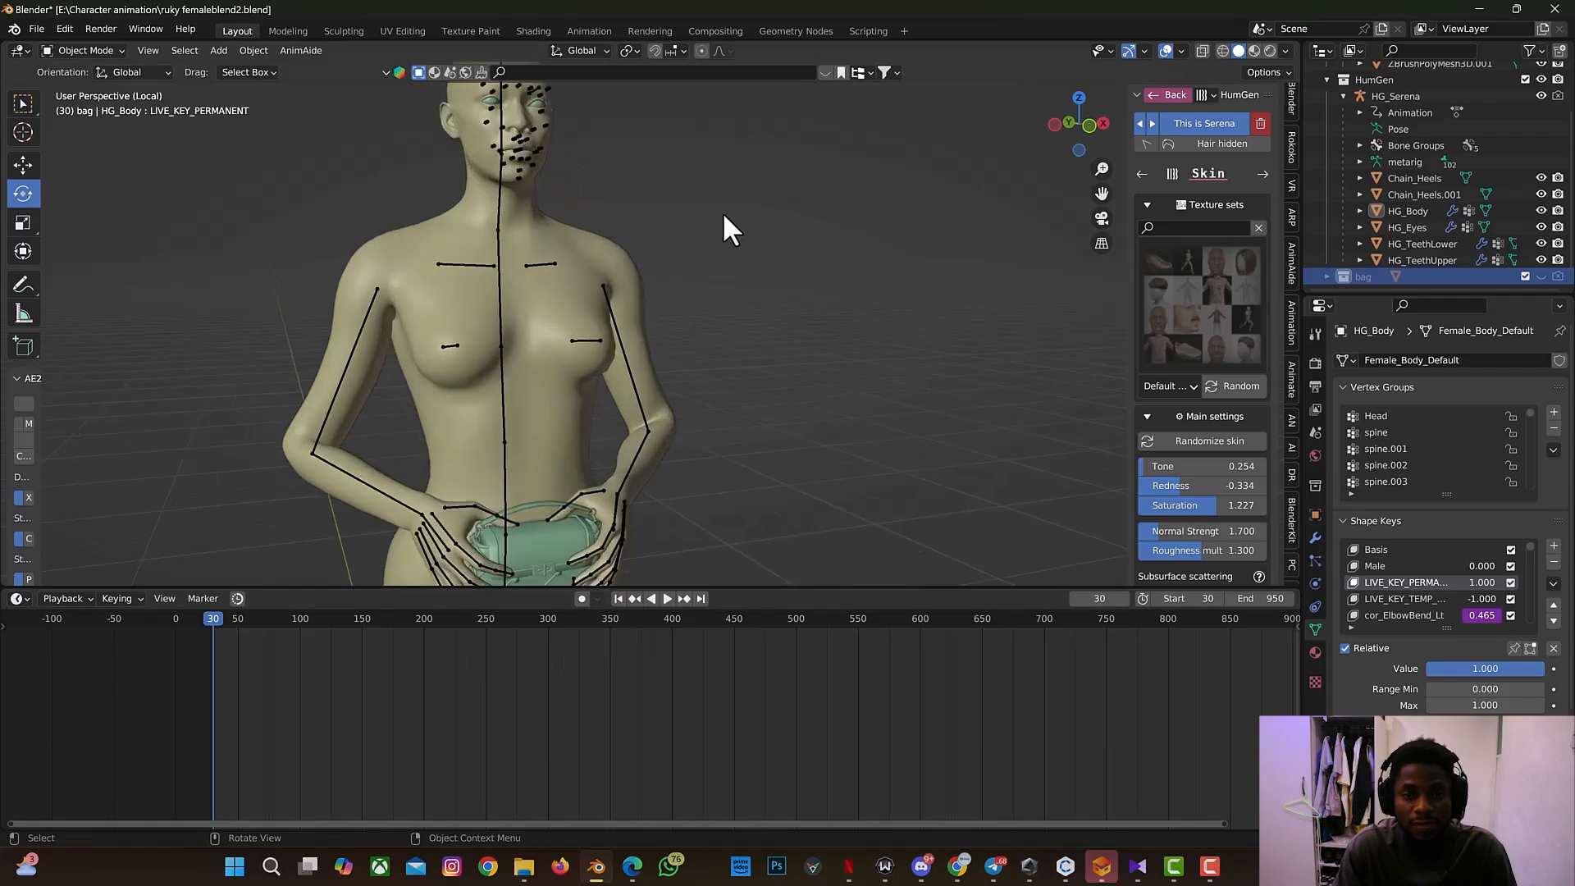
drag(1102, 194, 1116, 328)
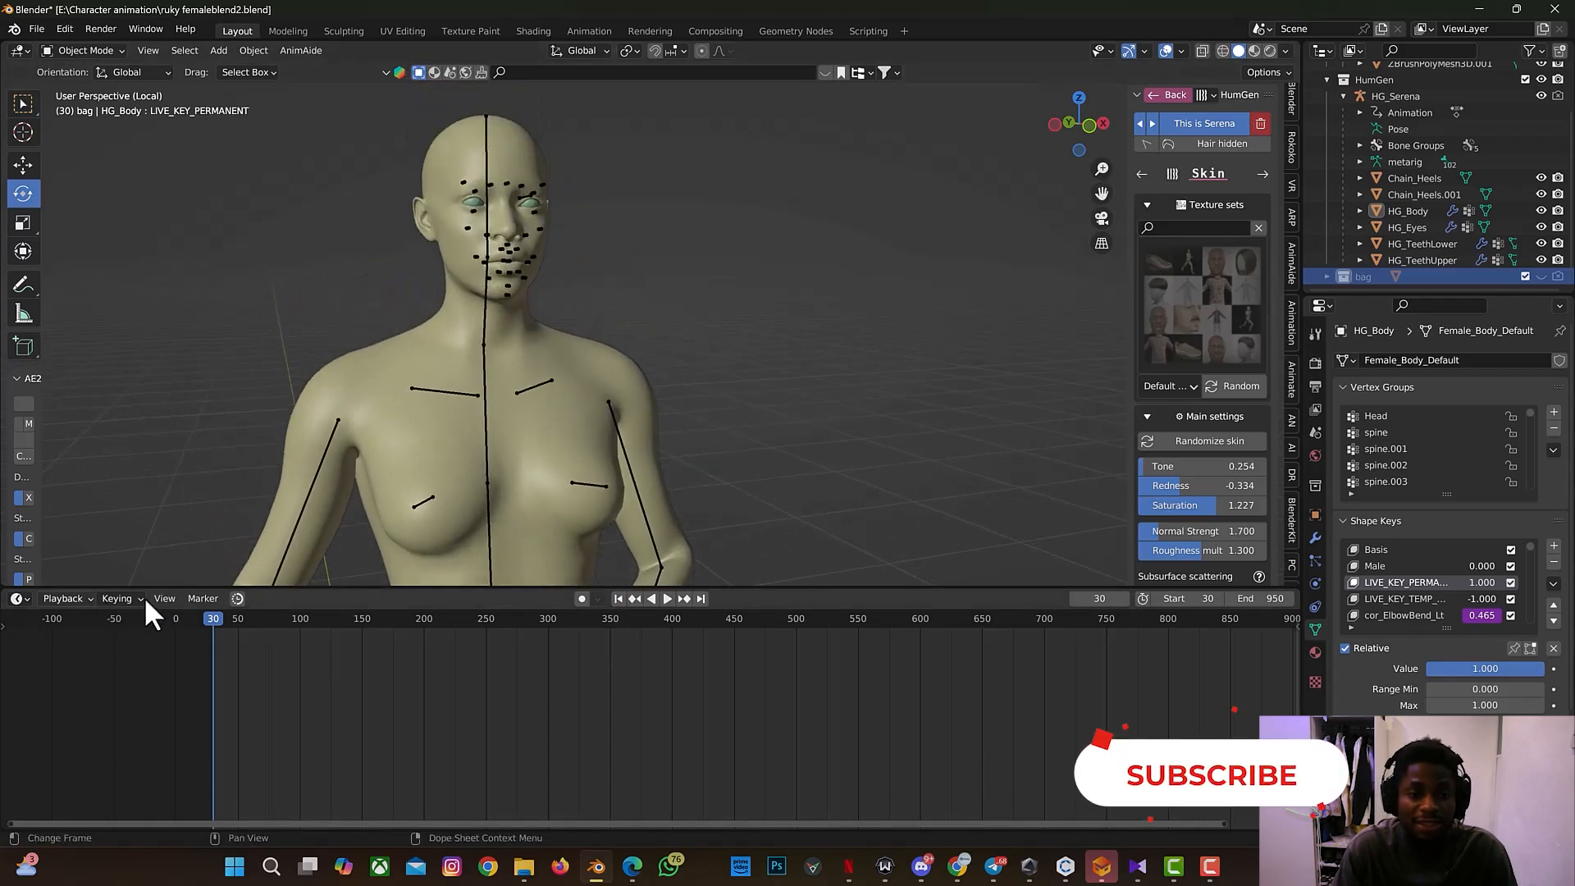
key(space)
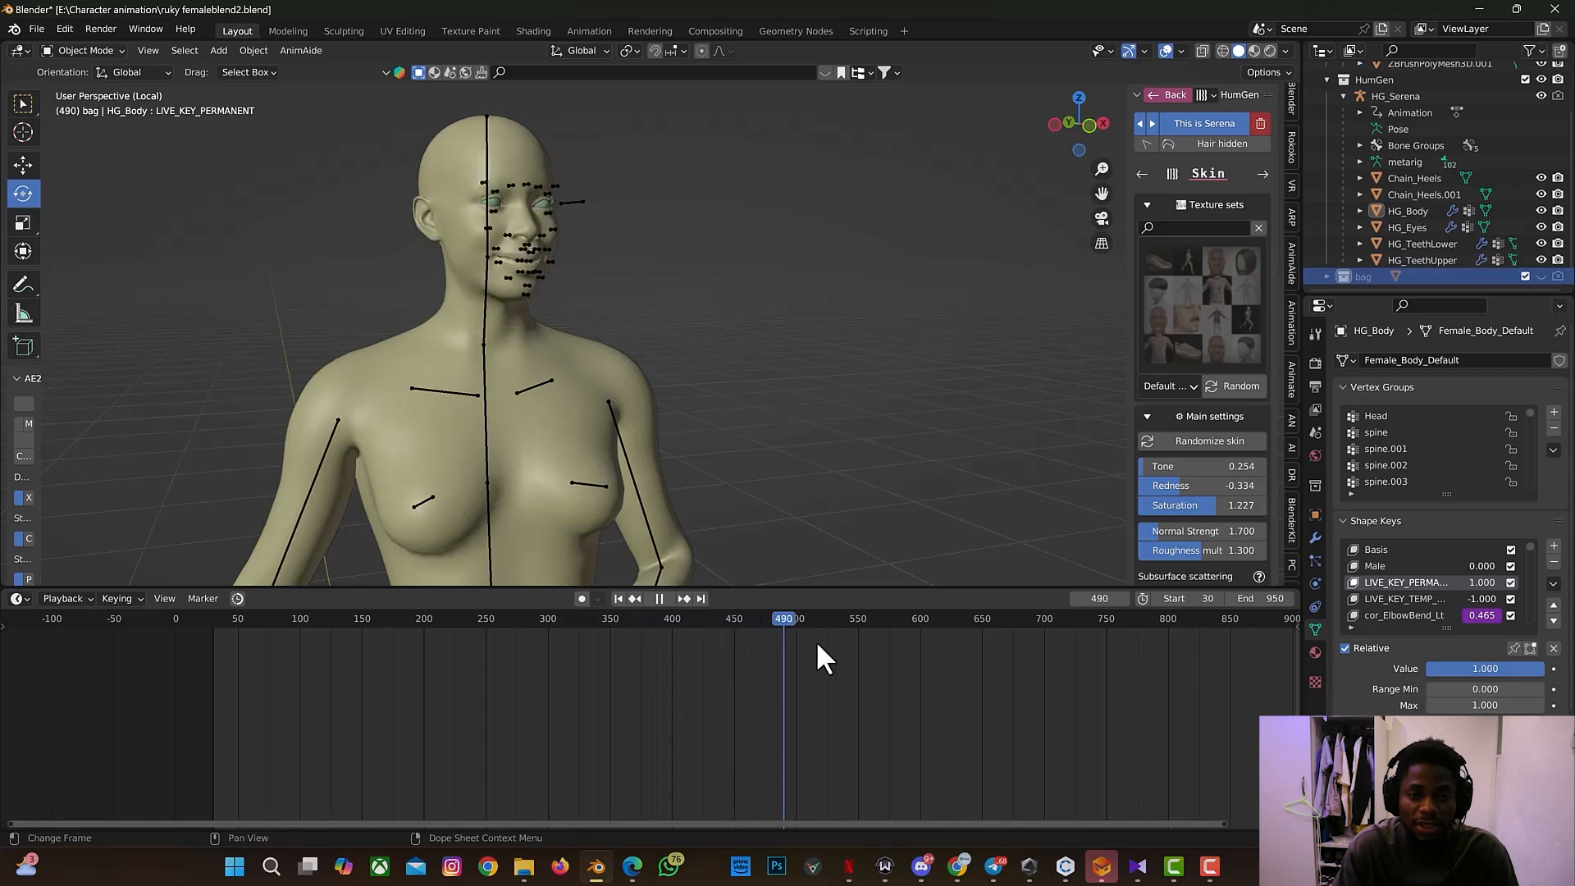
key(space)
click(1220, 293)
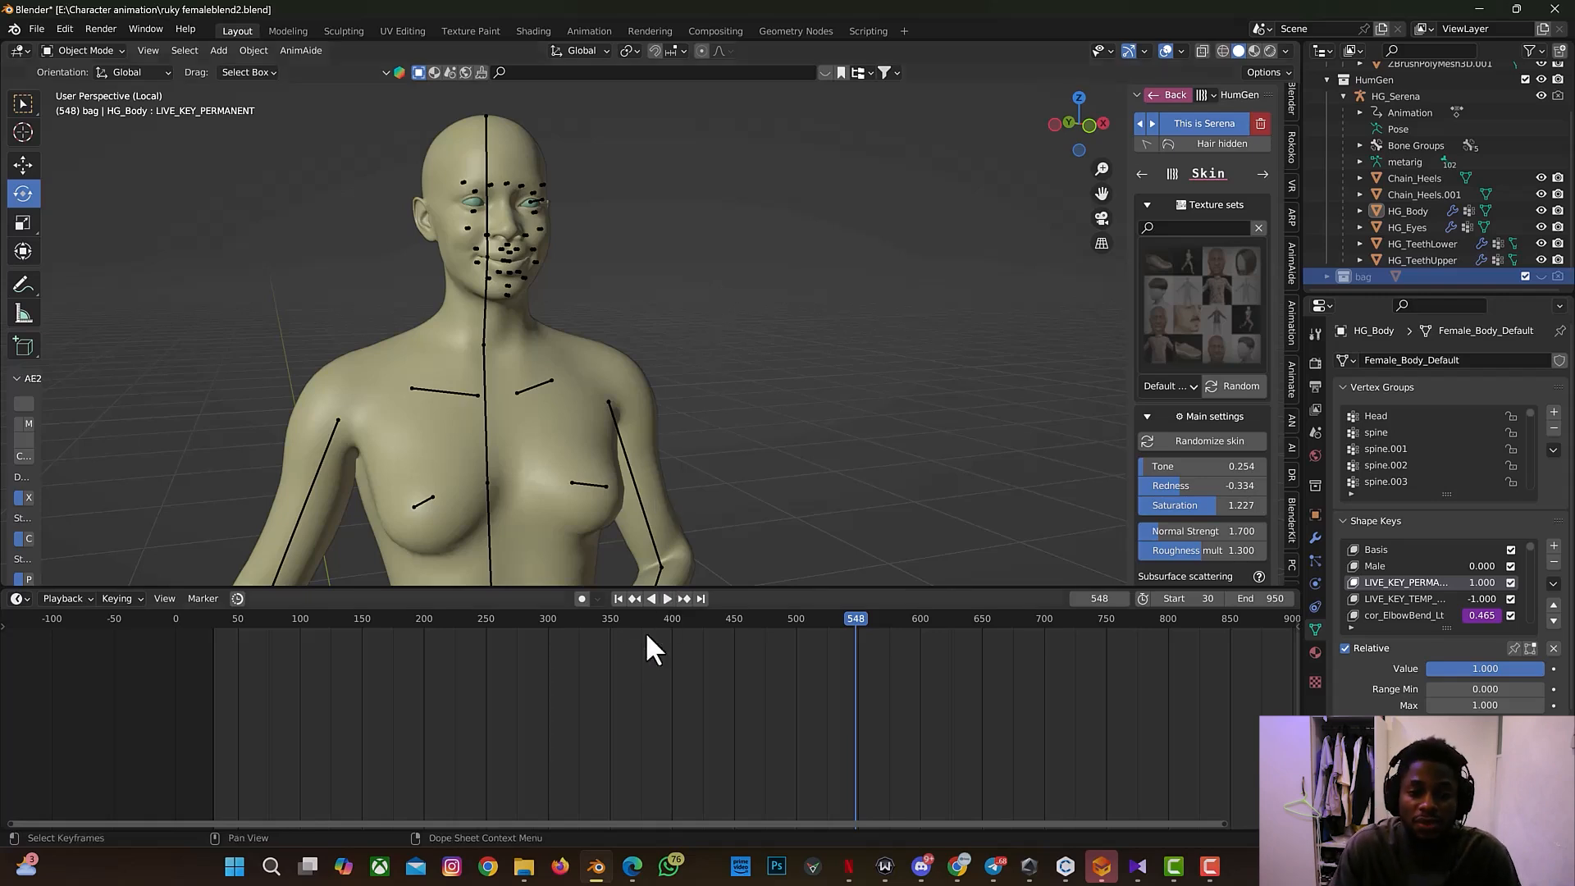
Step: Rewind the animation, set the scene's start frame to 1, and scrub through the early frames
click(618, 598)
scroll(918, 330, down, 5)
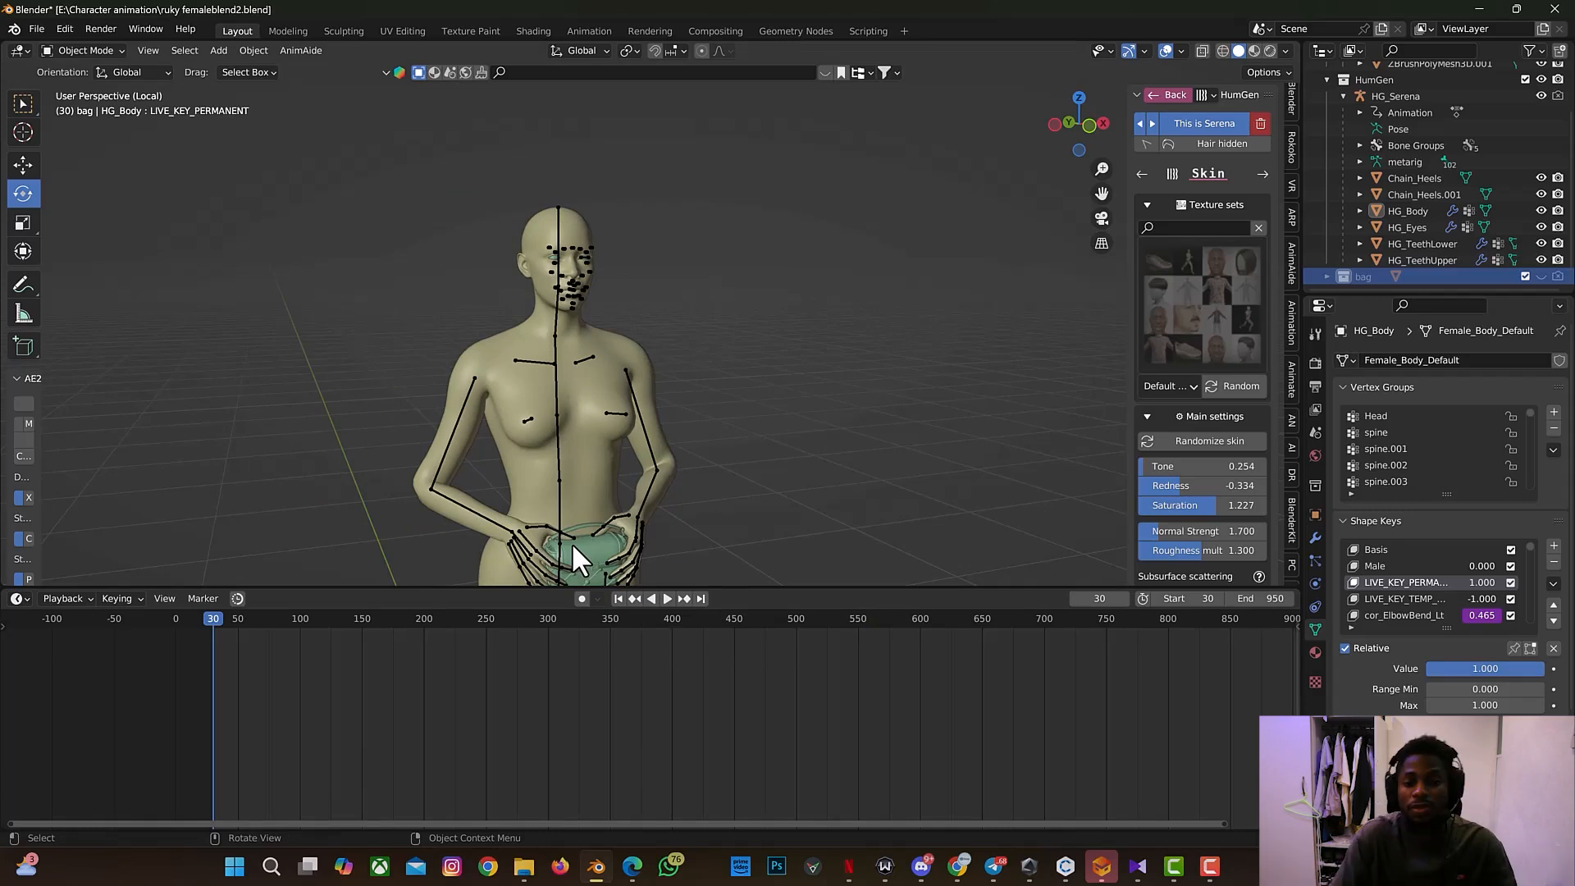
click(1181, 599)
text(1)
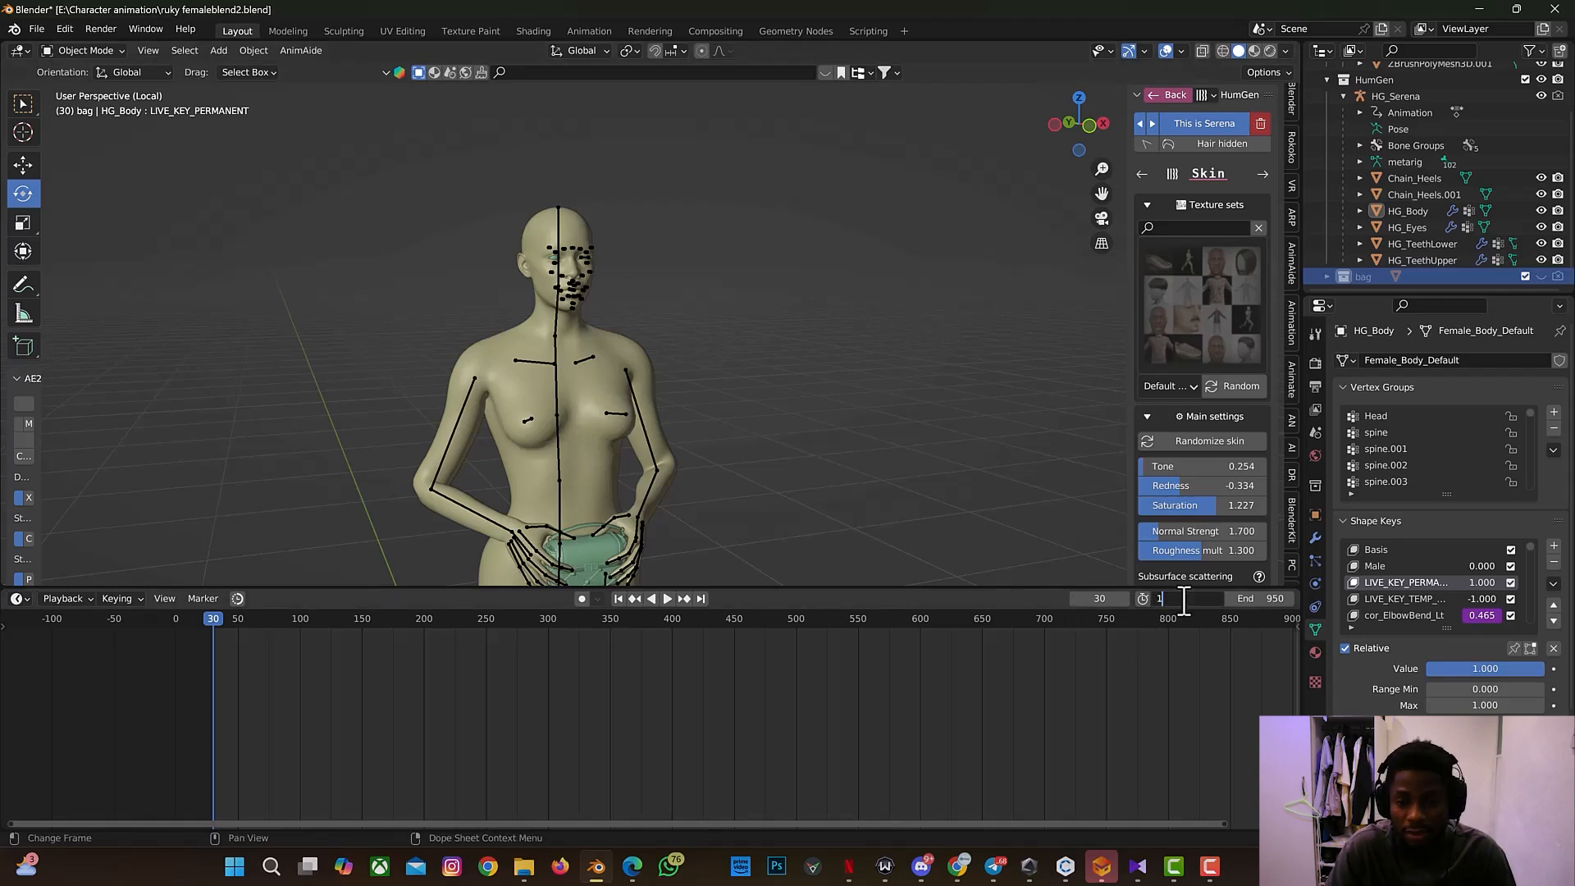
key(Return)
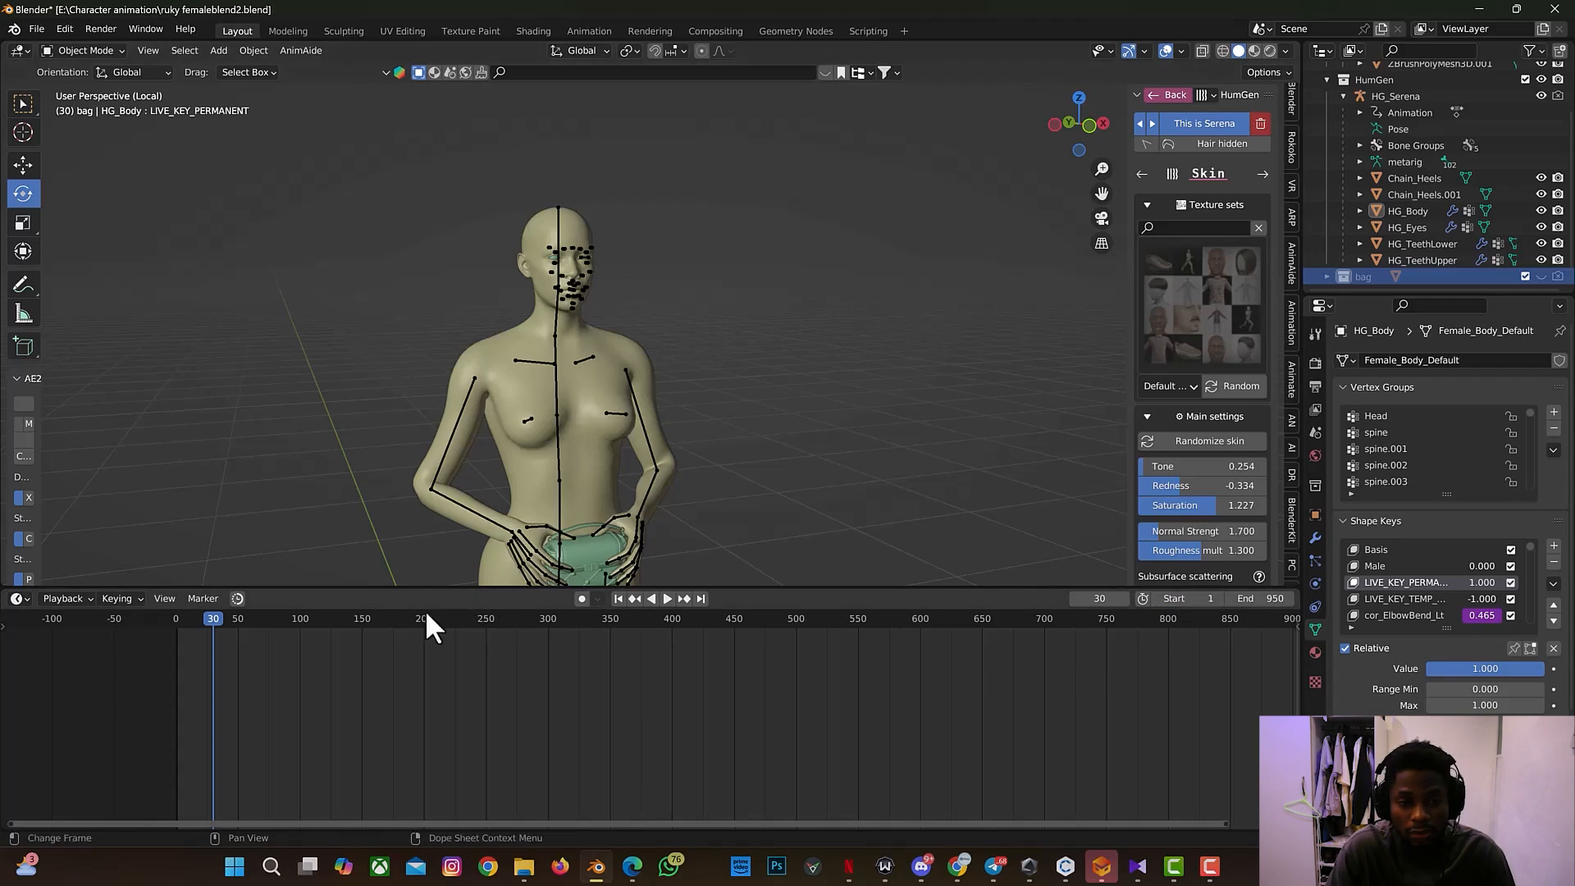
drag(208, 612, 241, 625)
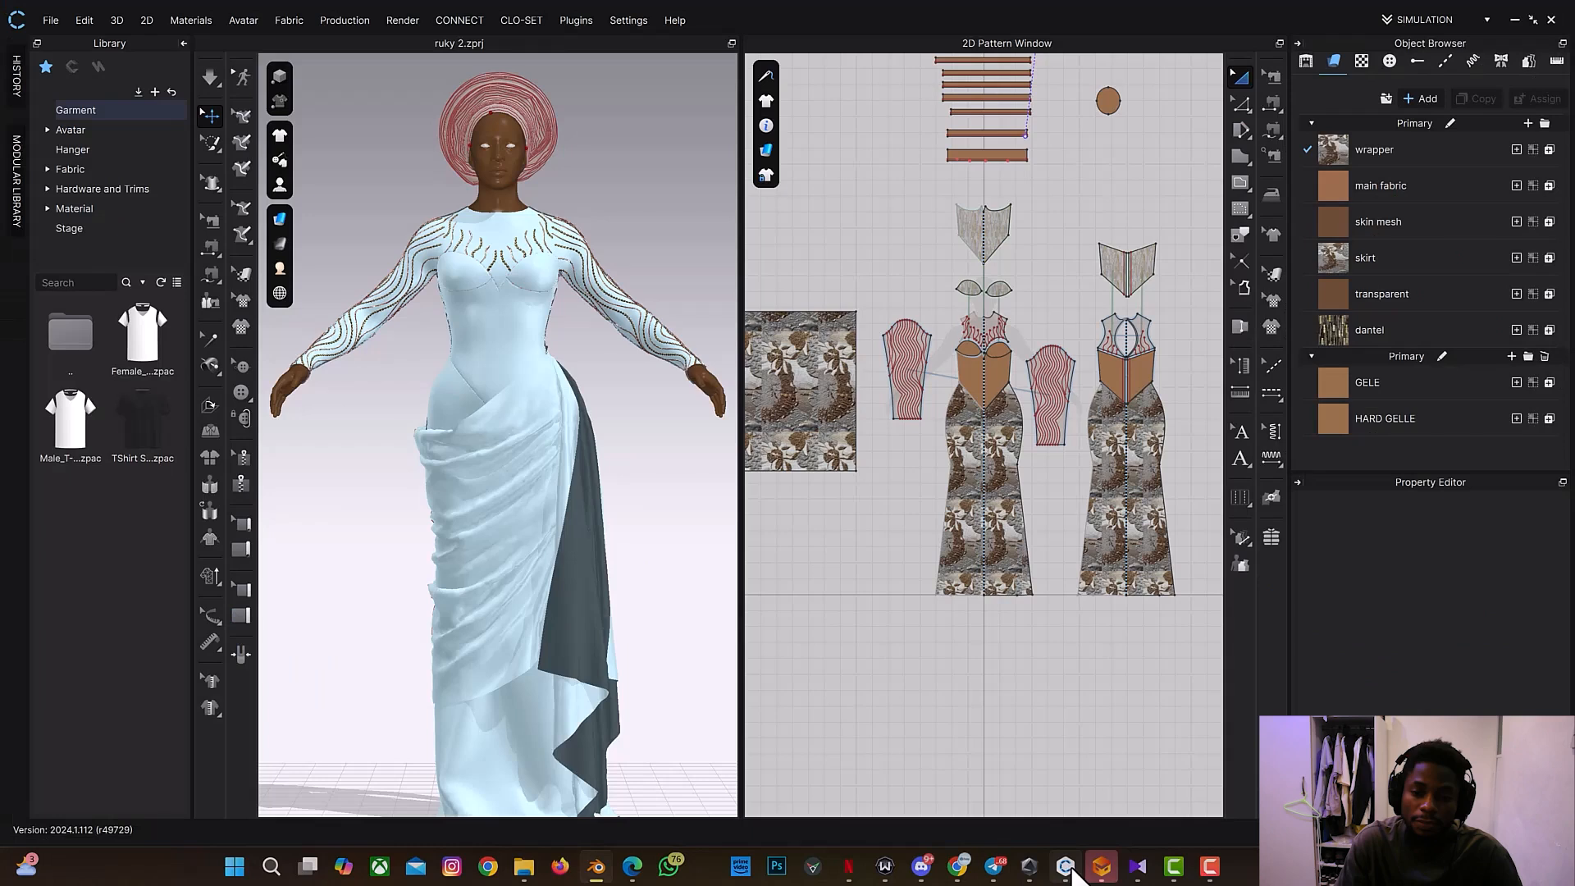
Step: Switch to CLO with the ruky 2.zprj garment and change the workspace mode to UV Editor
click(1071, 871)
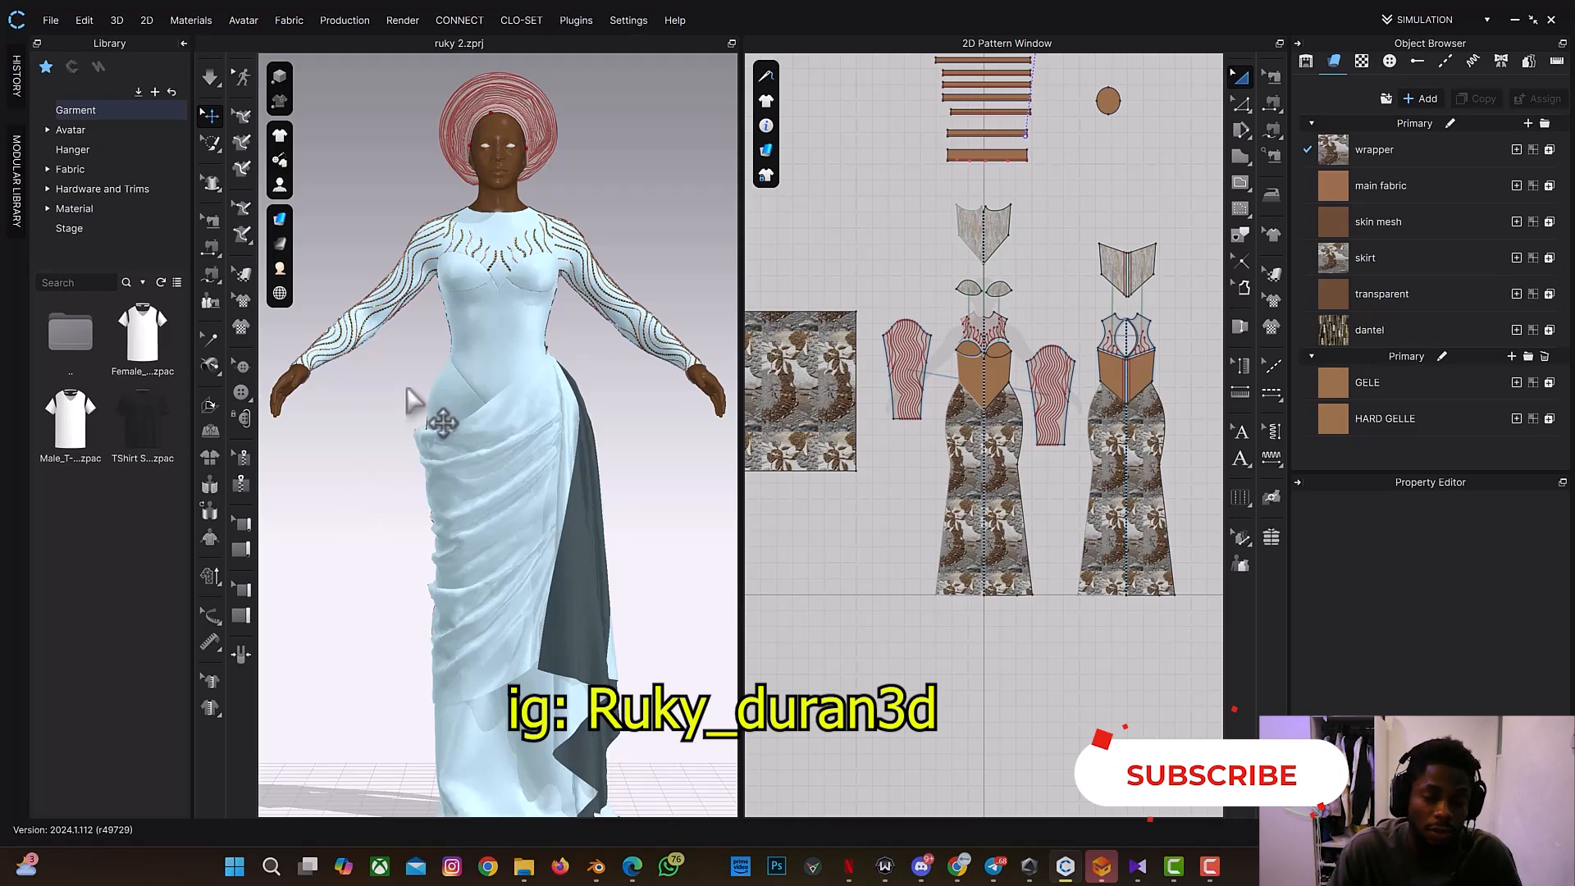
click(511, 361)
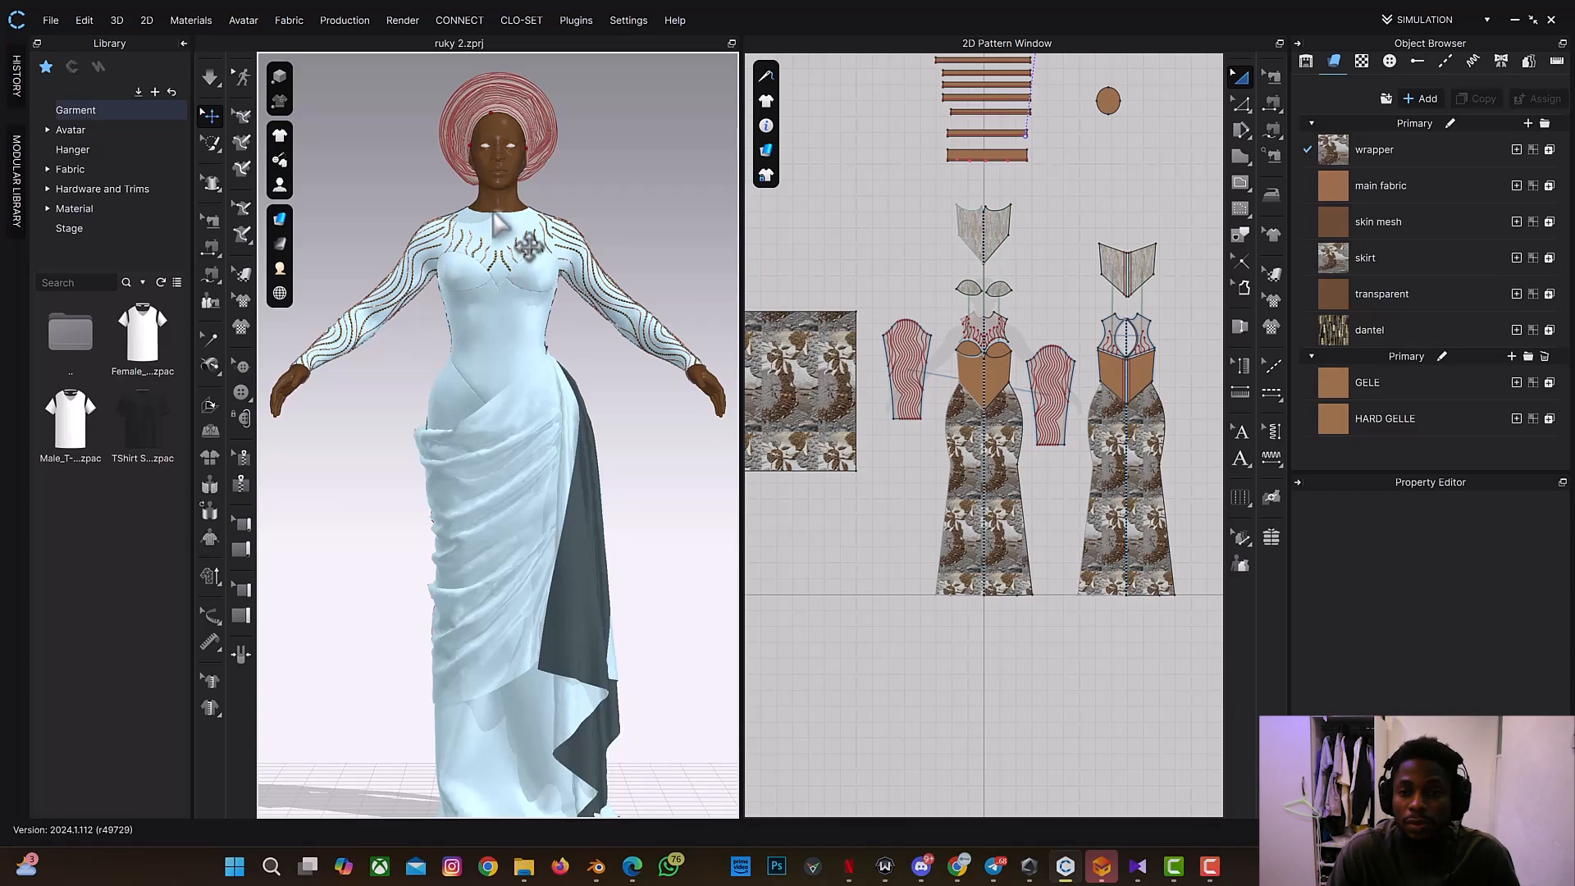
click(1468, 18)
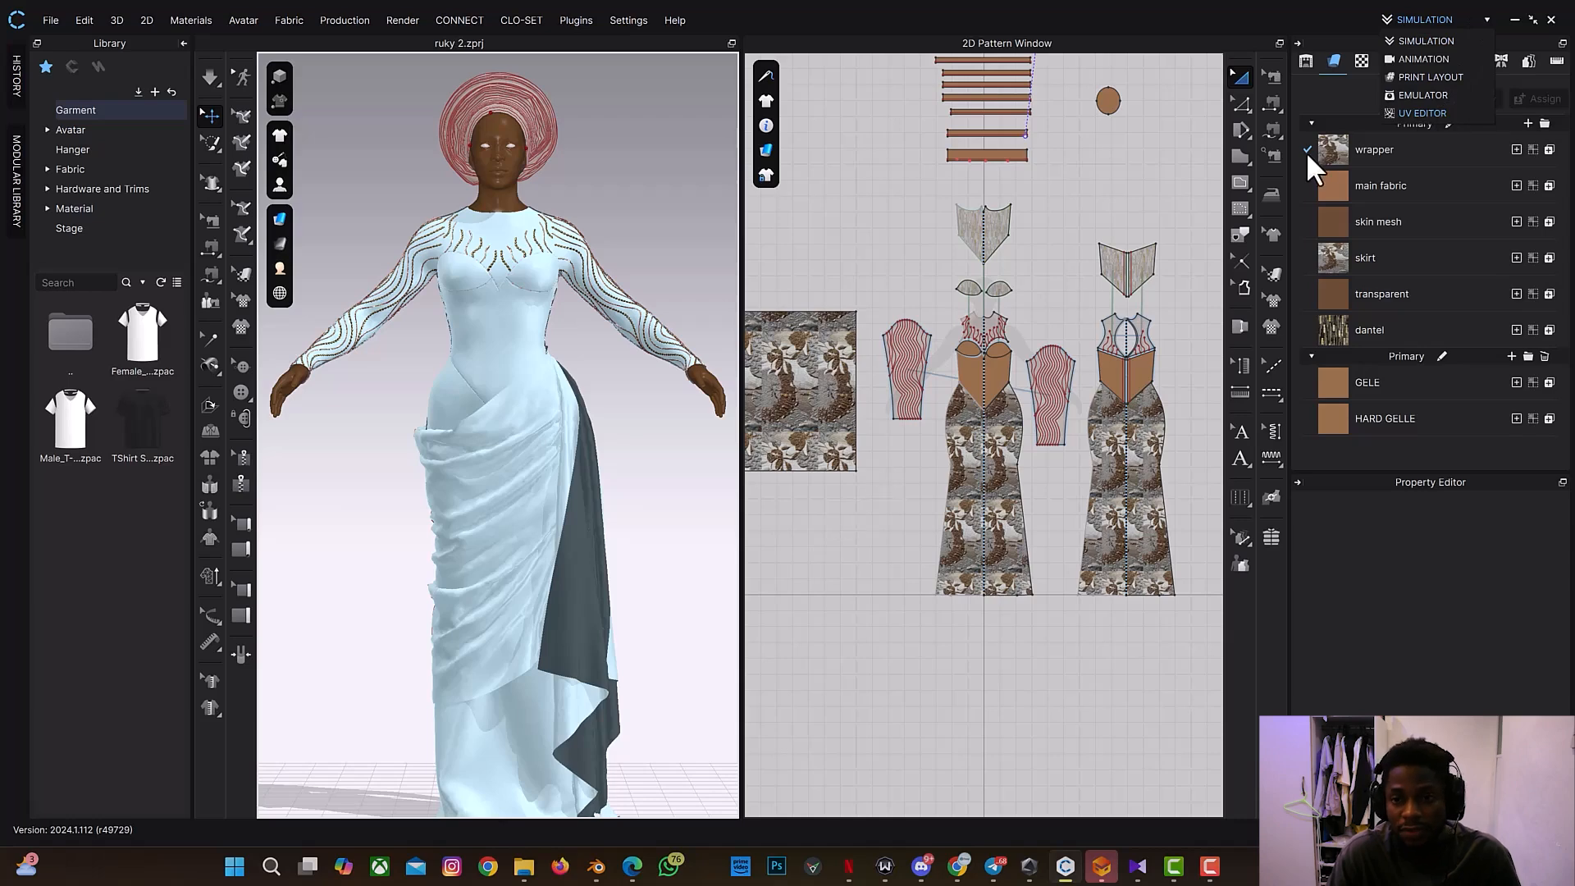
click(1405, 116)
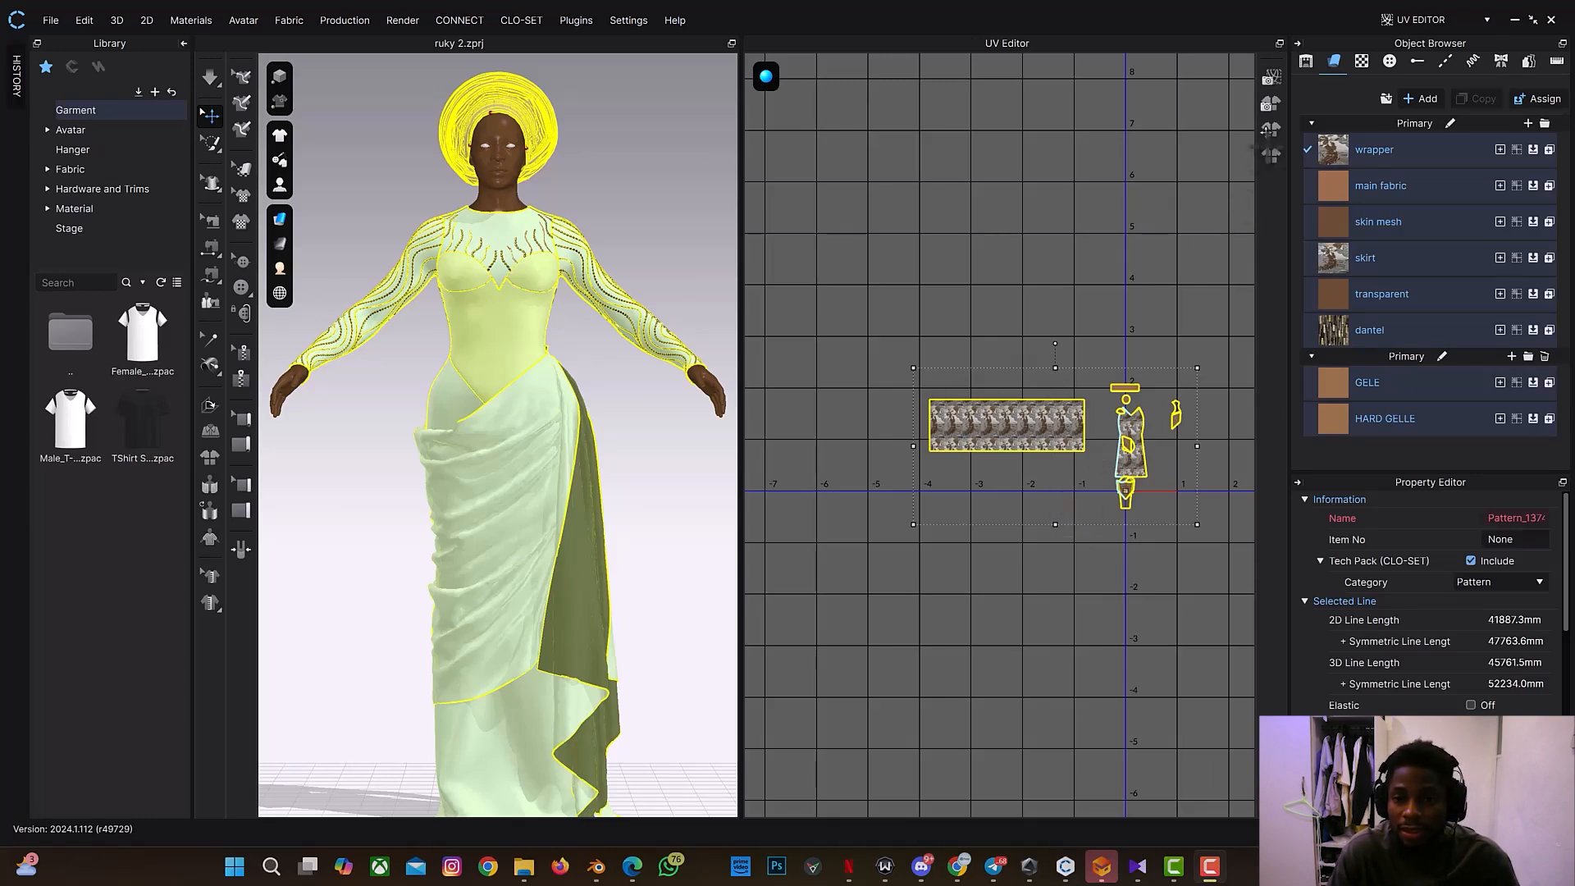
Step: Pack the UVs of all garment patterns into the 0 to 1 area with a fixed scale ratio
click(1270, 157)
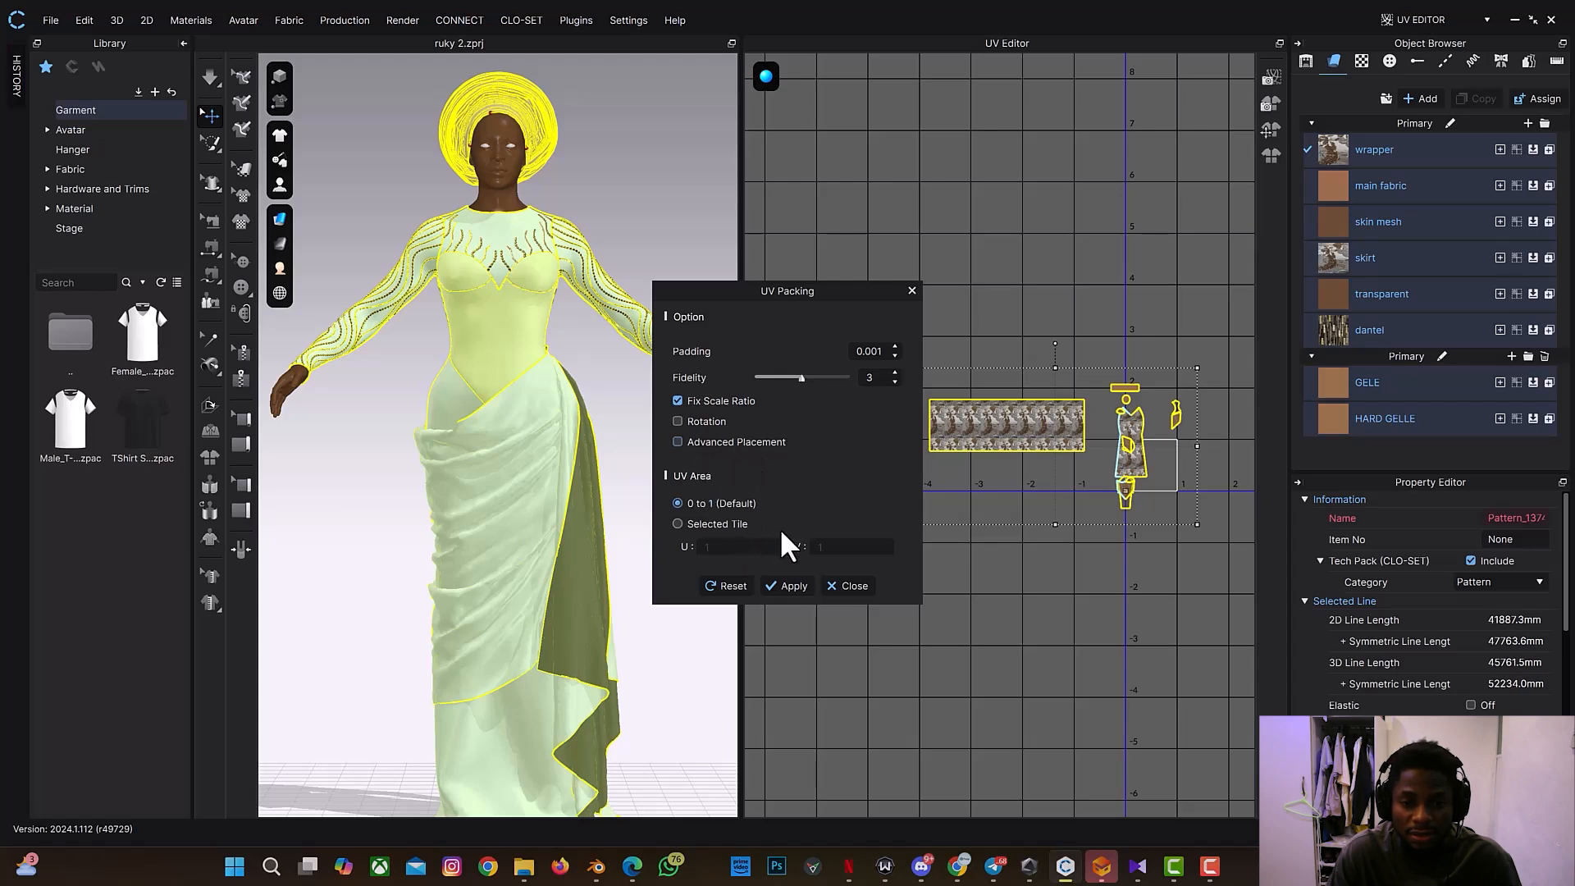
click(783, 583)
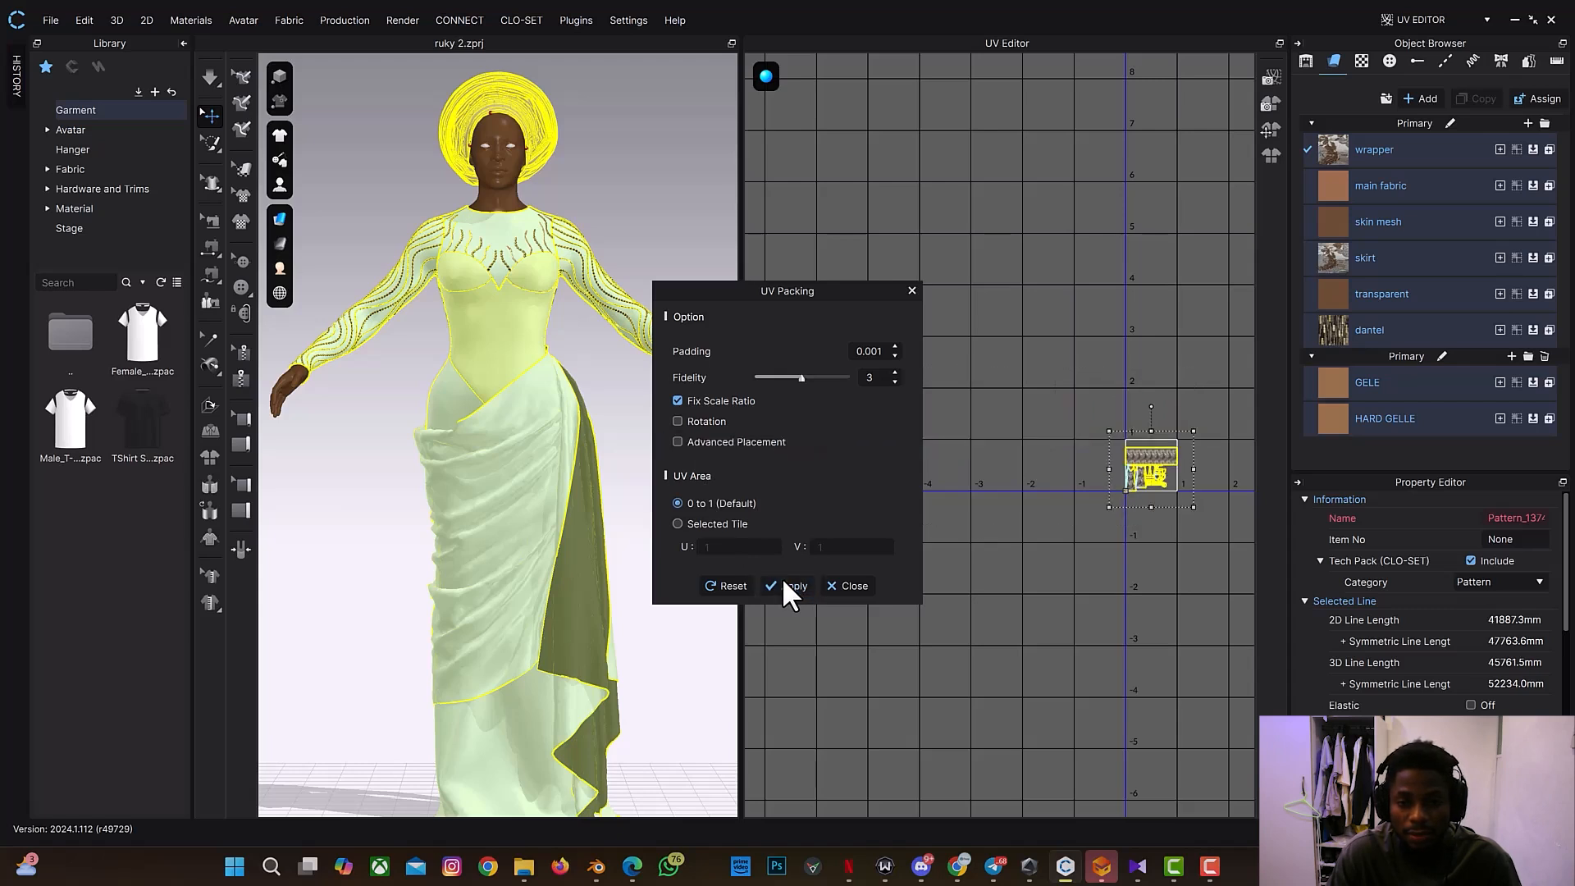
click(851, 585)
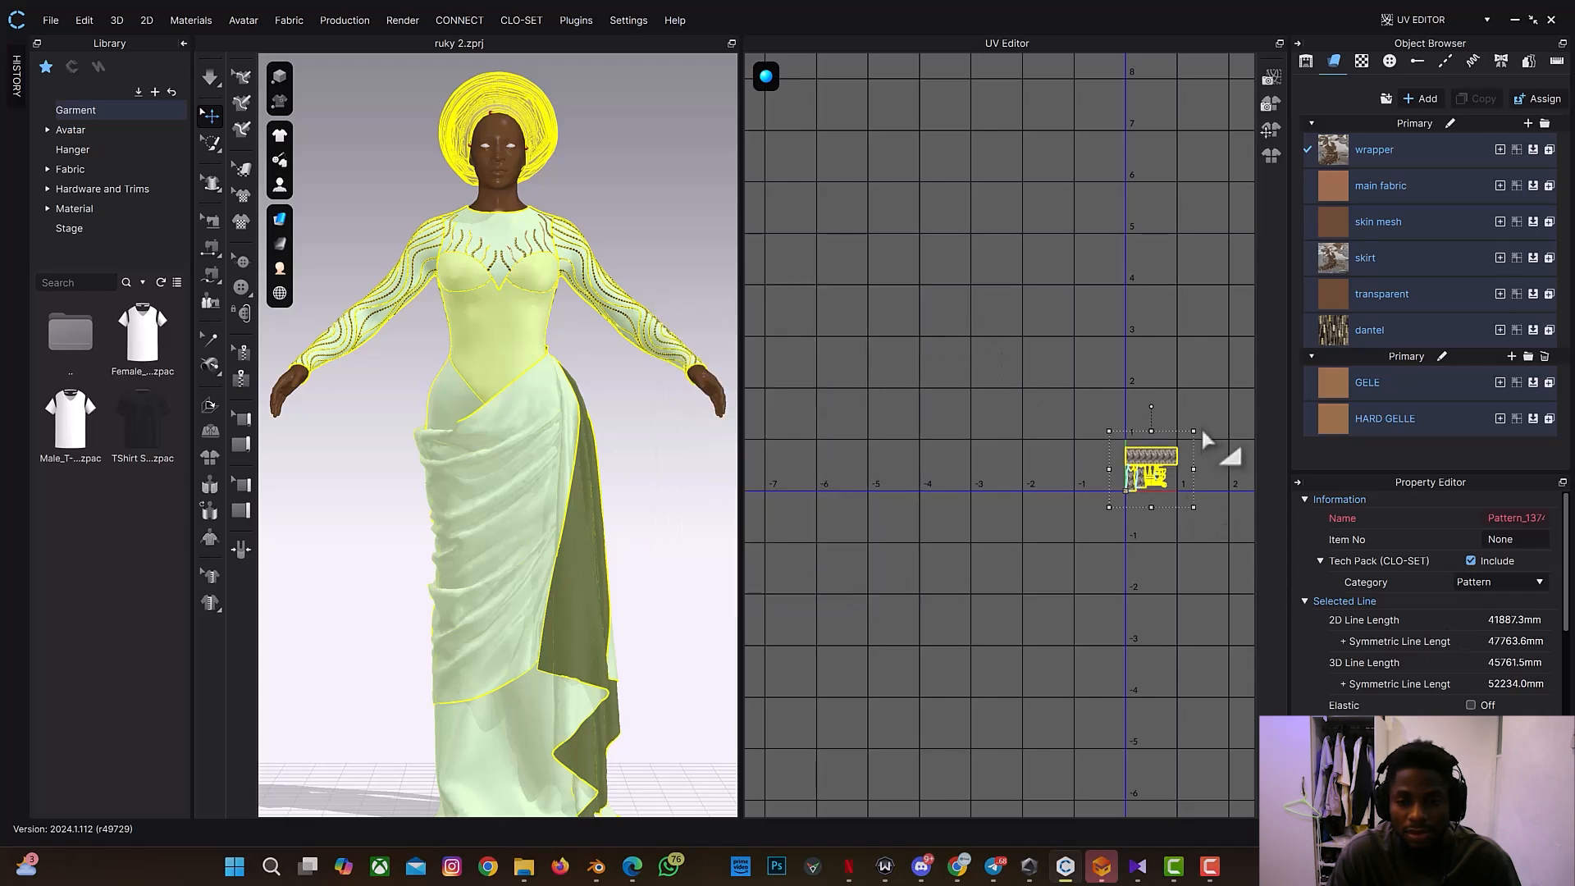
Step: Move the small trim UV pieces stacked at the UV origin into the empty space beside the packed patterns, under the wrapper
scroll(1203, 434, up, 5)
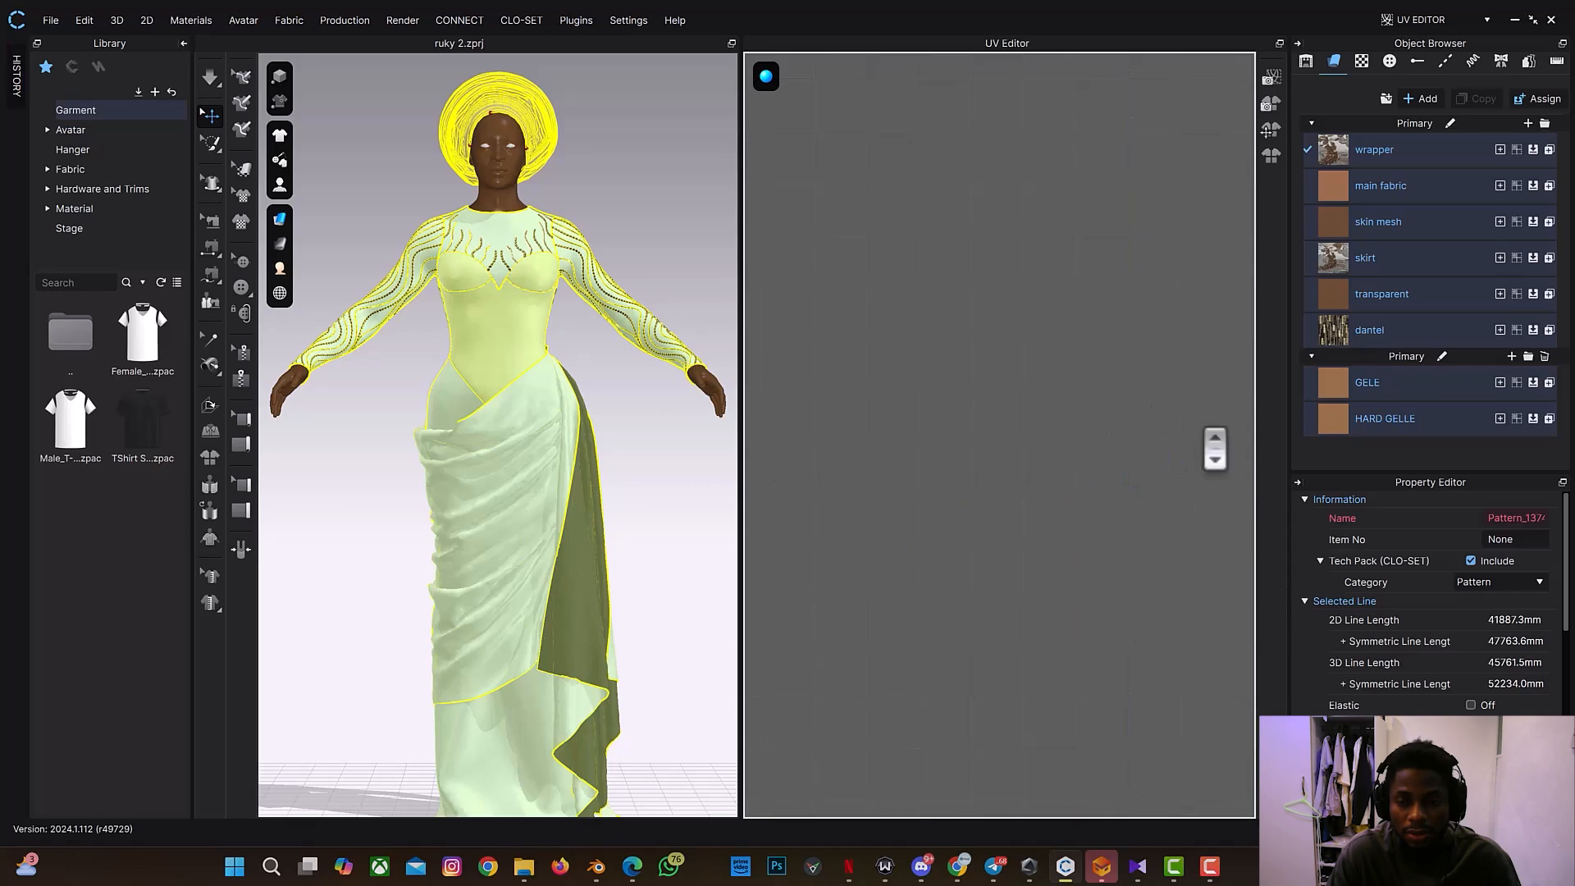
scroll(1215, 448, down, 5)
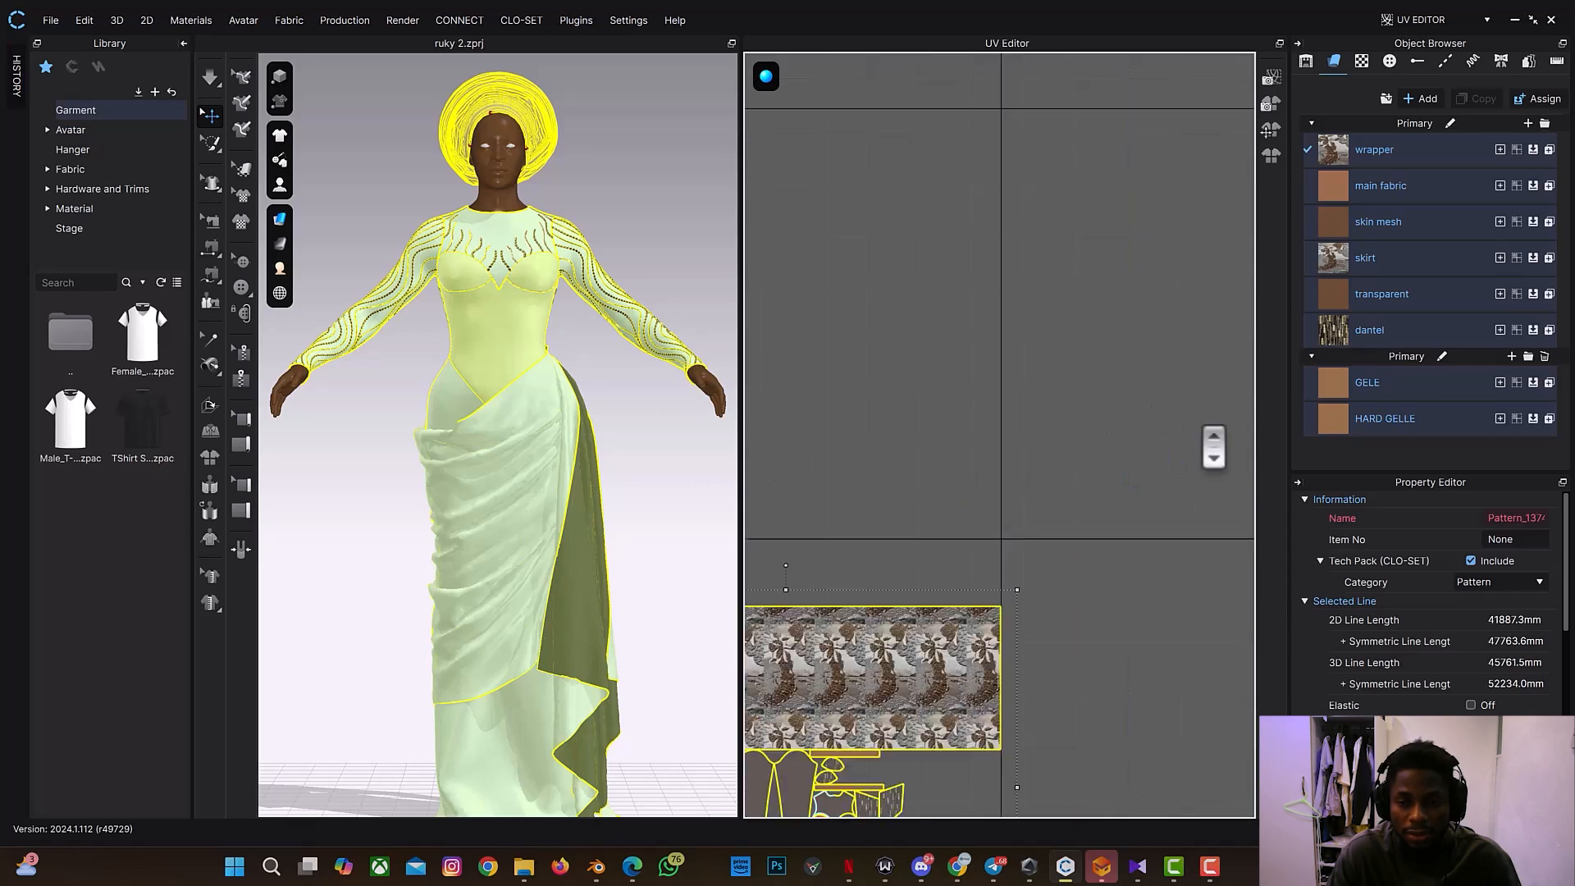
right_drag(1118, 545, 1195, 344)
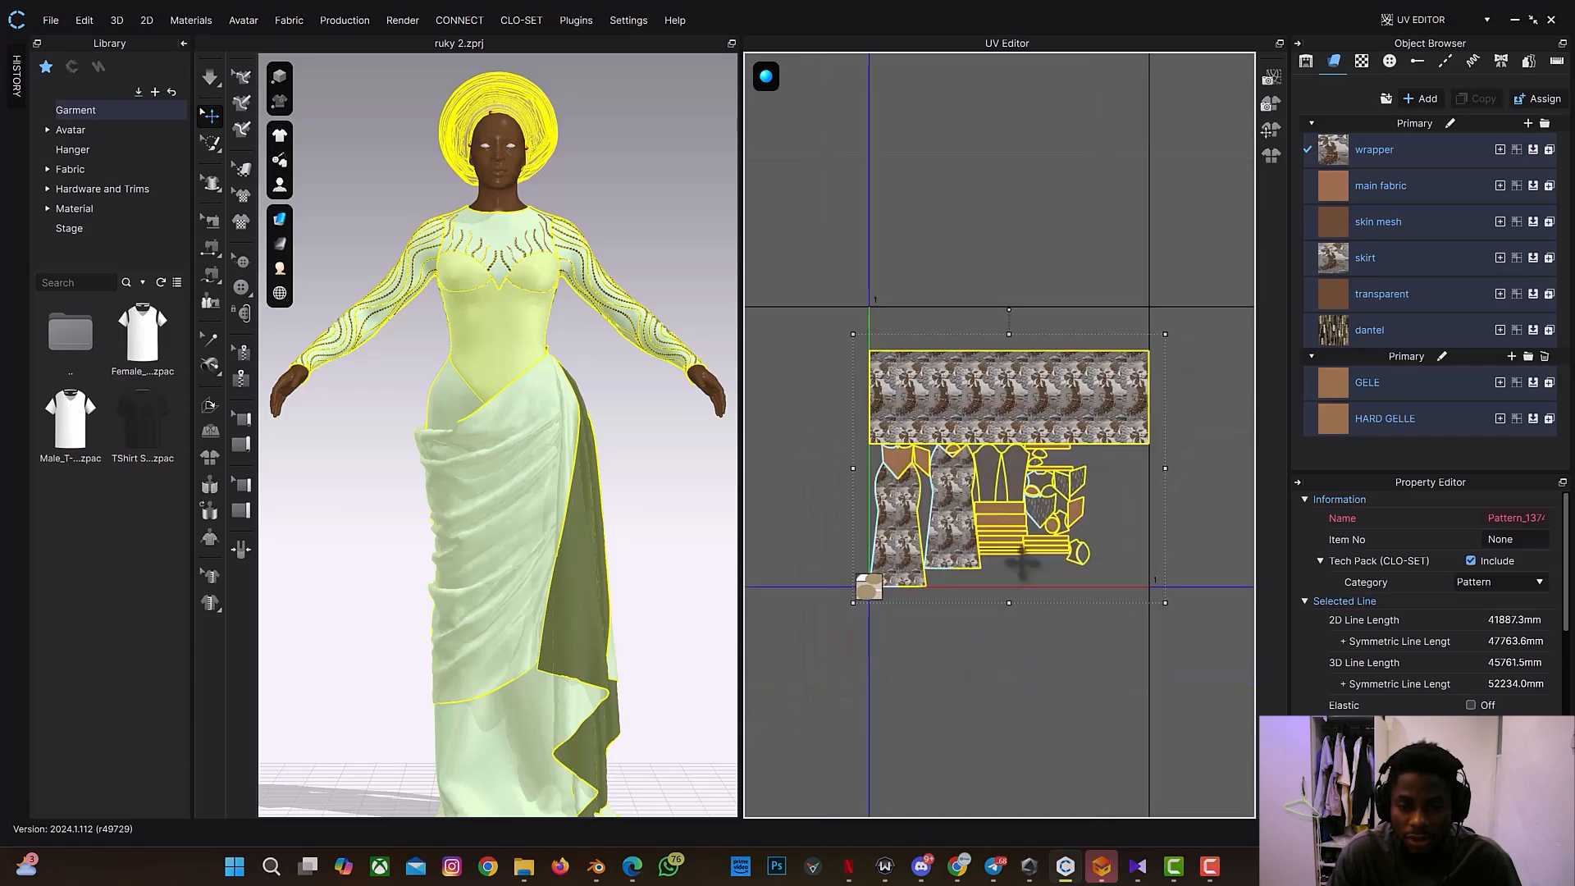
click(936, 669)
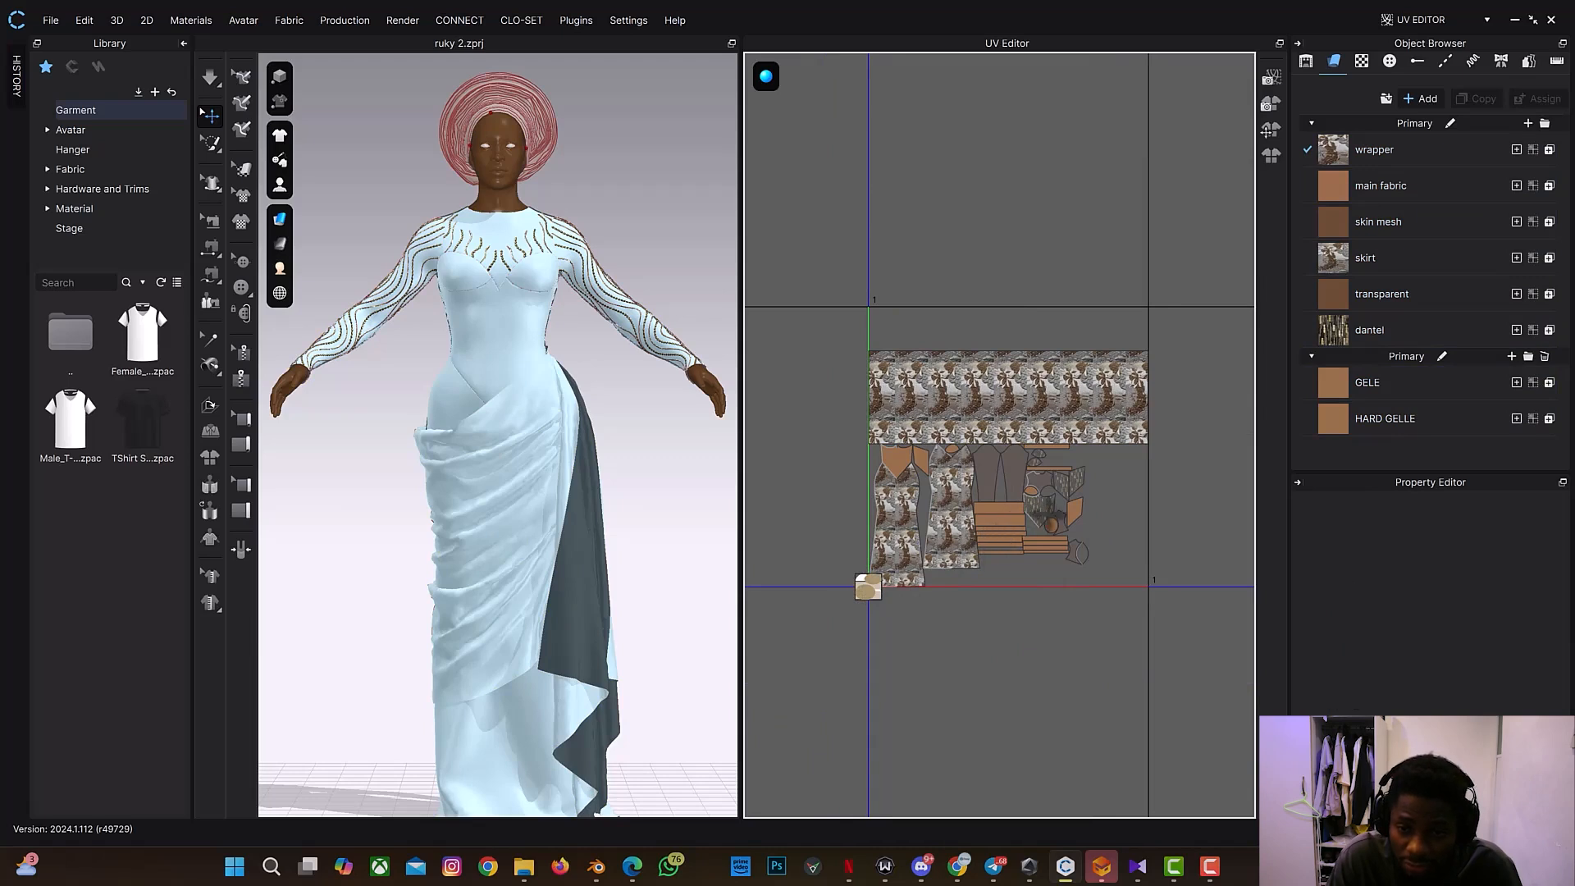
click(1112, 494)
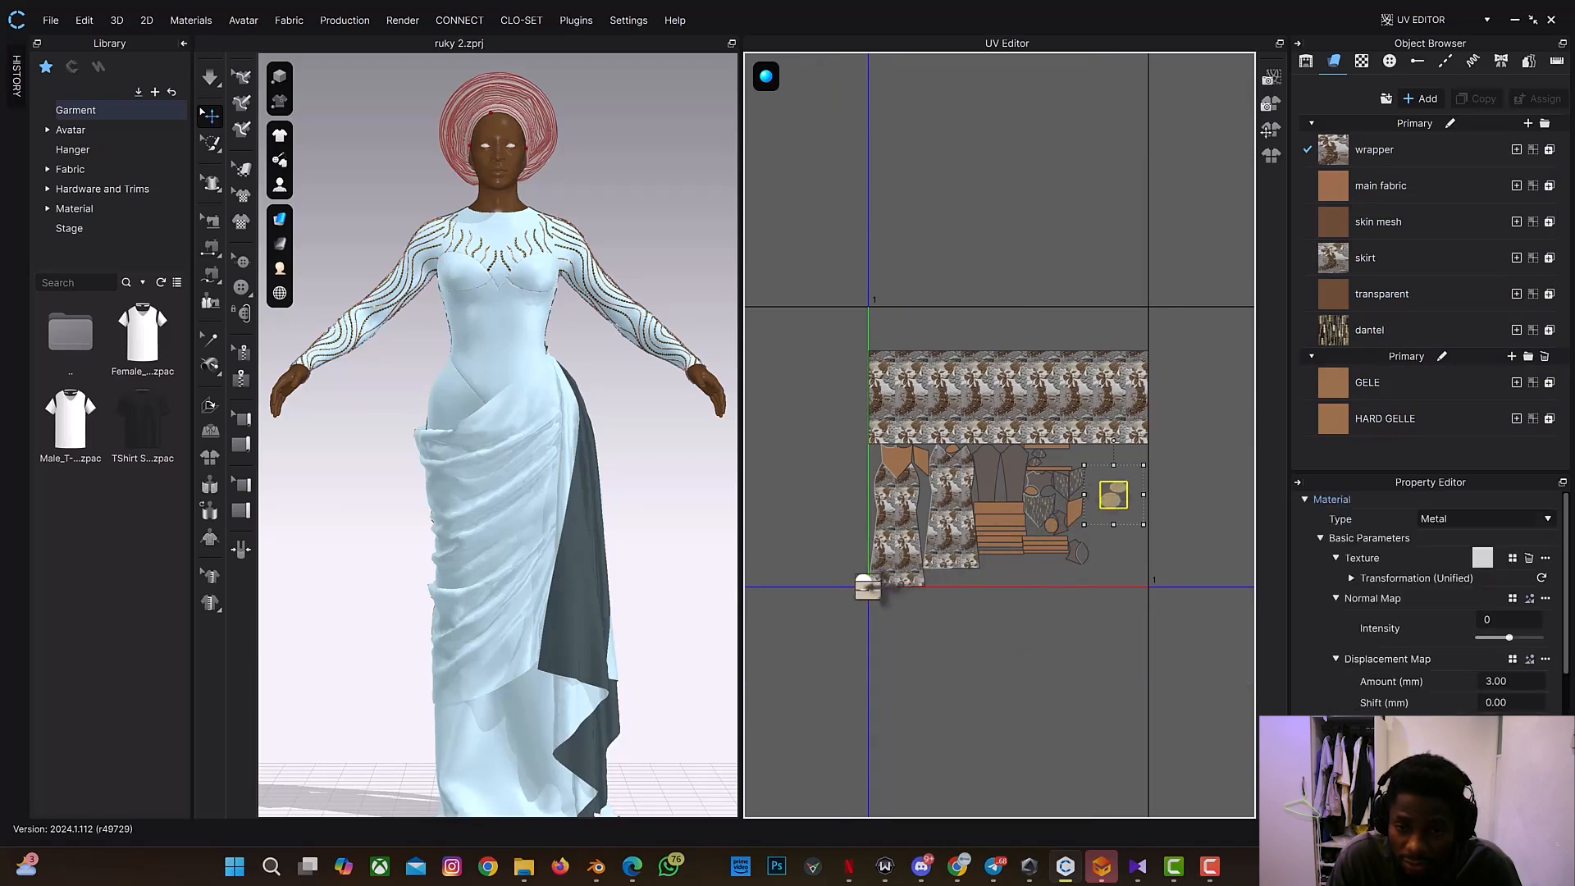
drag(867, 587, 1113, 533)
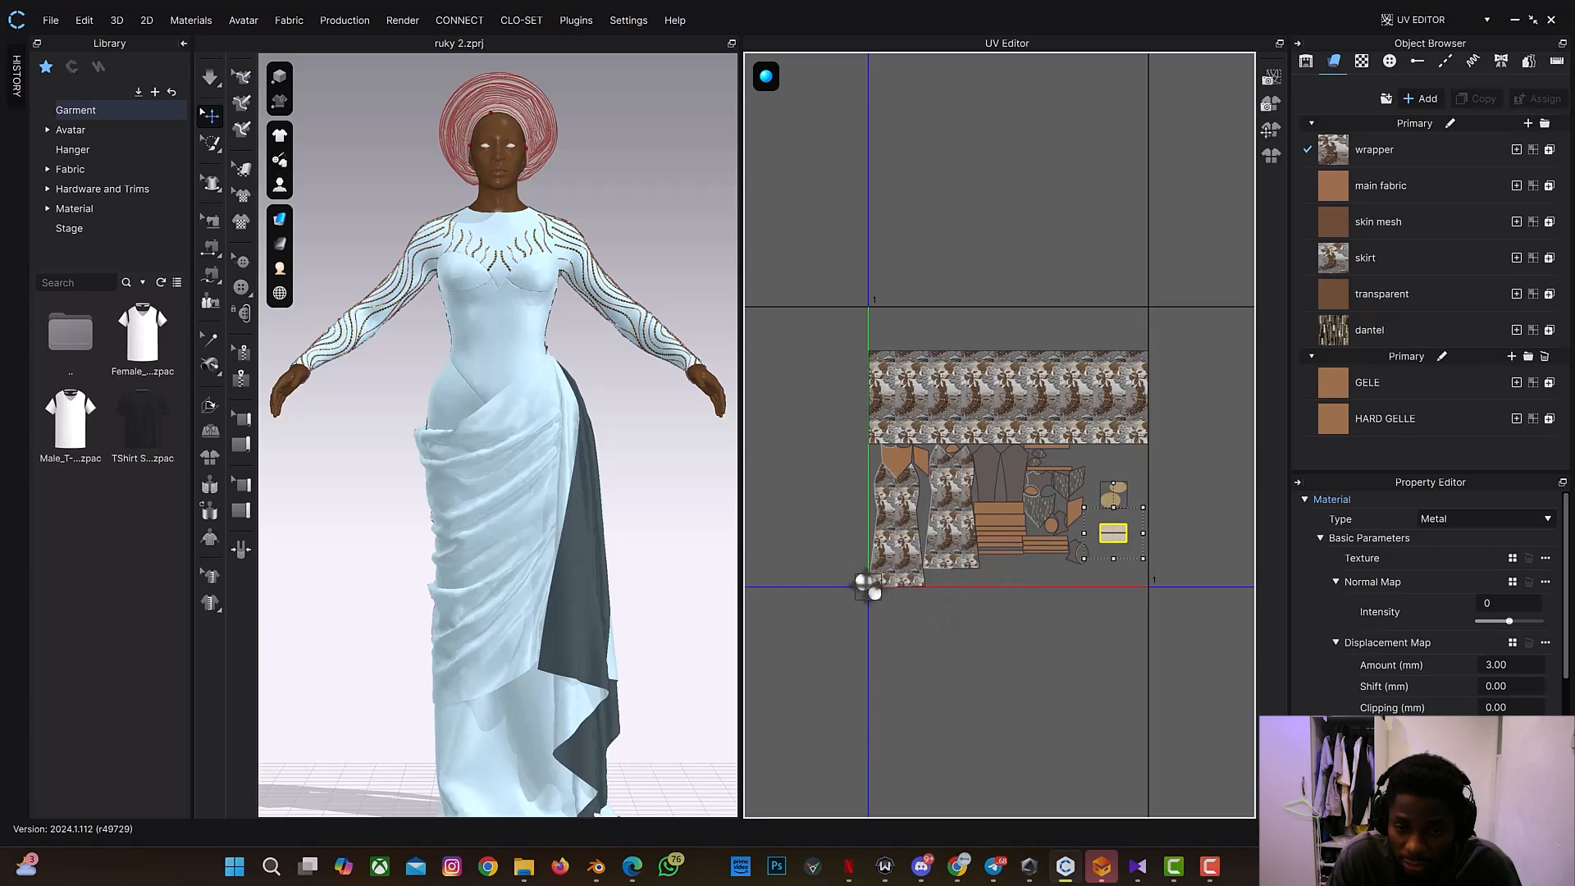
drag(867, 587, 1126, 460)
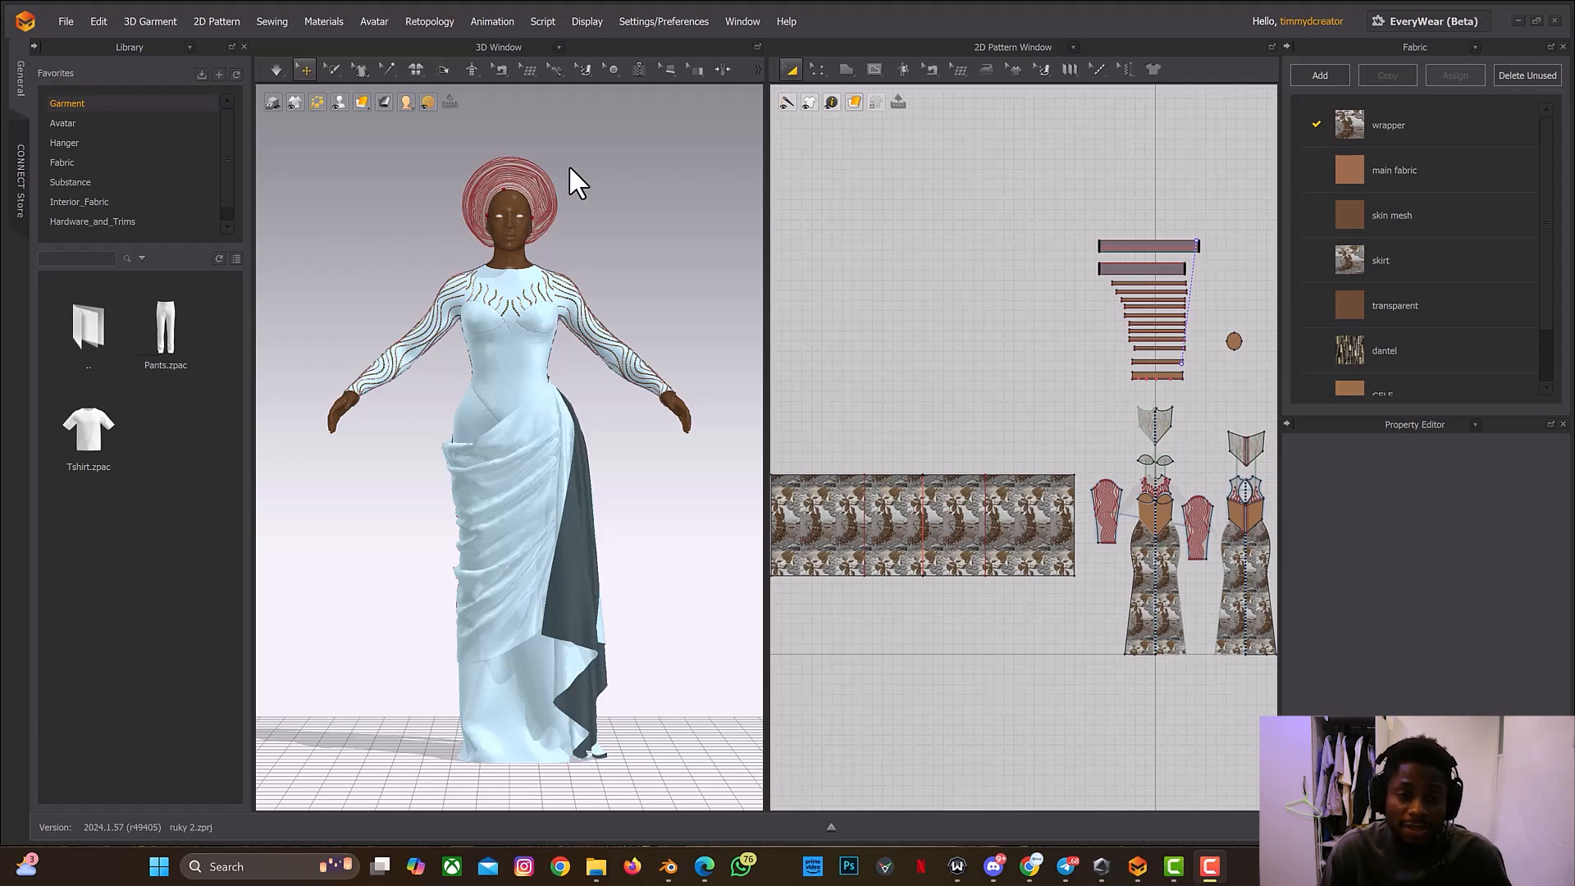
Step: Inspect the headwrap from several angles and delete the wrapper, bodice, sleeve and skirt patterns, keeping only the headwrap patterns
scroll(524, 211, up, 10)
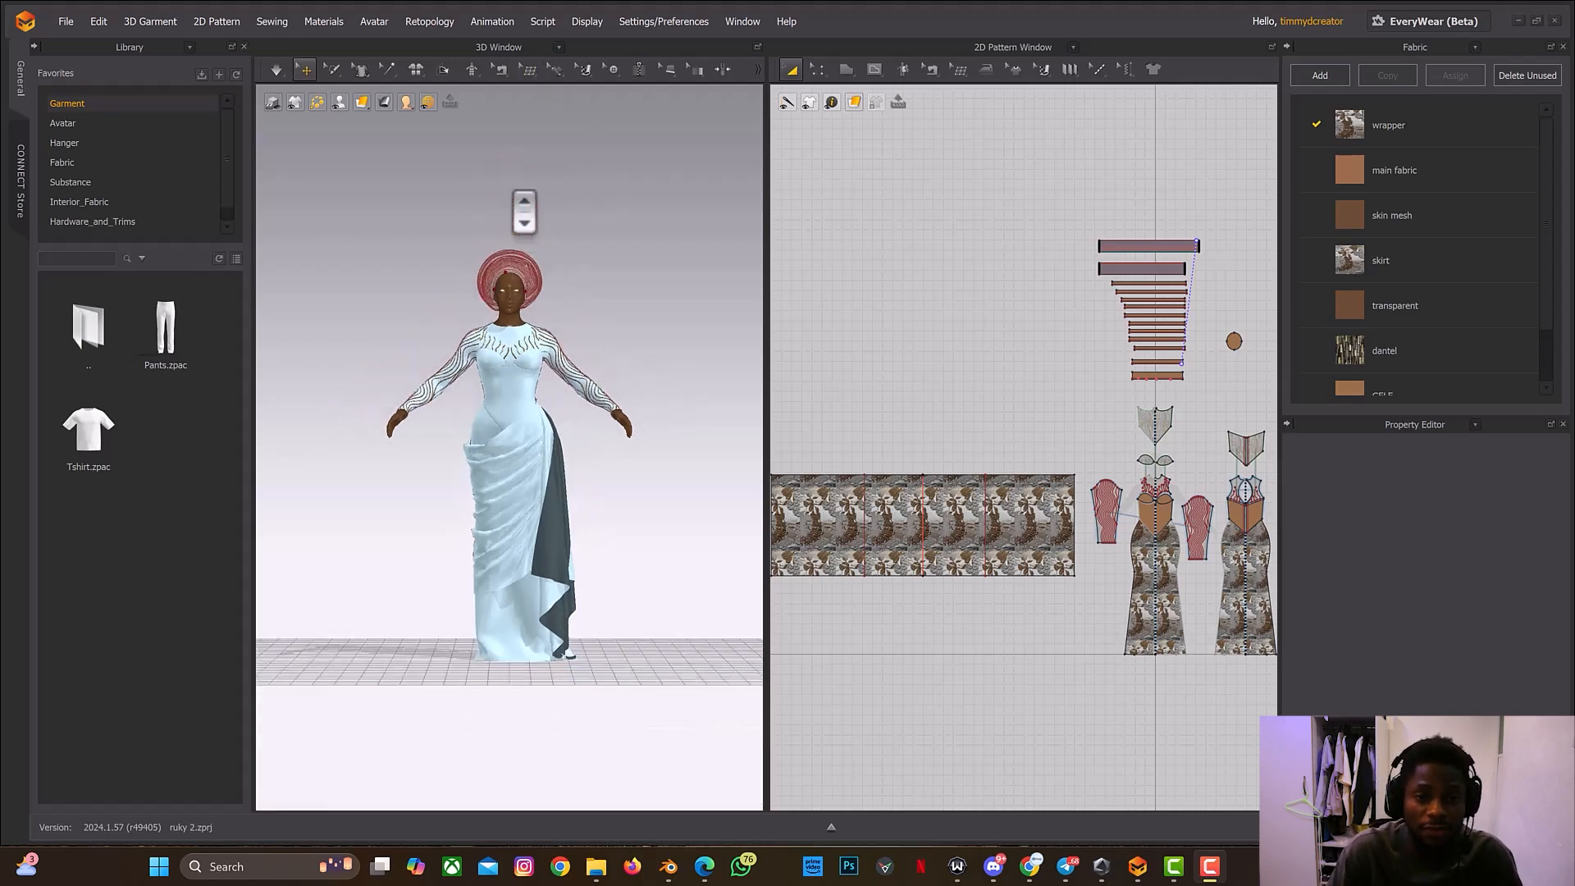
middle_drag(537, 262, 520, 692)
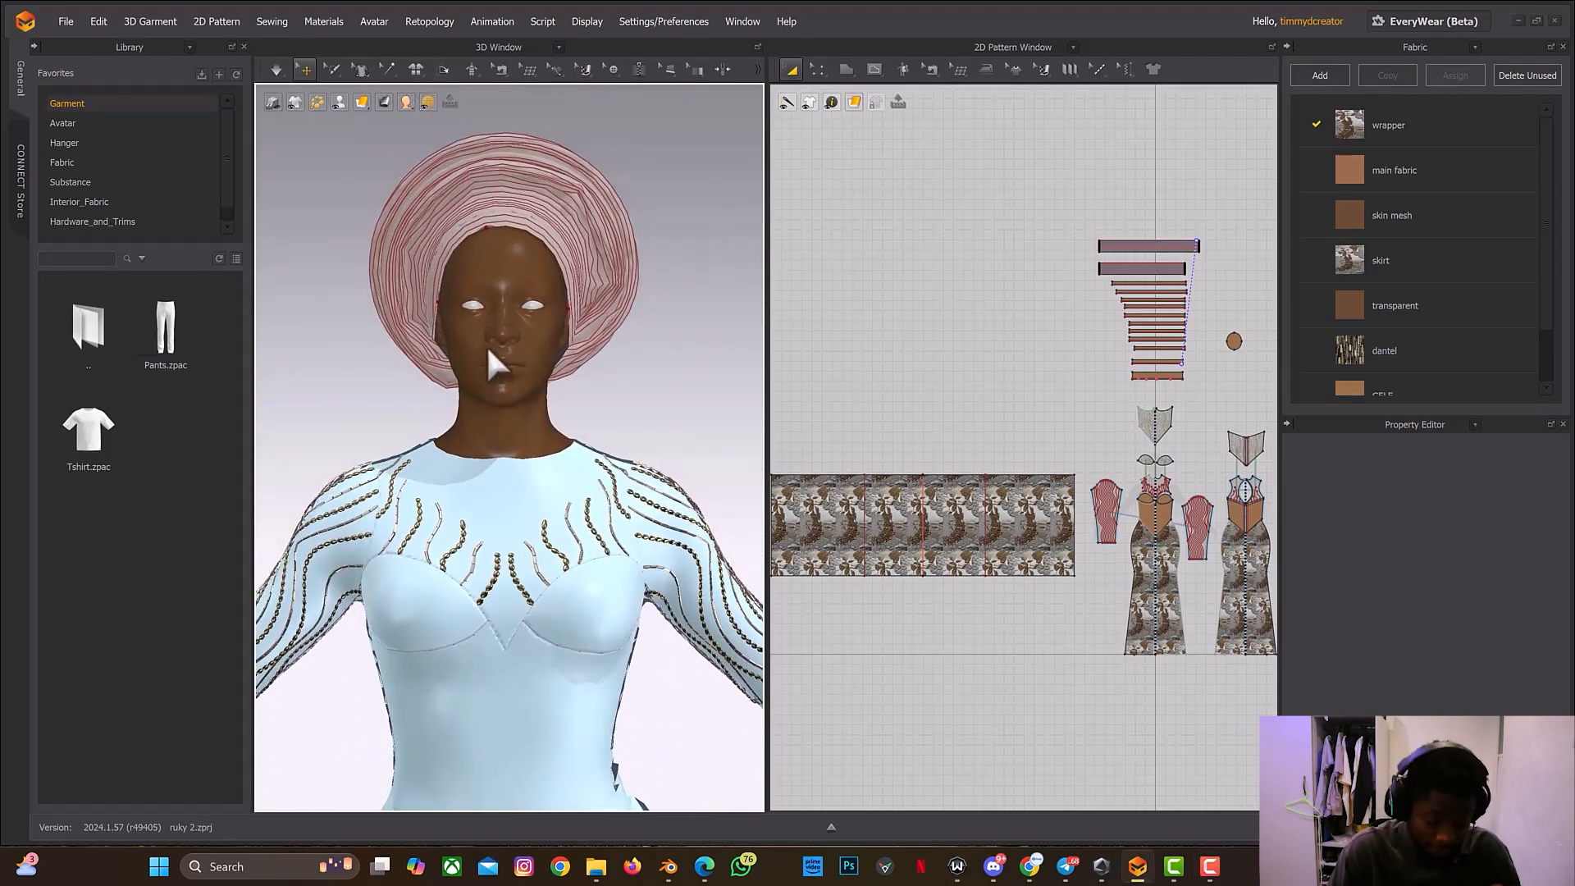
right_drag(490, 307, 556, 299)
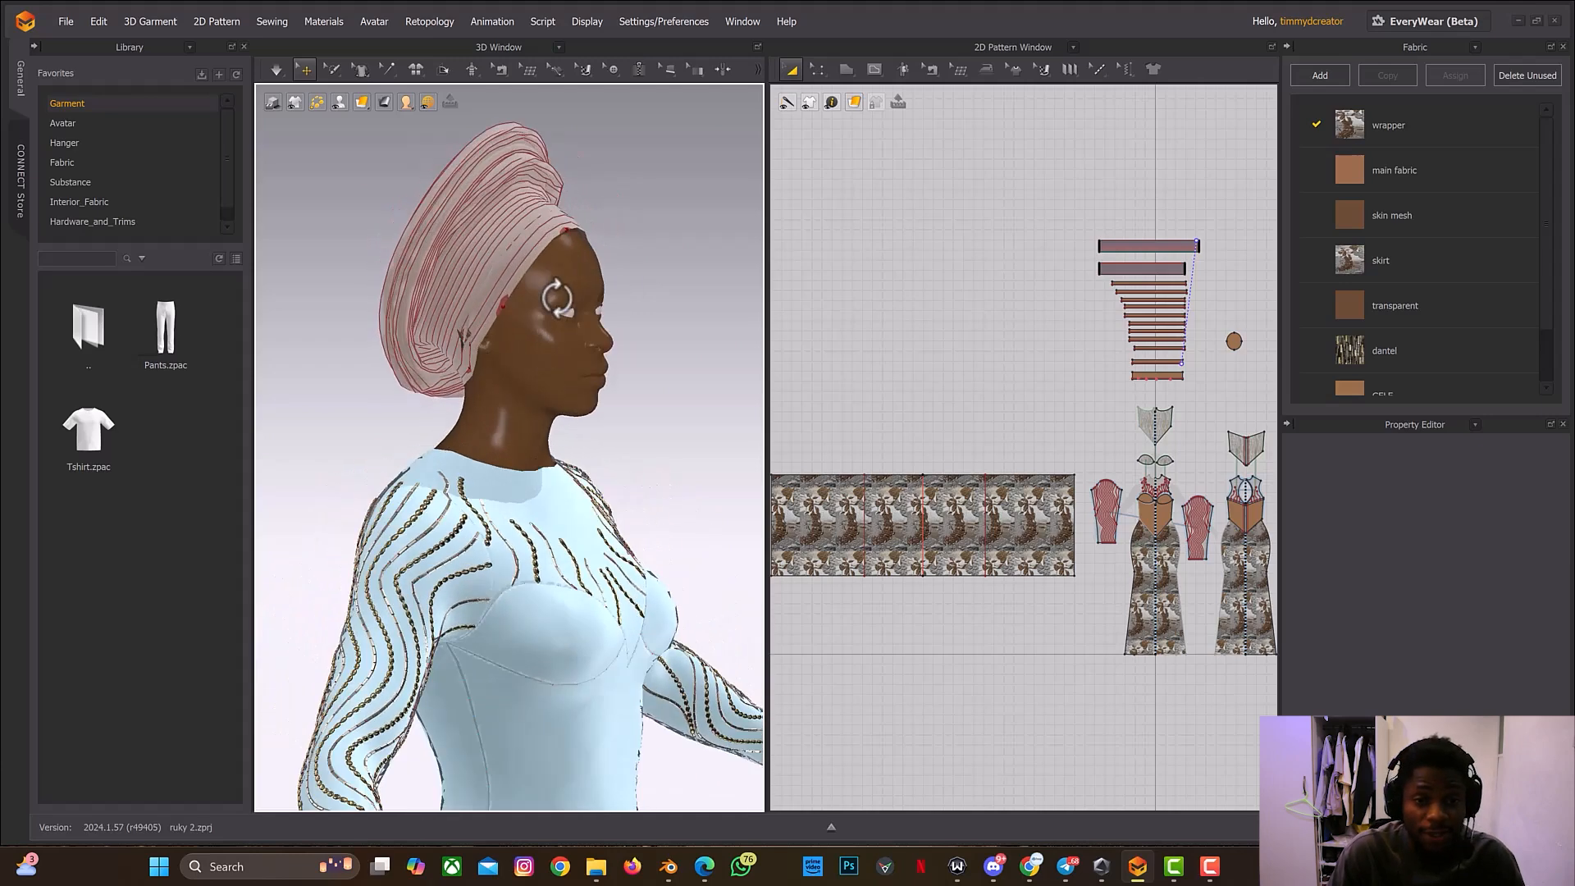
right_drag(582, 239, 479, 244)
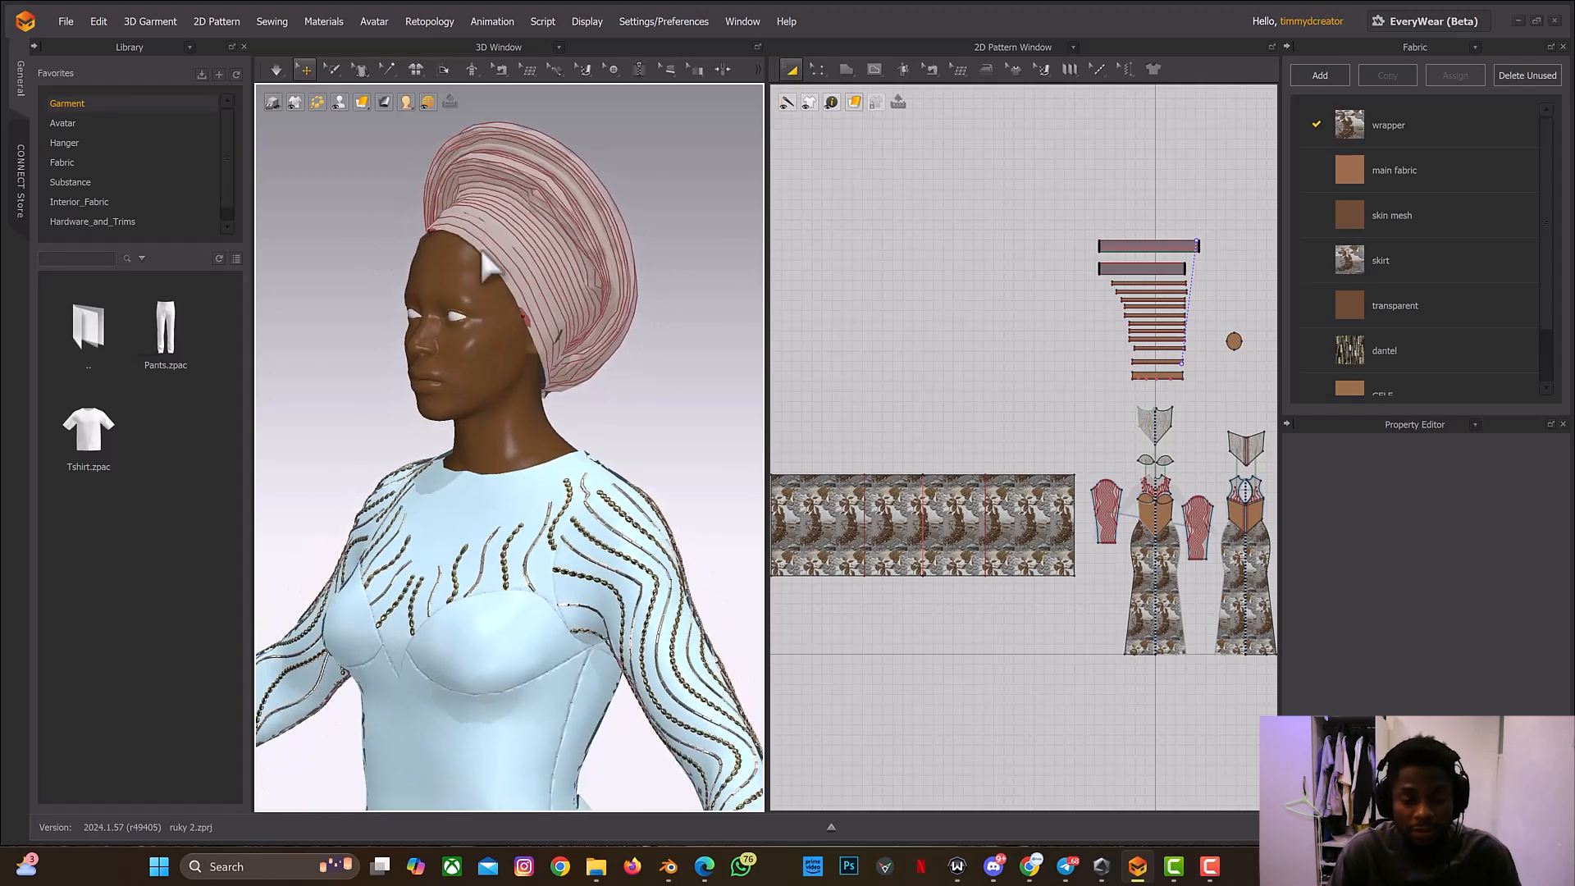
right_drag(517, 278, 572, 269)
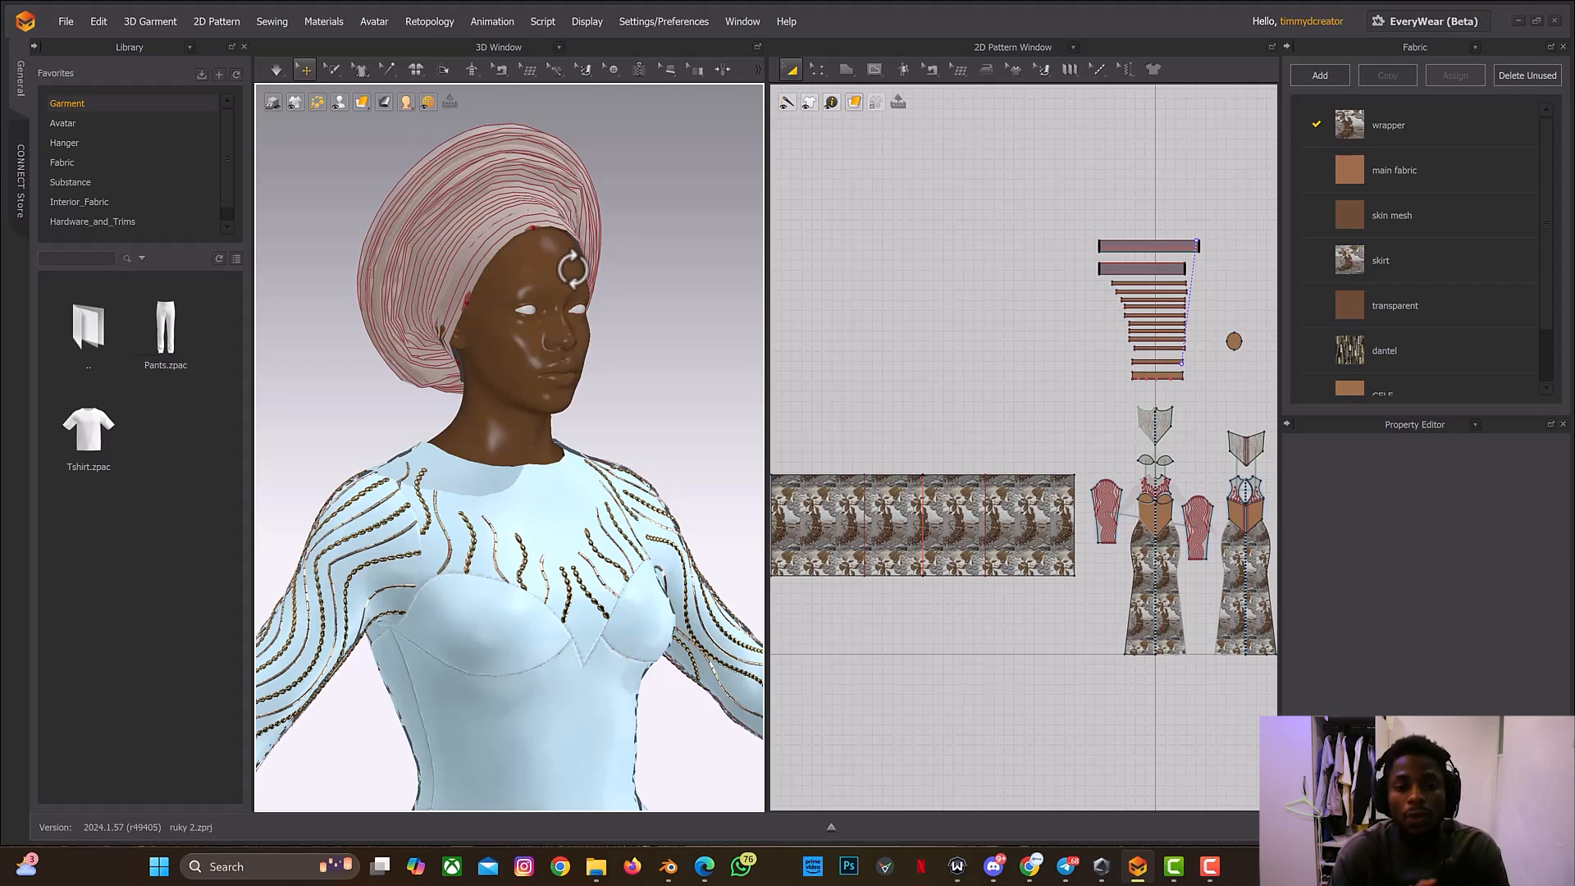
scroll(935, 574, down, 3)
click(928, 548)
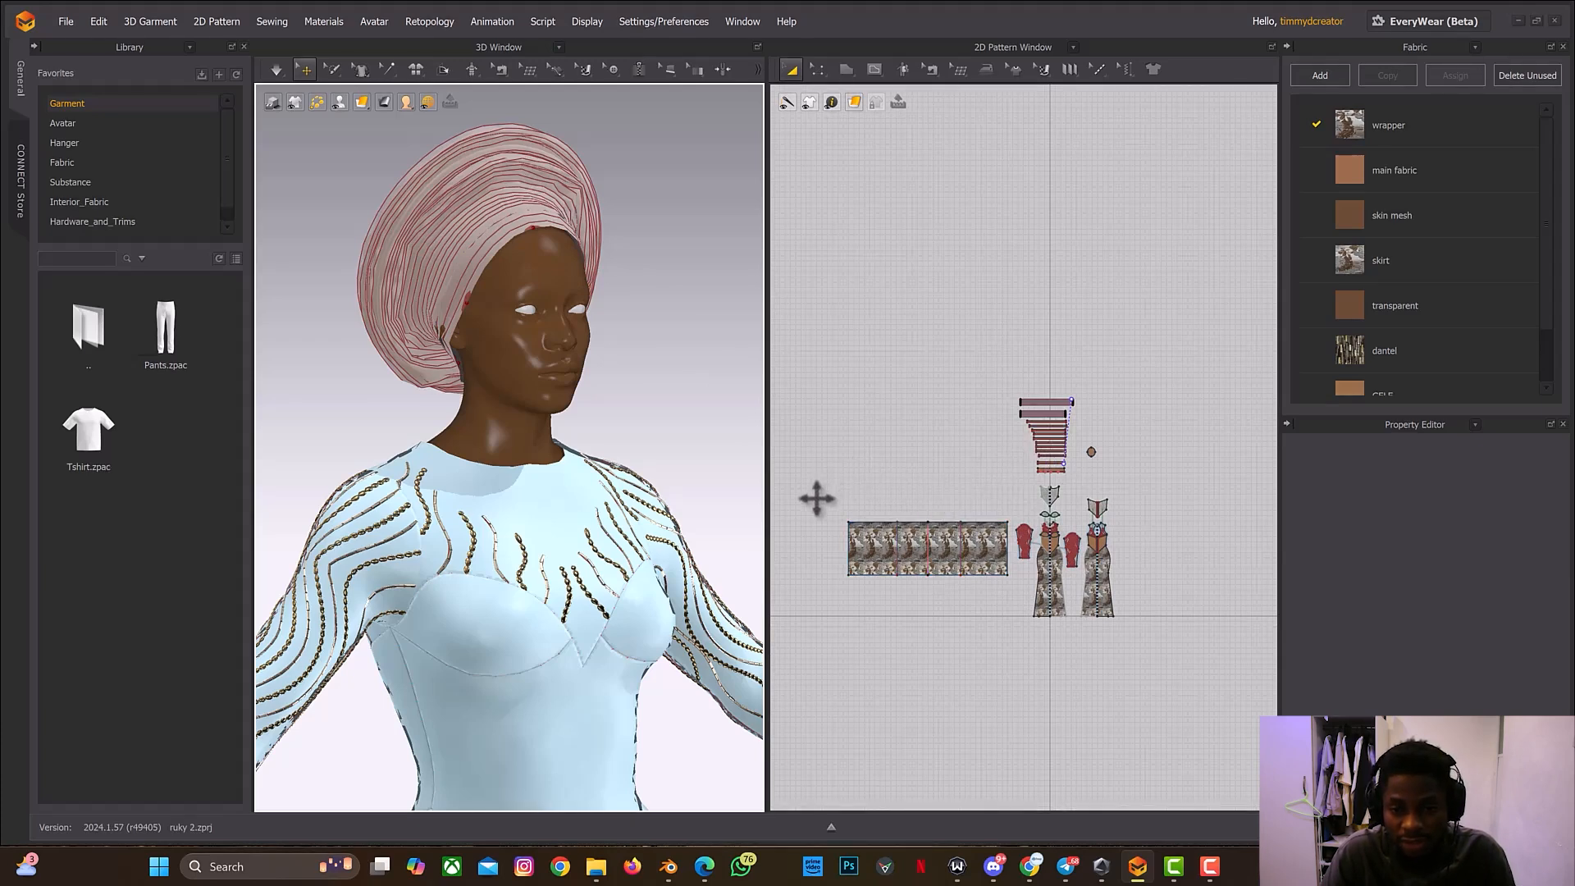
drag(819, 487, 1230, 652)
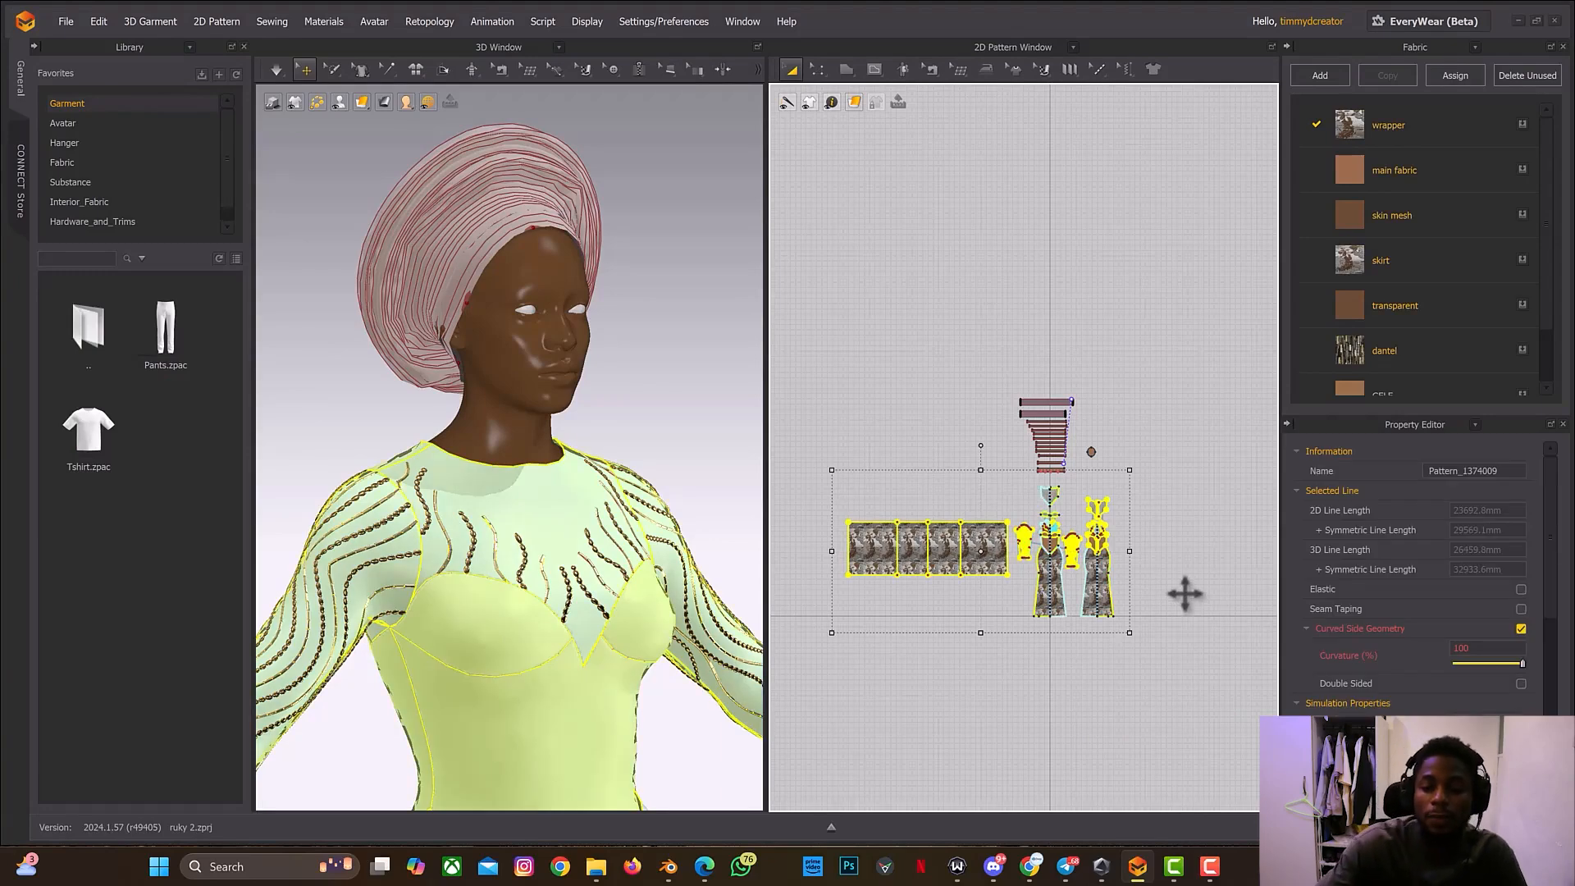
key(Delete)
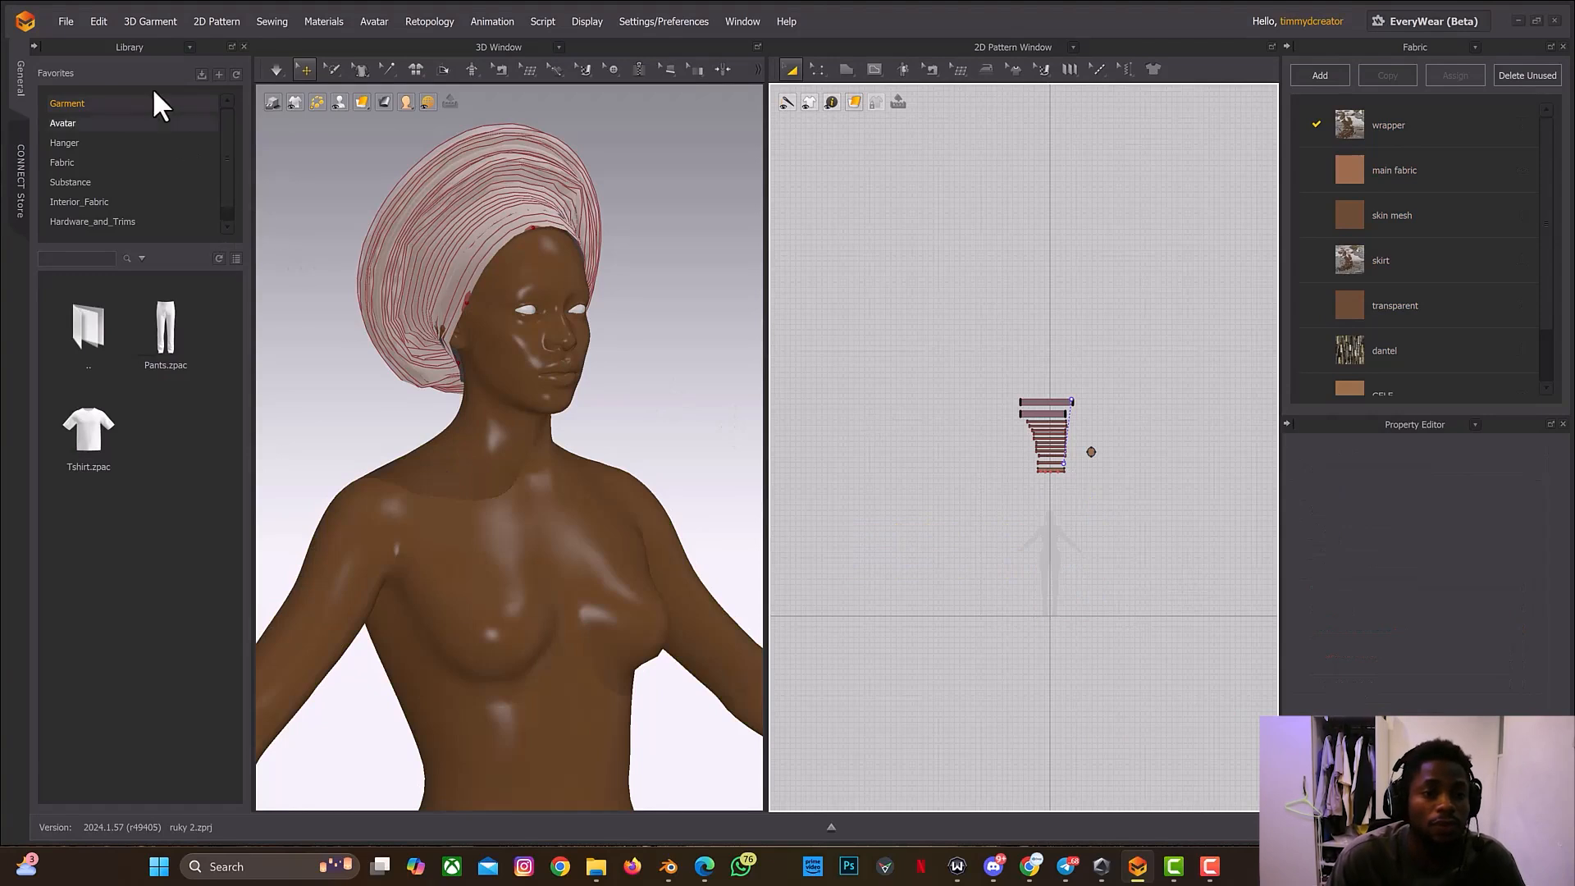
Step: Start an Alembic export of the isolated headwrap with the file name gele
click(65, 22)
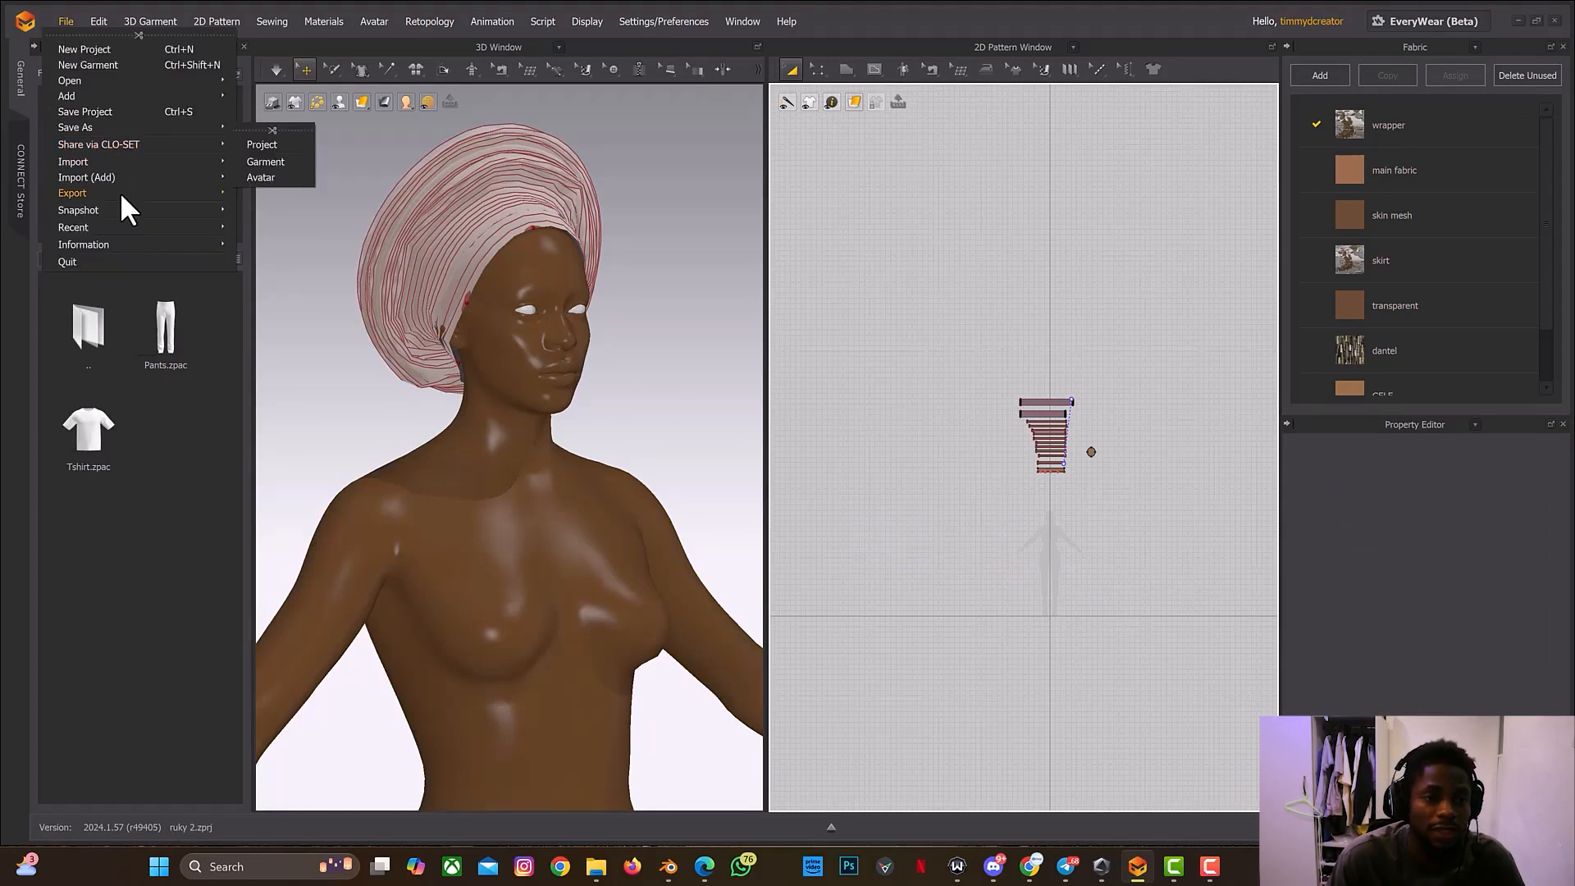
mouse_move(120, 192)
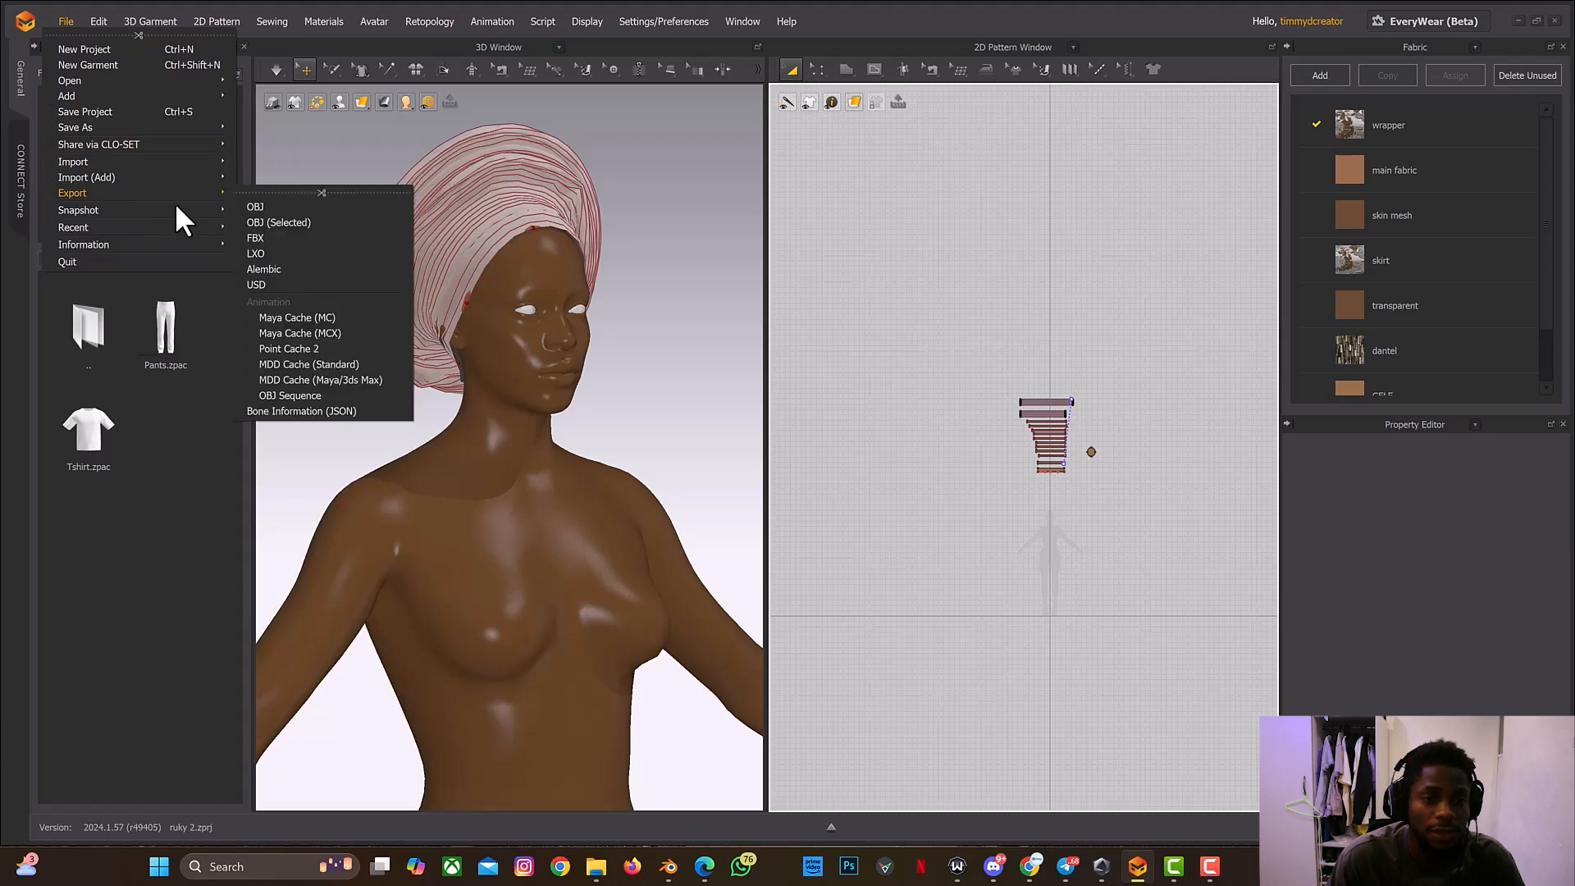
click(270, 269)
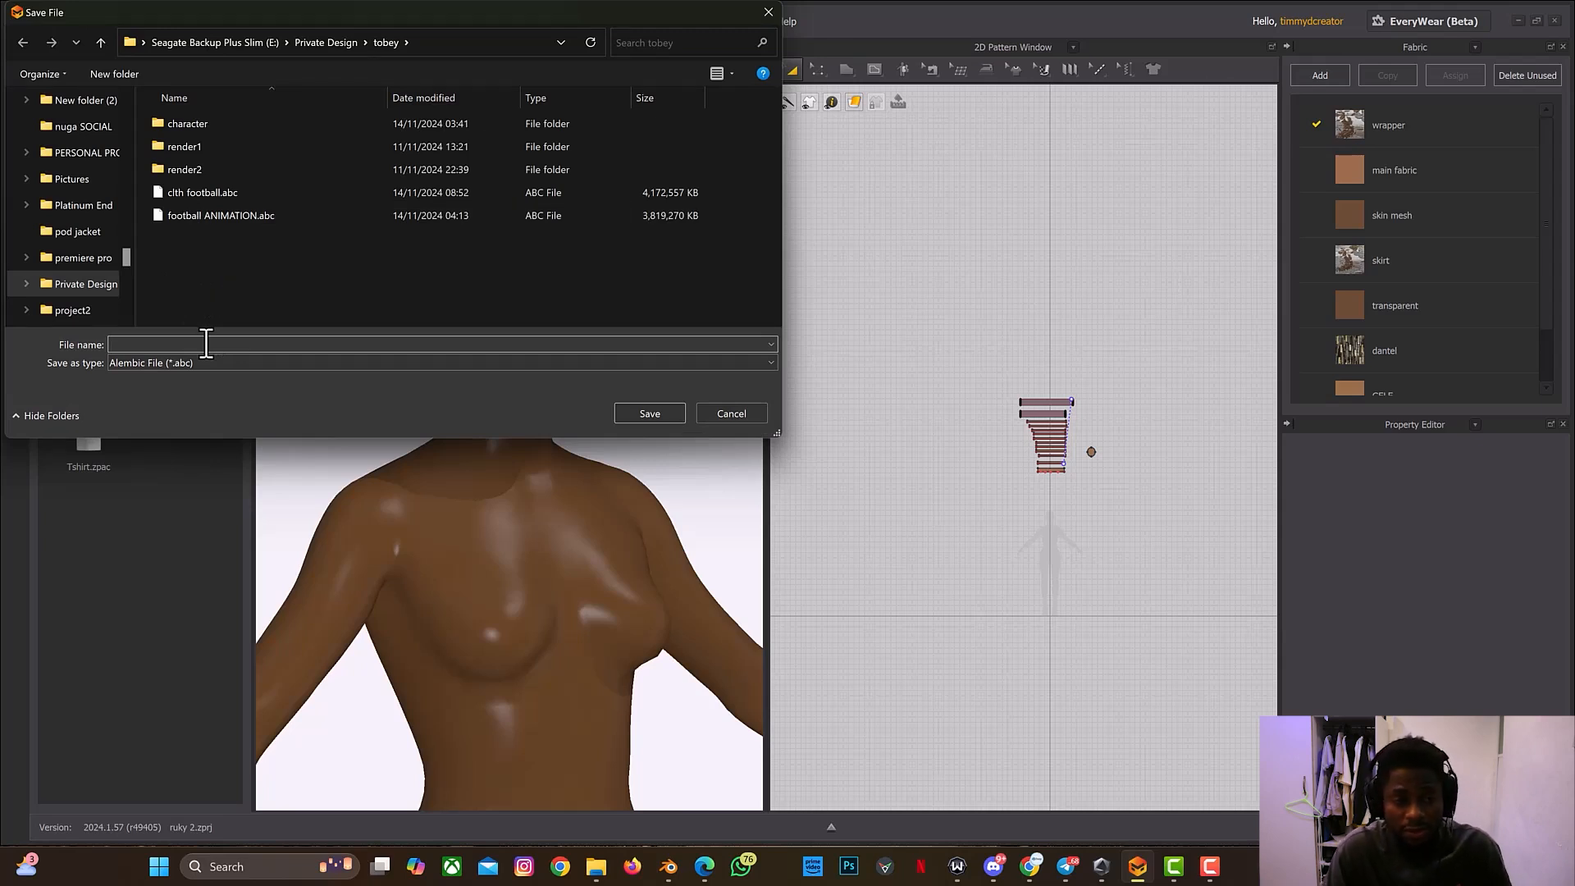
text(gele)
key(Return)
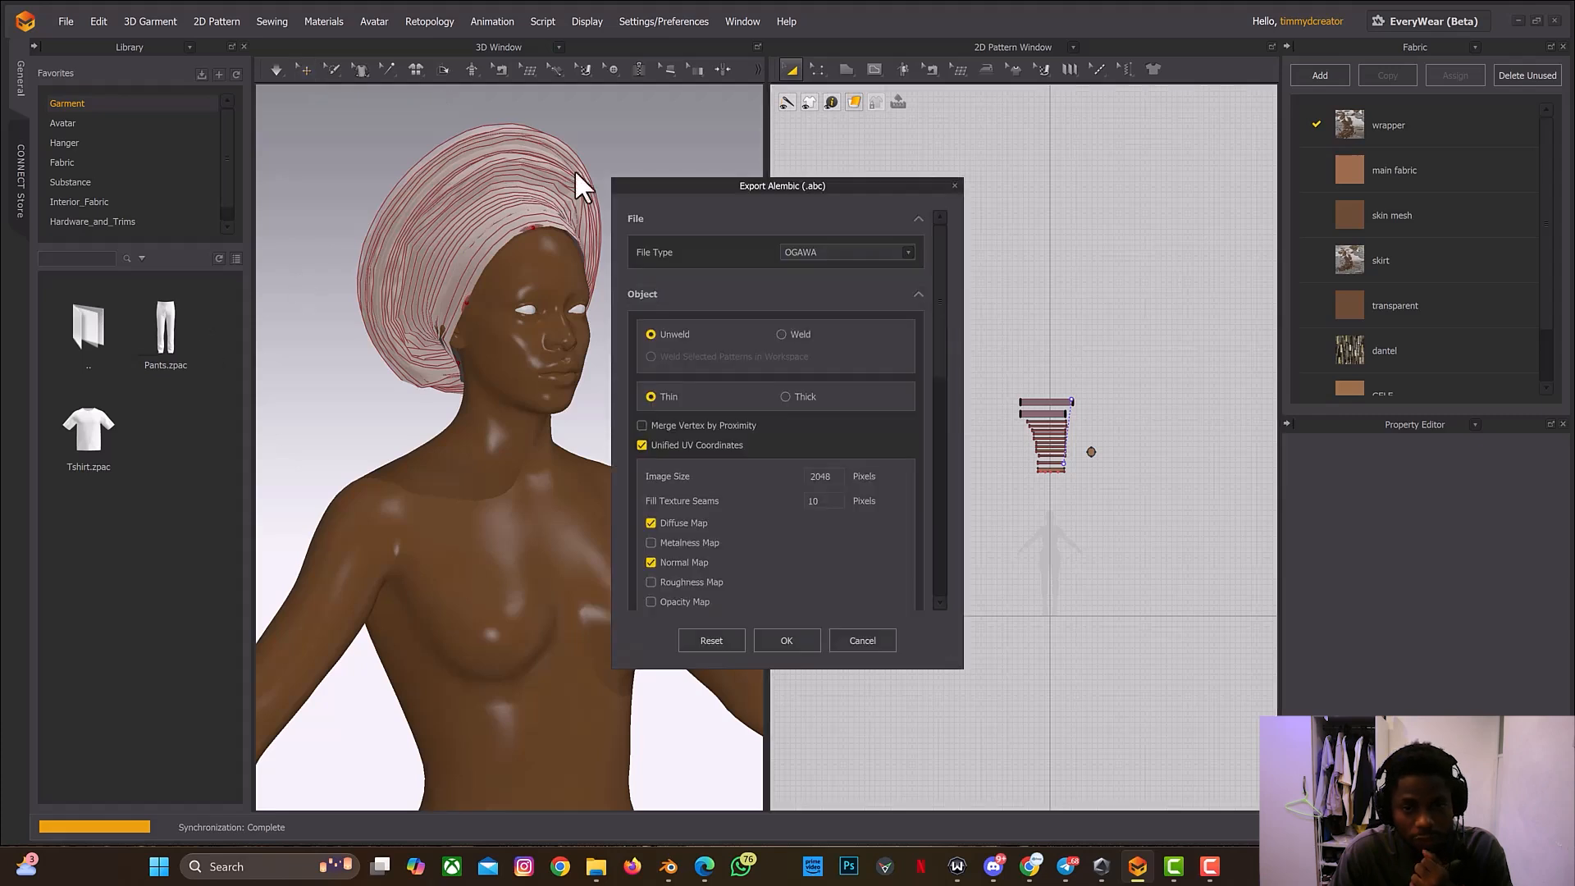
Step: Set the Alembic export to Thick, disable the Diffuse and Normal maps, enter a 4096-pixel image size, and cancel the export
click(785, 396)
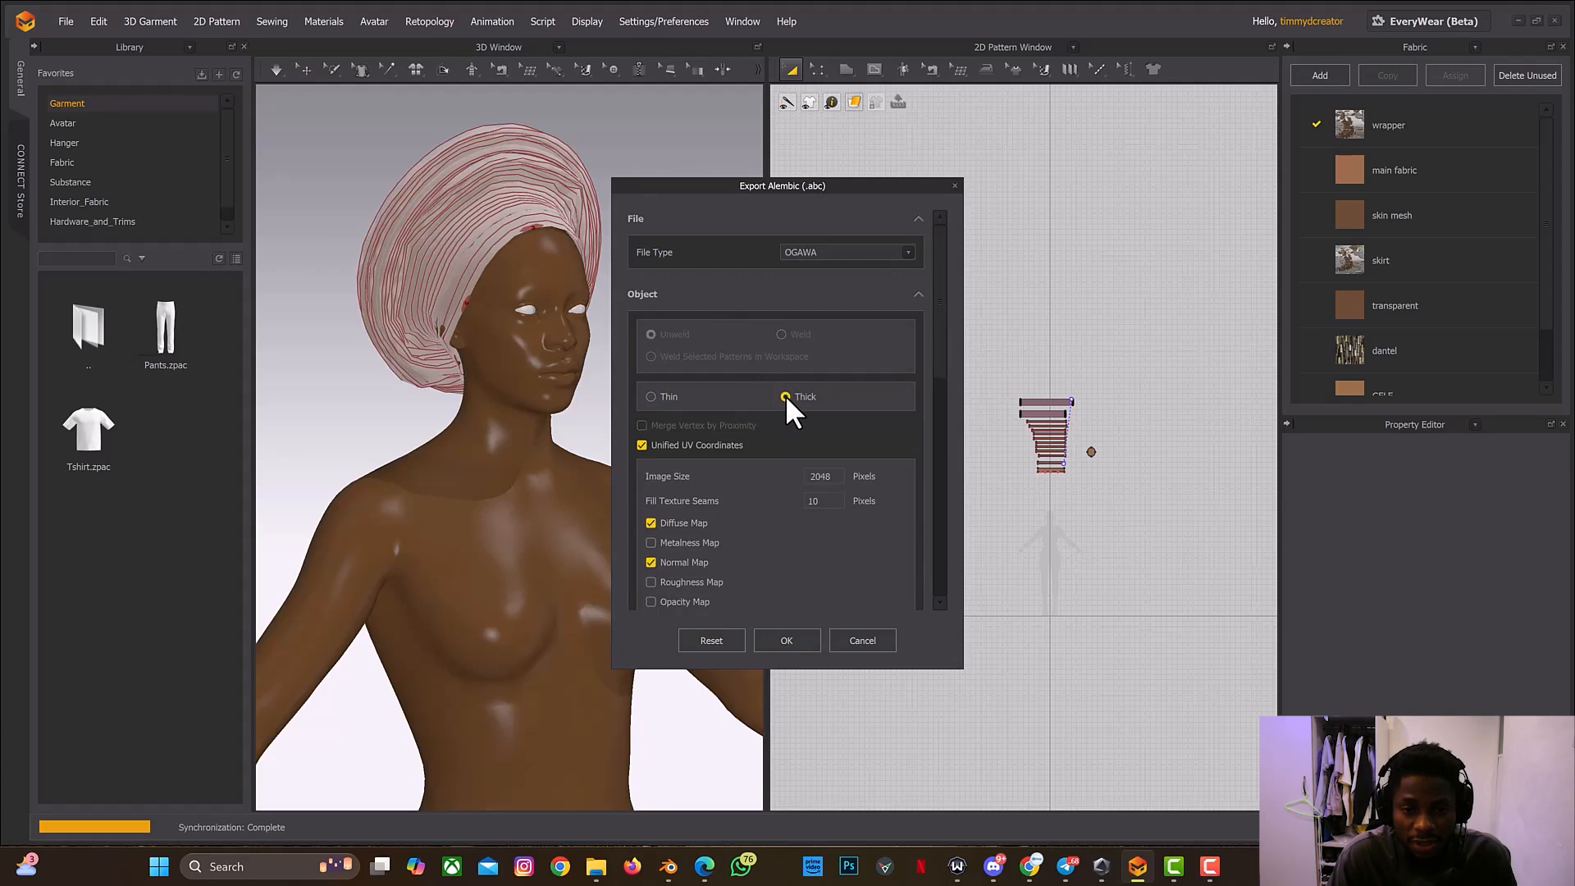
click(652, 523)
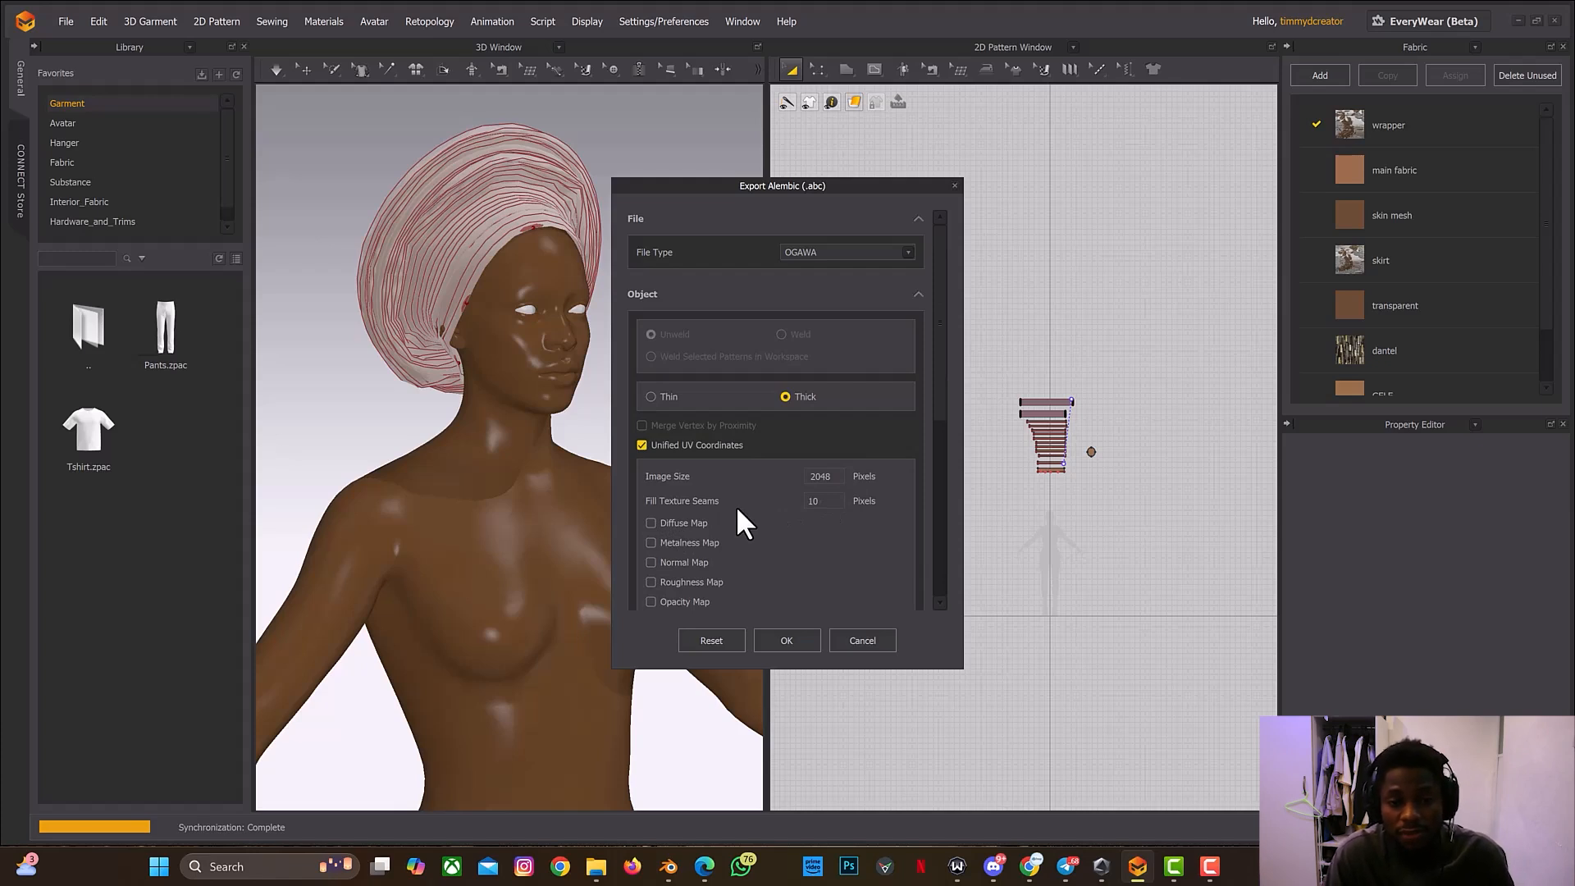
double_click(836, 474)
text(4096)
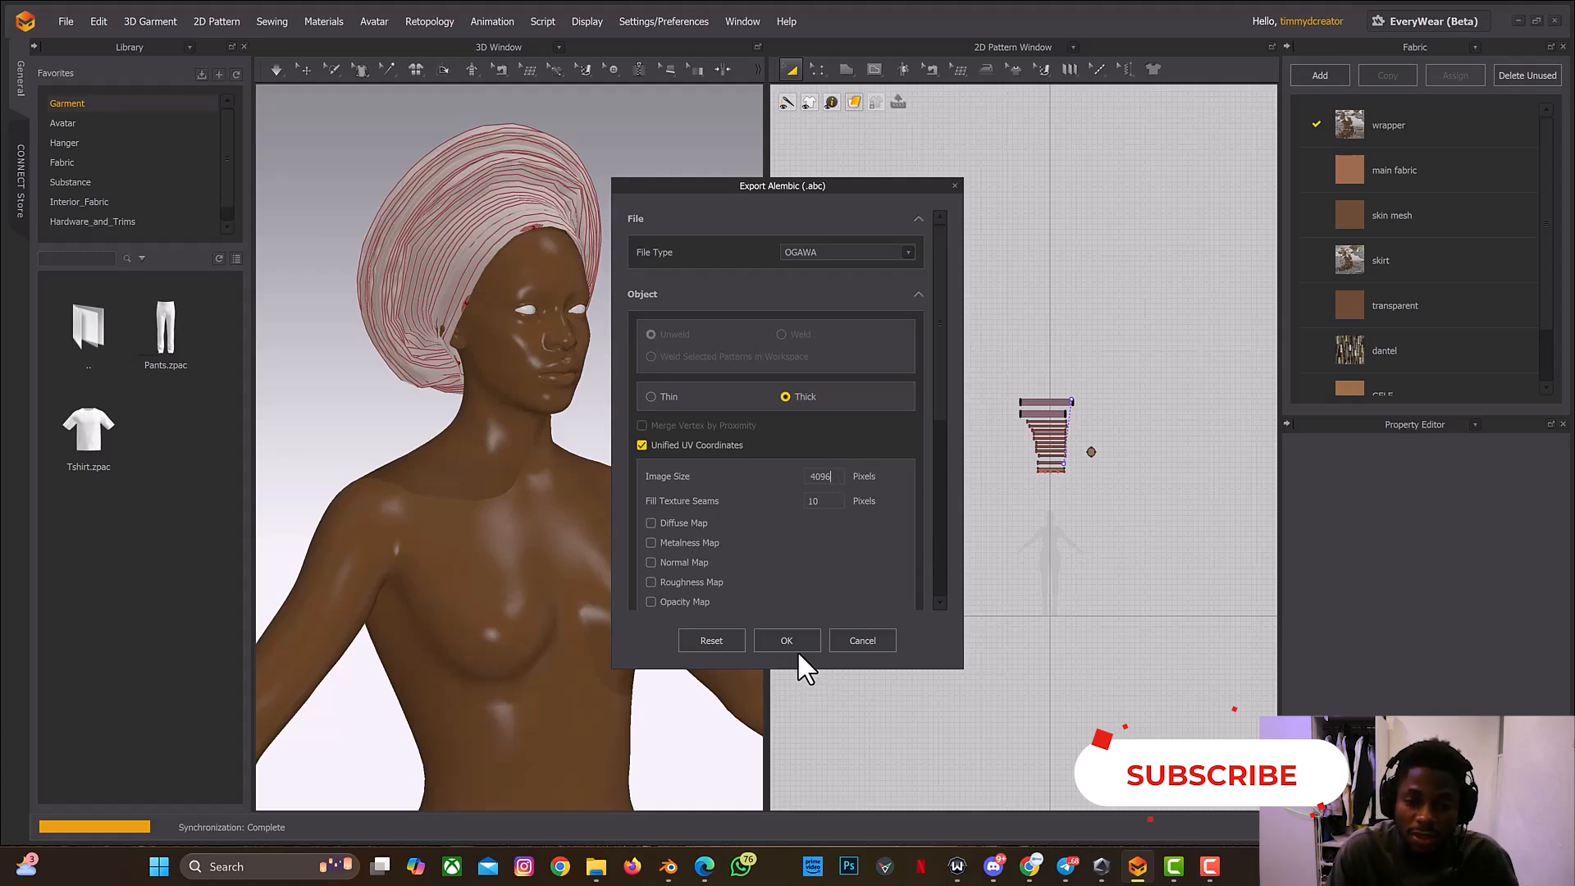
click(884, 638)
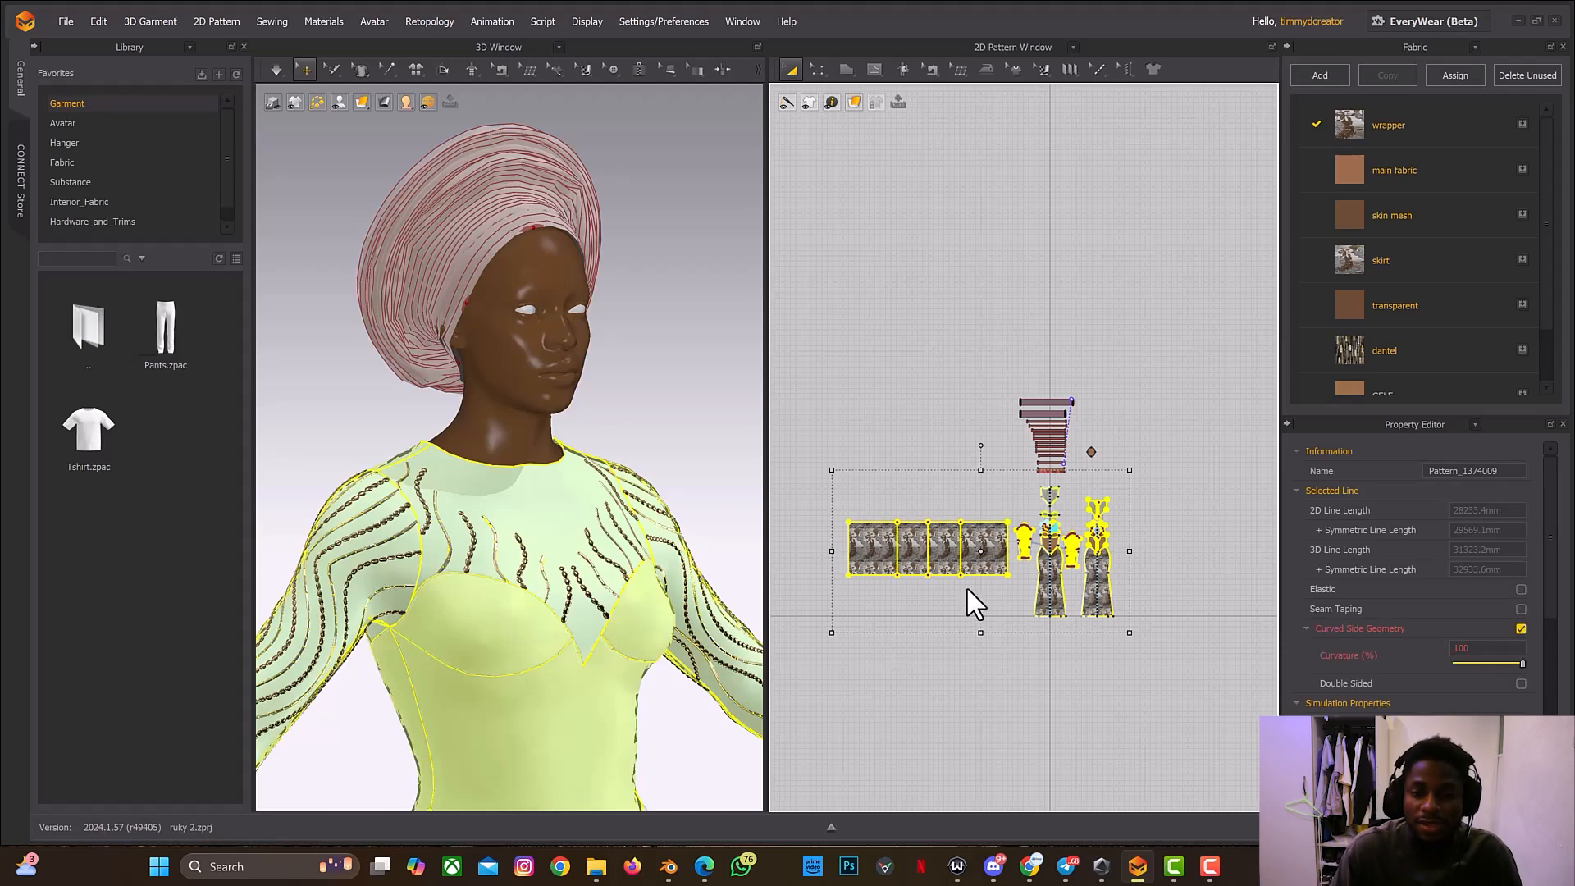
Step: Delete all headwrap patterns, keeping the wrapper, bodice, sleeve and skirt patterns
click(1004, 362)
drag(987, 357, 1140, 480)
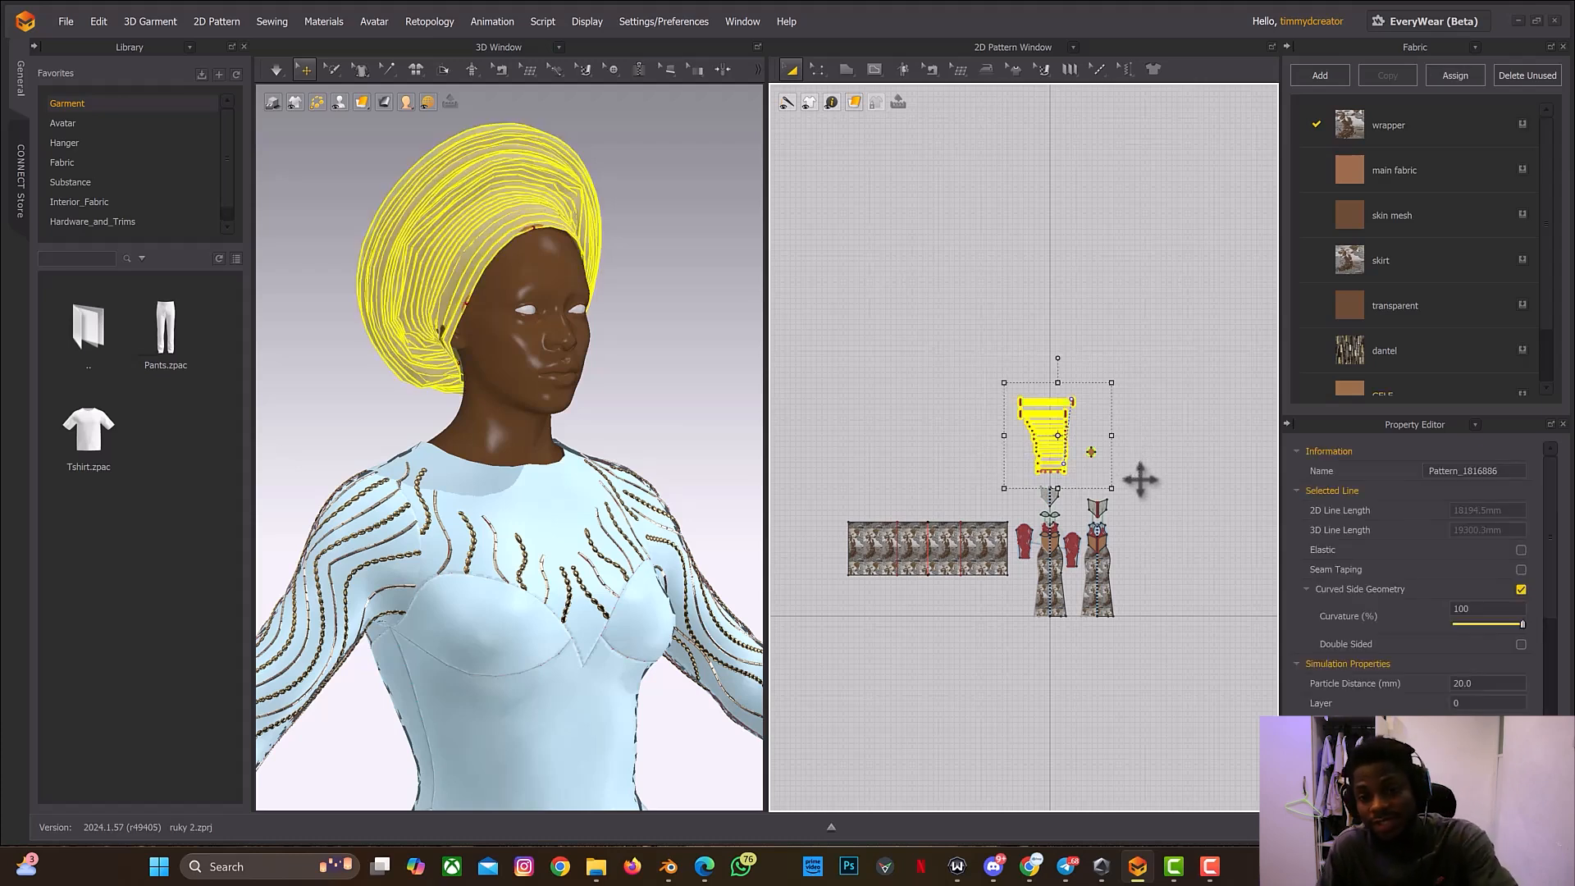
key(Delete)
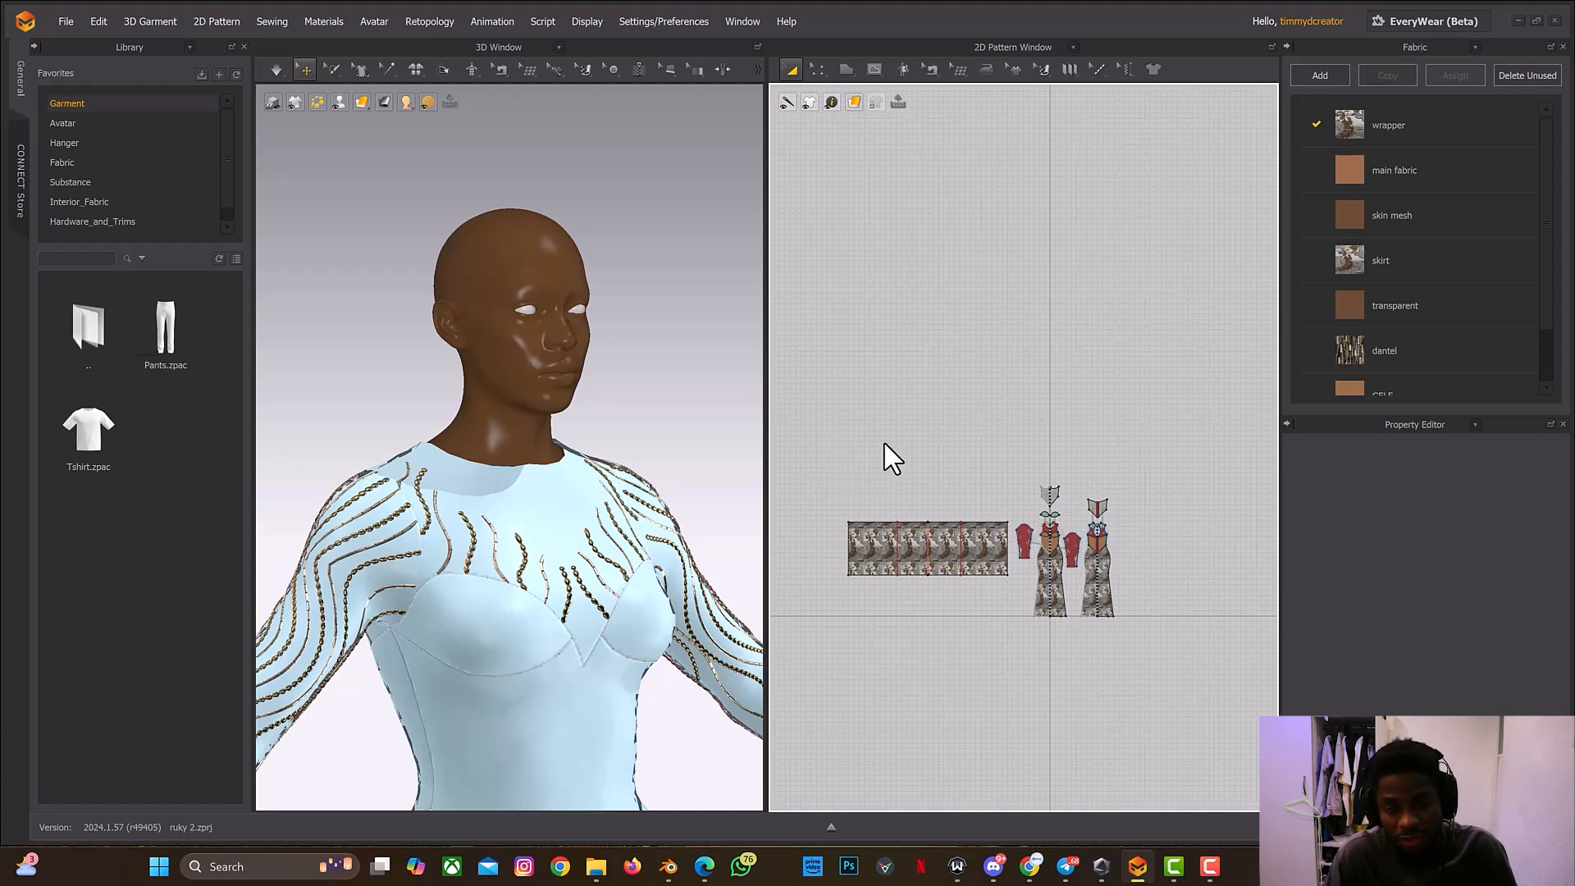
Step: Unfreeze all remaining garment patterns and open their particle distance for editing
key(ctrl+a)
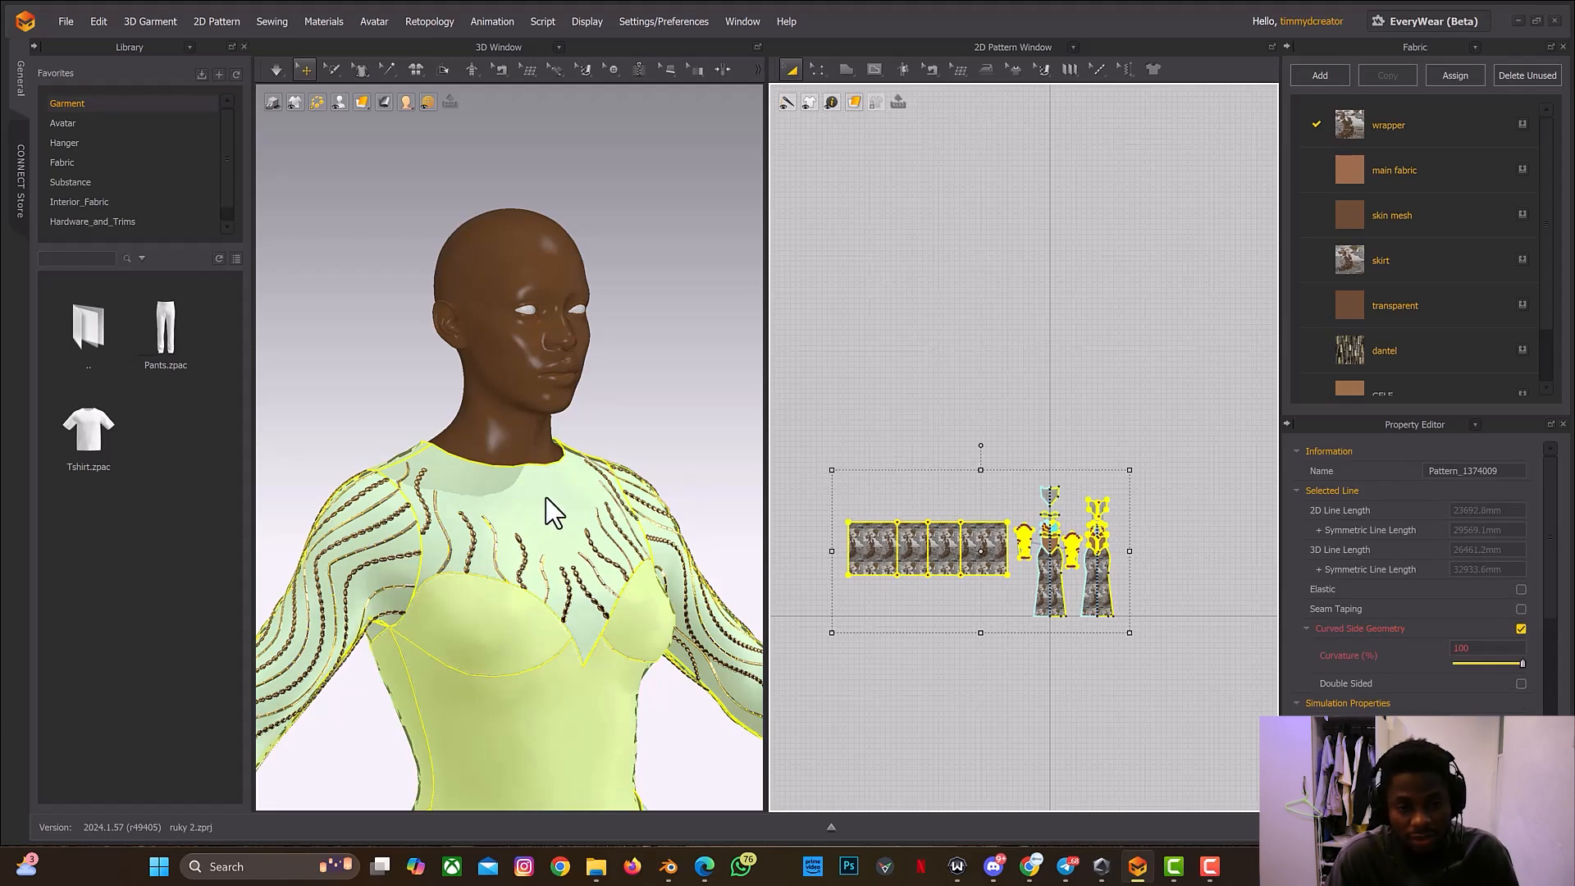
right_drag(546, 497, 544, 493)
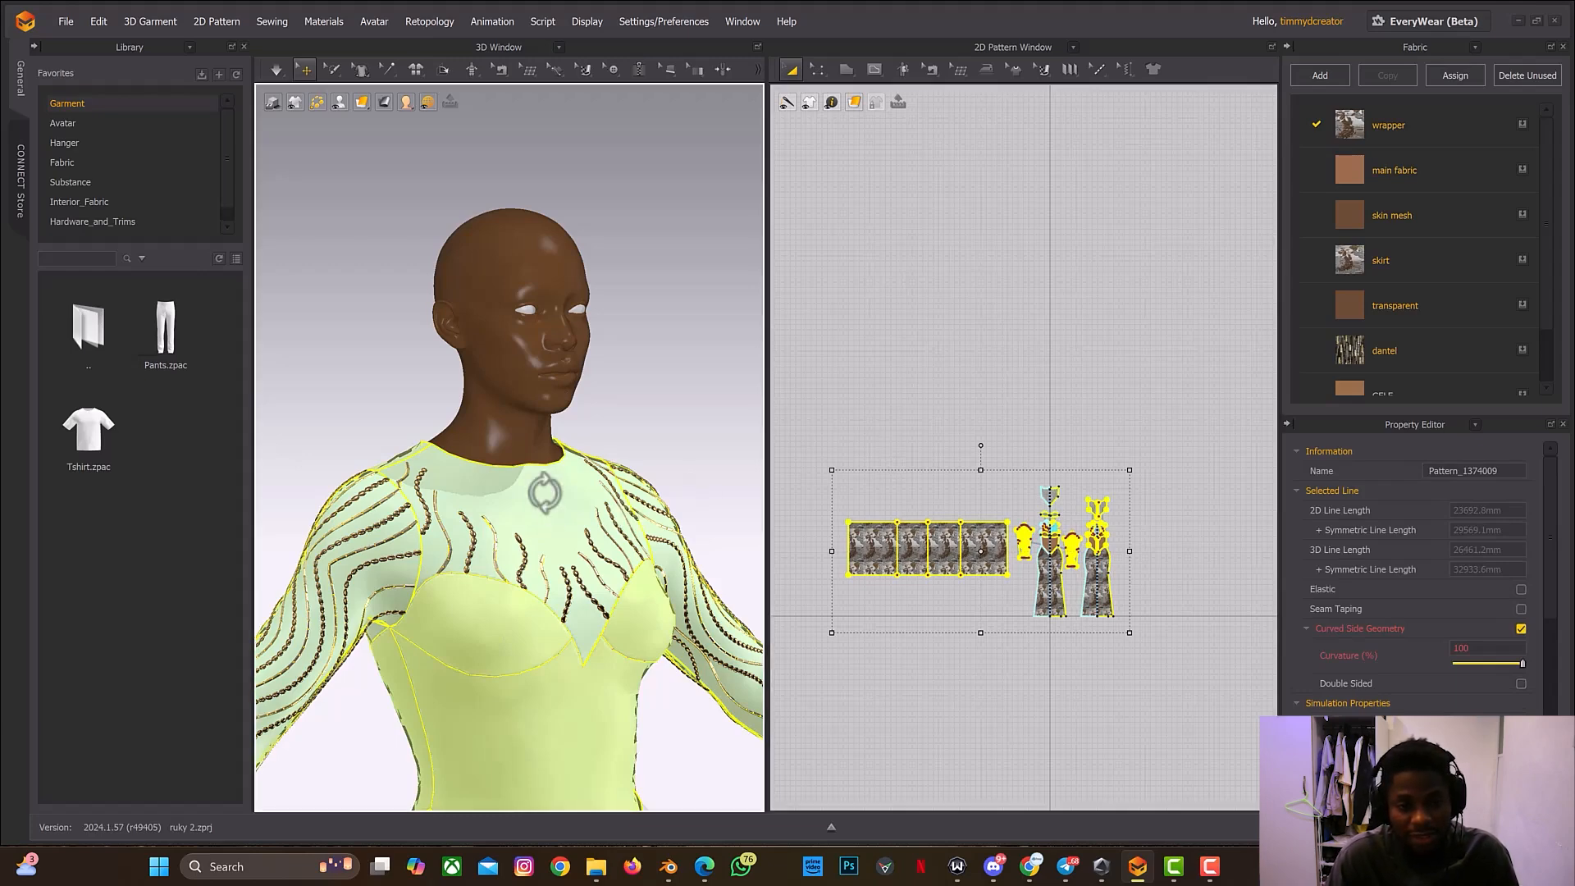
right_click(545, 493)
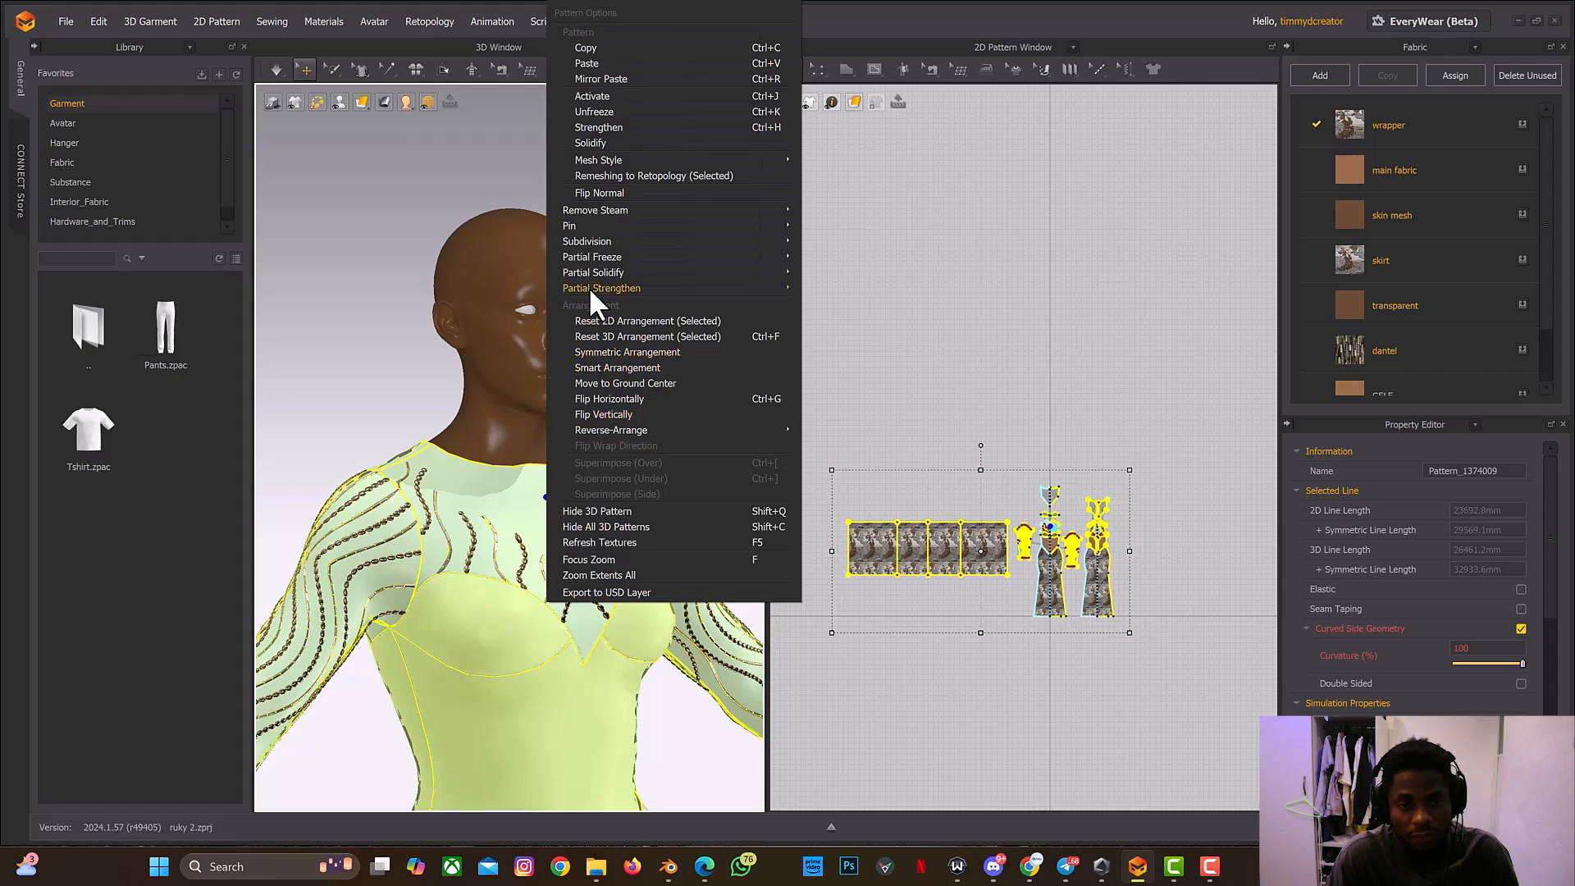
click(589, 110)
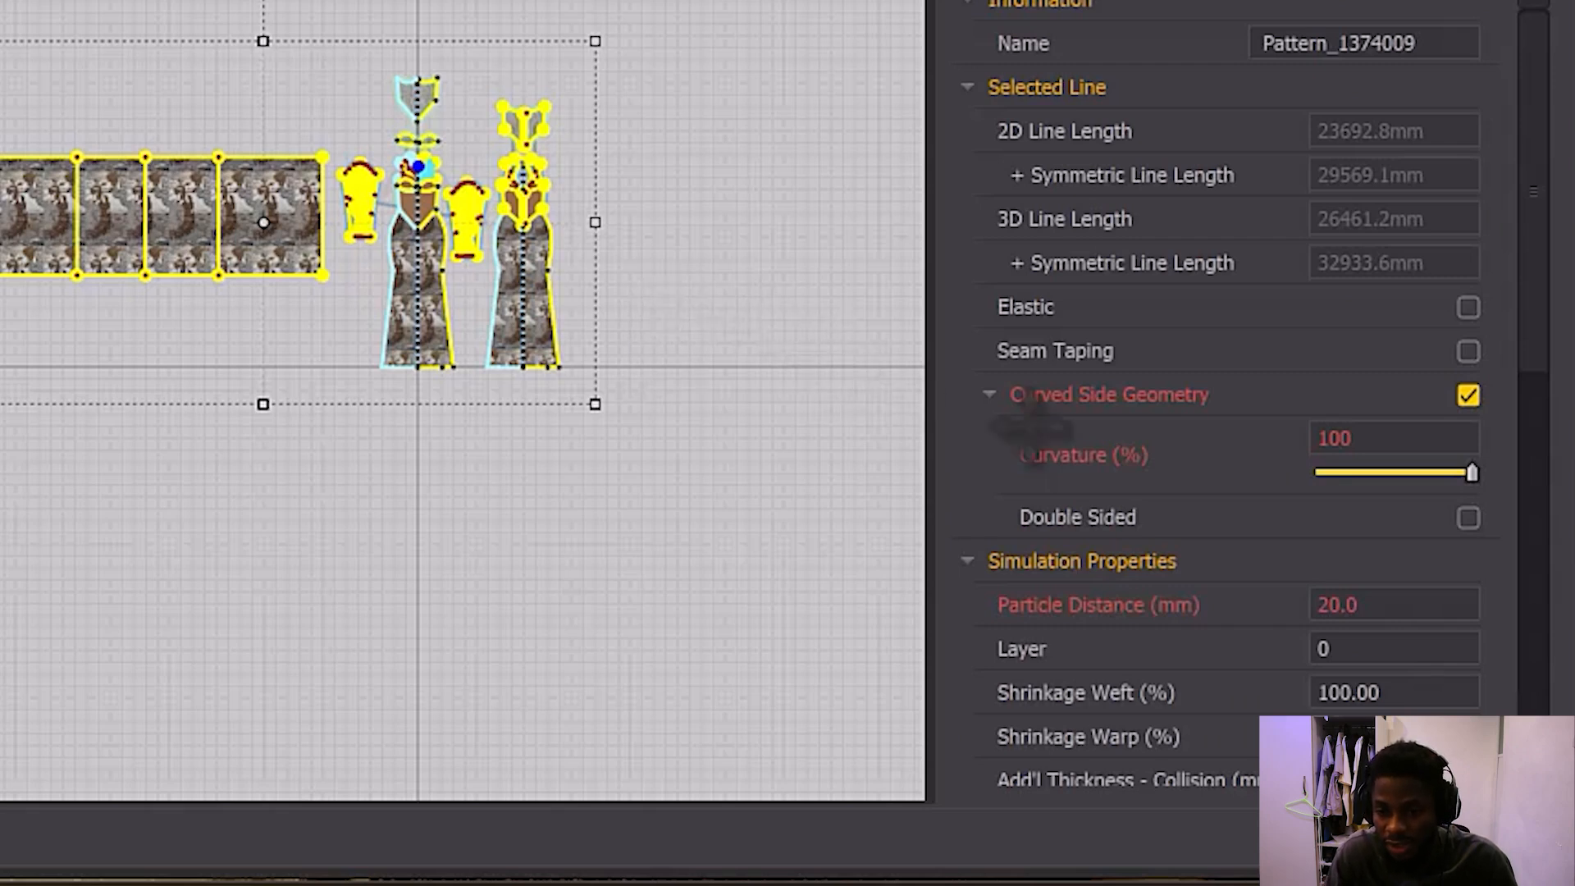
double_click(1378, 606)
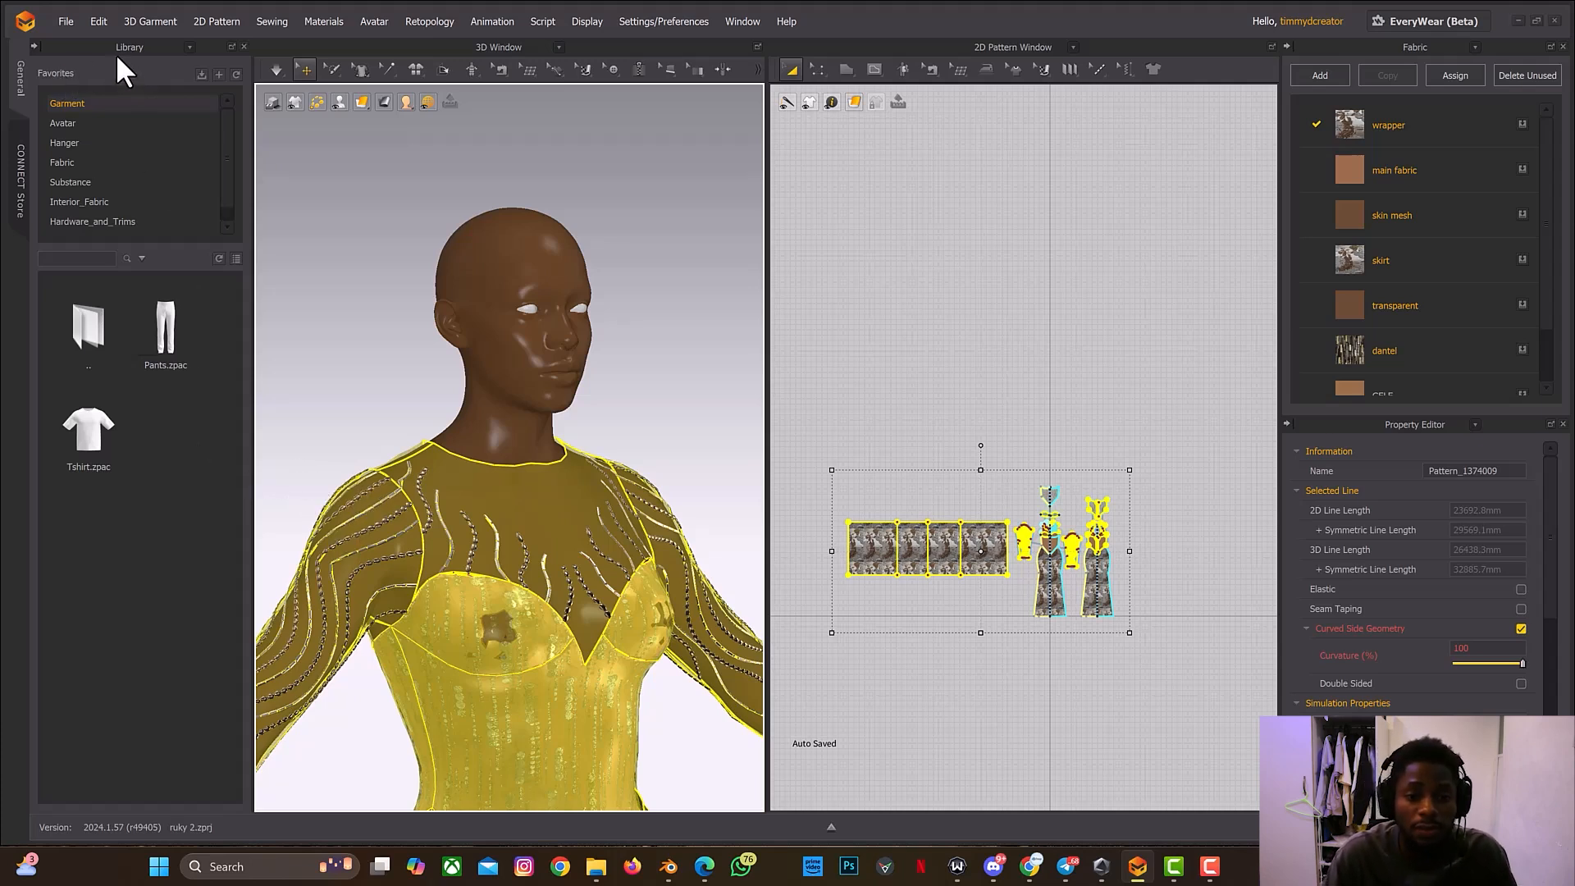
Step: Hide the existing avatar so that only the garment is shown in the 3D view
click(502, 264)
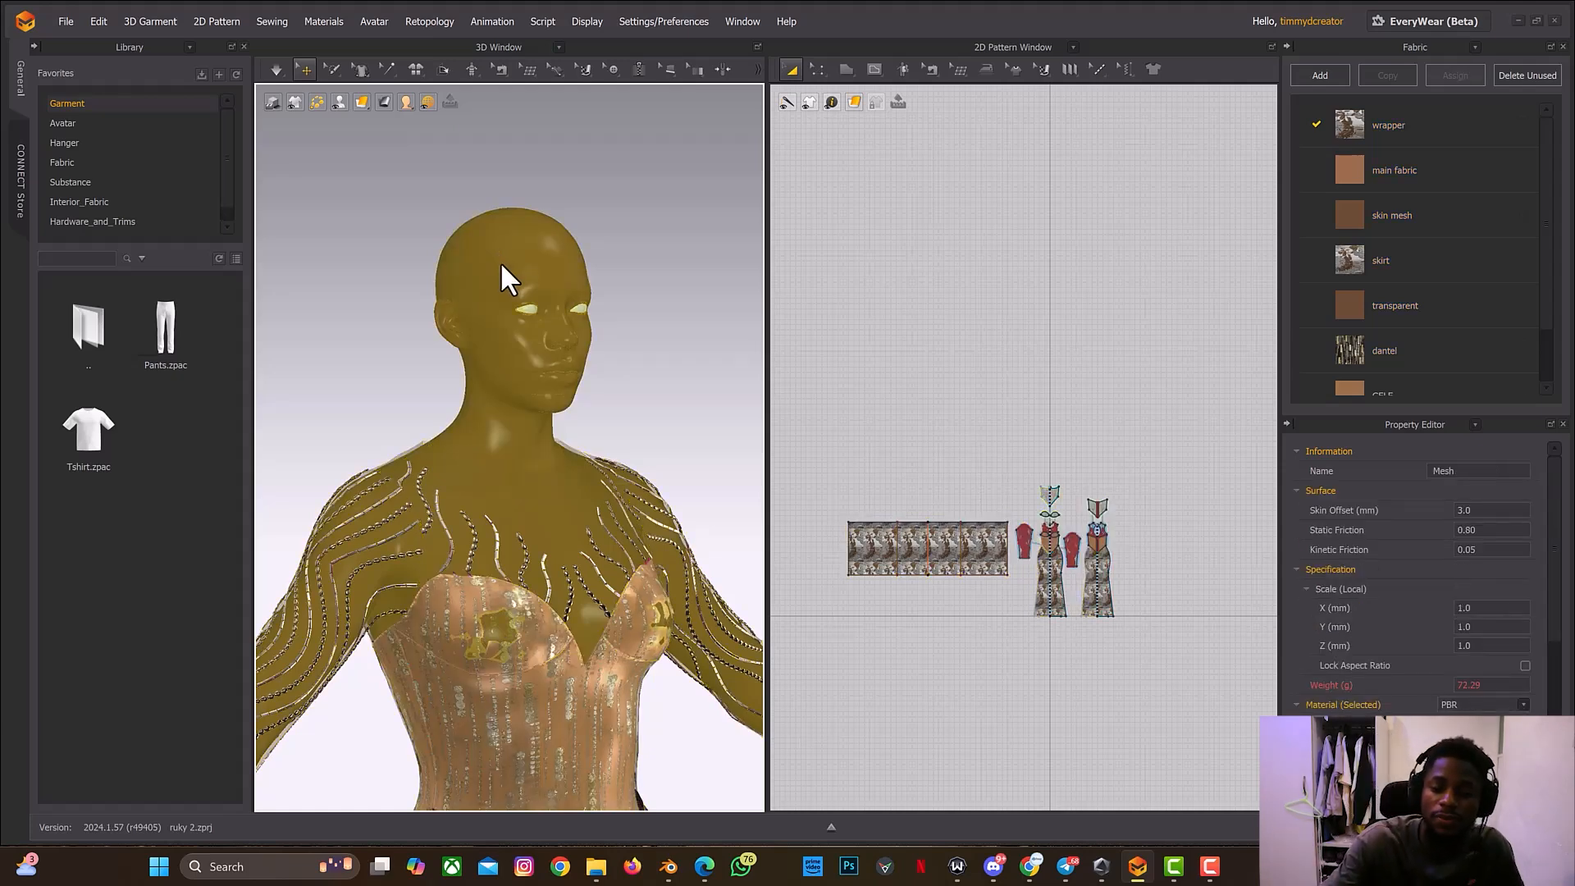
key(shift+a)
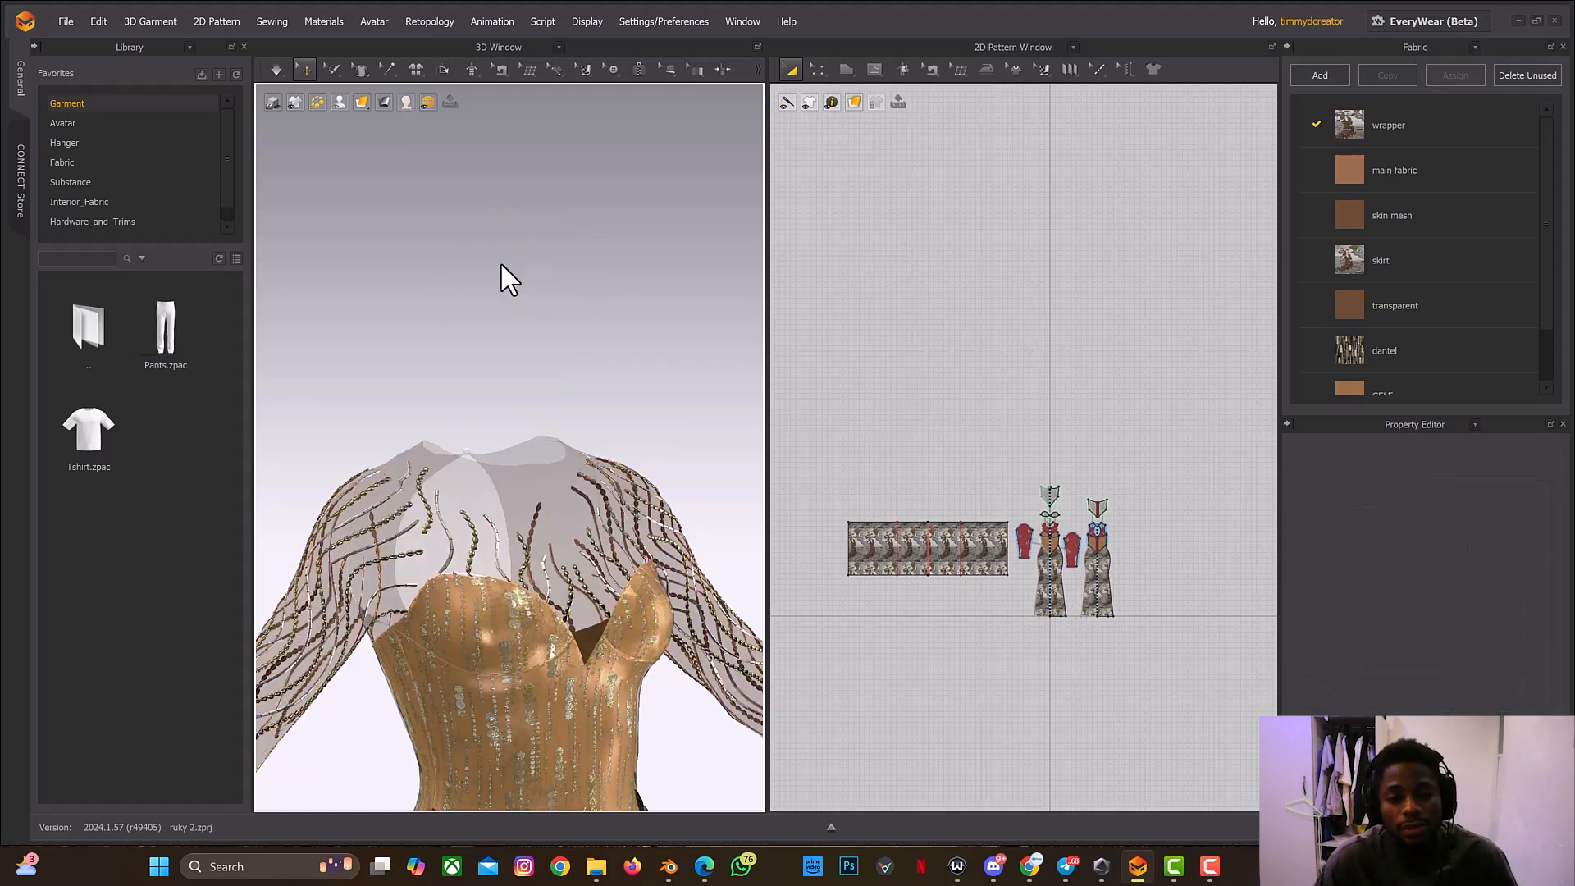
scroll(492, 213, down, 5)
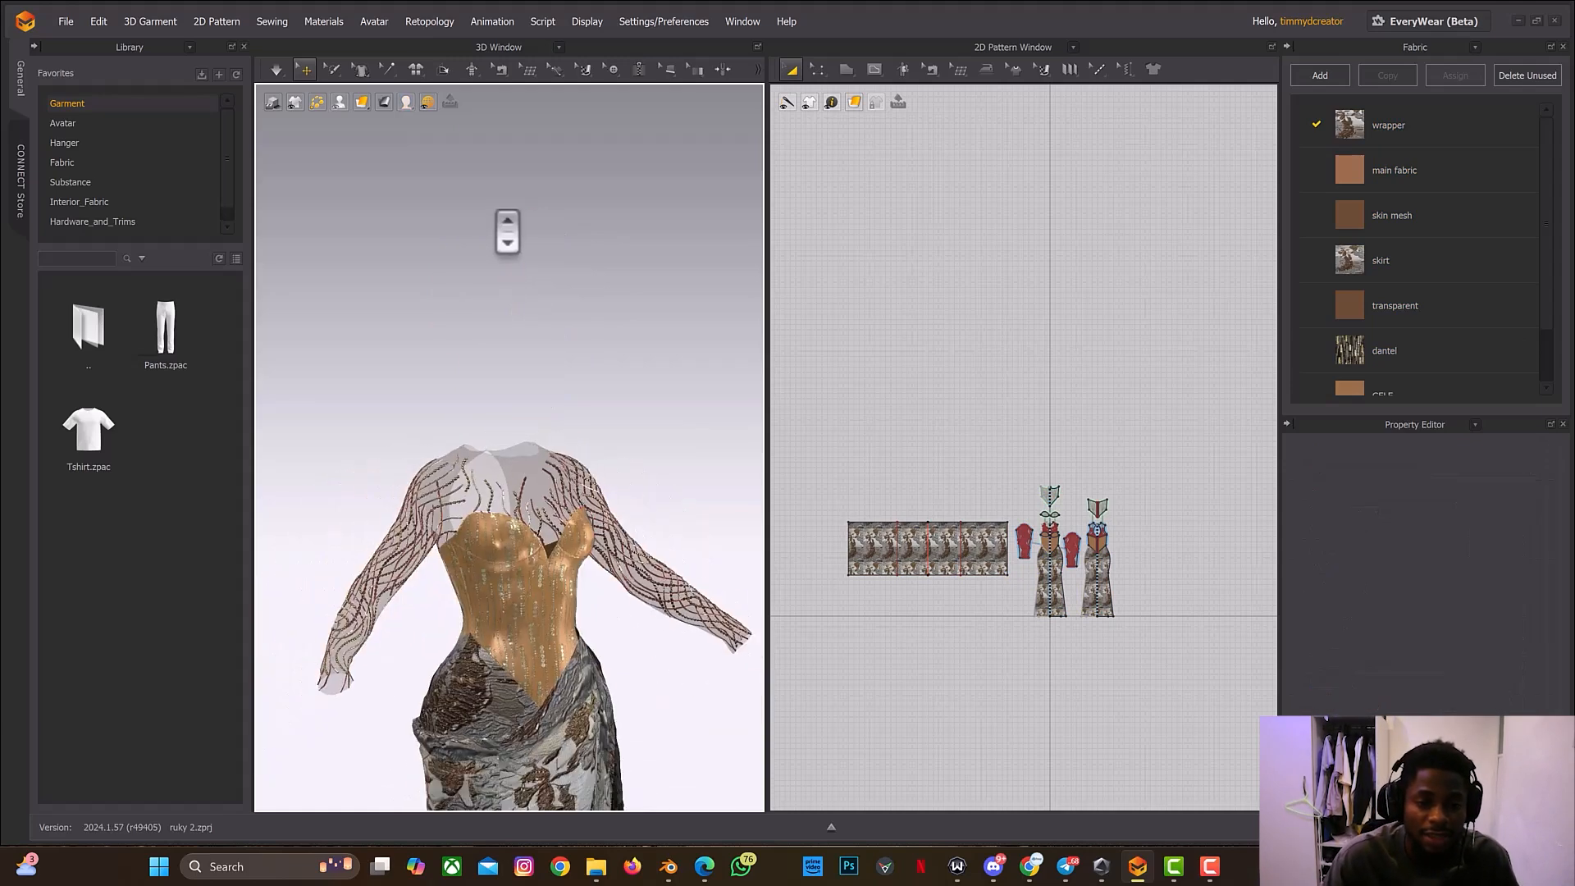
Step: Start an Alembic import of ruky femaleblend.abc from the female bag folder inside Character animation on the Seagate drive
click(61, 22)
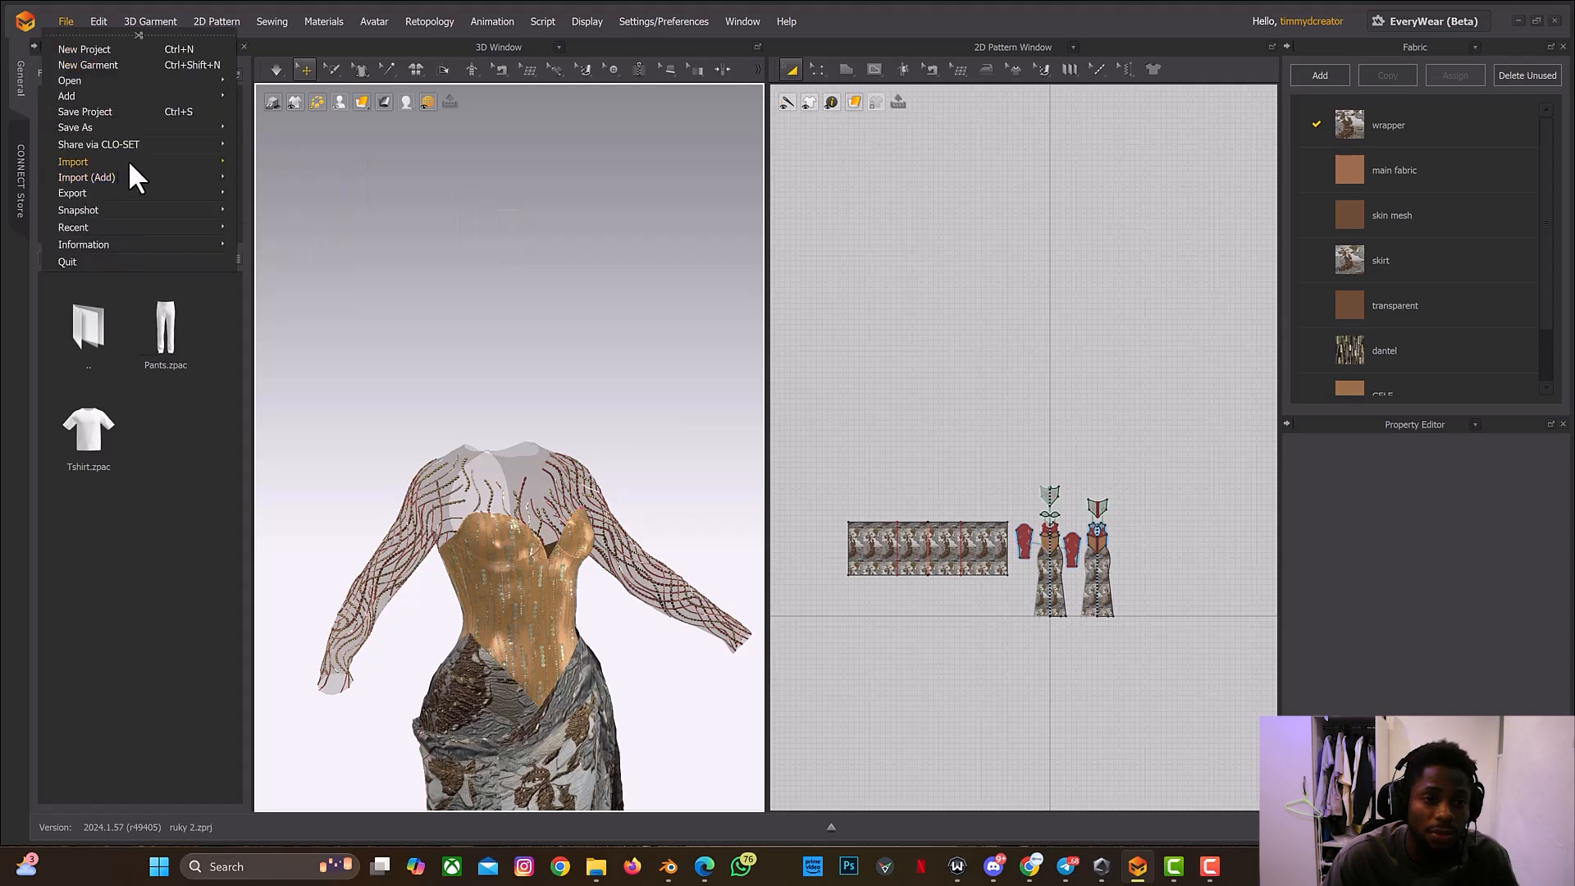
mouse_move(167, 163)
click(266, 220)
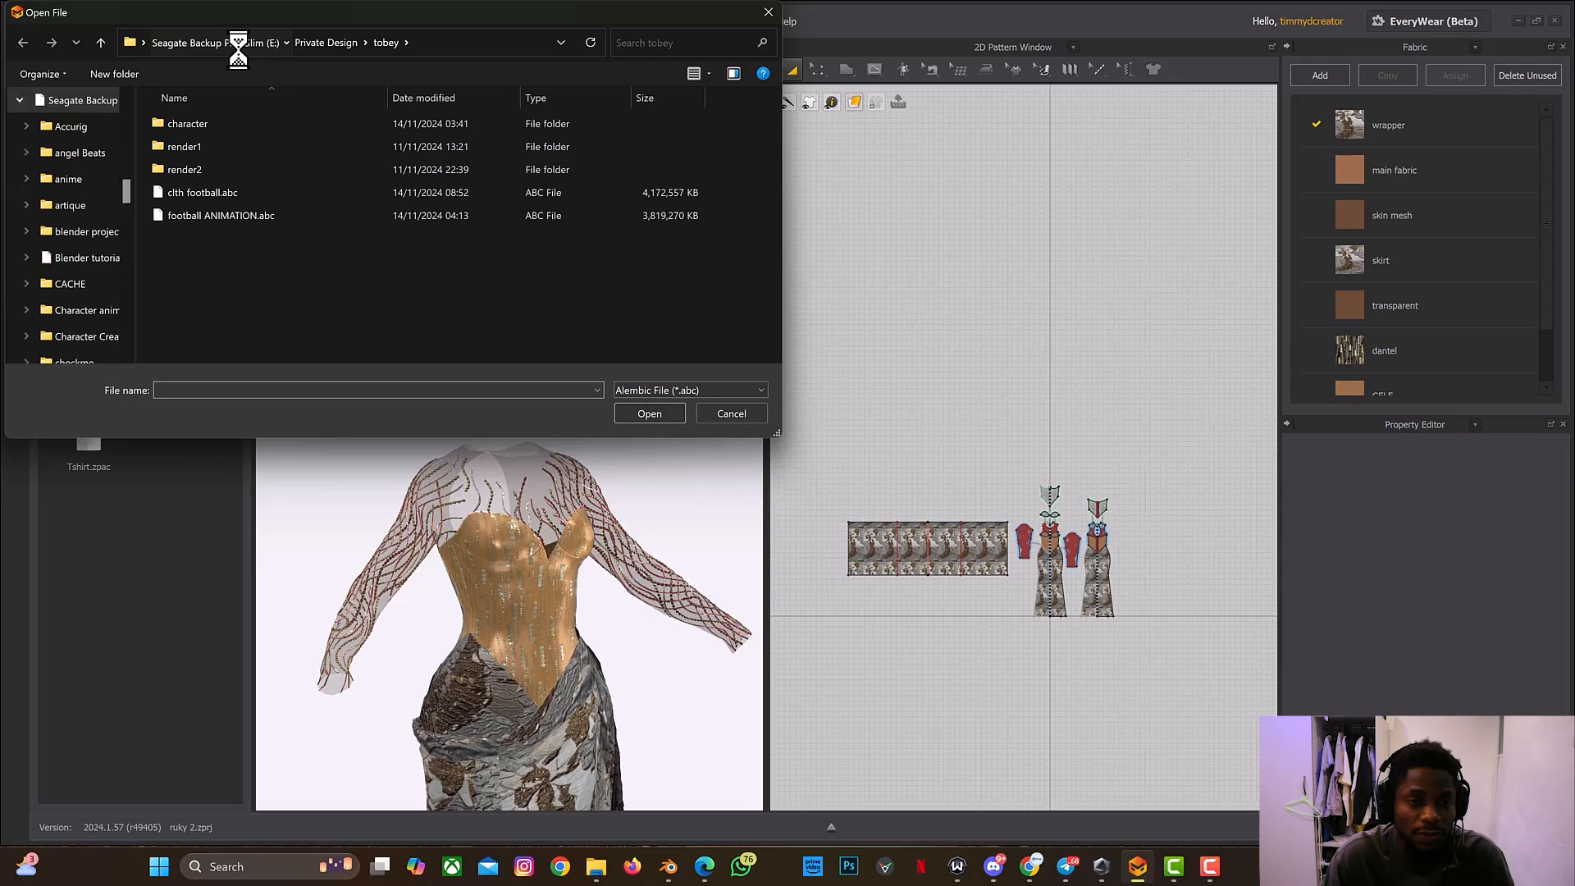
scroll(225, 180, up, 10)
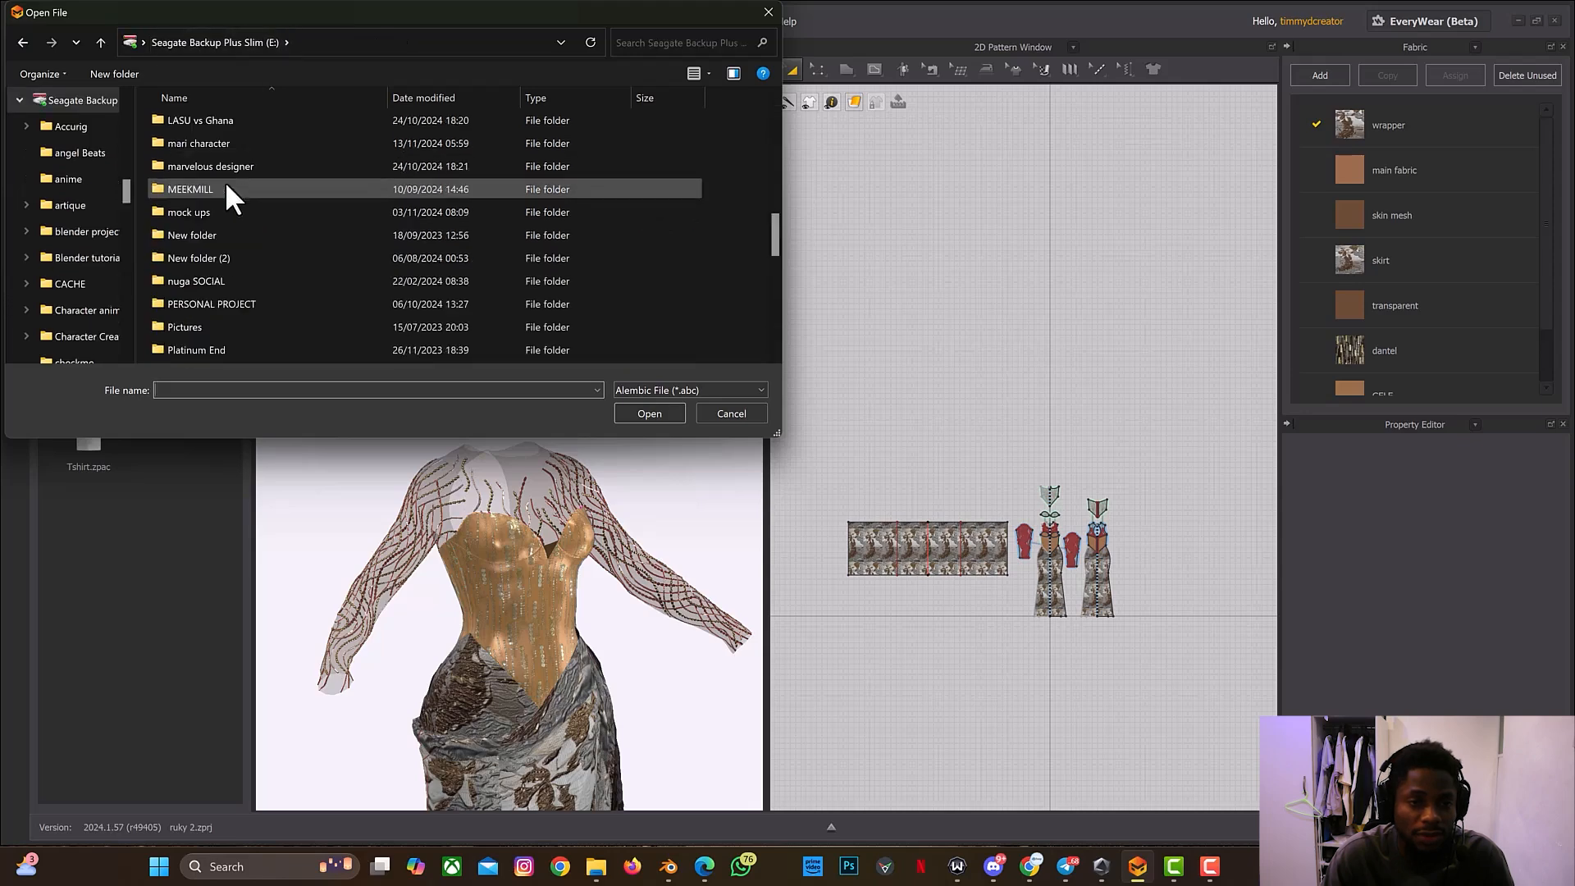
scroll(223, 180, up, 1)
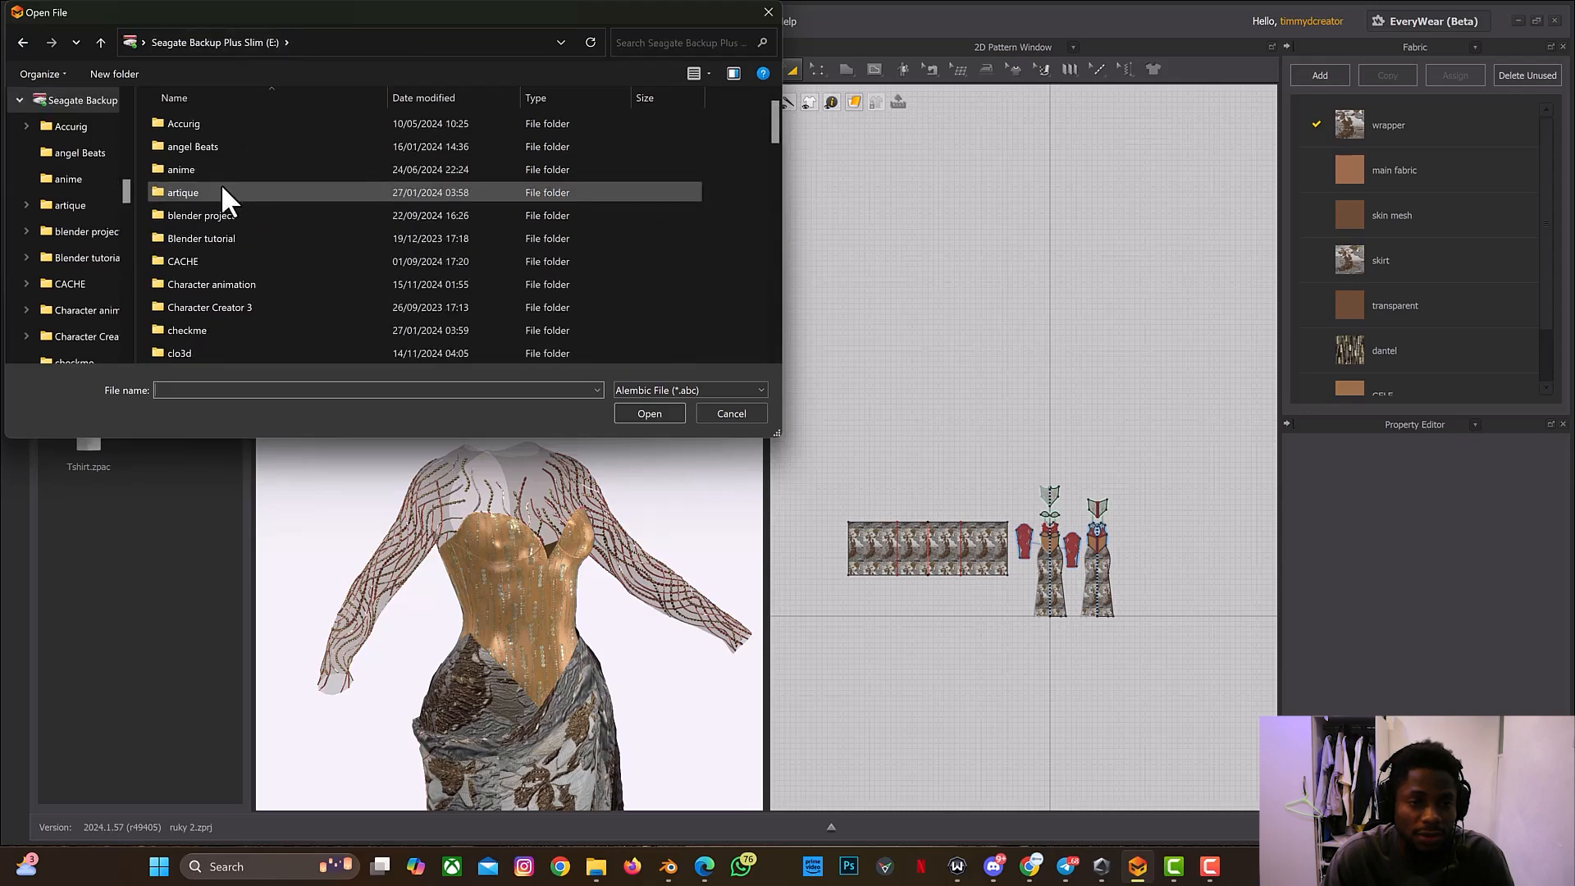
double_click(229, 279)
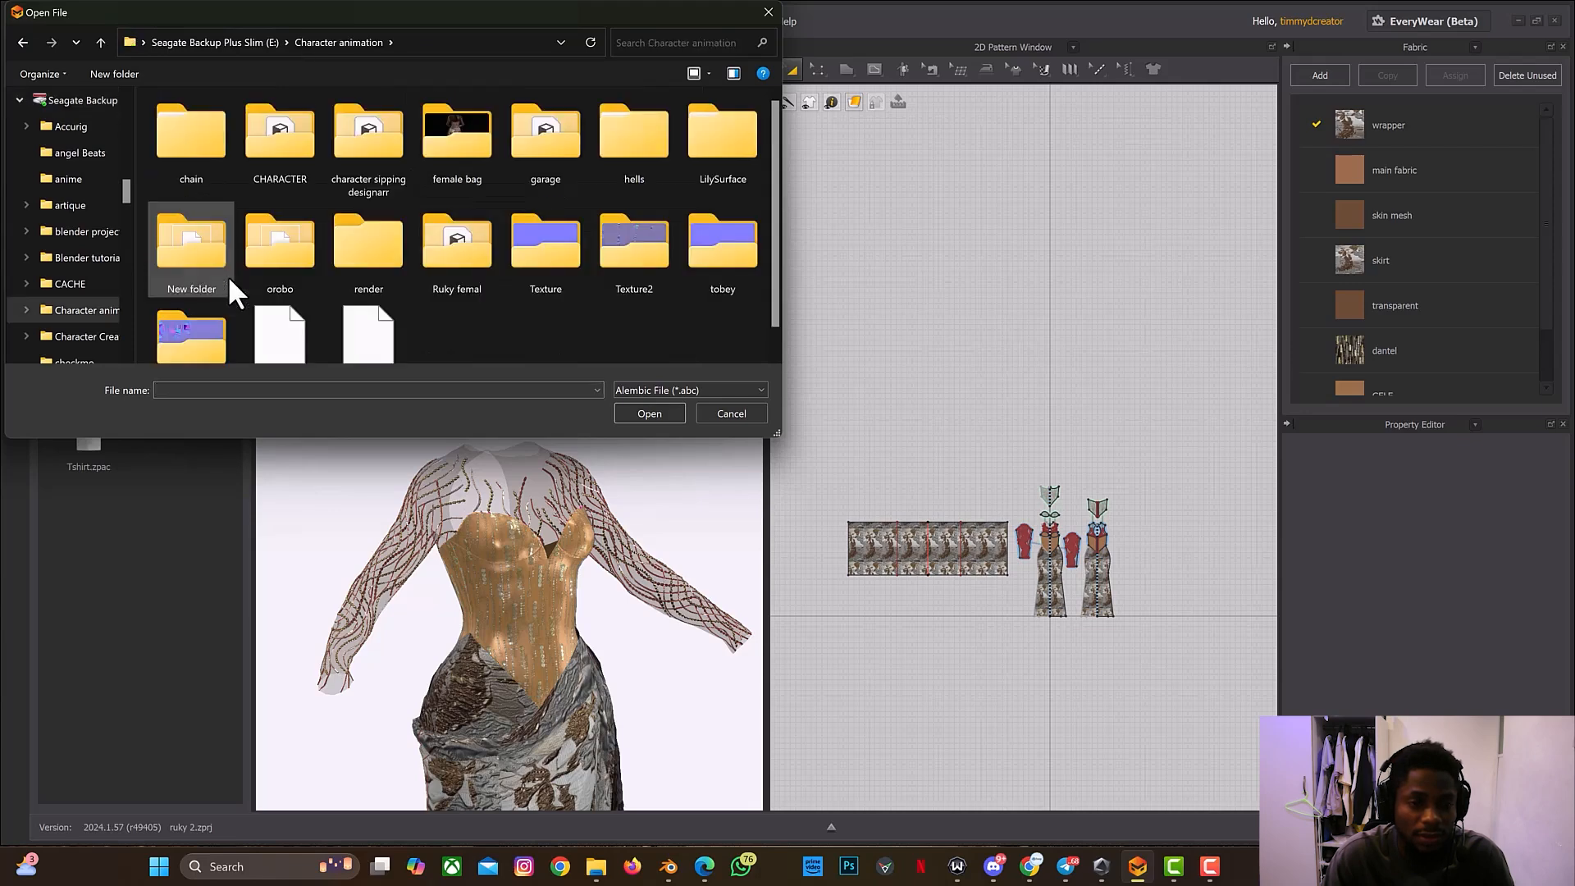
double_click(427, 169)
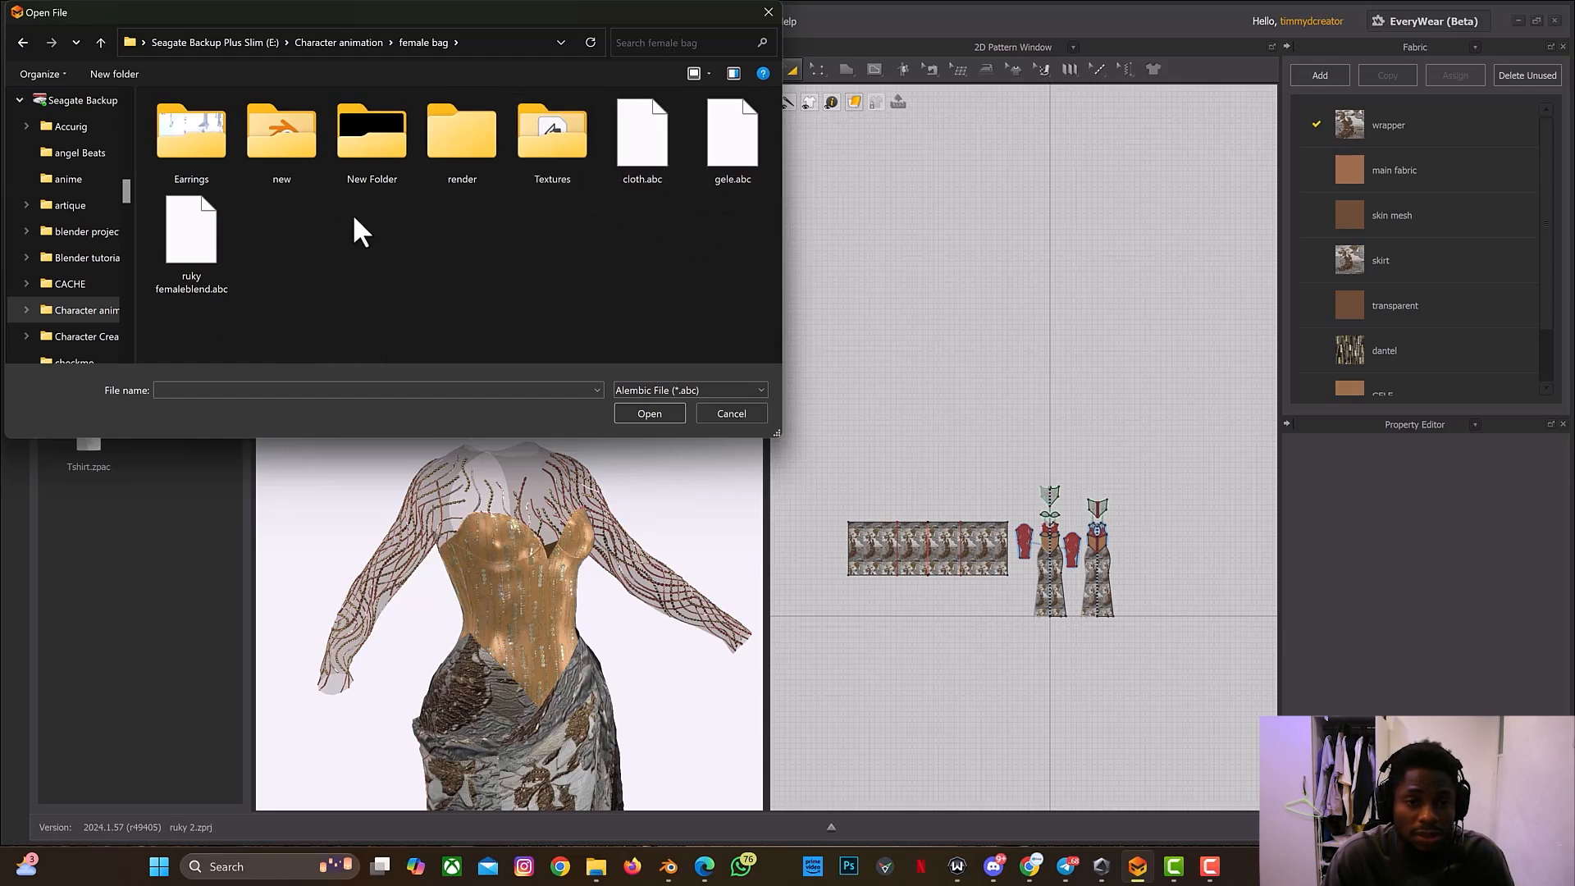
click(220, 243)
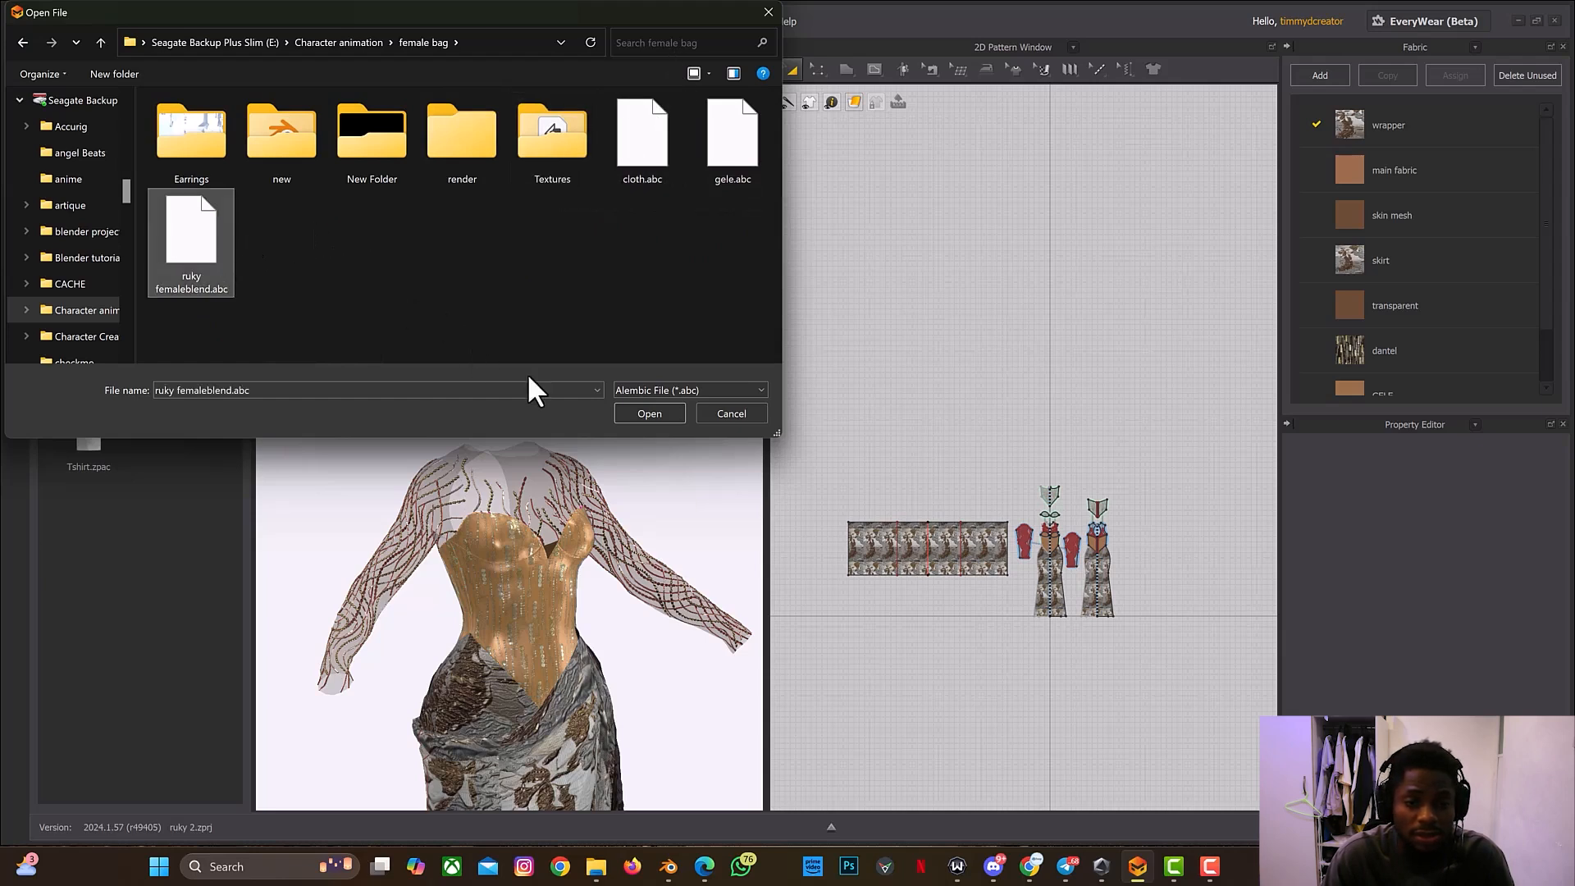
click(625, 405)
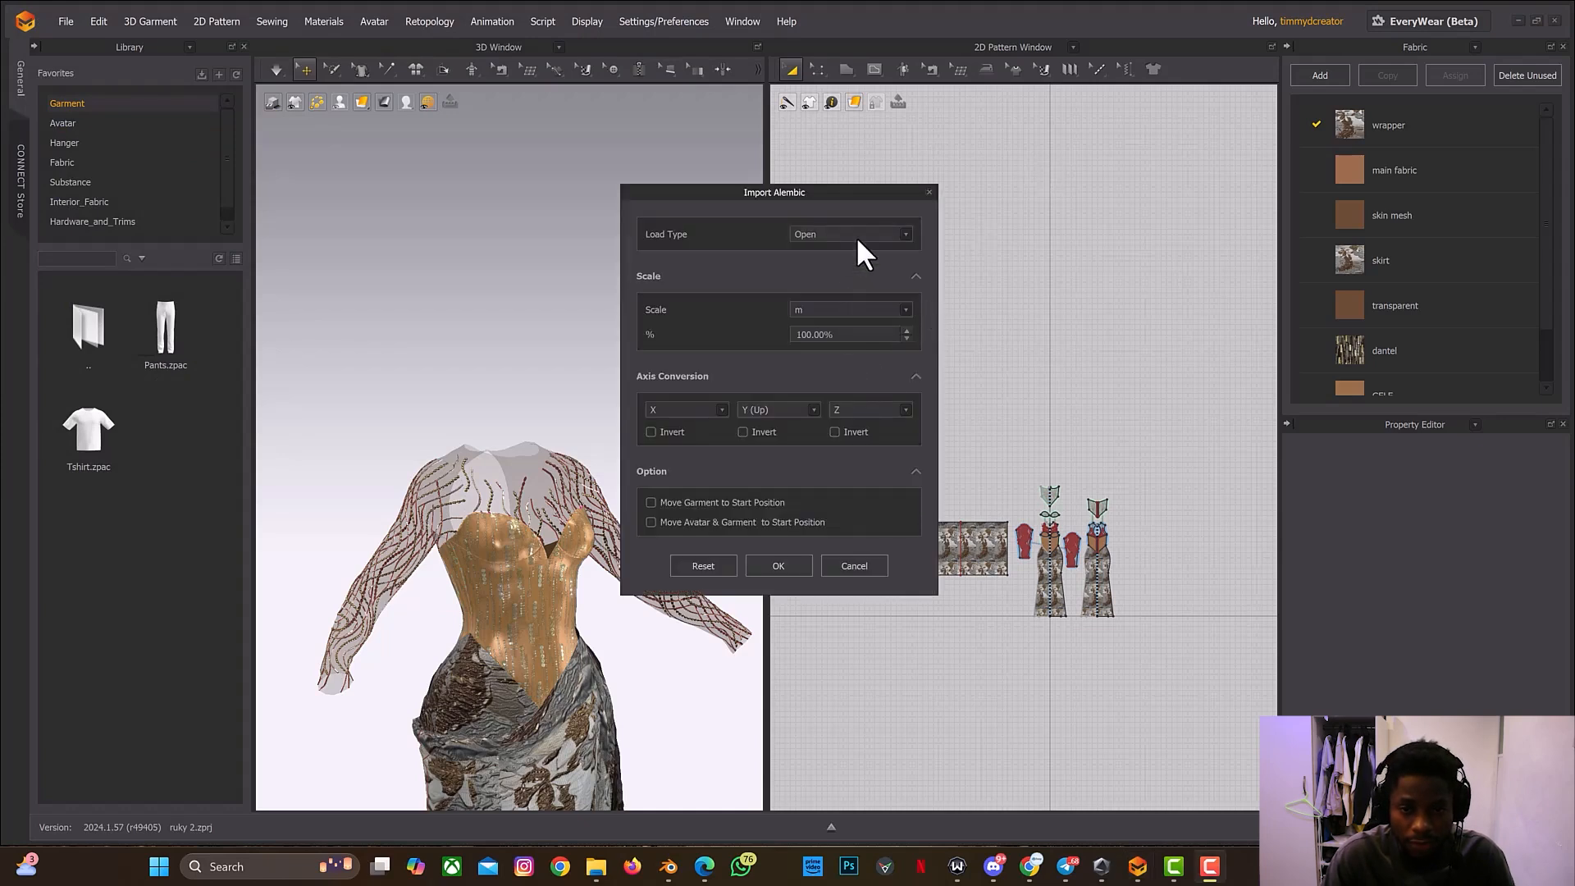
Step: Import the animated avatar with the load type Add, keeping the scale in m at 100%
click(858, 236)
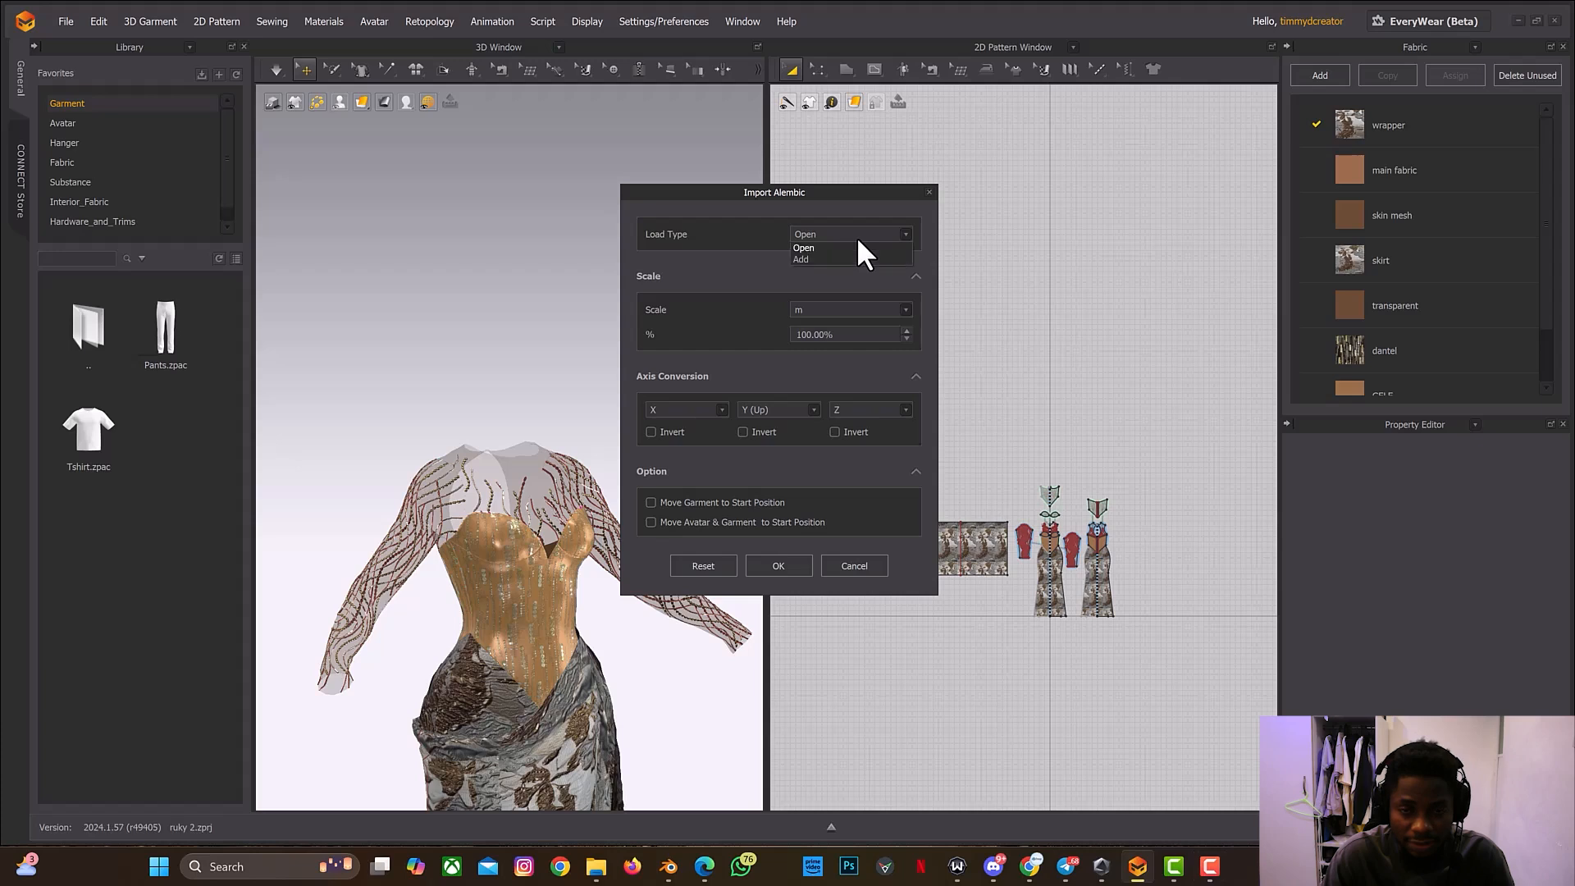
click(837, 259)
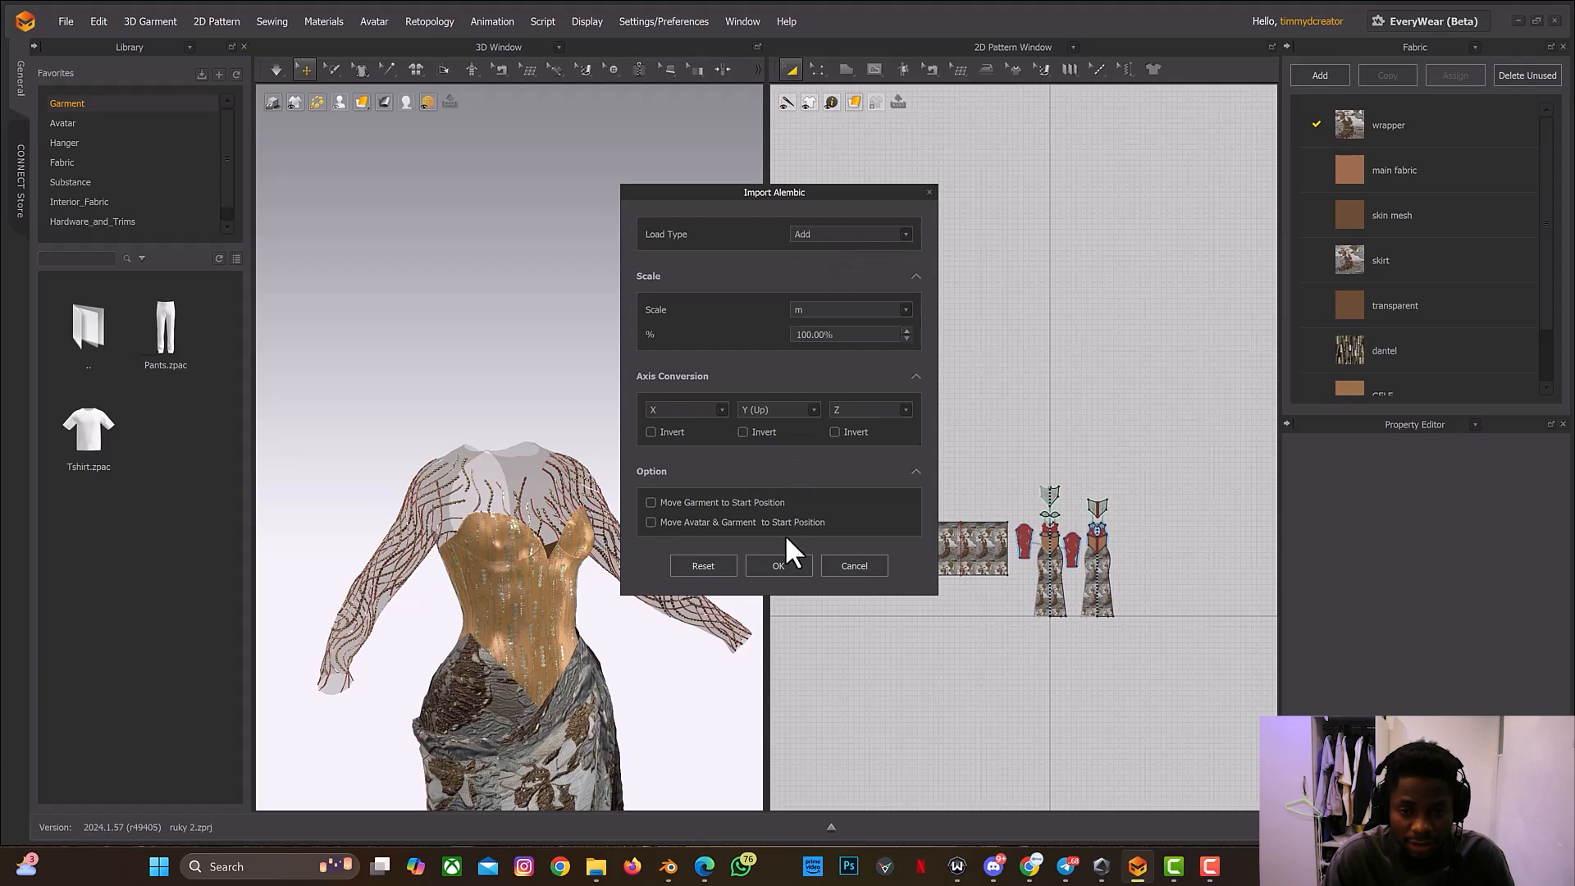
click(772, 564)
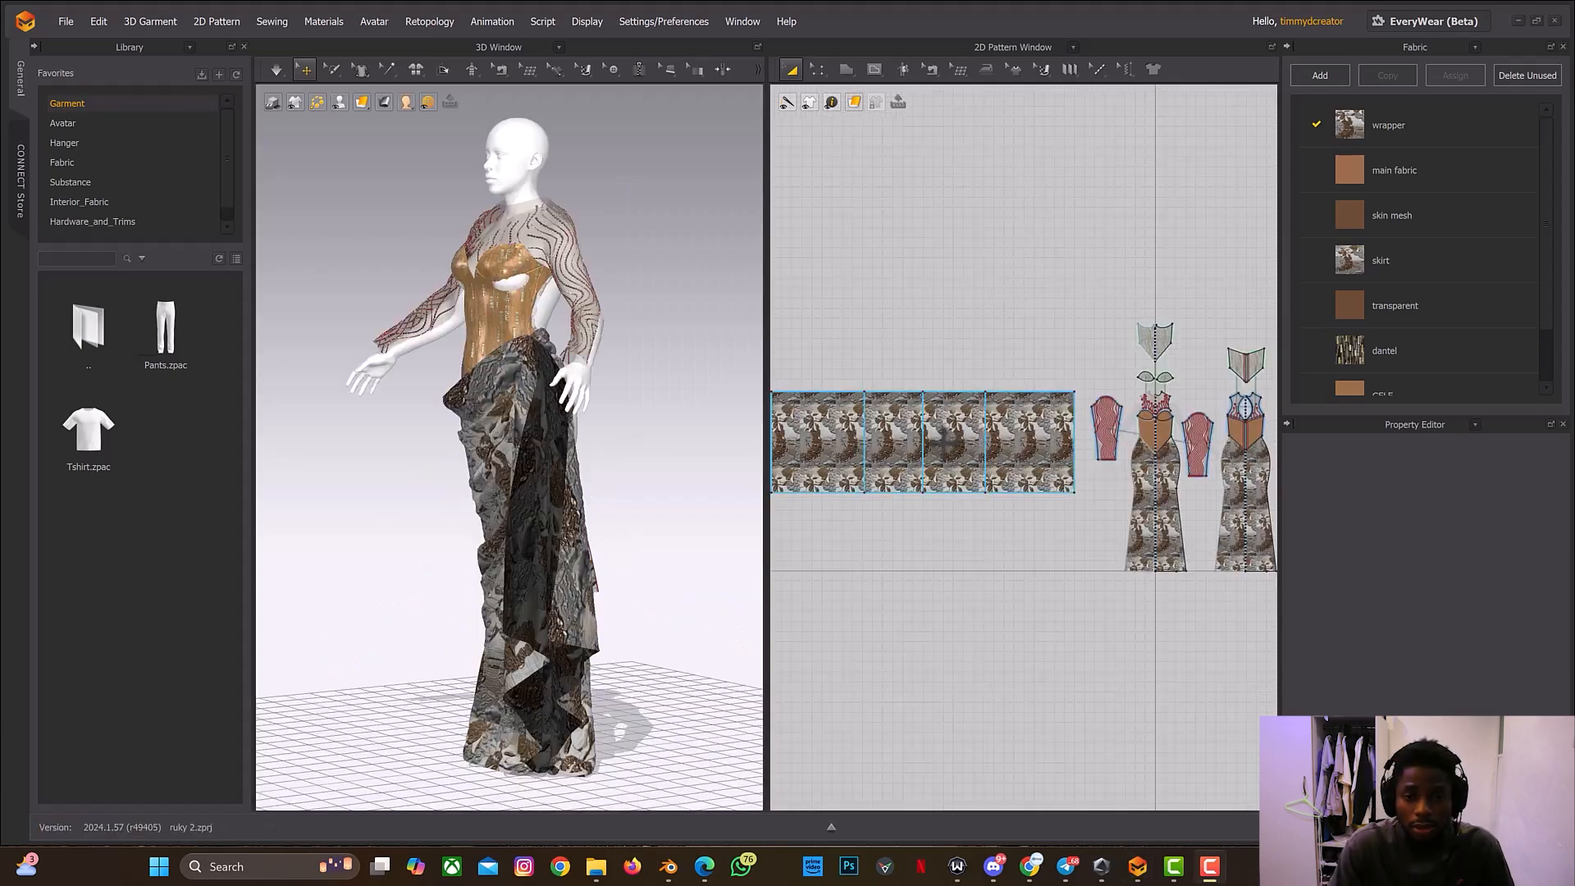
Step: Select all garment patterns and shift the whole garment in the 3D view so it covers the avatar's back and hips
click(925, 513)
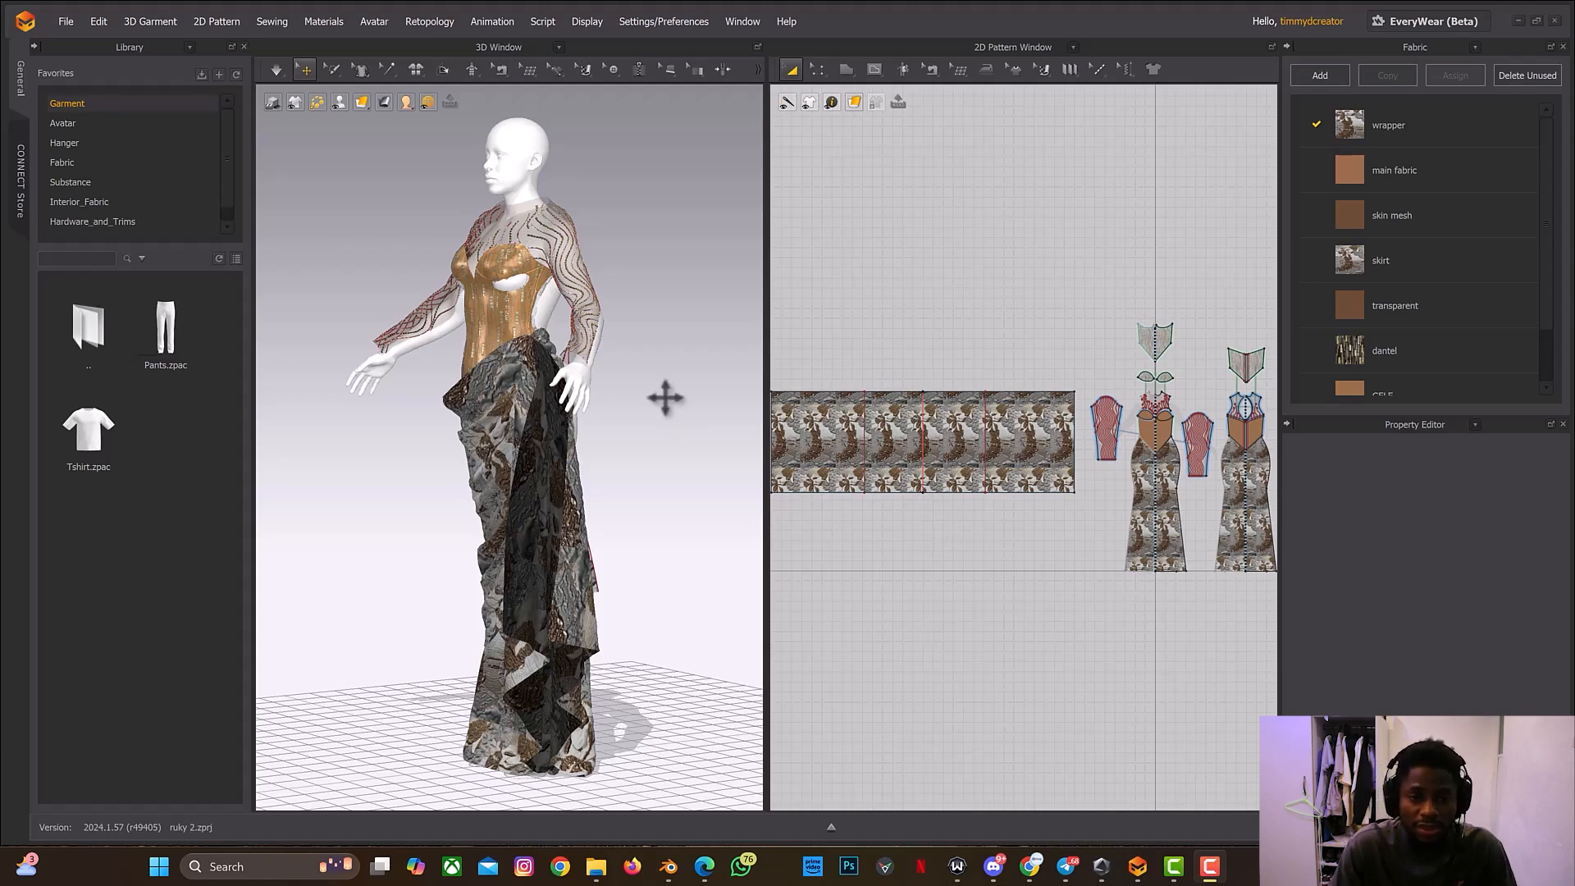
right_drag(639, 397, 587, 407)
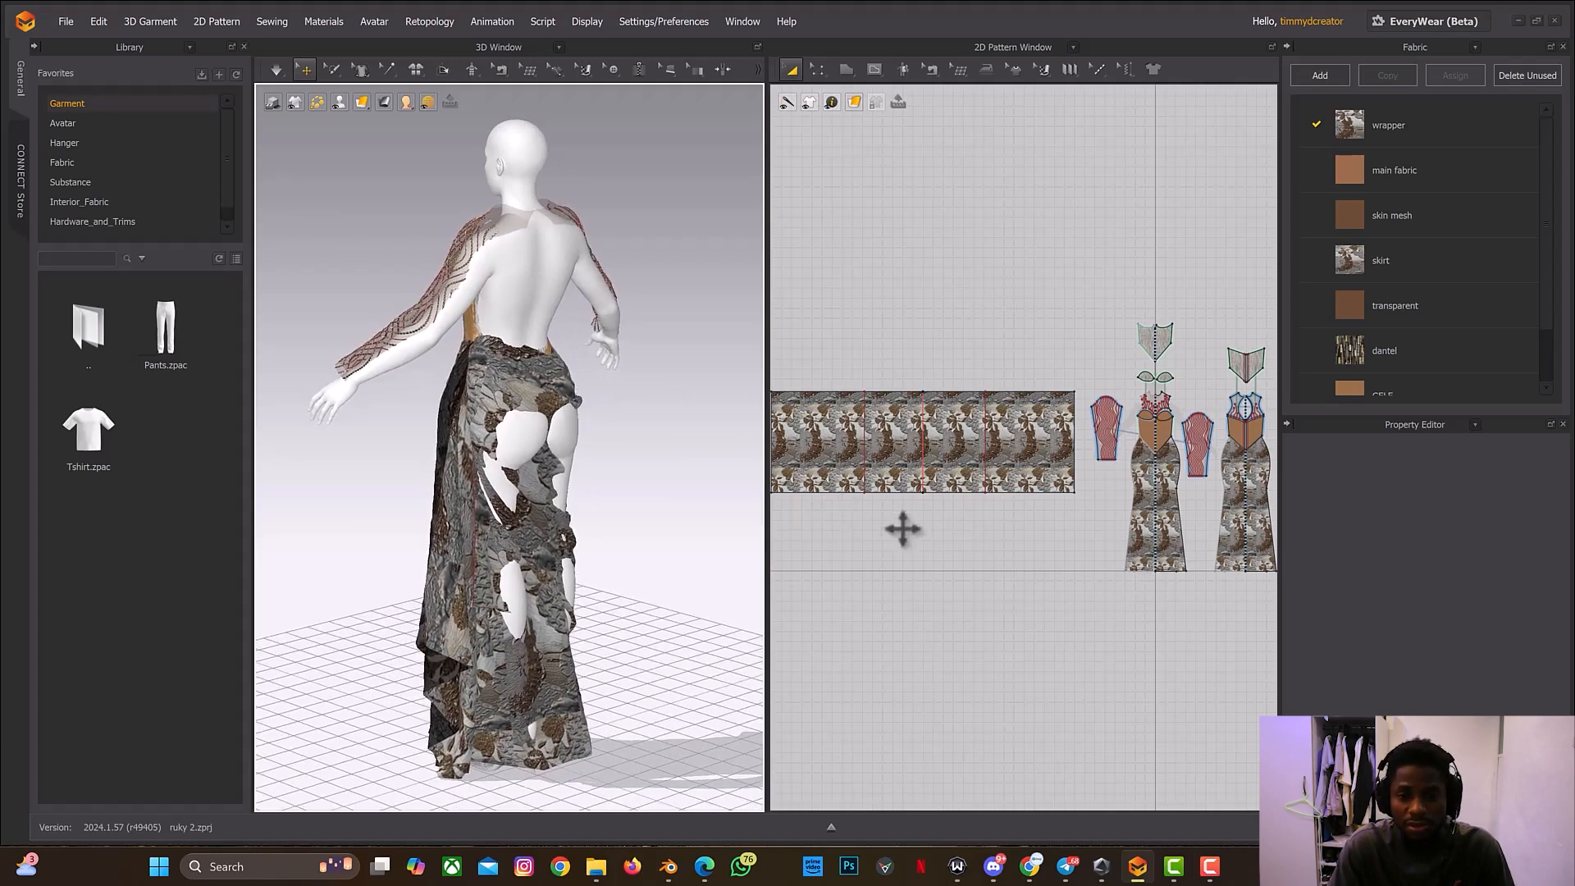
key(ctrl+a)
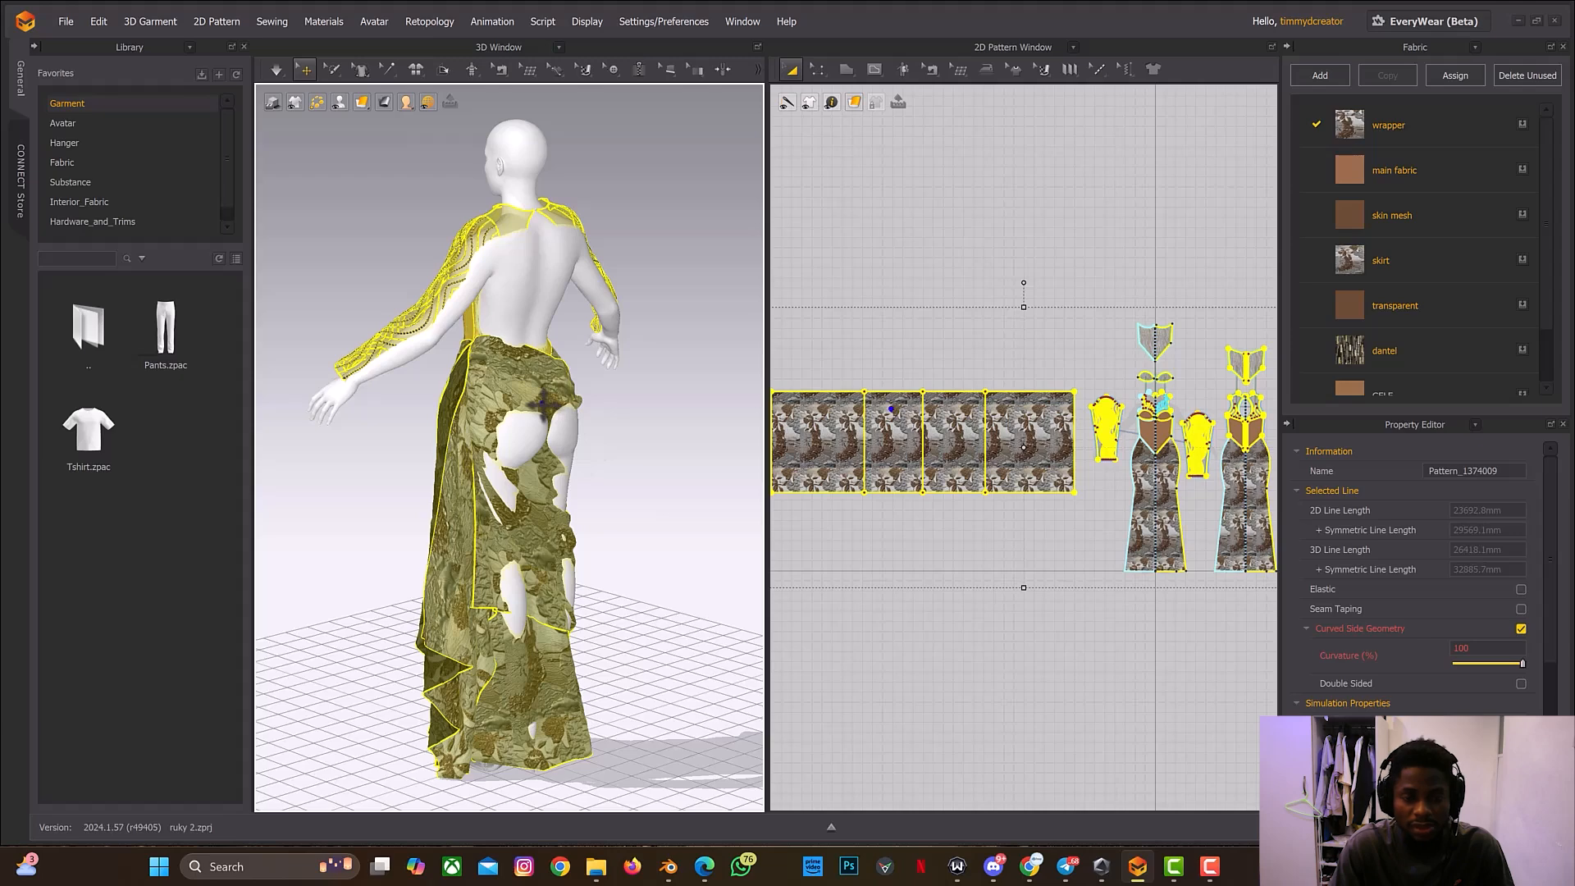
click(542, 402)
drag(567, 406, 574, 407)
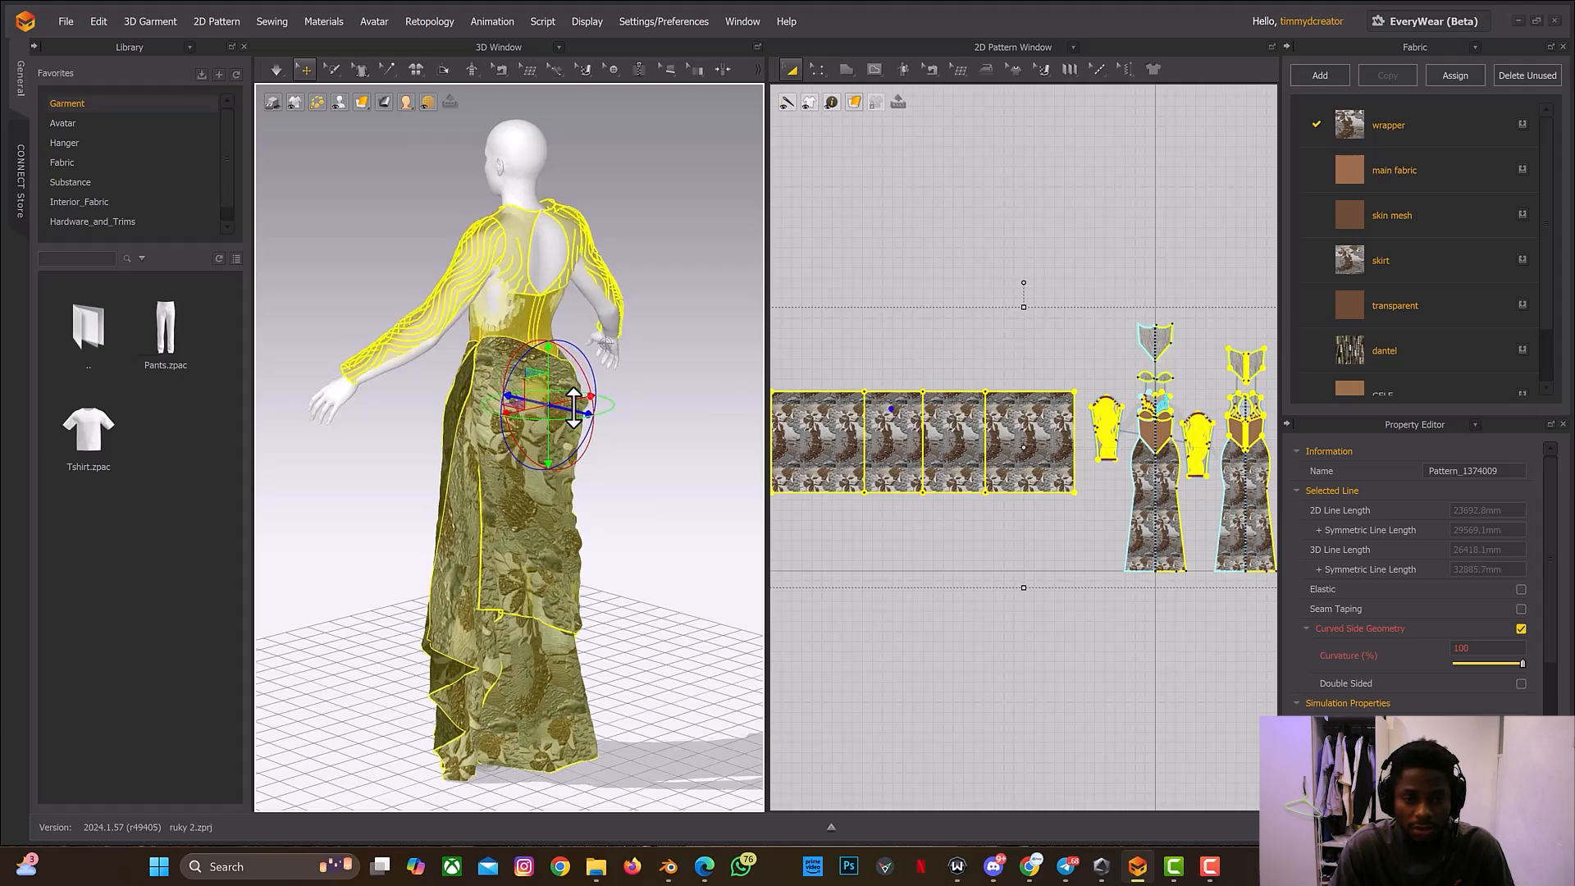
Step: Nudge the whole garment forward so it covers the avatar's bust, and run a short simulation to settle it
right_drag(627, 396, 697, 399)
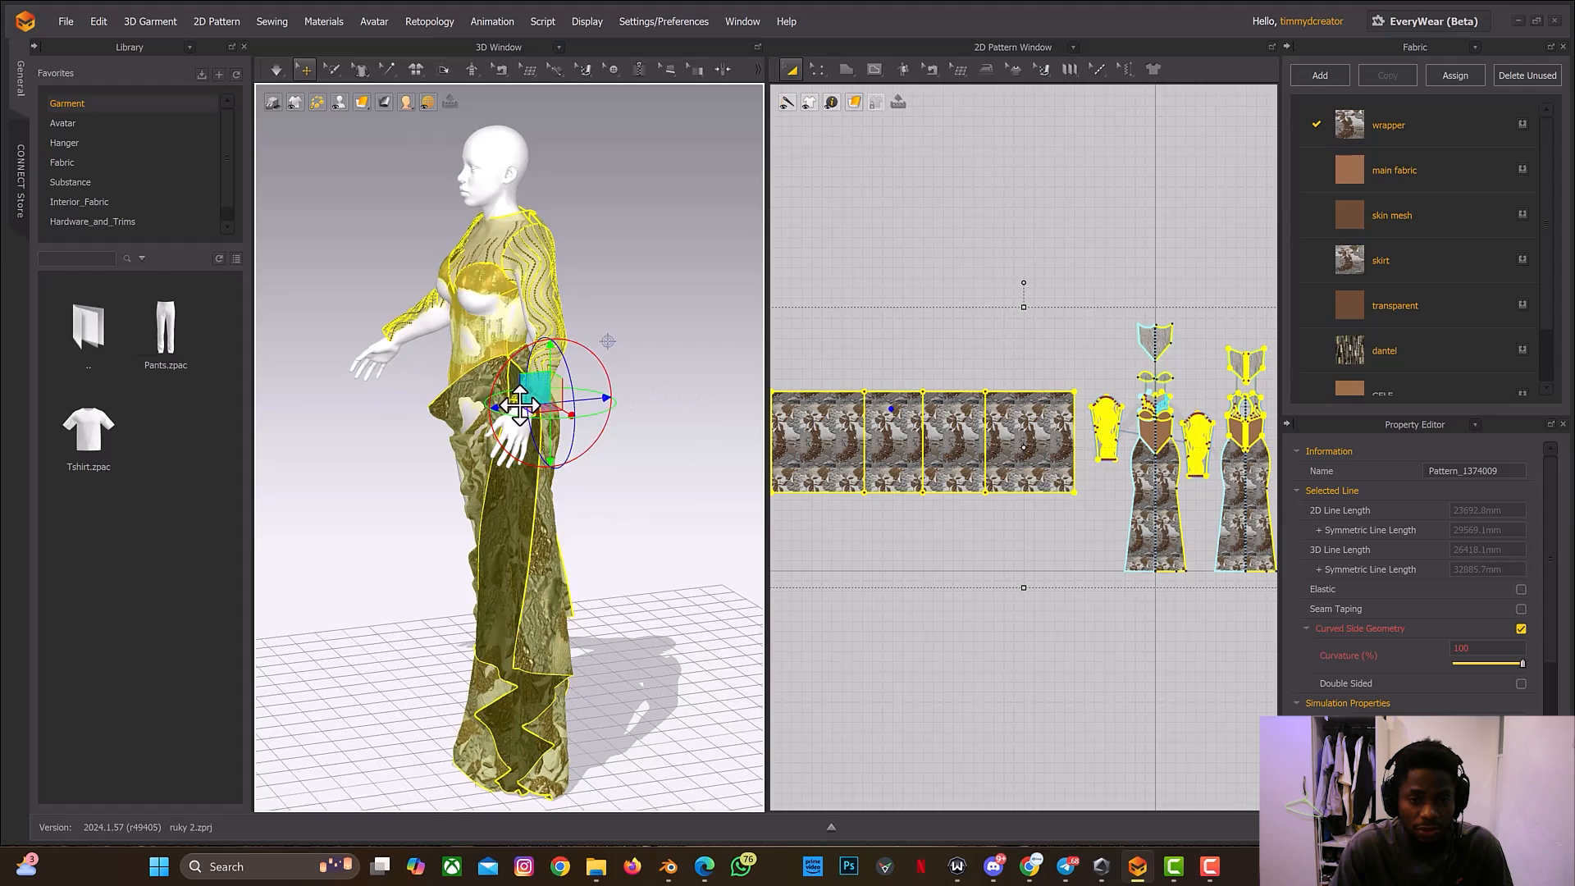
drag(511, 408, 506, 408)
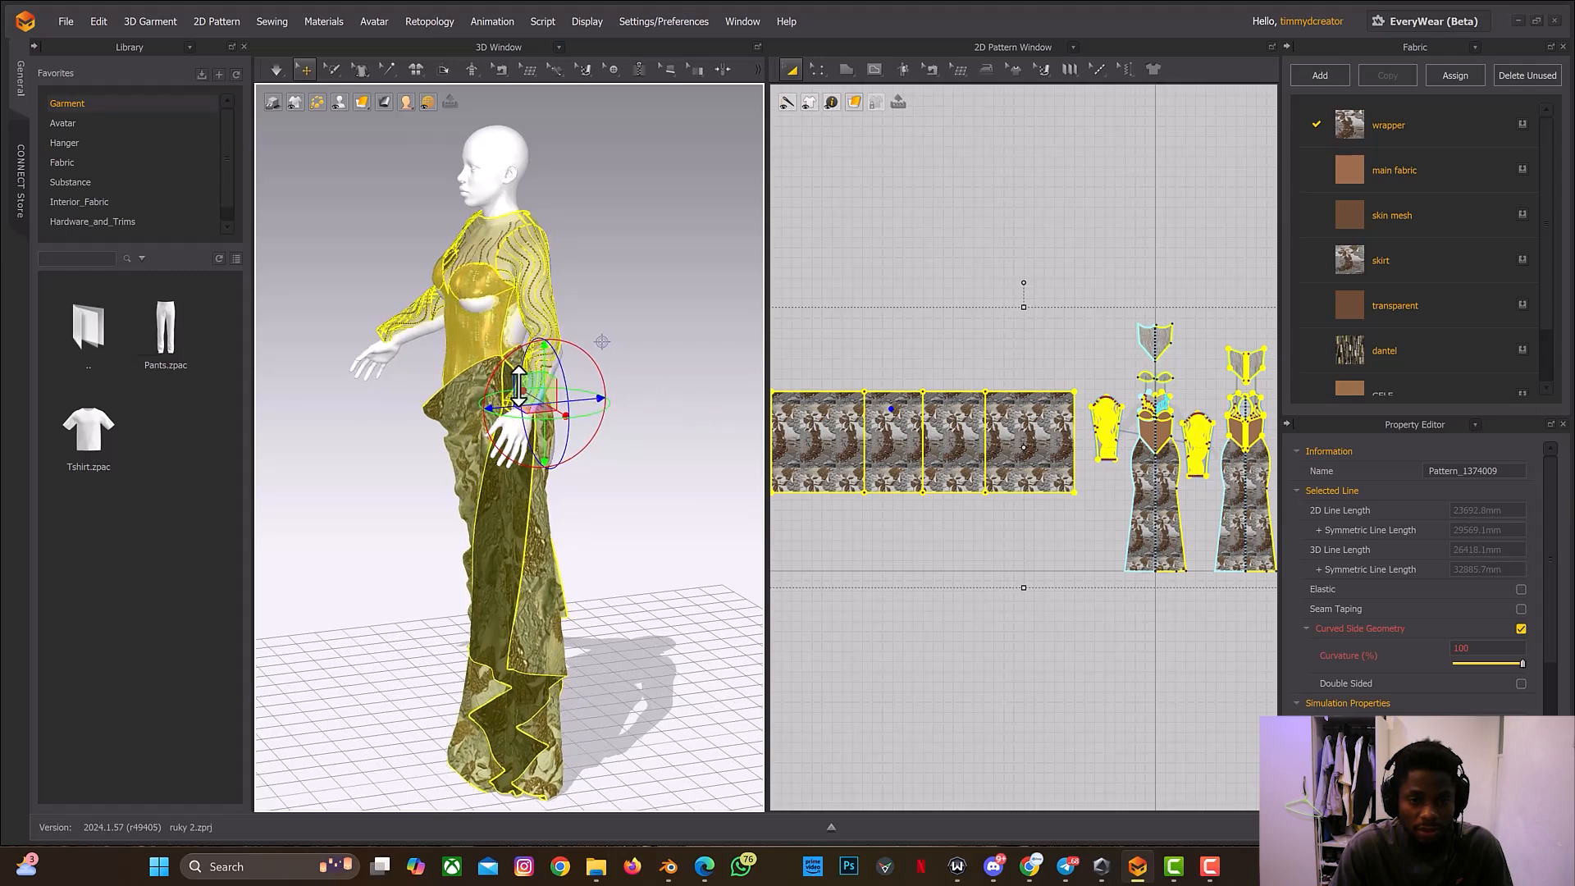
right_drag(598, 355, 600, 347)
key(space)
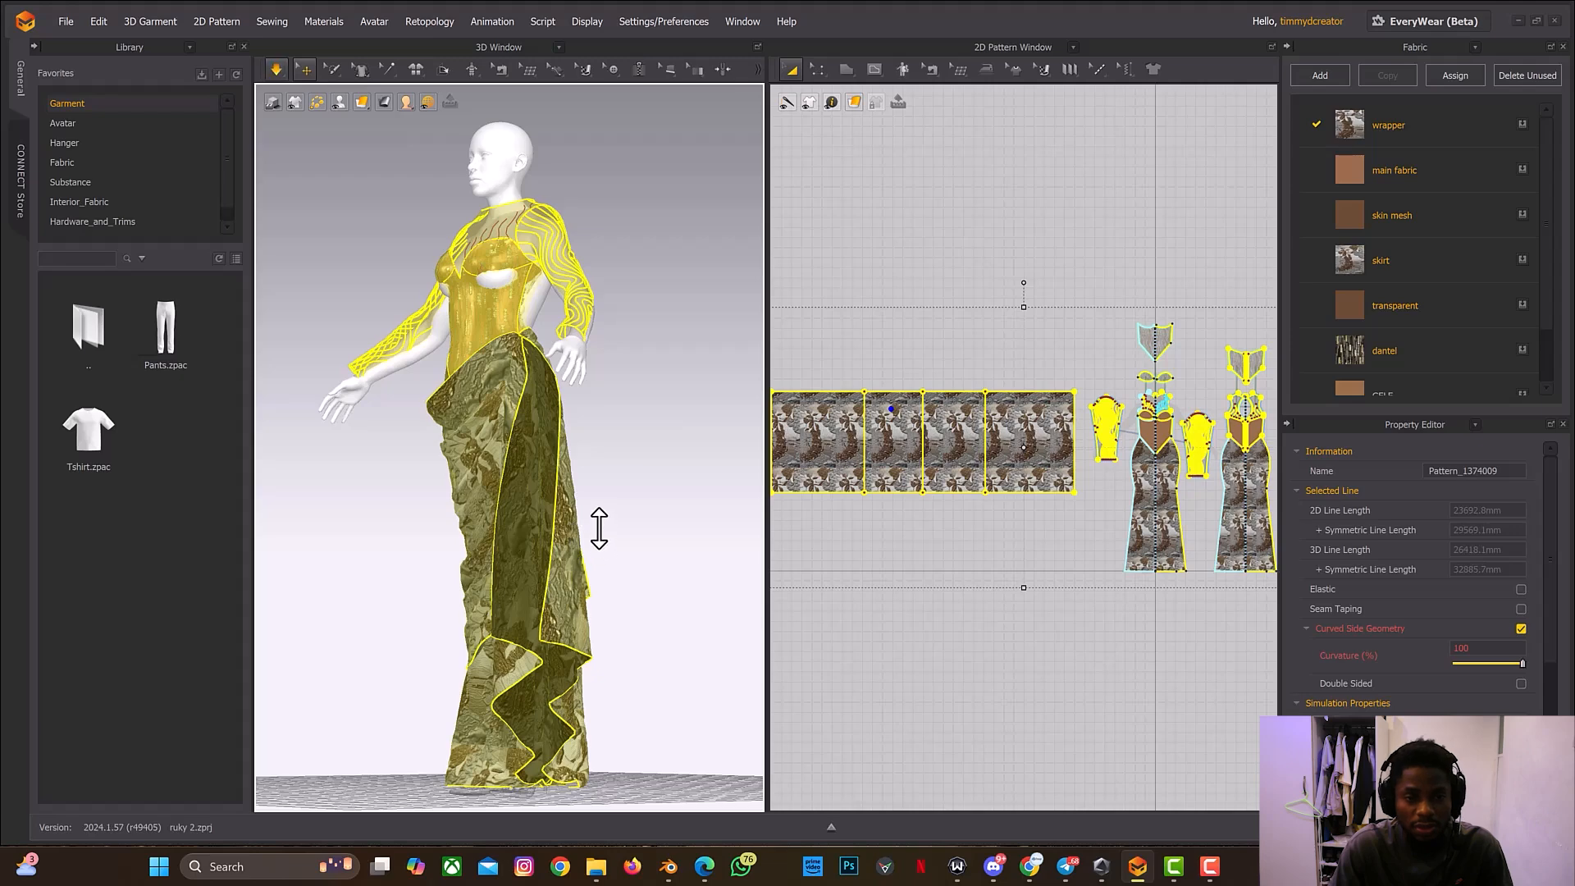
key(space)
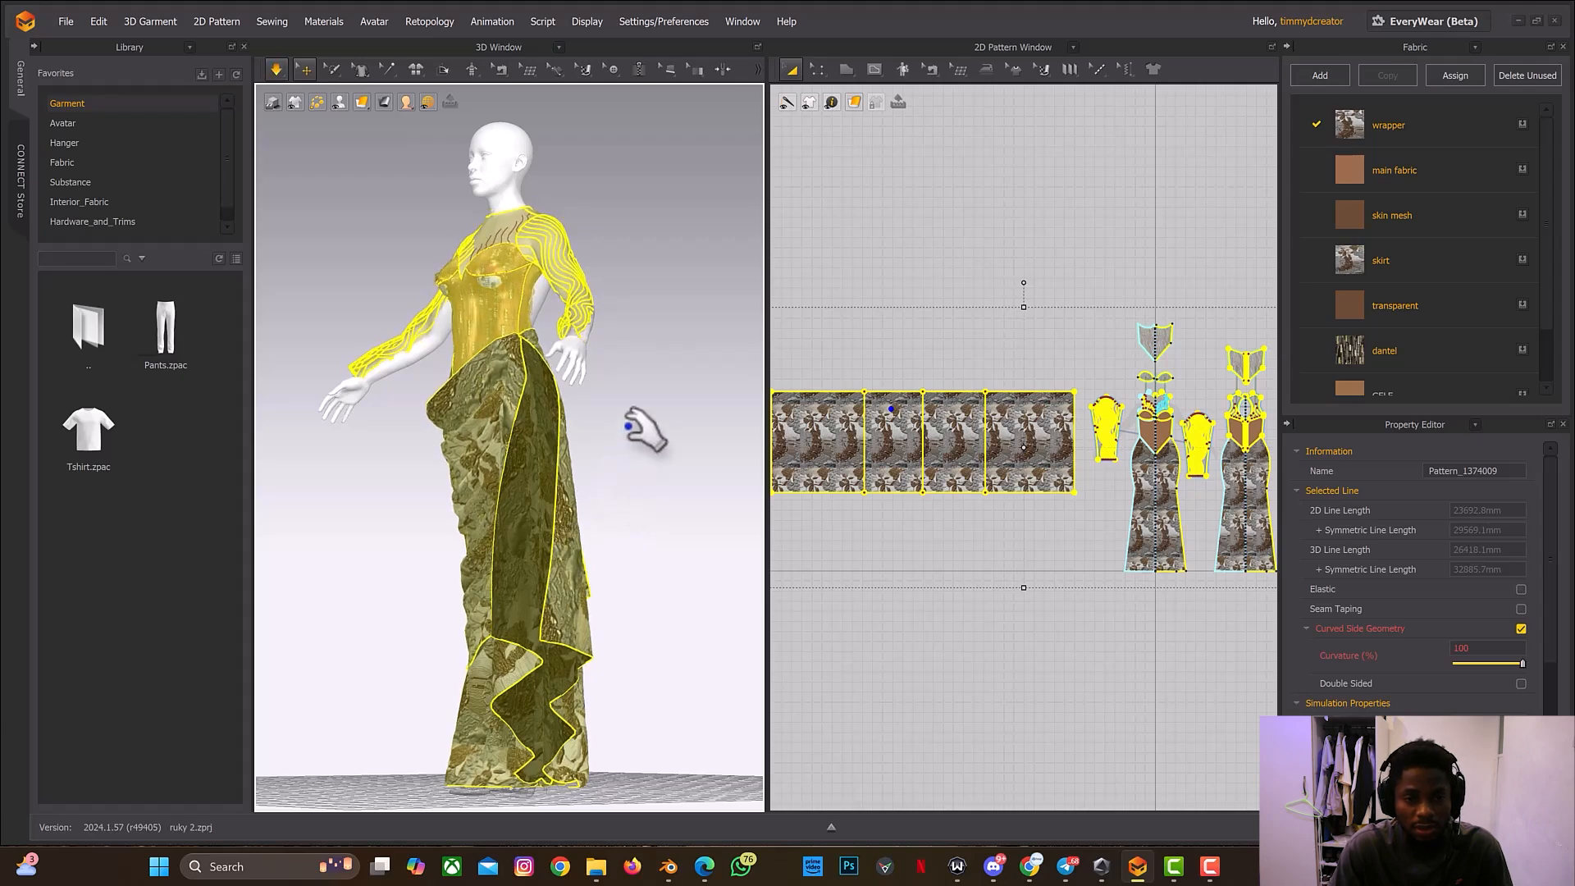
key(space)
Step: Readjust the whole garment's position from the side until it encloses the avatar's back and hips, using brief test simulations
right_drag(615, 392, 574, 399)
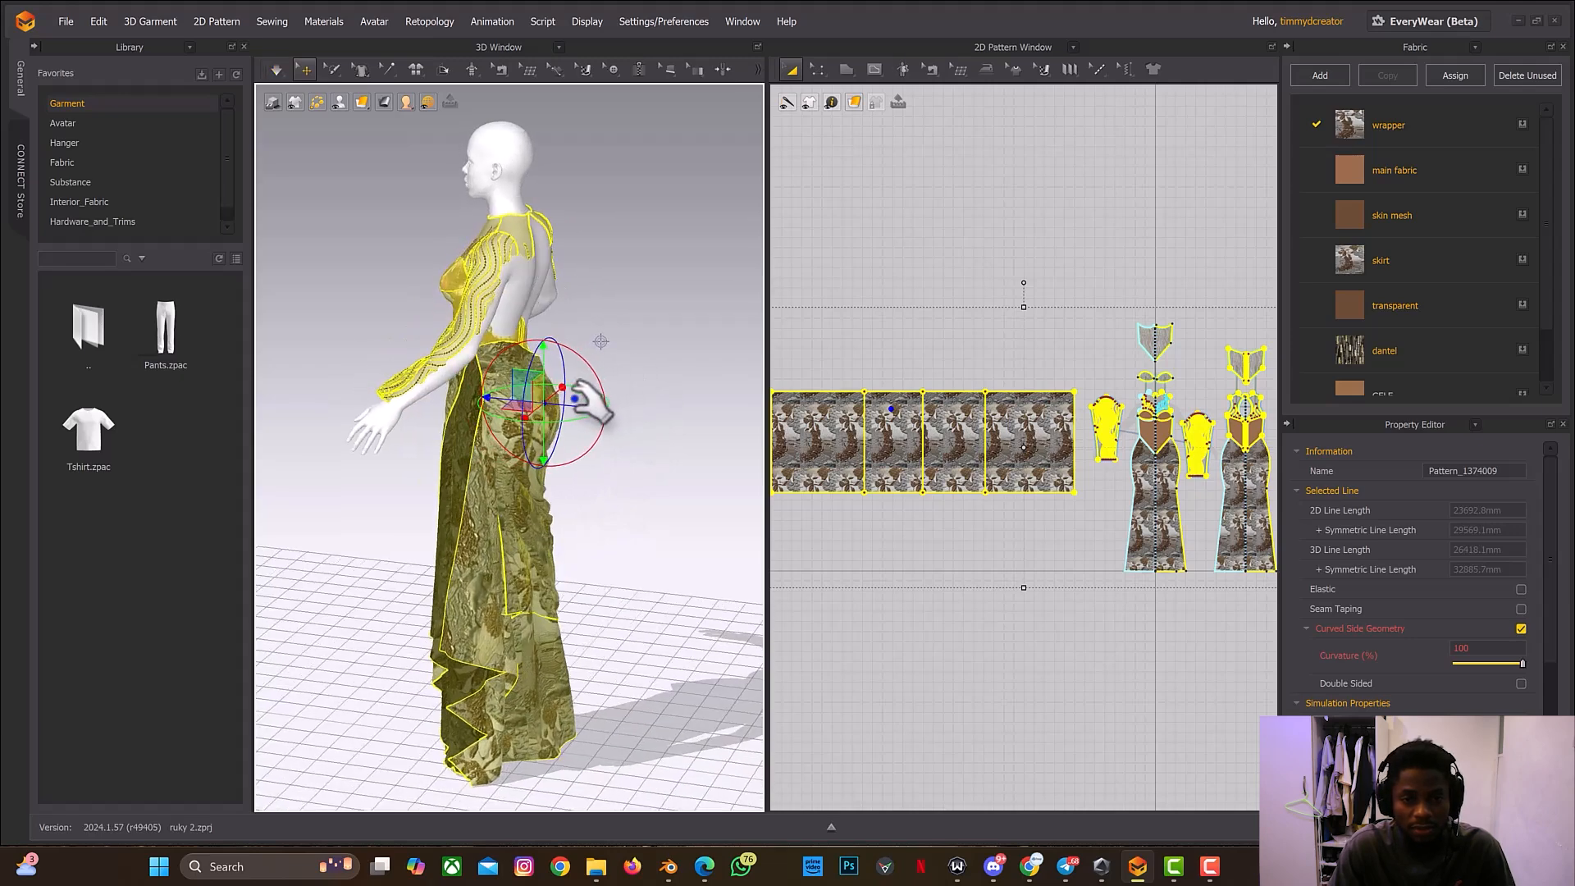
key(space)
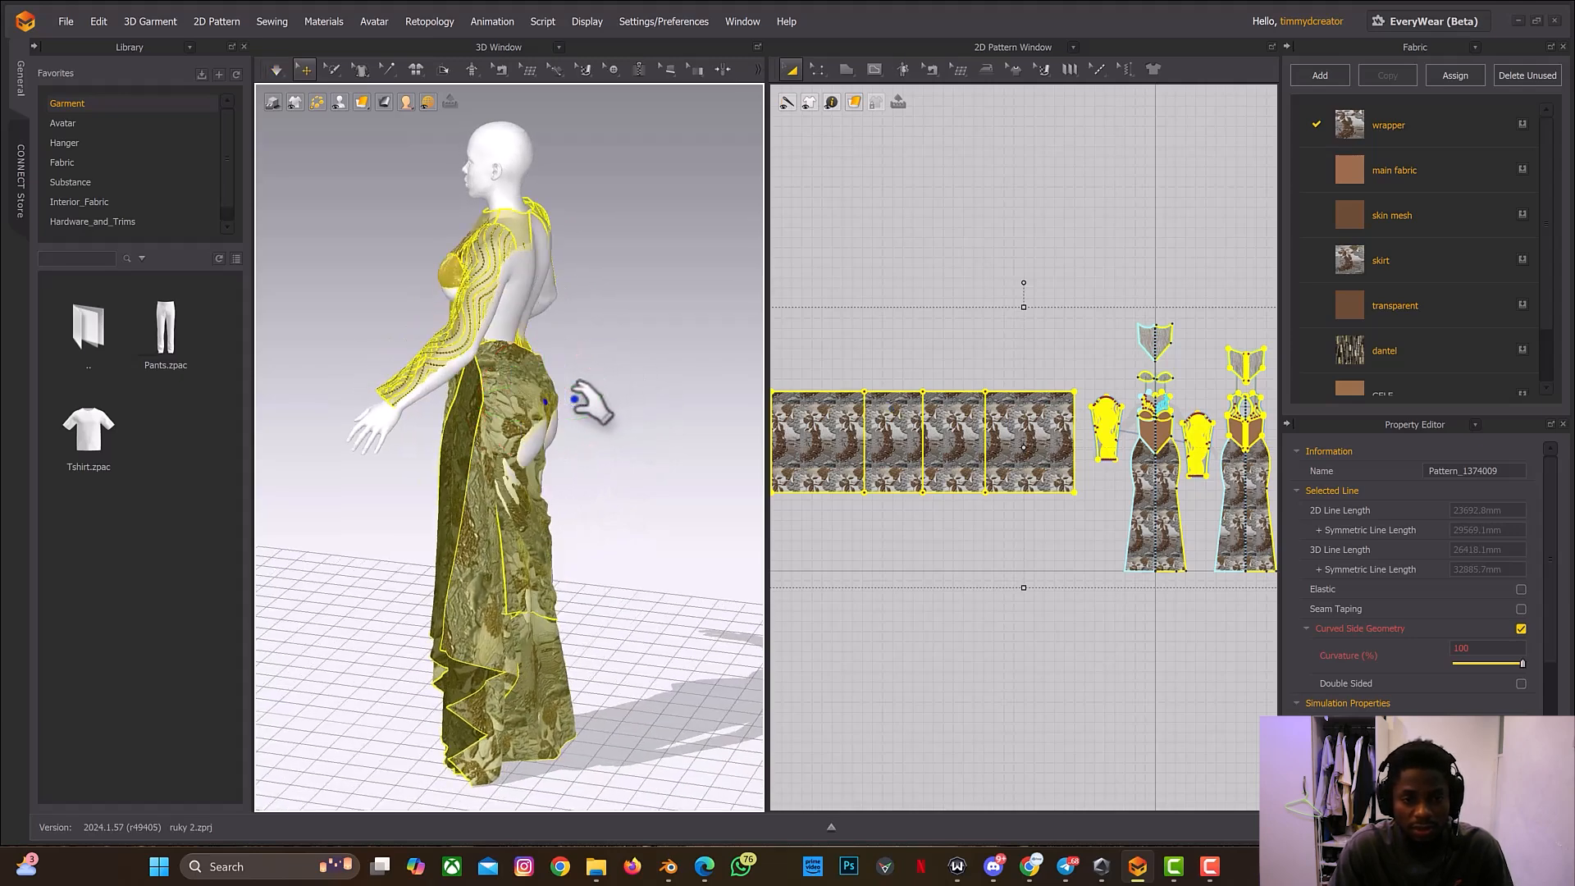
key(space)
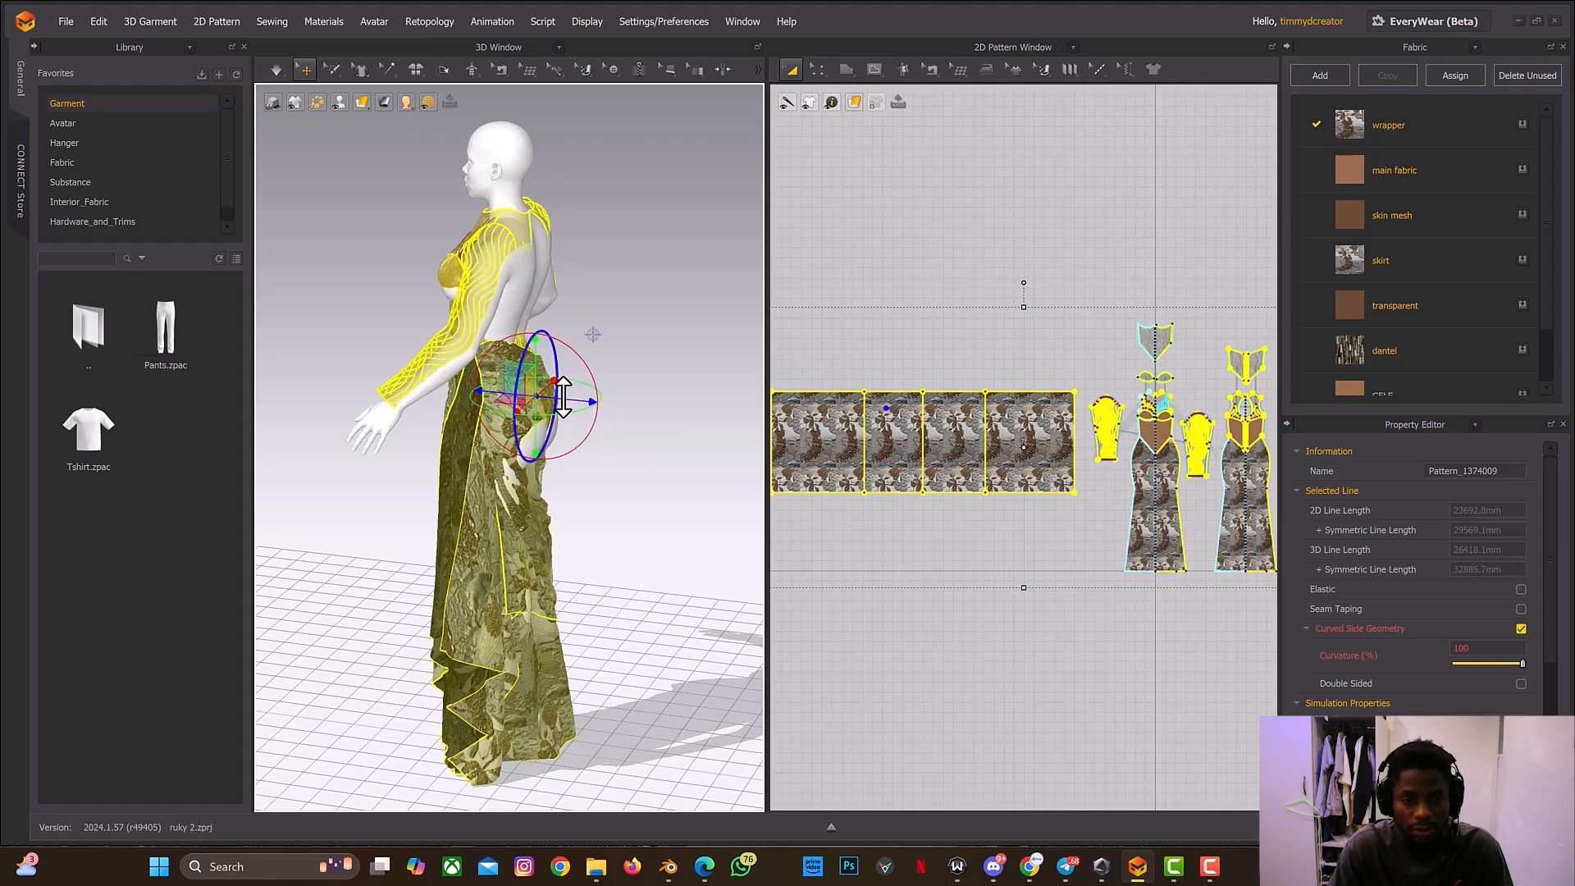
drag(563, 396, 571, 420)
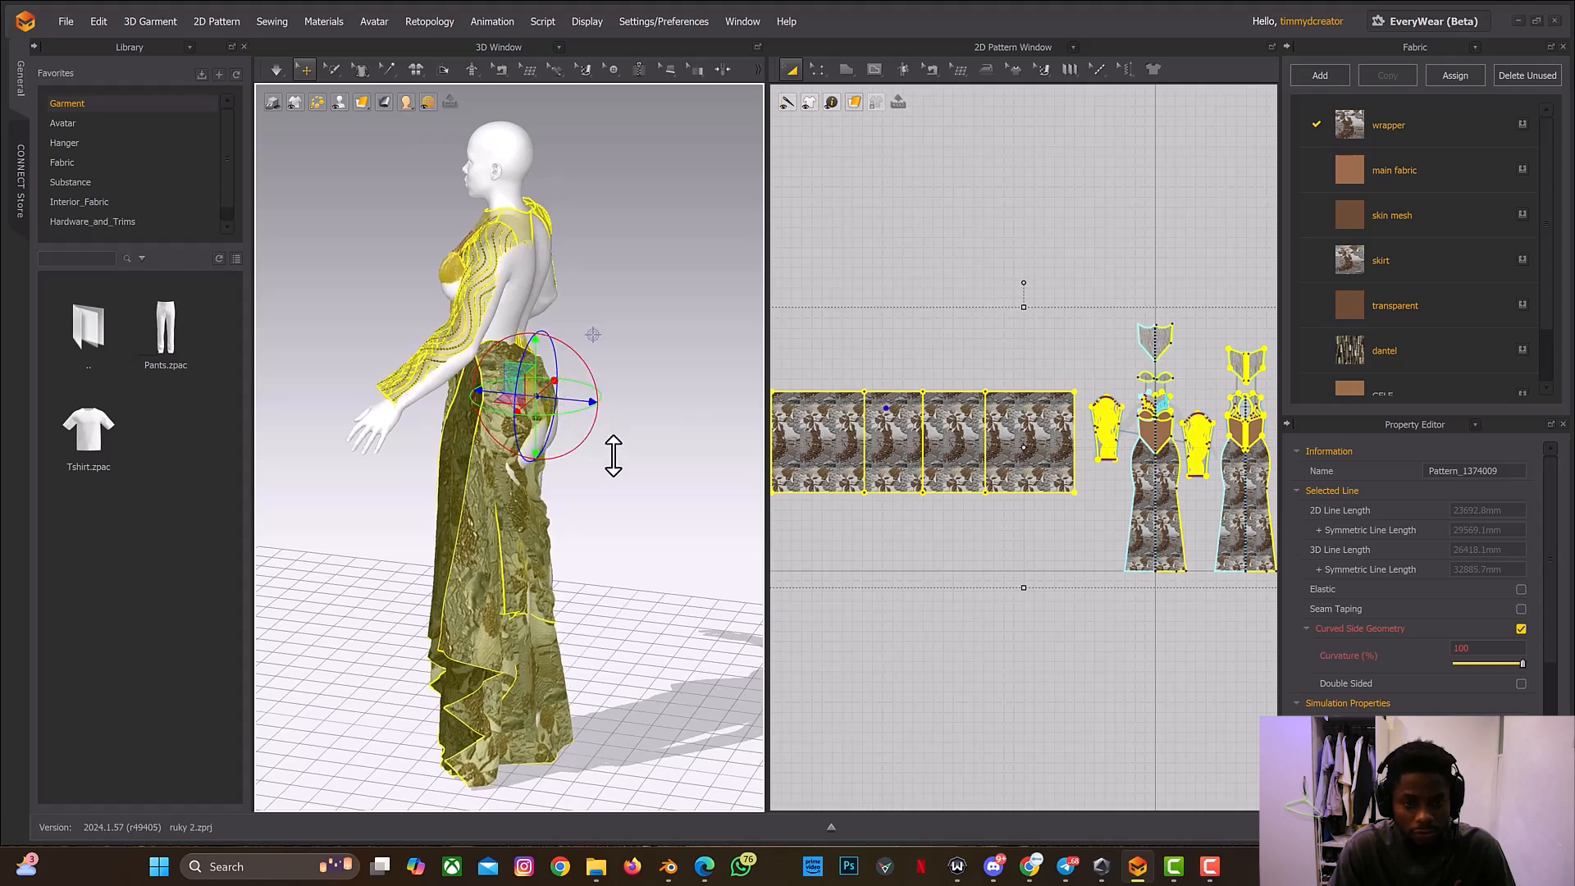
key(space)
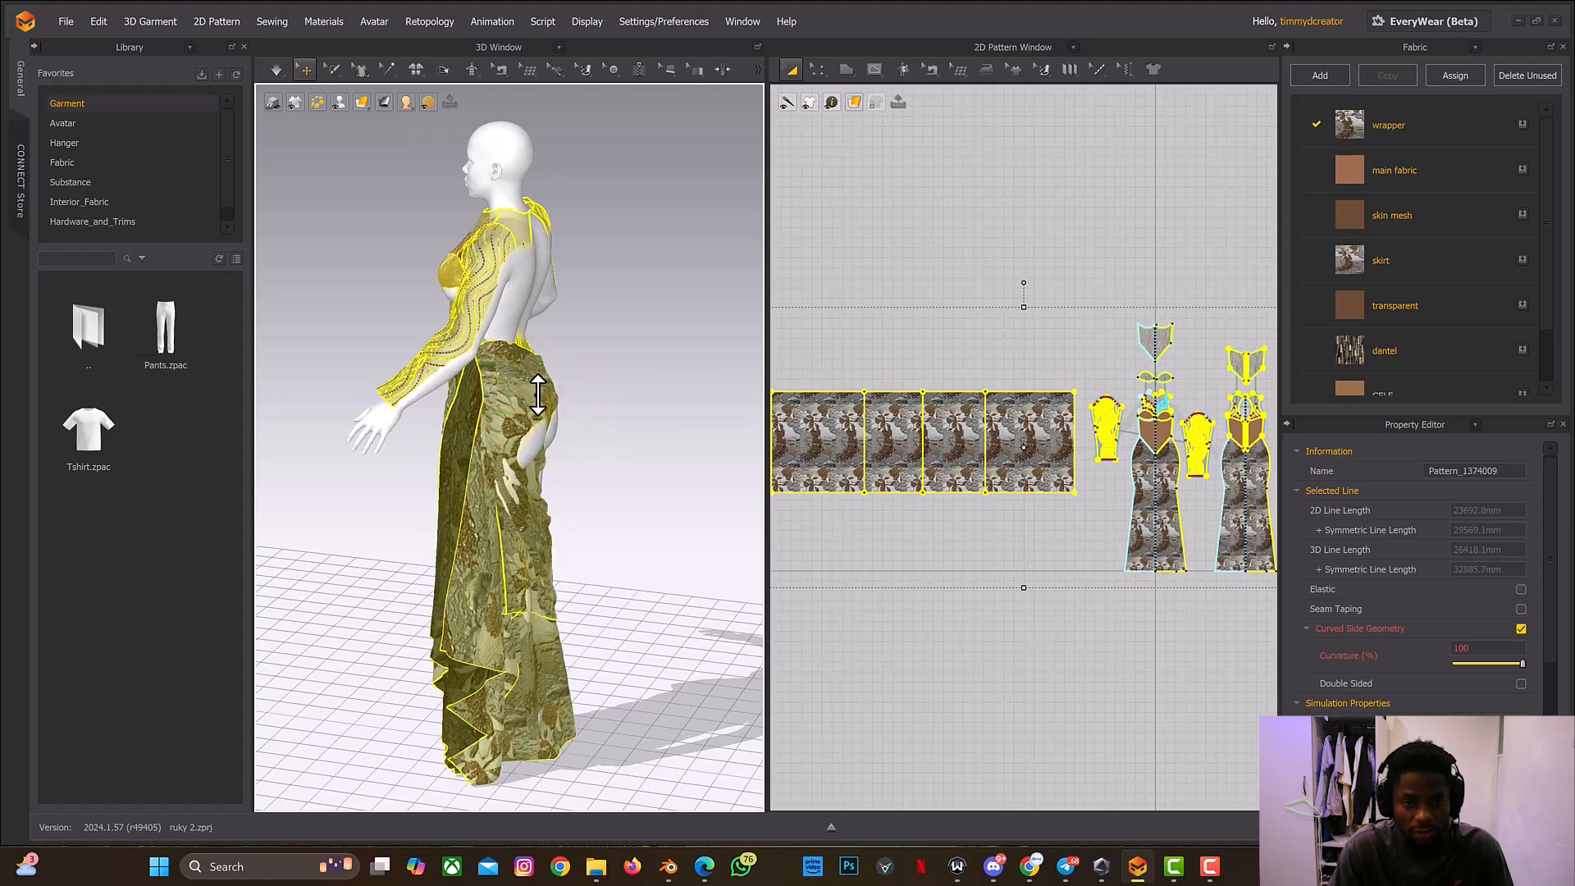
click(537, 396)
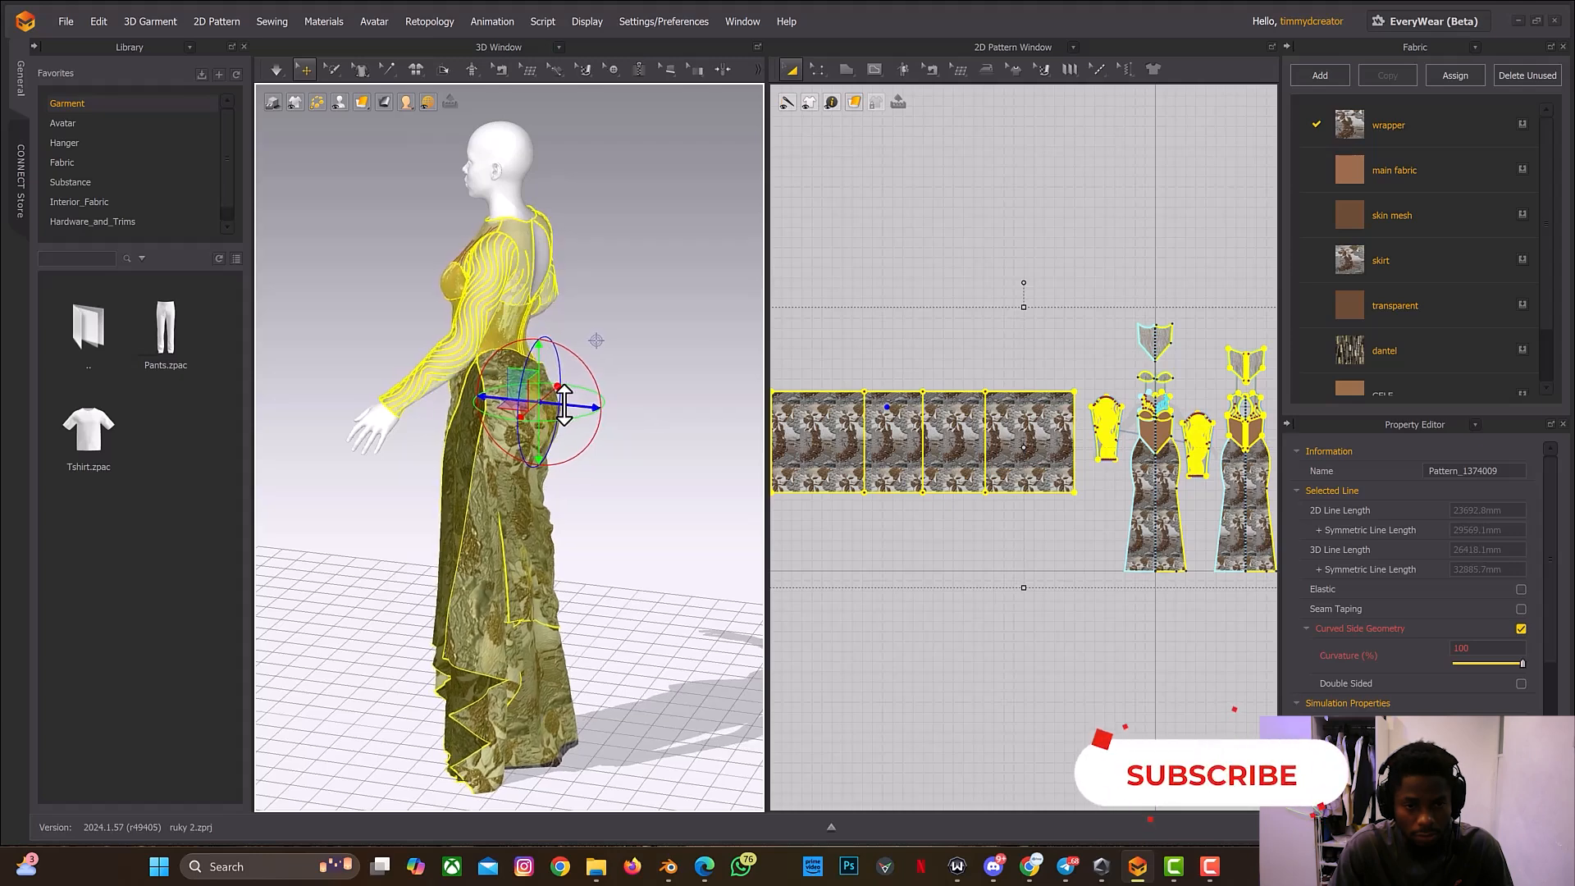
Step: Simulate the repositioned garment on the avatar and check its drape from the front and the back
right_drag(570, 316, 623, 320)
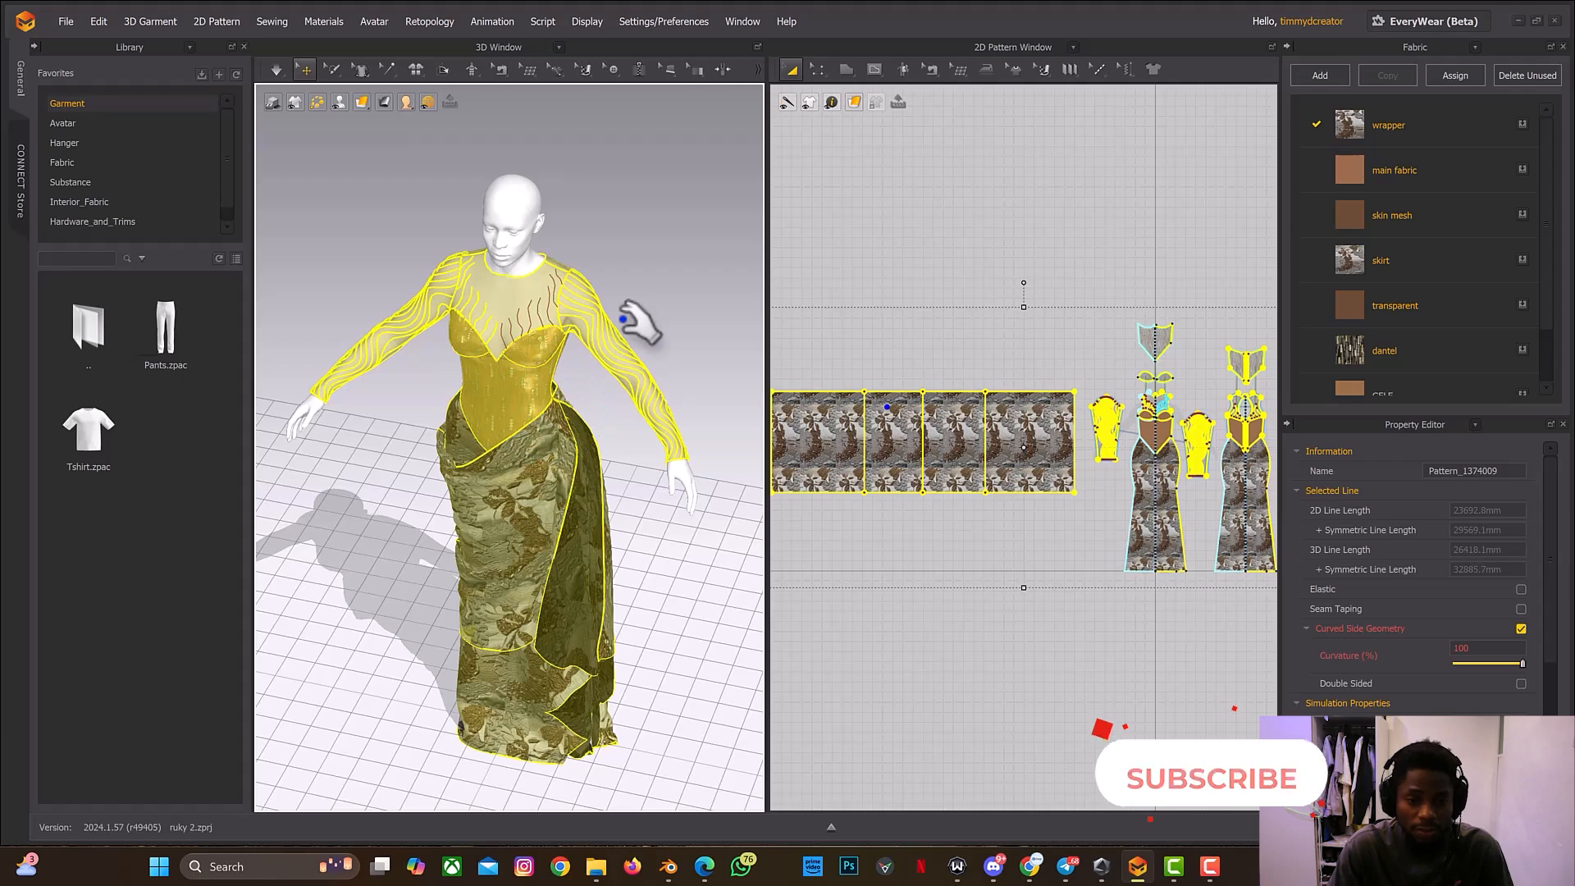
key(space)
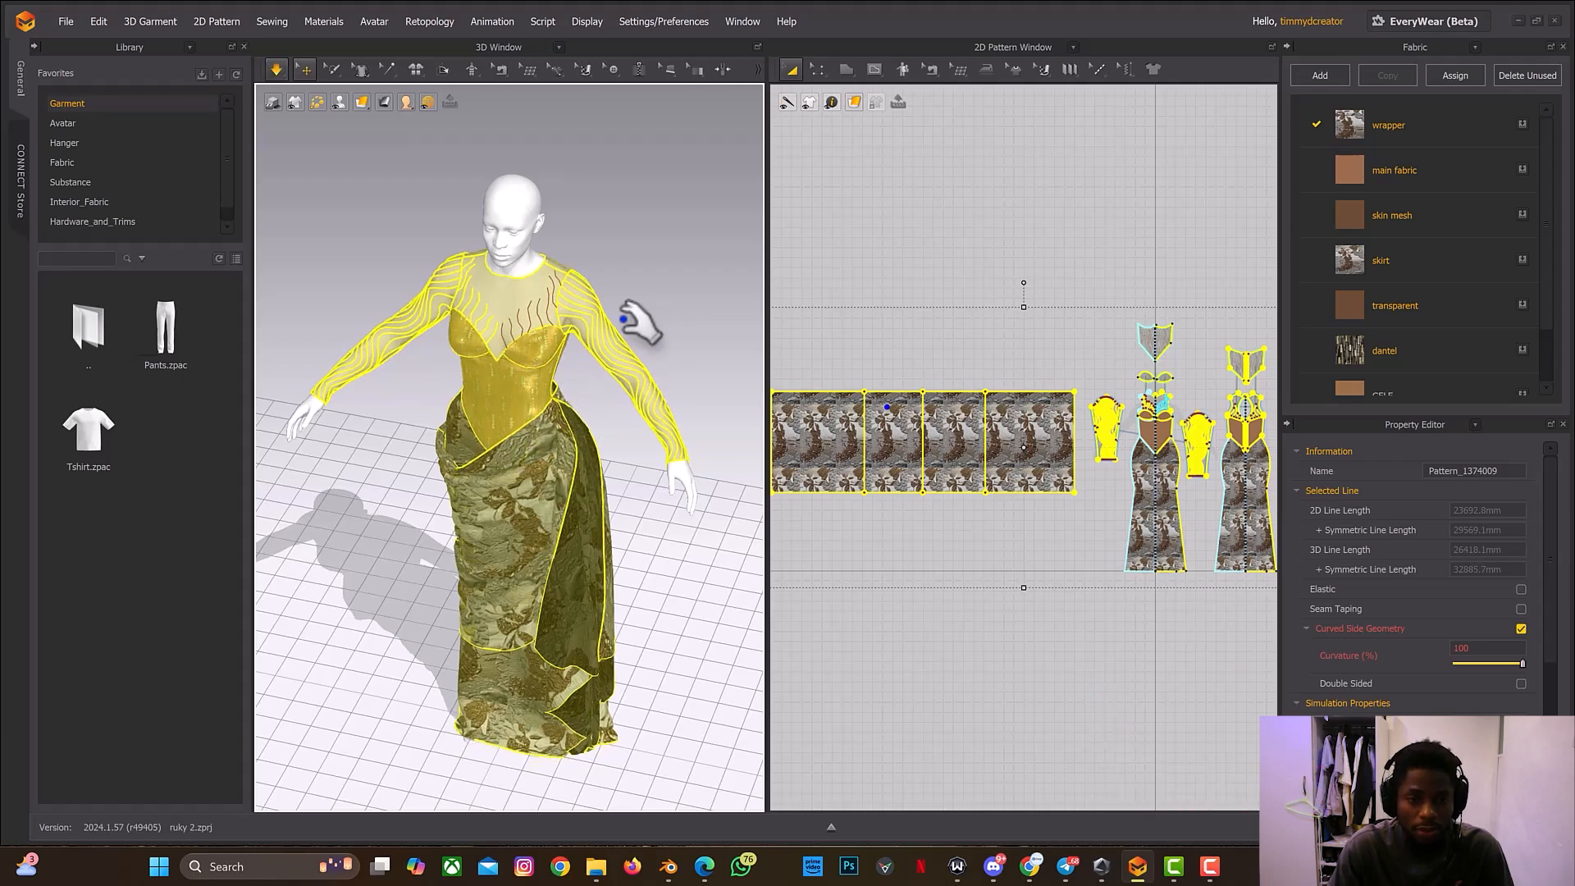
right_drag(563, 288, 472, 304)
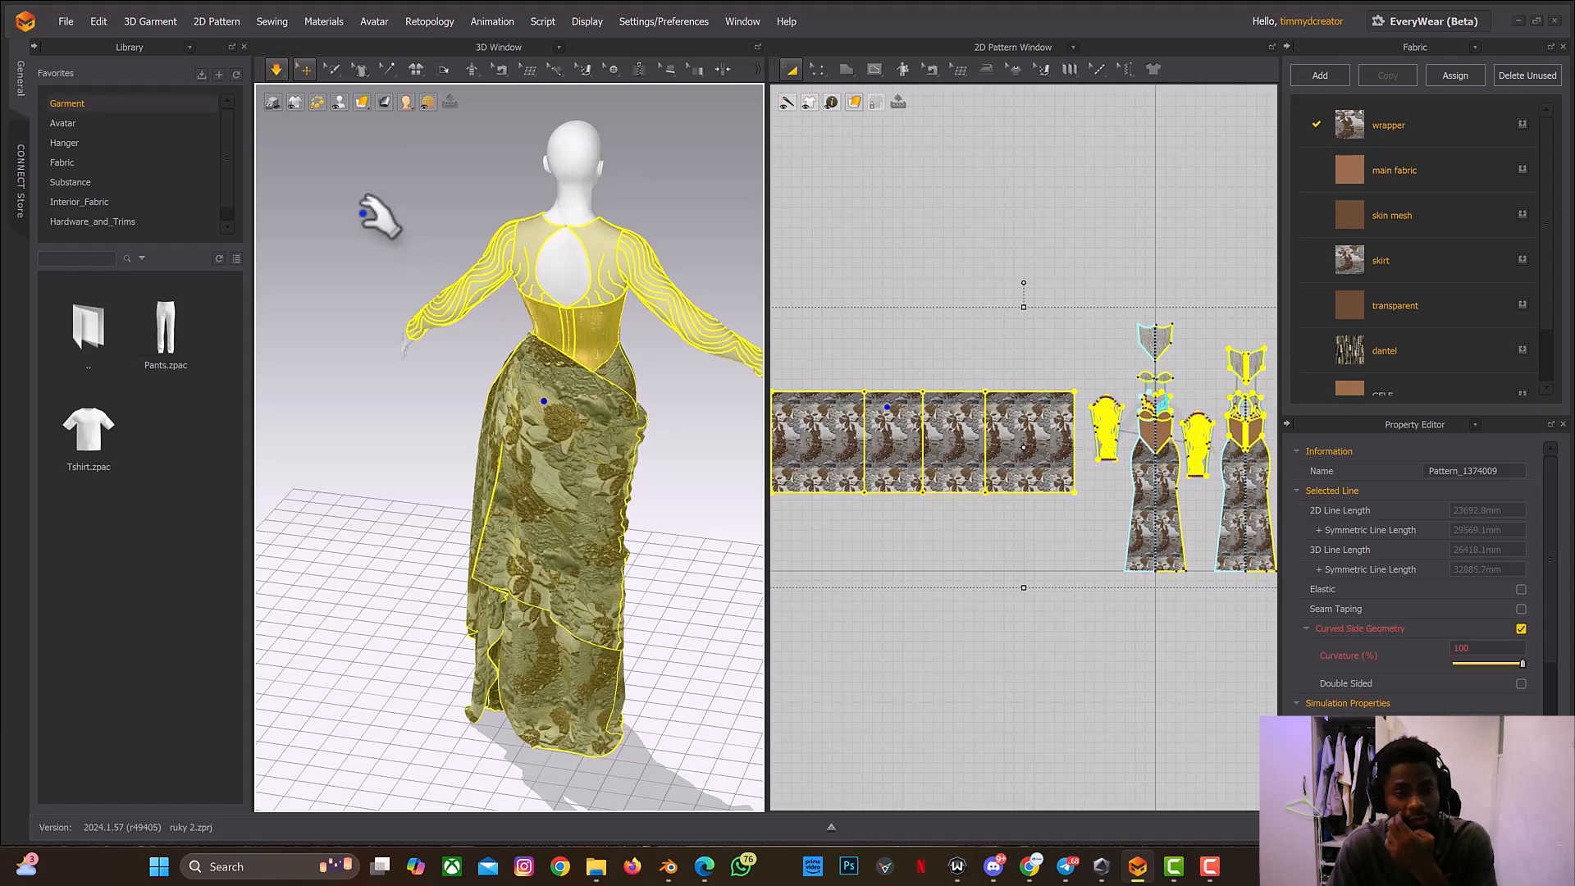
right_drag(405, 204, 592, 207)
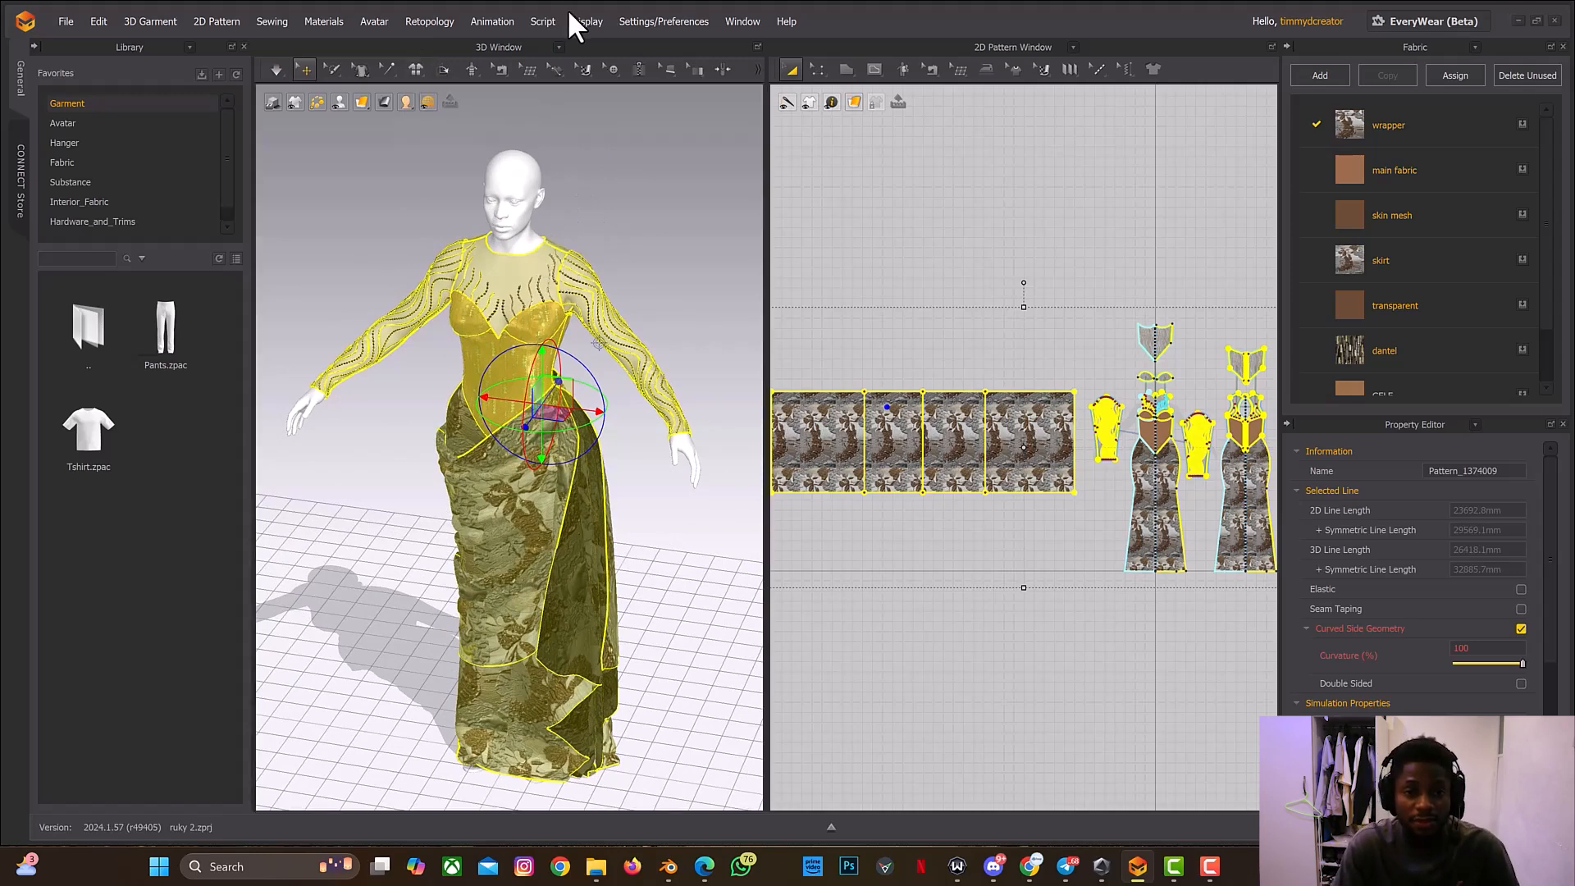
click(503, 22)
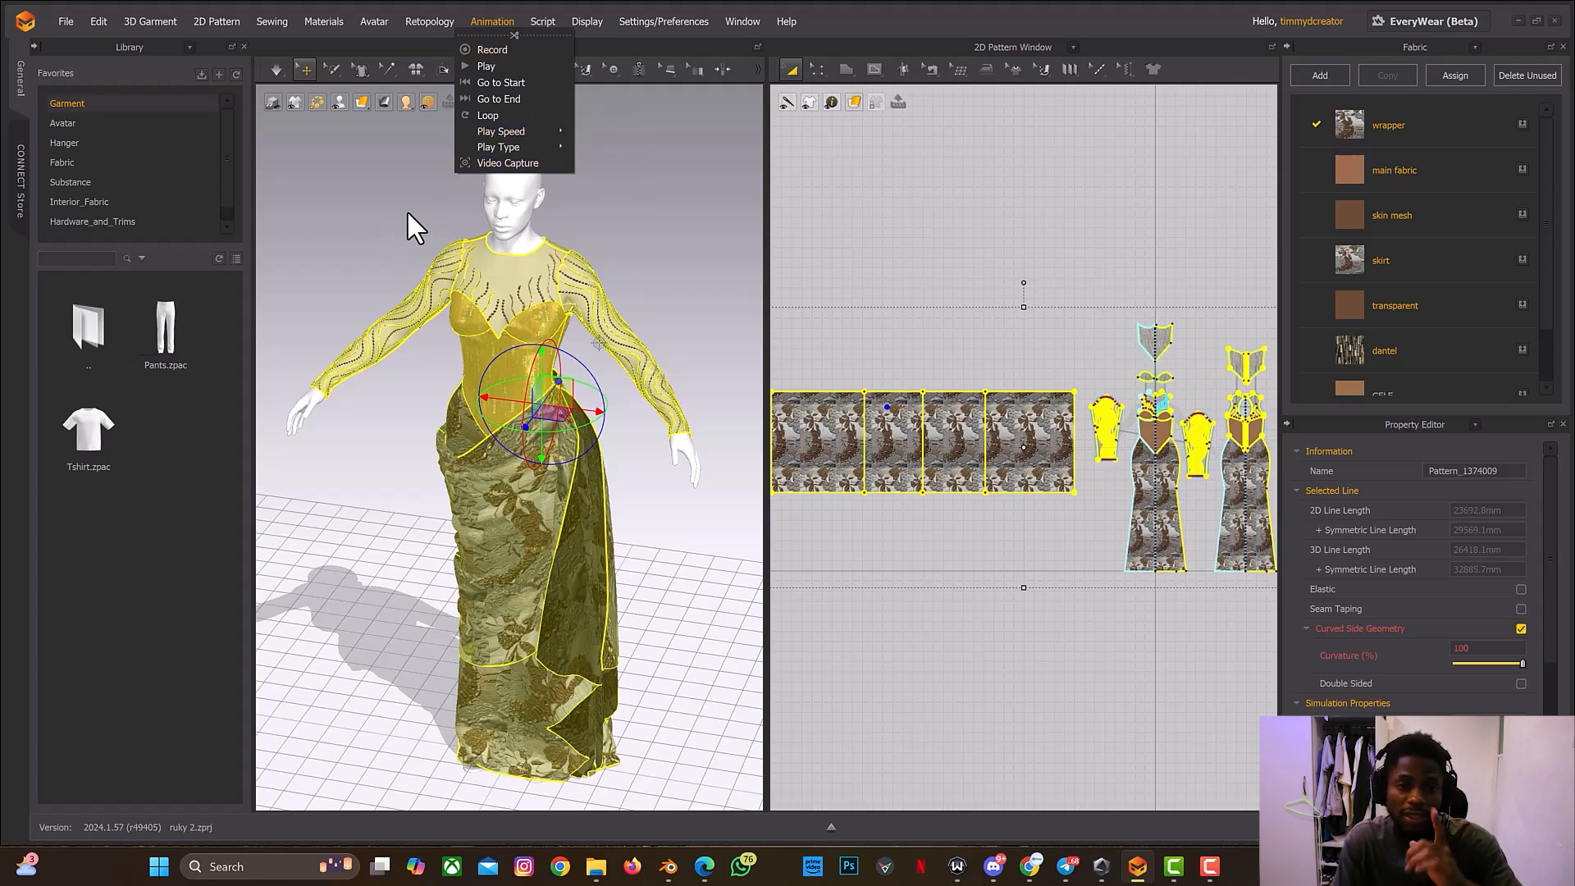
click(446, 241)
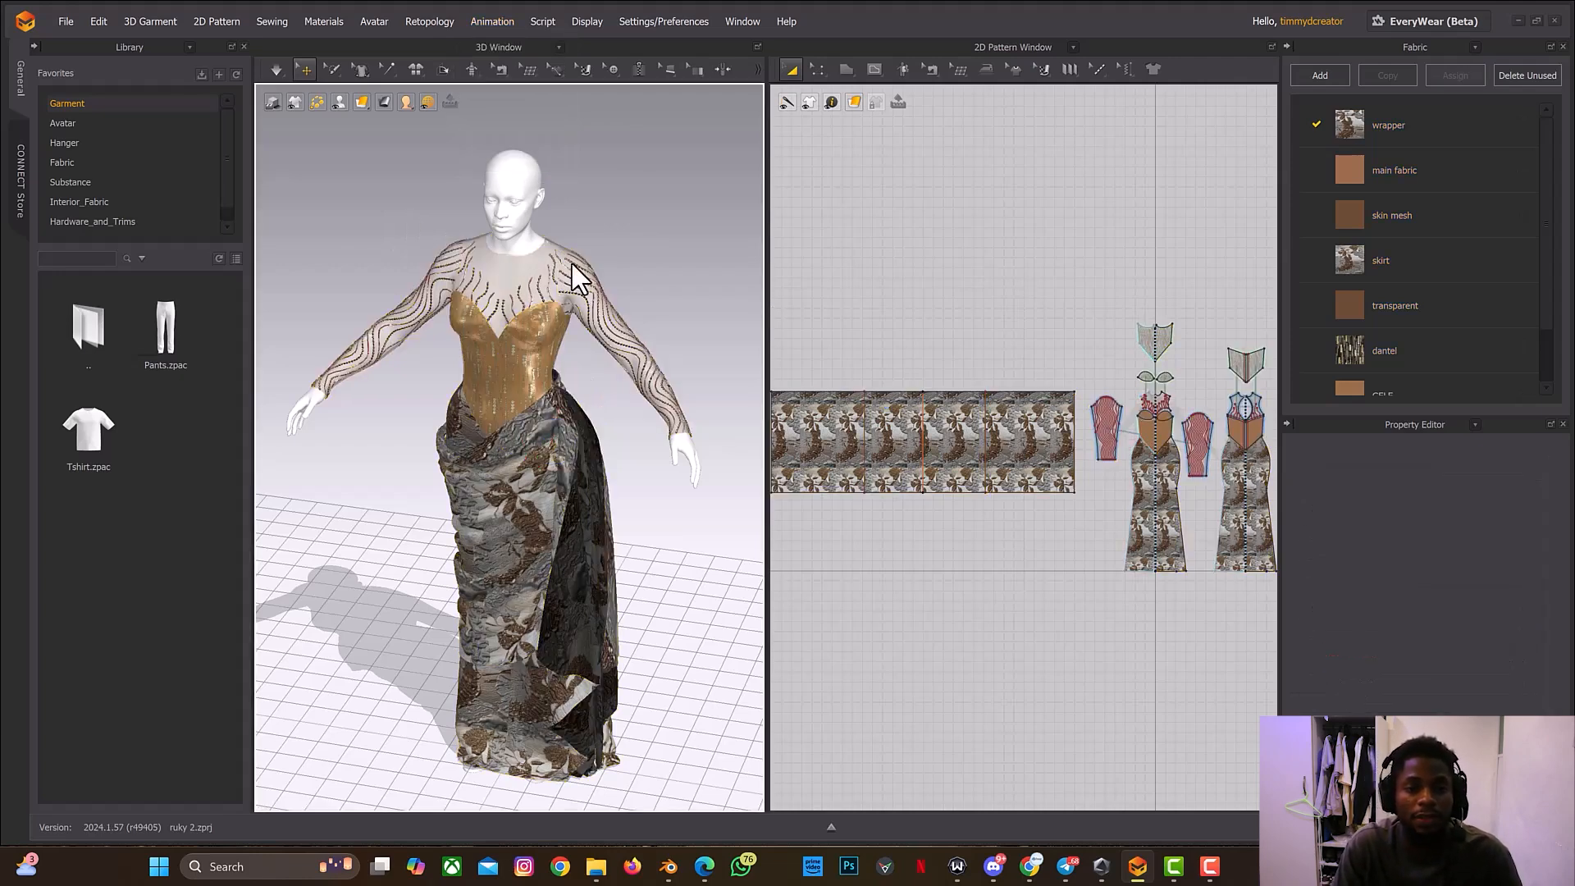
click(495, 21)
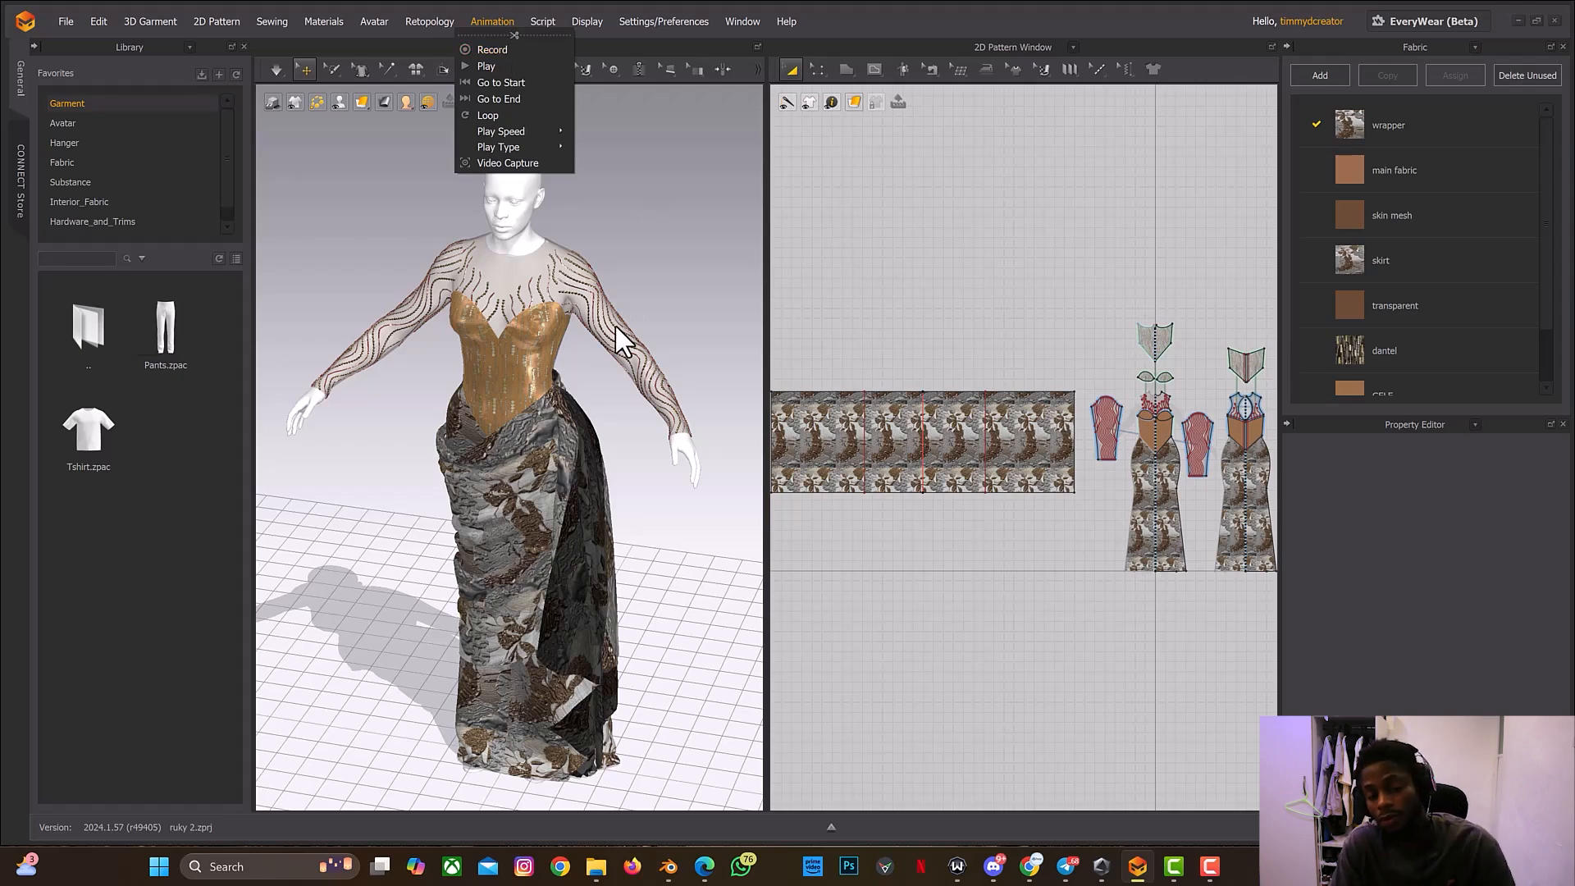
right_drag(621, 363, 641, 361)
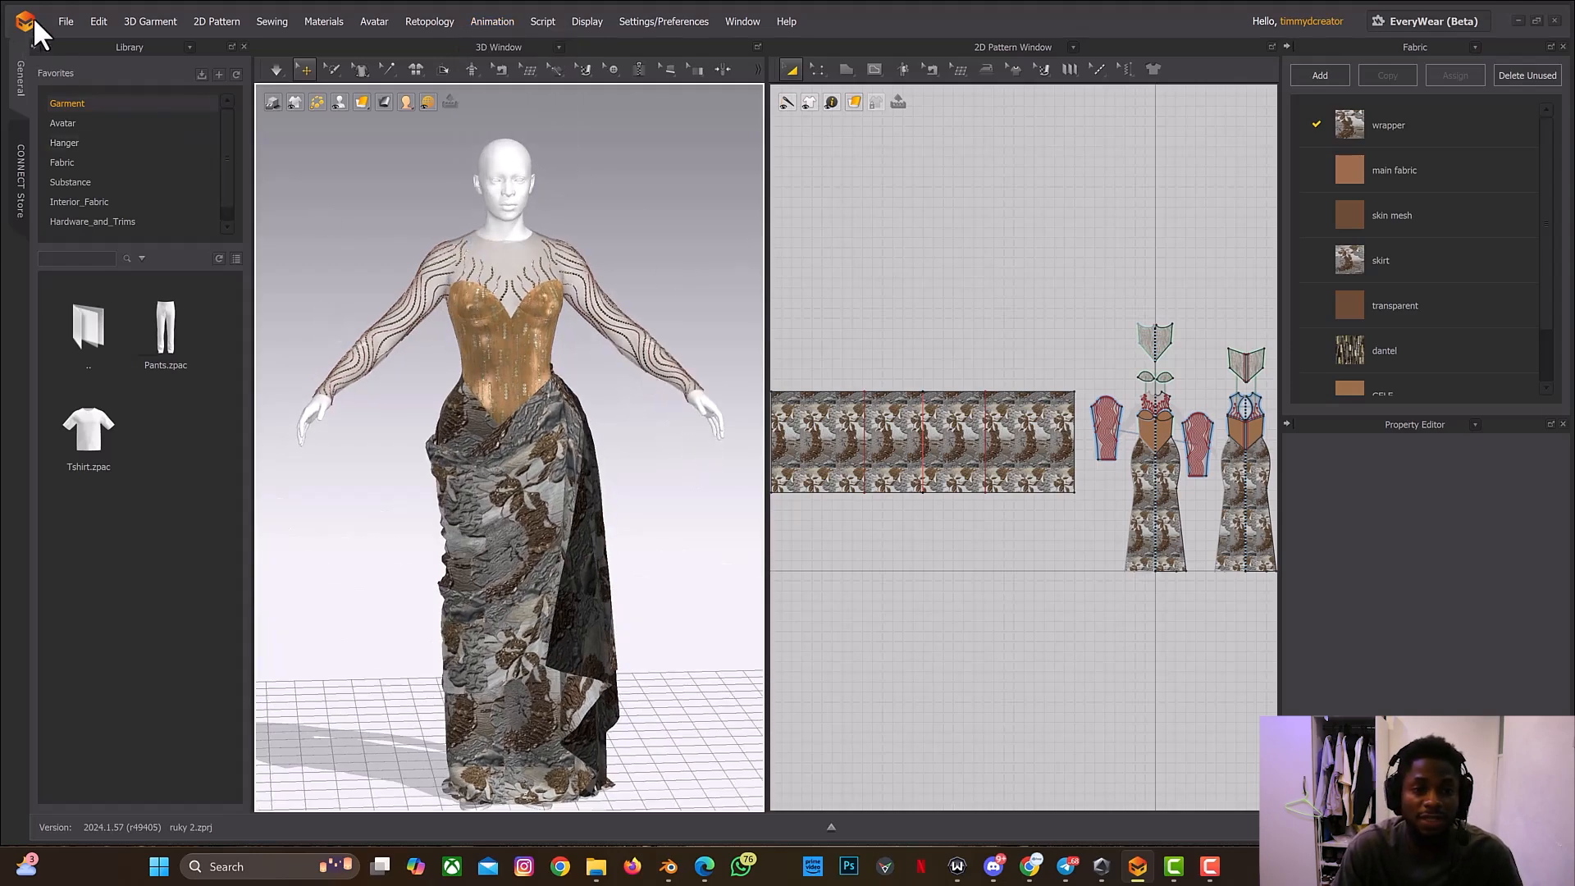
Step: Start an Alembic export of the garment as outfit into the female bag folder inside Character animation
click(61, 18)
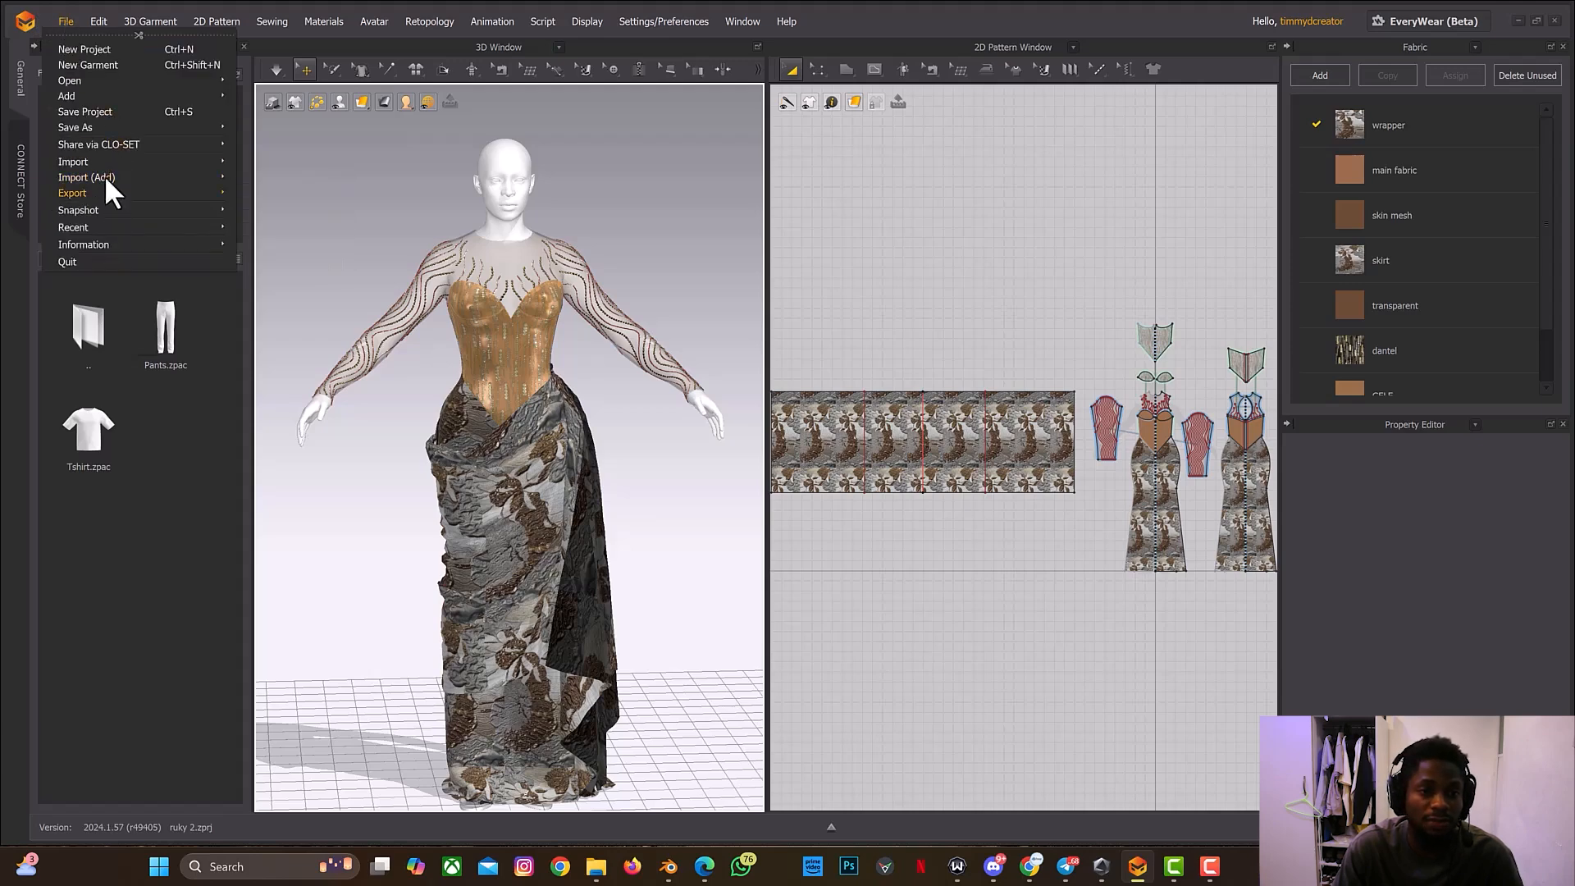
mouse_move(102, 191)
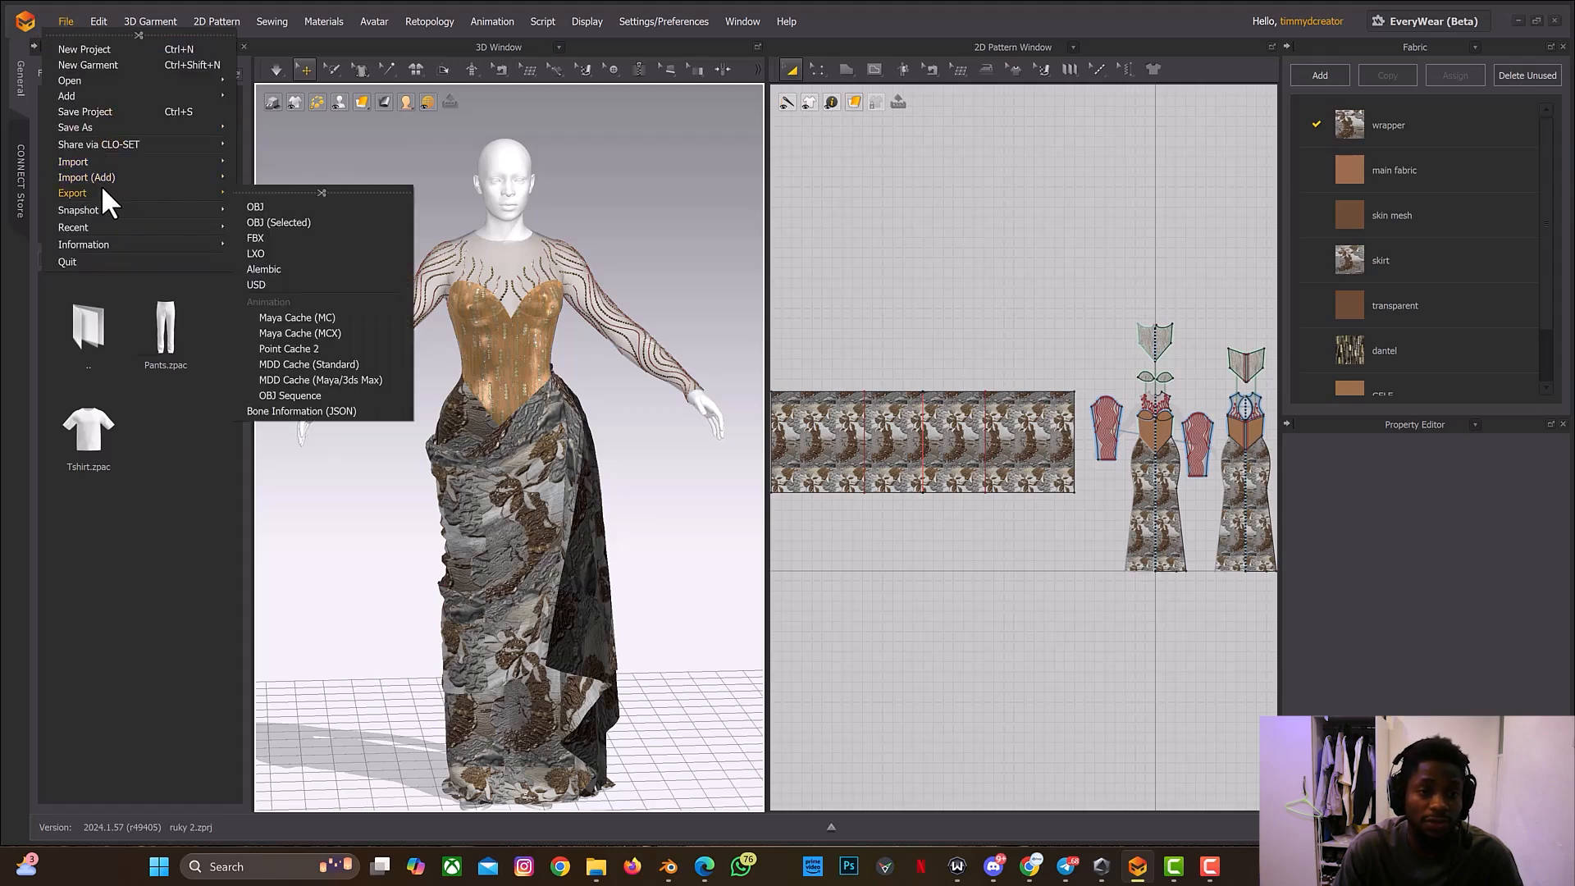
click(285, 270)
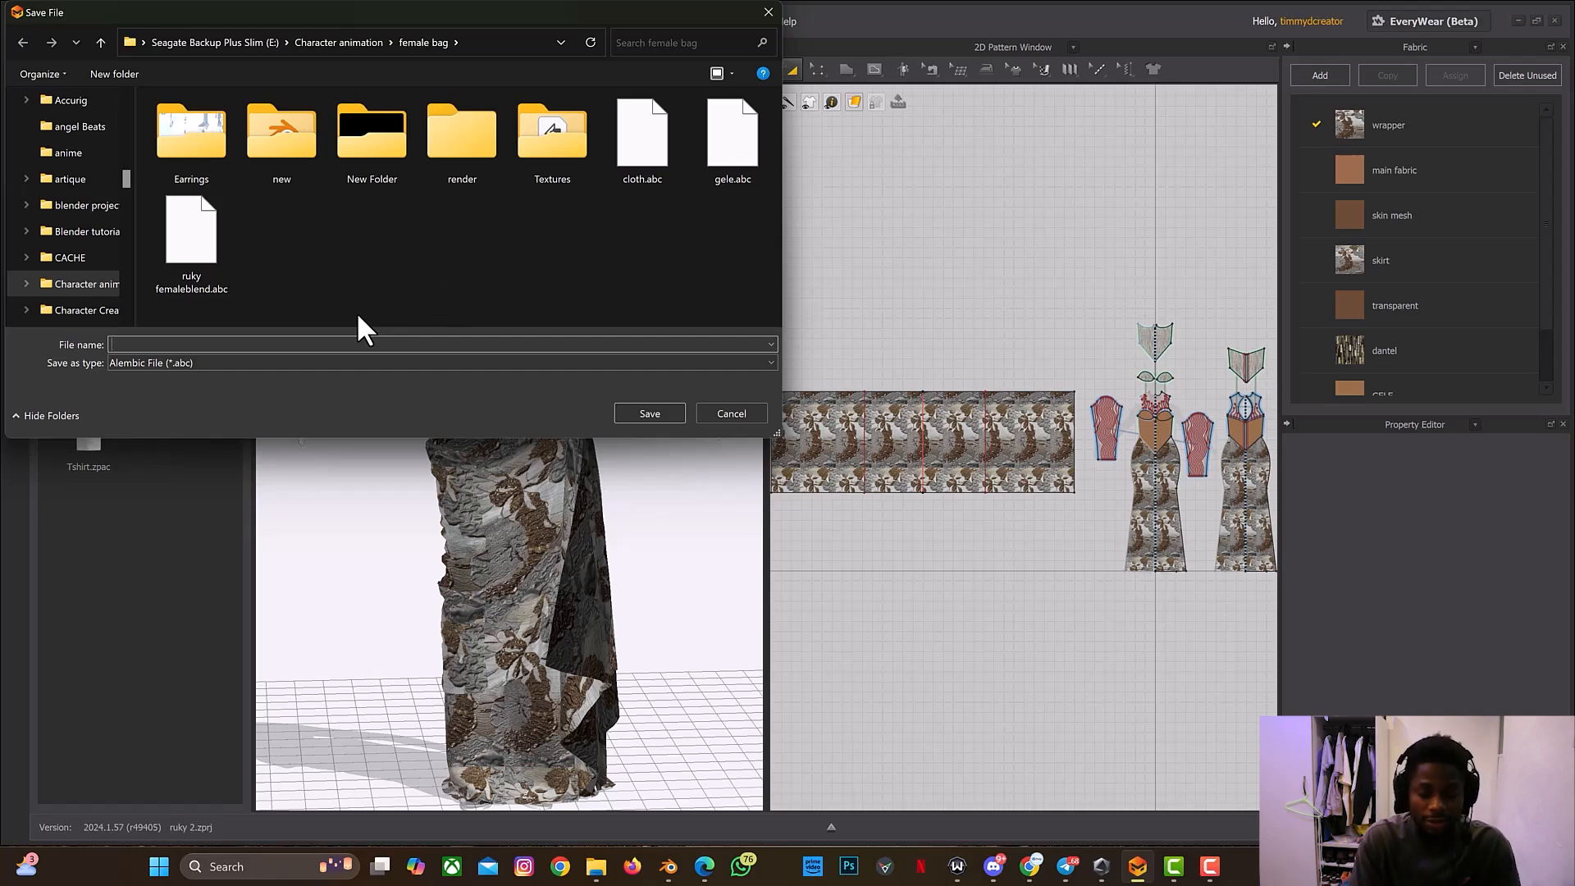
text(outfit\)
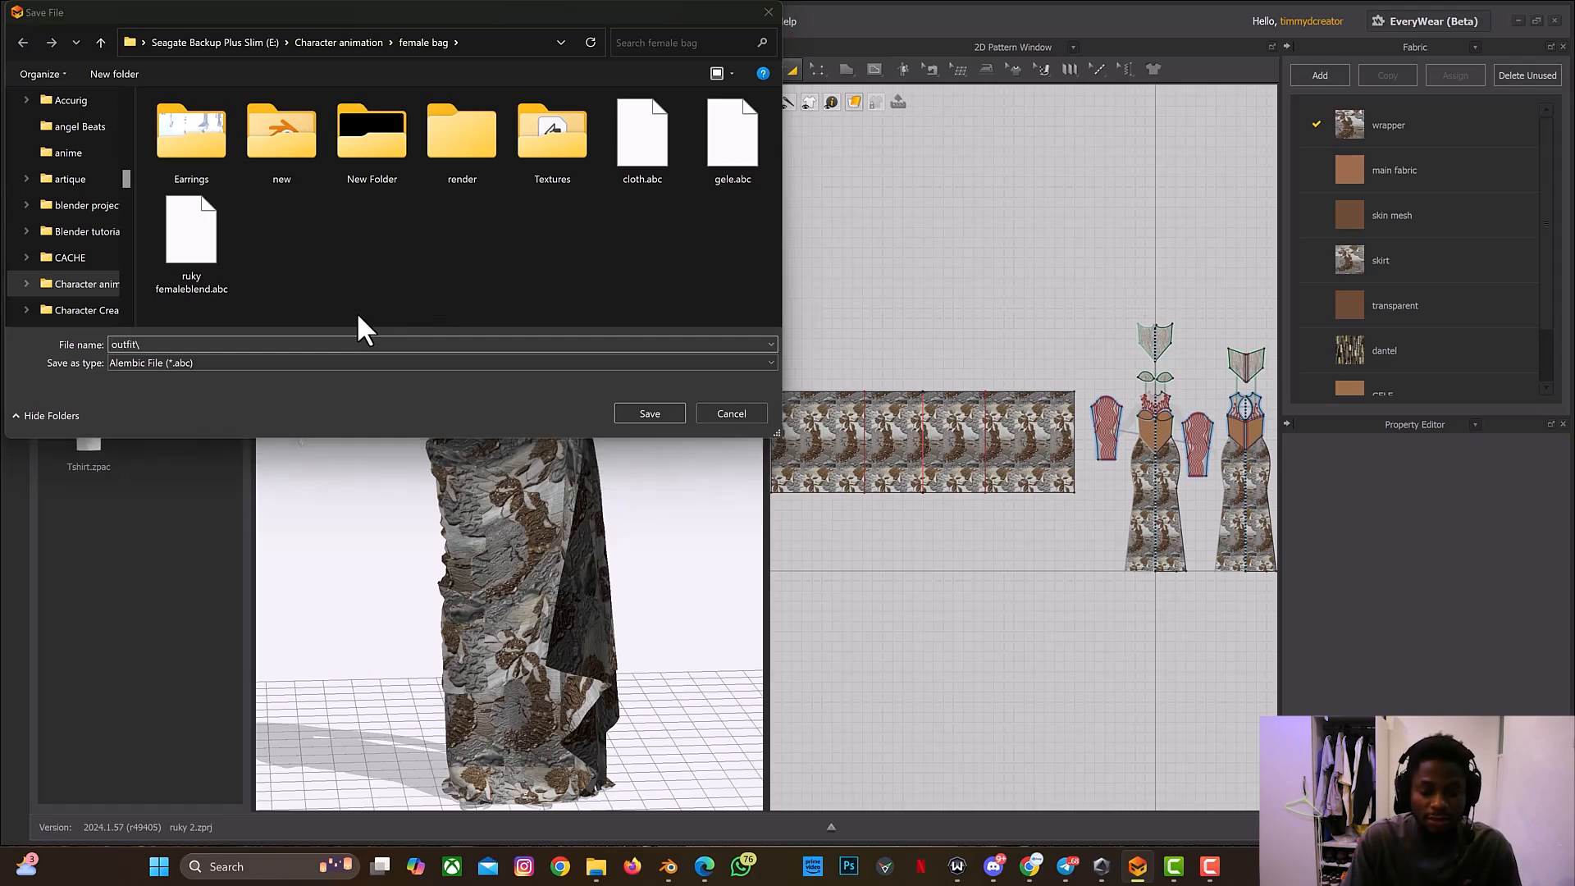
key(Return)
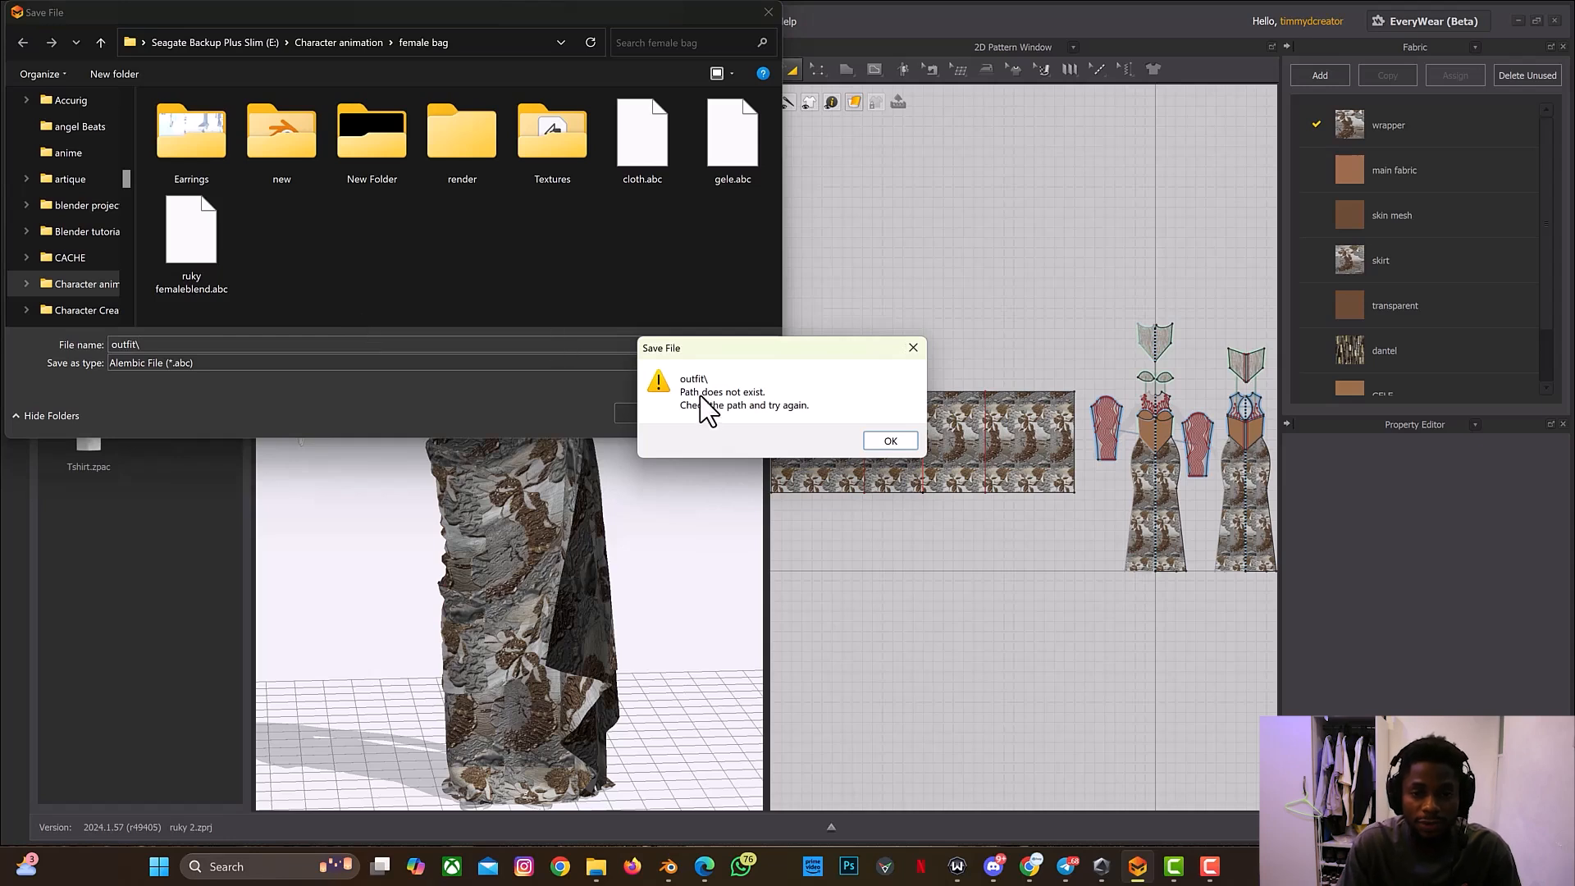
click(871, 442)
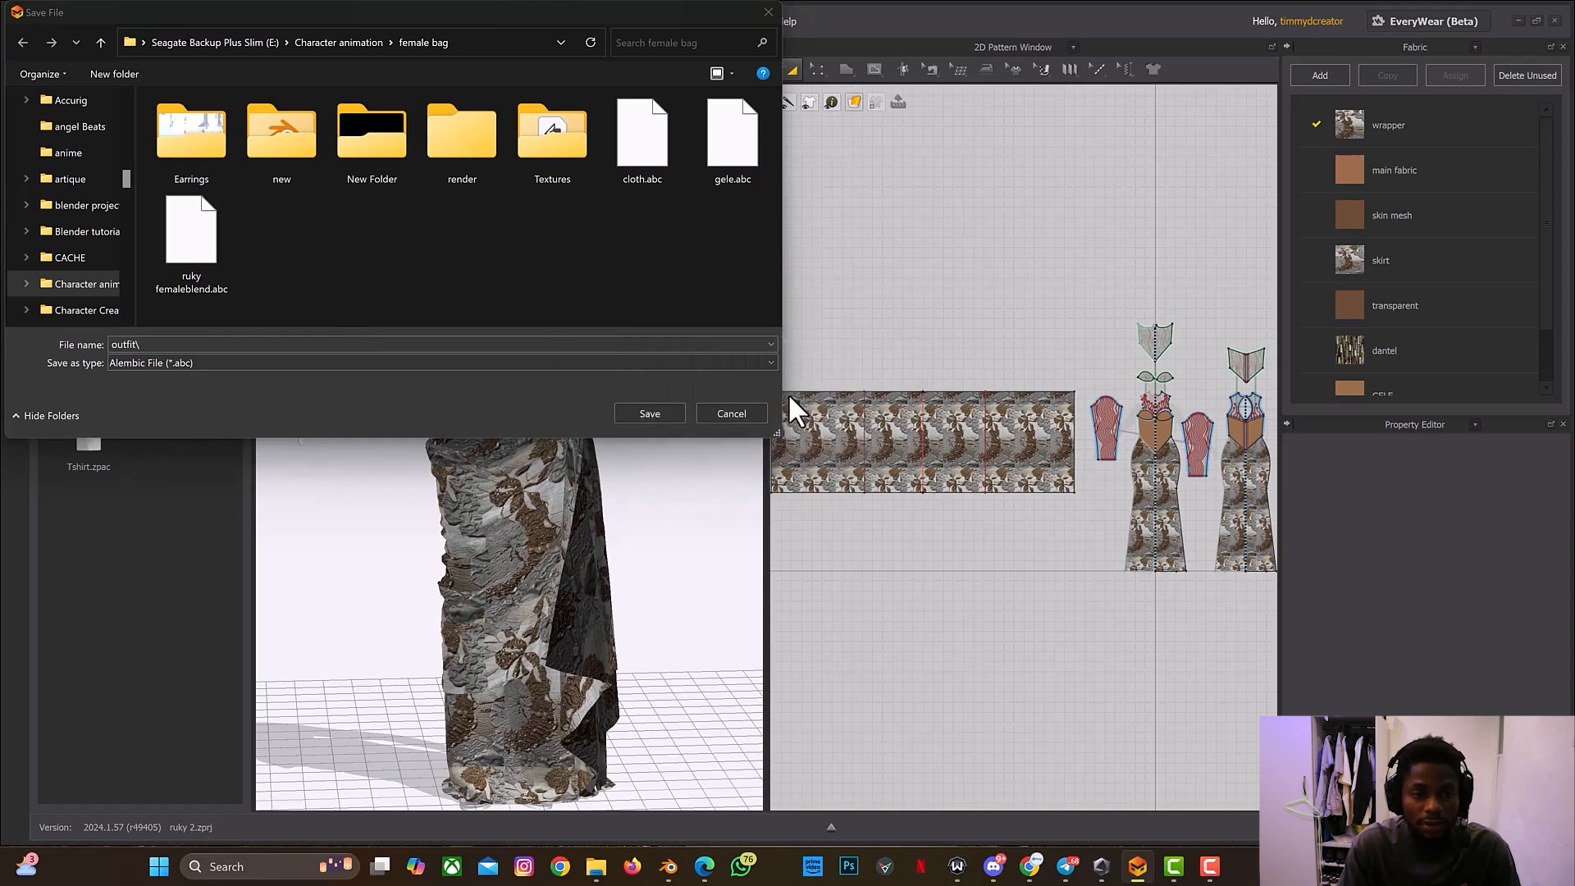
click(463, 345)
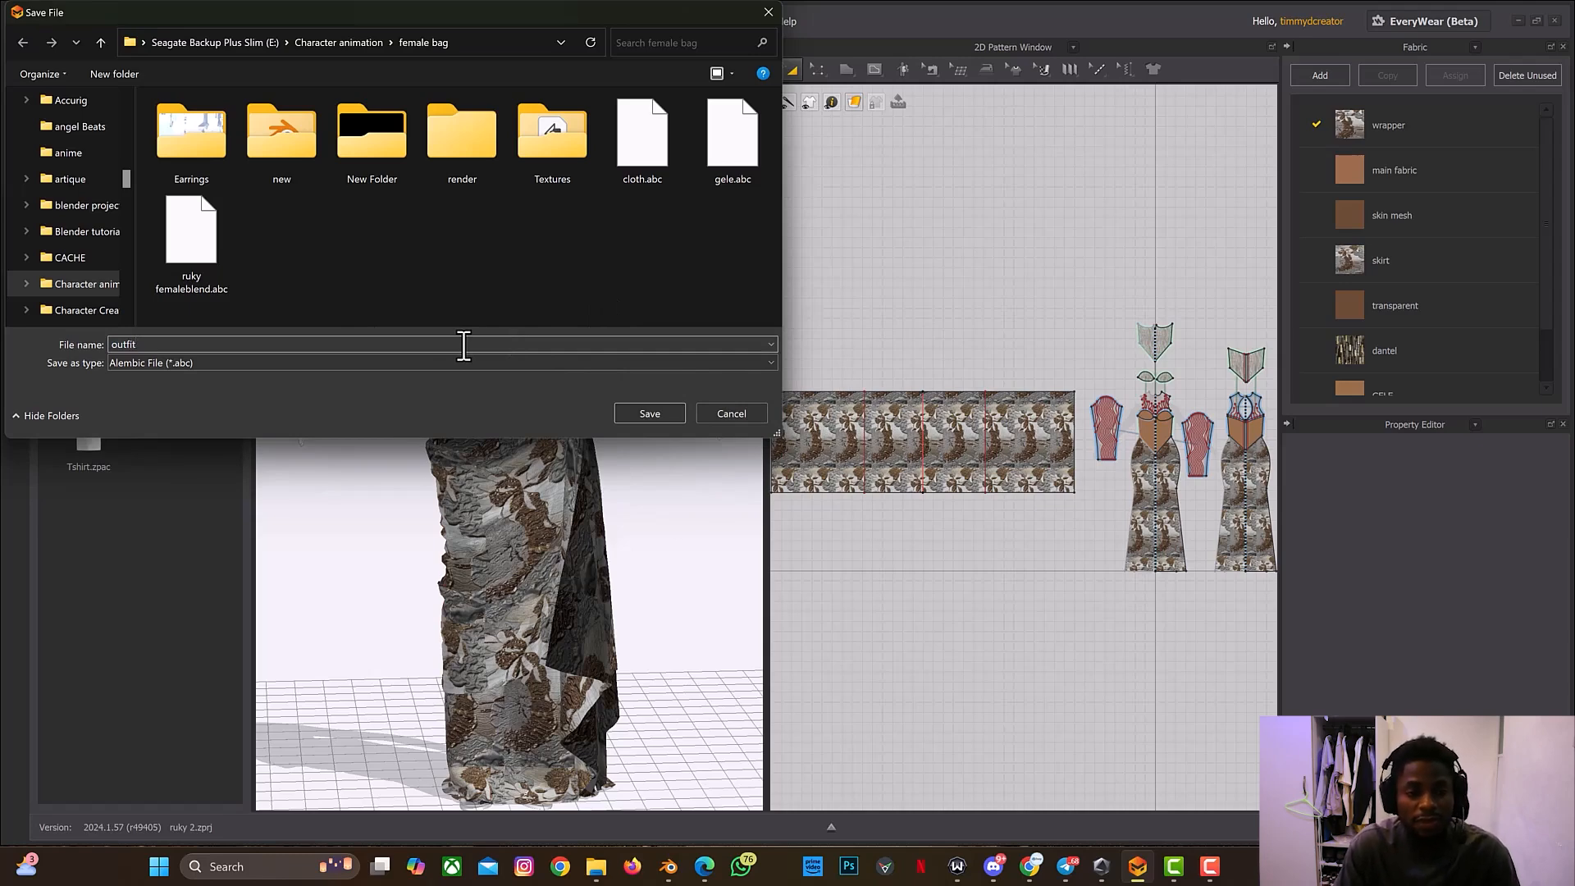
key(Return)
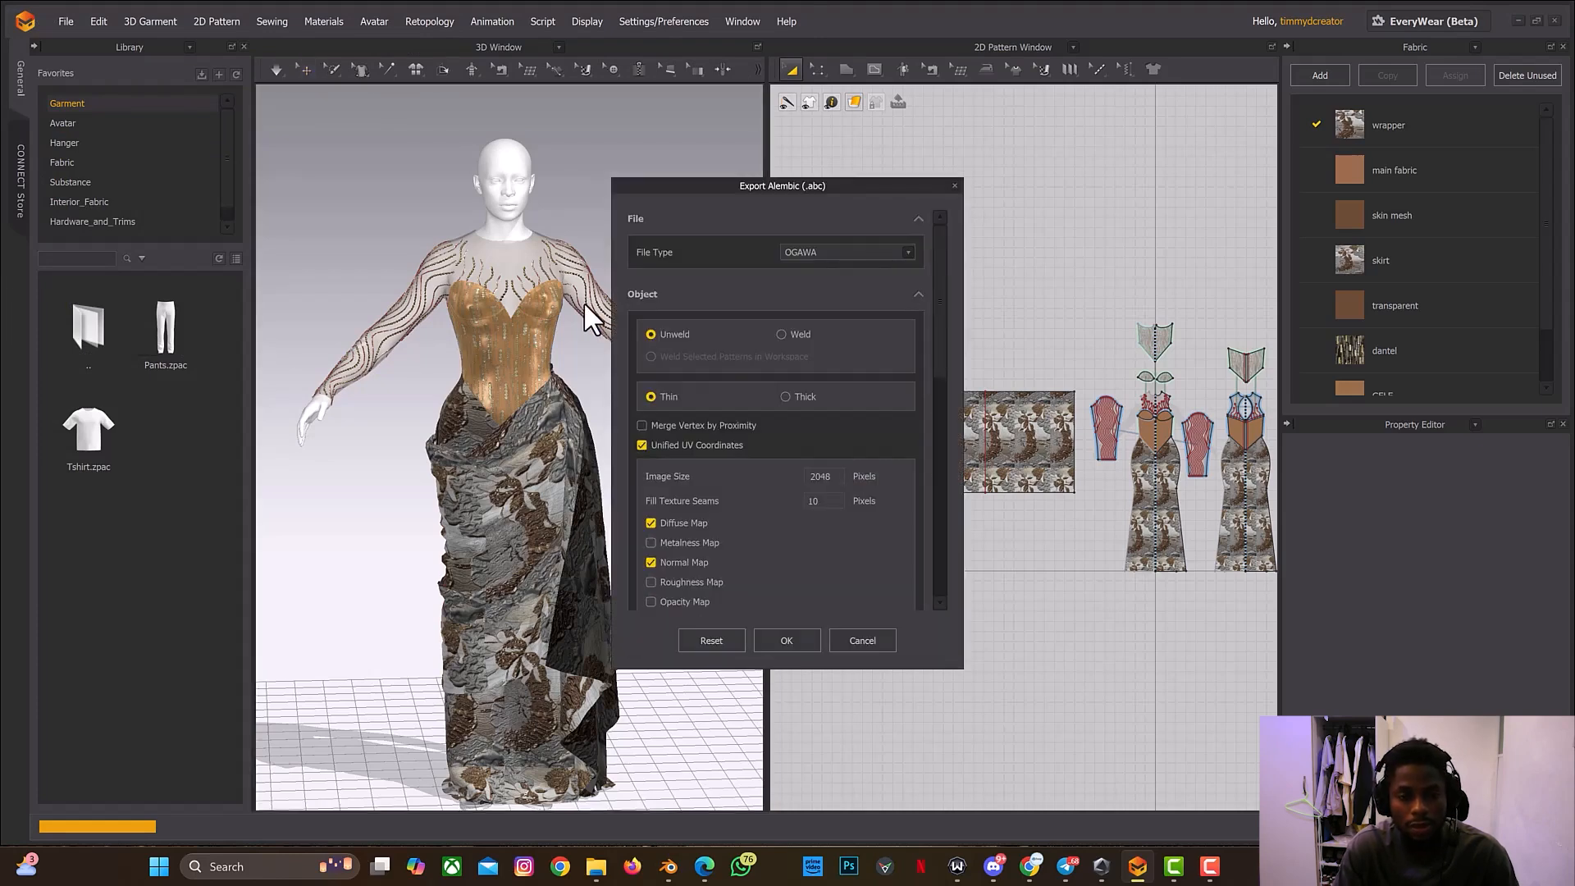
Step: Configure the Alembic export as Thick with a 4096-pixel image size plus metalness, roughness and opacity maps, and close the export settings
click(786, 397)
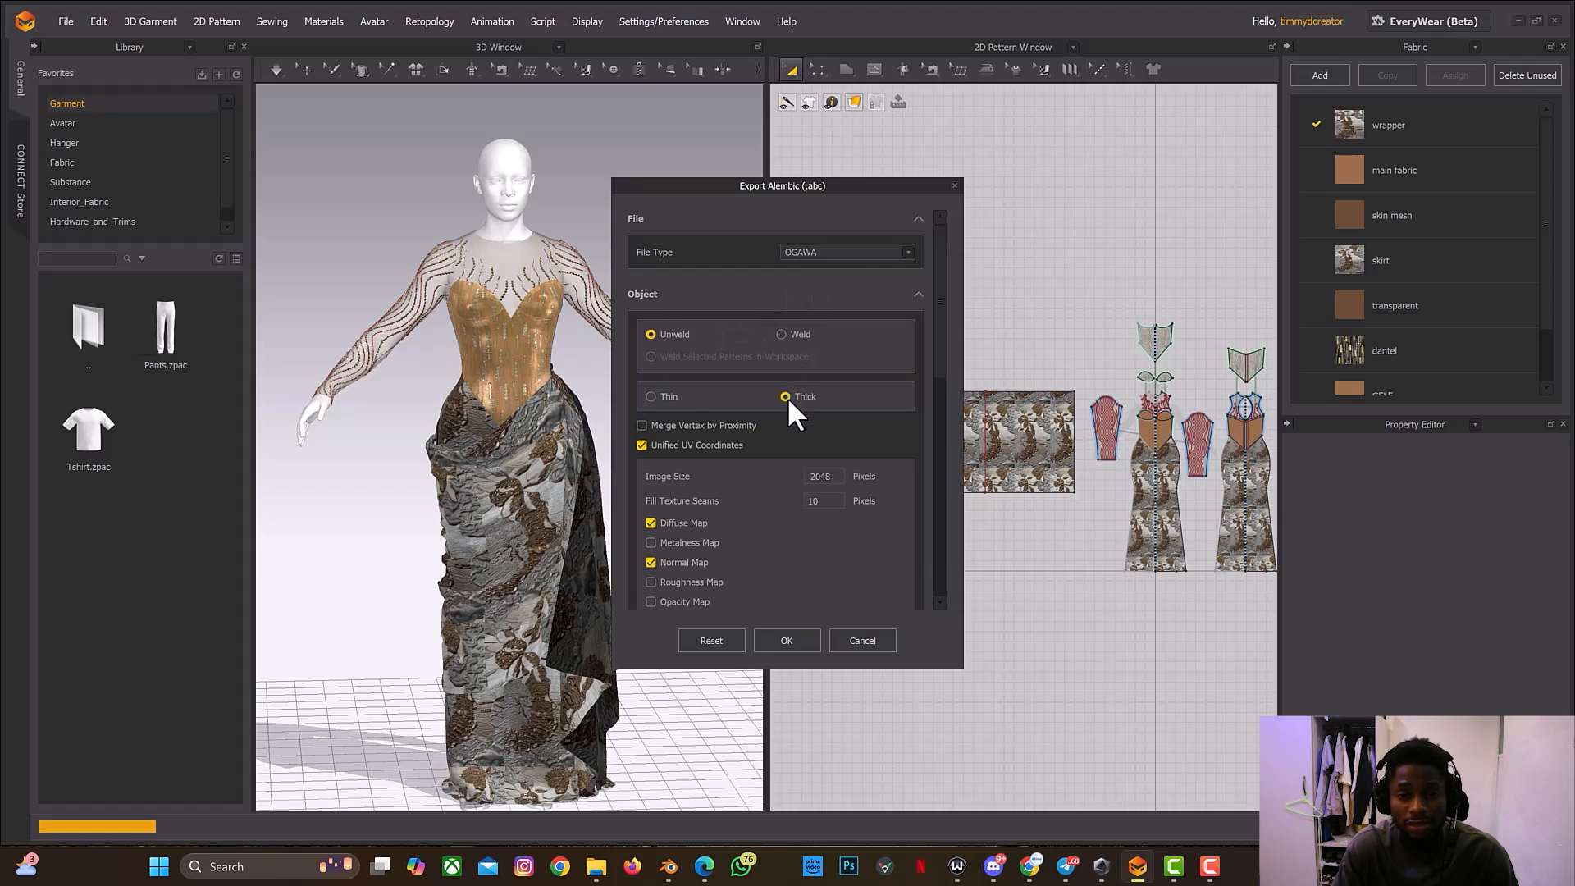
double_click(826, 476)
text(4096)
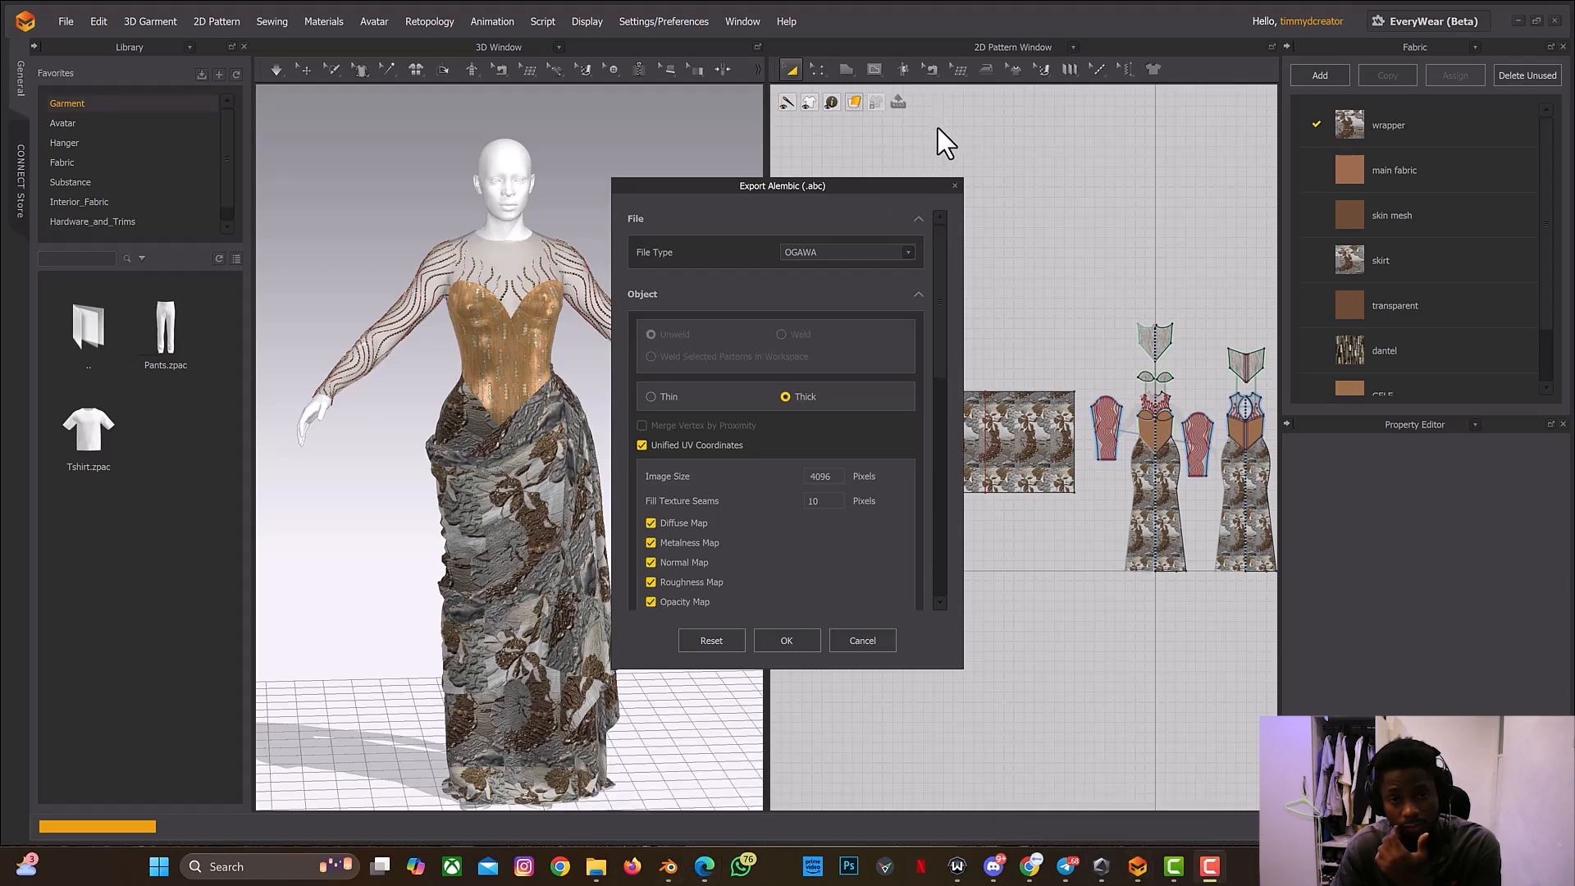
click(954, 184)
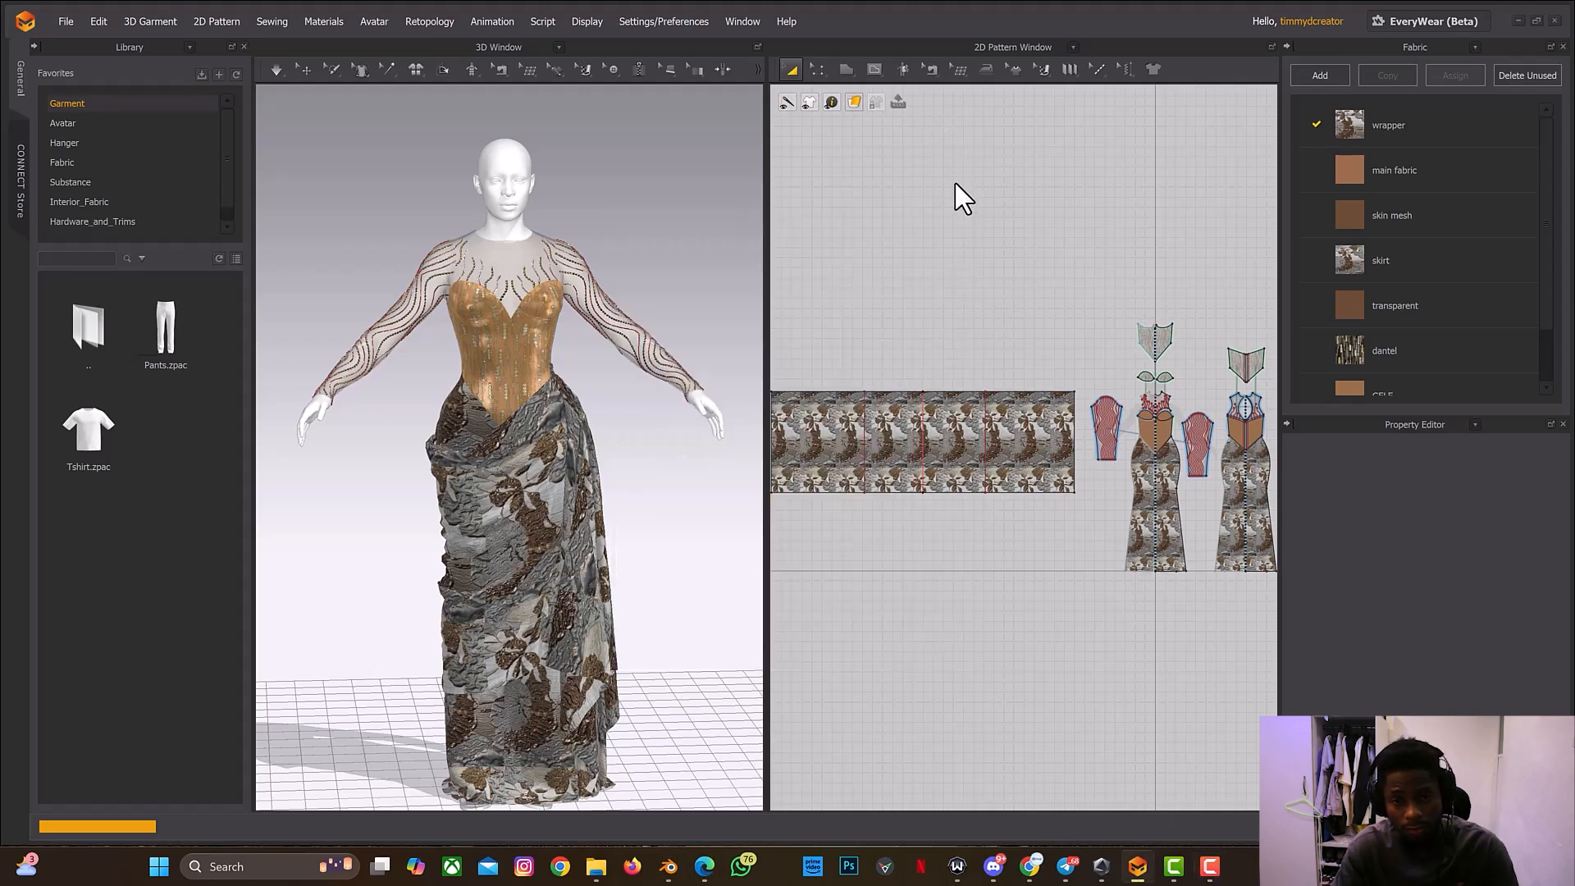
Step: Switch to the Blender scene, enlarge the outliner to show the whole collection hierarchy, and collapse the HumGen collection
mouse_move(676, 871)
click(669, 862)
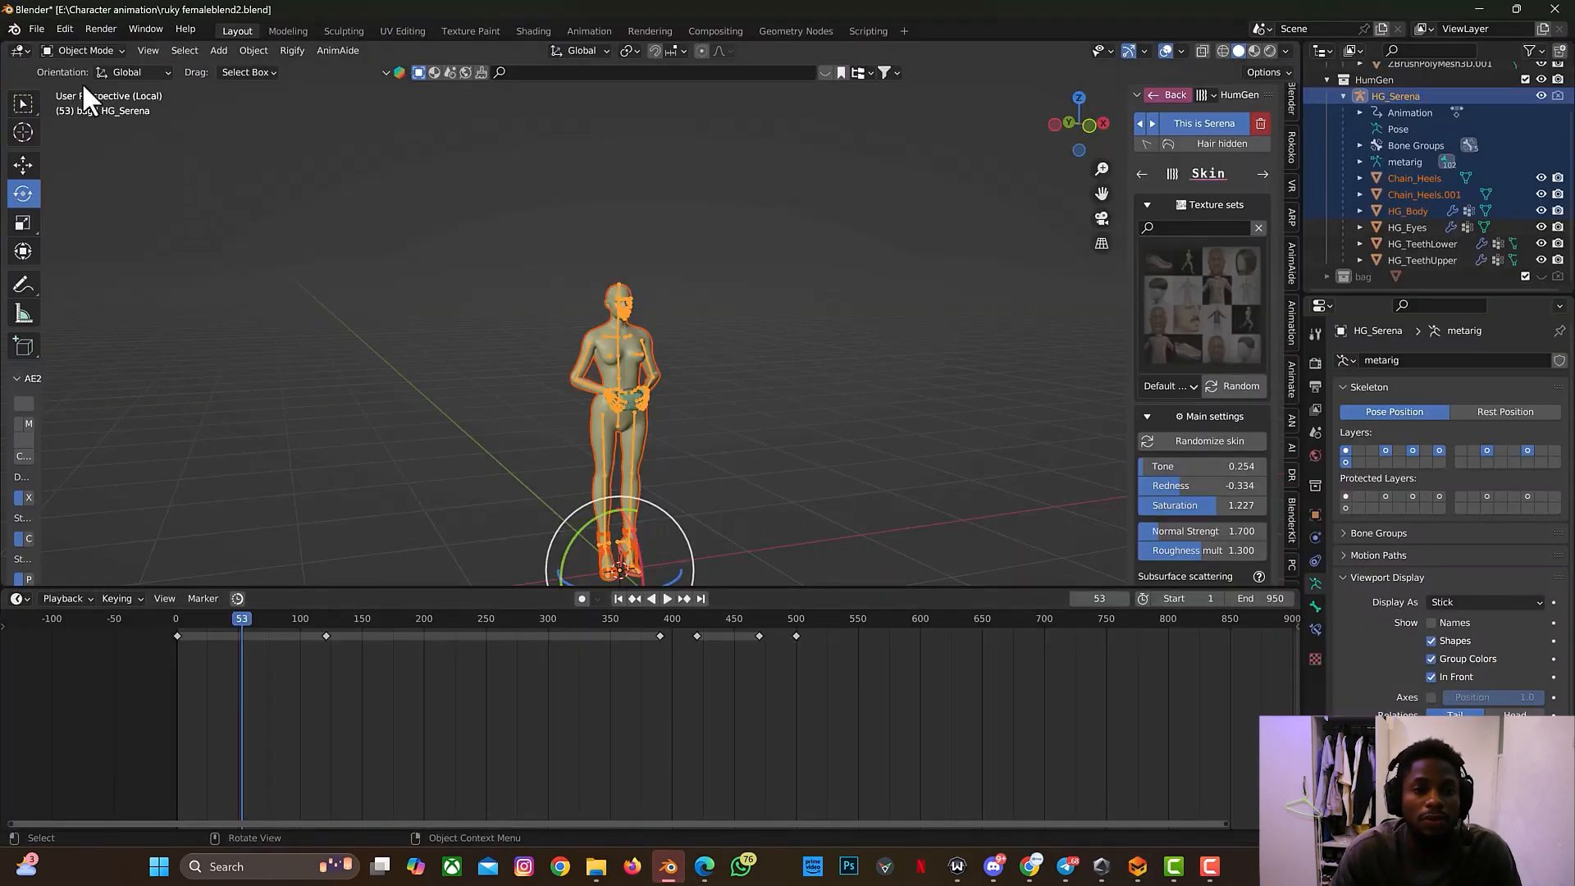
click(36, 26)
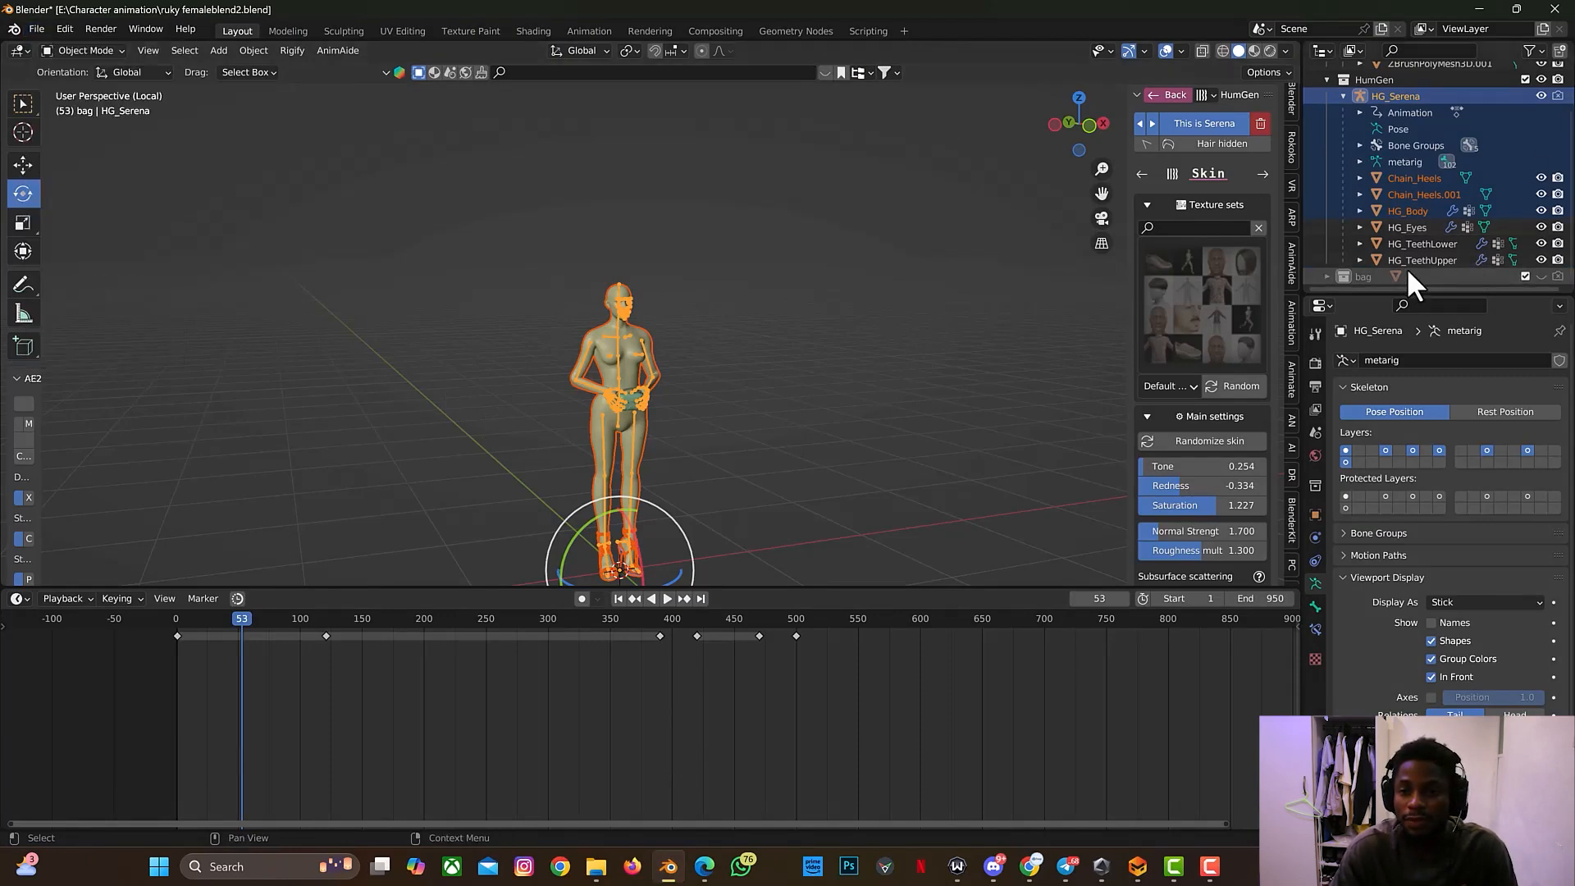
drag(1423, 297, 1409, 464)
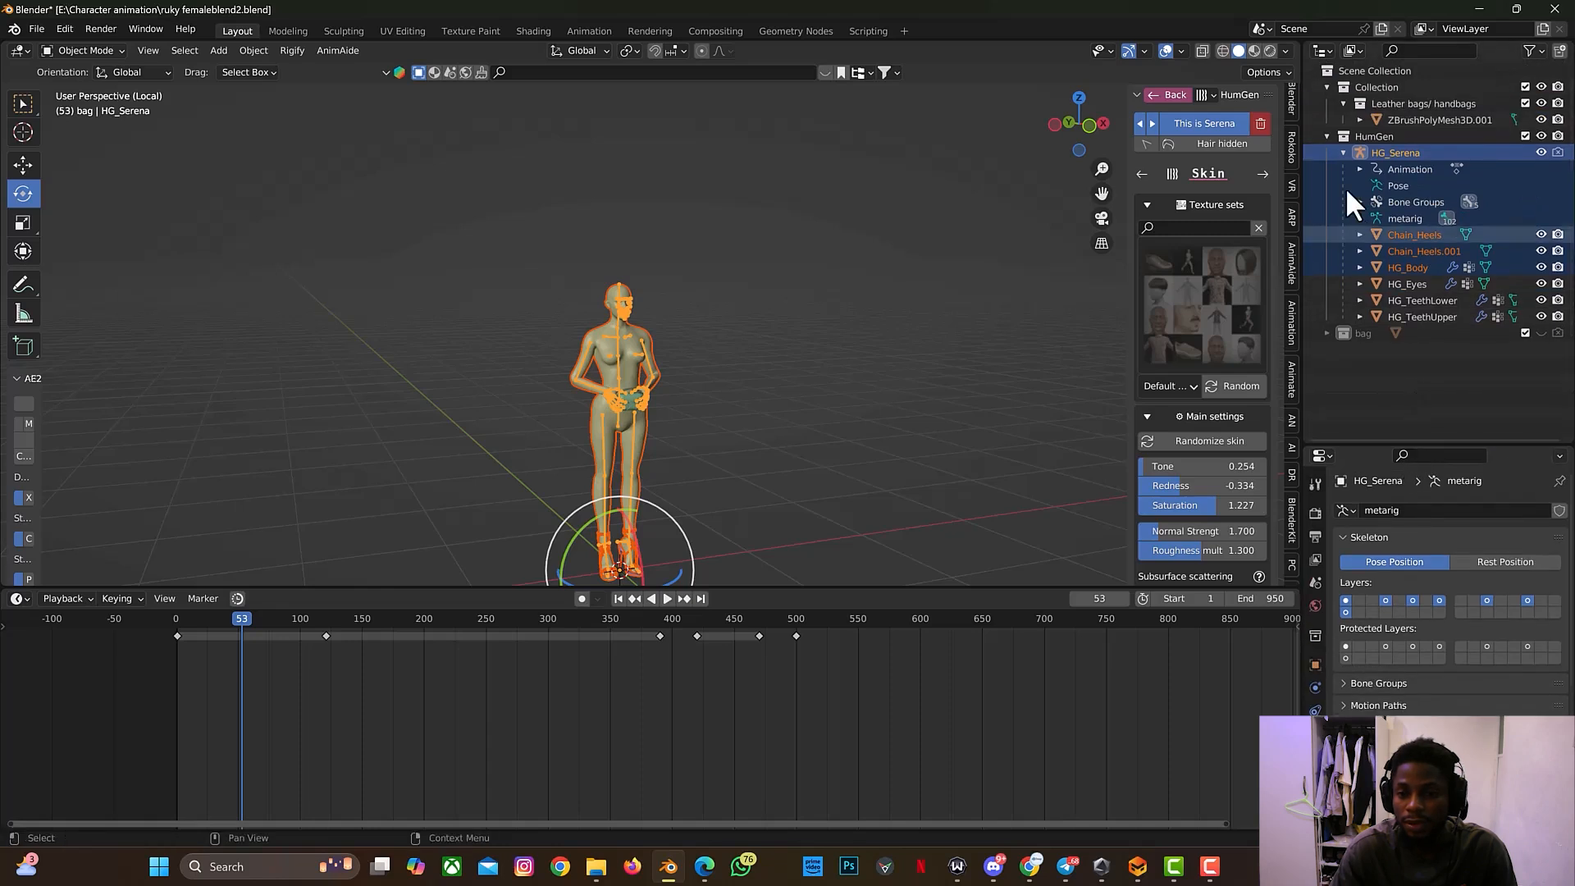
click(1327, 137)
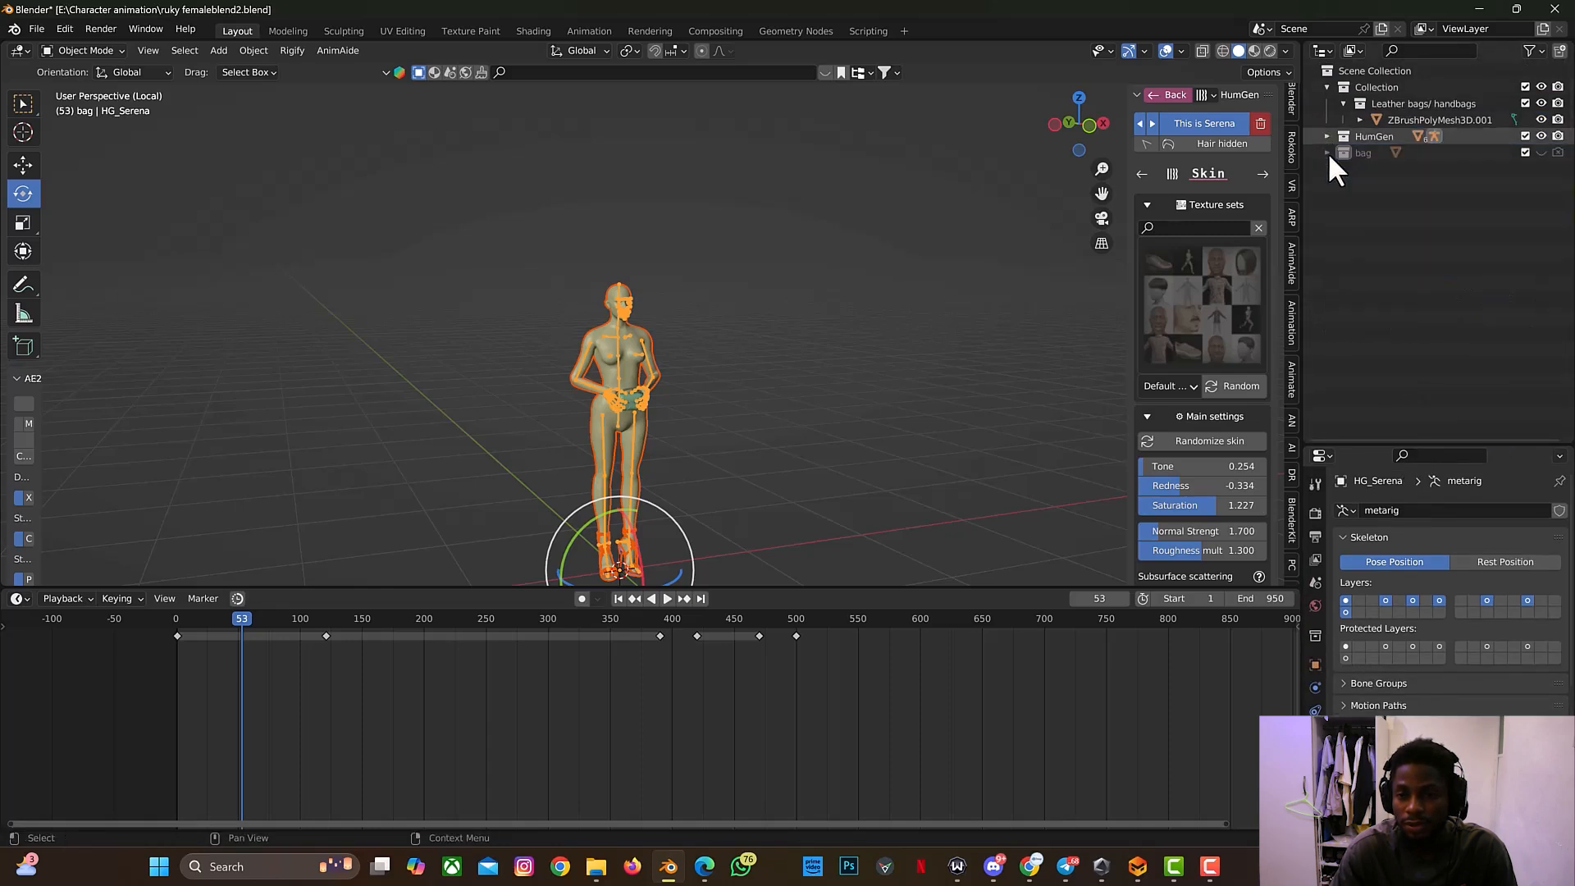
click(1360, 206)
Step: Create a new collection directly under the Scene Collection and name it outfit
click(1352, 71)
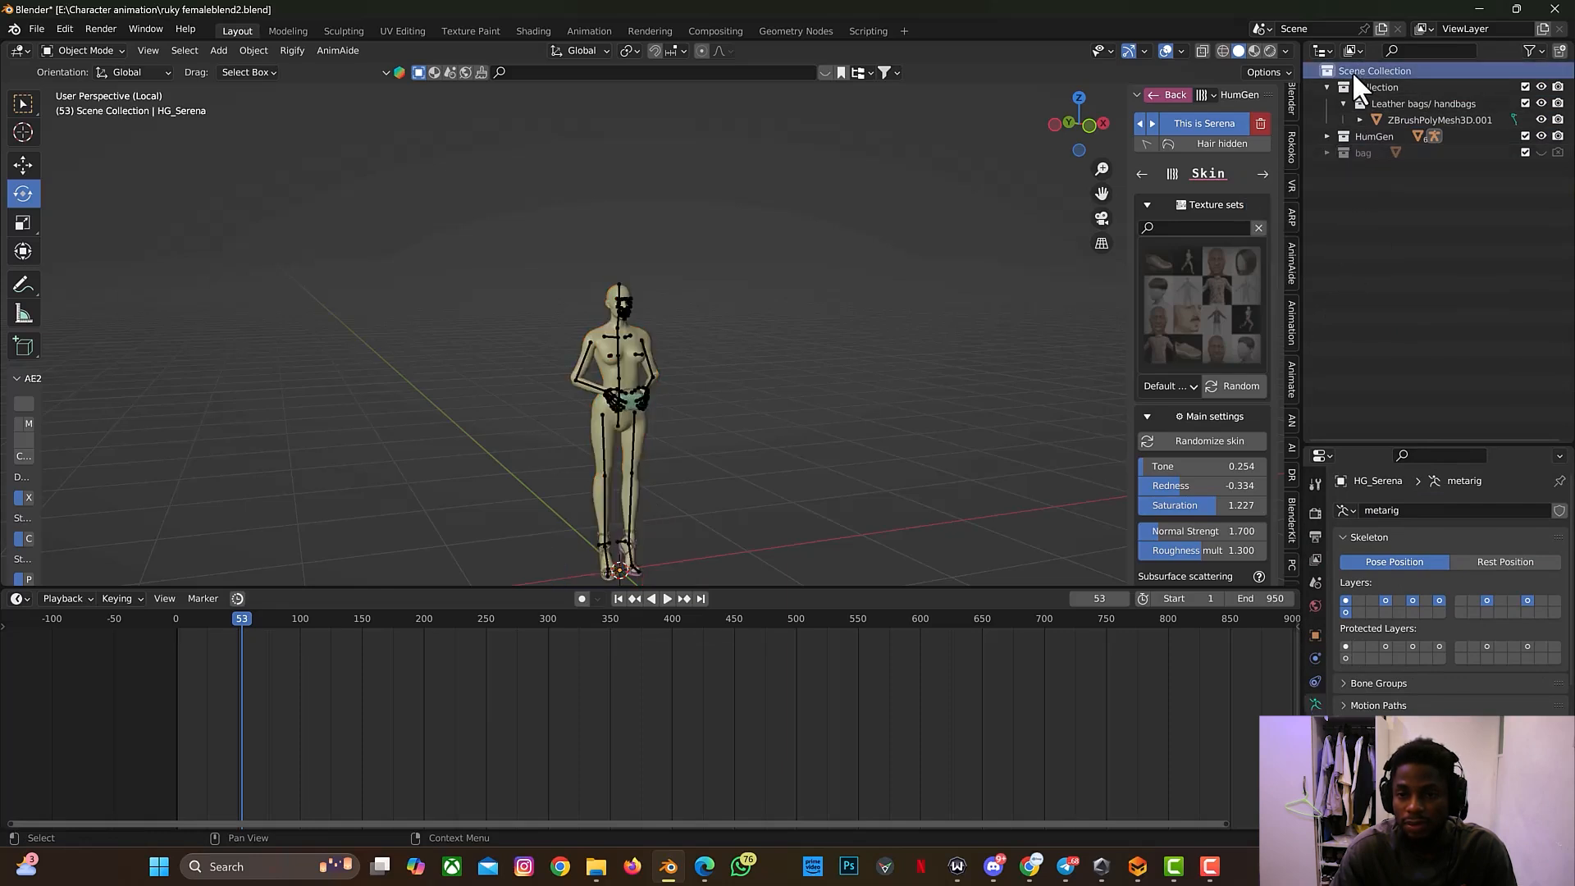
right_click(1389, 221)
click(1388, 220)
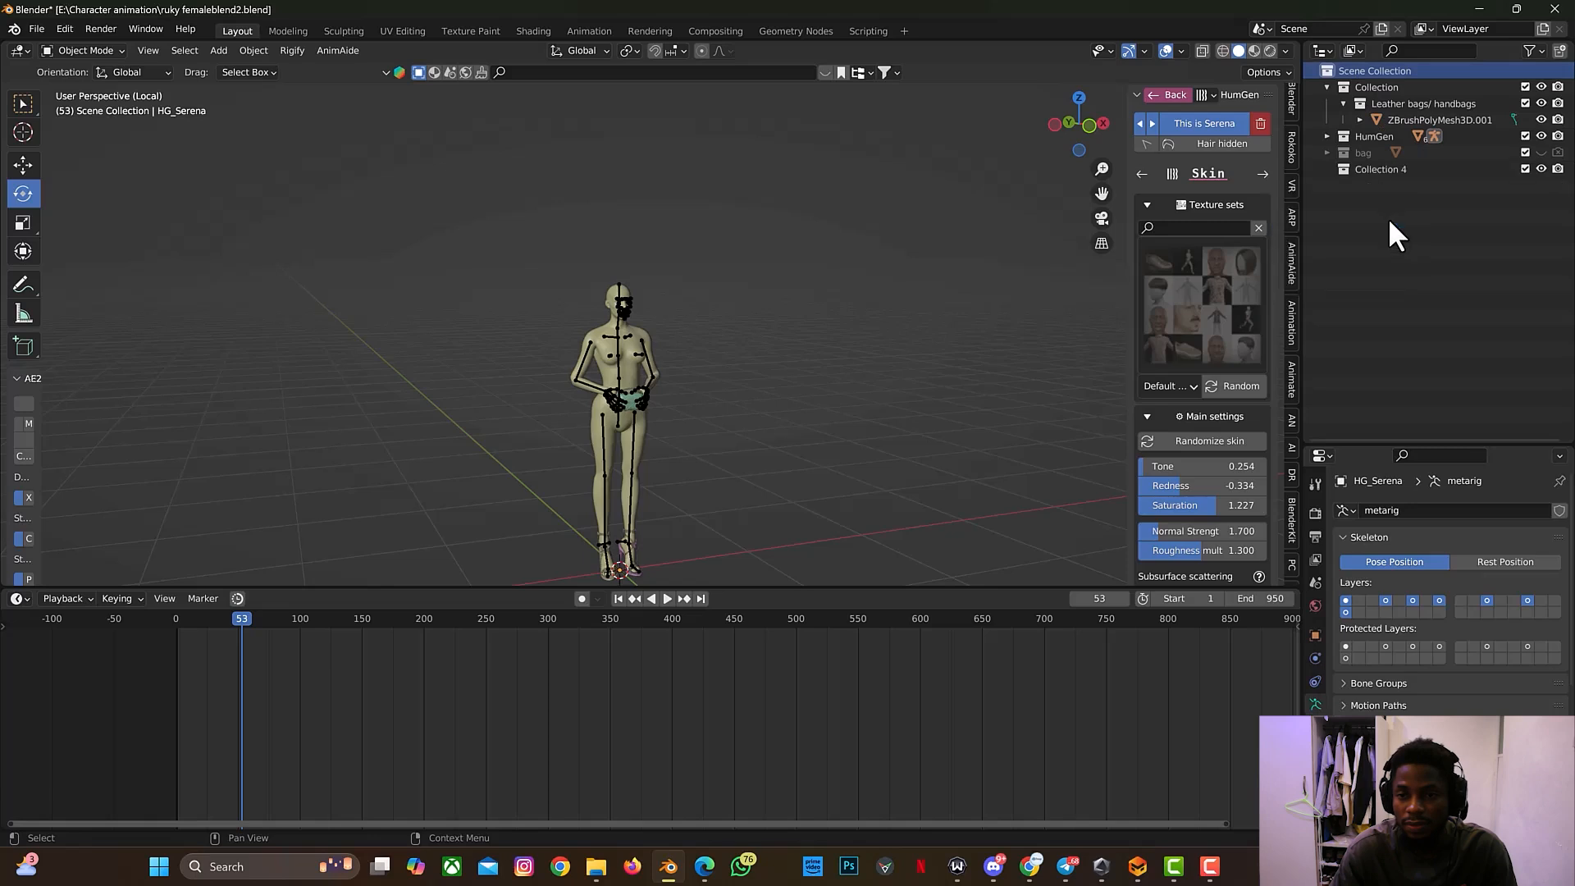
click(1400, 170)
double_click(1401, 171)
text(outfit)
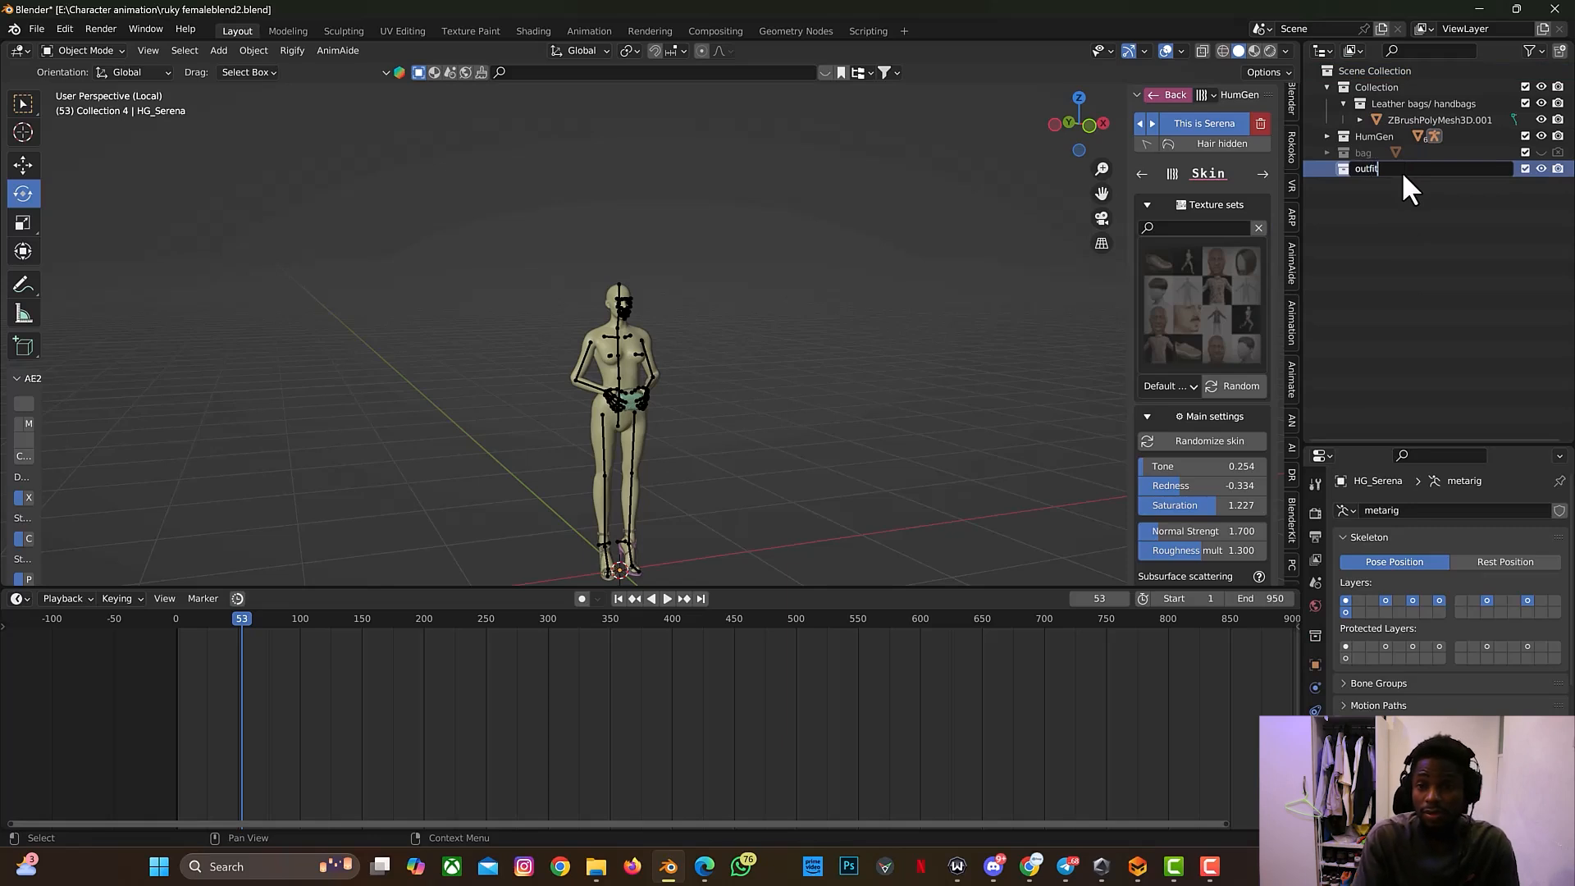
key(Return)
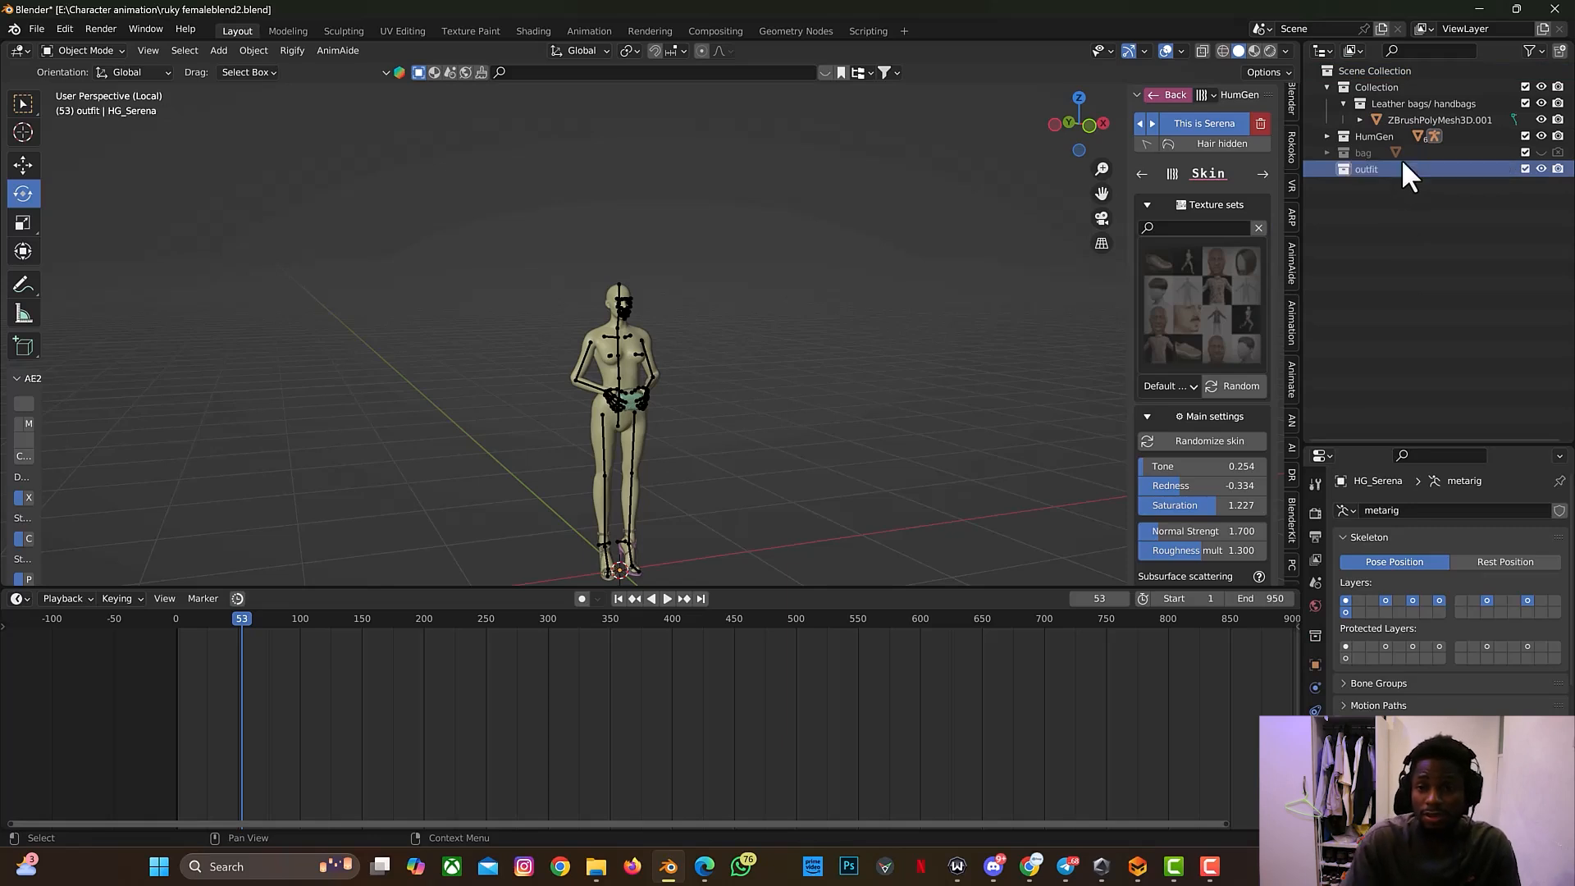
Step: Import the Alembic file gele.abc from the female bag folder into the outfit collection
click(36, 30)
mouse_move(109, 246)
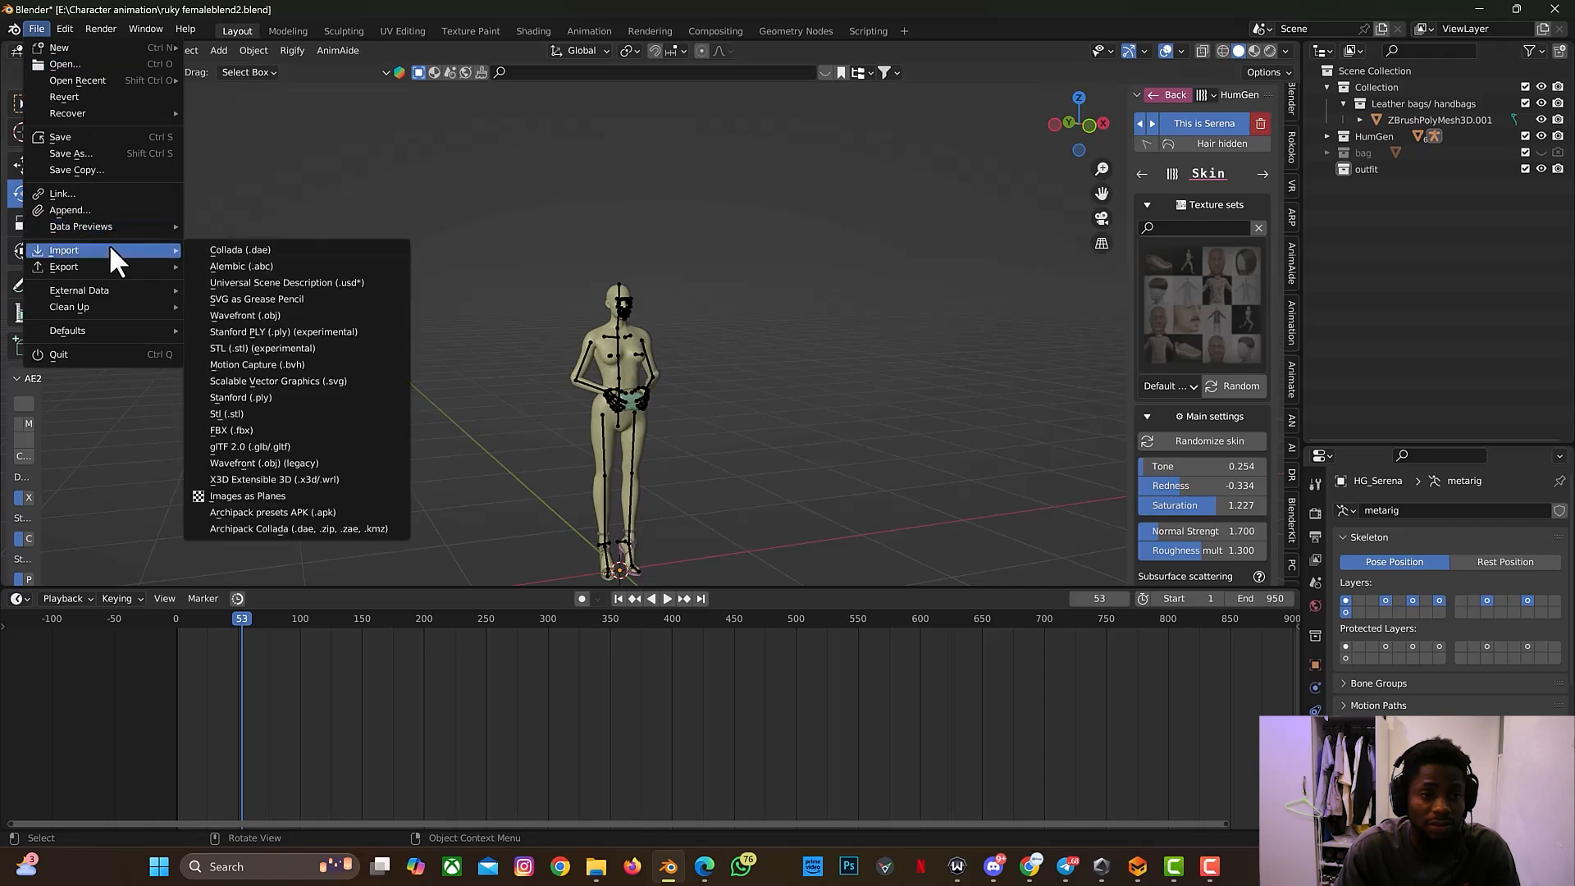
click(253, 264)
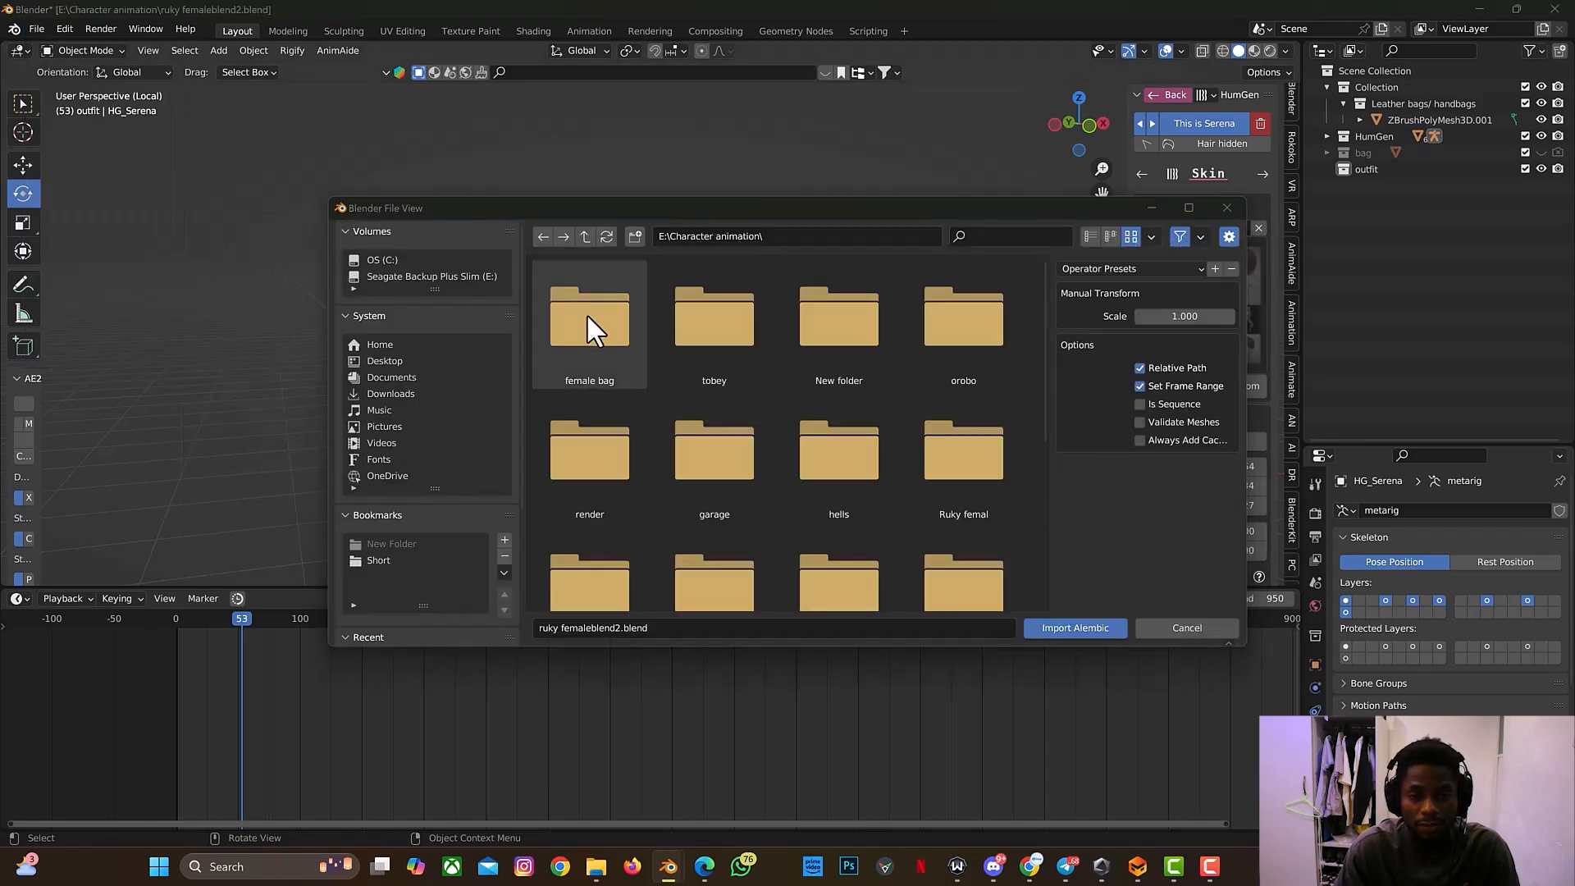
click(587, 313)
click(841, 467)
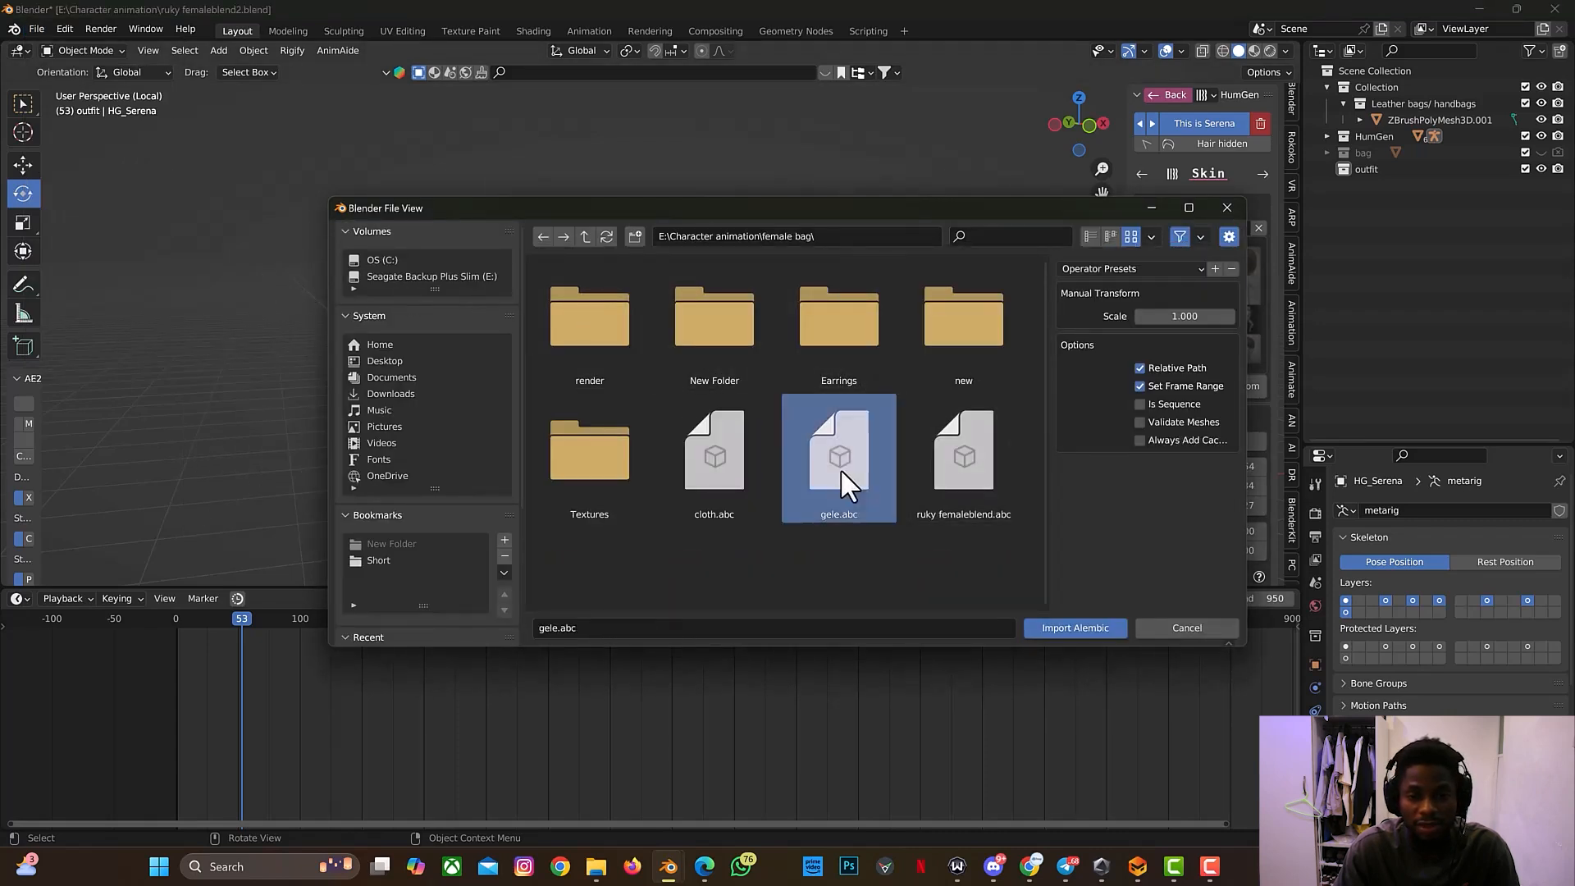
click(1094, 623)
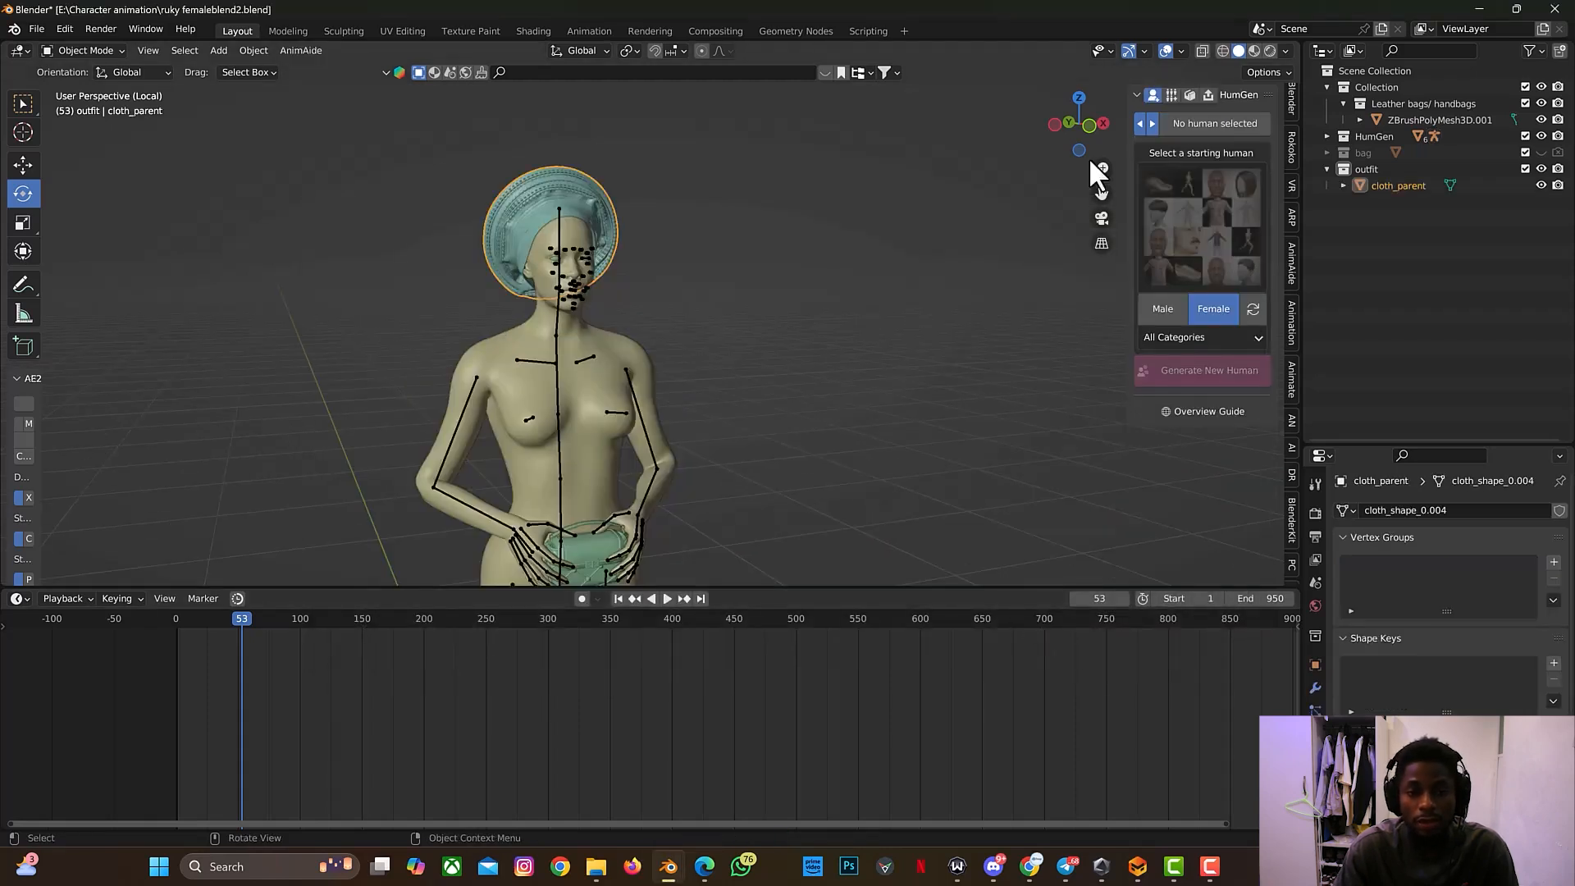
Step: Try the Octahedral bone display on the character's armature and set it back to Stick
drag(1072, 153, 1137, 258)
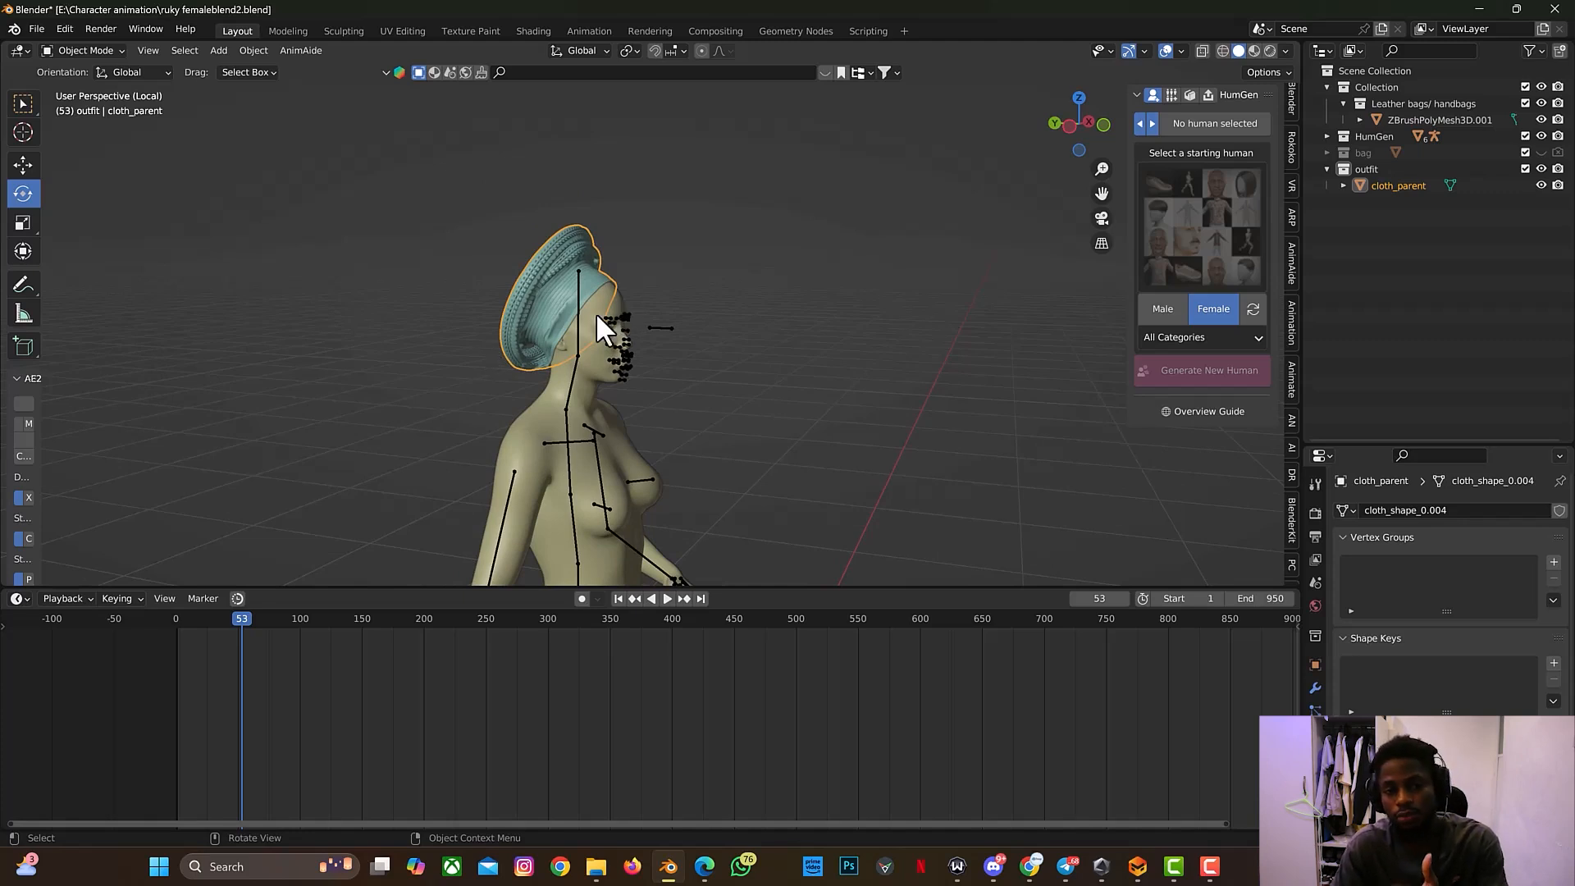
scroll(576, 323, up, 1)
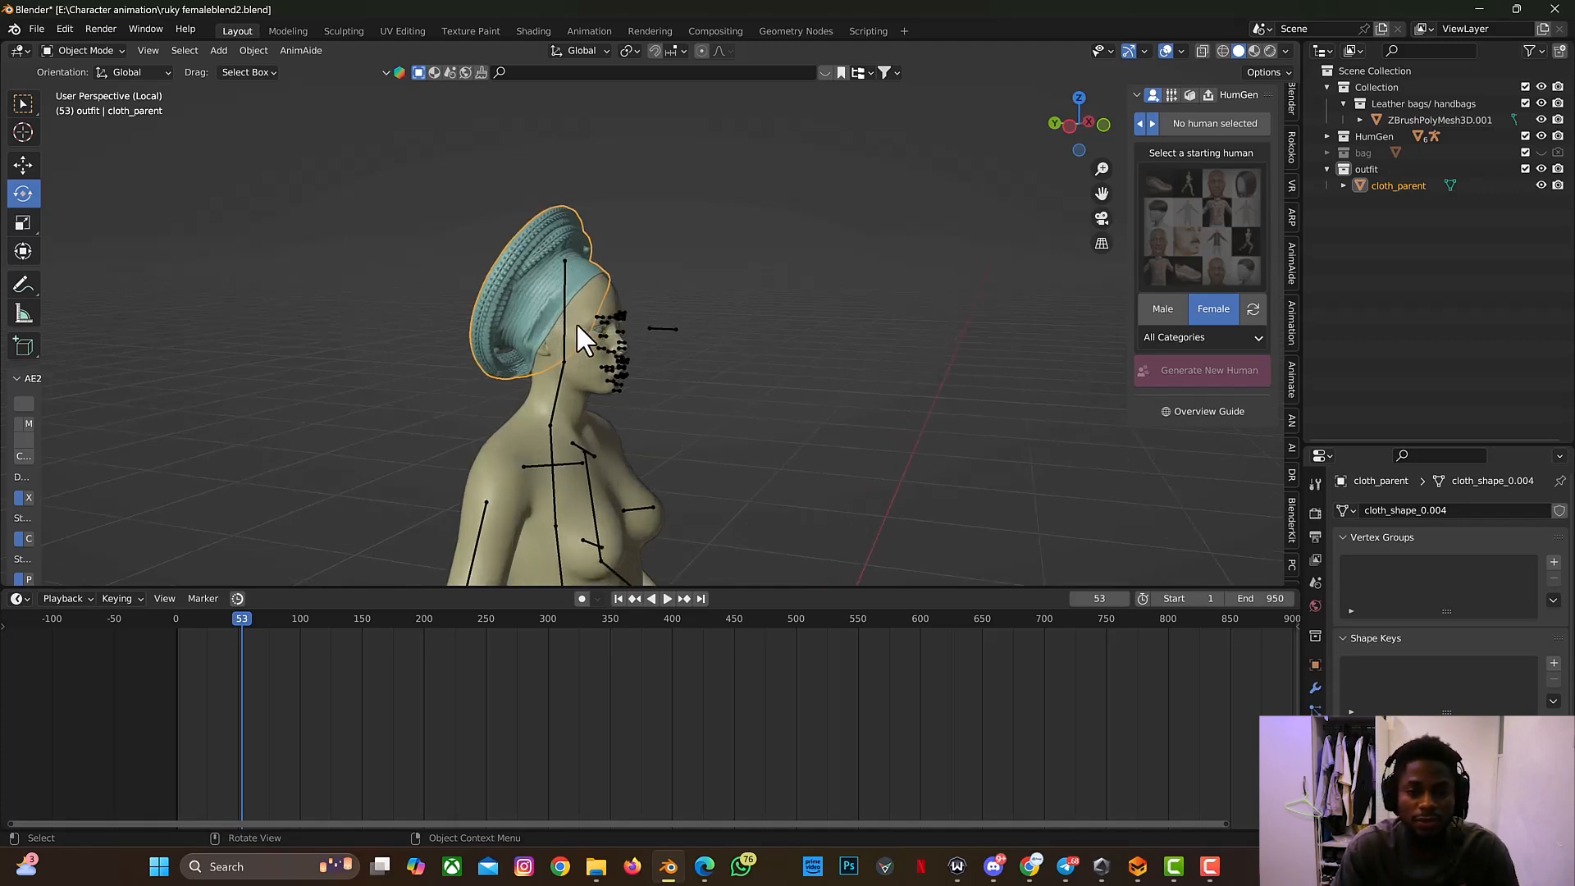
scroll(575, 322, up, 1)
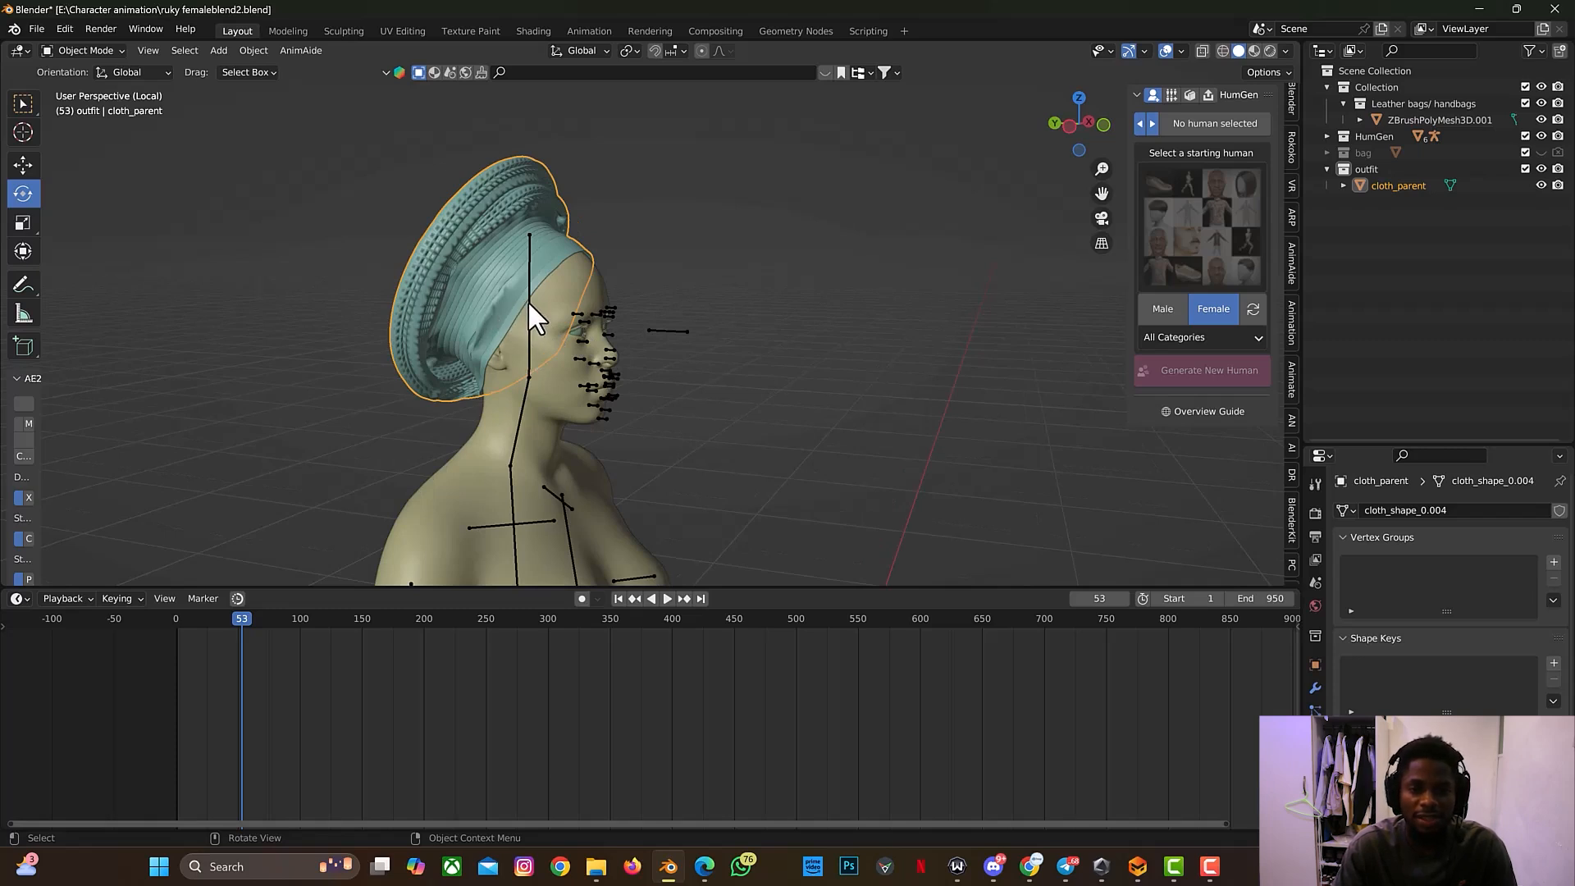
click(528, 301)
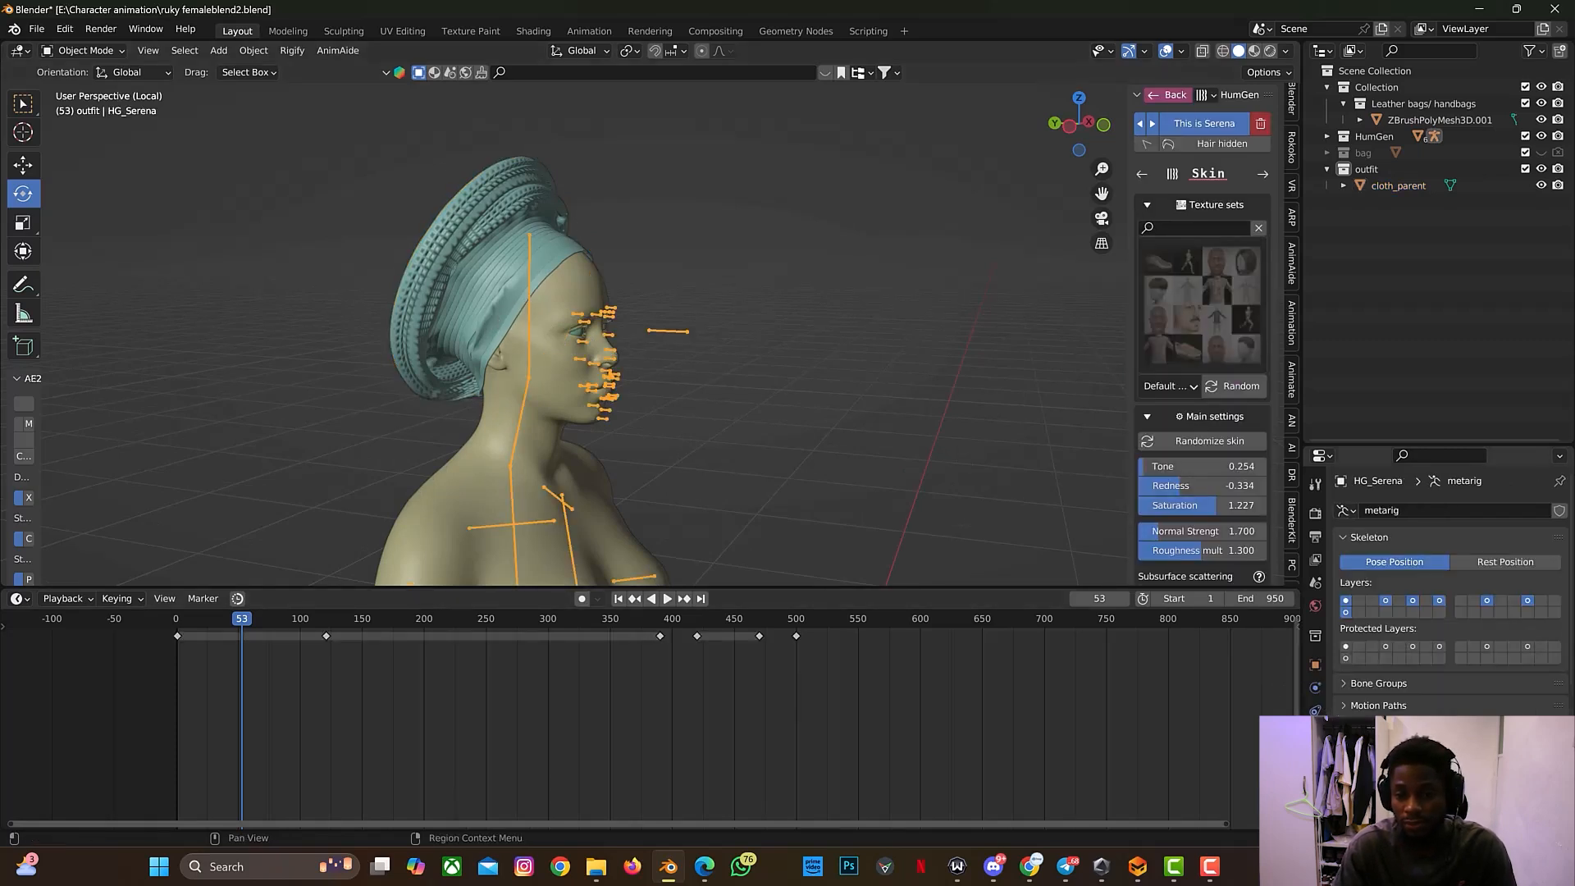
scroll(1447, 615, down, 2)
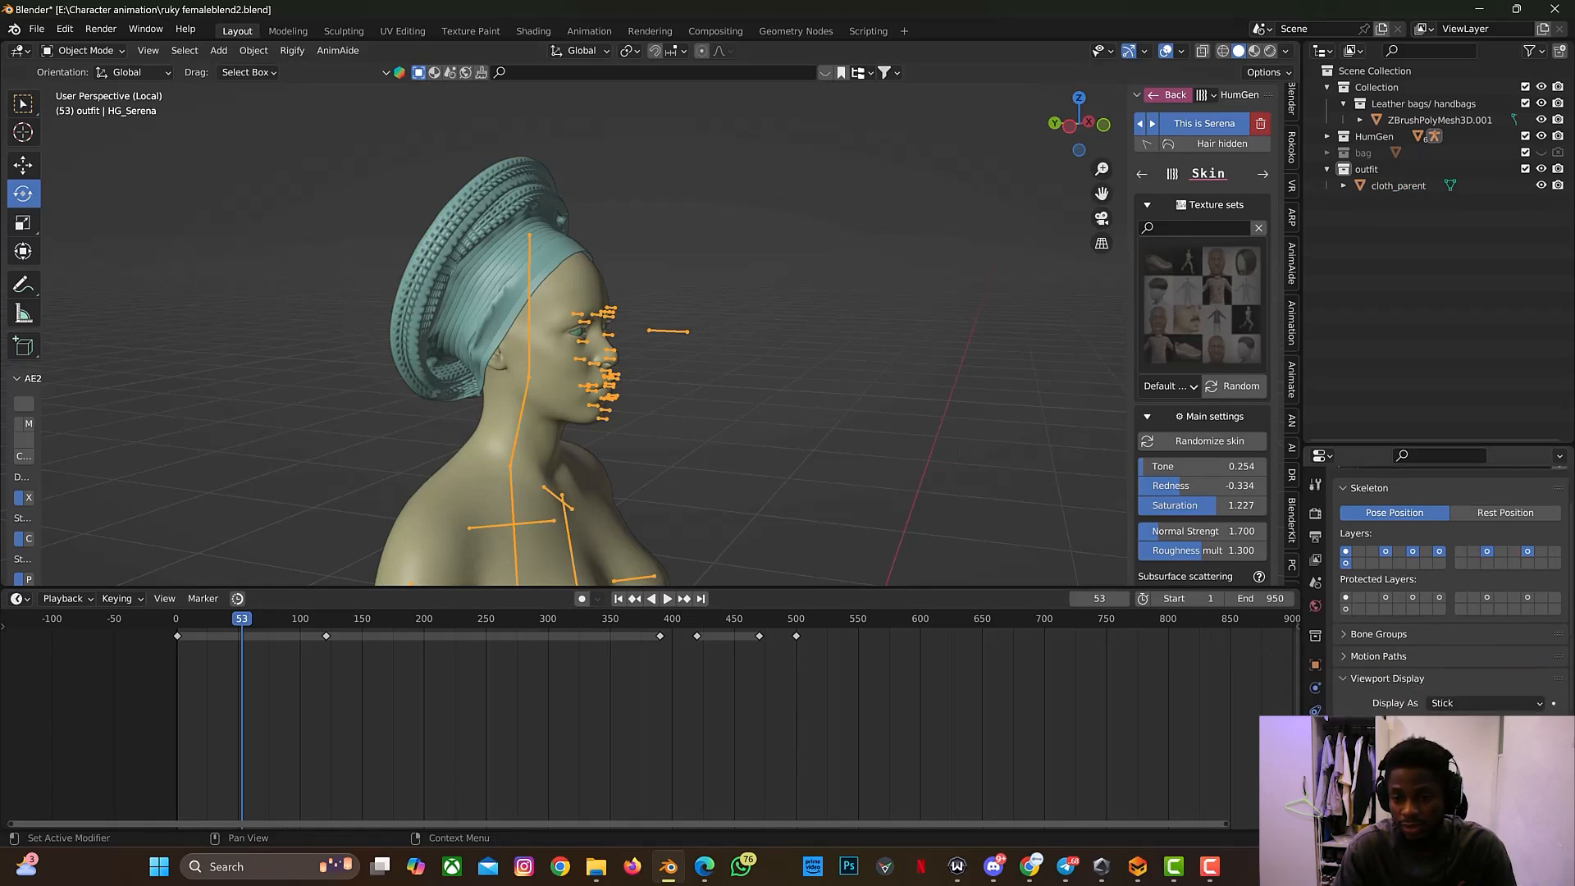
click(1466, 706)
click(1464, 744)
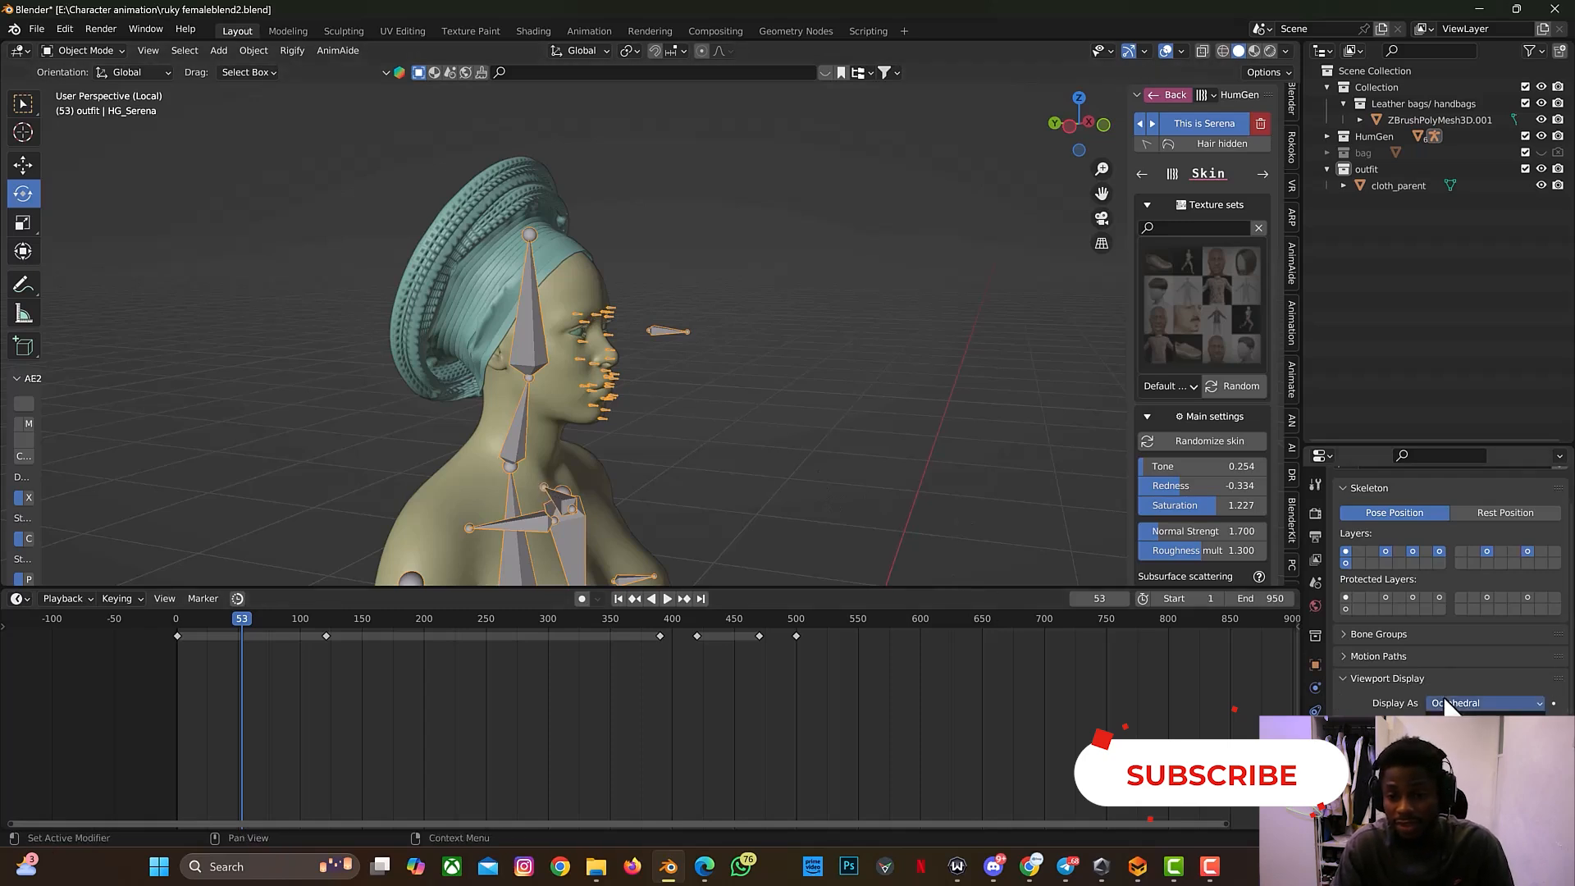
click(1464, 764)
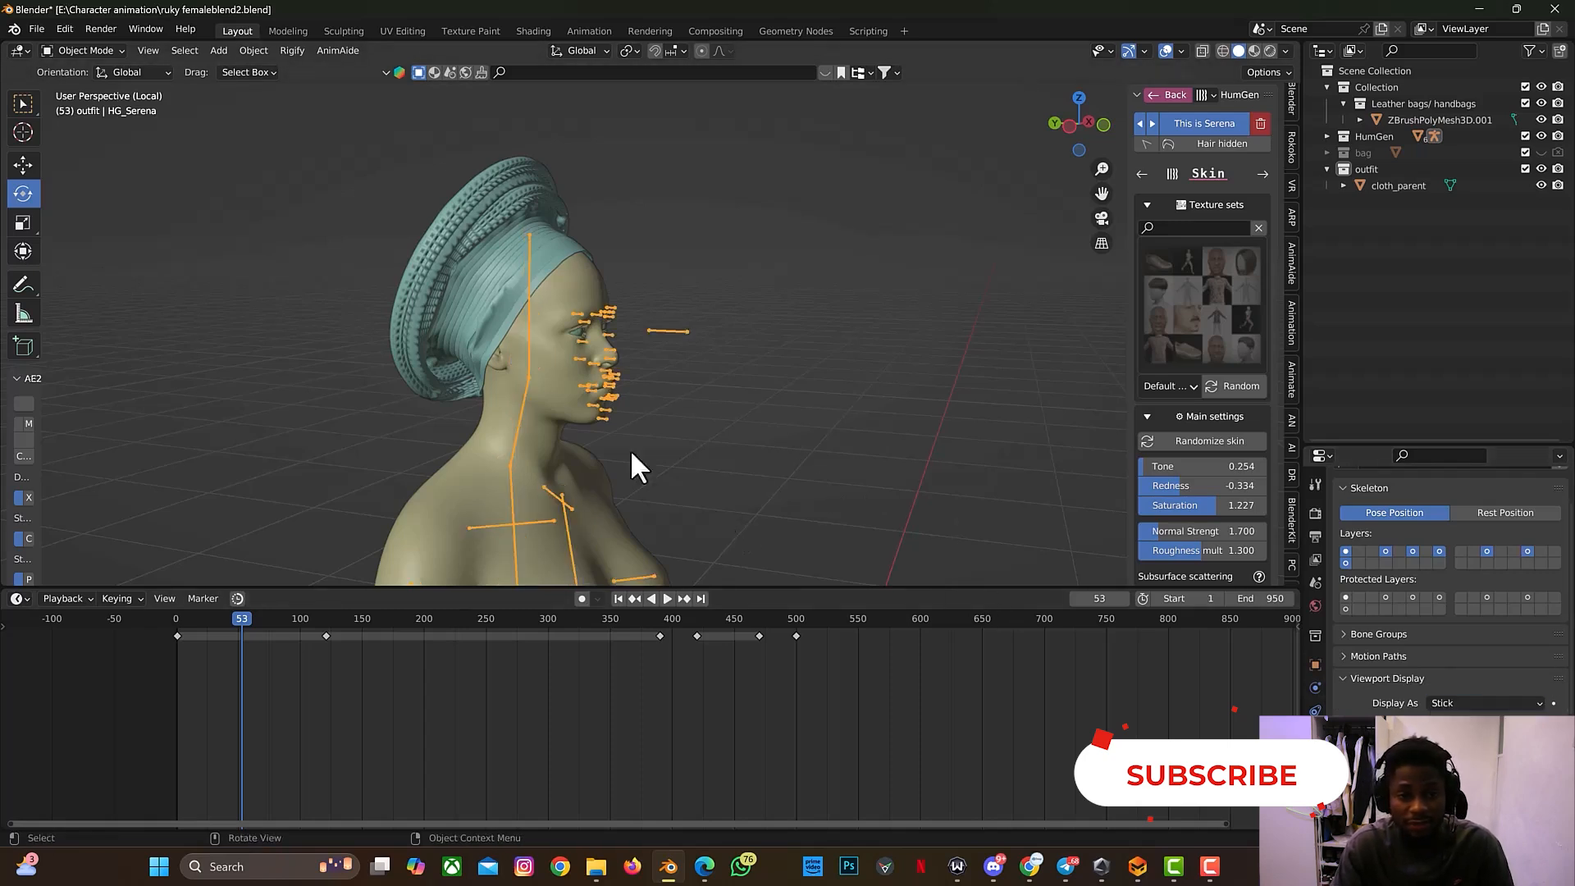
Step: Select the gele together with the armature, enter Pose Mode and make the head bone active
click(502, 315)
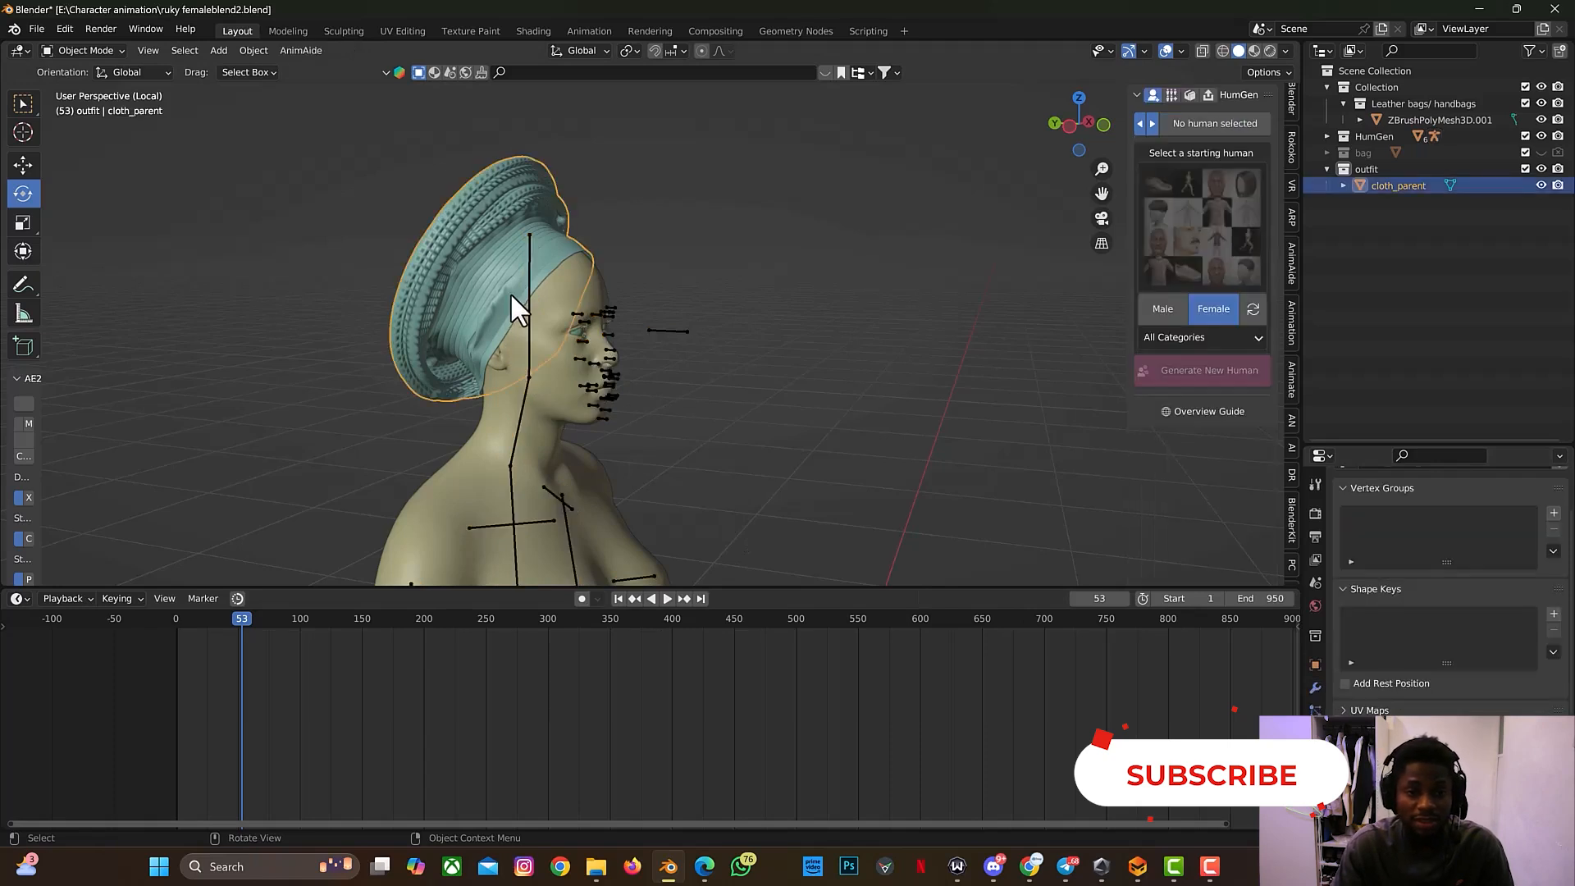
shift+click(529, 287)
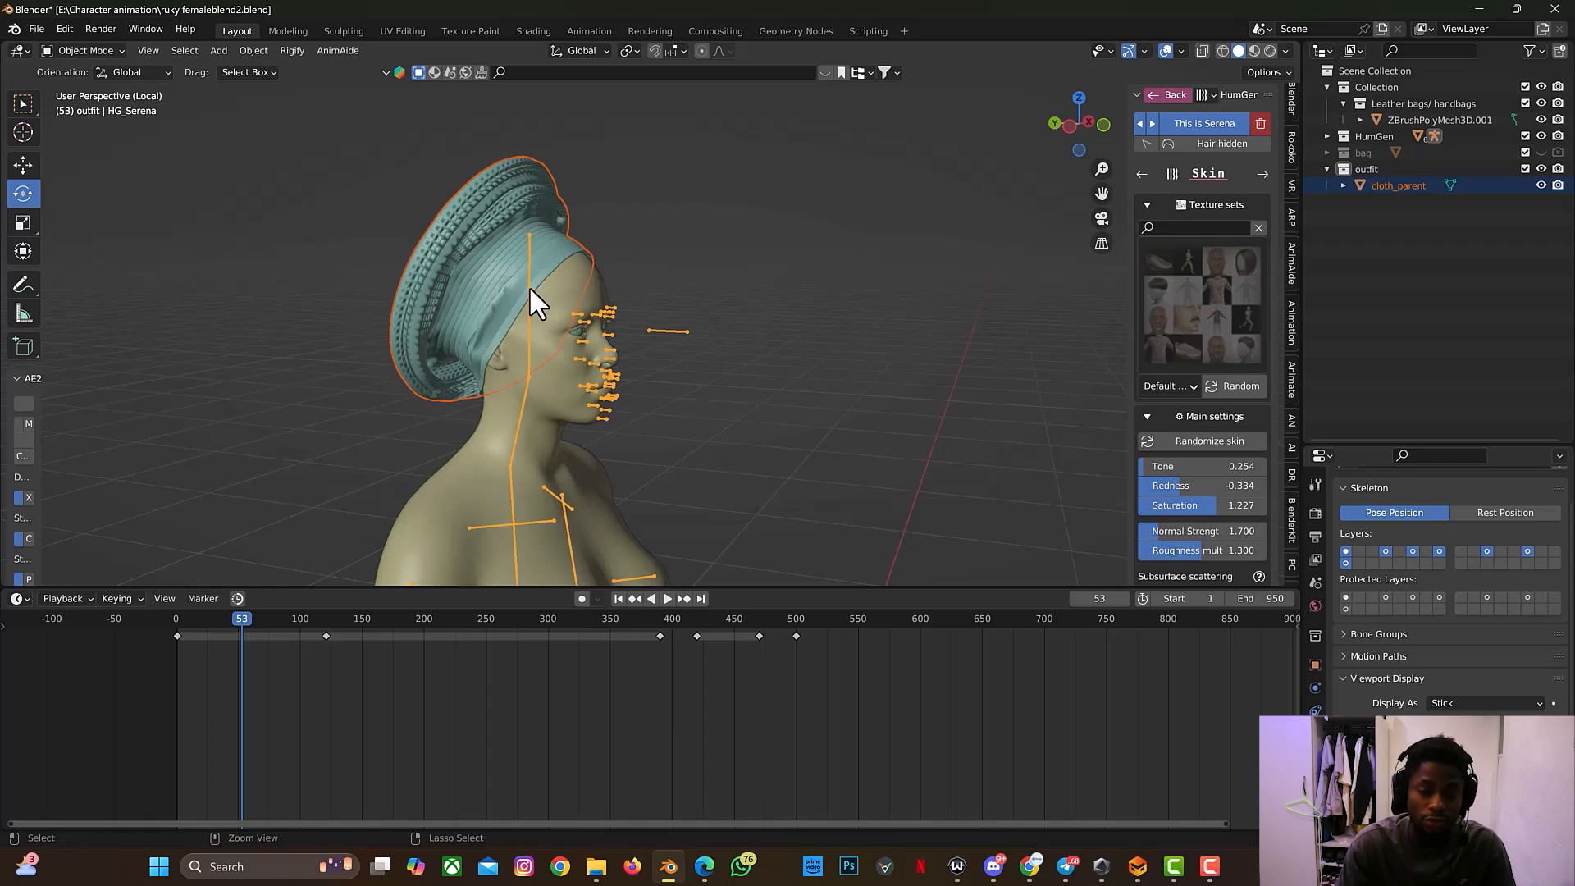
click(102, 52)
click(103, 105)
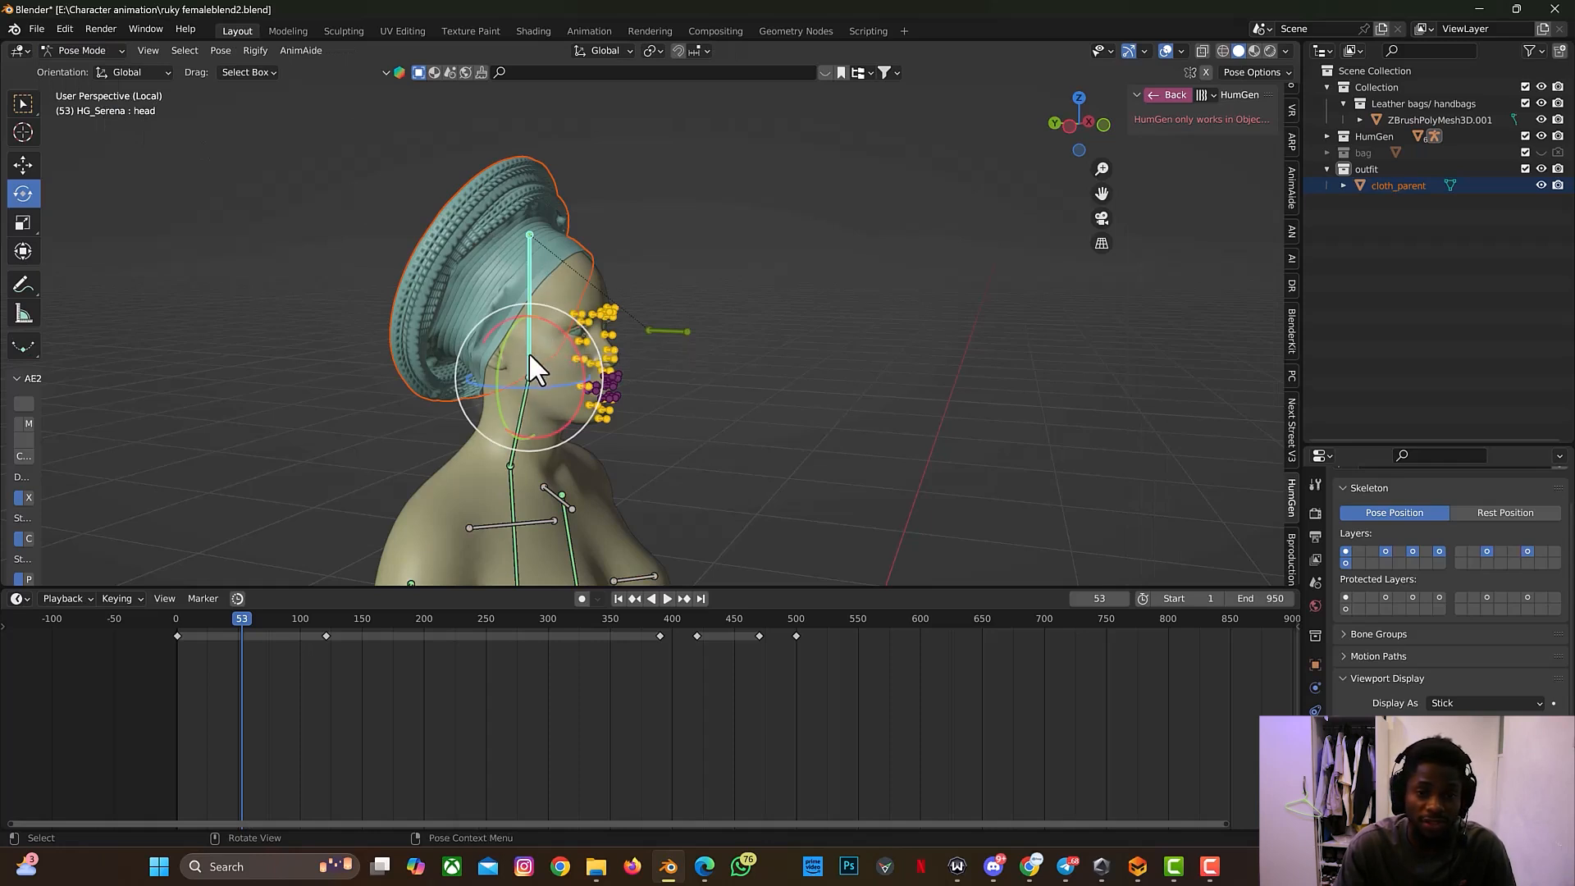
click(522, 404)
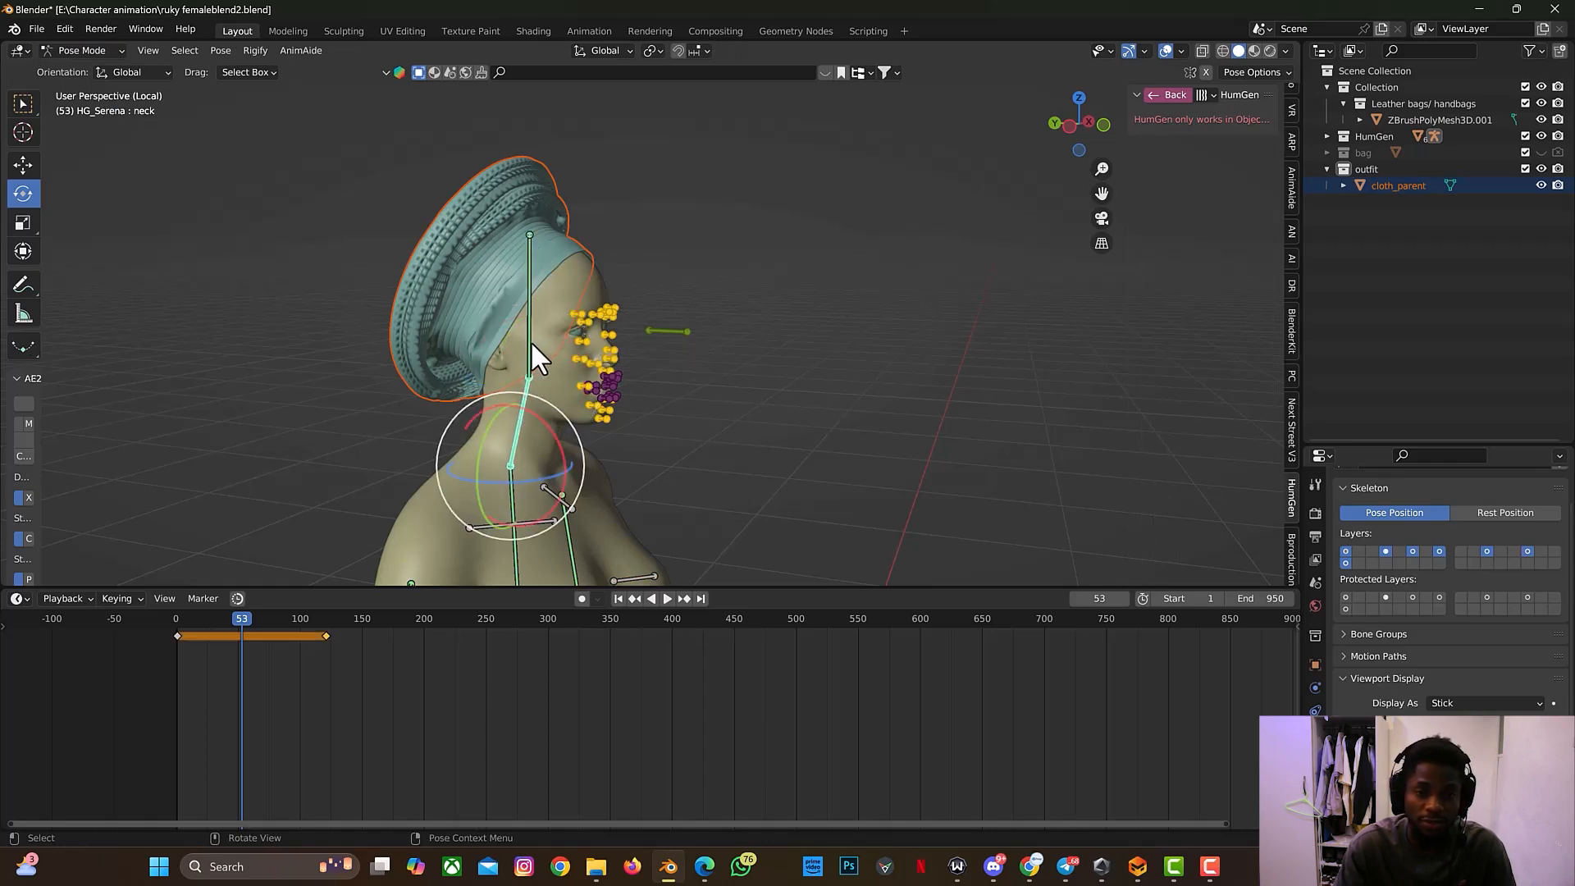
click(530, 341)
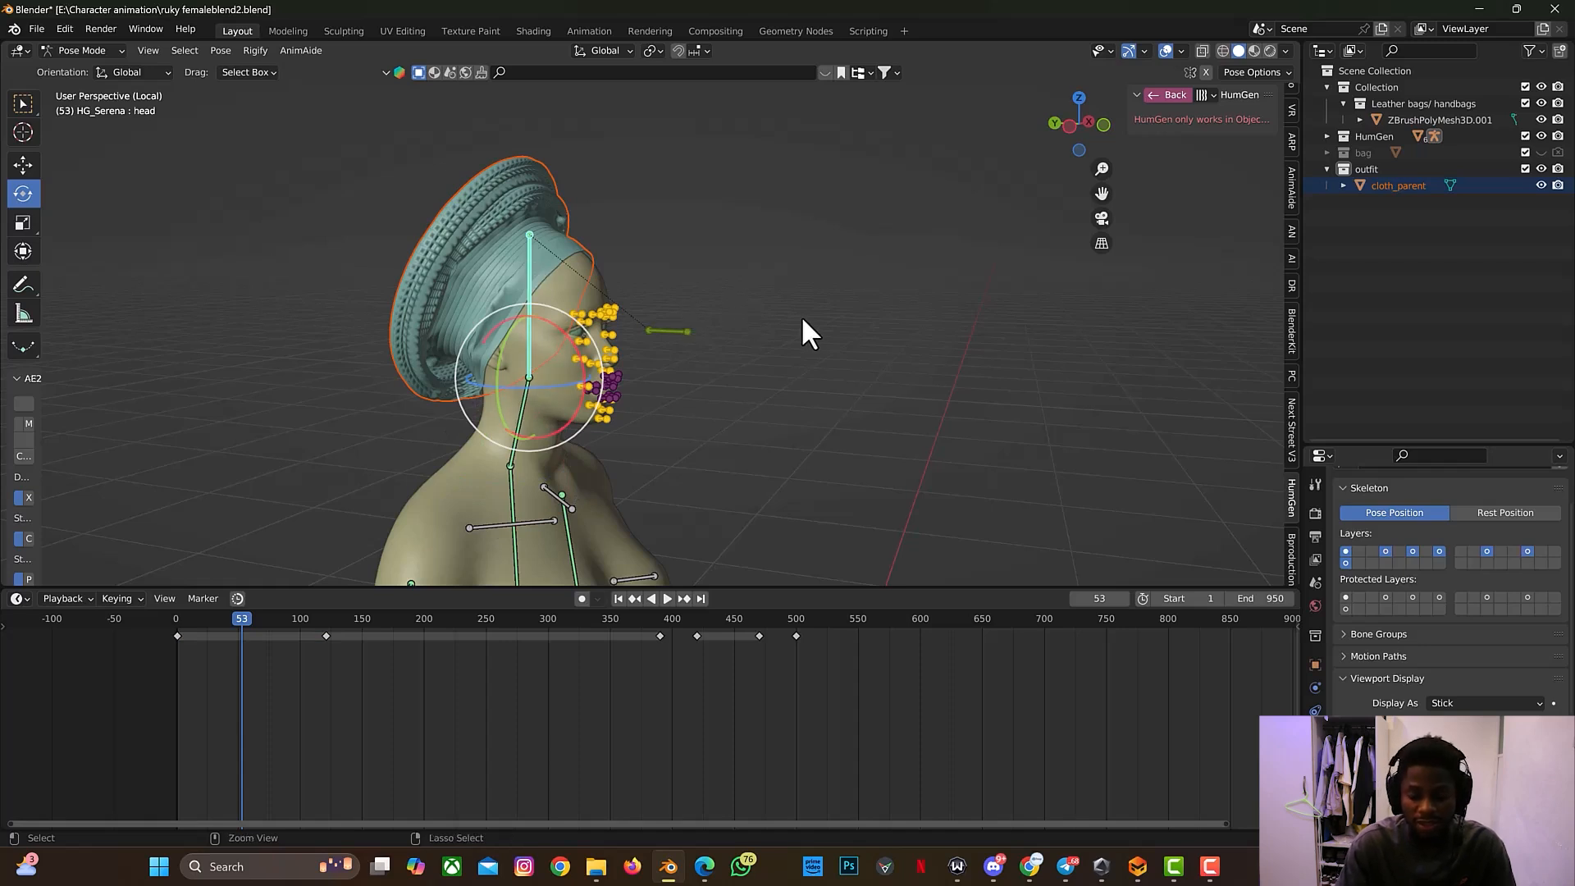
Step: Try parenting the gele to the head bone with the Bone option, test it in playback, and undo the parenting
key(ctrl+p)
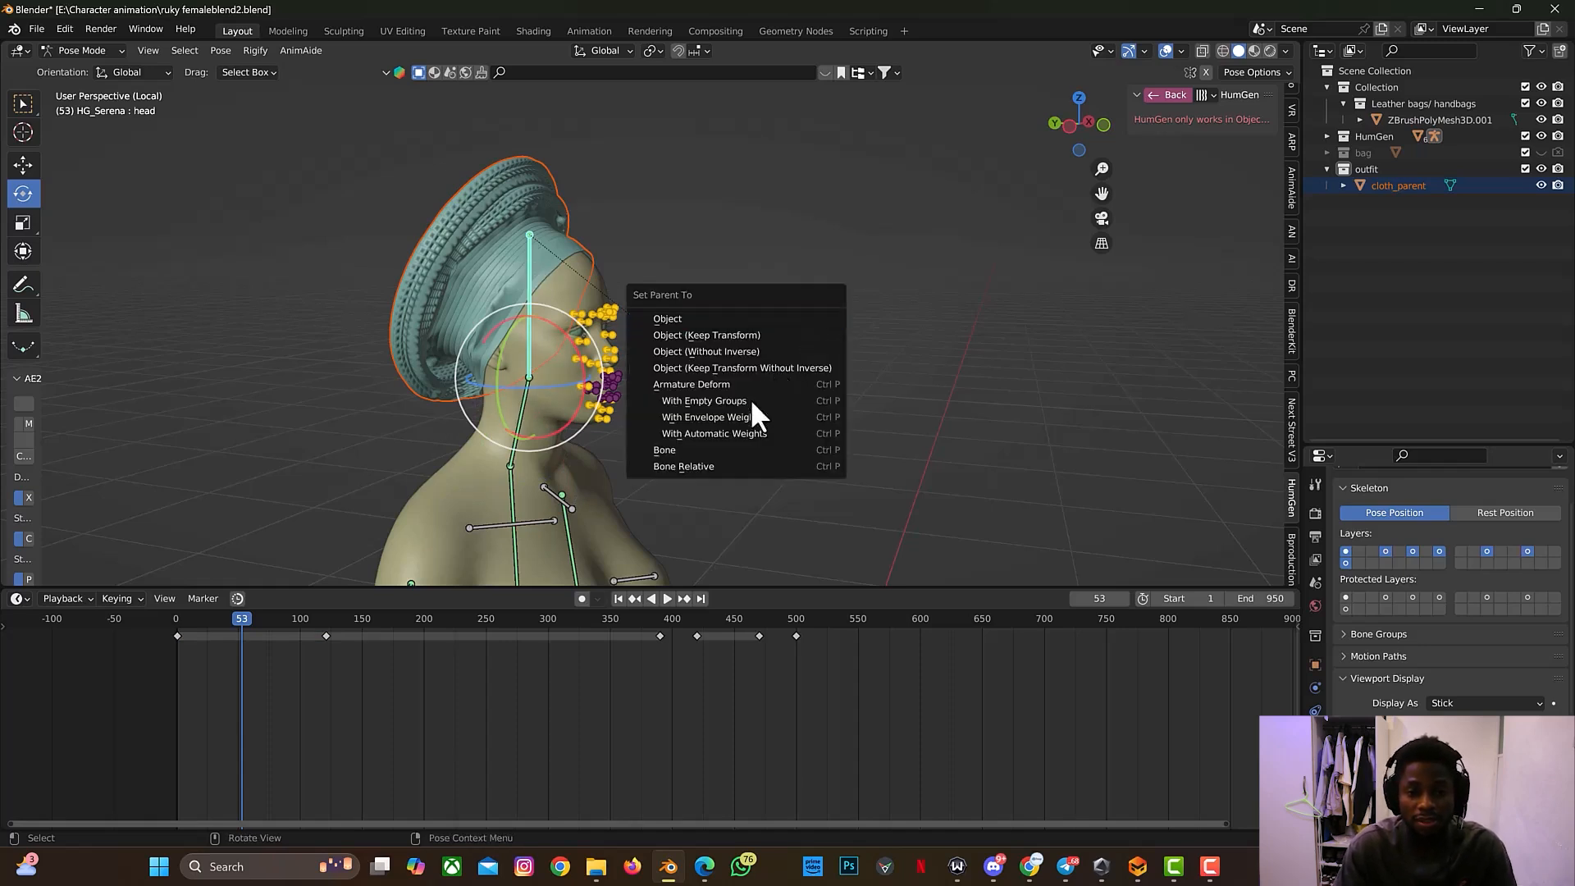
click(720, 450)
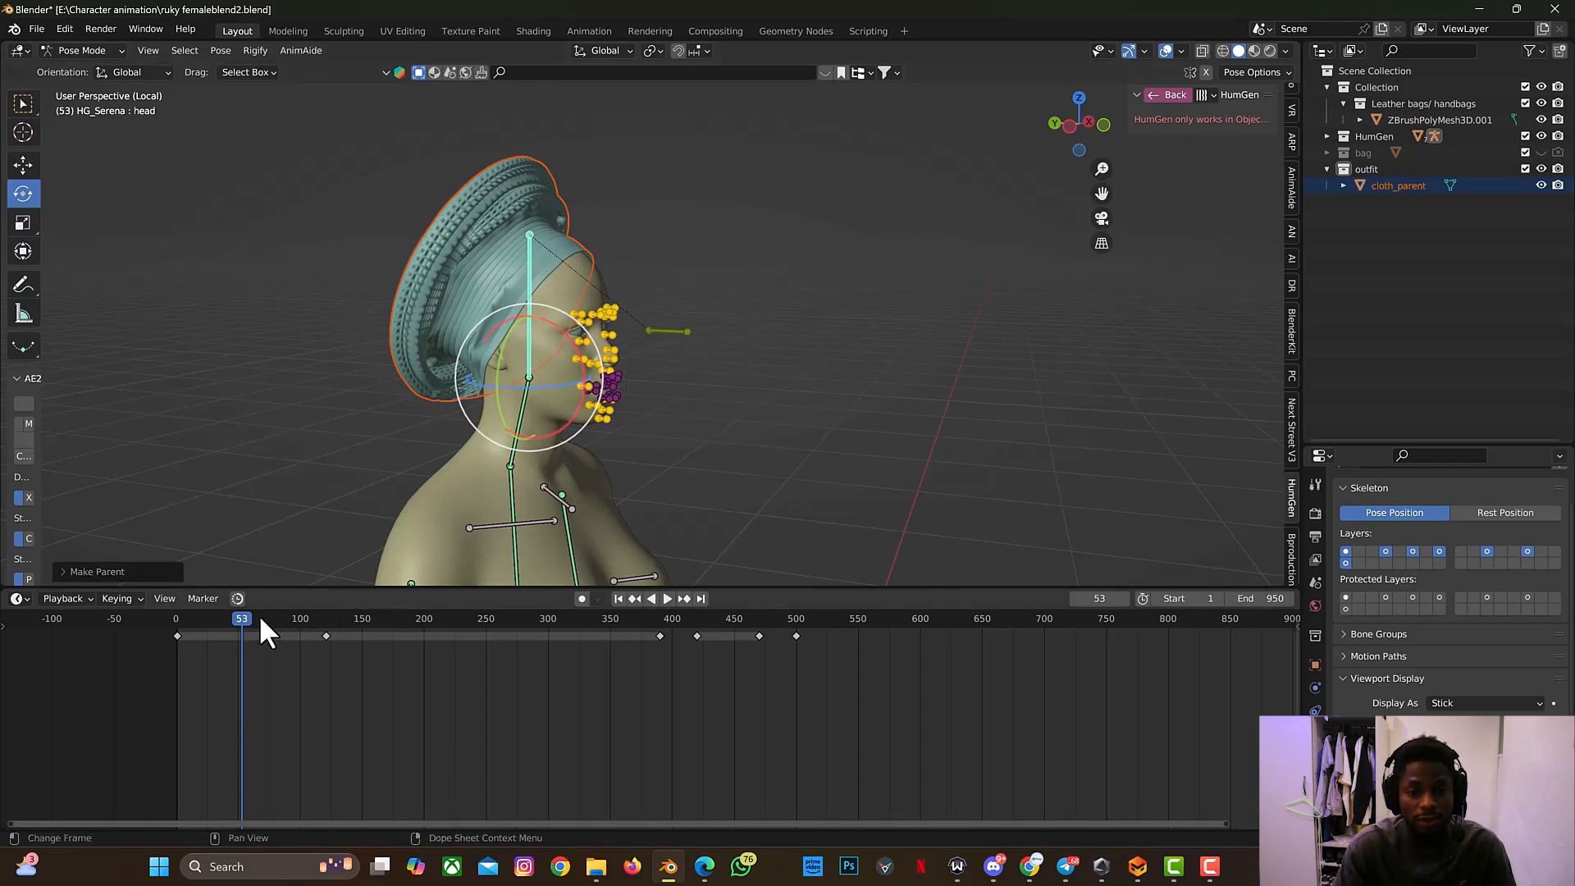
key(space)
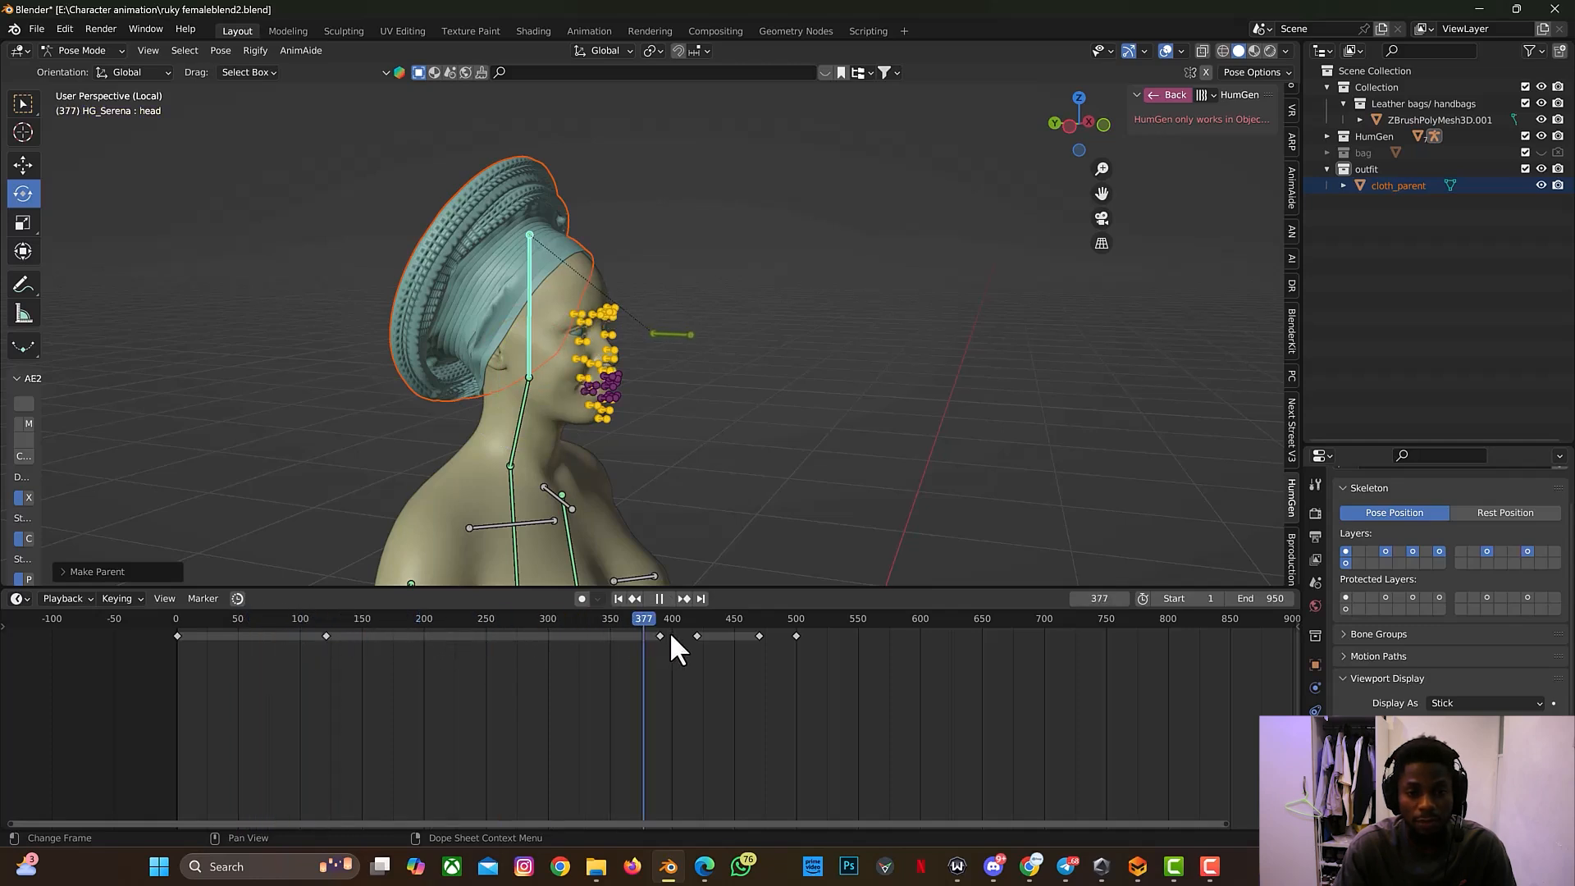
drag(705, 633, 841, 627)
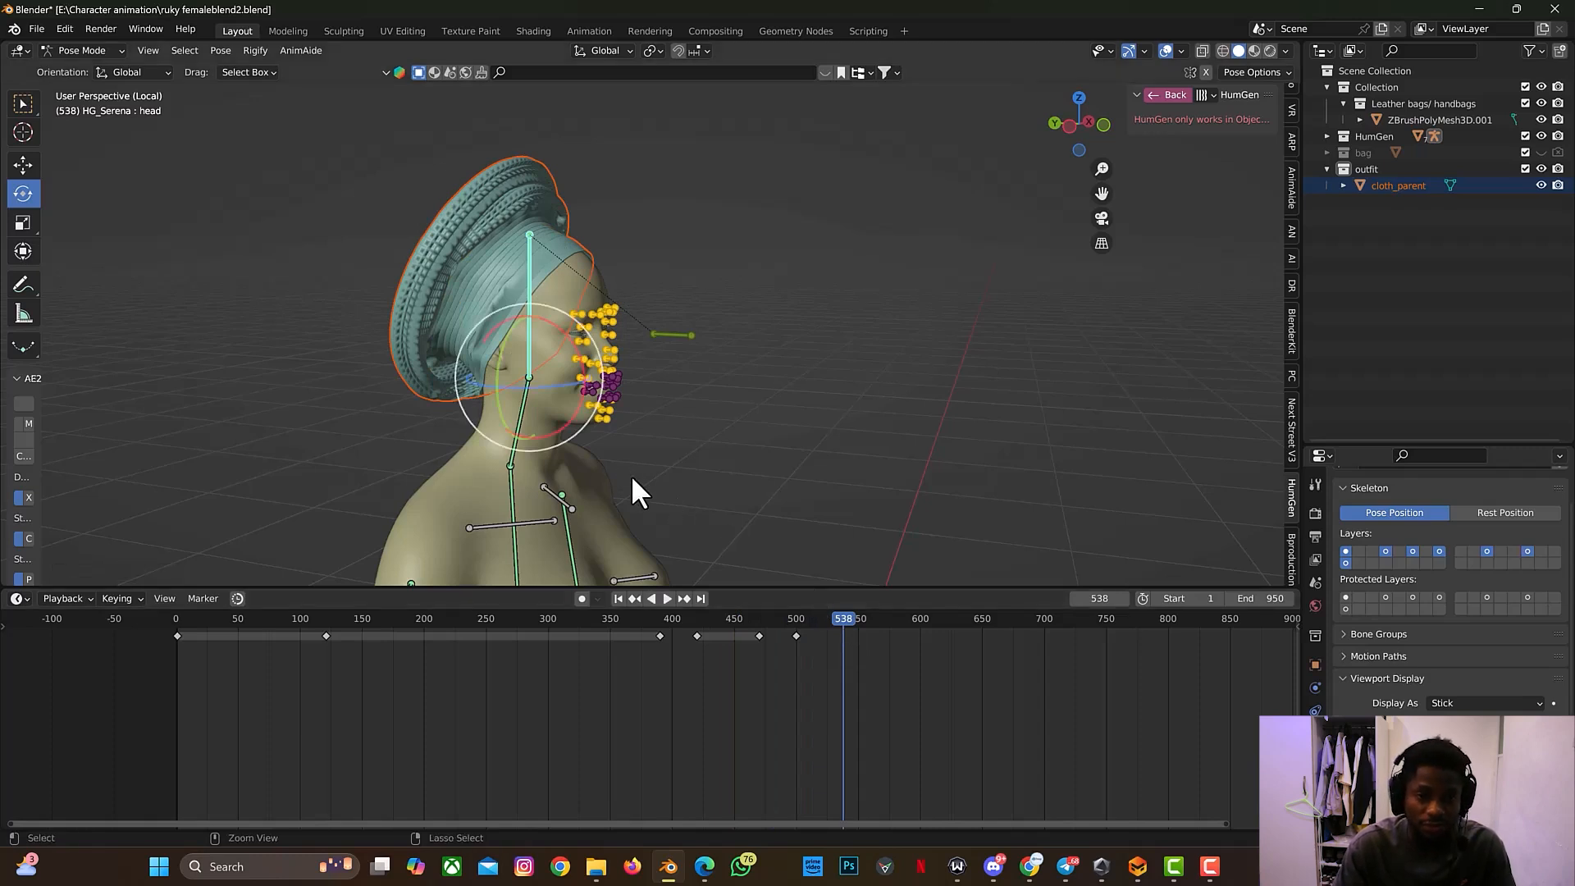
key(ctrl+z)
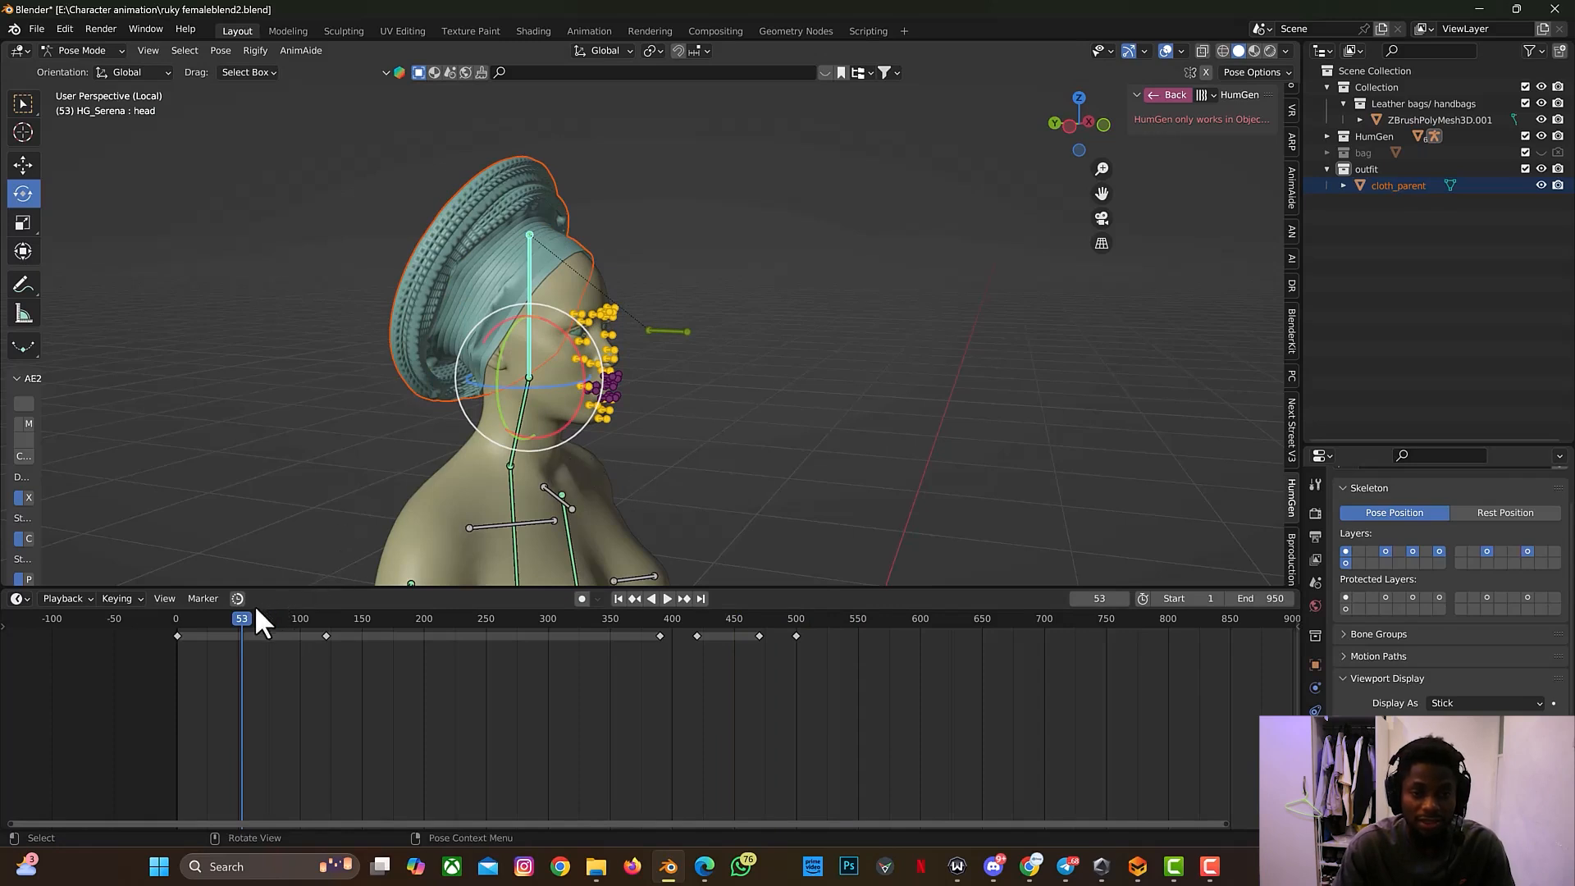
Step: Play and scrub the animation through the head turn around frame 429 to check the unparented gele against the head
key(space)
drag(369, 610, 705, 617)
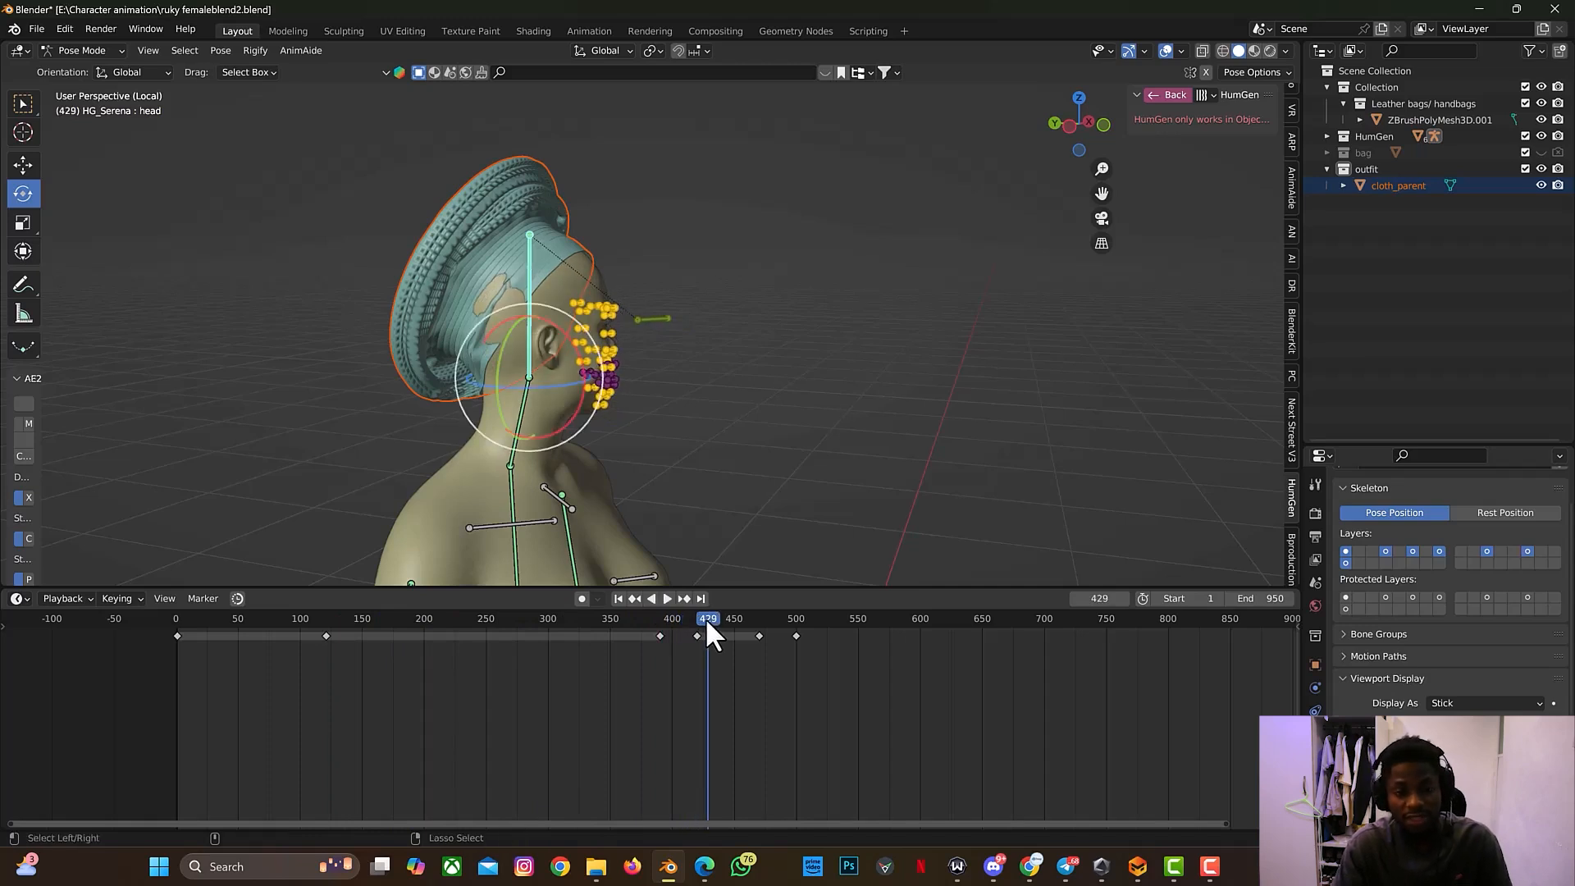
drag(705, 614, 428, 652)
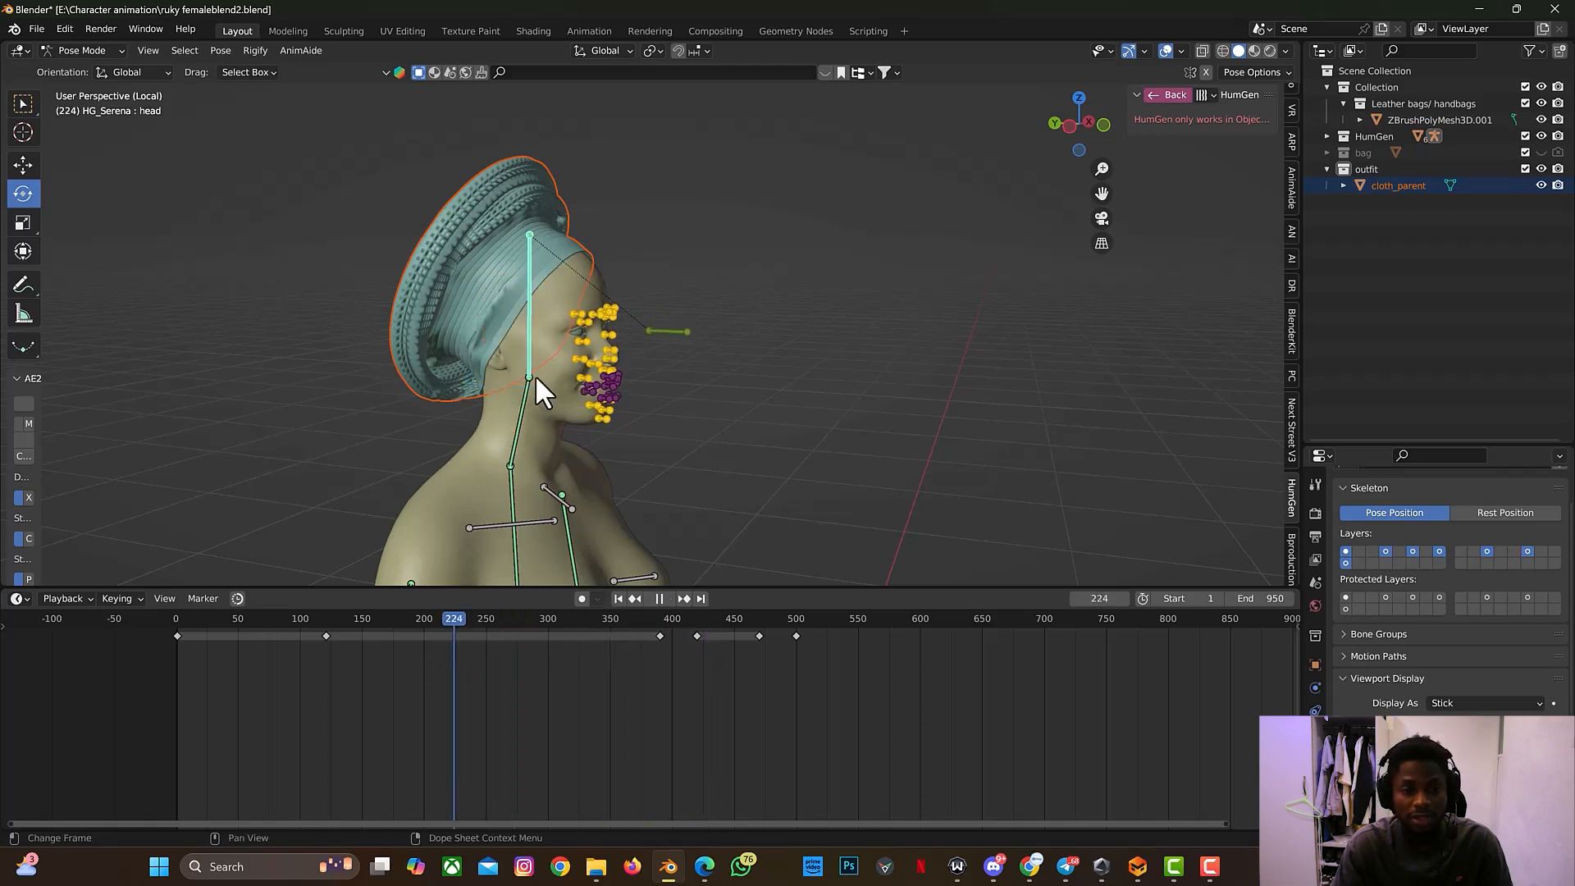
Step: Parent the gele to the head bone with the Bone option and check the head turn by scrubbing and playing the animation
key(ctrl+p)
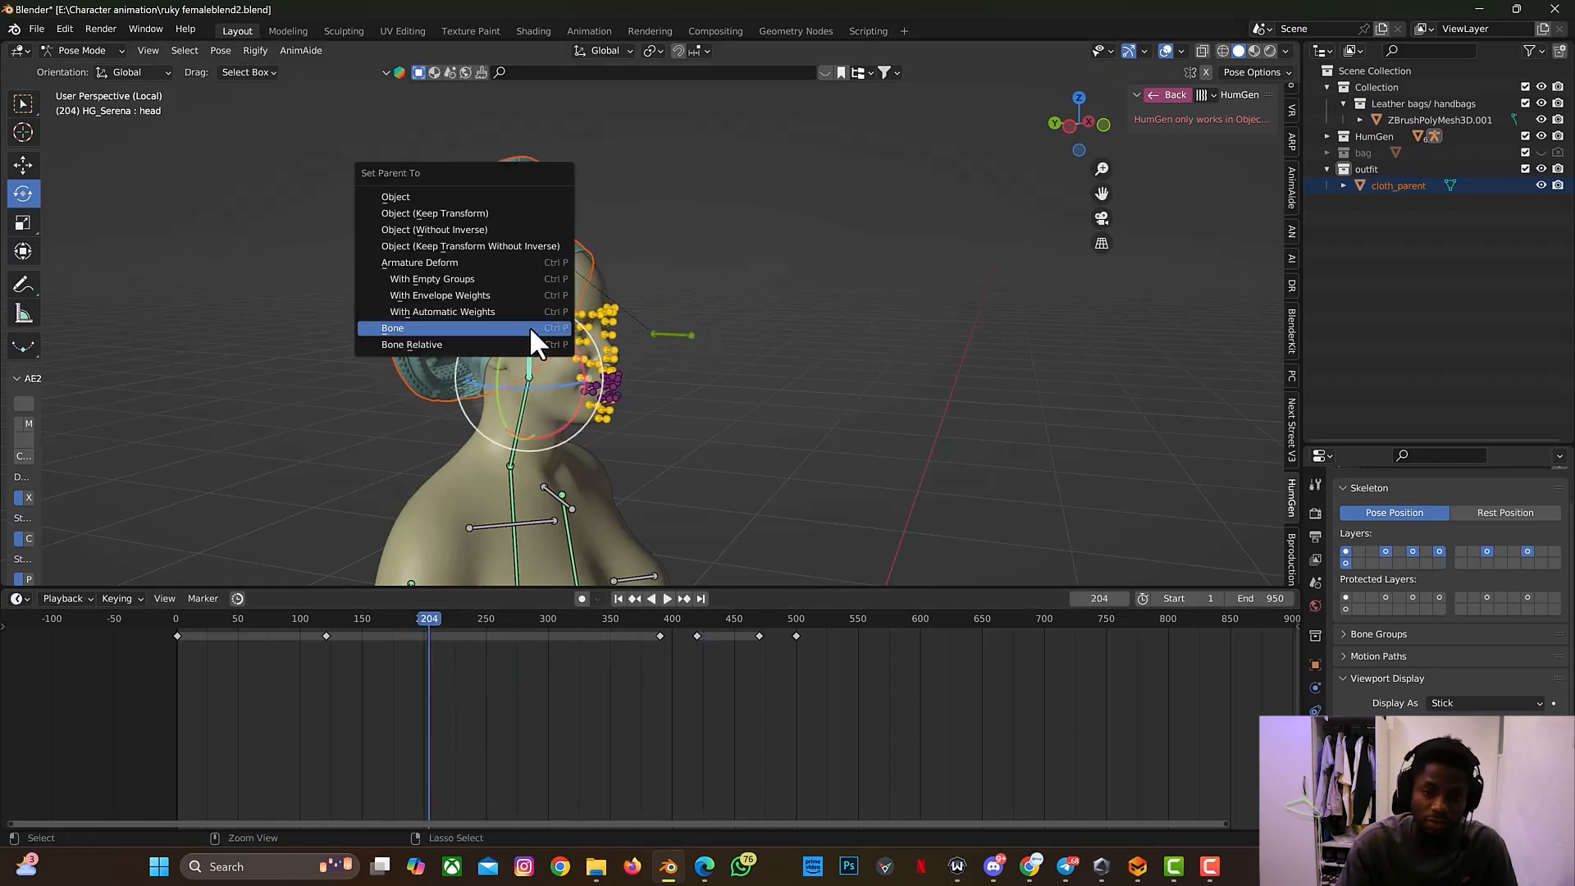
click(530, 327)
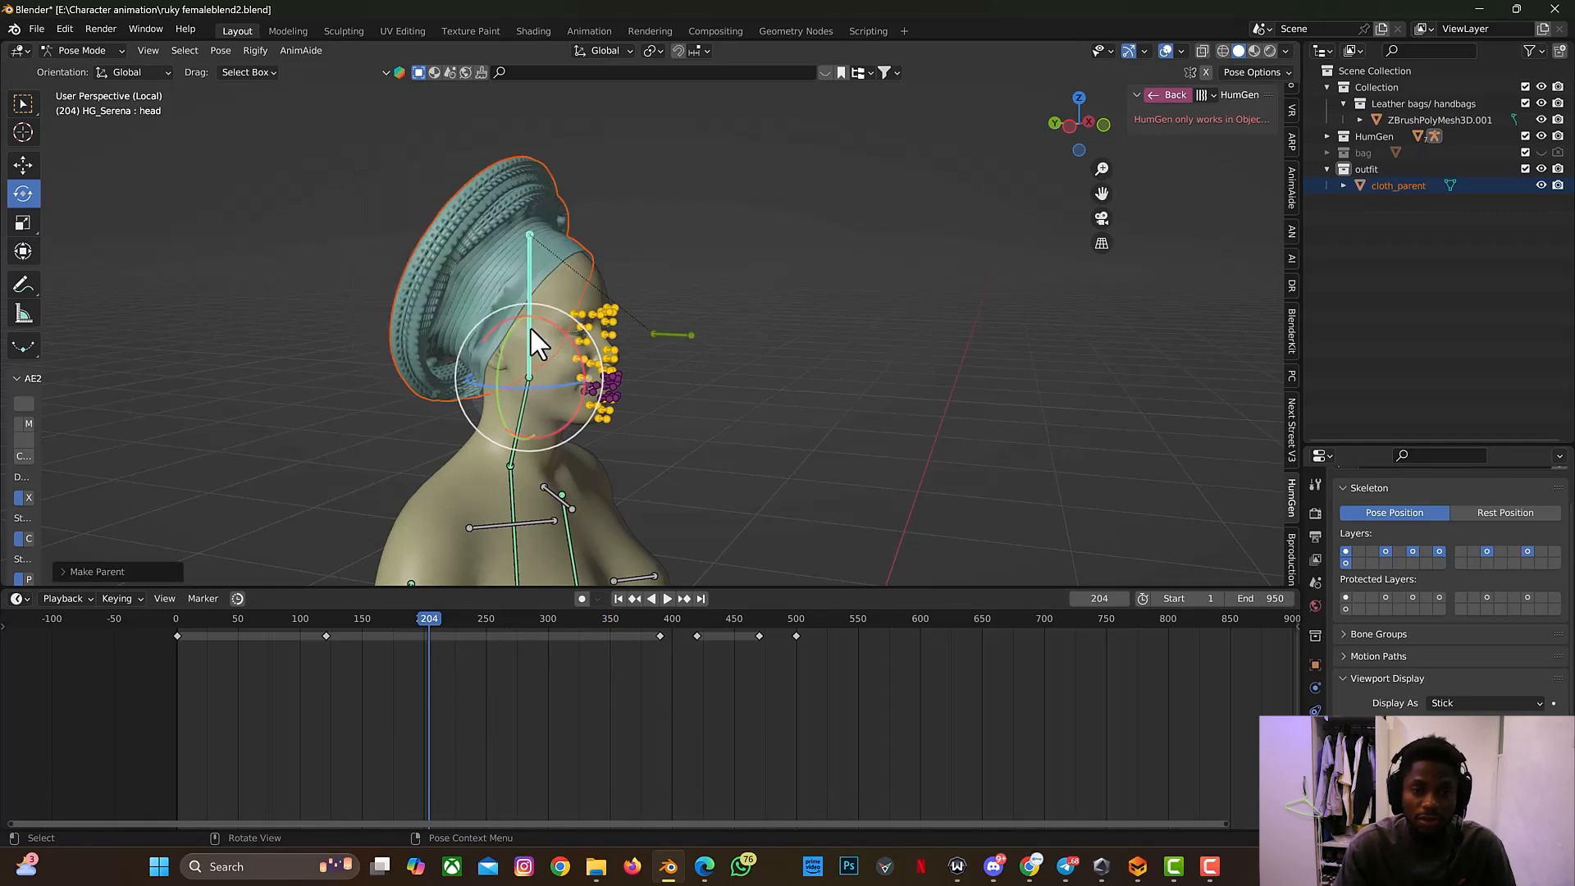
drag(487, 620, 750, 623)
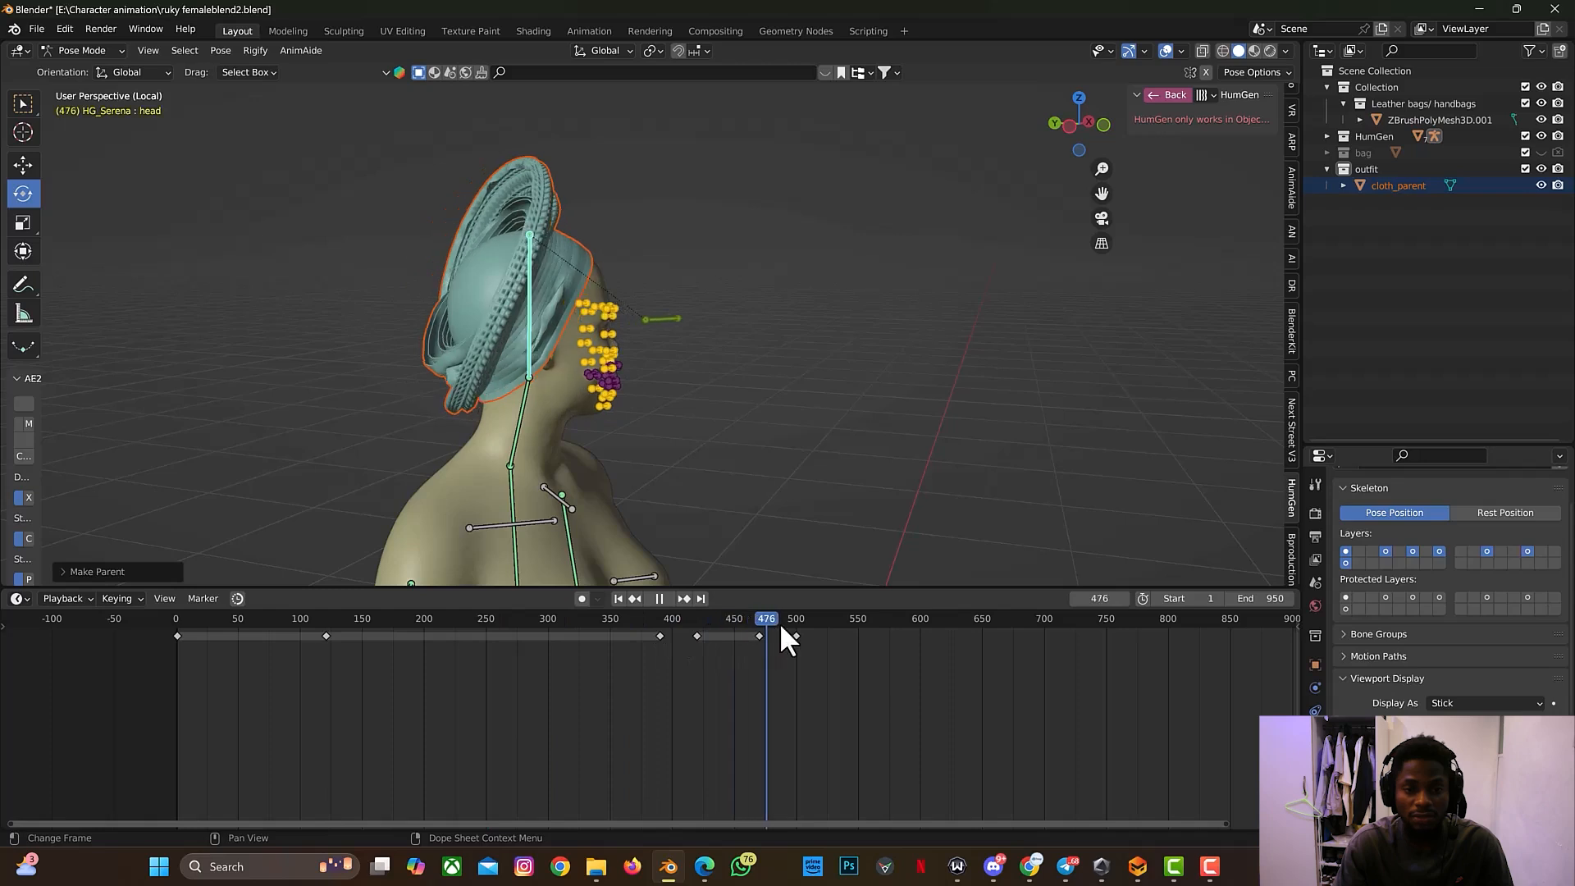
key(space)
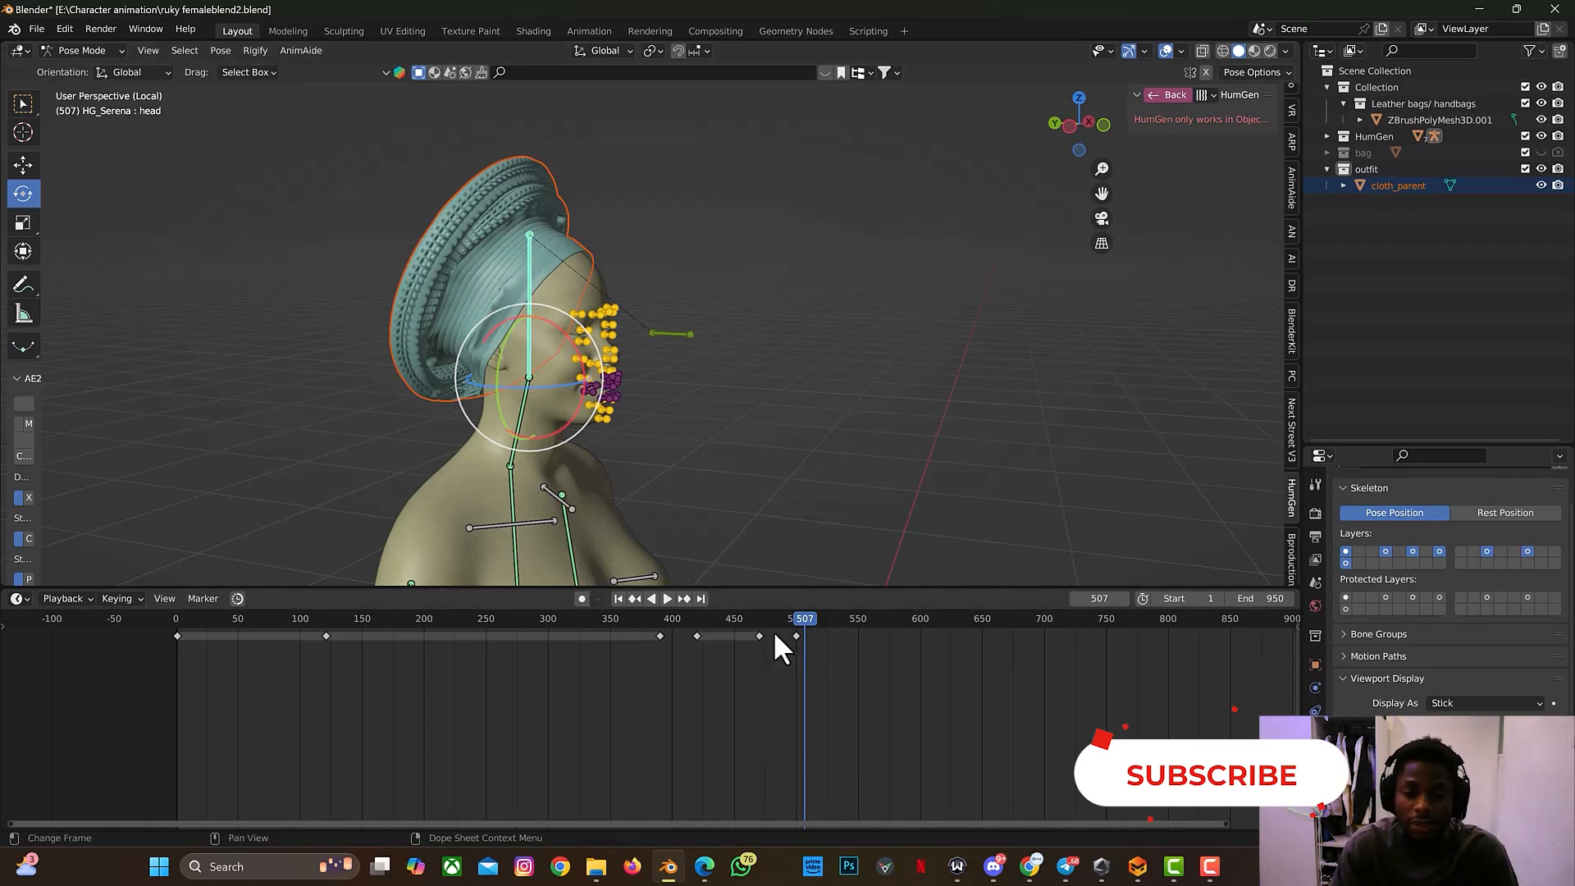
Step: Import the simulated garment file cloth.abc from the female bag folder as Alembic
drag(1101, 193, 730, 357)
scroll(721, 356, down, 5)
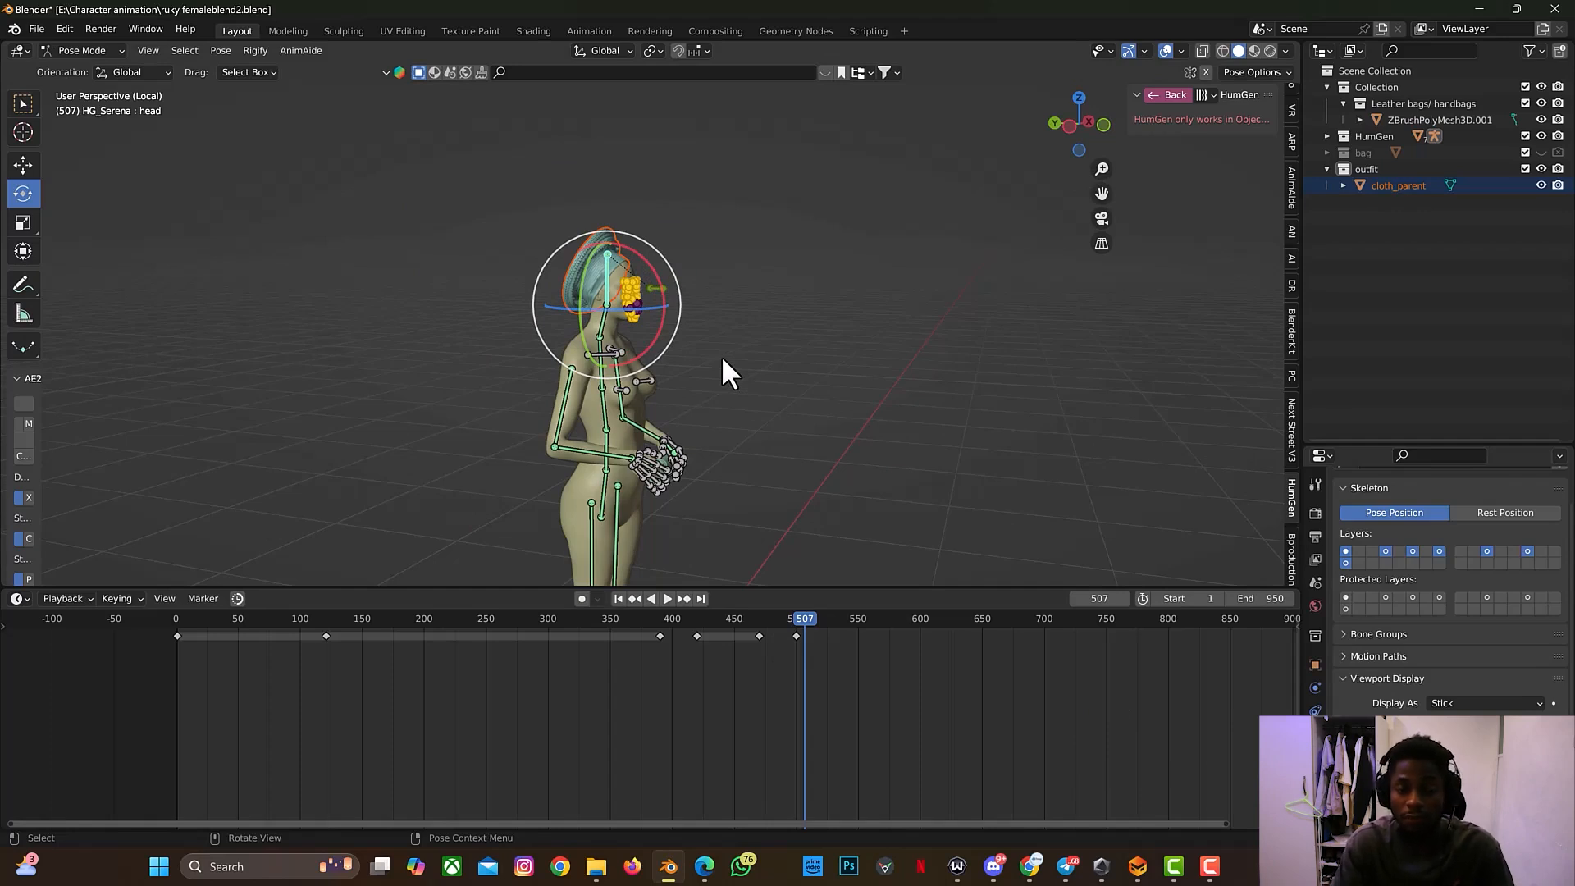
click(36, 29)
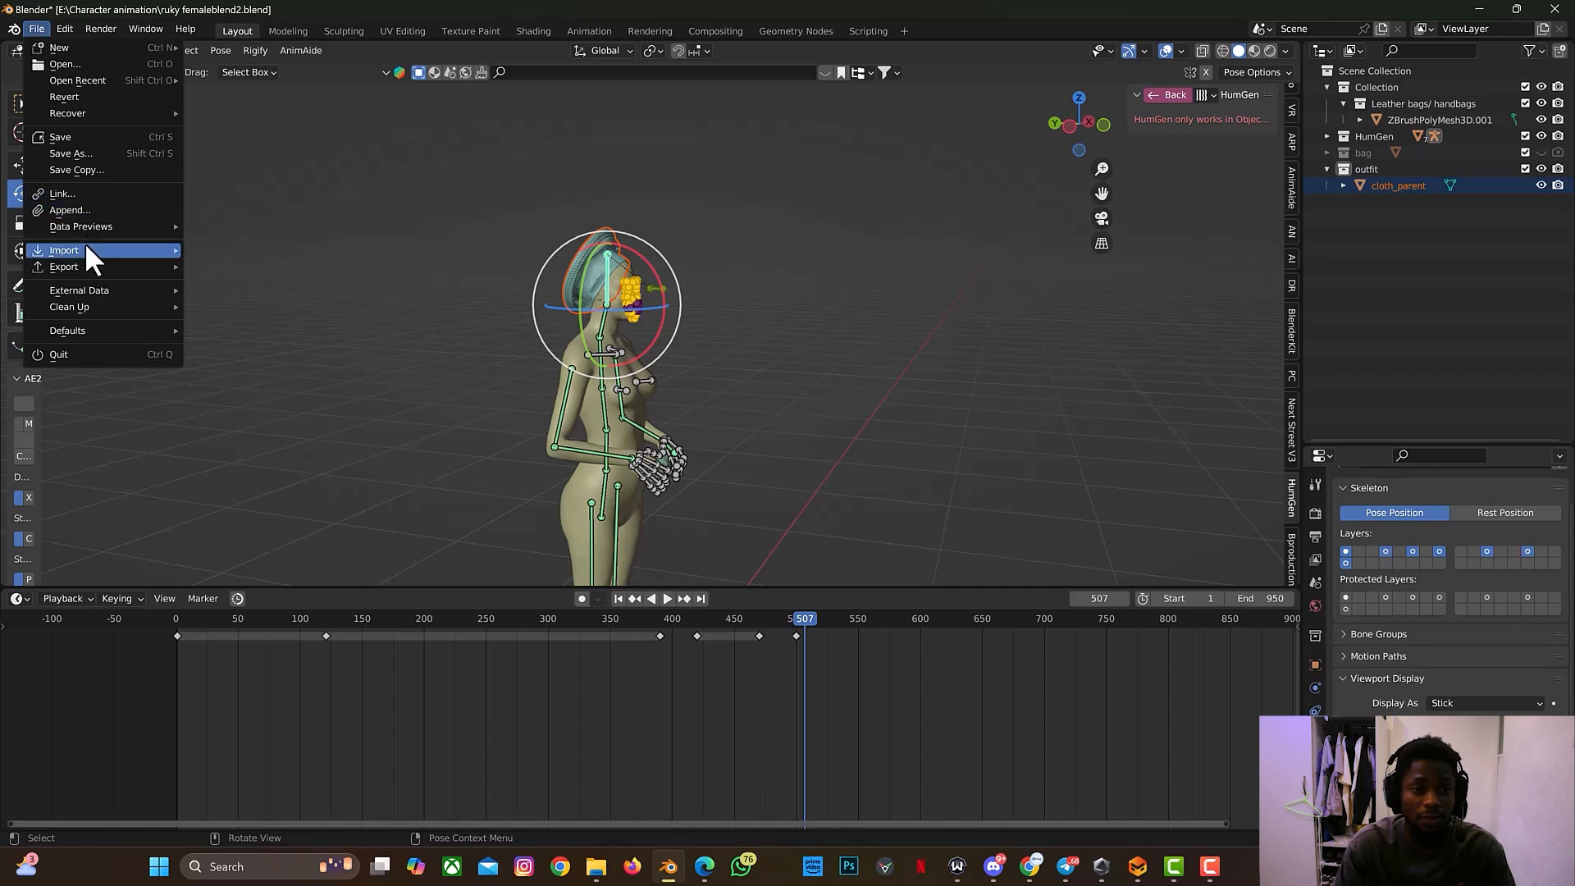
mouse_move(160, 260)
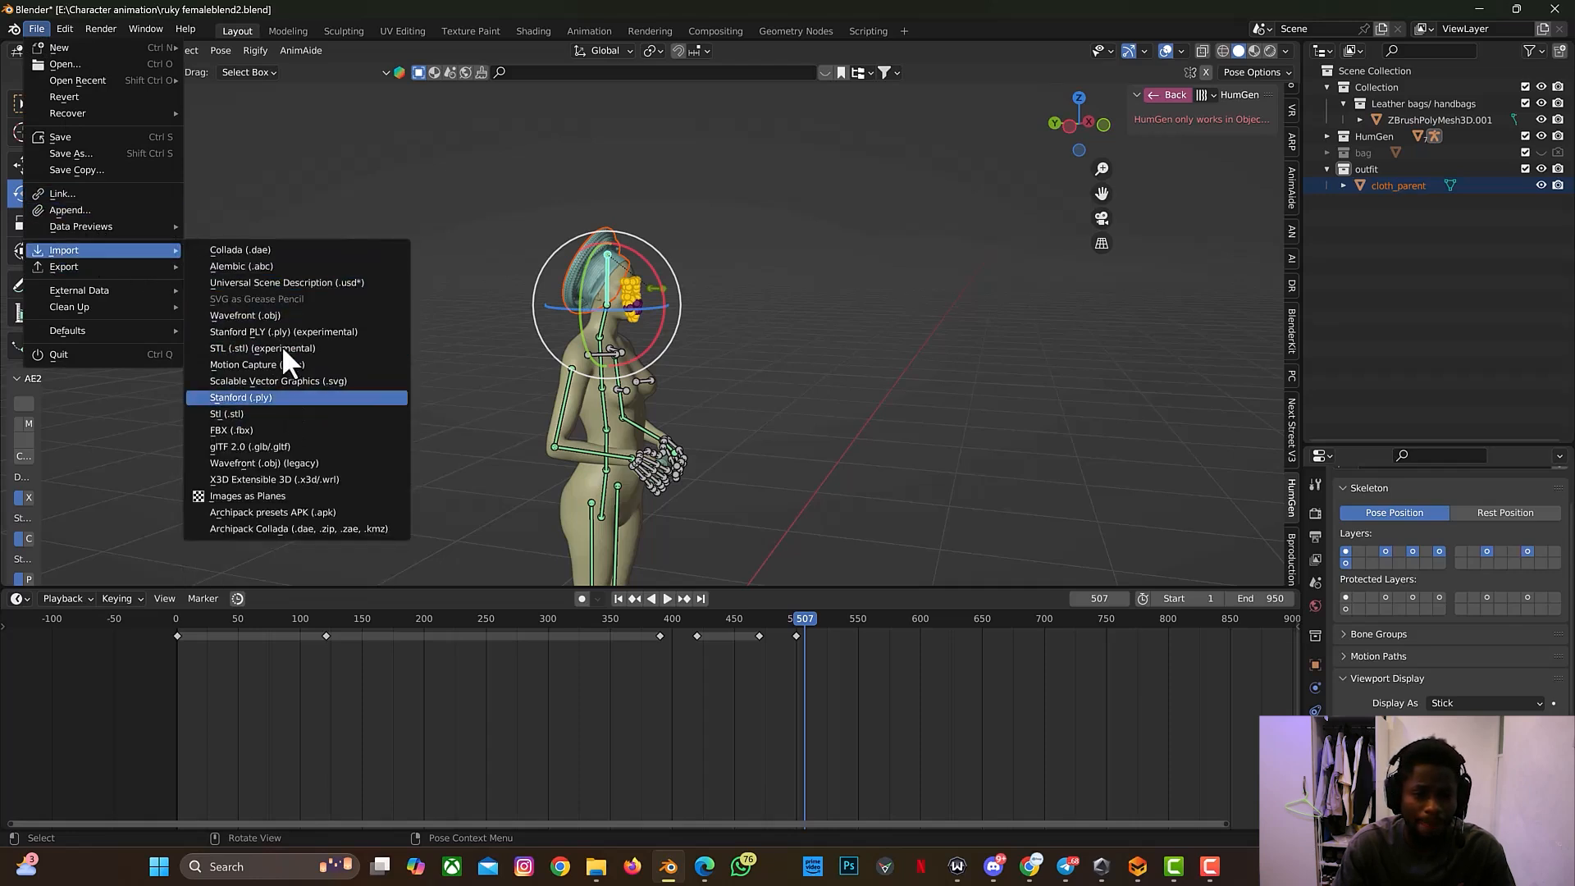
click(277, 264)
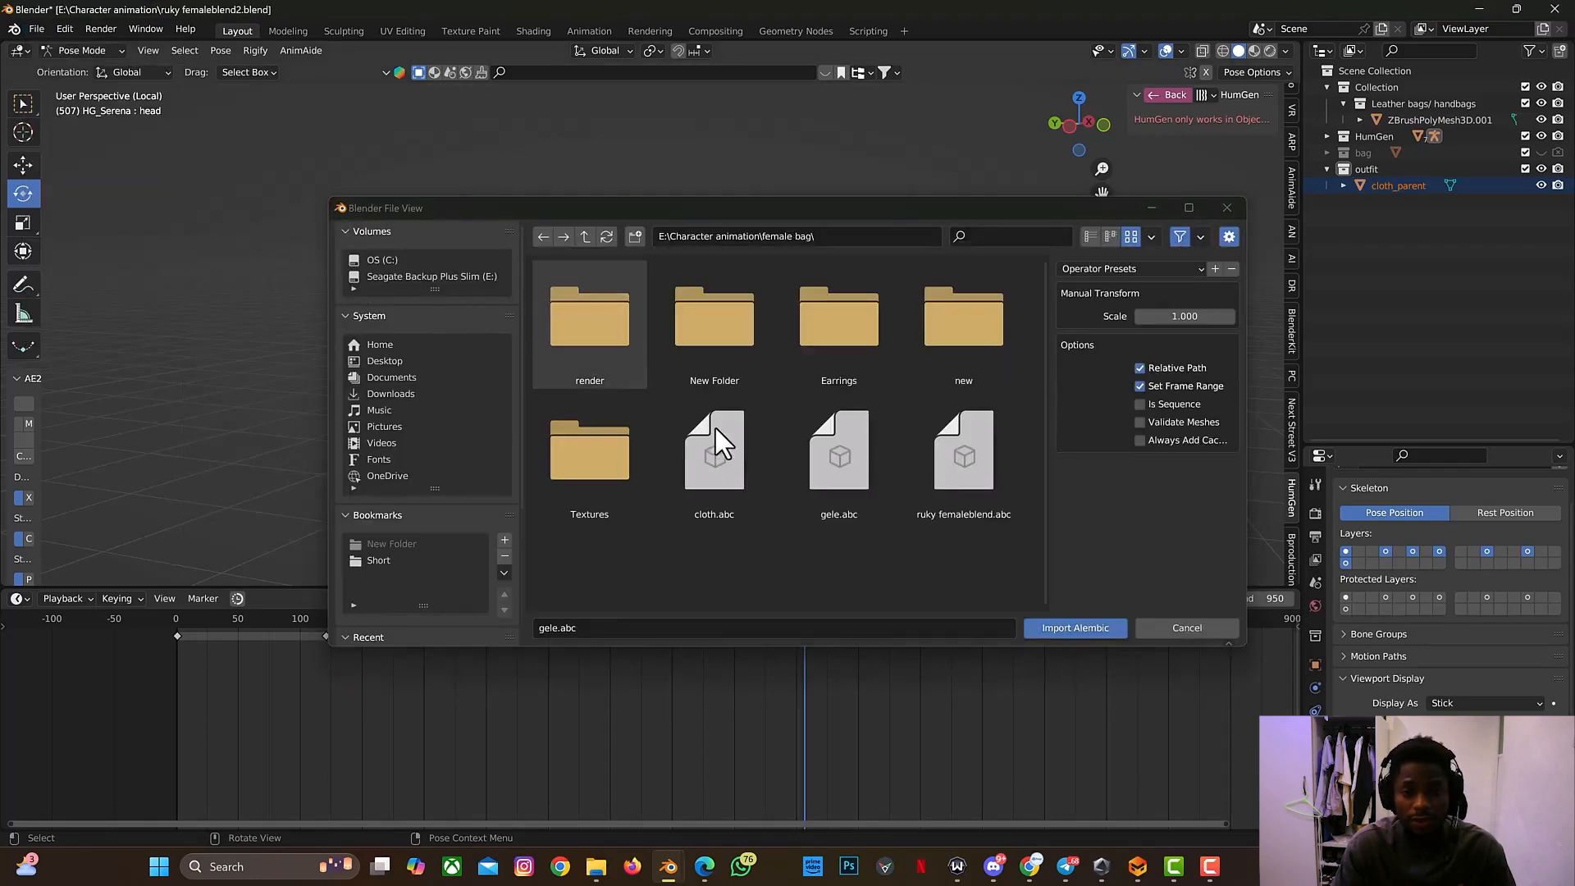
click(740, 470)
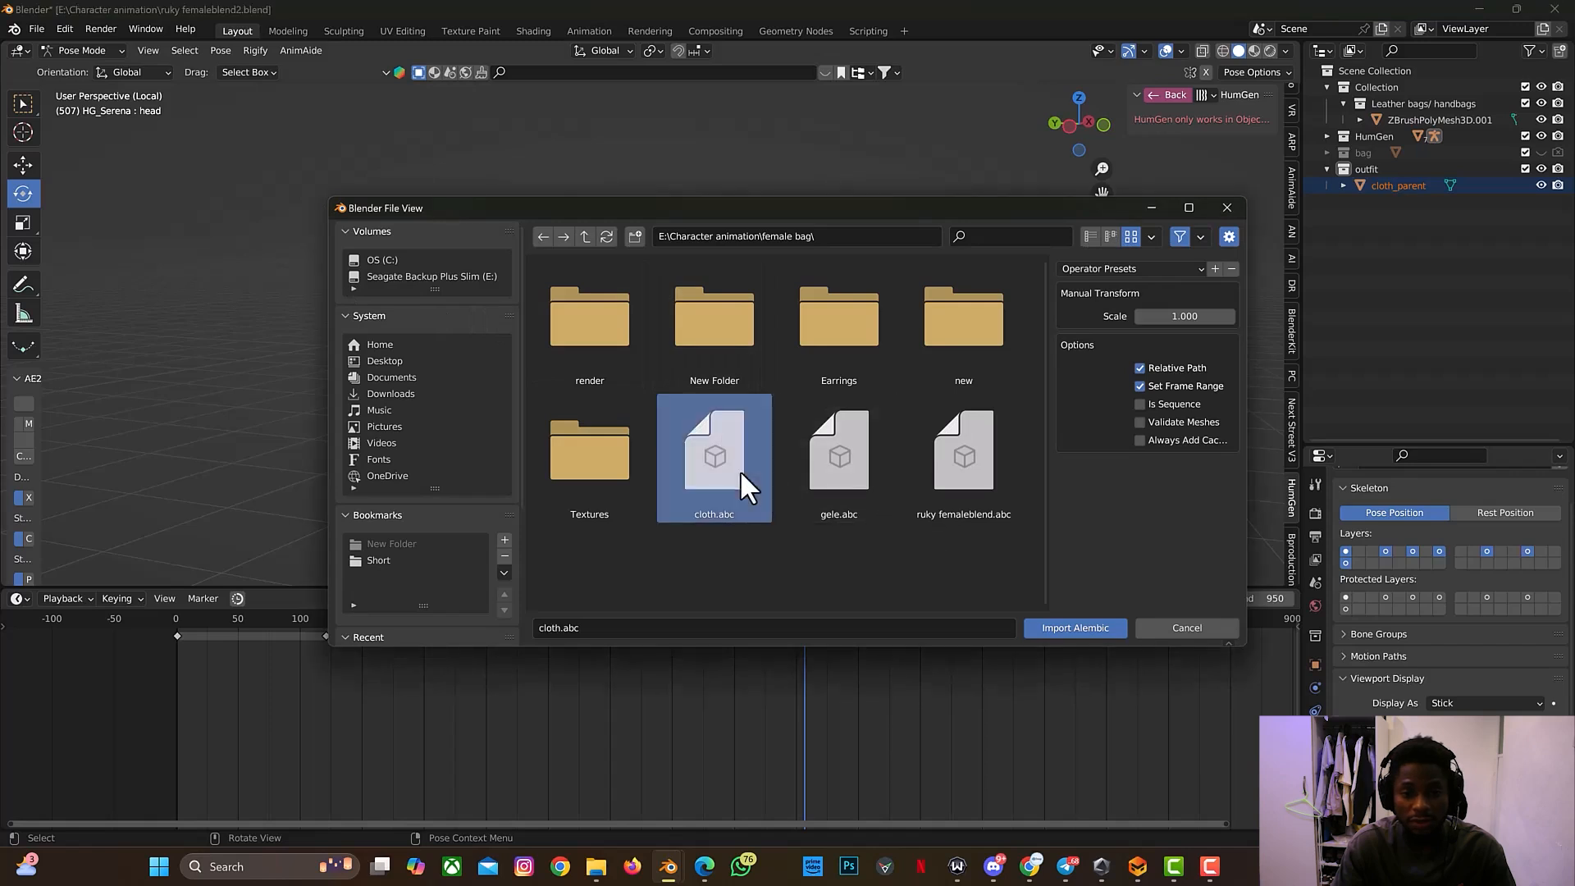
click(1090, 629)
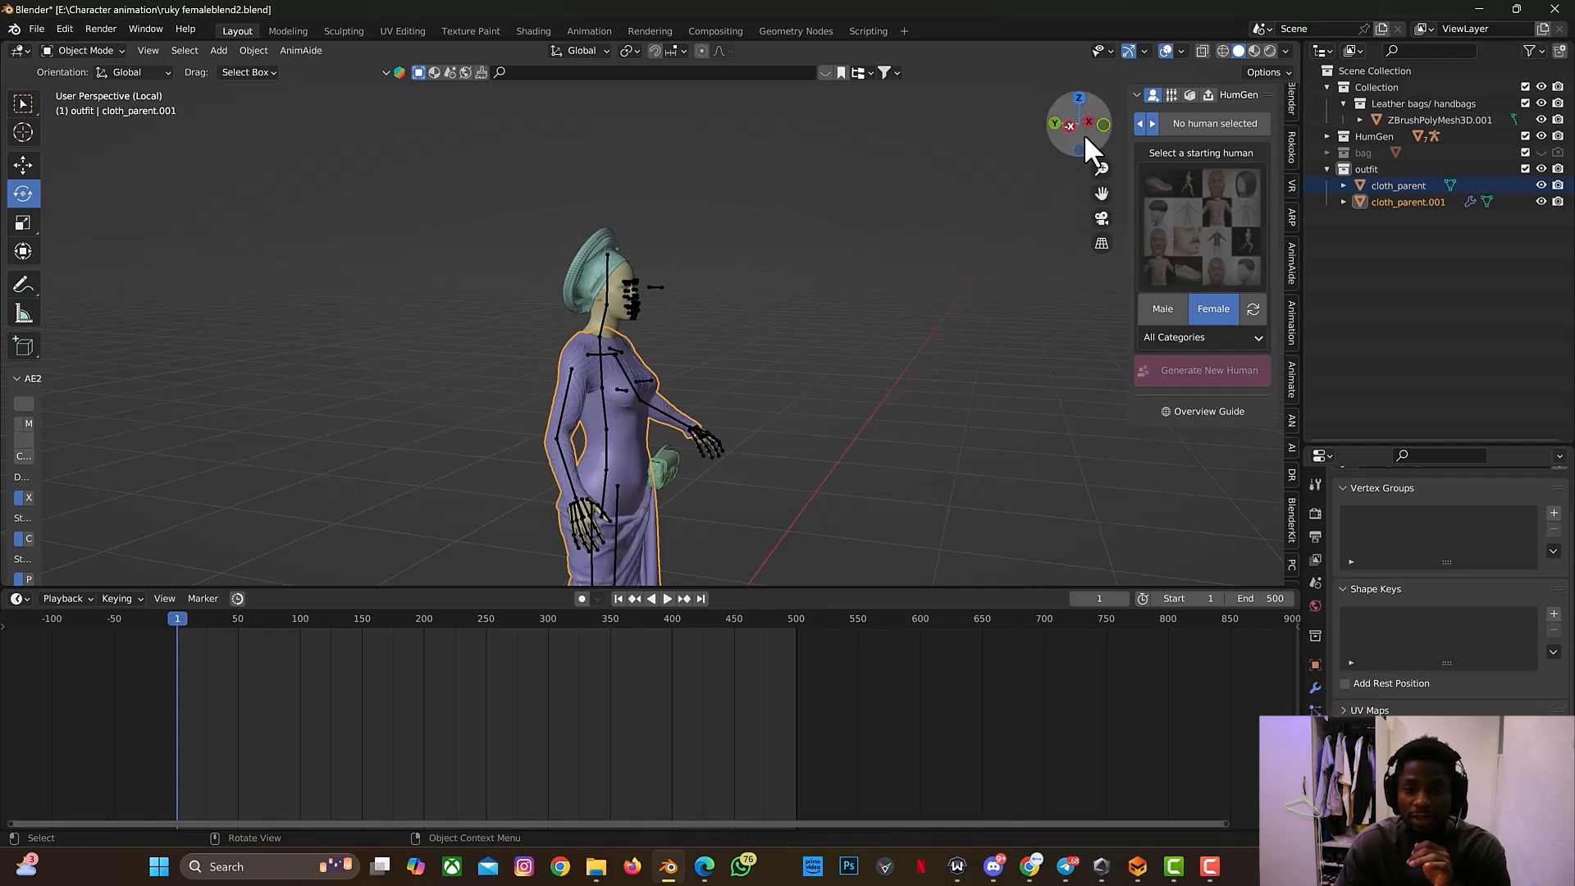
Step: Scrub the animation to check the imported garment on the character and set the scene's start frame to 30
drag(1079, 123, 1016, 158)
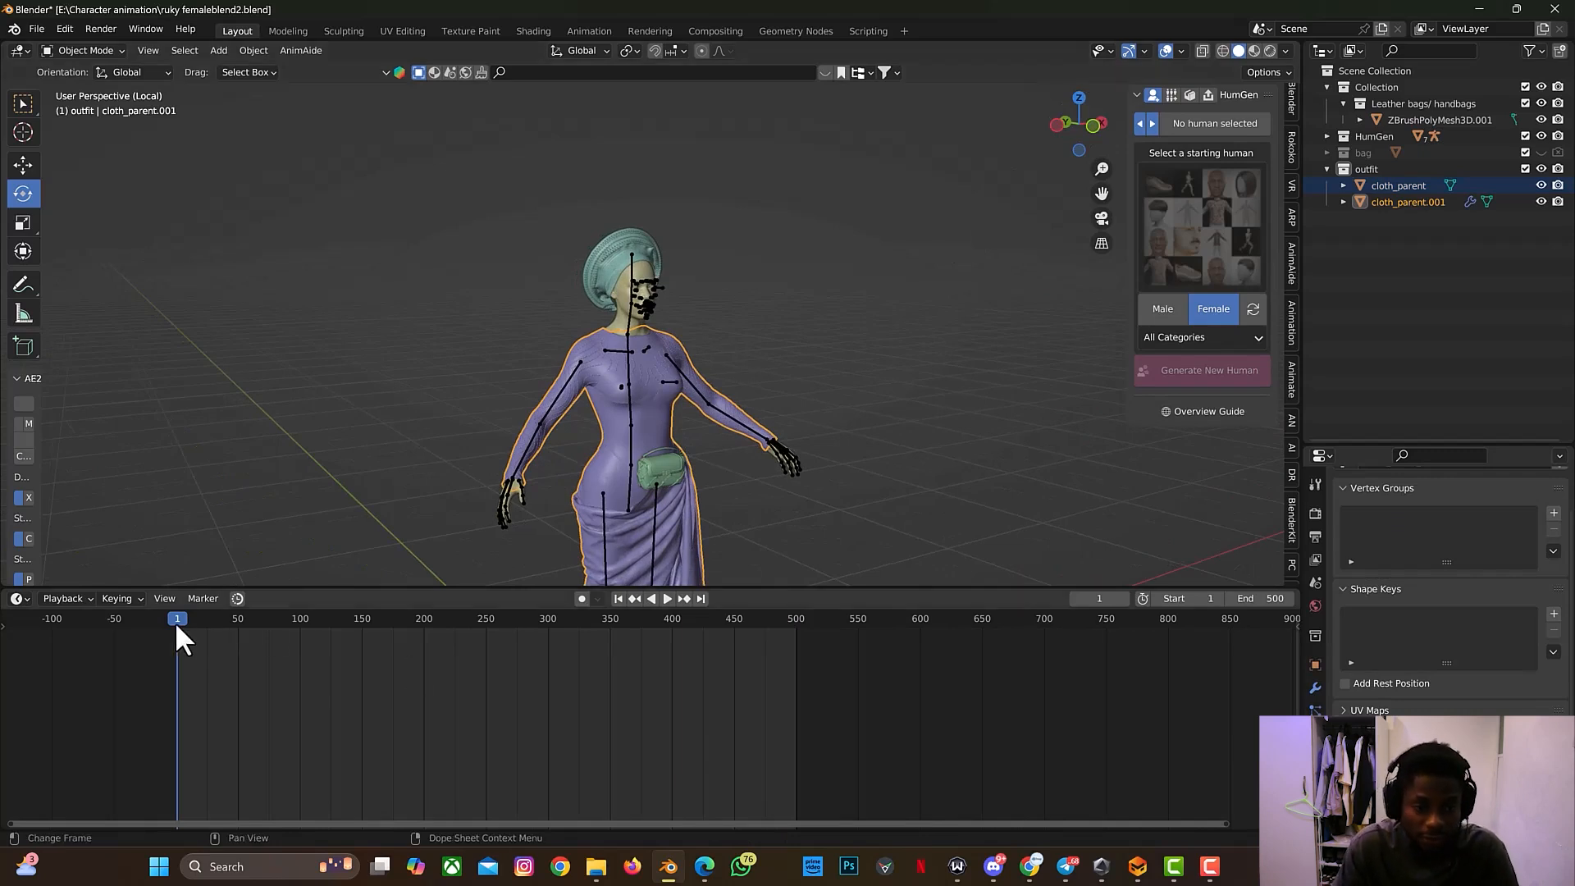
drag(235, 625, 267, 637)
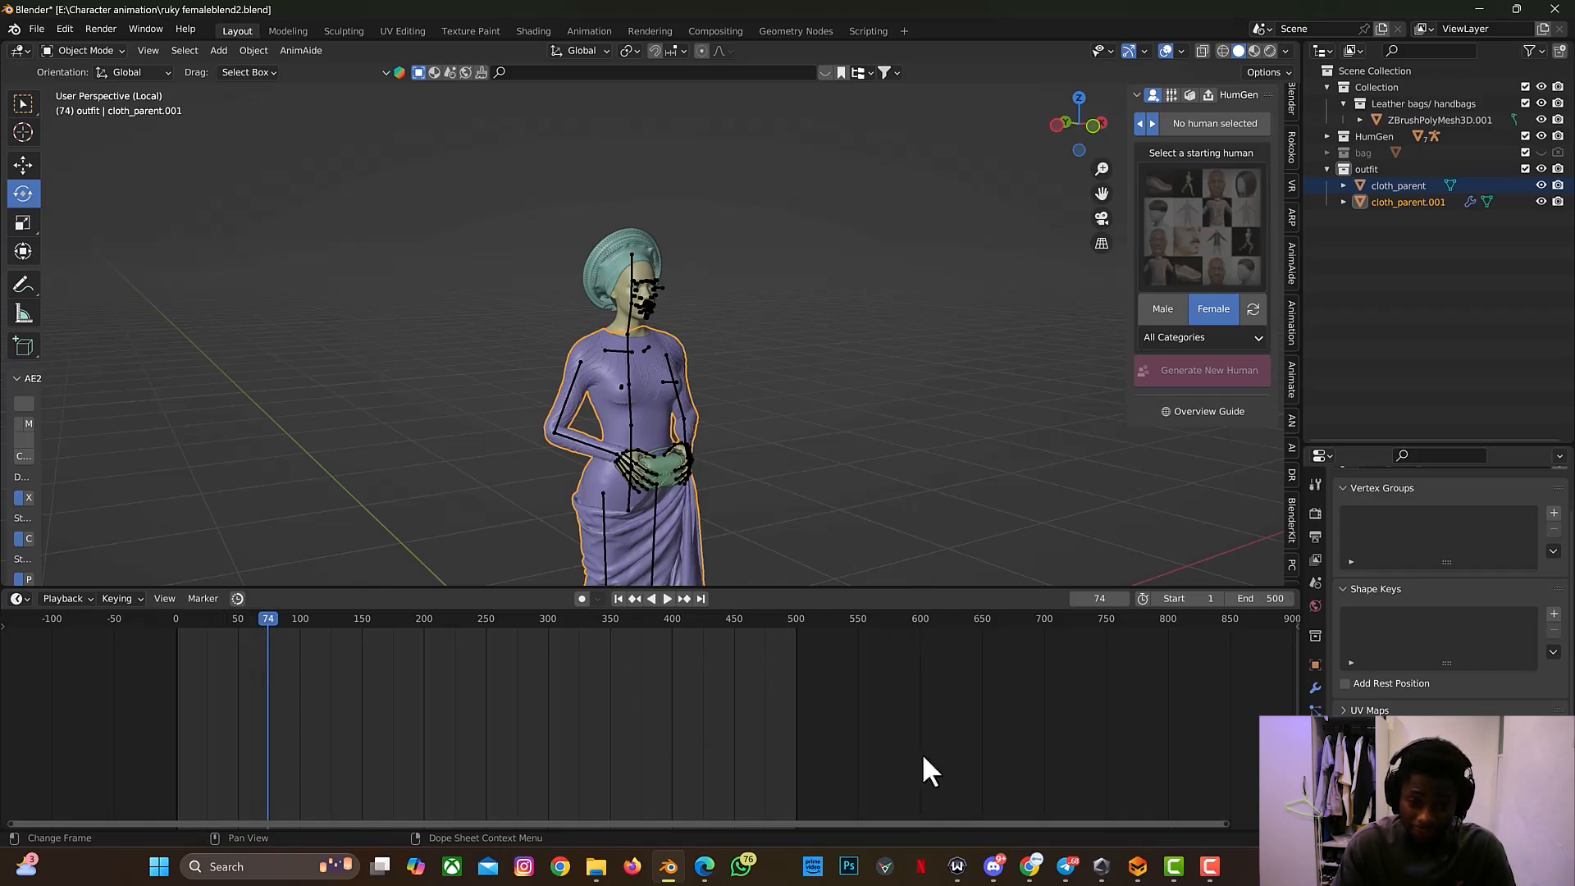
drag(1228, 823, 652, 857)
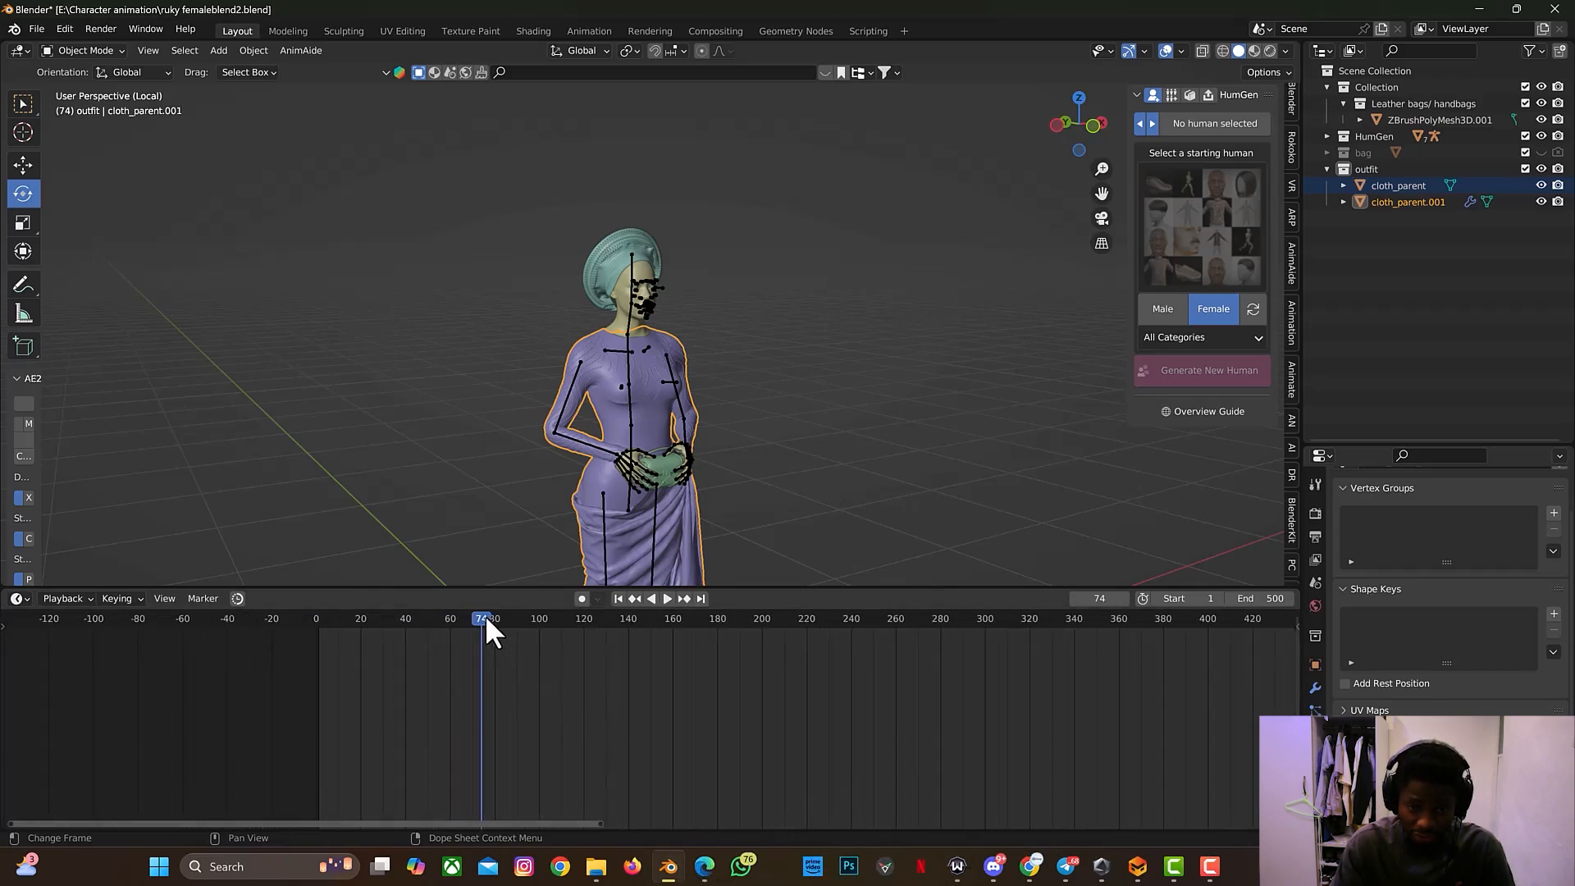
drag(425, 636, 395, 705)
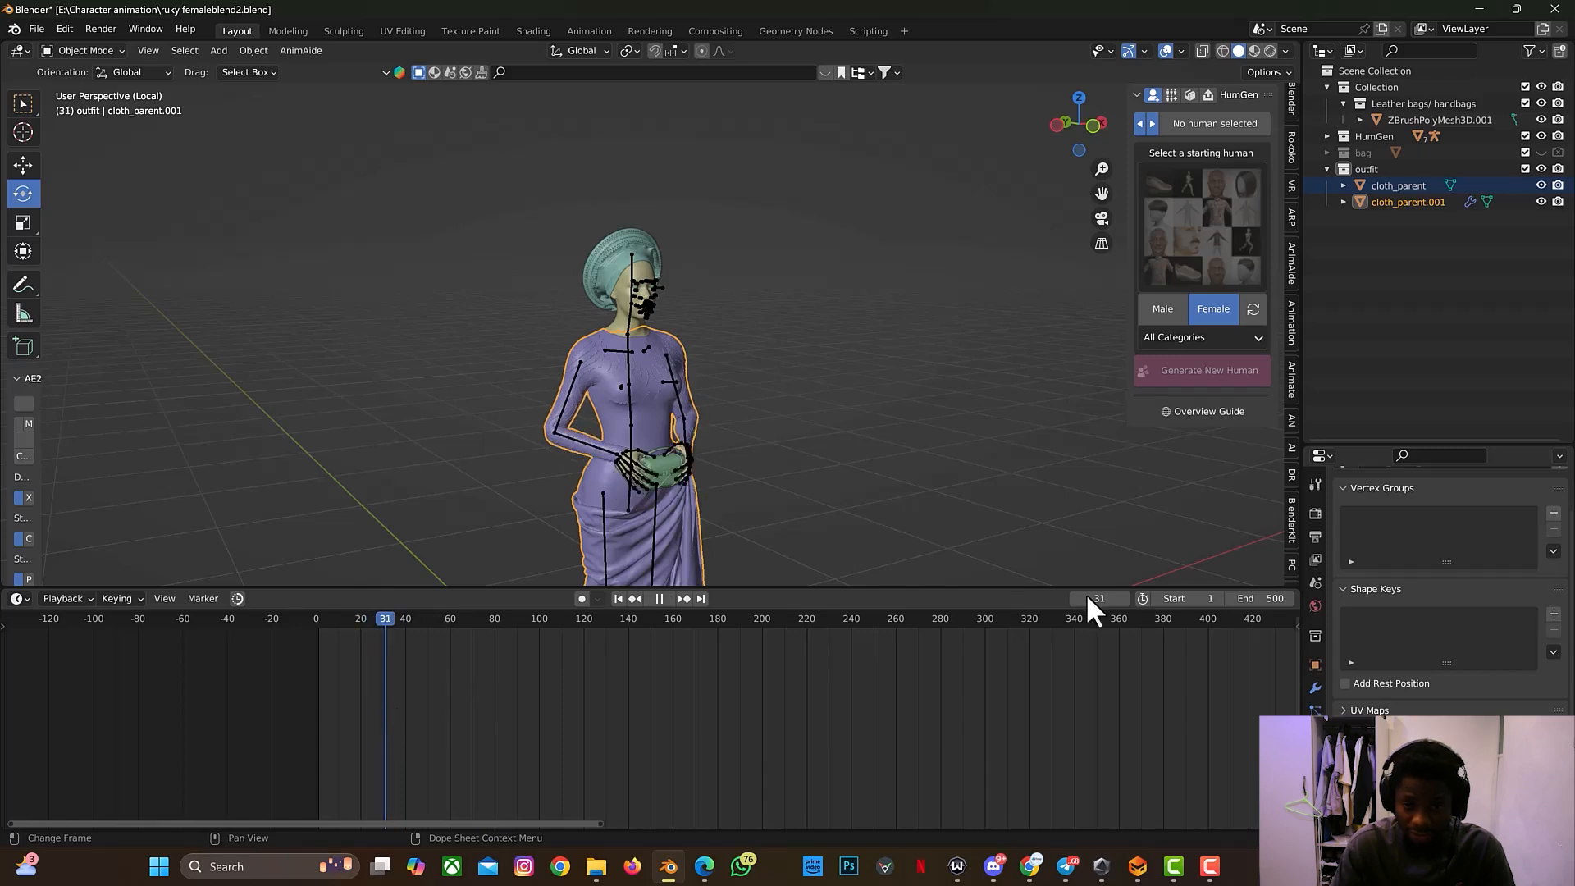
click(1189, 604)
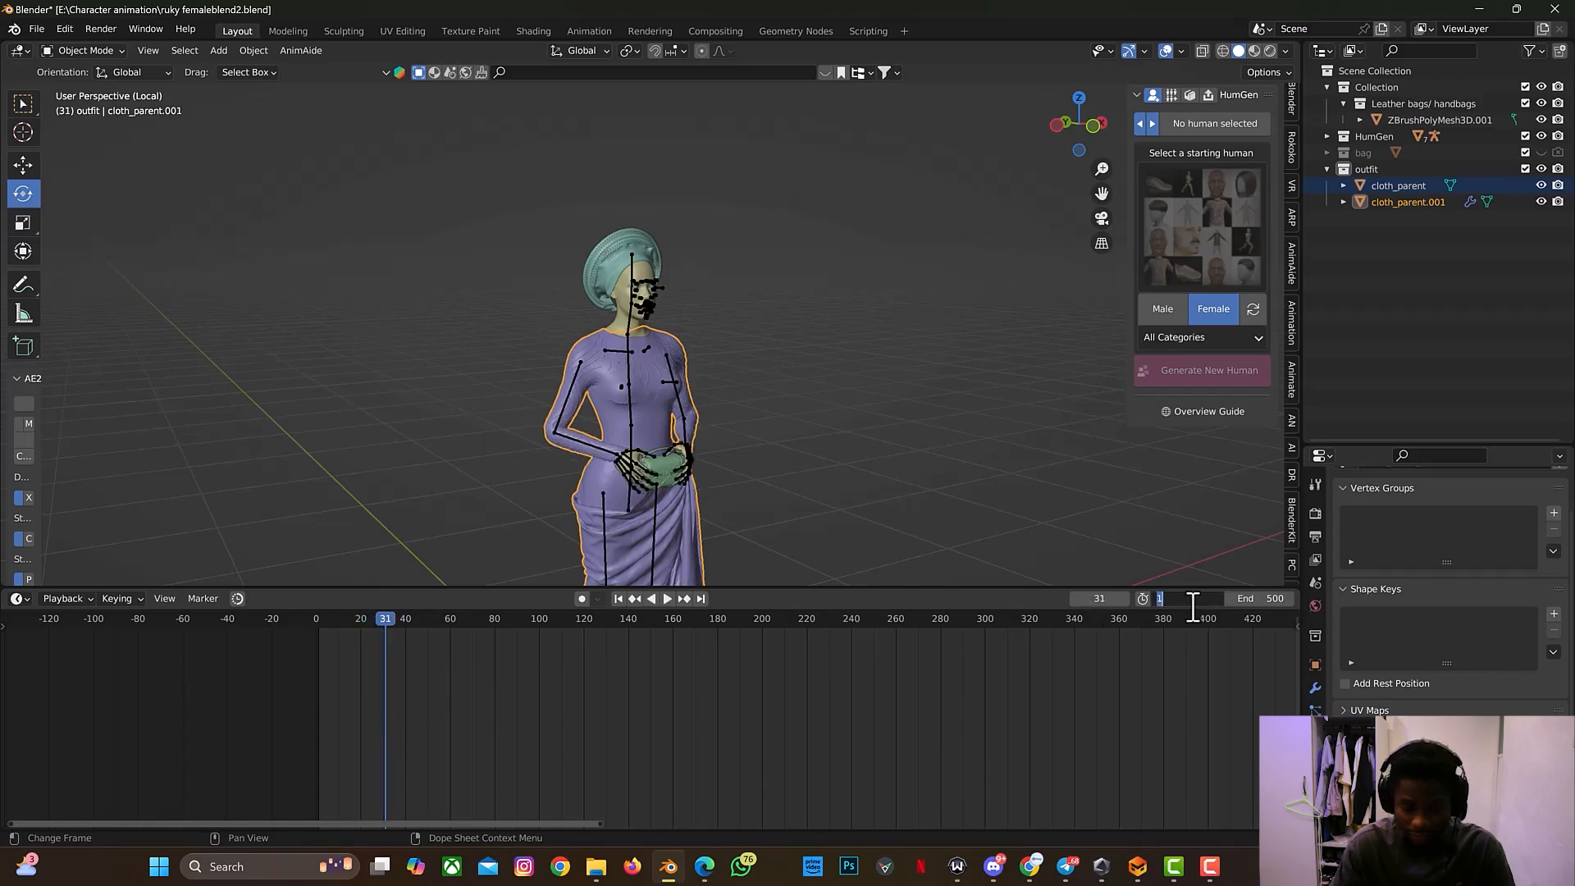
text(30)
key(Return)
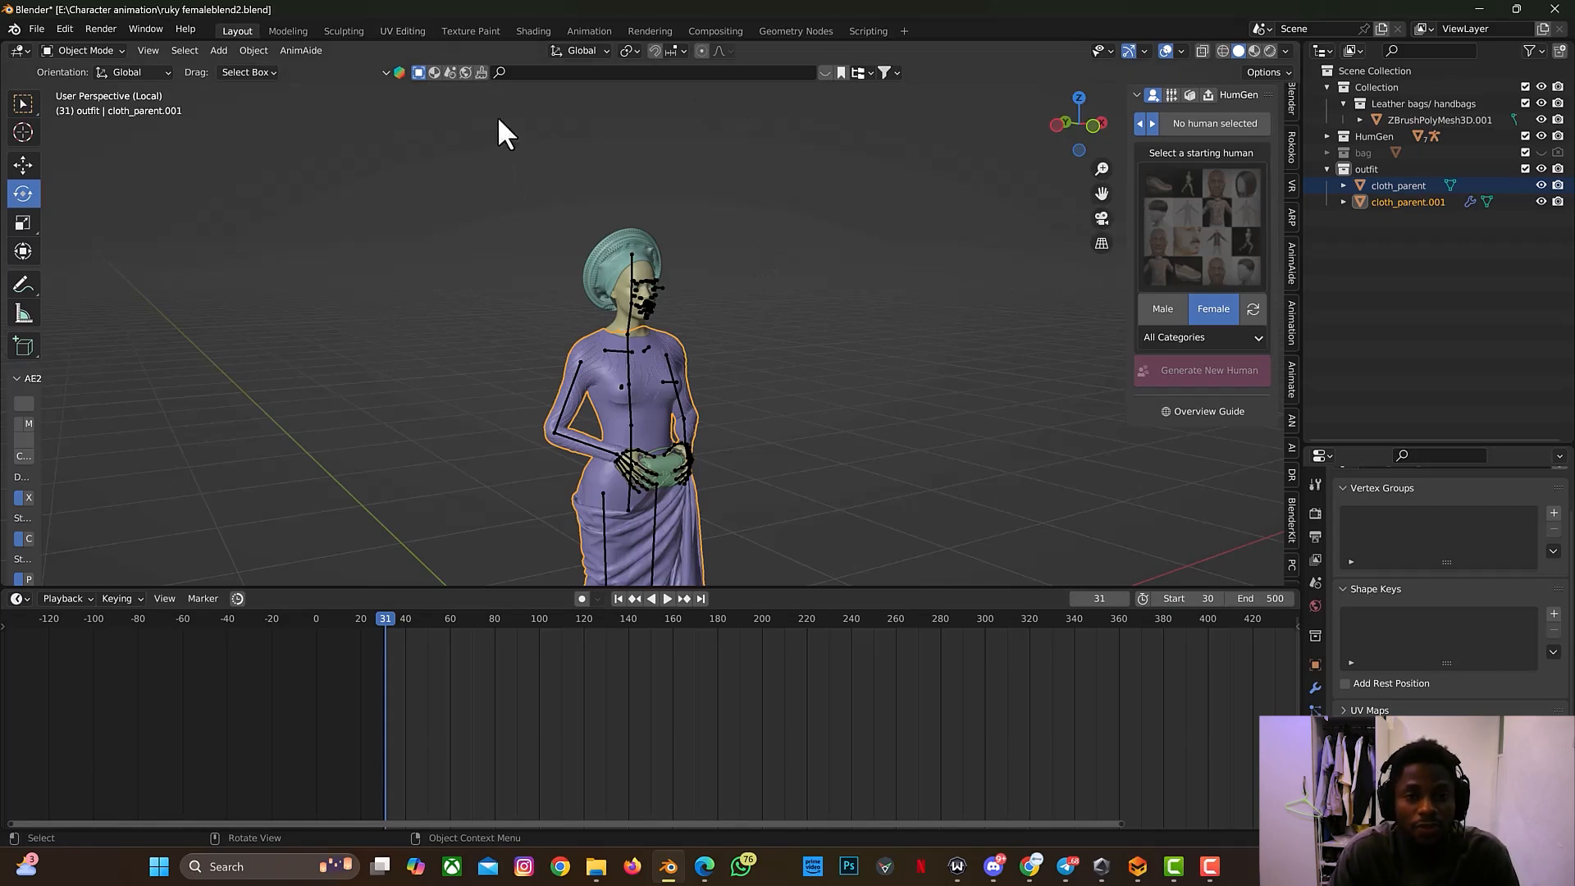
Step: Switch to the Shading workspace, save the file and show the dressed character in Material Preview
click(531, 30)
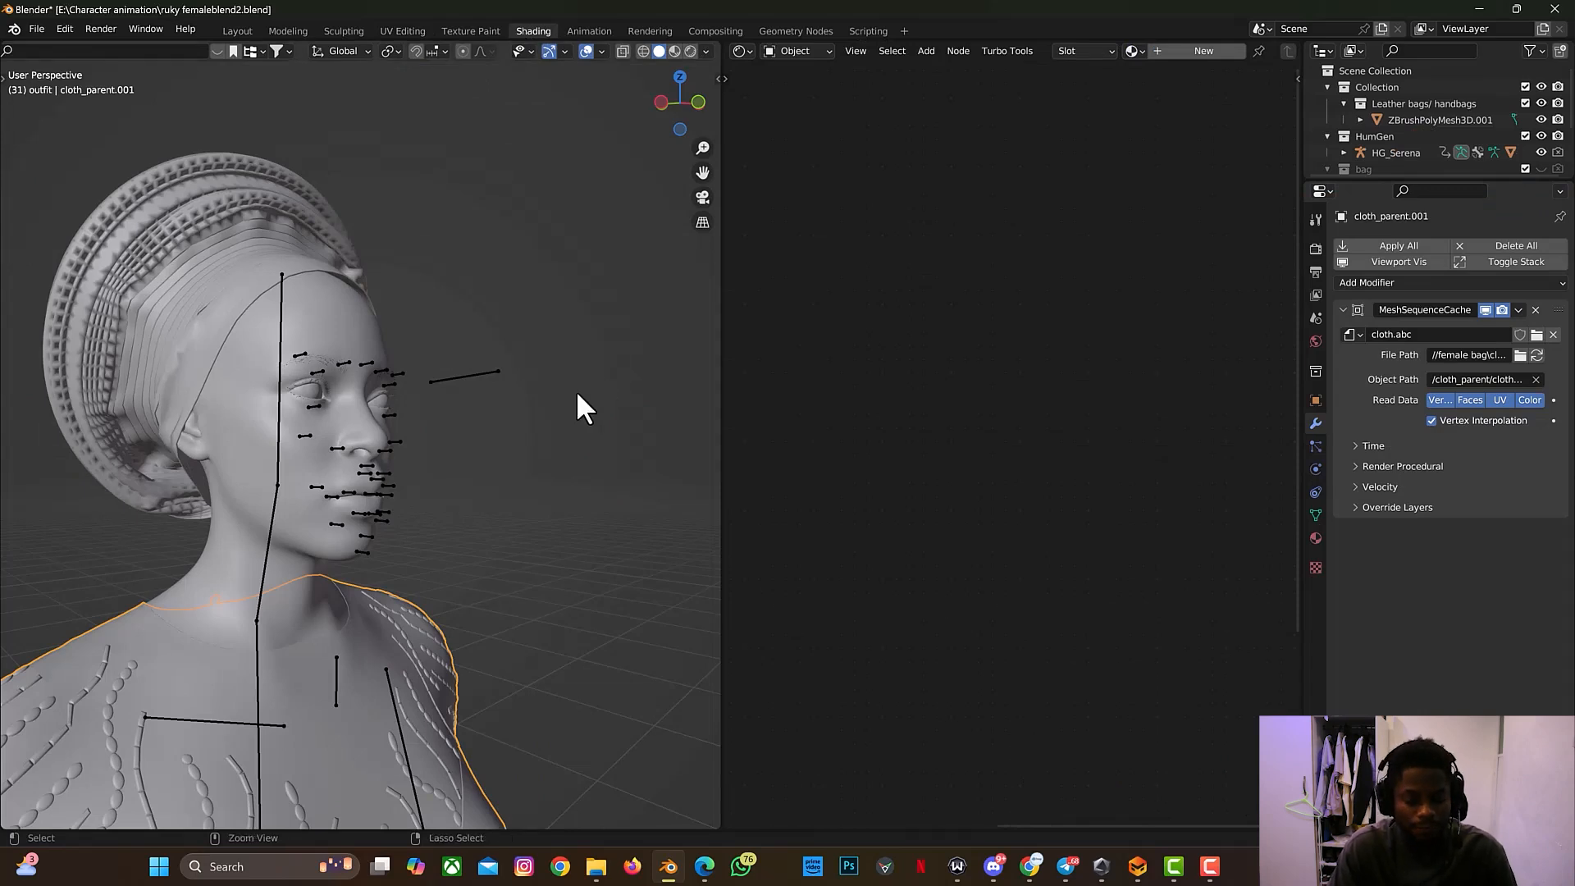
key(ctrl+s)
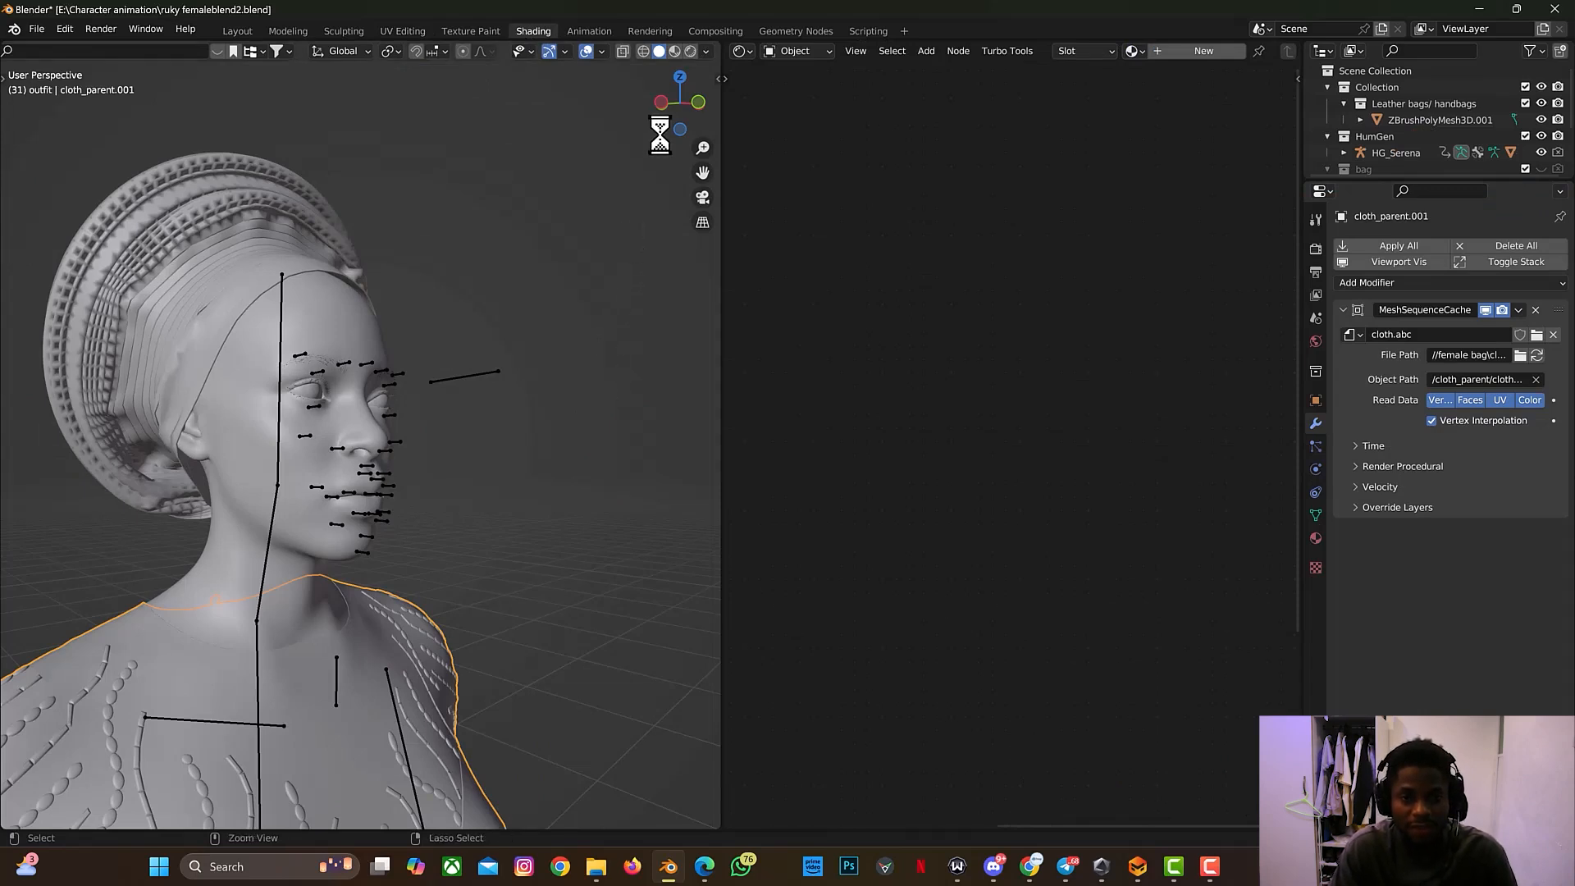
click(676, 51)
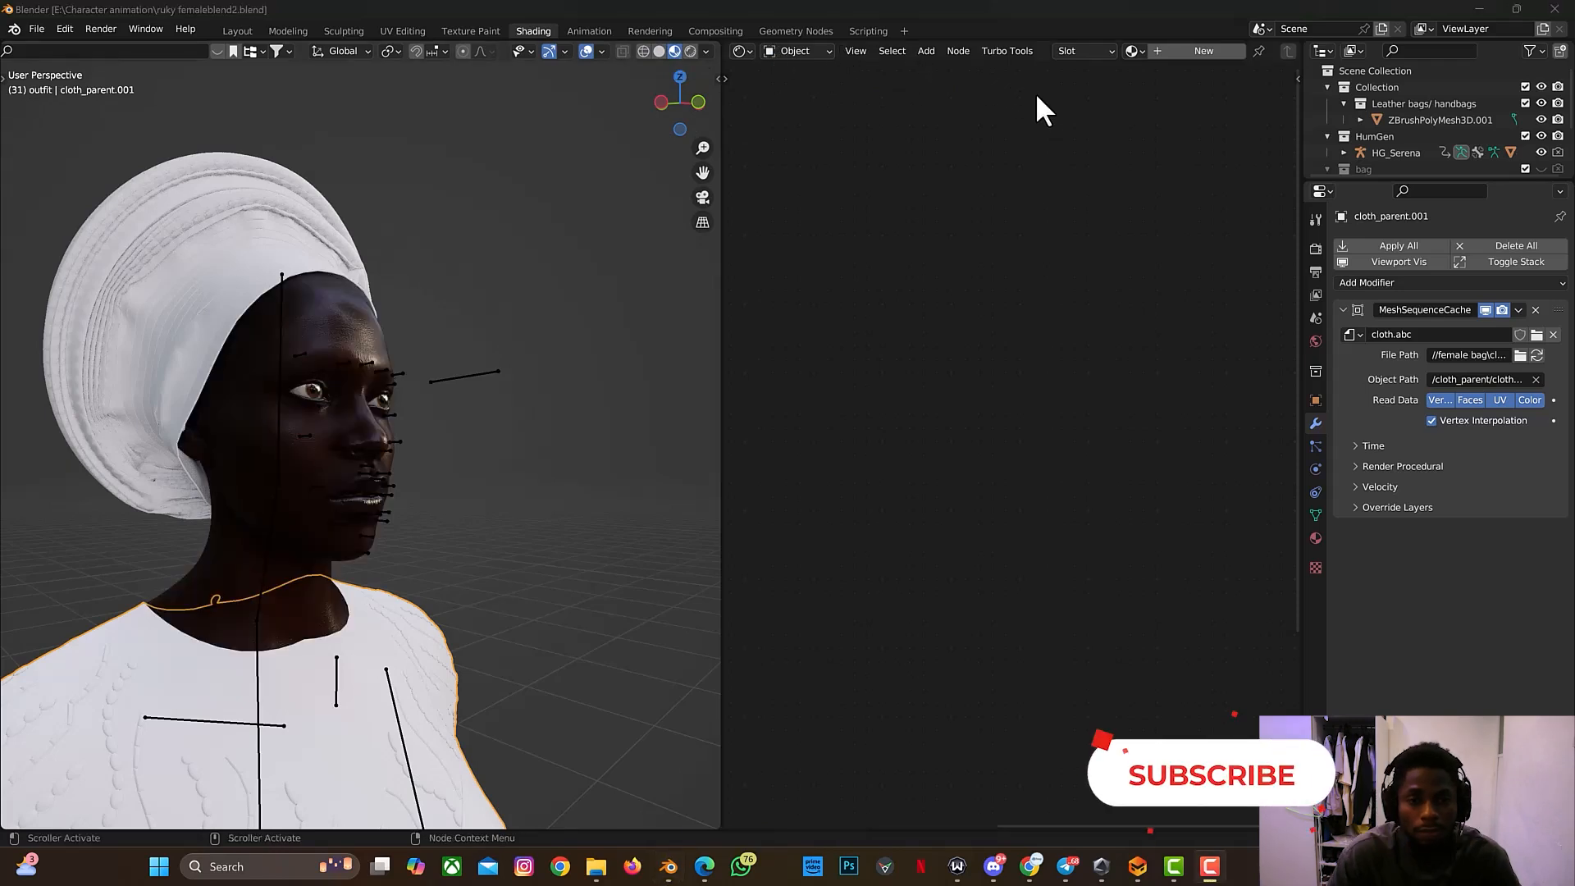
scroll(482, 423, down, 5)
scroll(482, 424, down, 6)
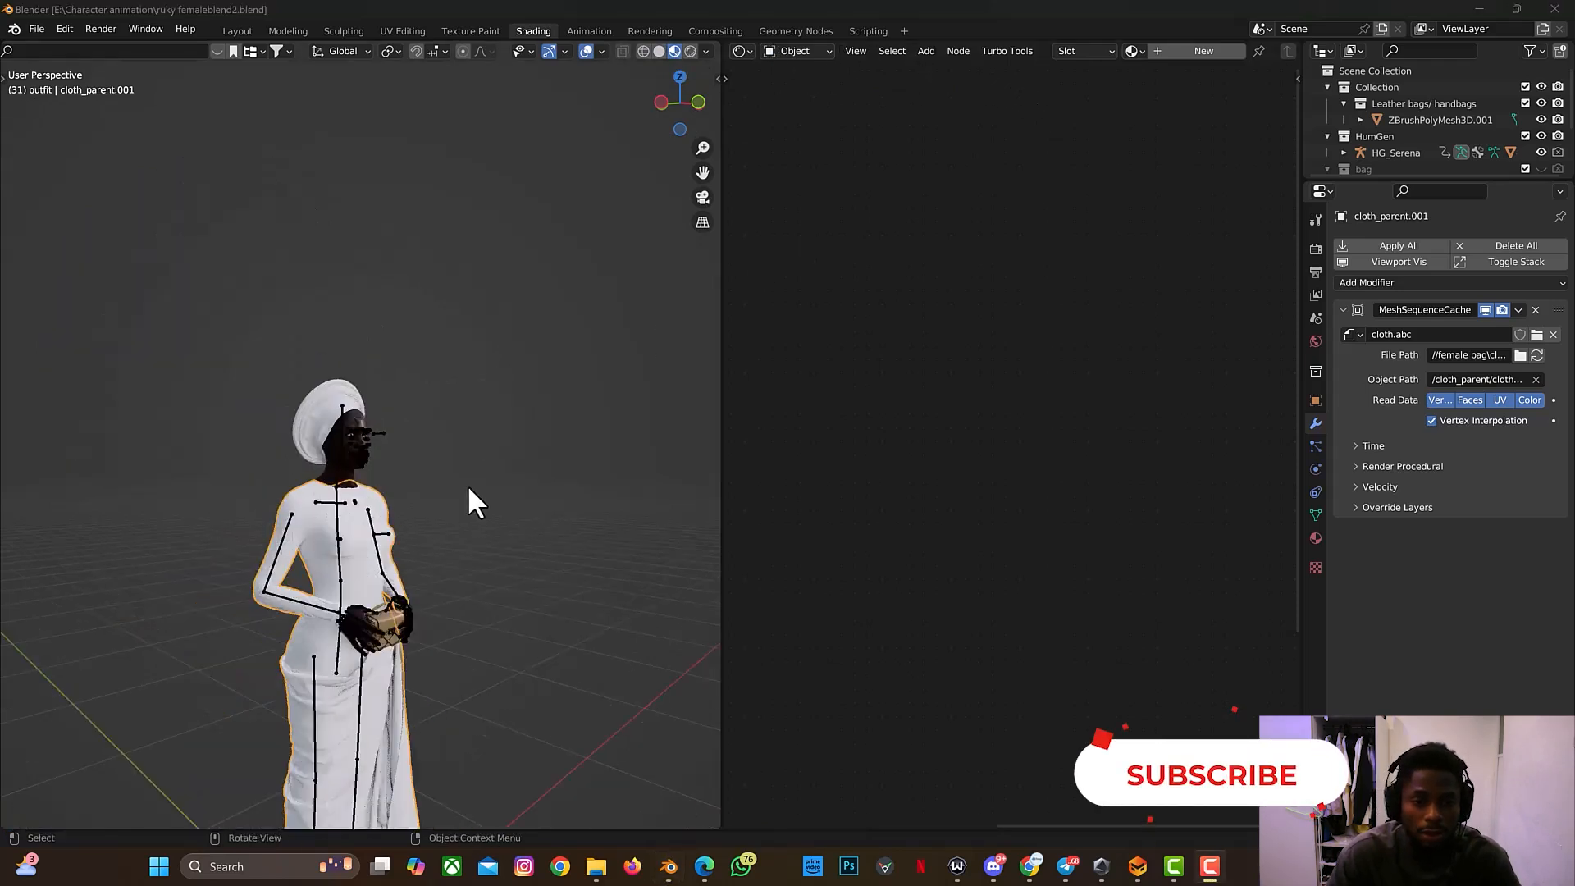
scroll(466, 492, up, 4)
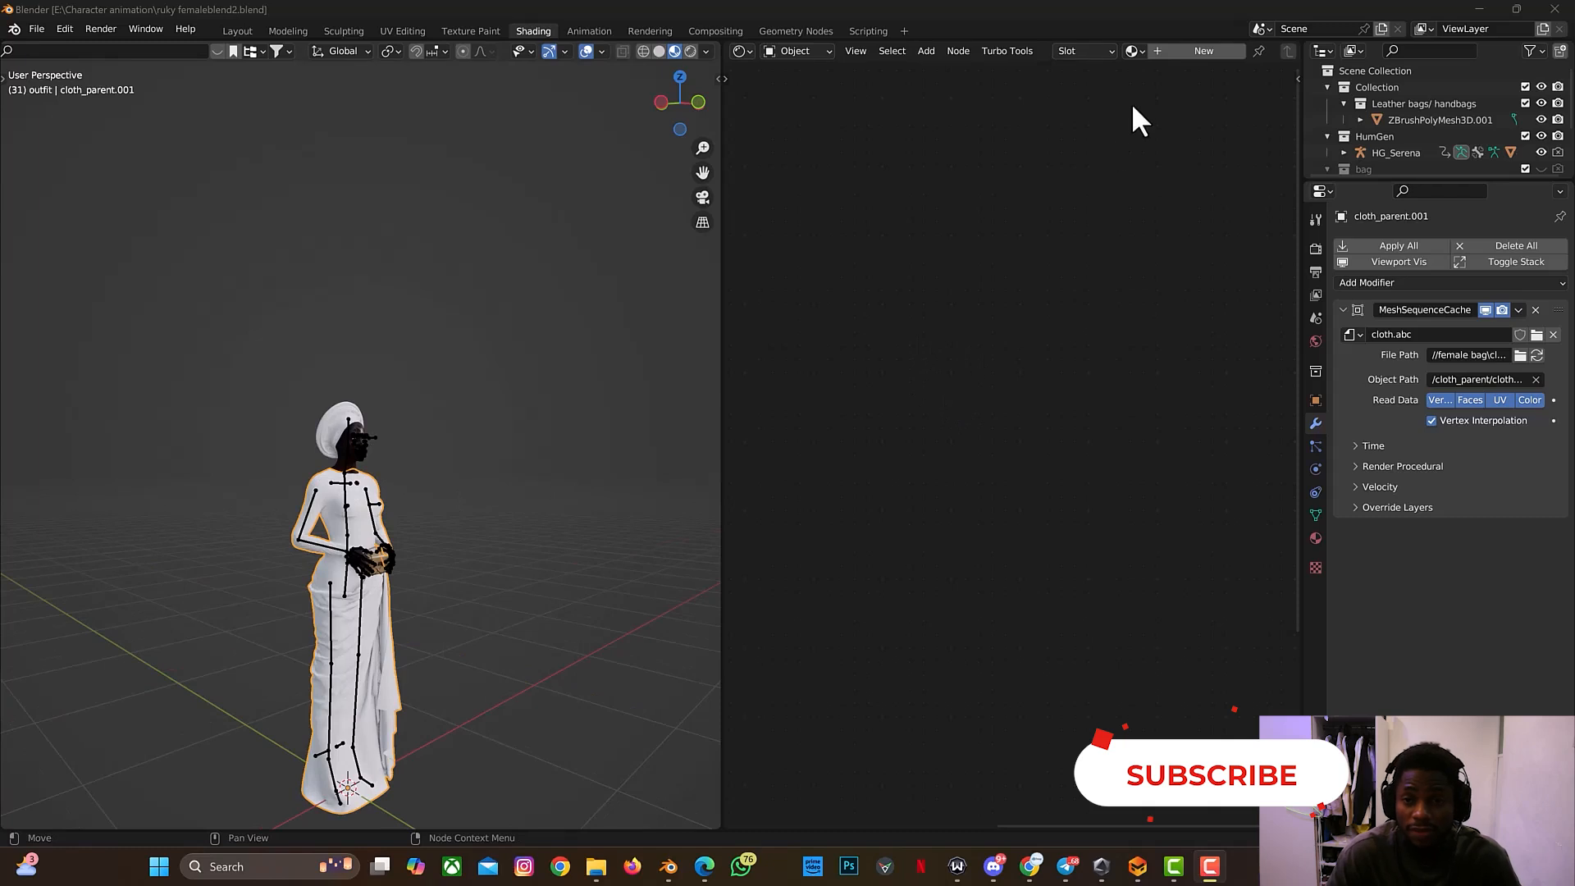
Step: Create a new material for the garment, start Principled Texture Setup on its Principled BSDF node and find the cloth textures in the female bag folder
click(1176, 51)
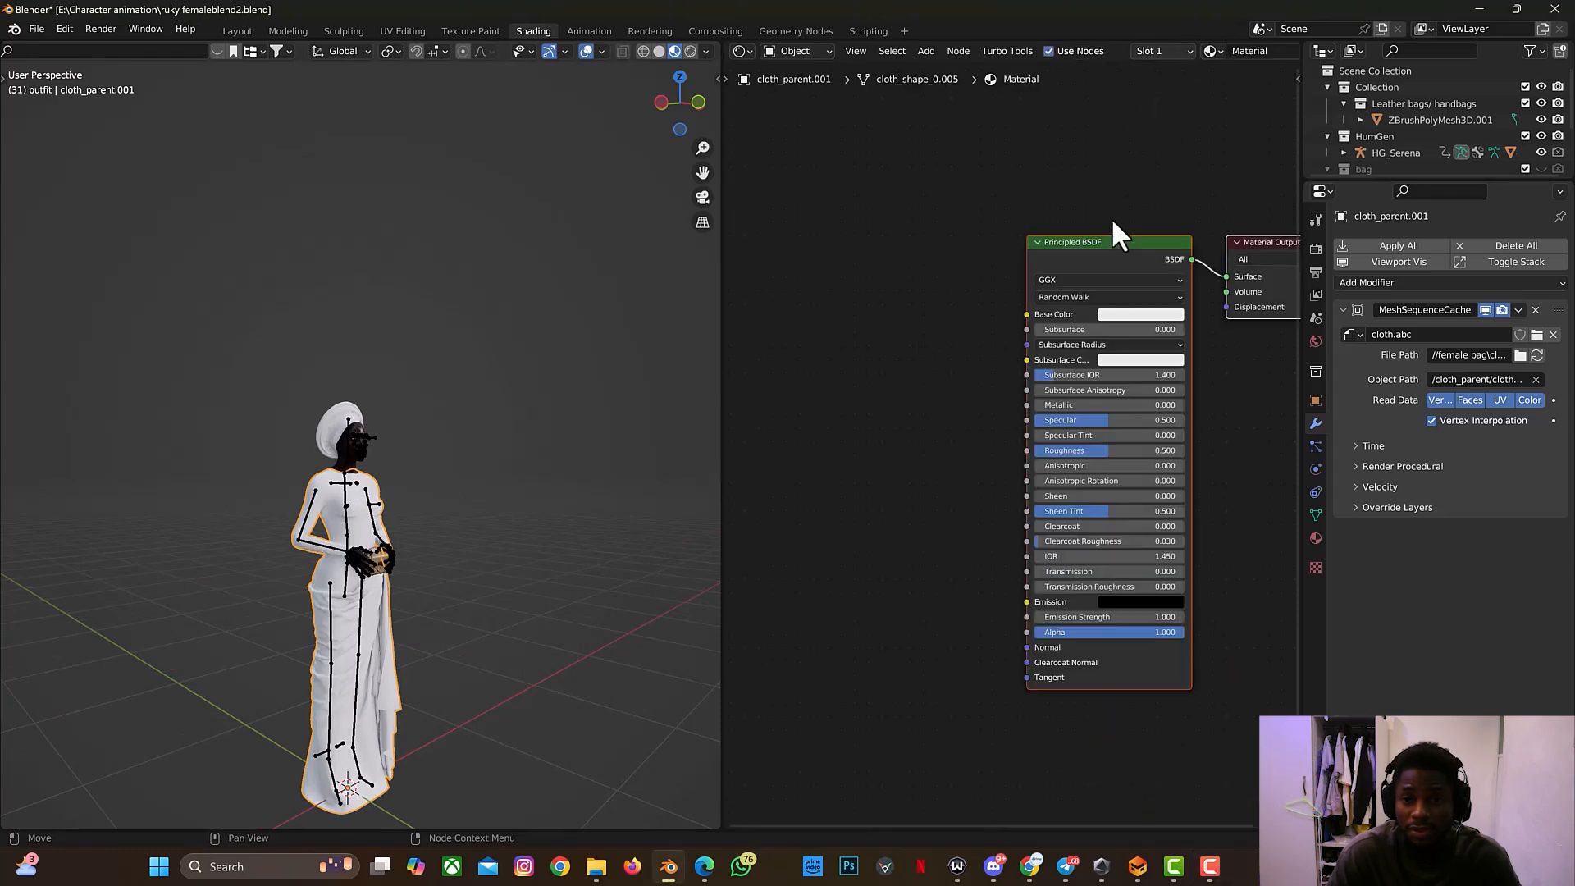
click(1097, 242)
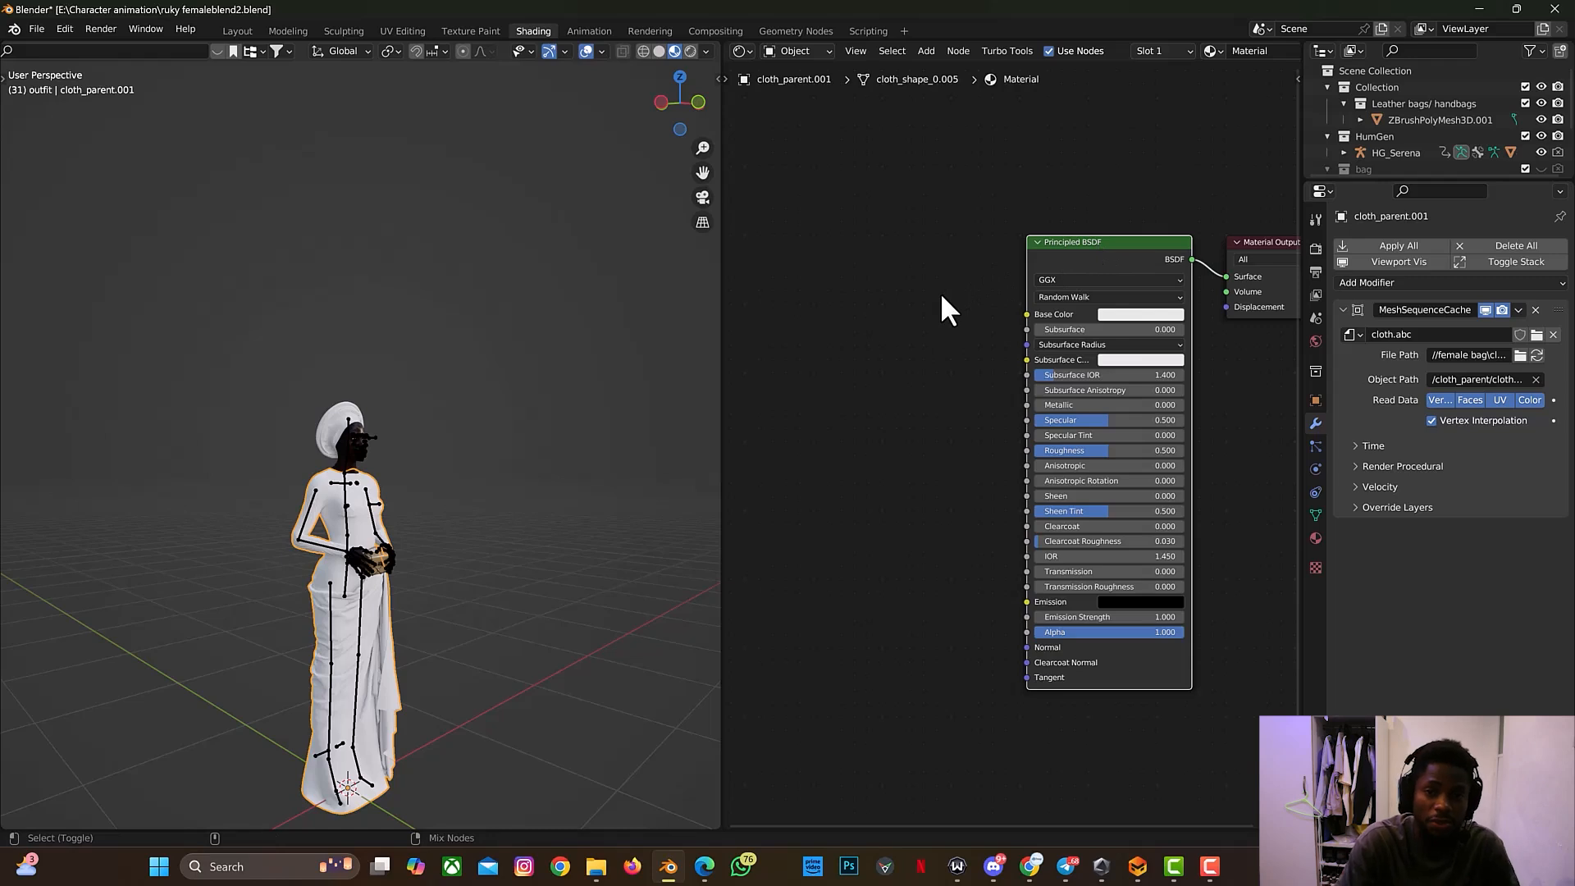
key(ctrl+shift+t)
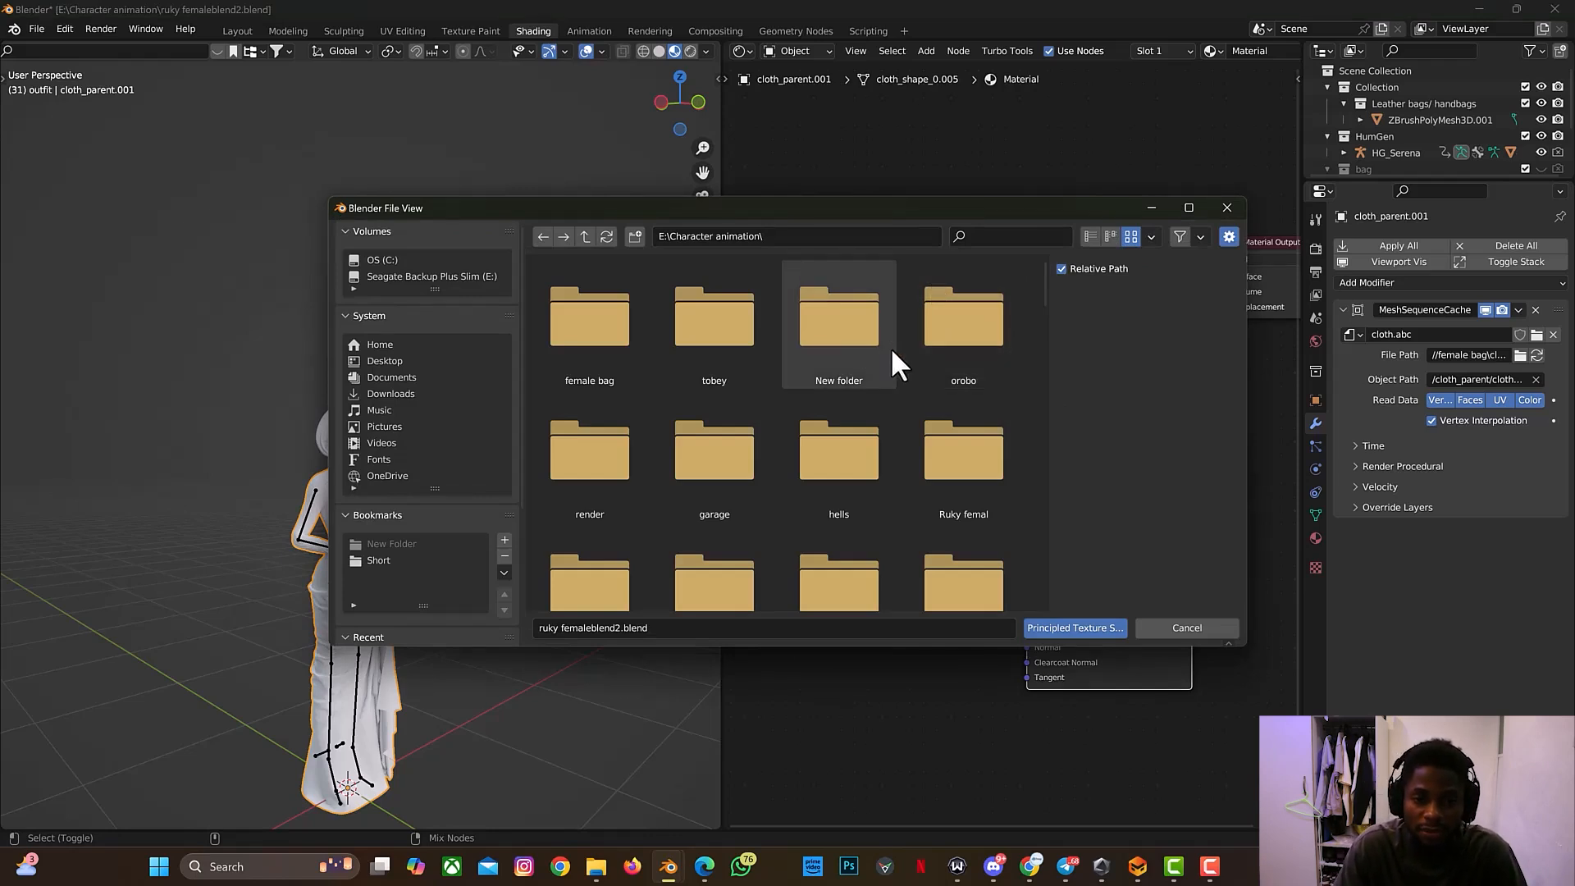
double_click(603, 369)
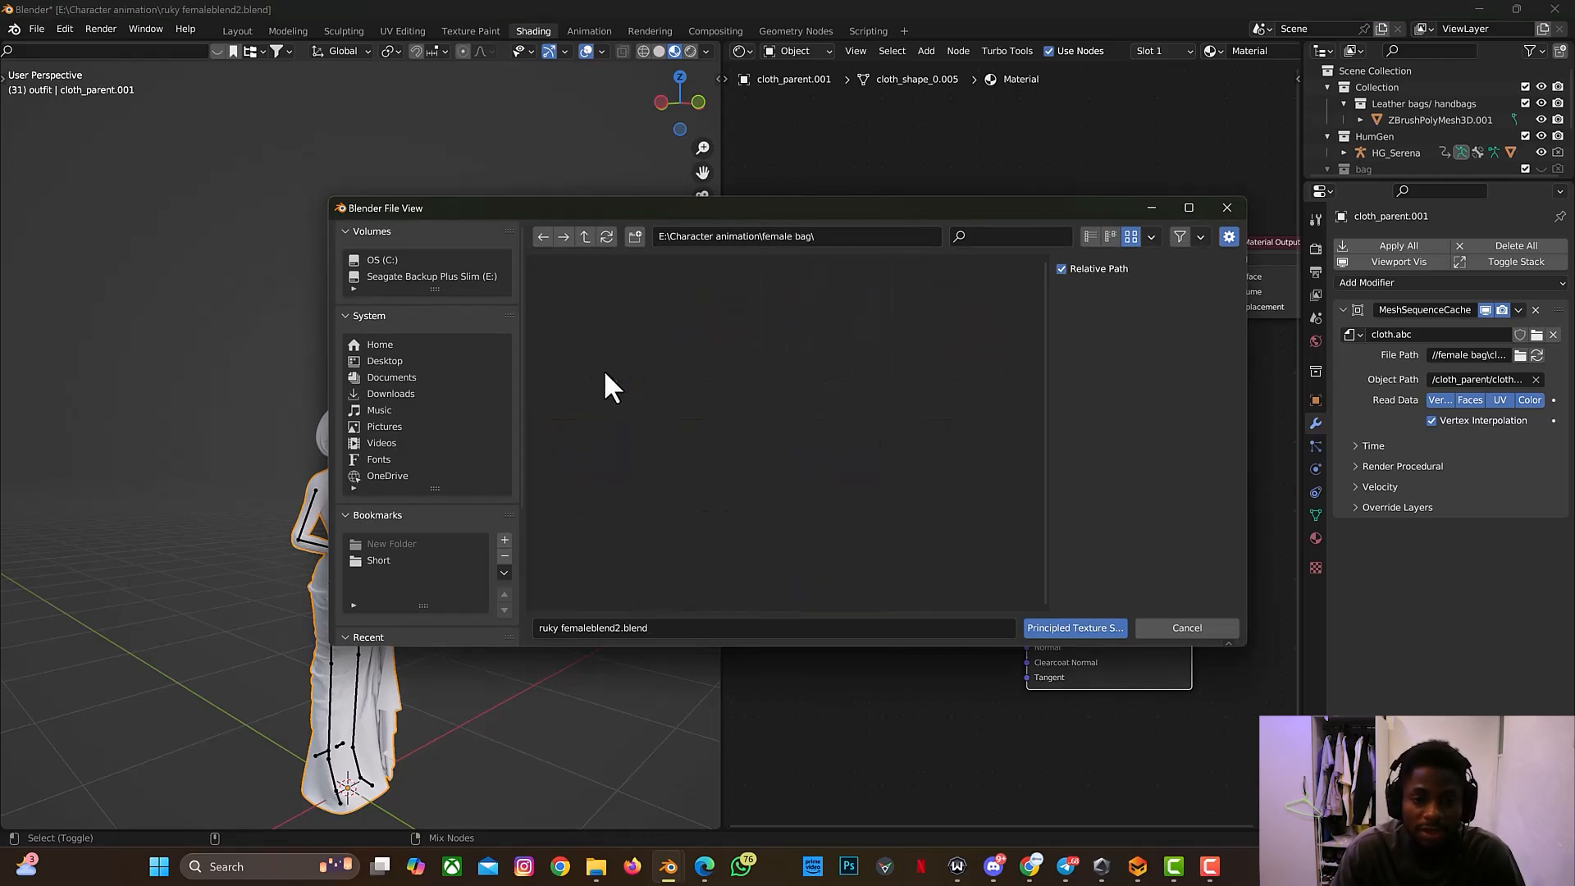
scroll(771, 457, down, 6)
scroll(771, 454, down, 3)
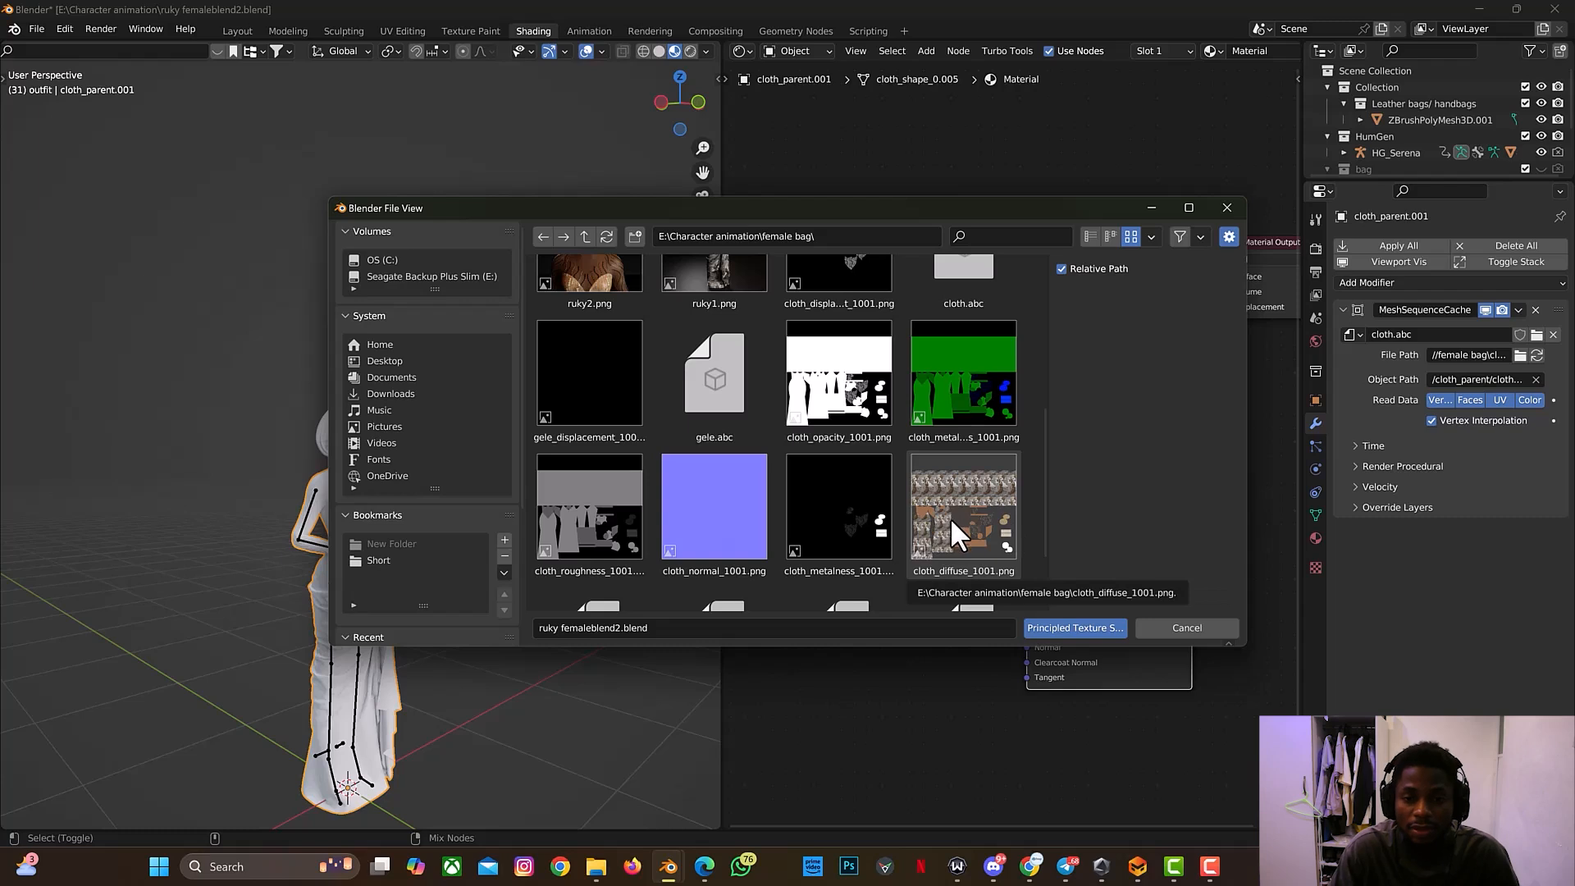
Step: Switch to Marvelous Designer, show the garment in the UV Editor and review the Bake Textures options without saving
click(1139, 874)
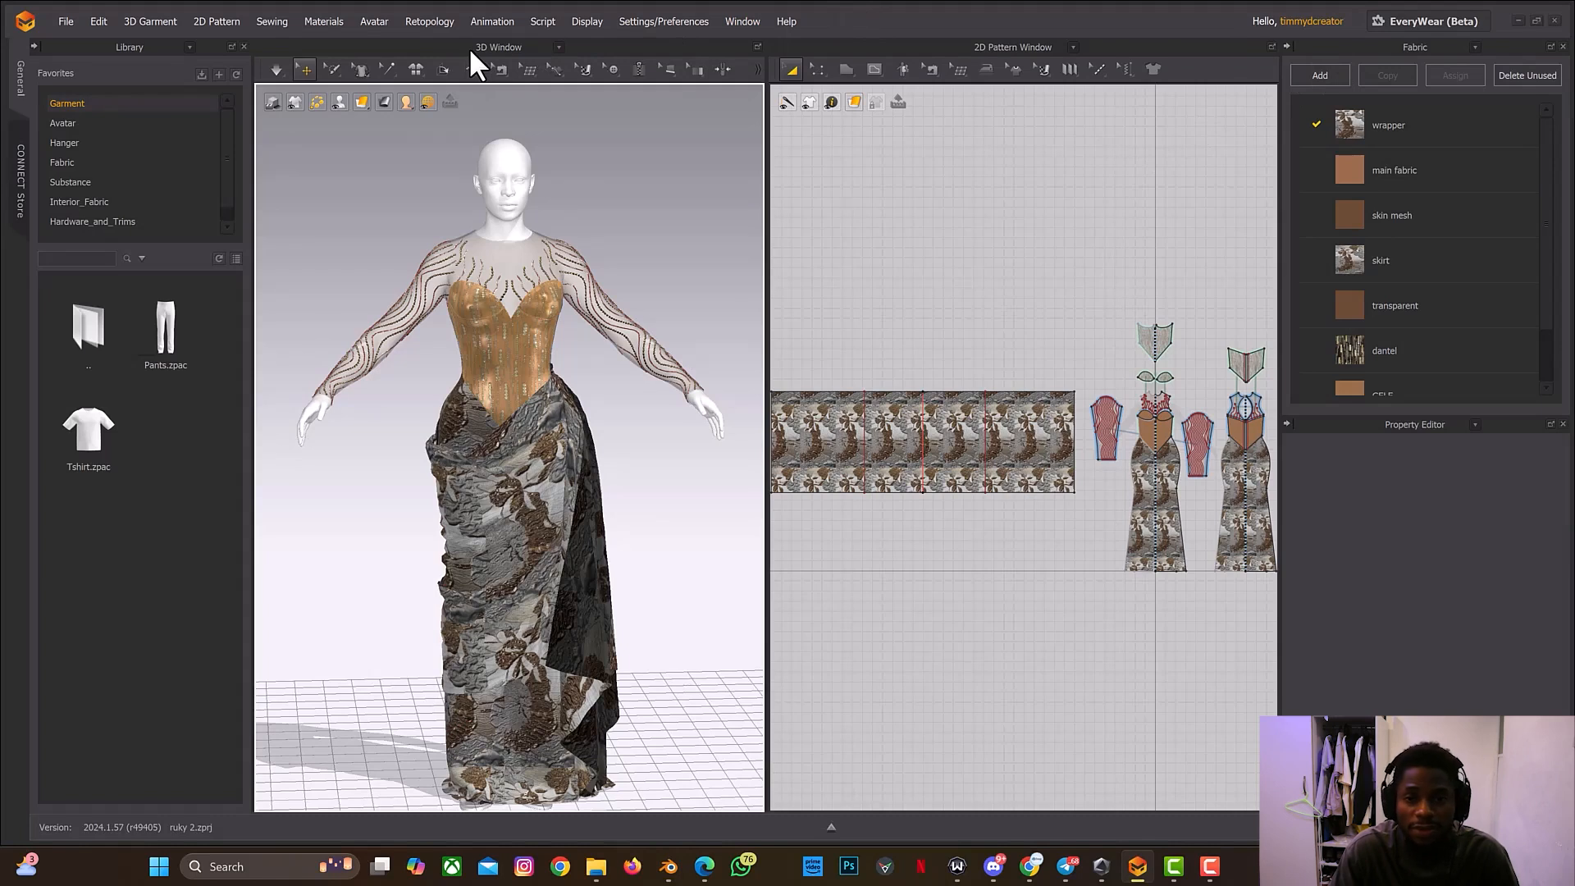
click(1073, 46)
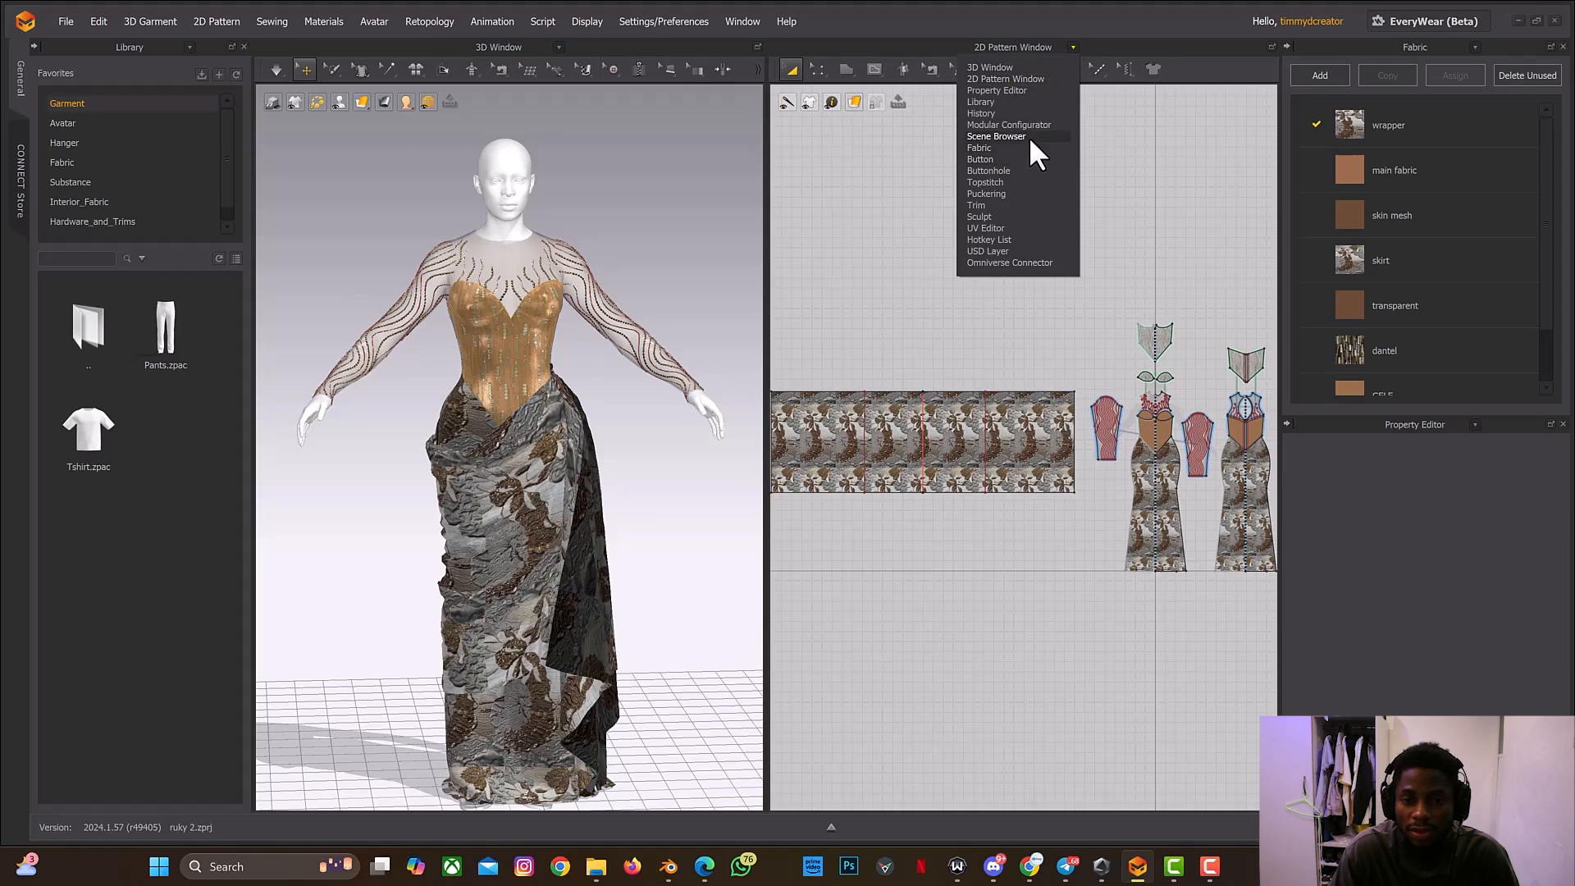
click(1003, 229)
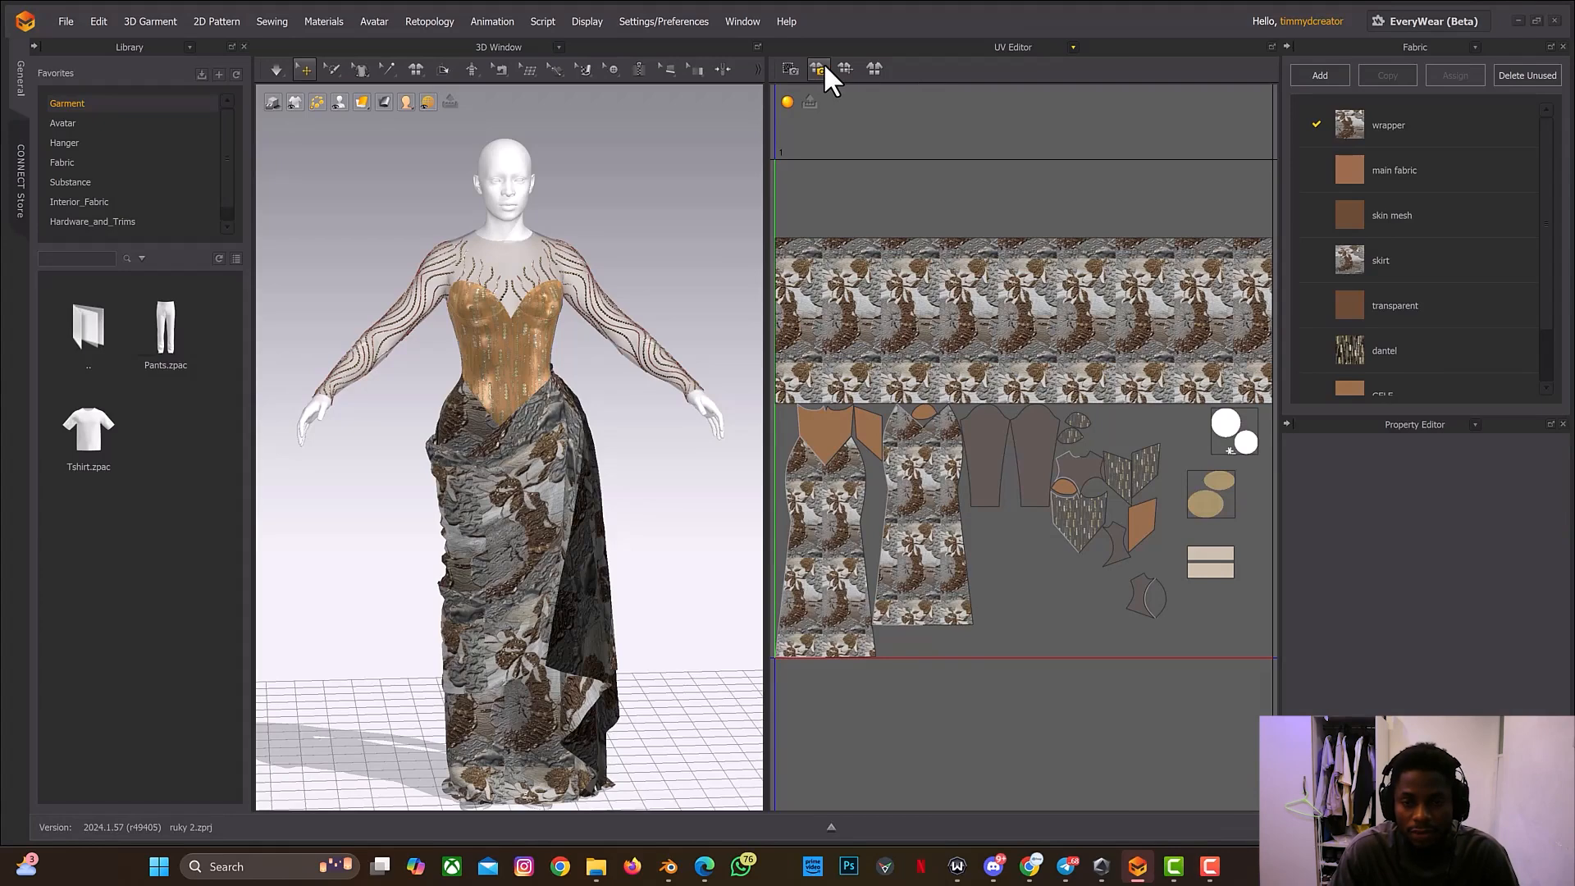
click(819, 69)
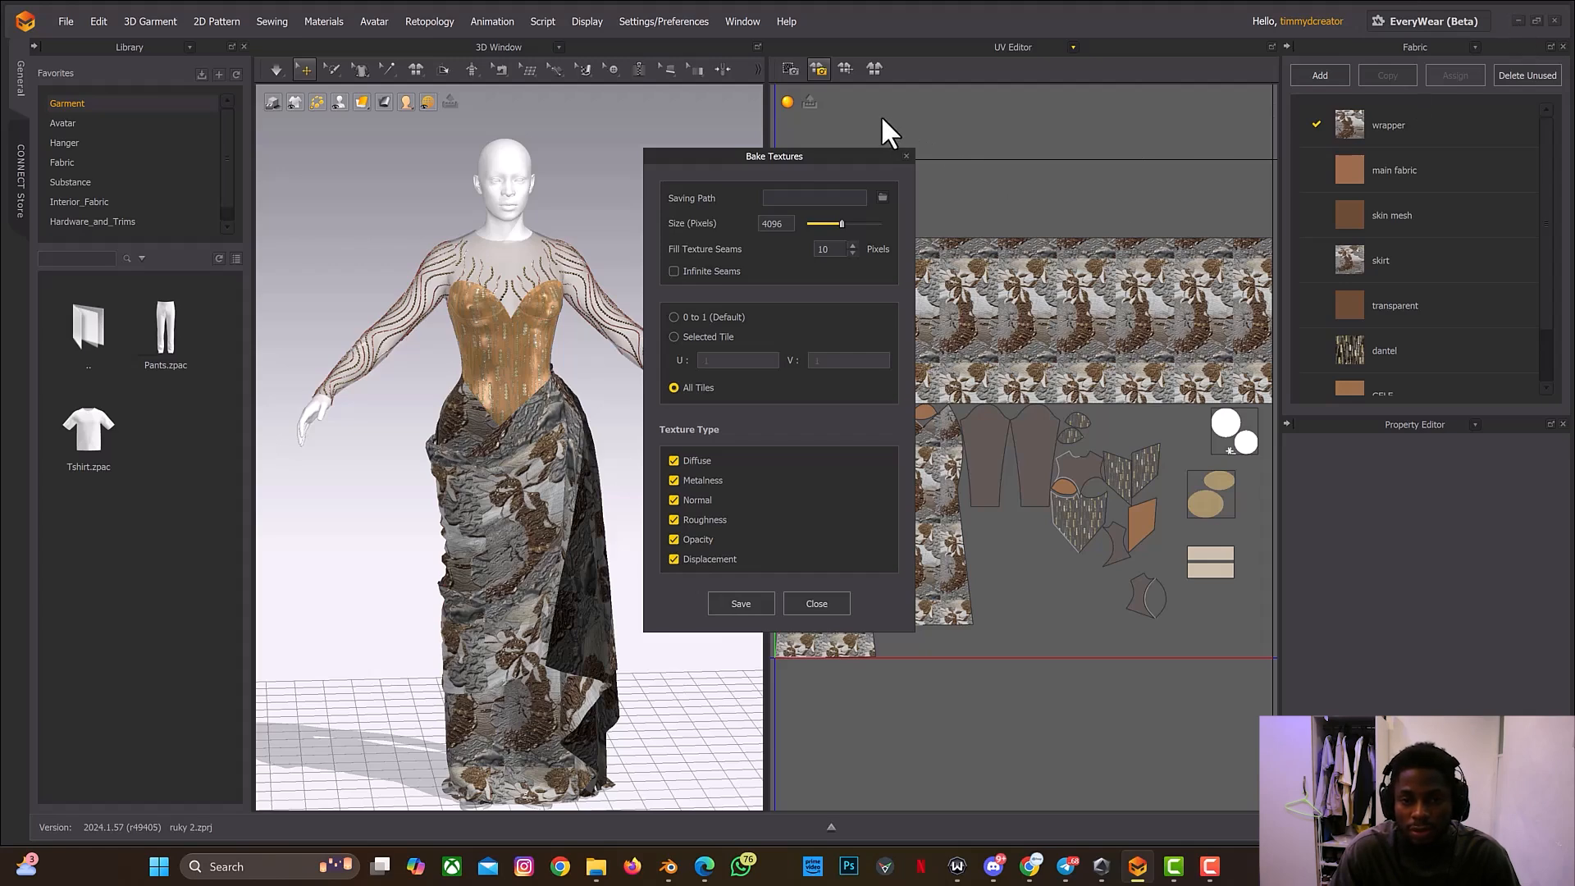
click(906, 153)
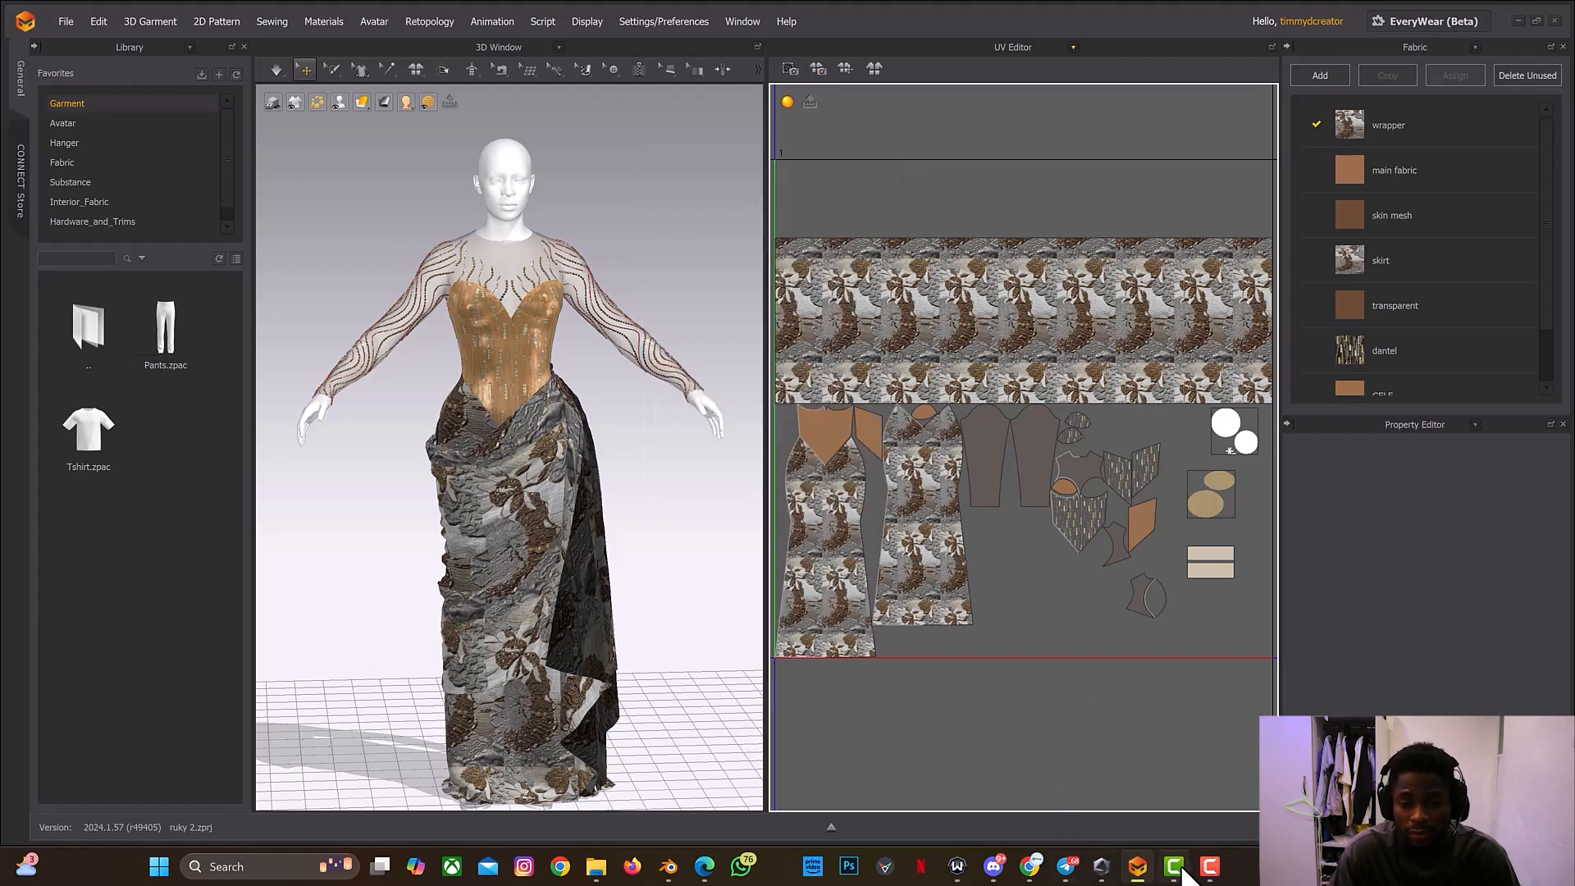
Step: Return to Blender and load the cloth diffuse, metalness, normal, roughness and opacity maps, plus the adjacent combined metalness map, into the garment material
mouse_move(1163, 874)
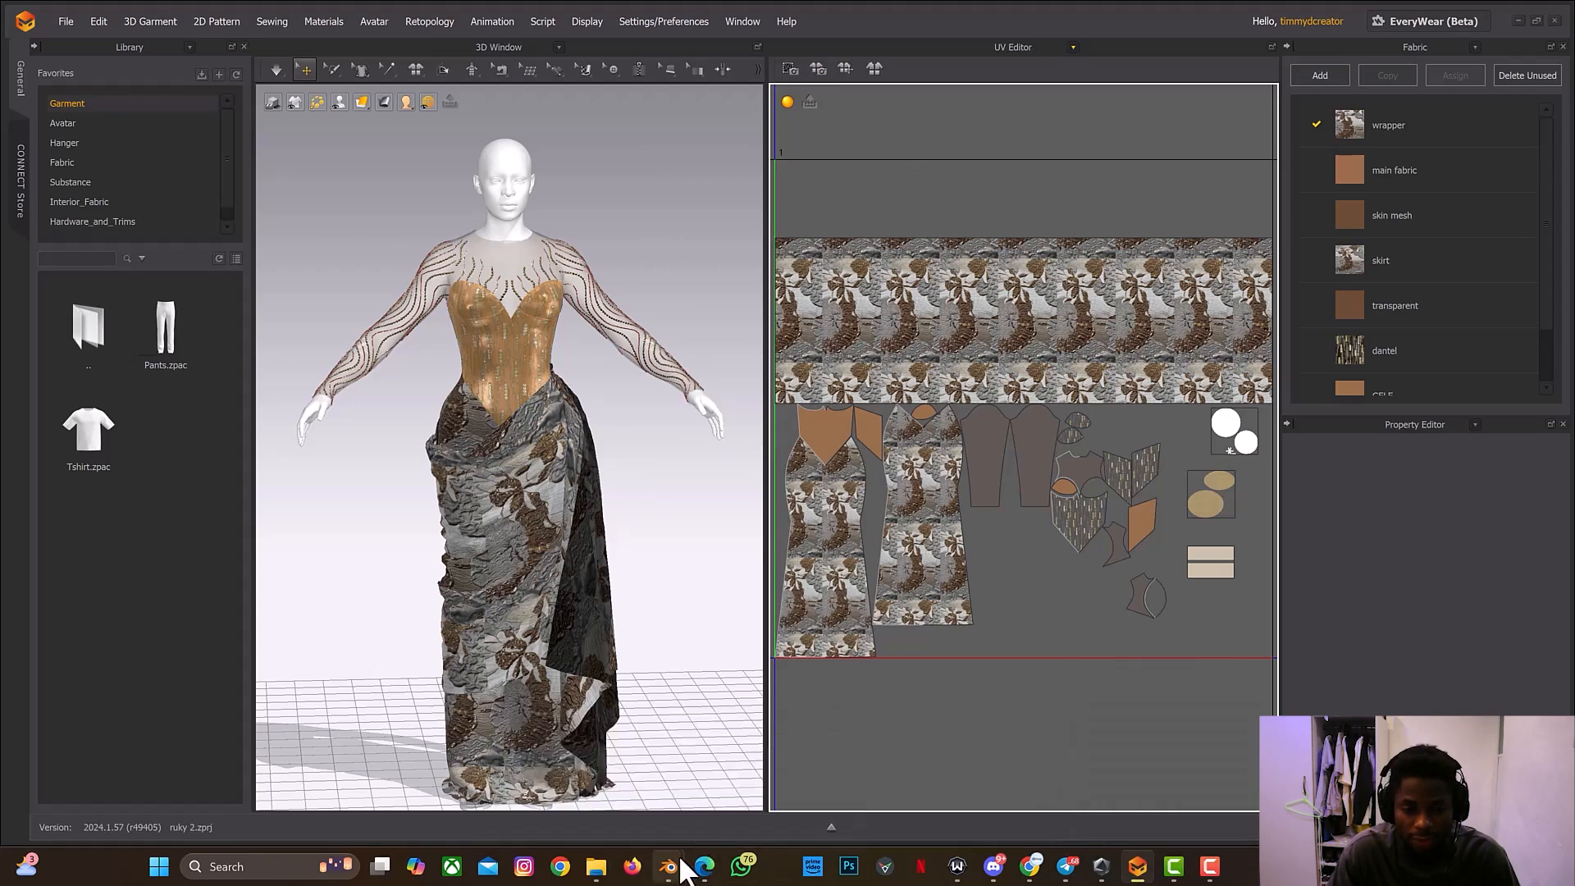
mouse_move(674, 876)
click(722, 810)
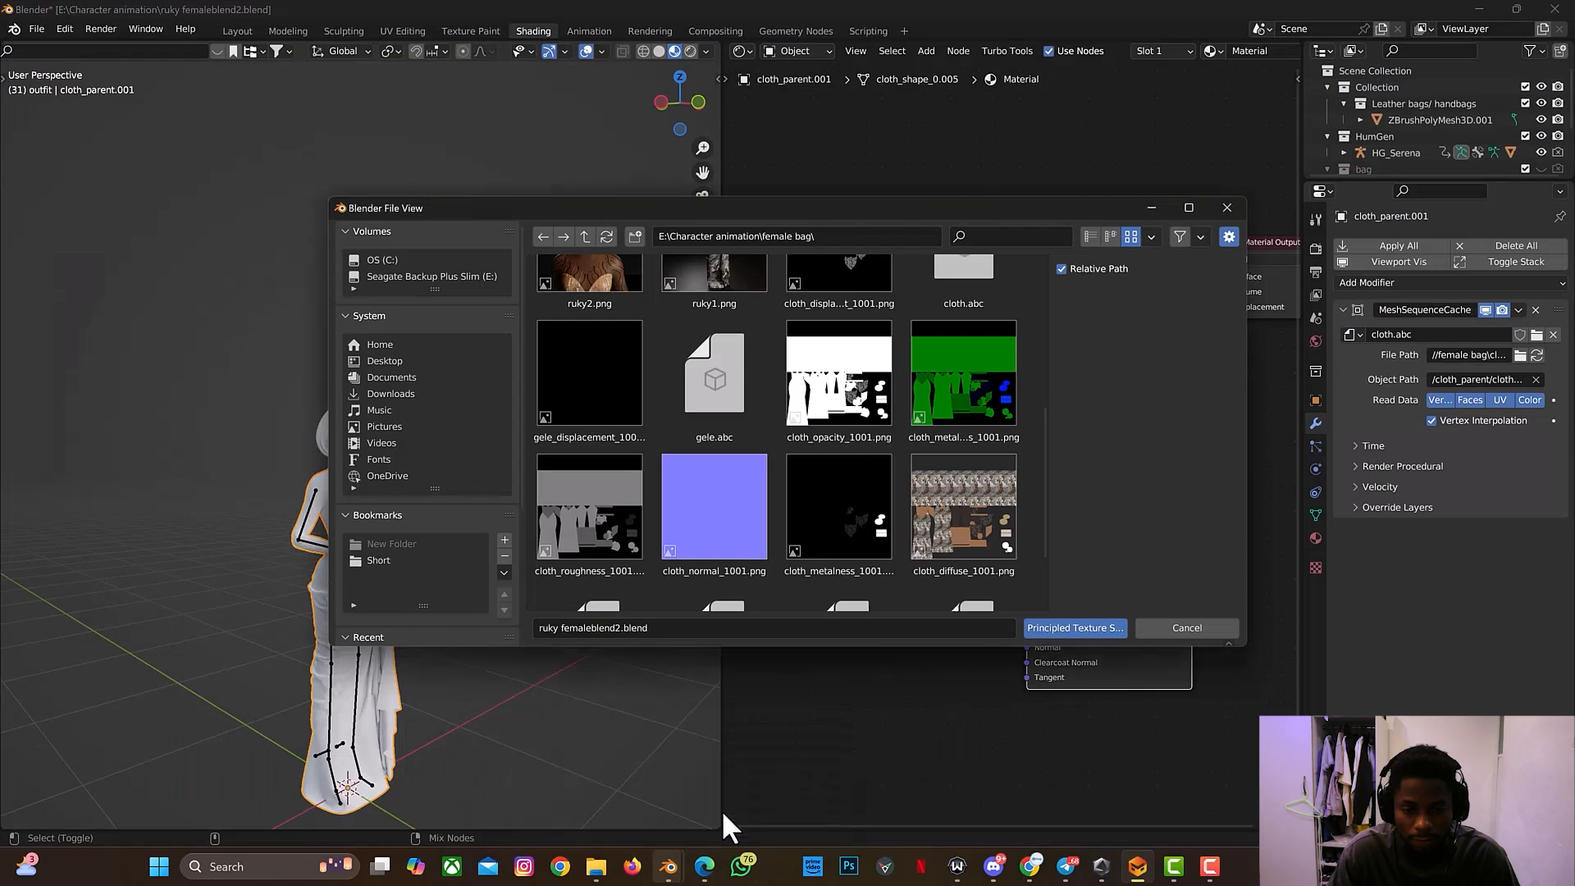
click(964, 518)
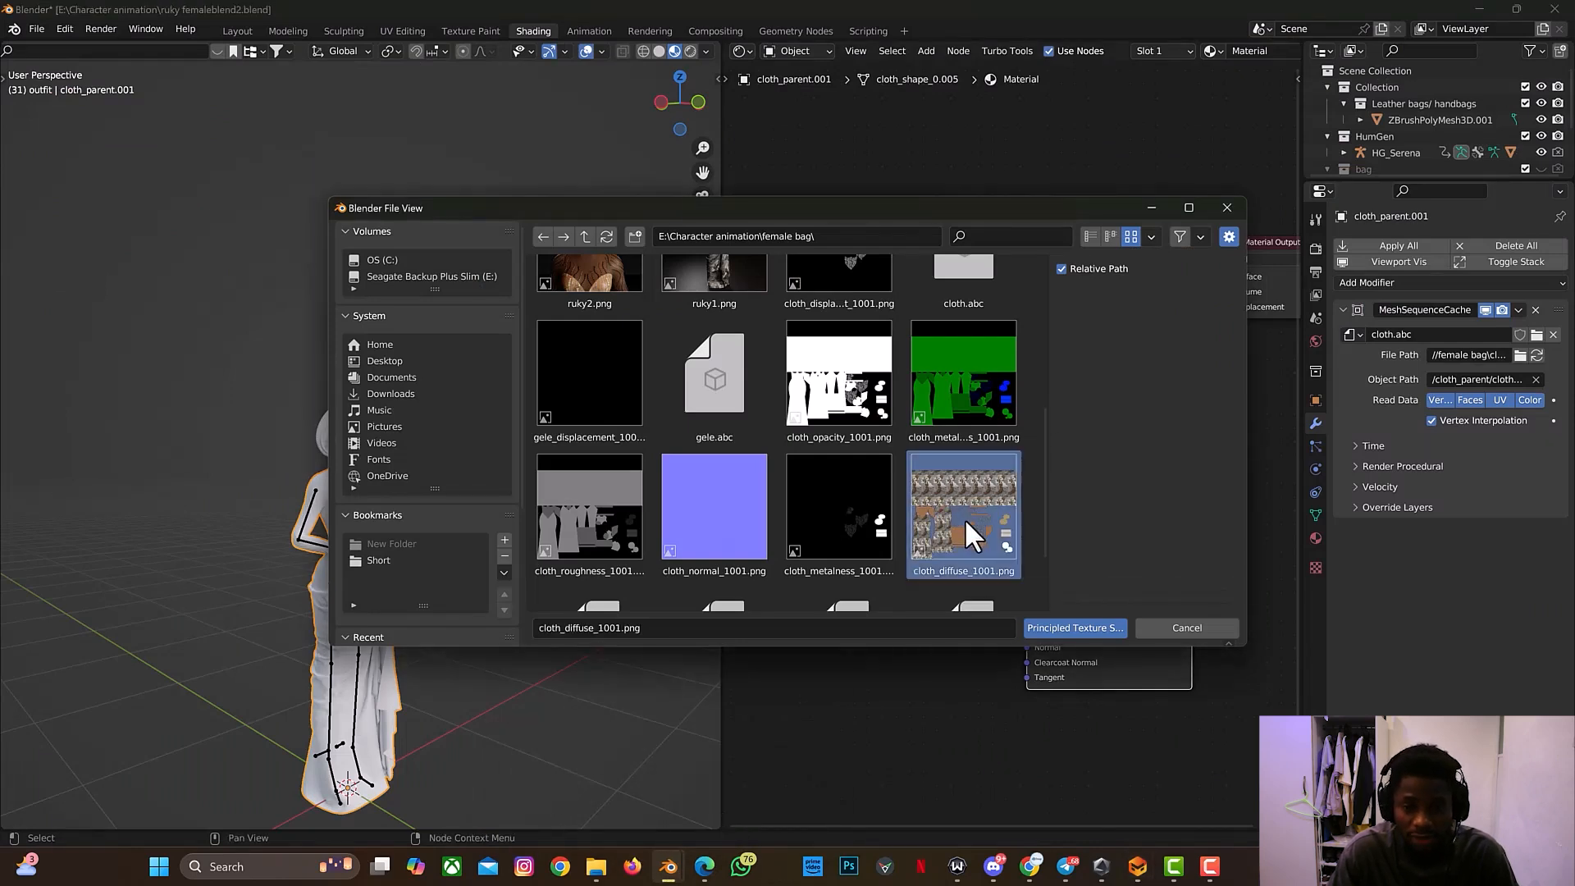
shift+click(846, 416)
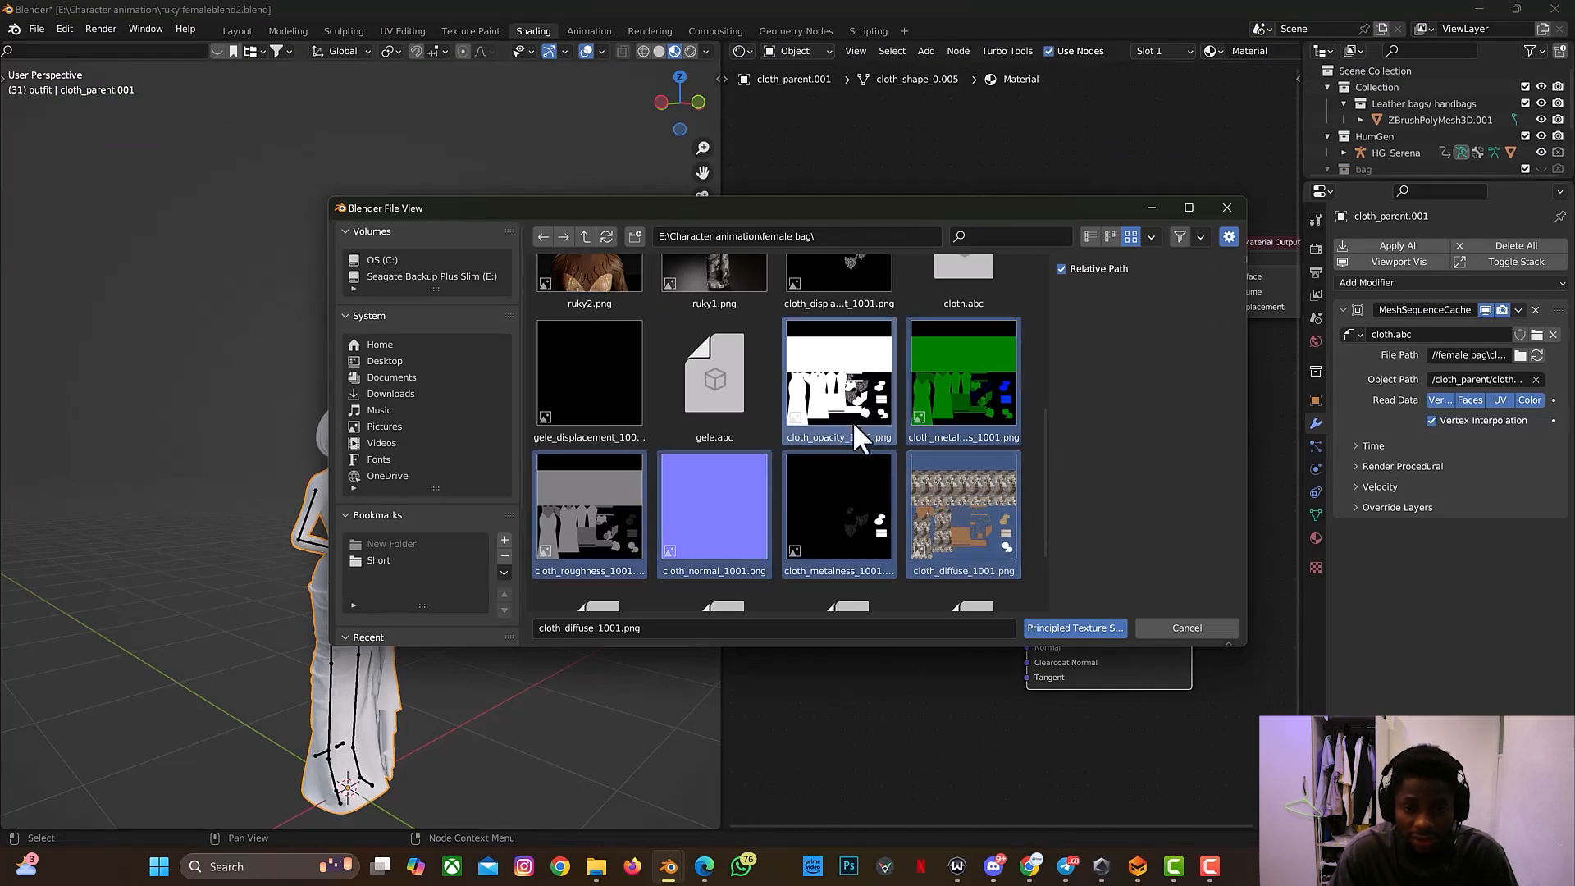
click(1047, 627)
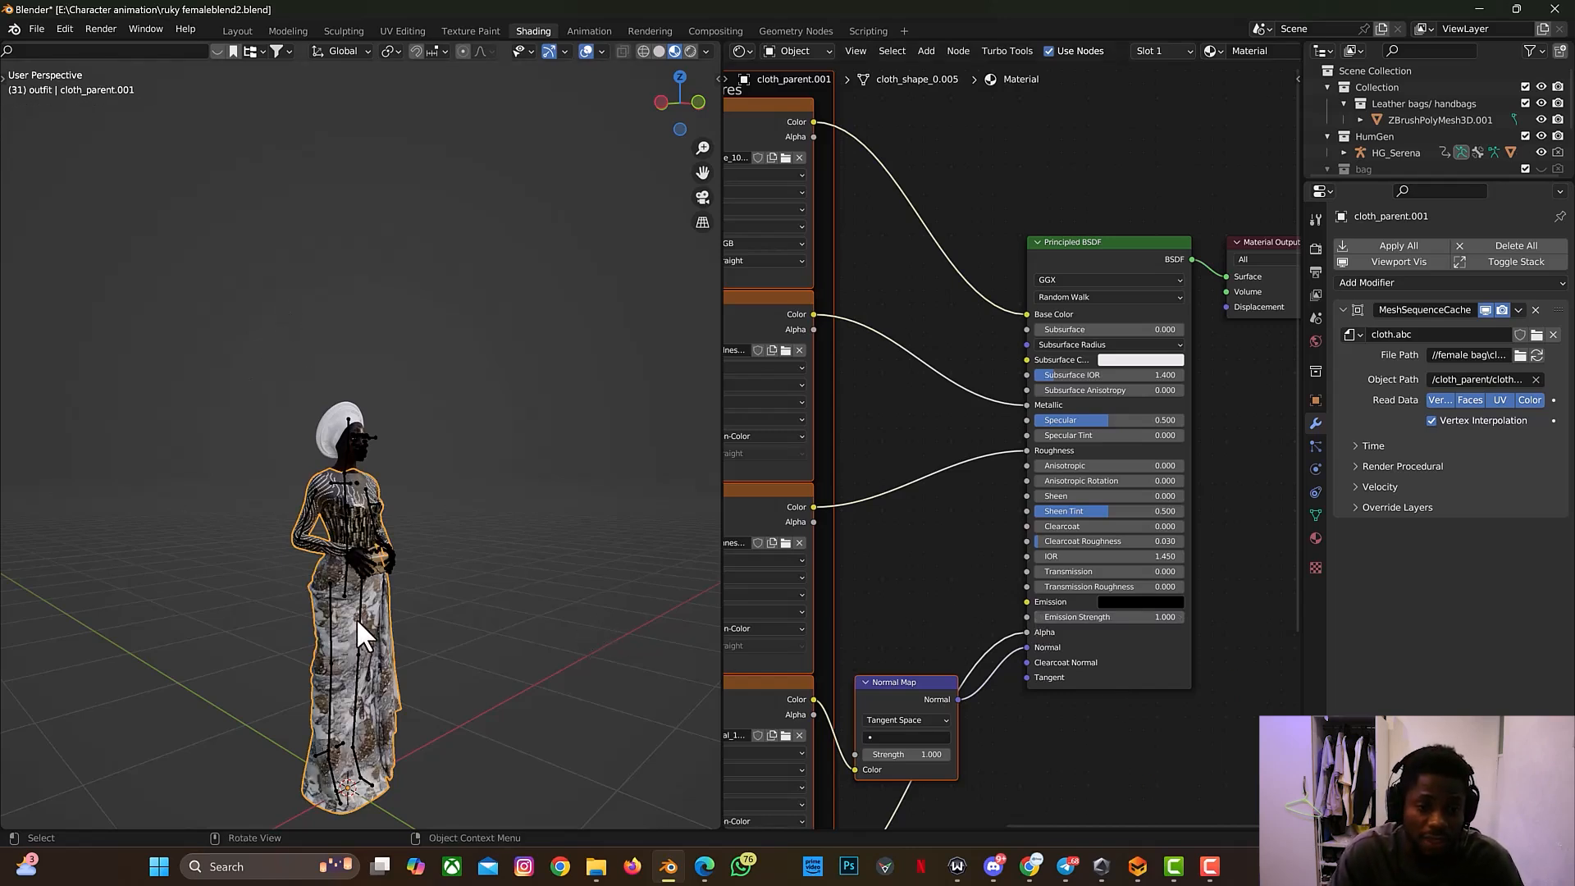
Step: Inspect the textured garment's neckline and beaded bodice up close and from the front
scroll(356, 618, up, 3)
scroll(356, 617, up, 2)
scroll(354, 617, up, 2)
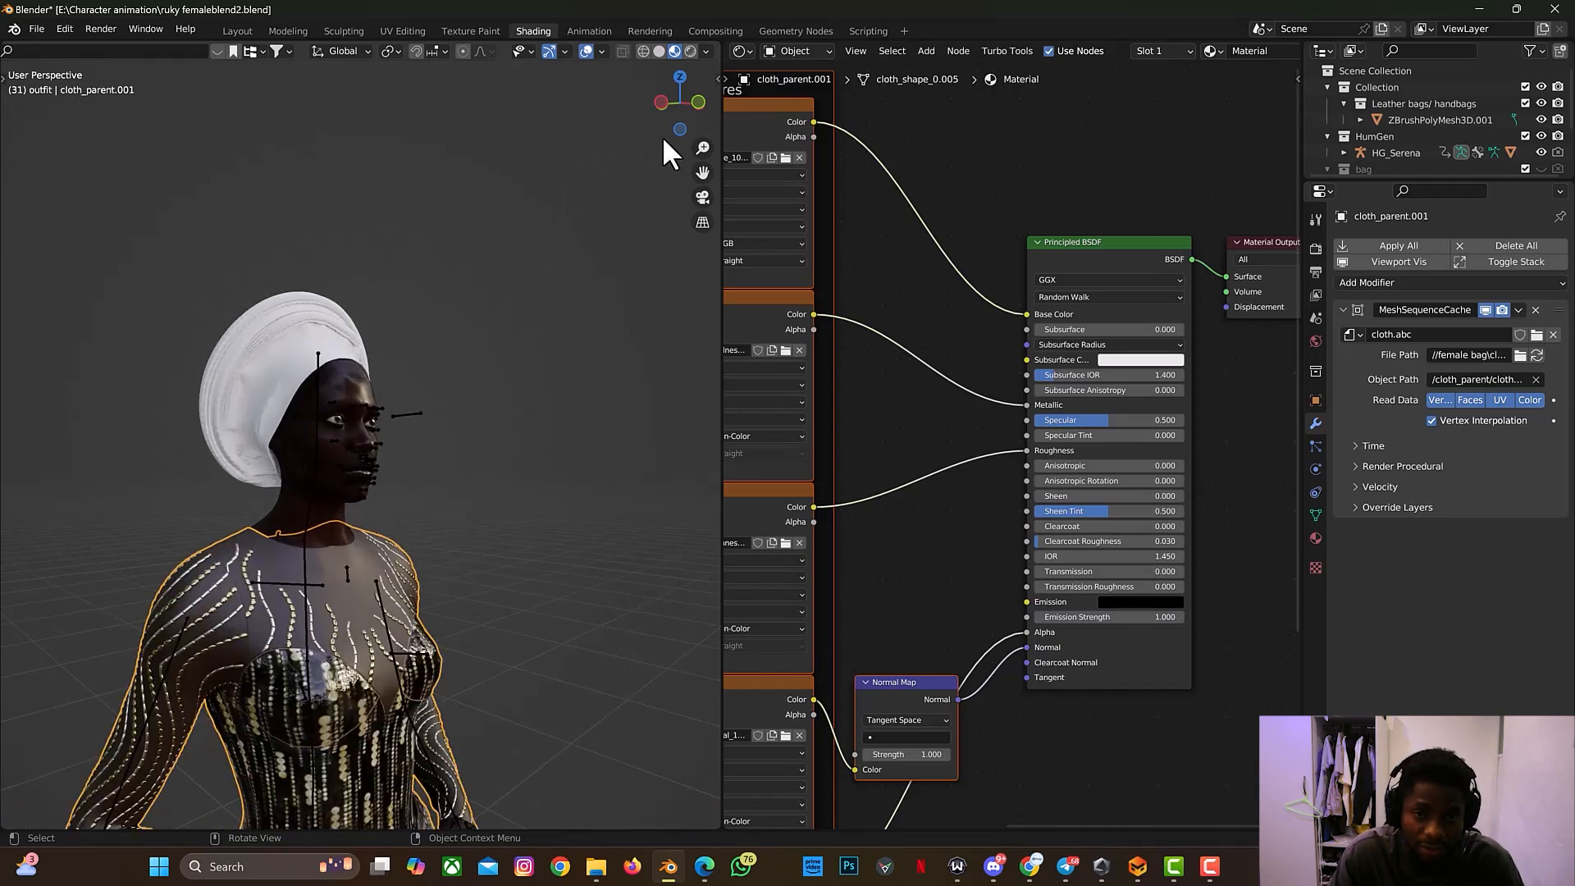
drag(672, 128, 612, 135)
drag(387, 570, 392, 573)
scroll(394, 573, up, 5)
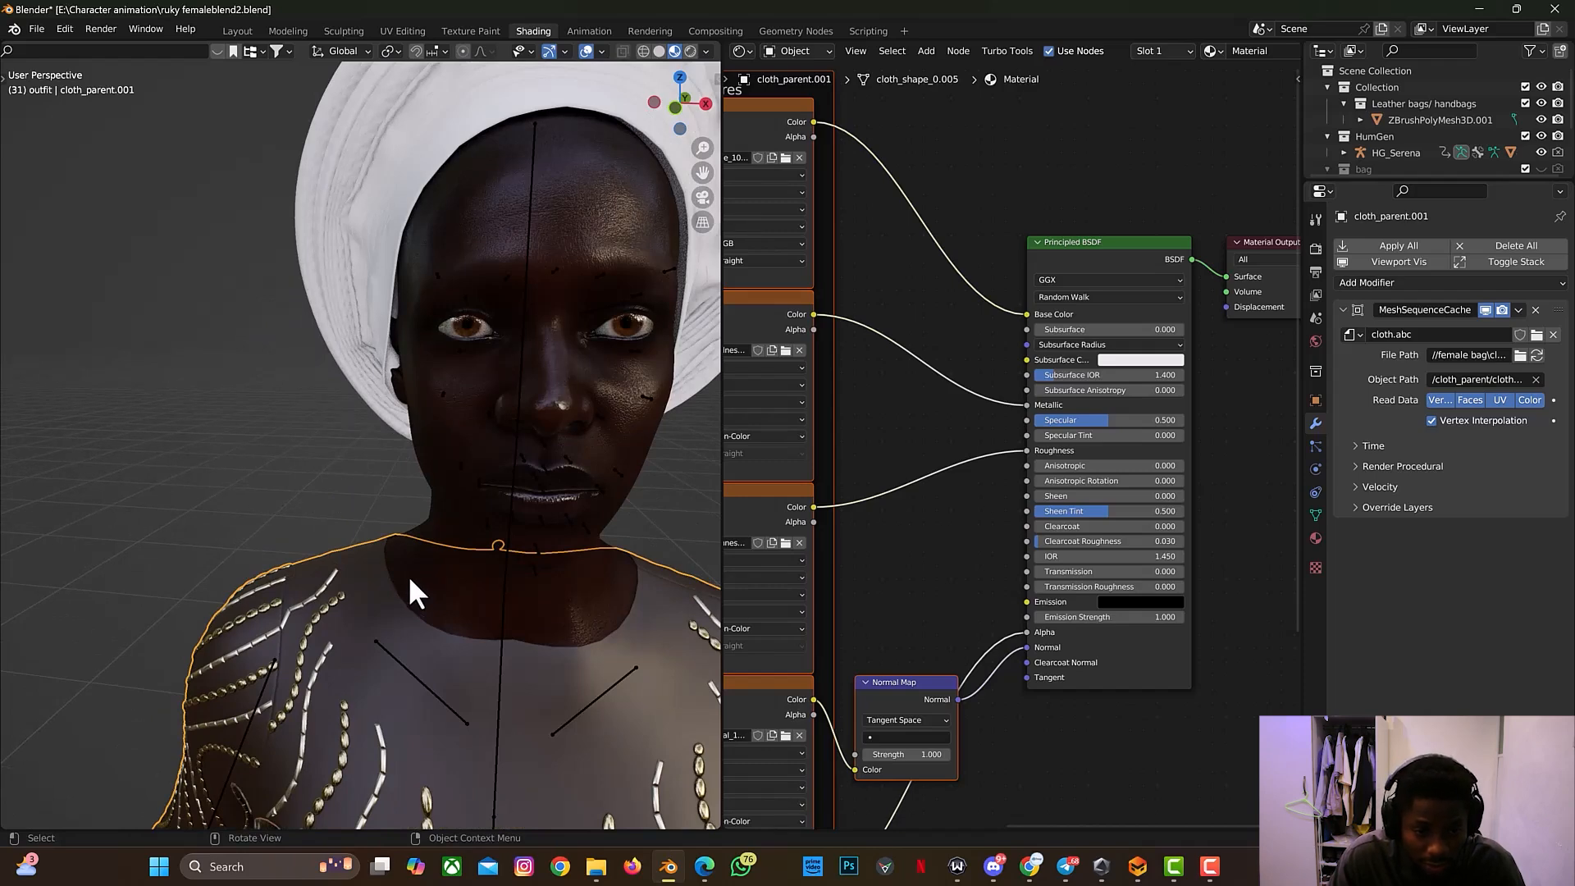
scroll(411, 564, down, 5)
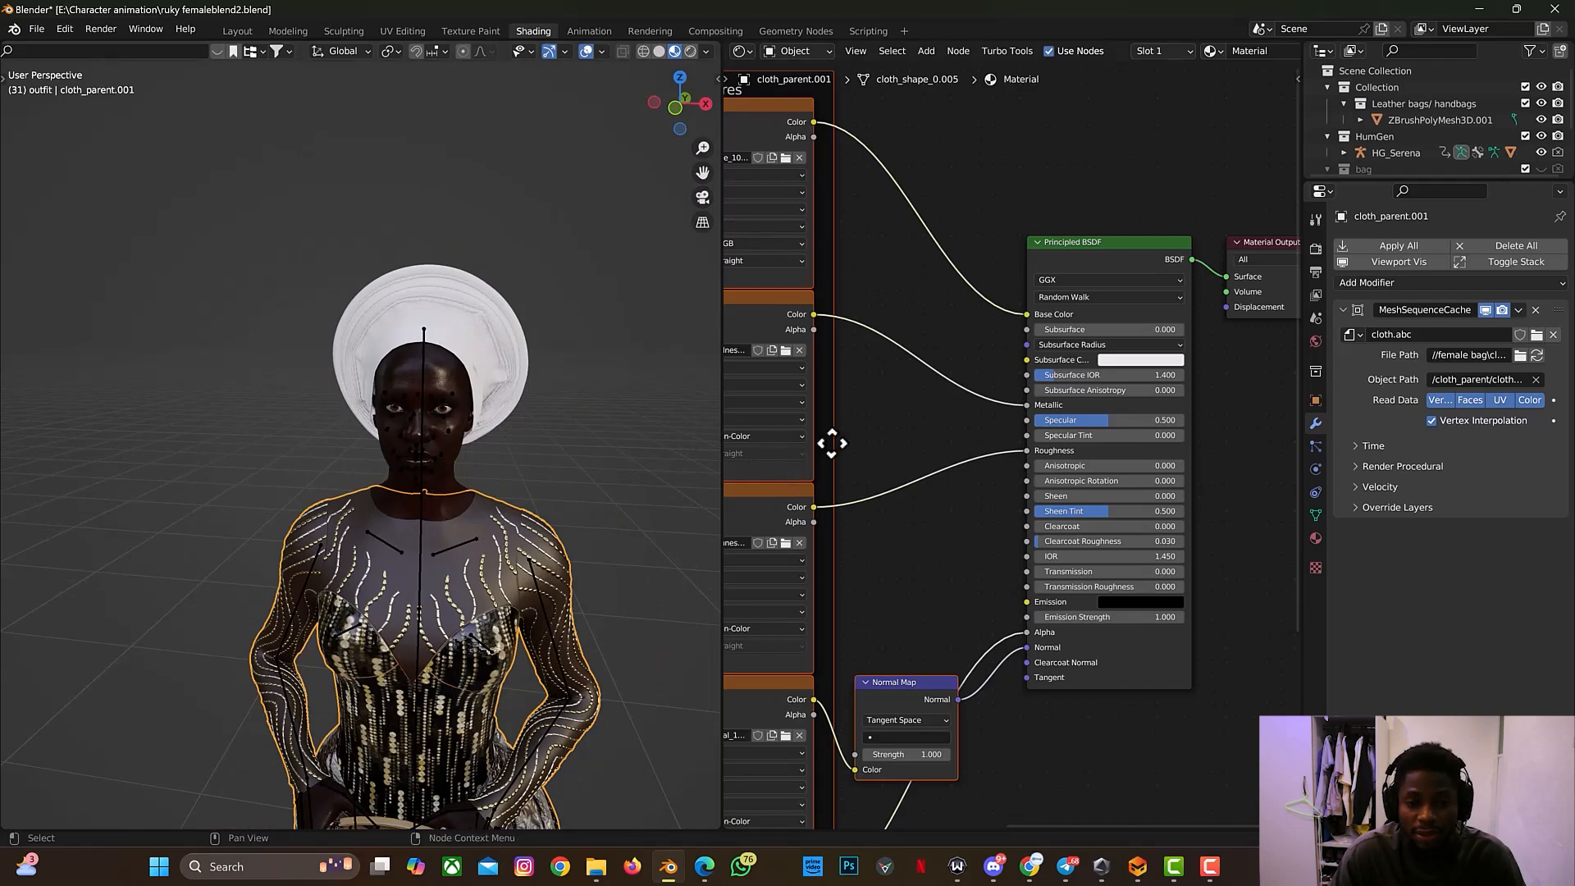
Step: Rename the beaded garment's material as outfit
scroll(876, 484, down, 4)
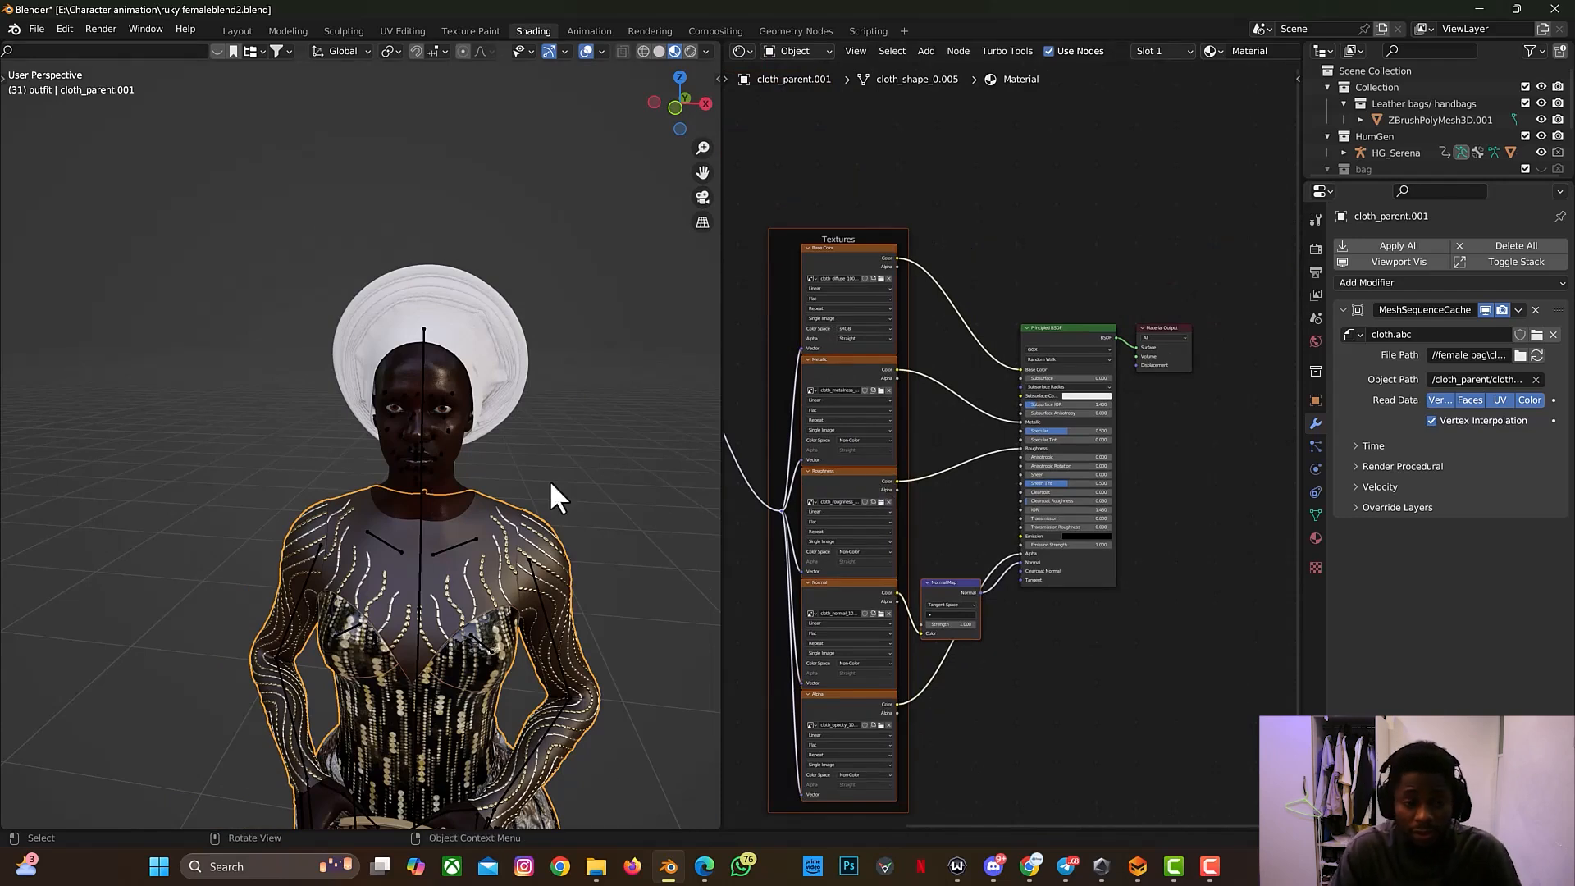
click(493, 357)
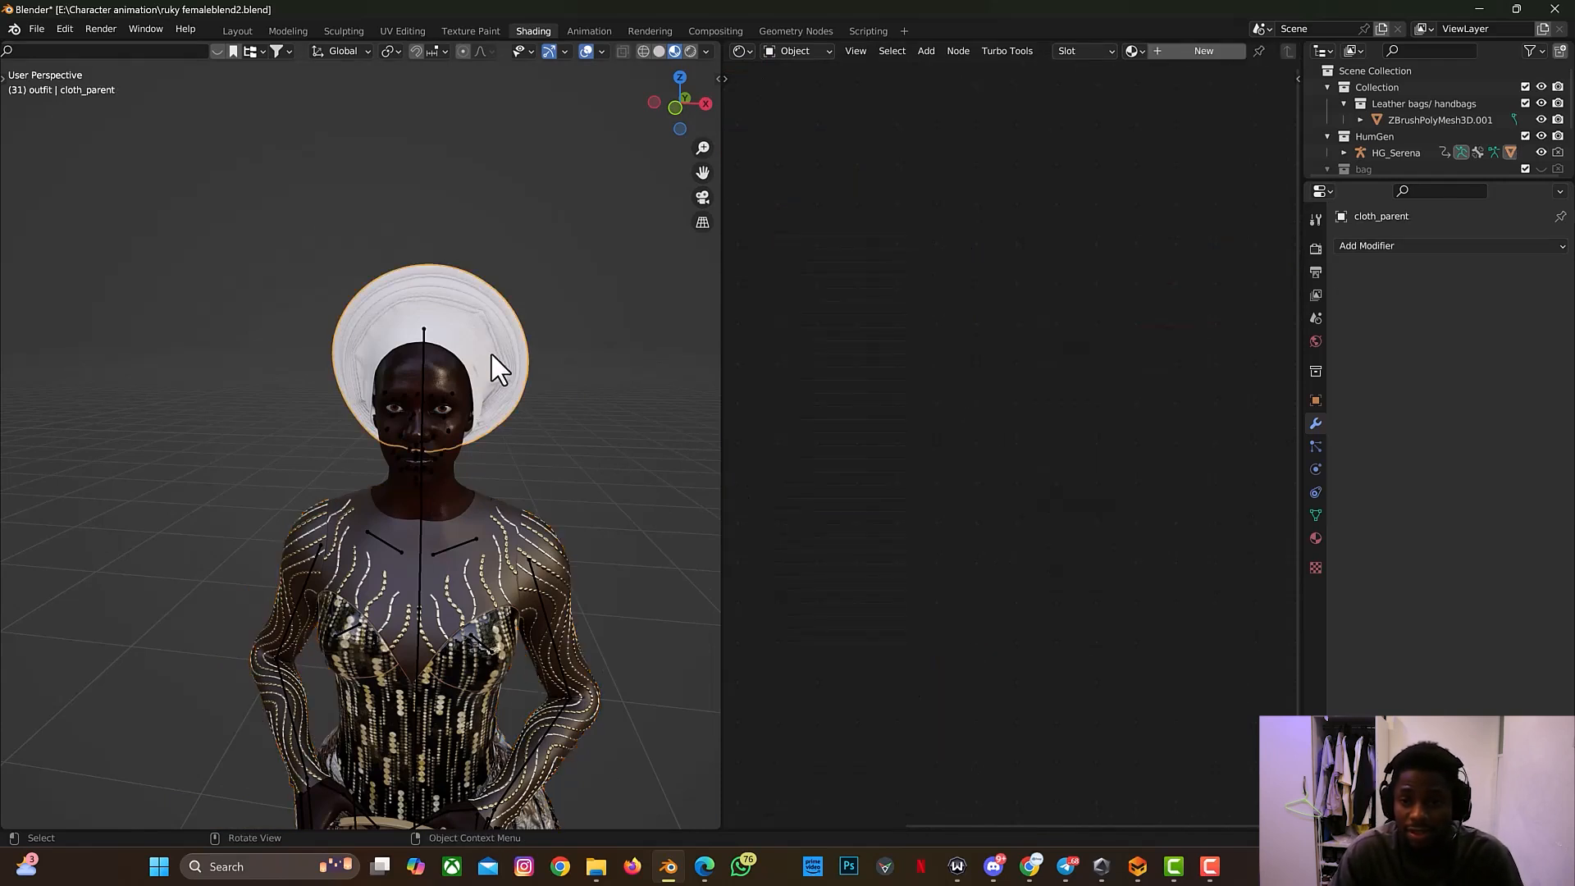
click(1315, 537)
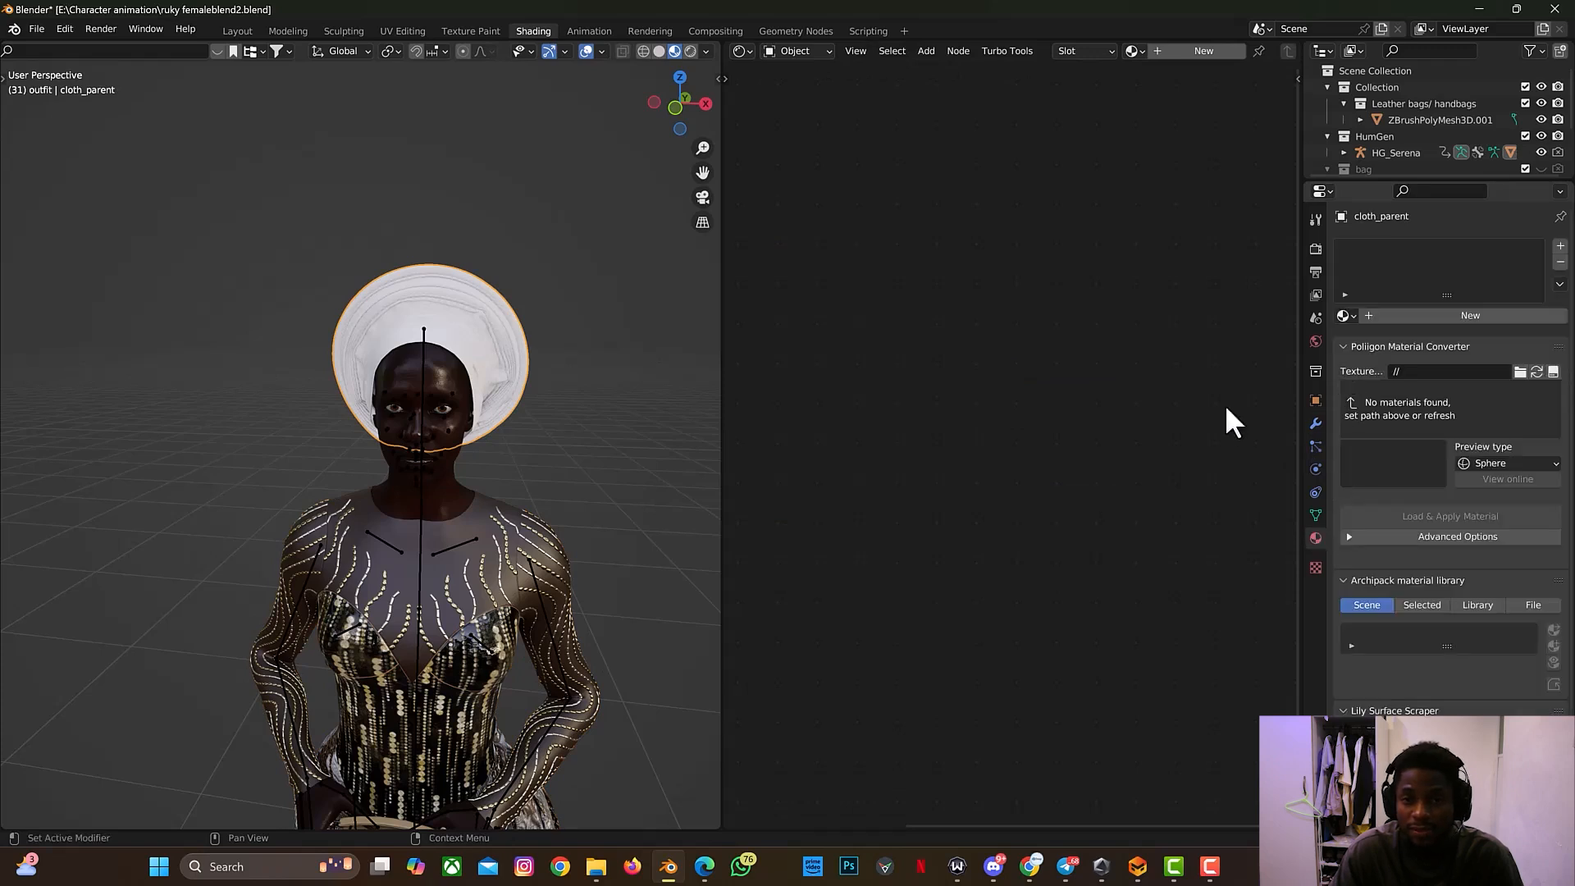
click(506, 581)
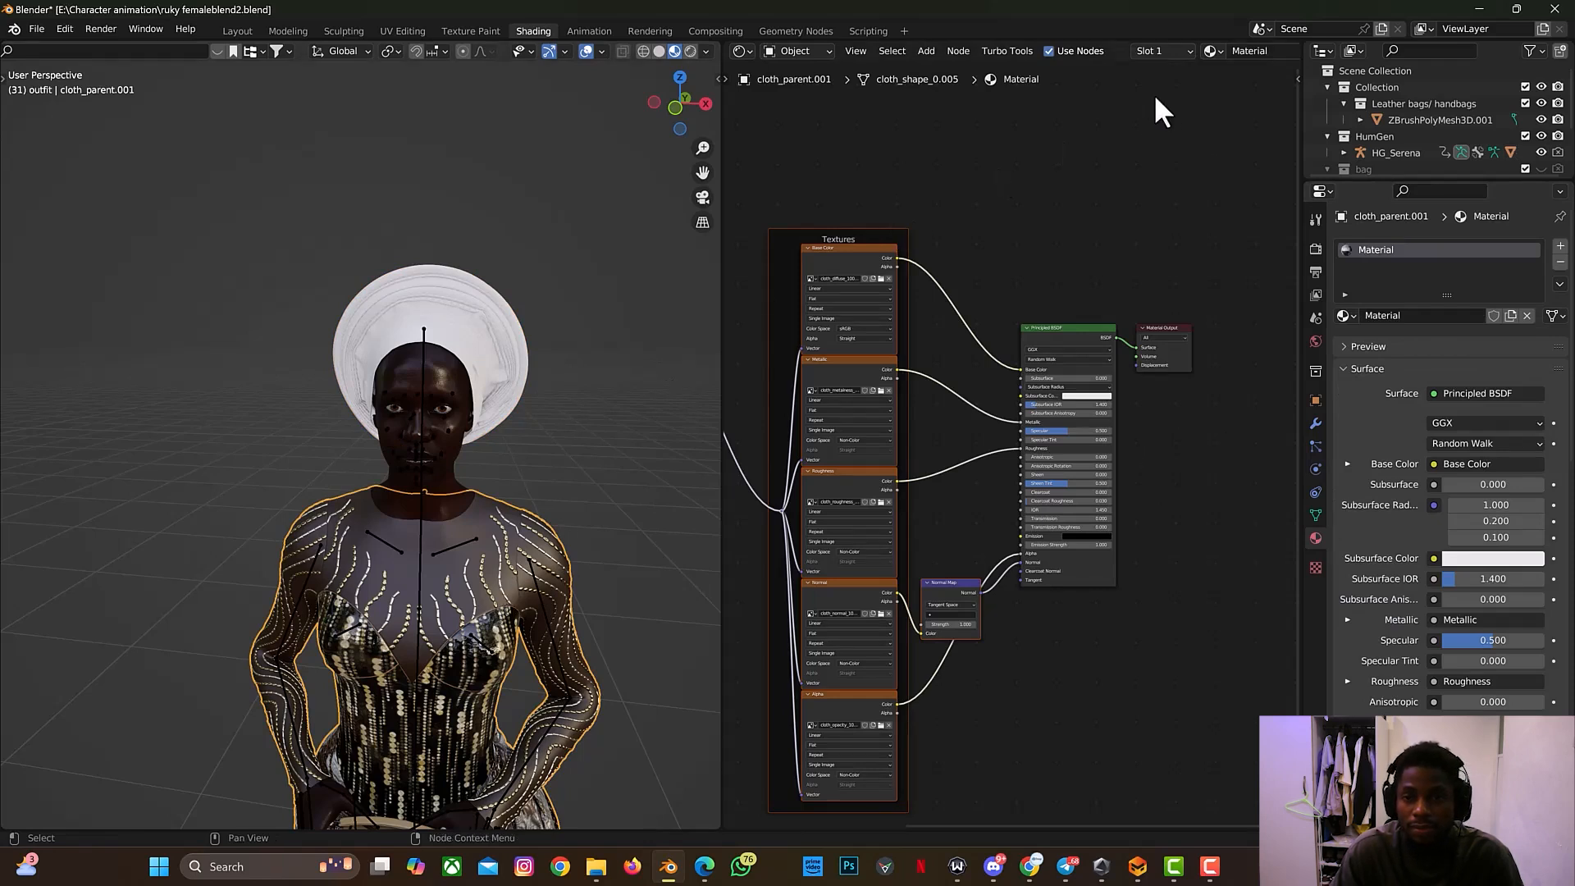
double_click(1255, 54)
text(o)
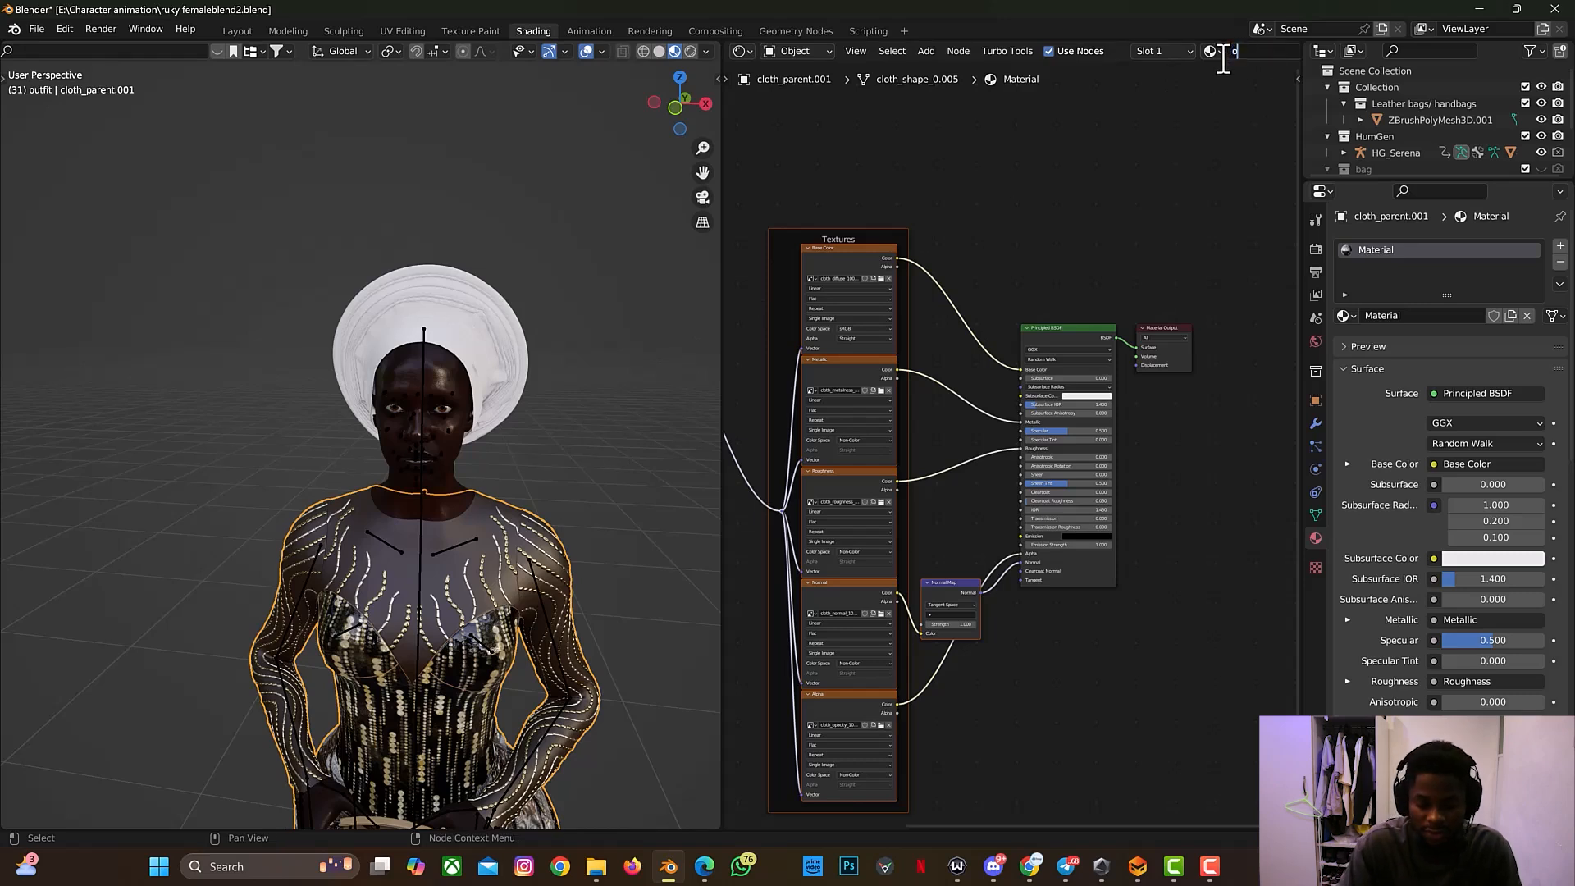
text(utfit)
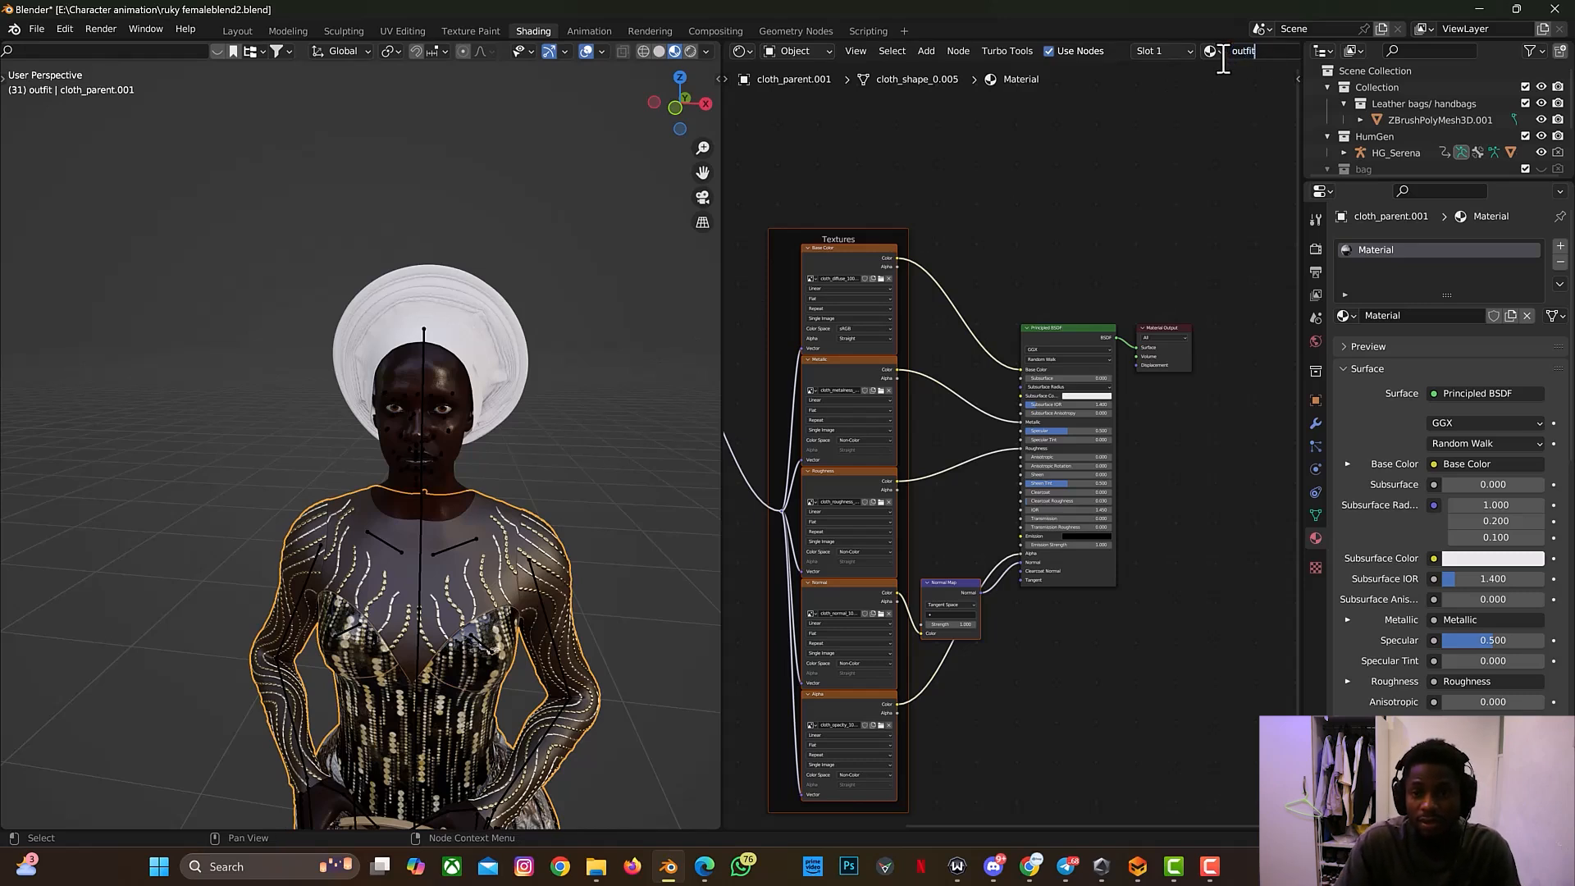
key(Return)
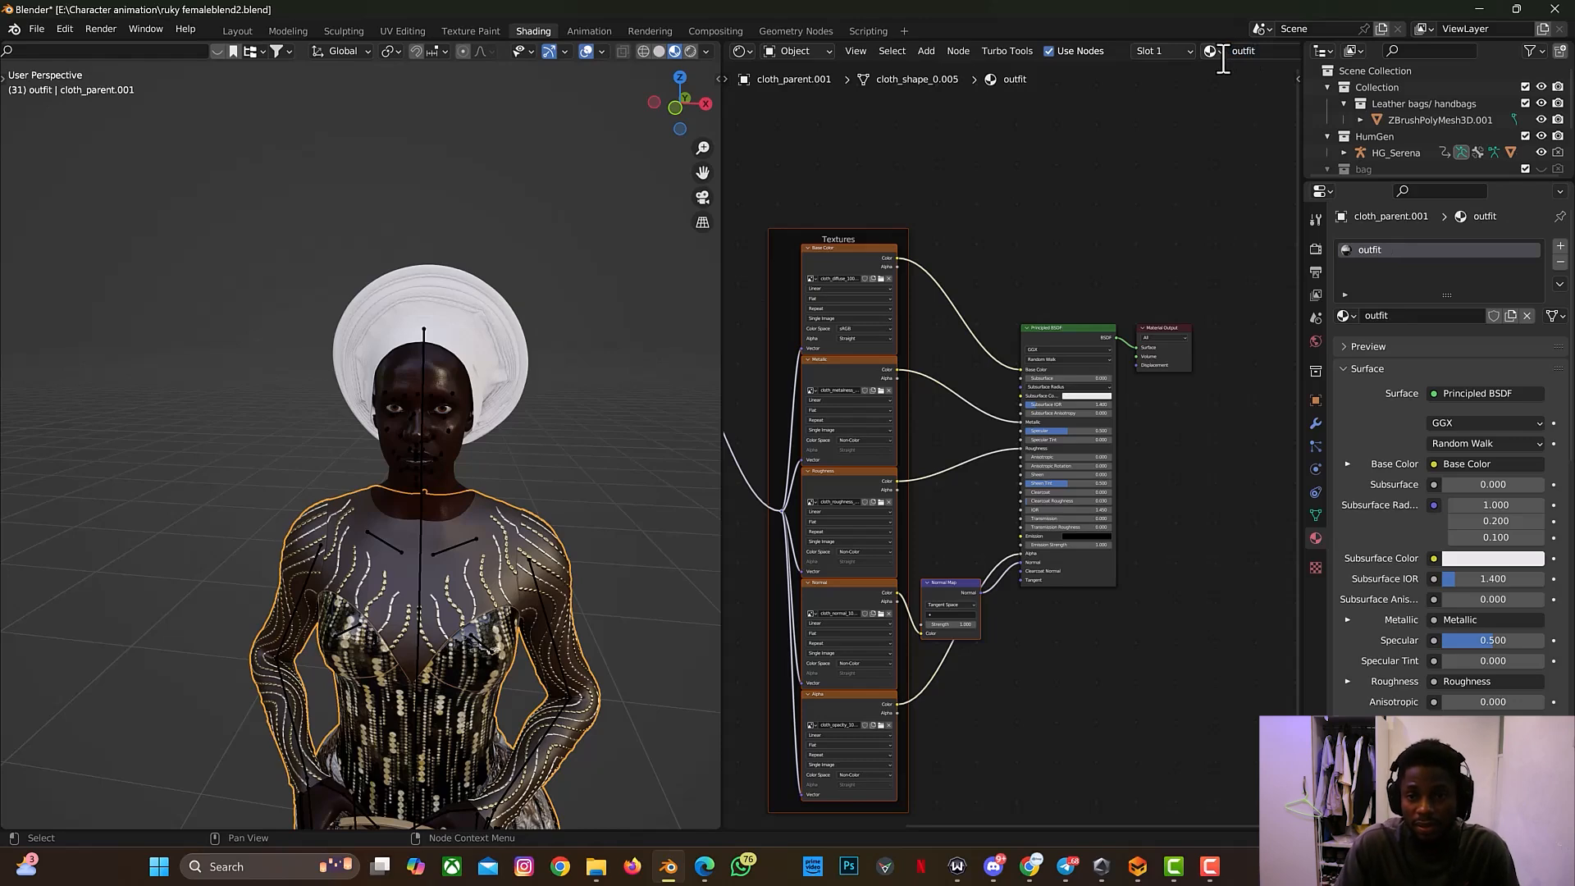
Step: Assign the existing outfit material to the white gele on the character's head
click(483, 351)
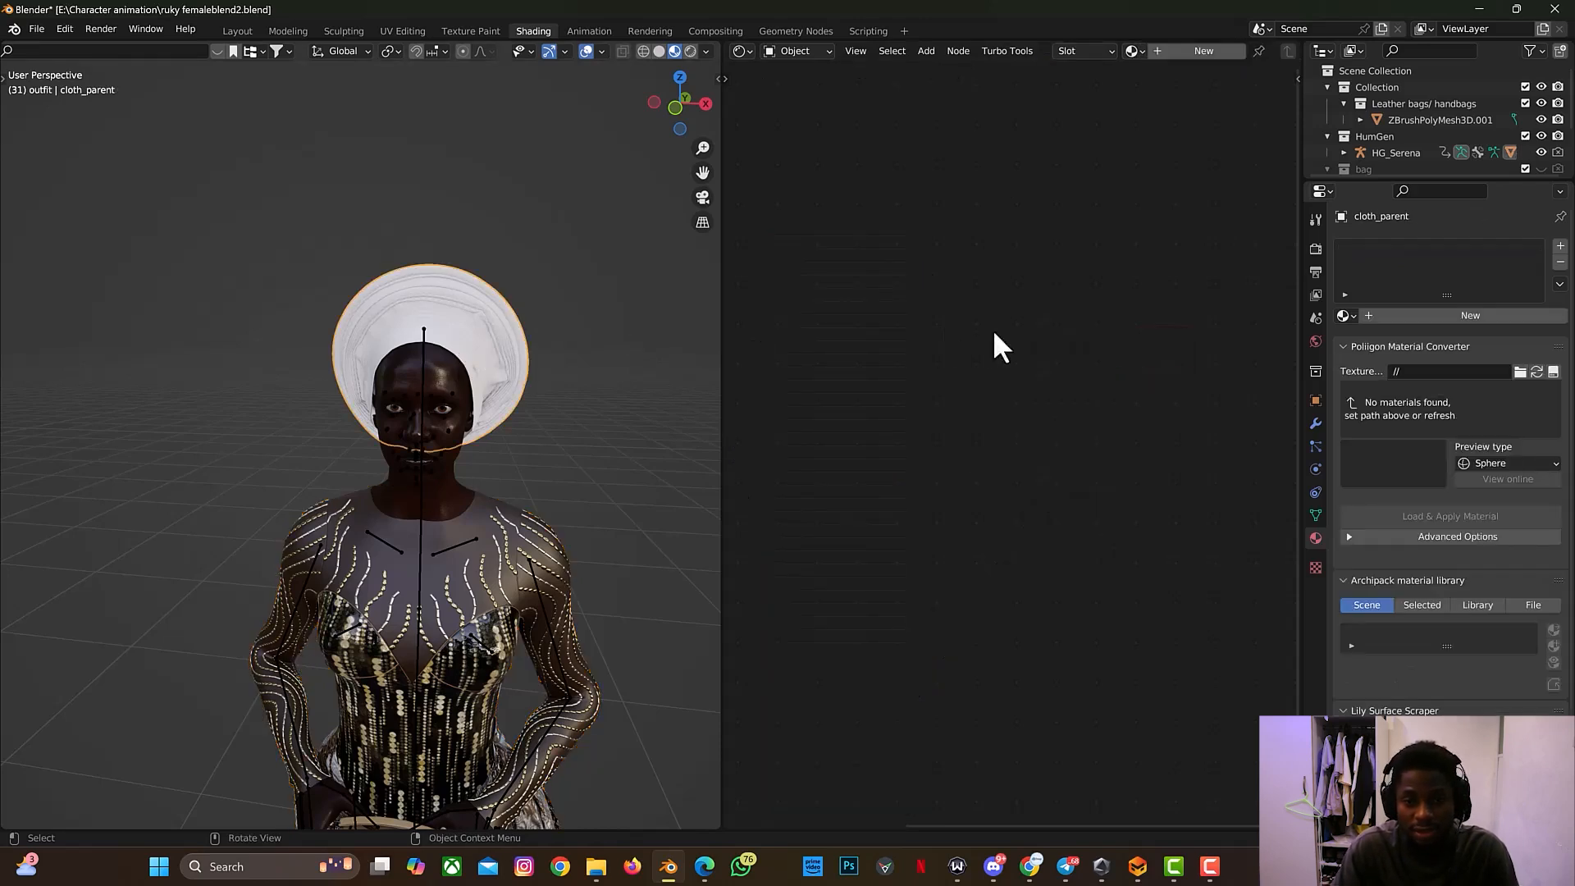
click(1345, 317)
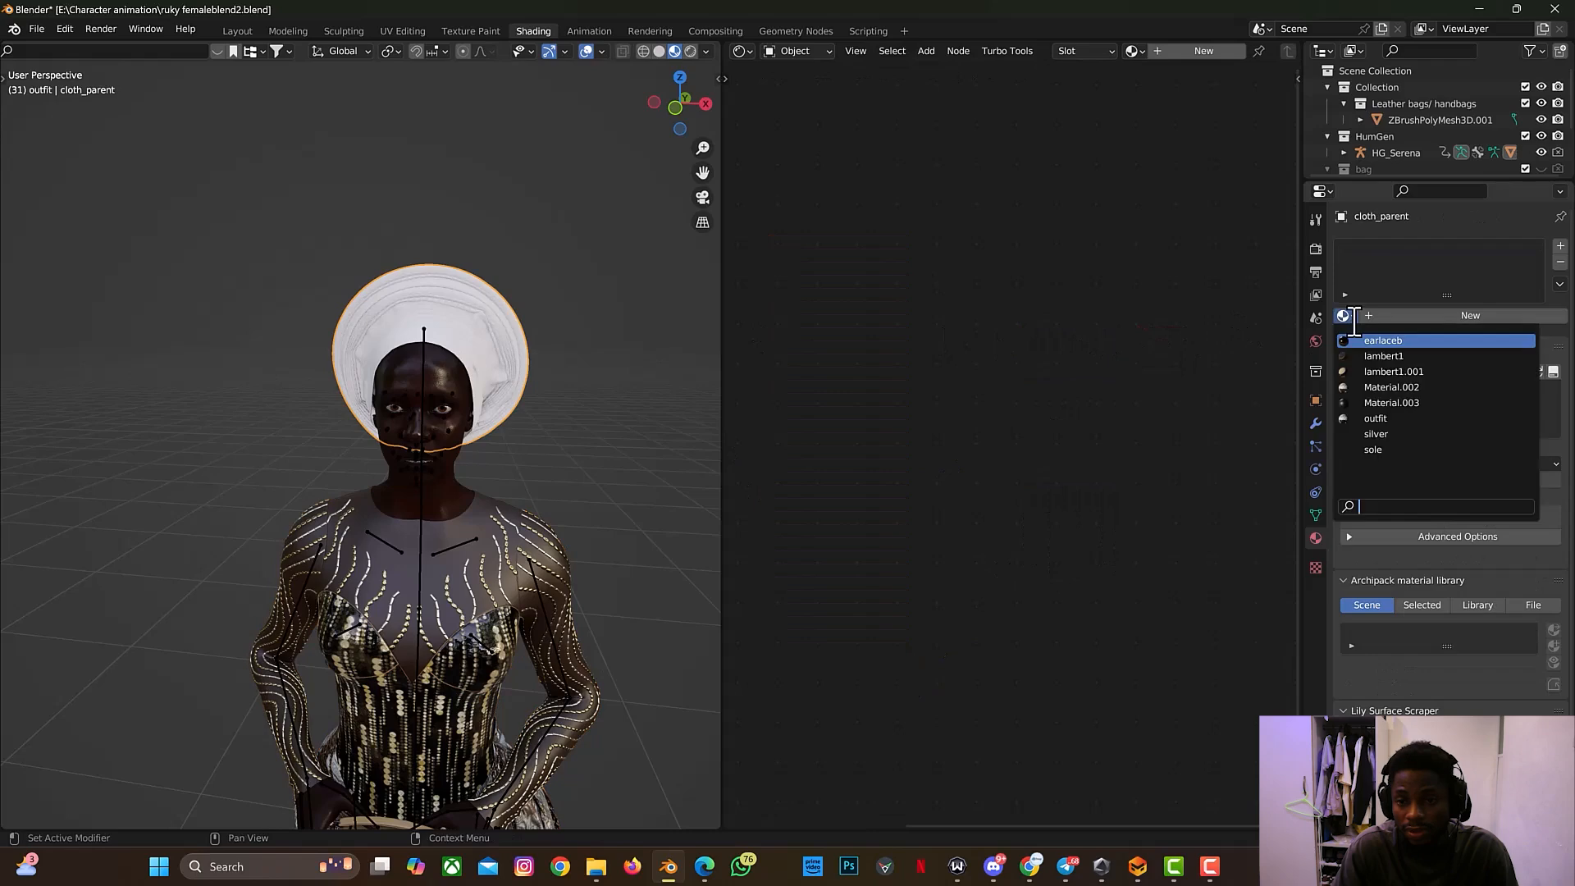
click(1387, 419)
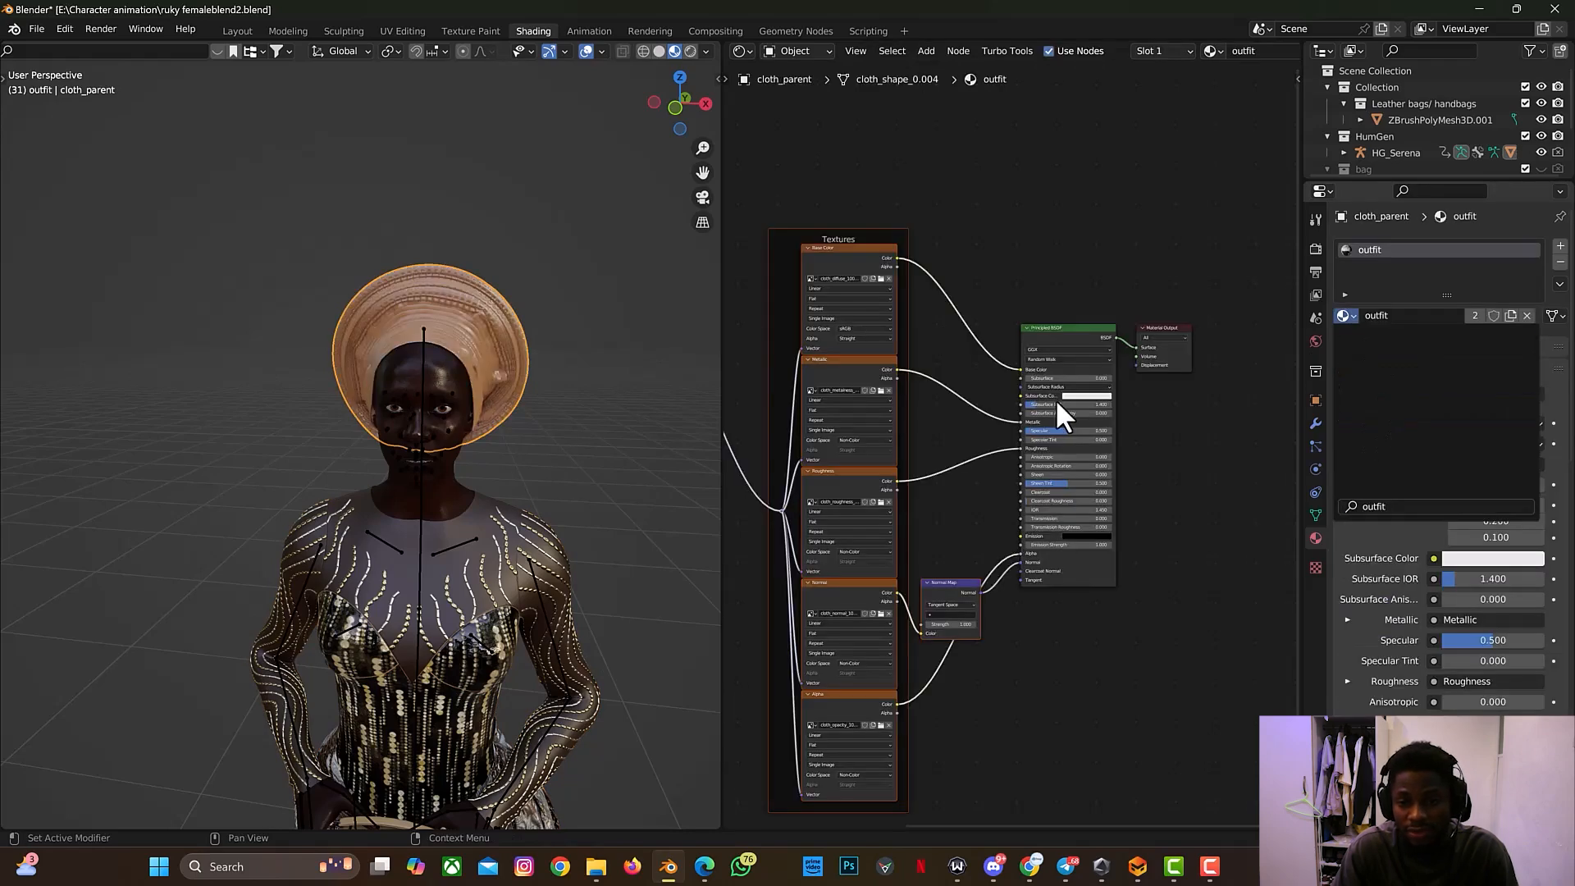
scroll(622, 146, up, 5)
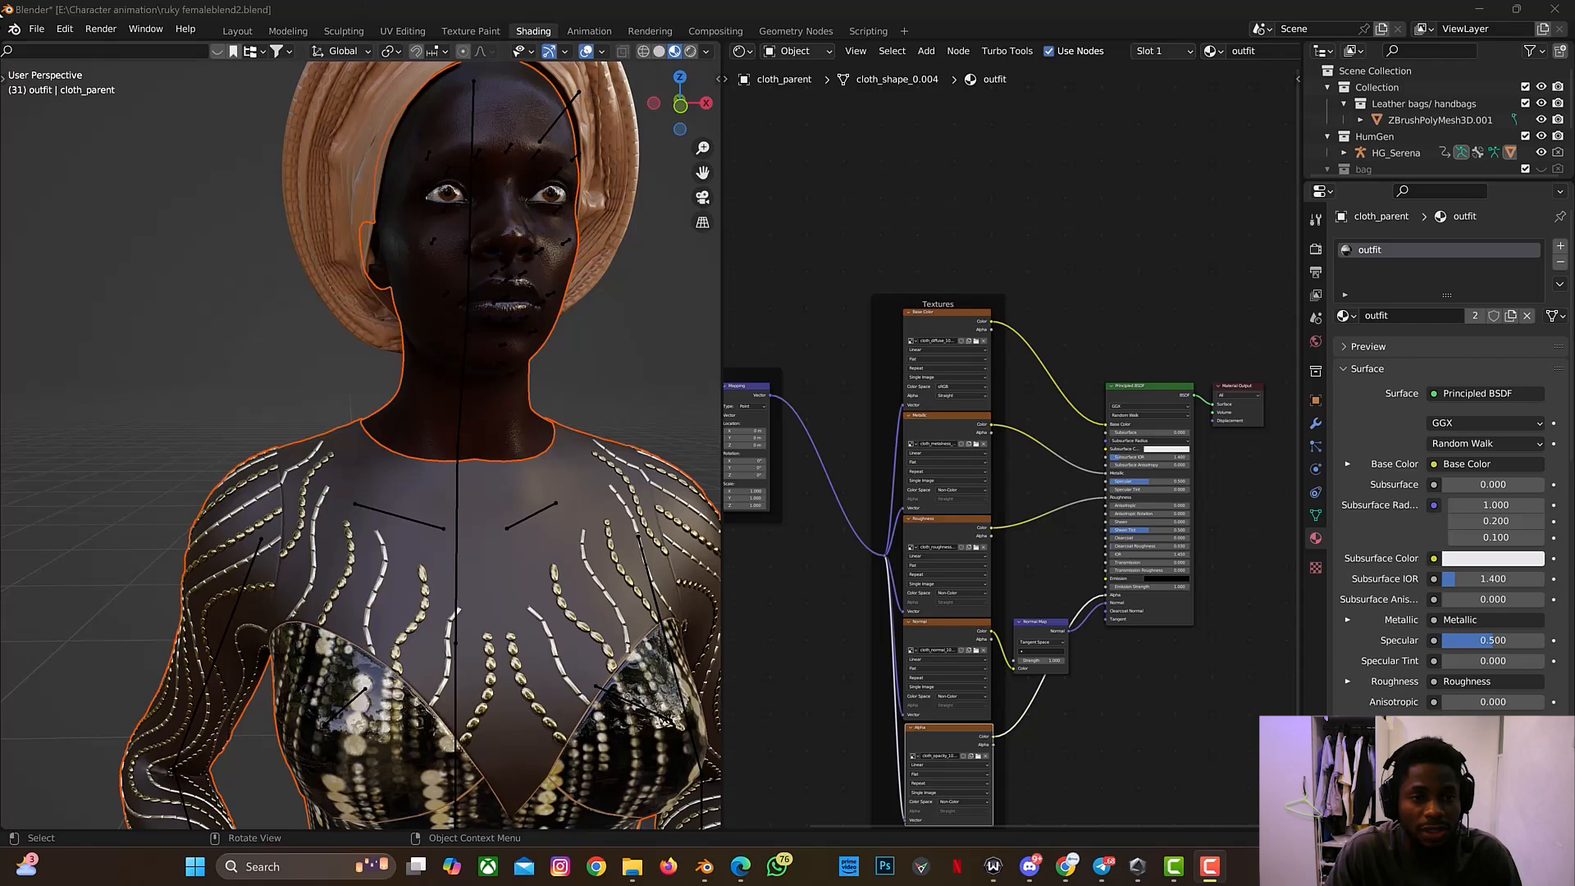
Step: Switch to the Layout workspace and create a new top-level collection named scene
click(237, 31)
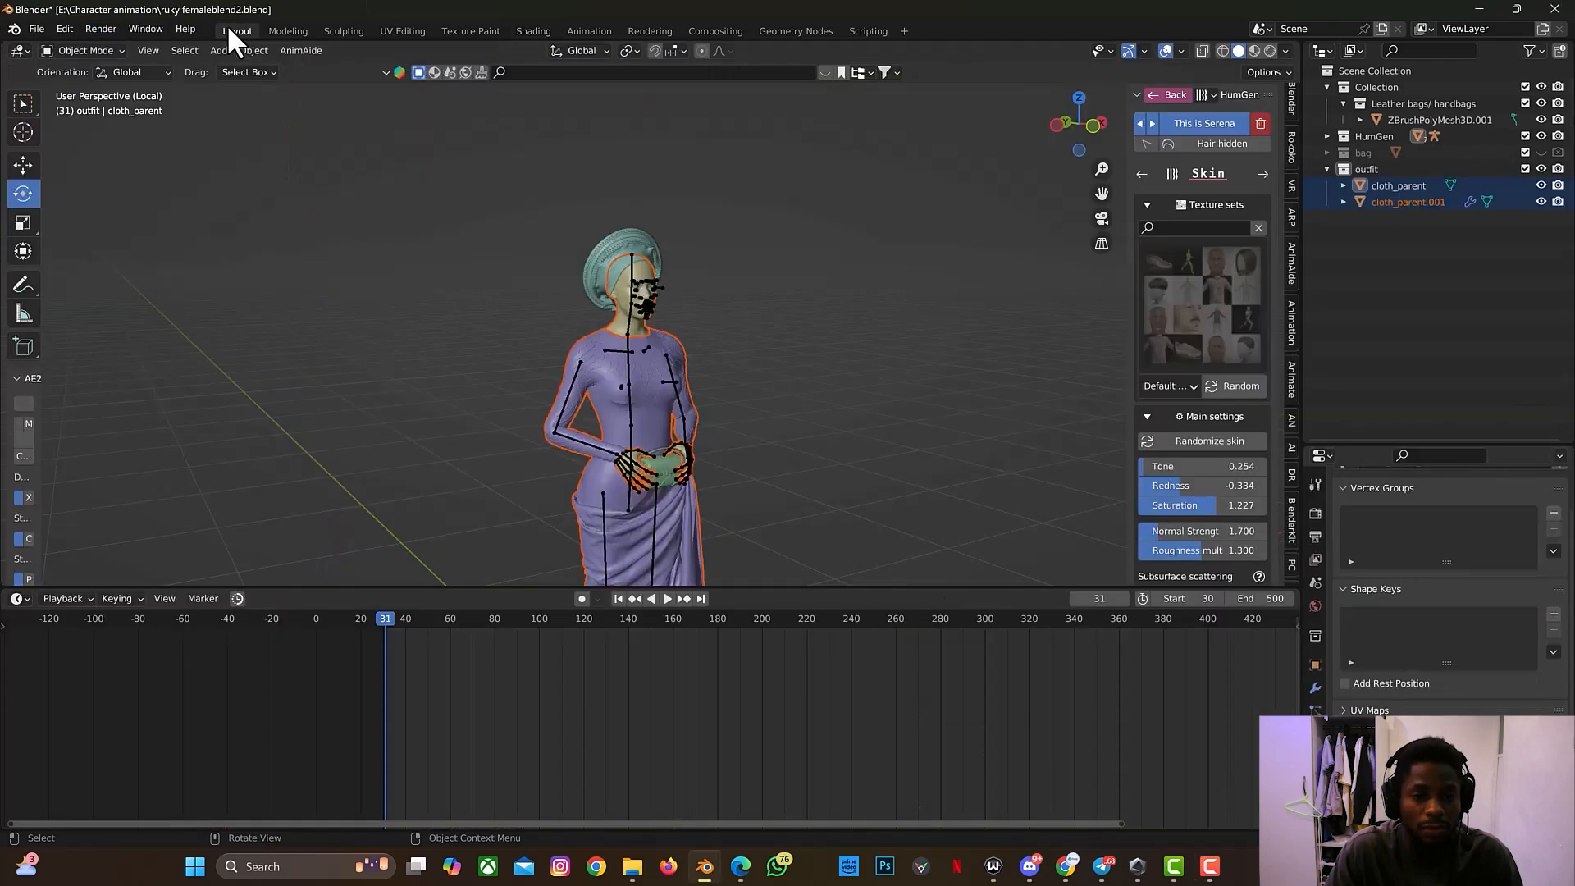
scroll(658, 403, down, 2)
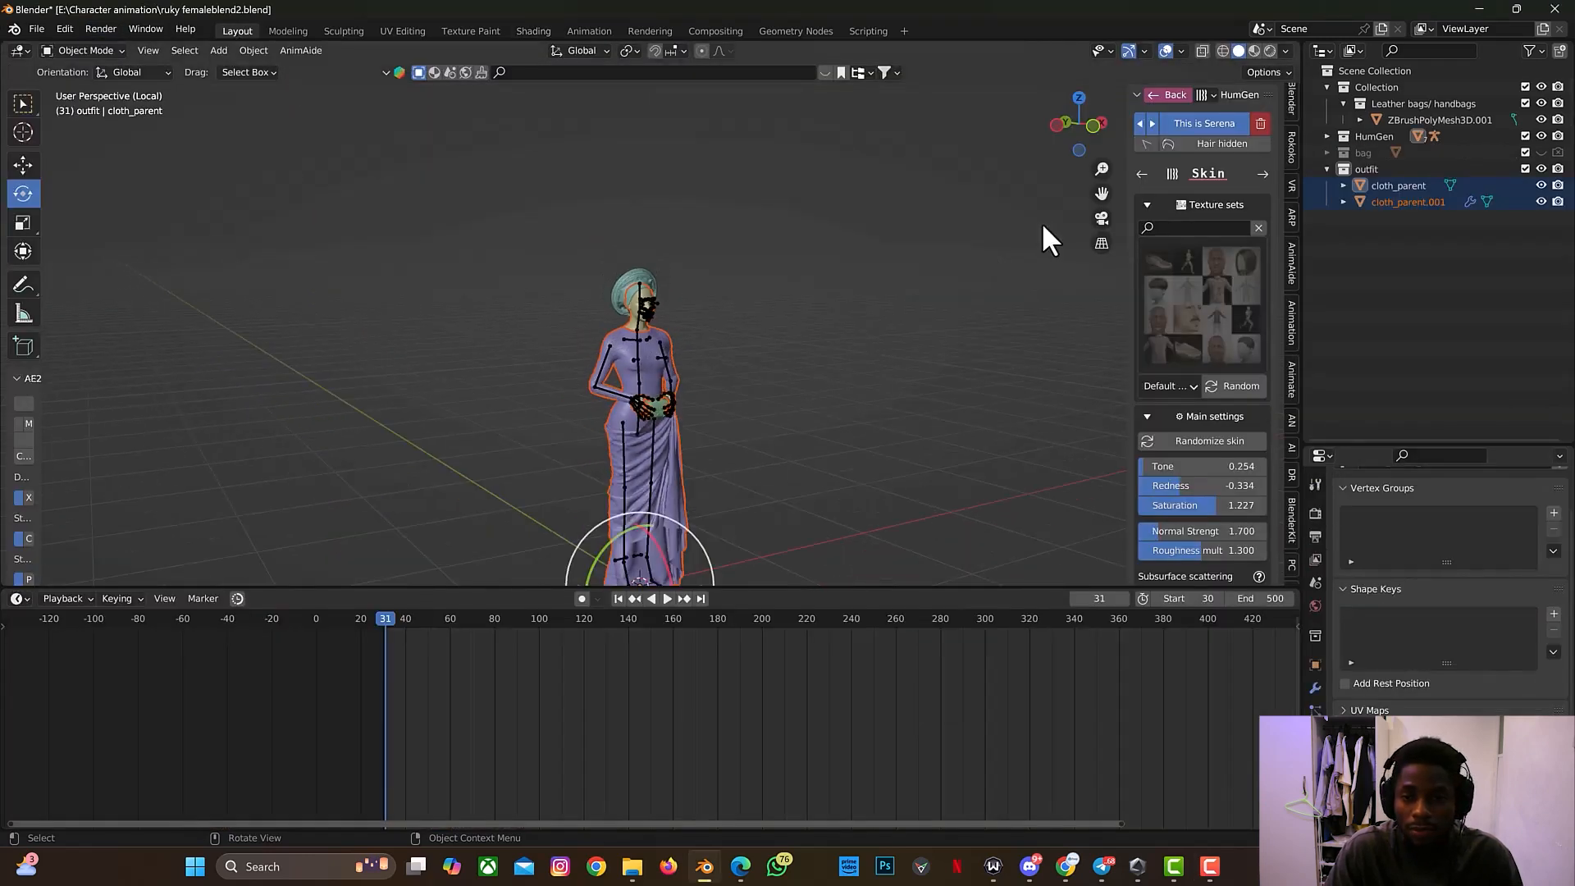
drag(1101, 193, 1102, 164)
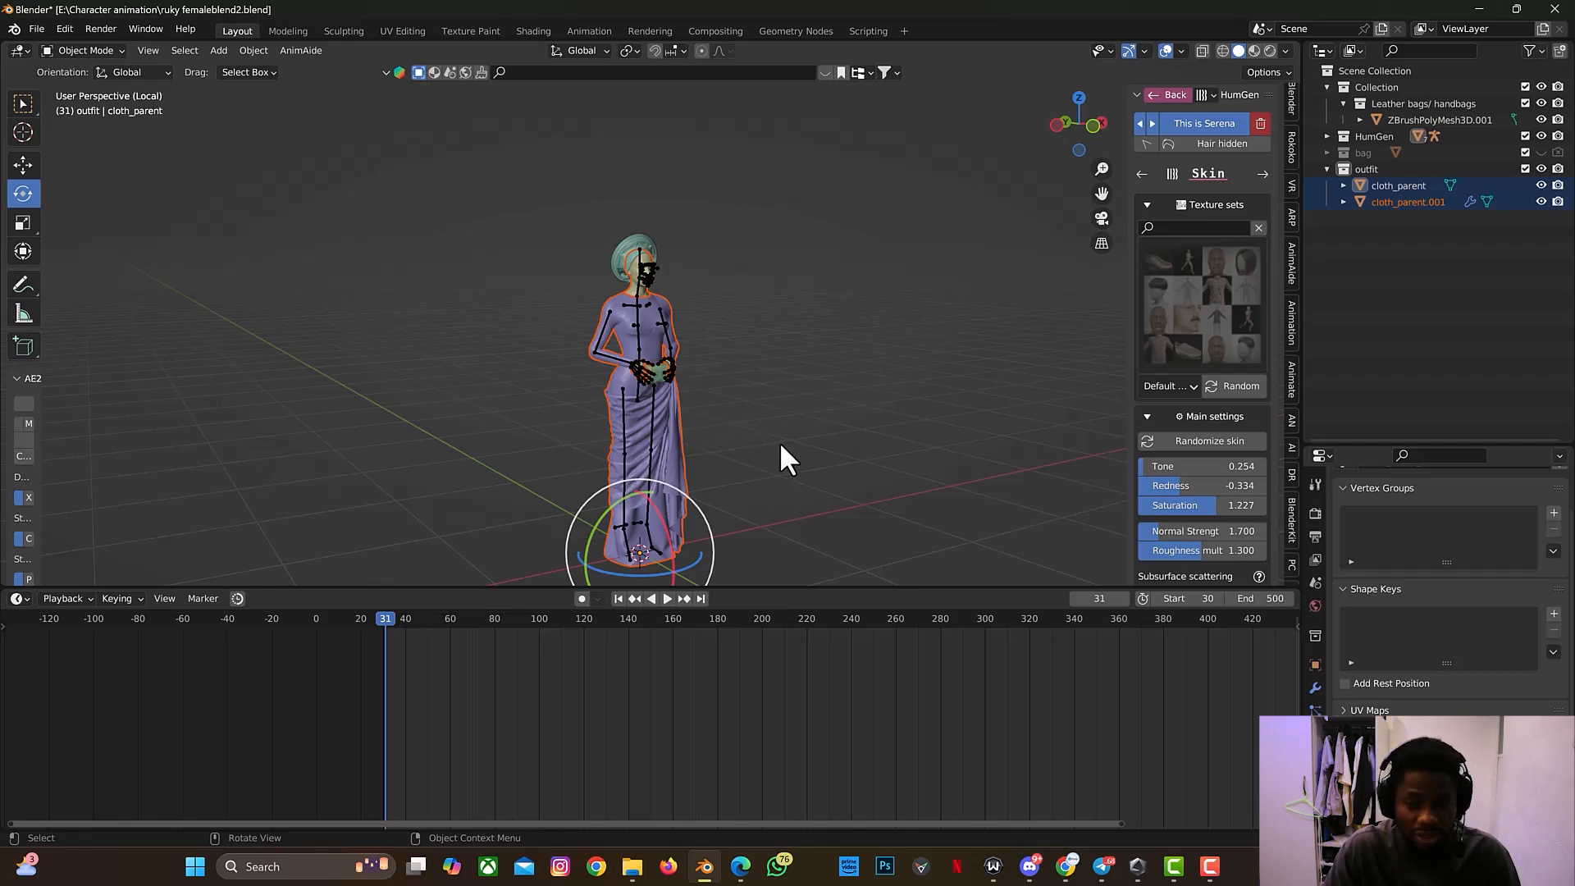
click(1404, 281)
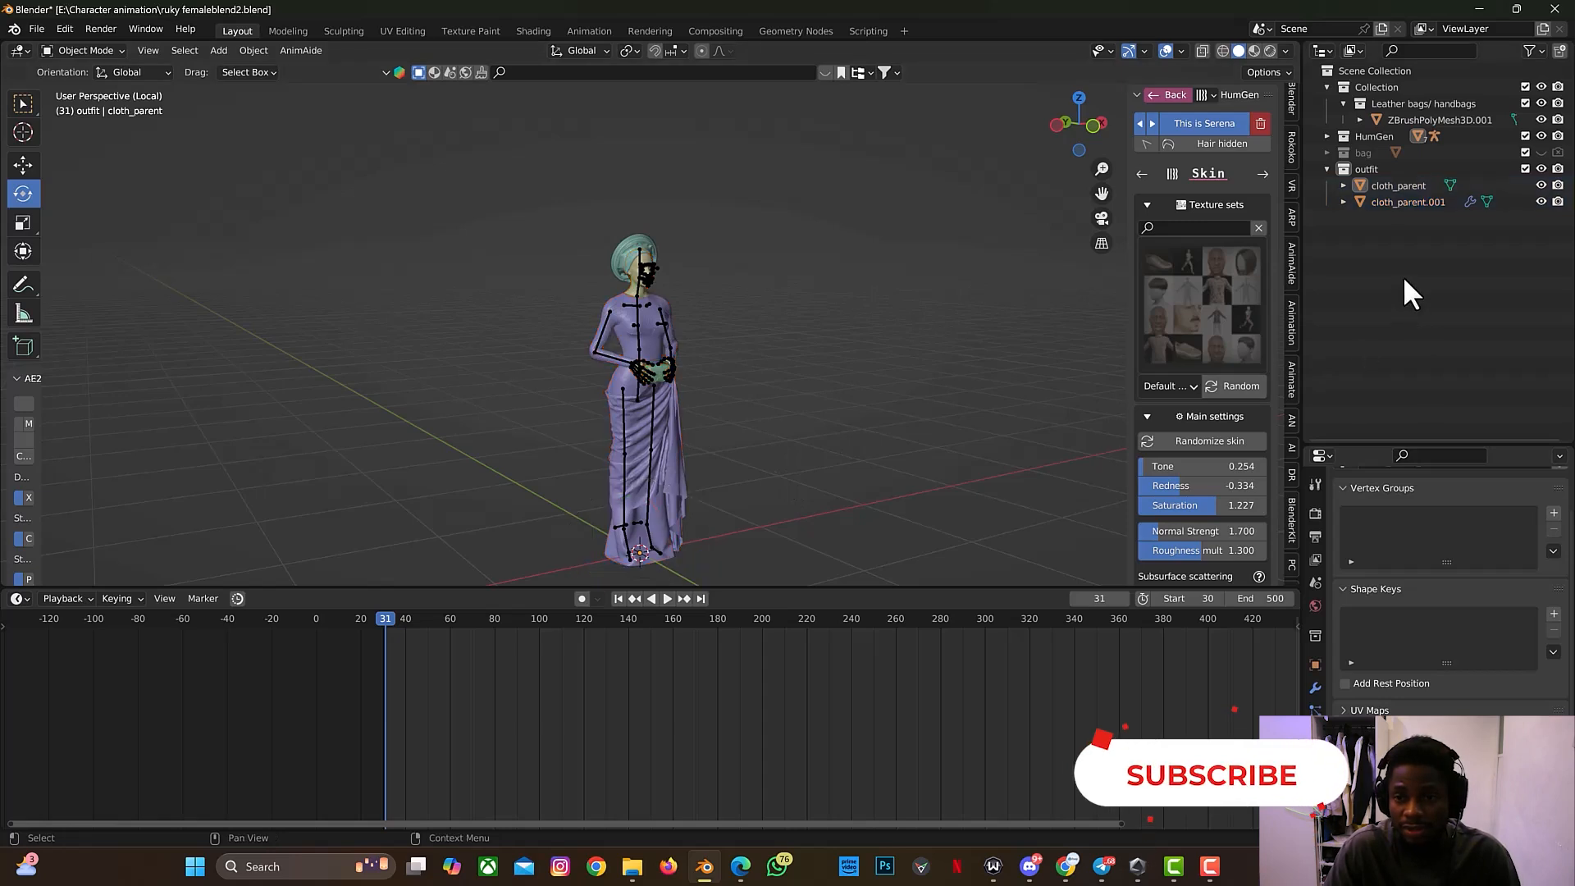
right_click(1403, 281)
click(1402, 277)
double_click(1398, 218)
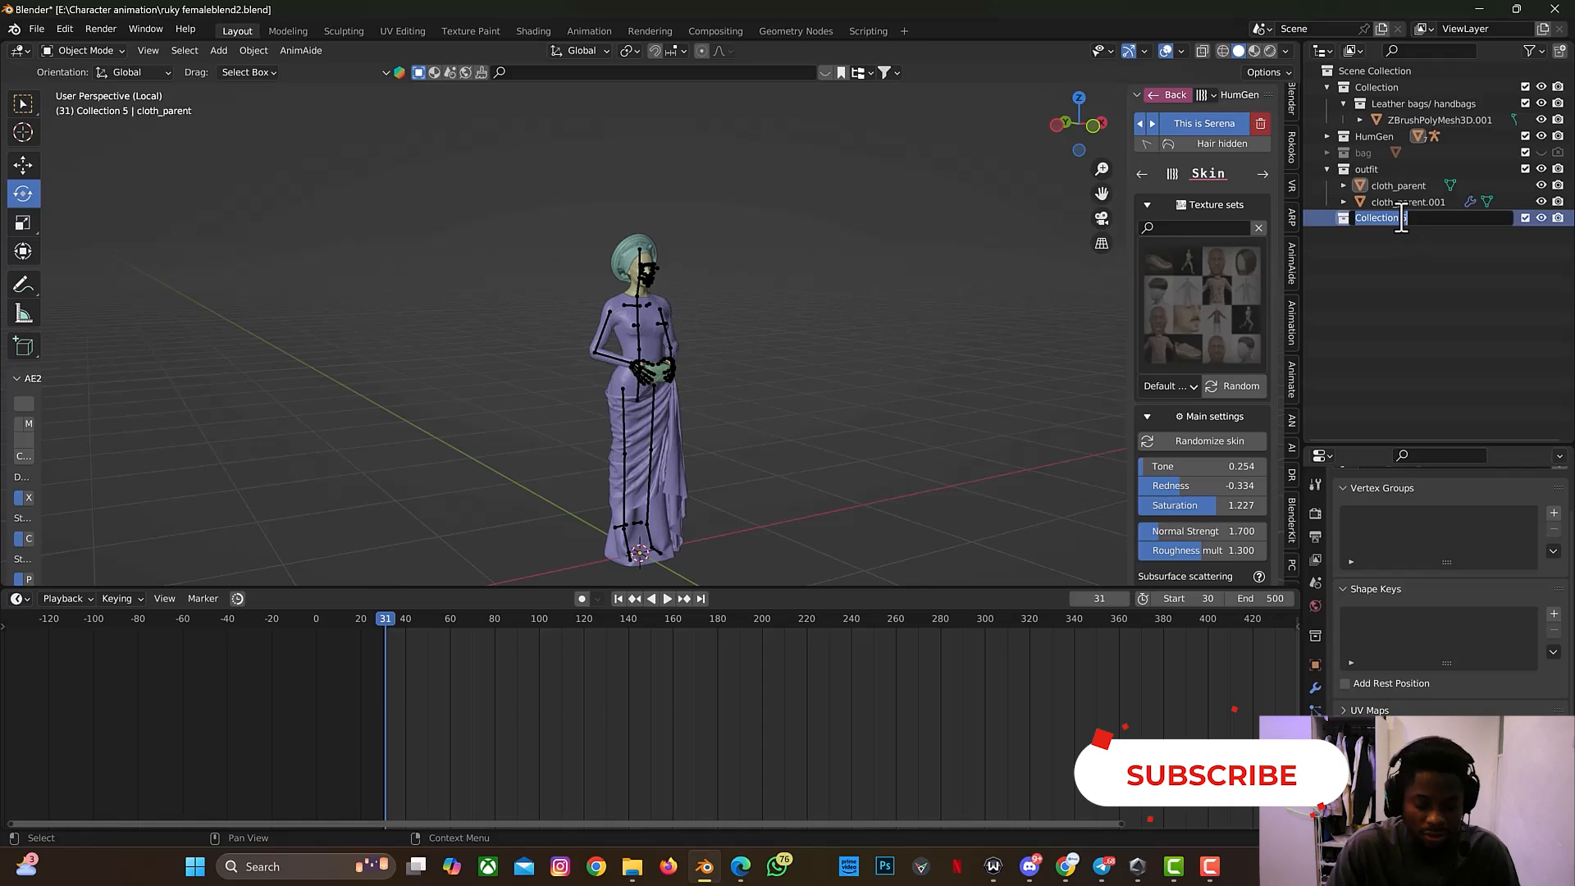
text(s)
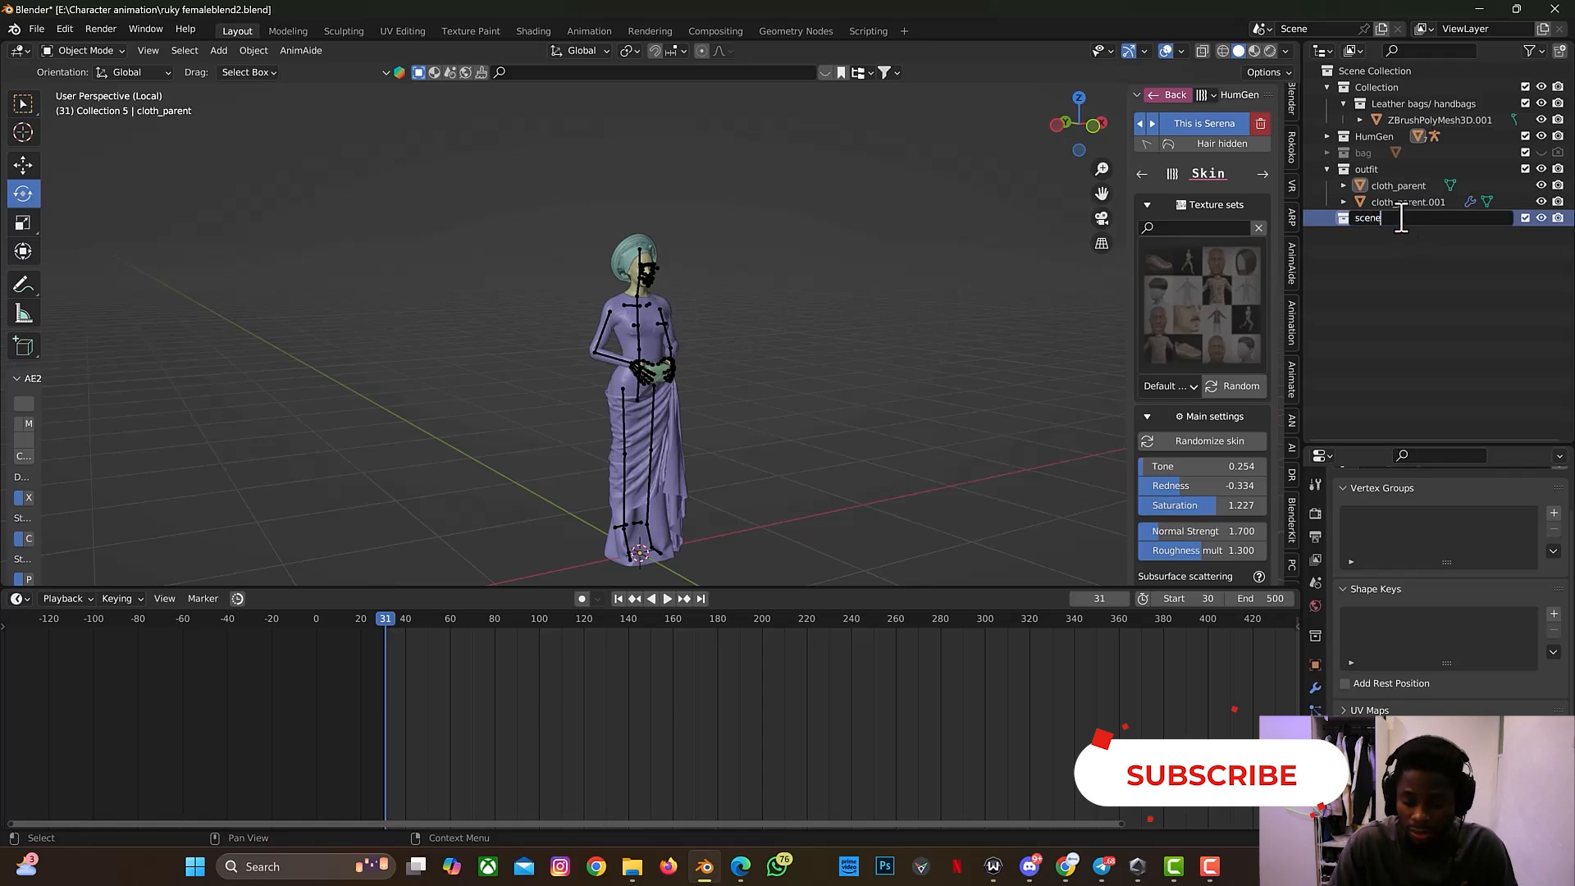
text(cene)
key(Return)
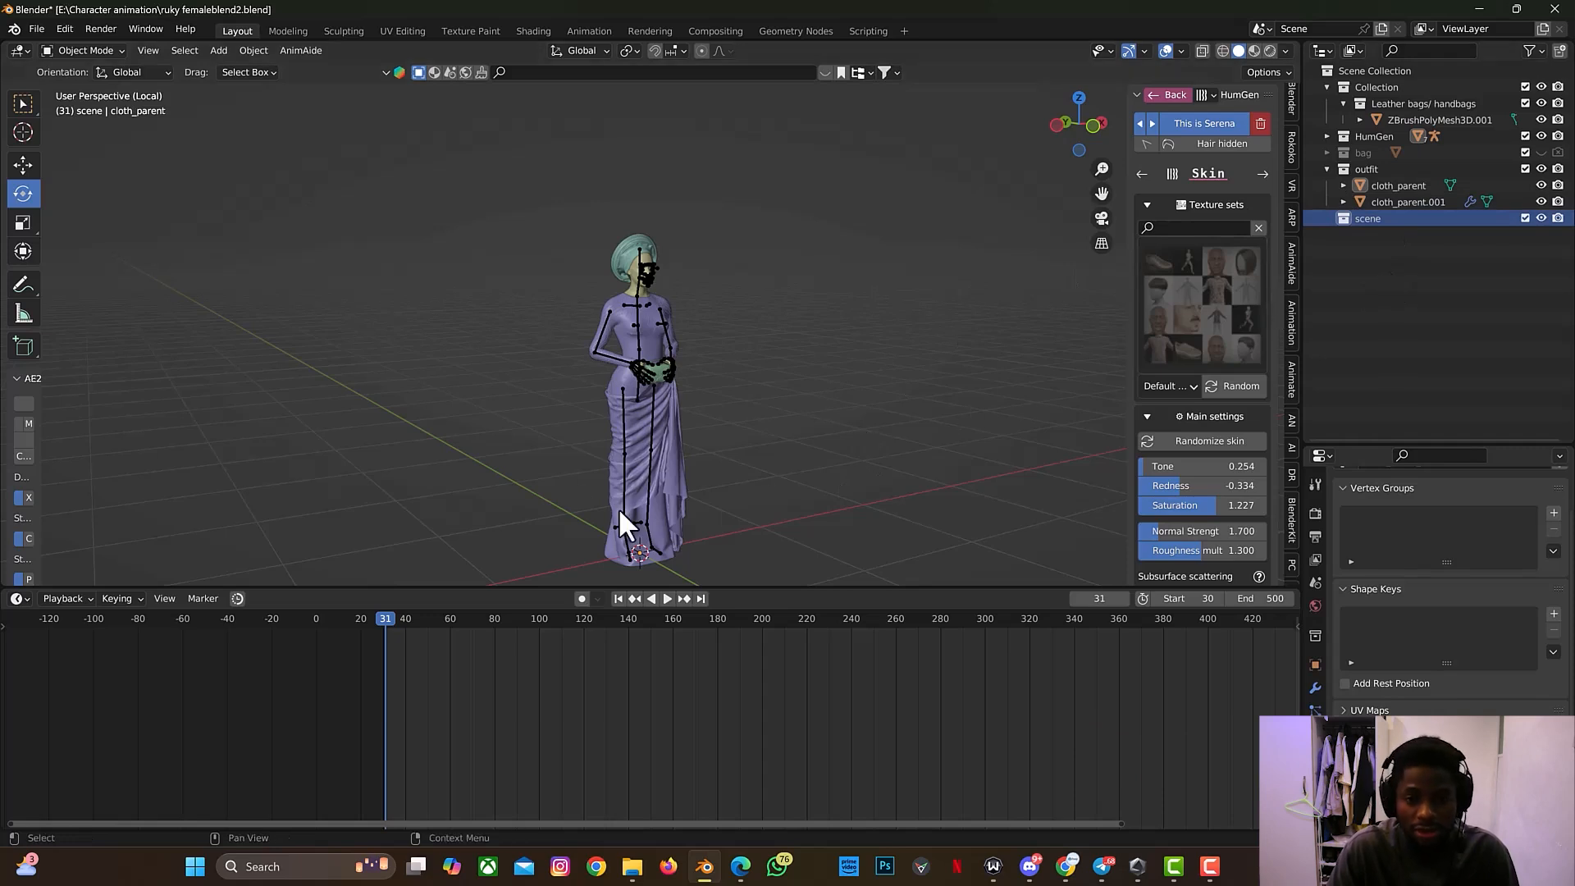
Step: Add a cube mesh at the character's feet inside the scene collection
key(shift+a)
mouse_move(577, 483)
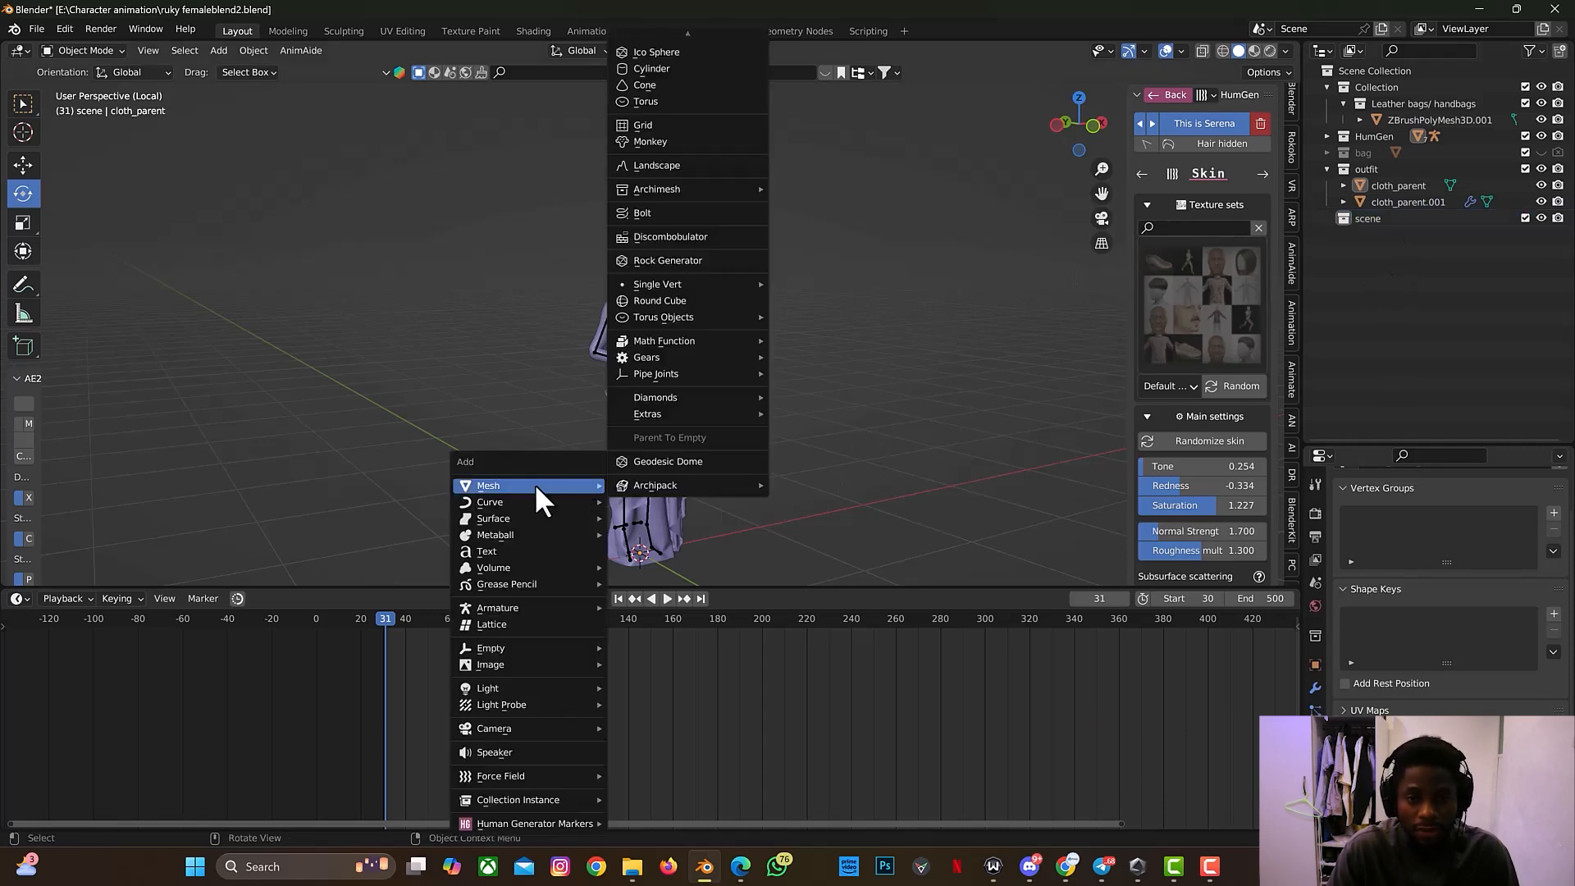
mouse_move(675, 43)
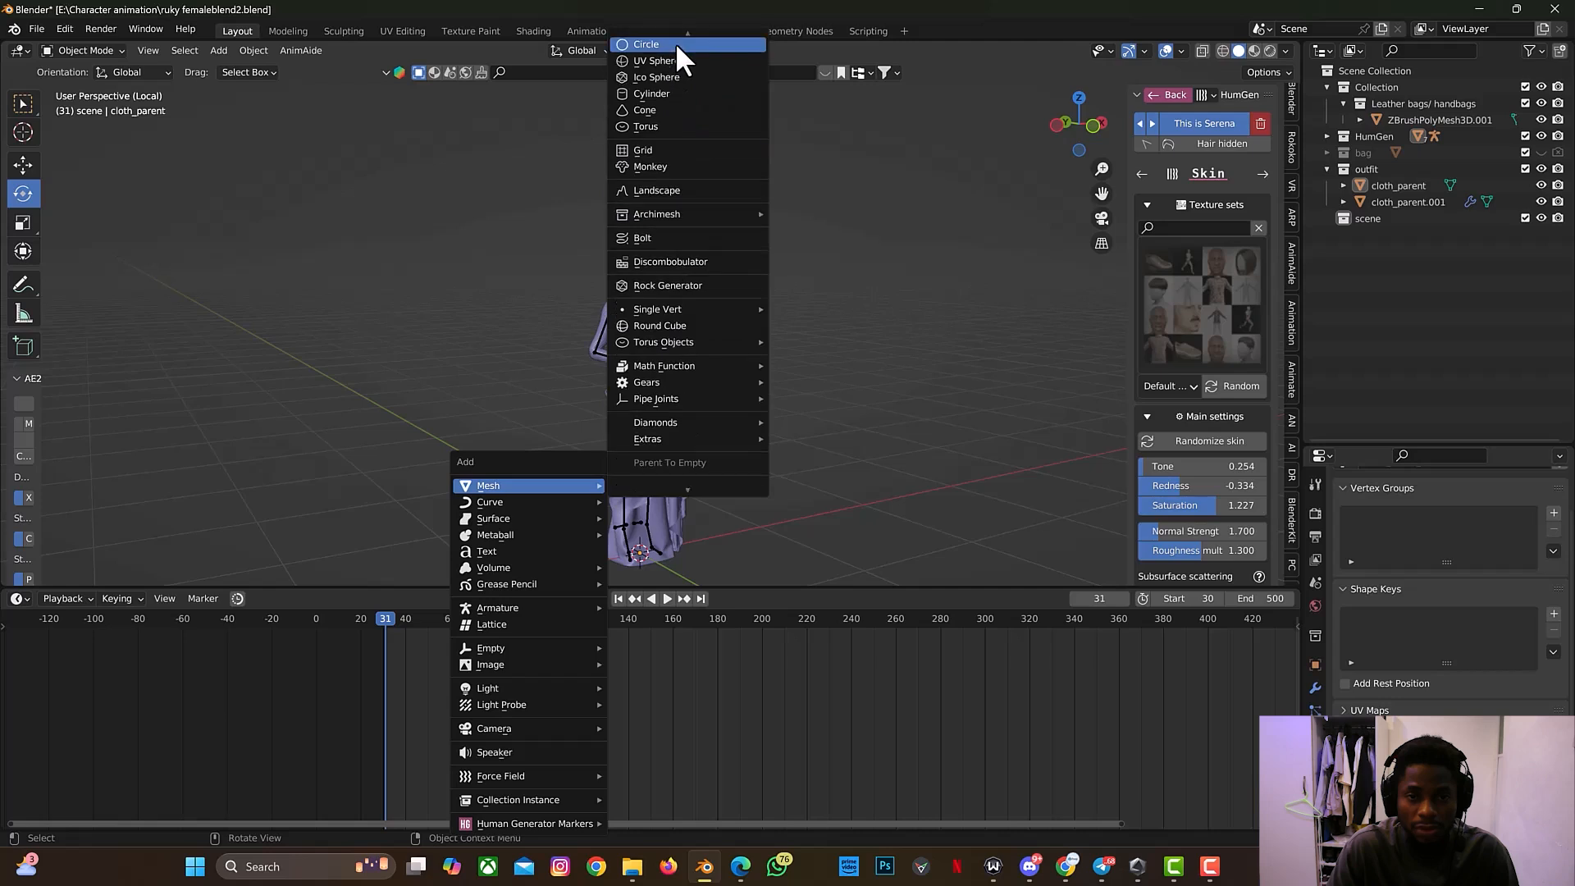
scroll(676, 44, up, 2)
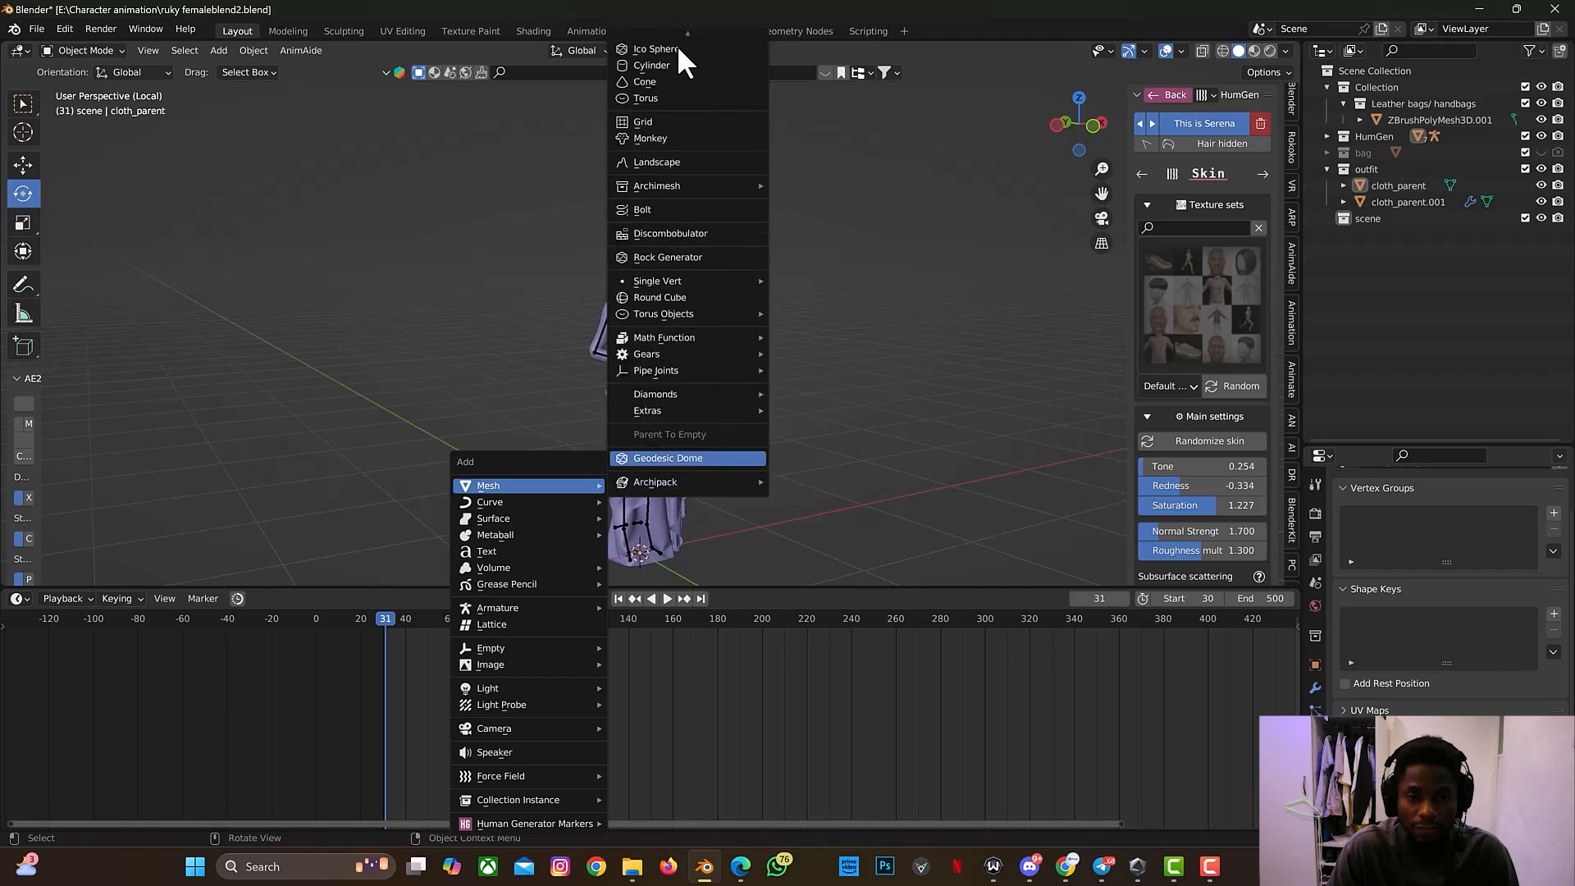
scroll(677, 45, down, 4)
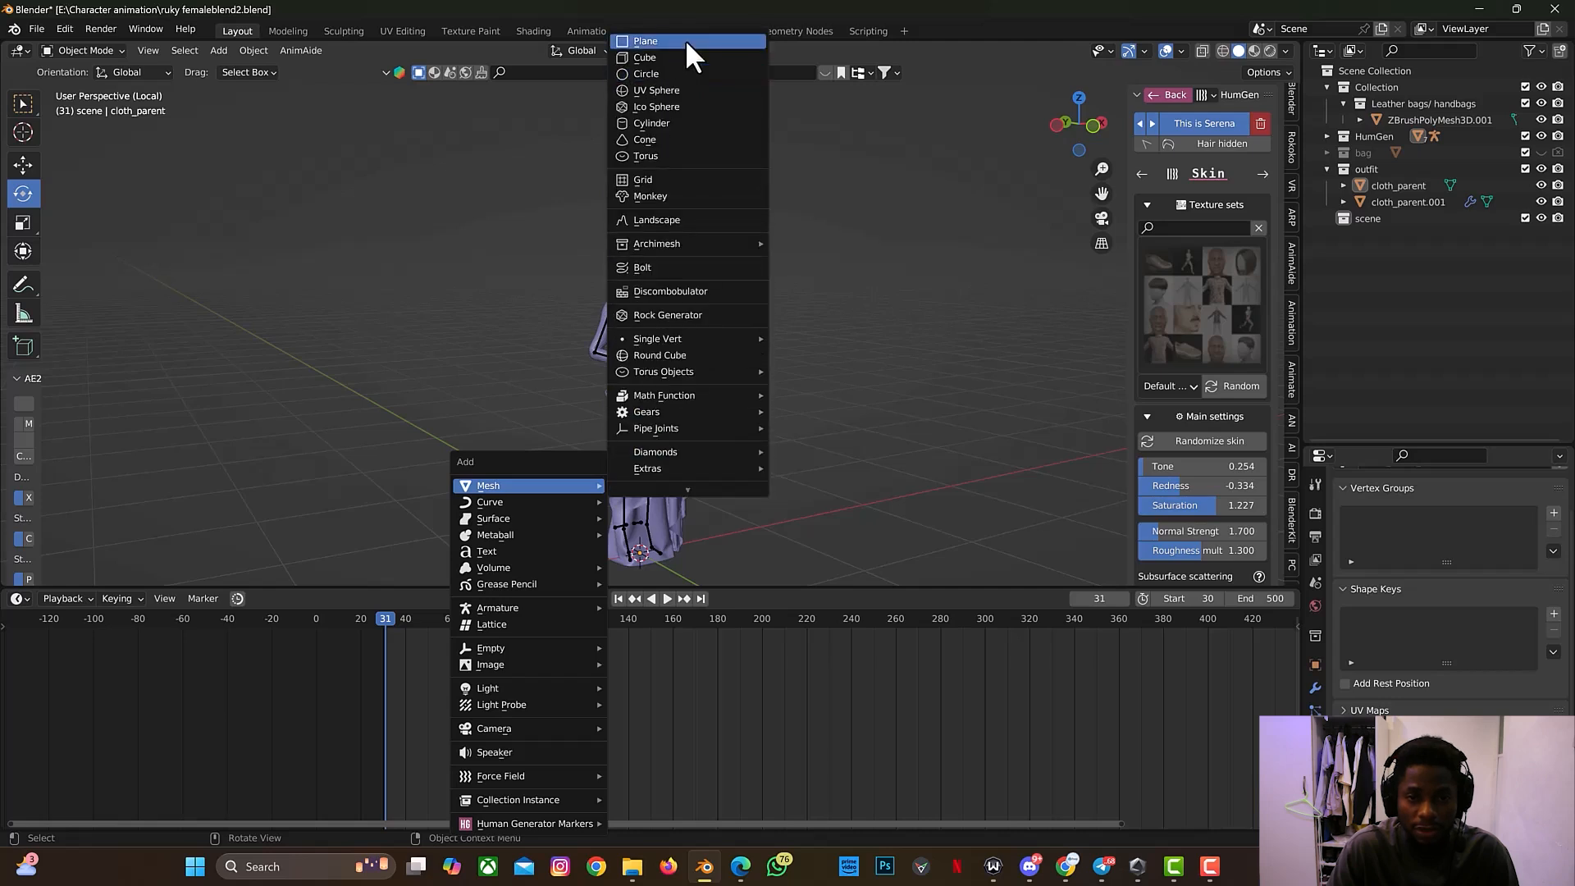
click(685, 58)
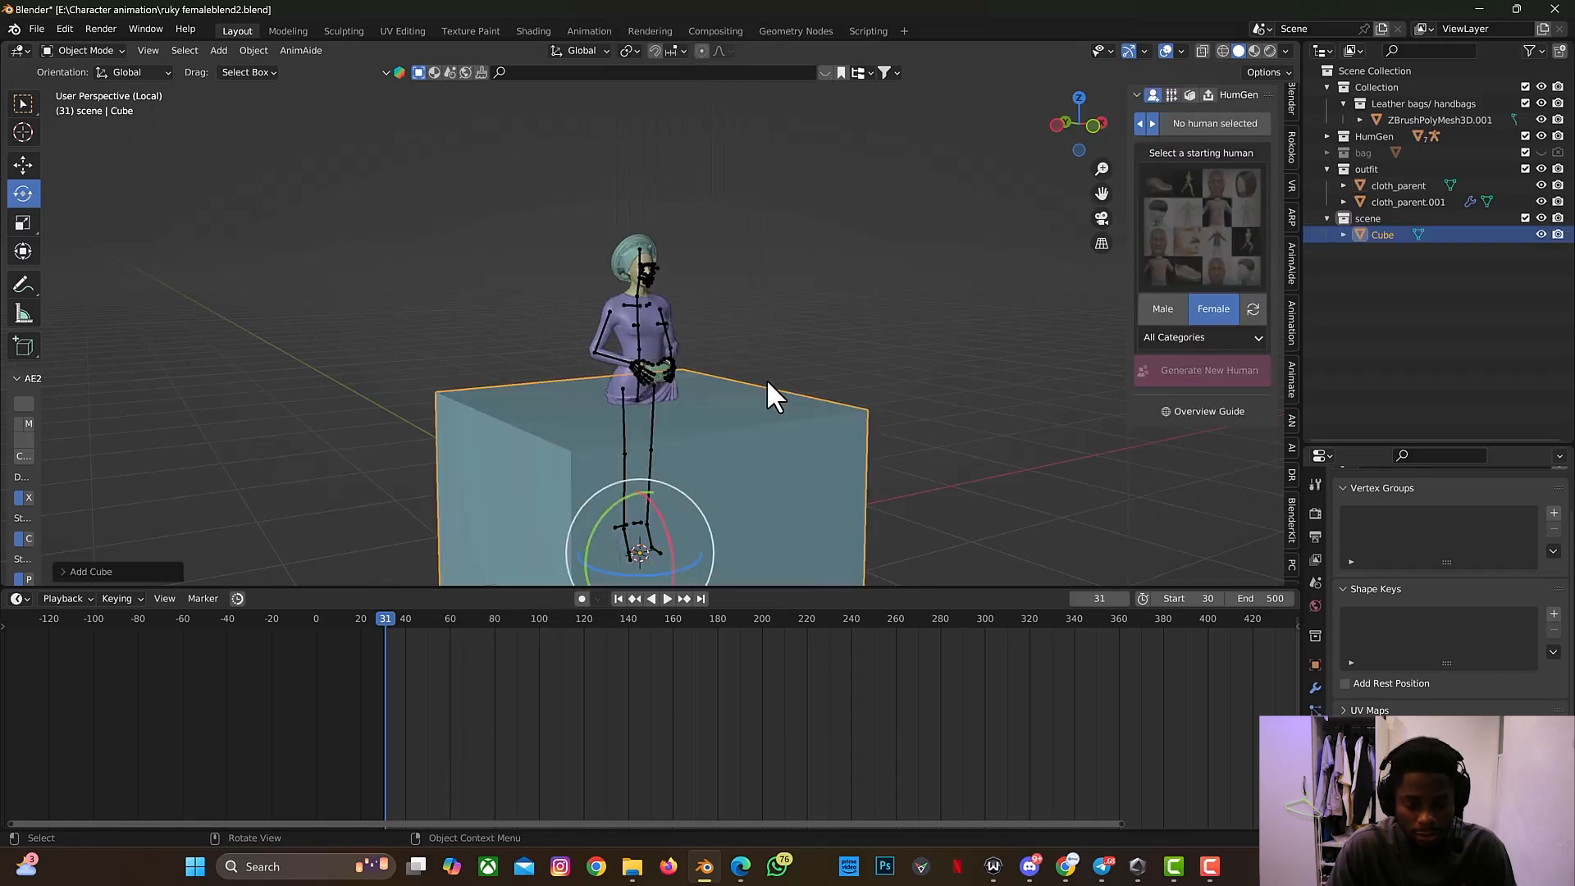
Step: Scale the cube up until it encloses the character and raise it about 3.12 m along Z so its base meets the floor
key(s)
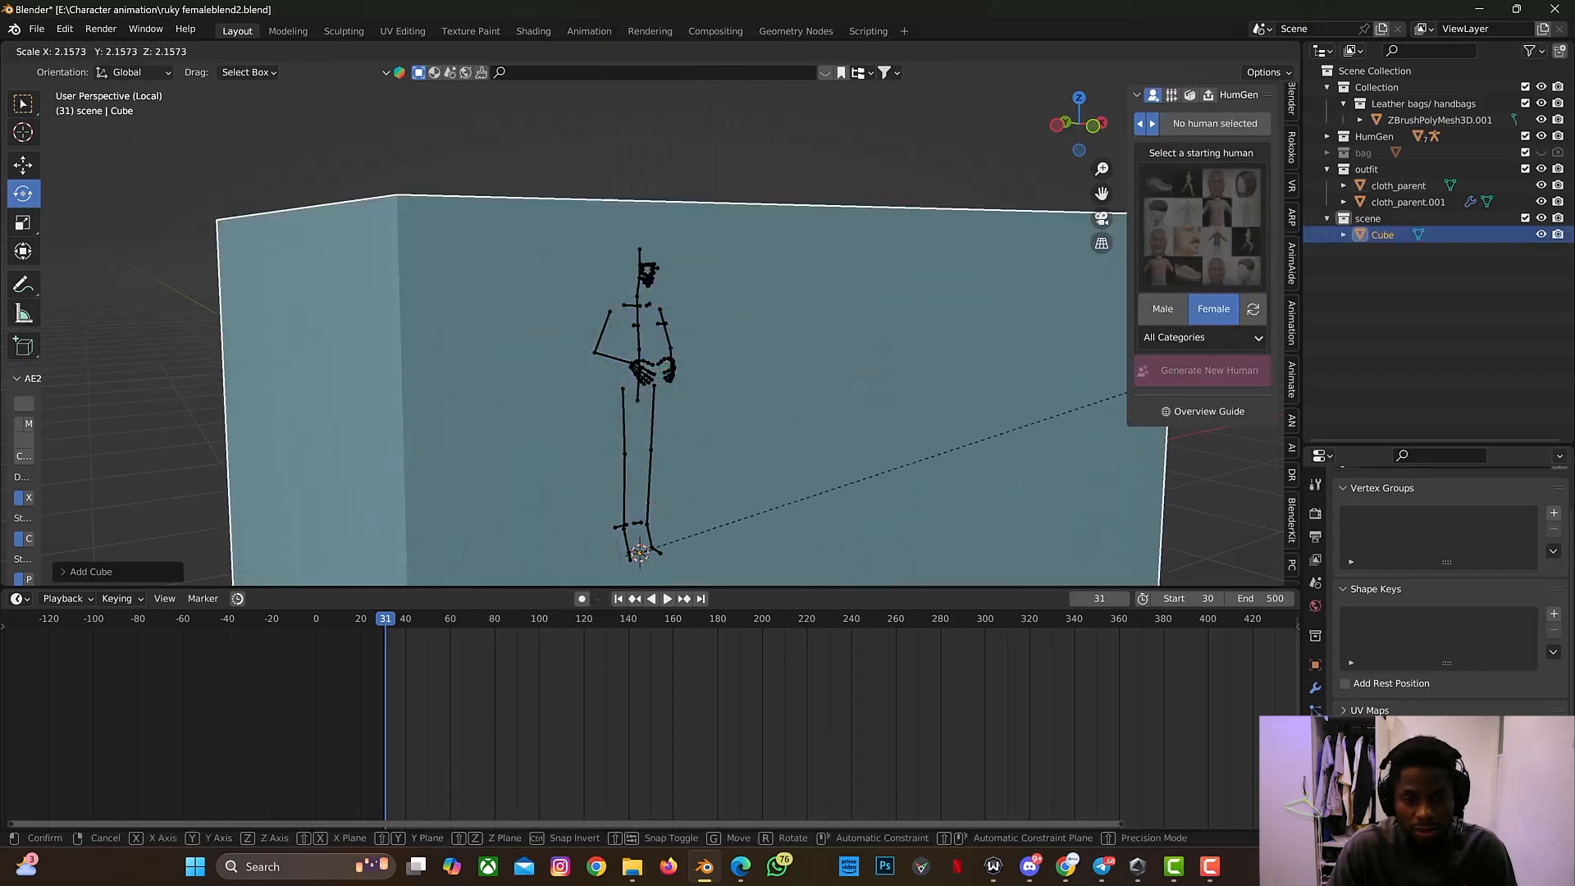
click(103, 366)
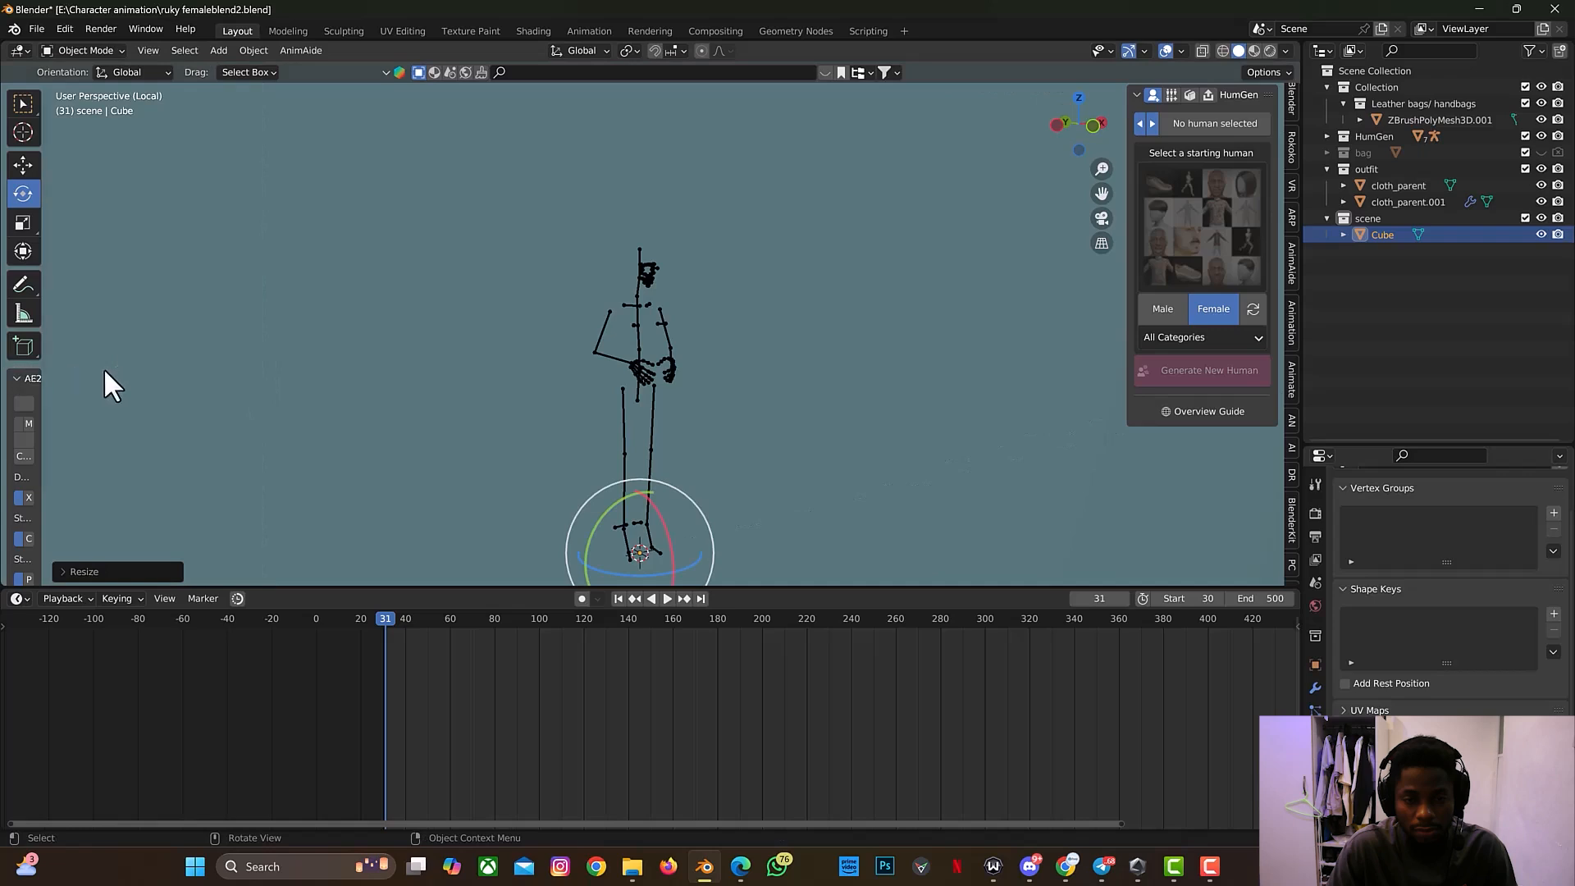
scroll(526, 379, down, 5)
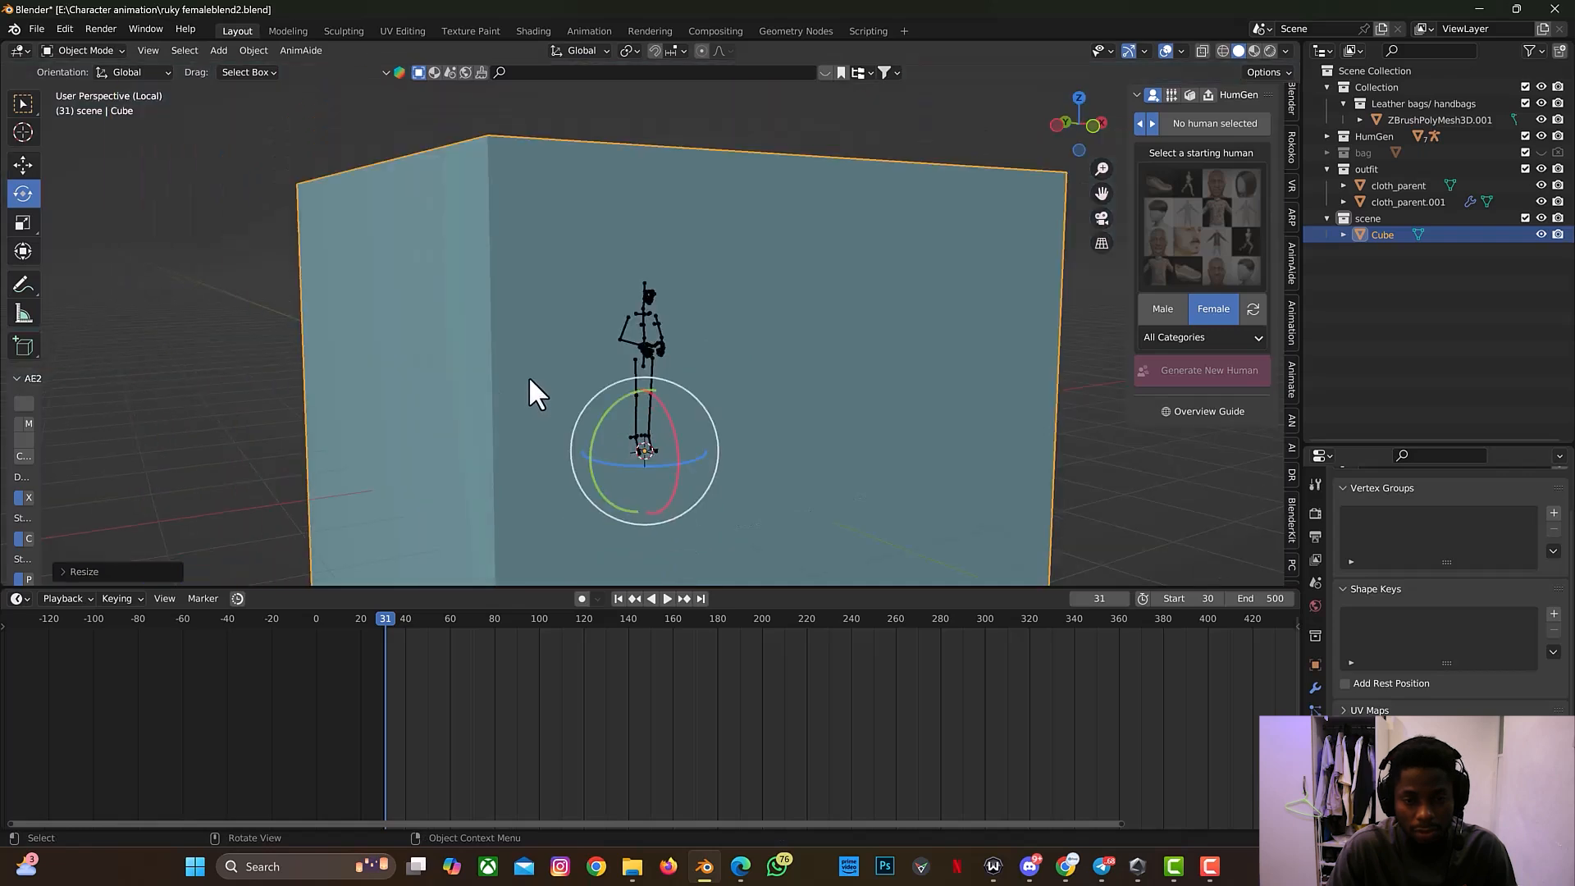
scroll(542, 360, down, 3)
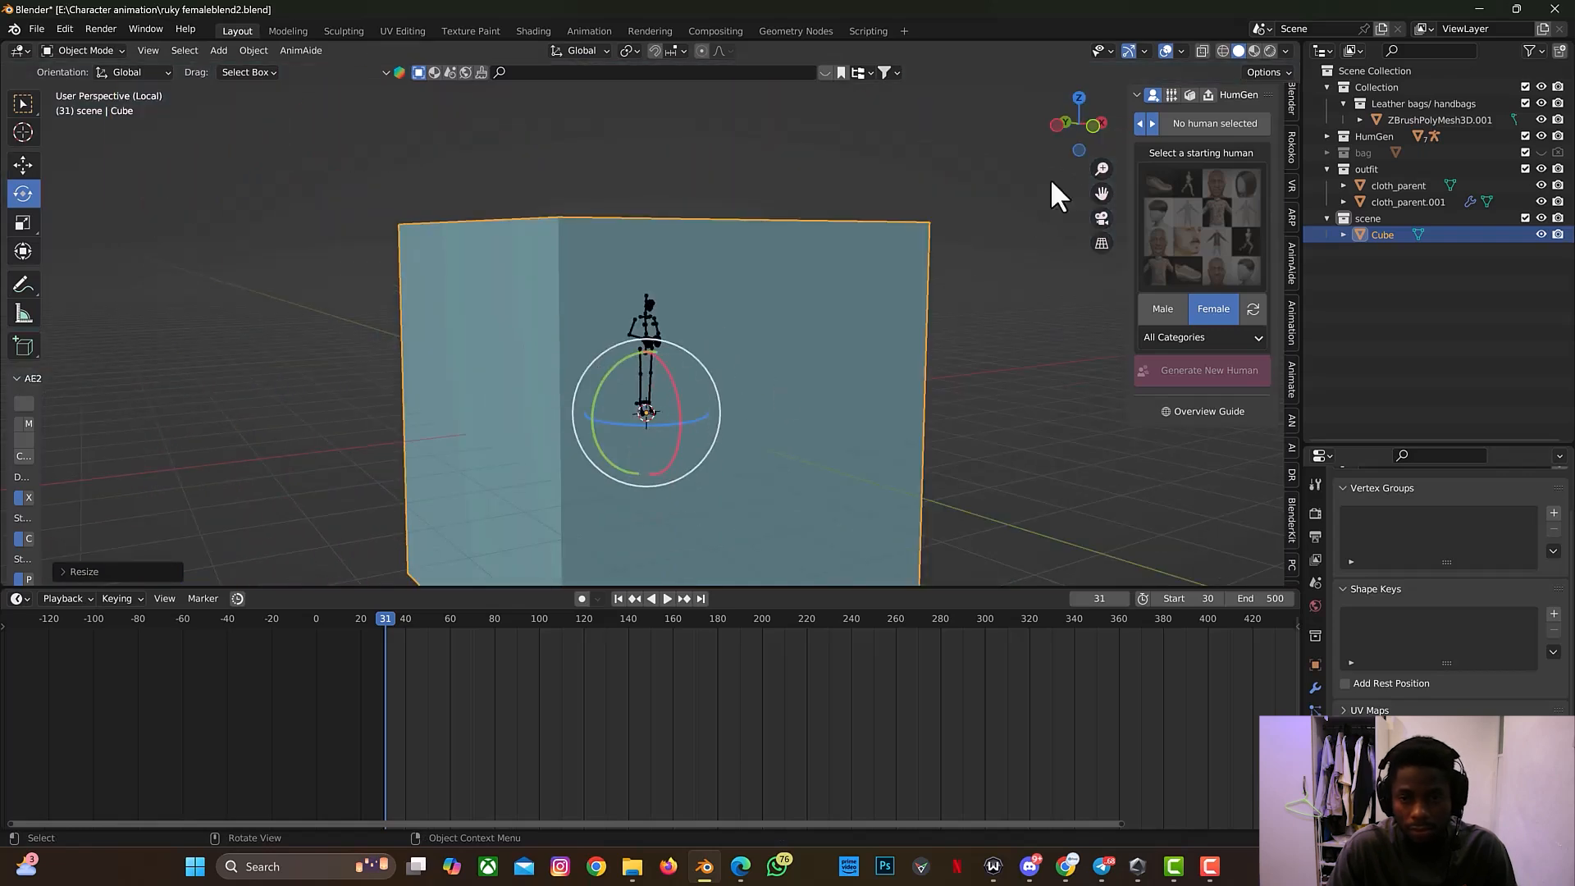
click(1086, 127)
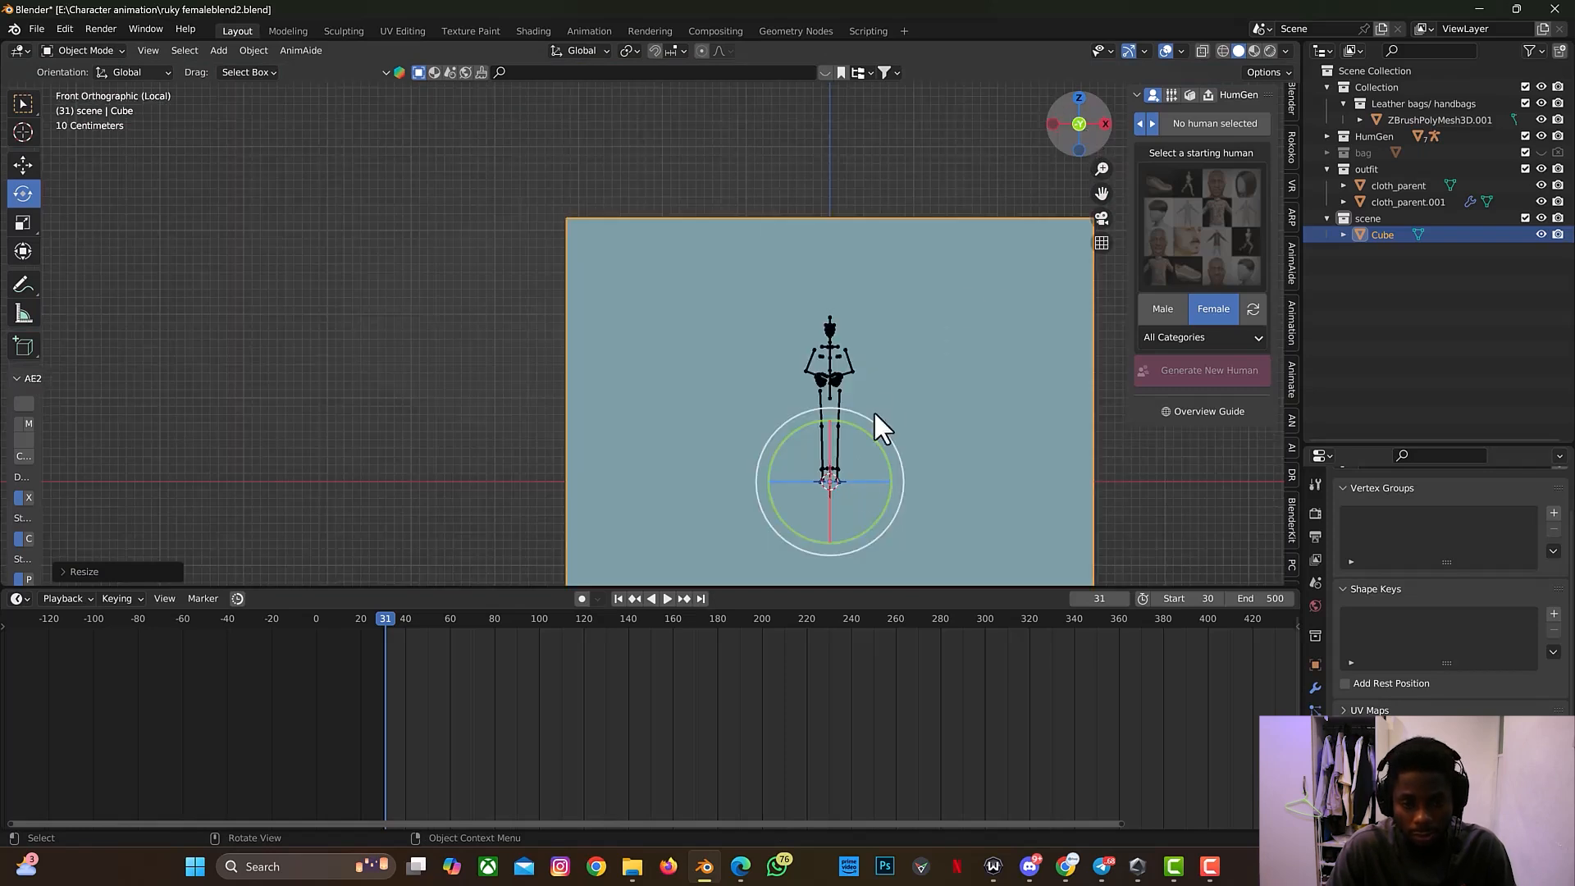
key(g)
key(z)
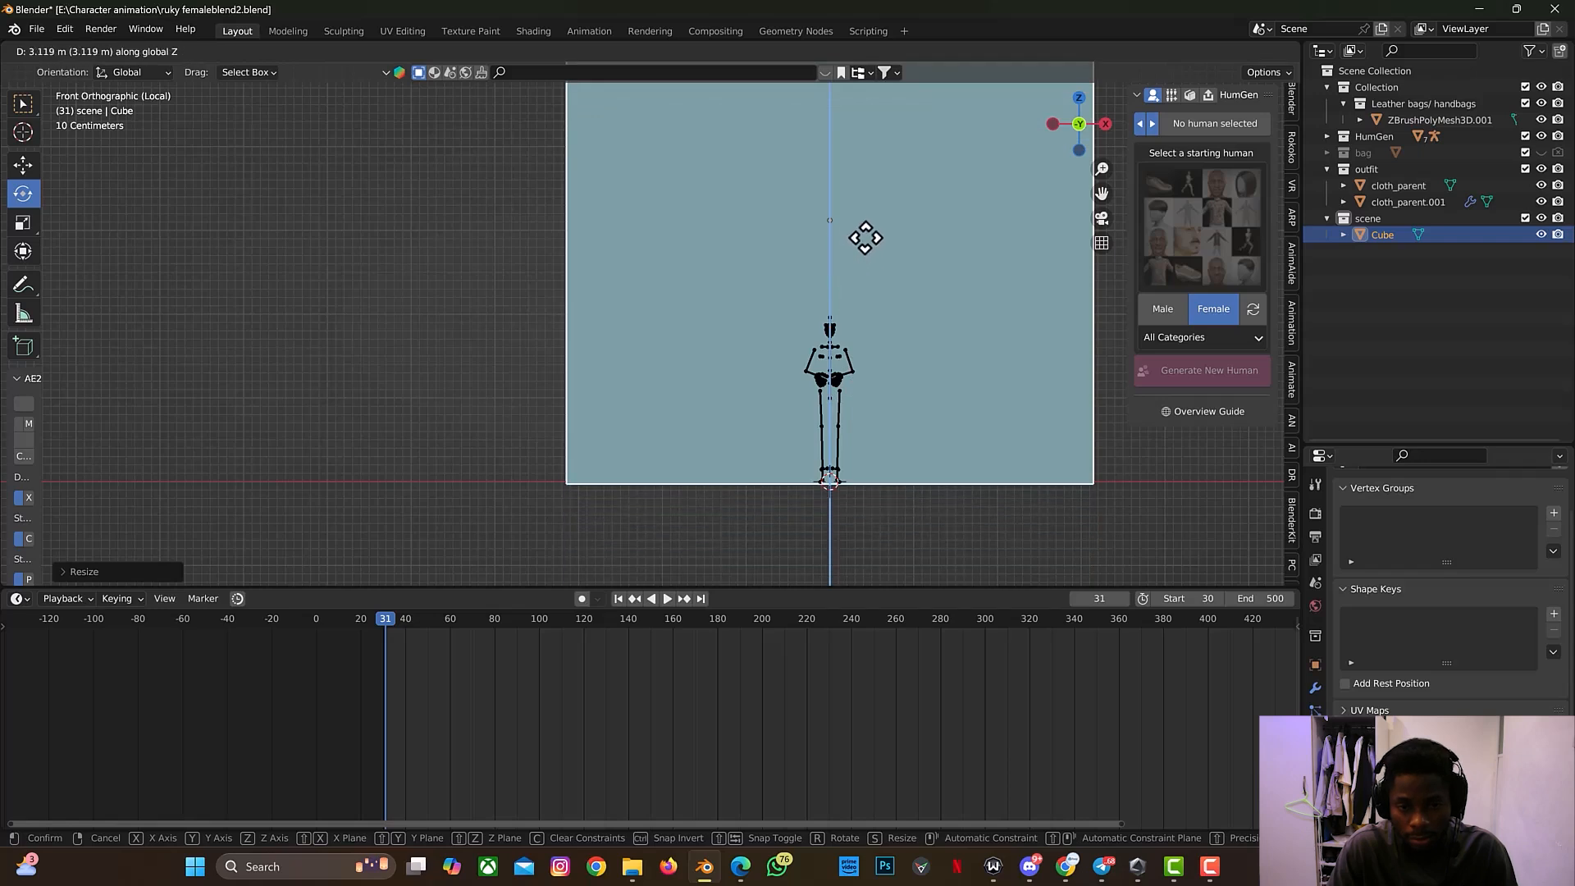
click(864, 238)
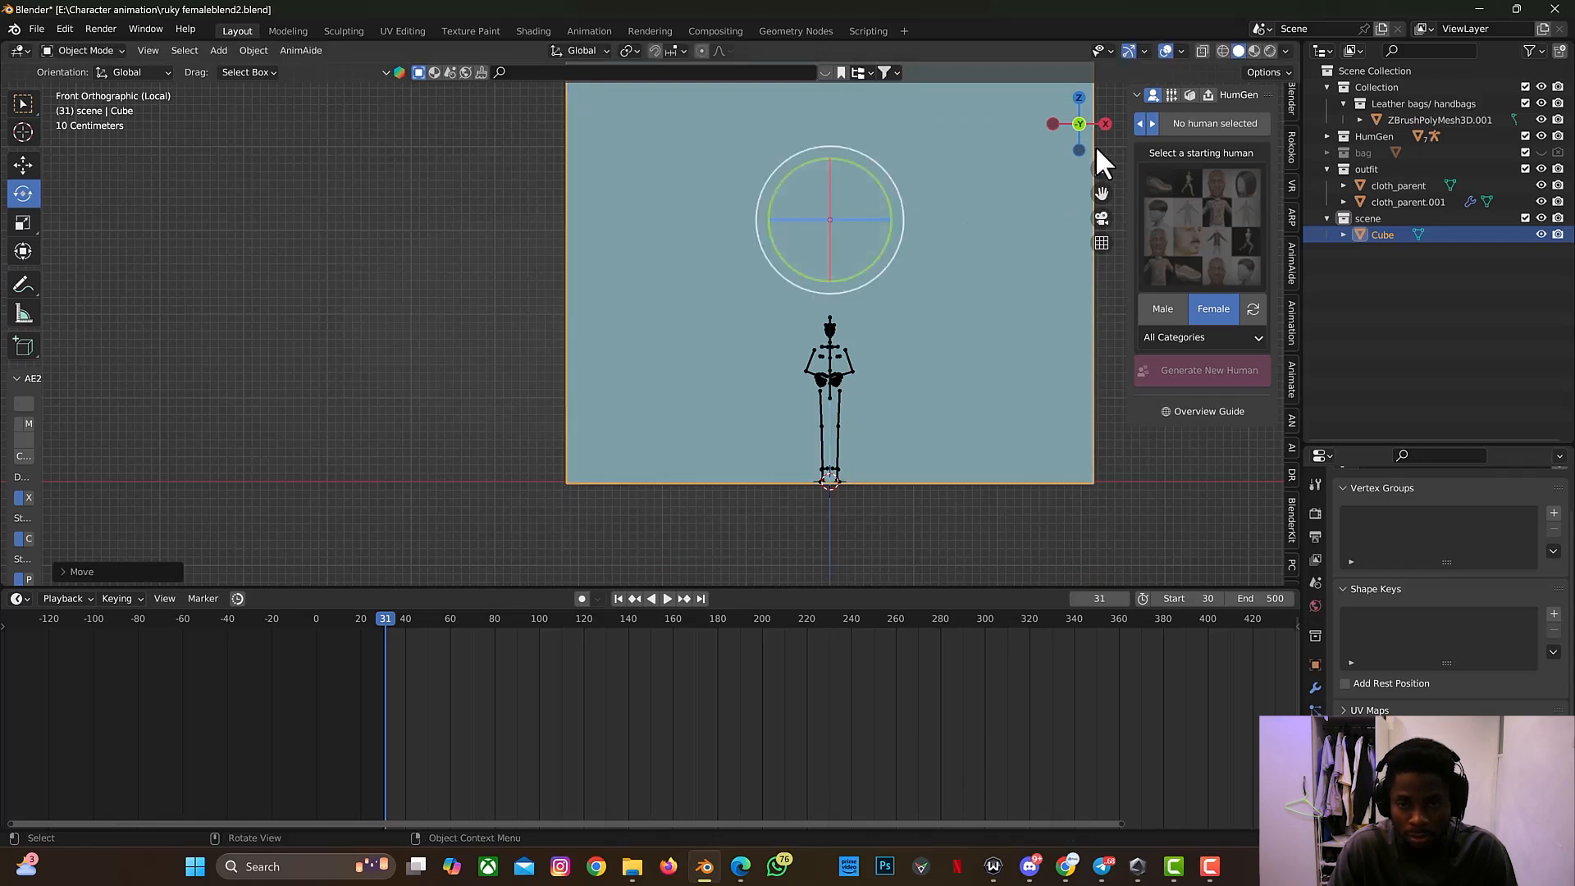
Step: Enlarge the cube further in all directions and raise it about 0.8 m along Z to realign its base with the floor
drag(1092, 125, 925, 279)
key(s)
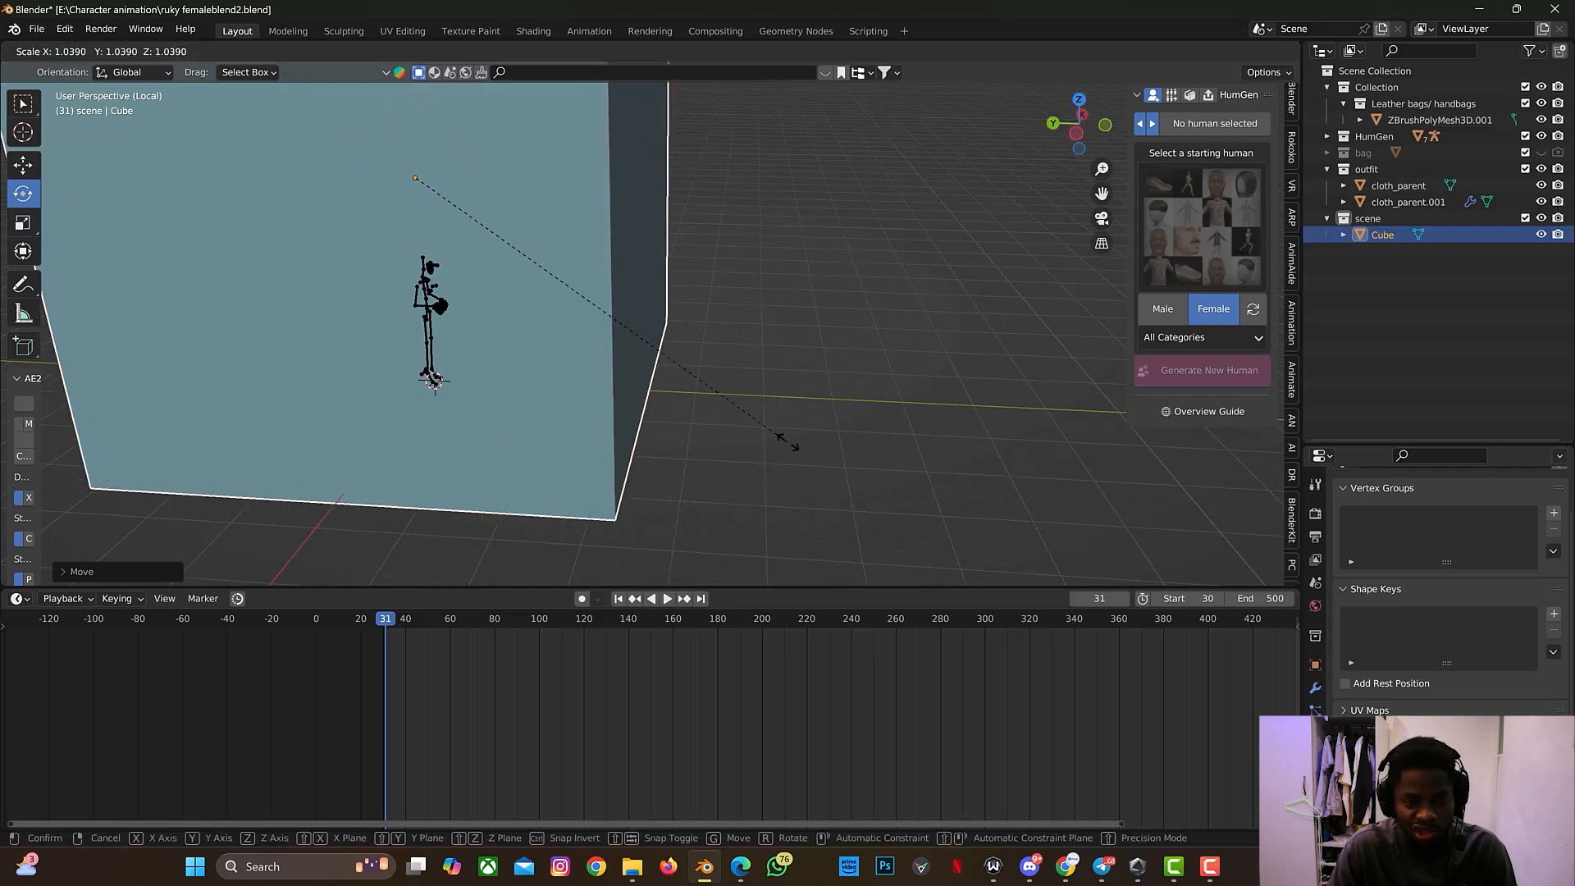
click(835, 368)
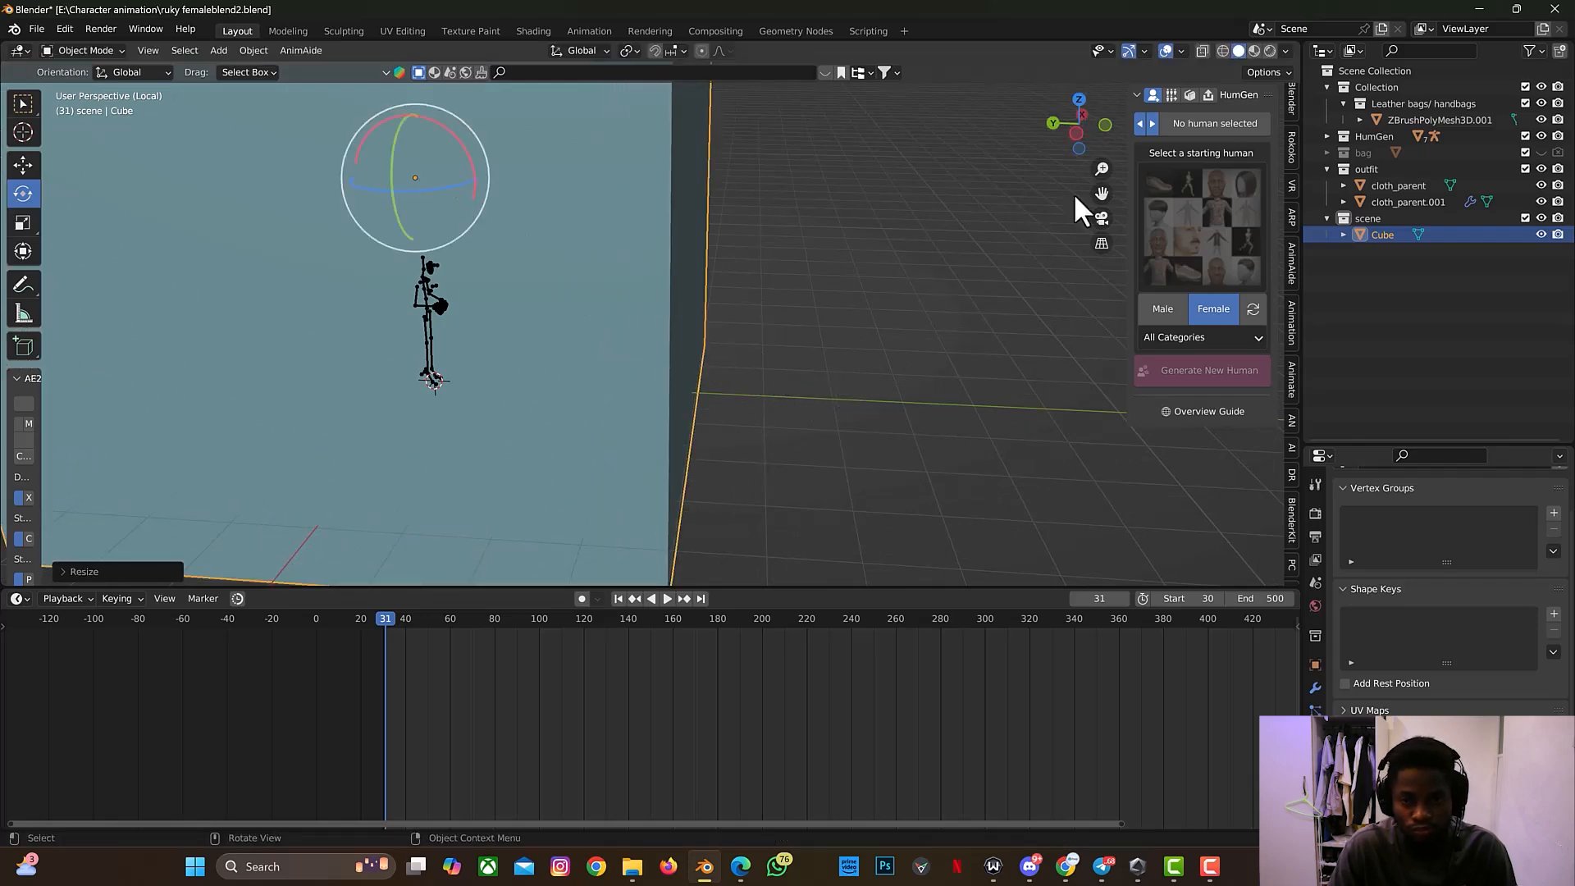
click(1075, 133)
key(g)
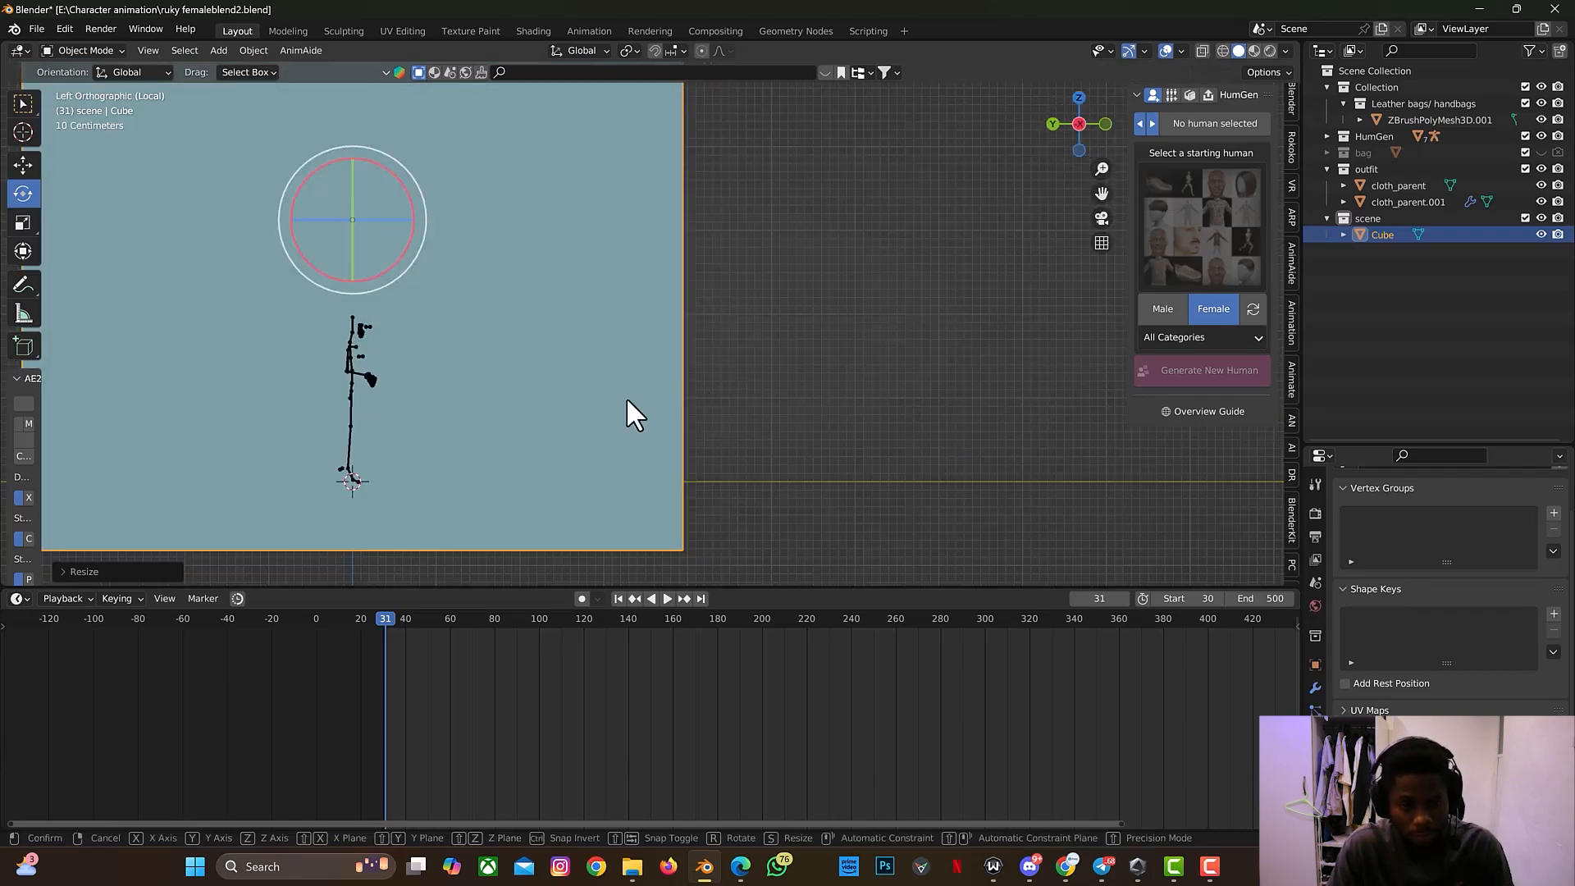
key(z)
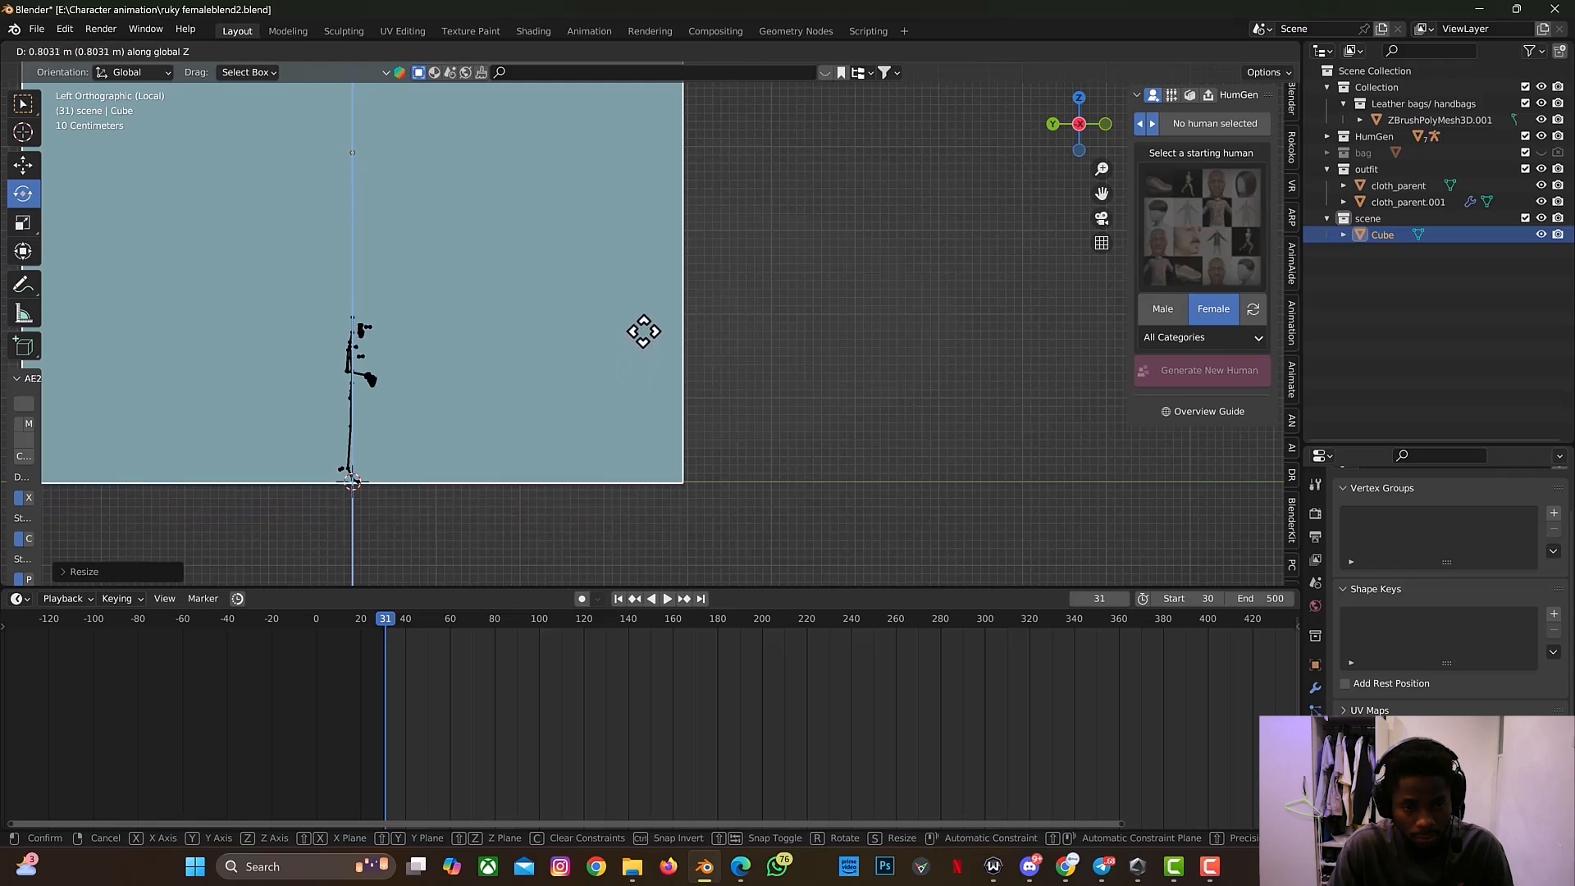
click(643, 330)
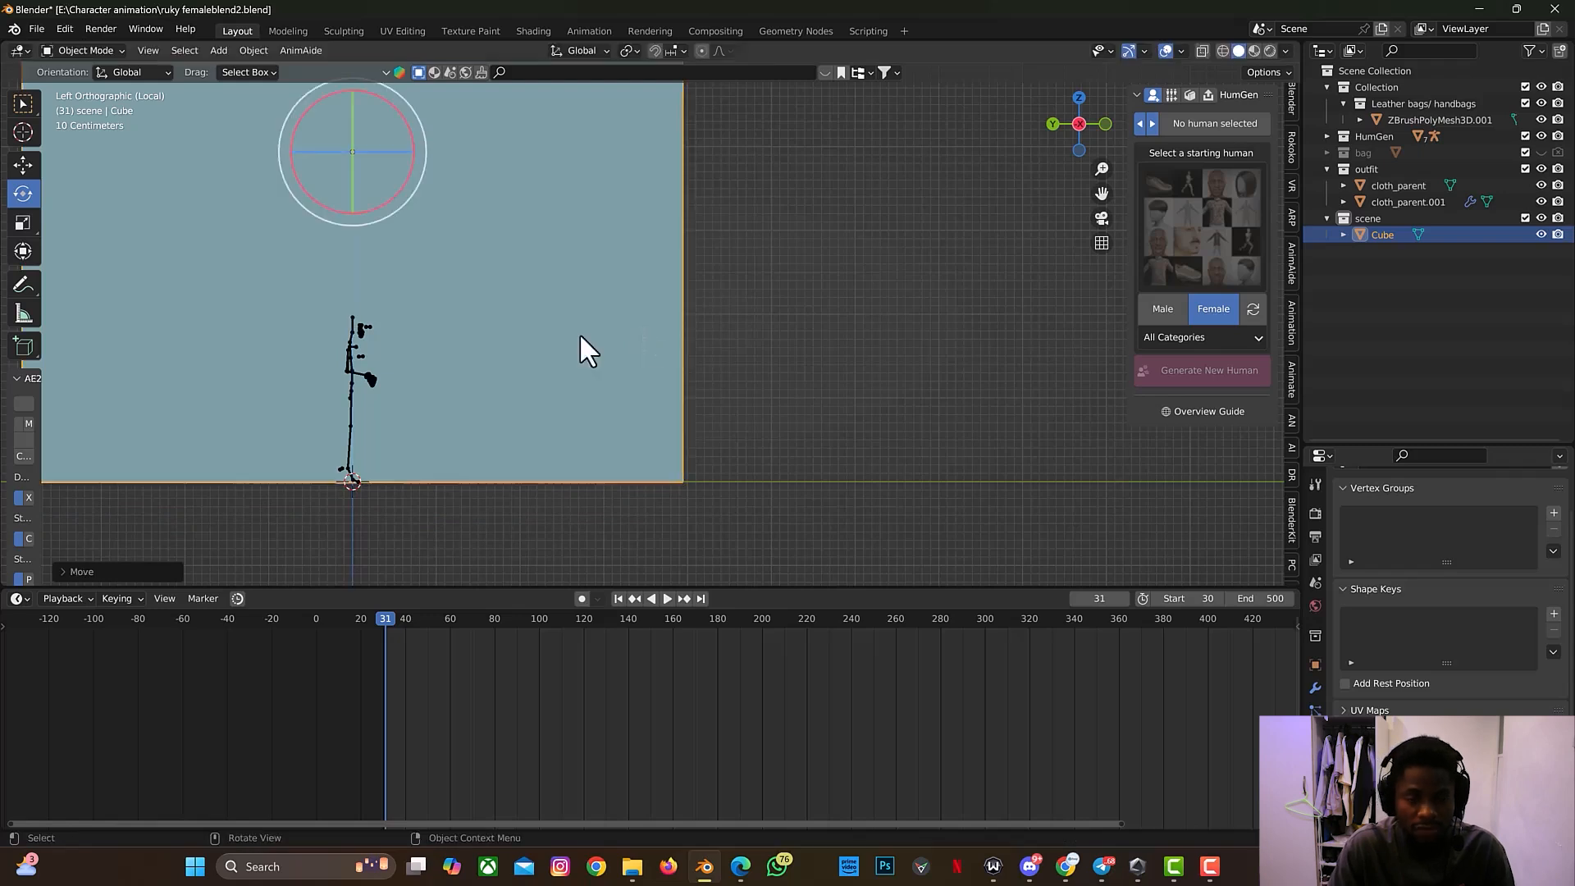
Step: Enter Edit Mode on the cube and select its top face in face selection mode
drag(1101, 193, 1140, 568)
drag(1078, 120, 1090, 149)
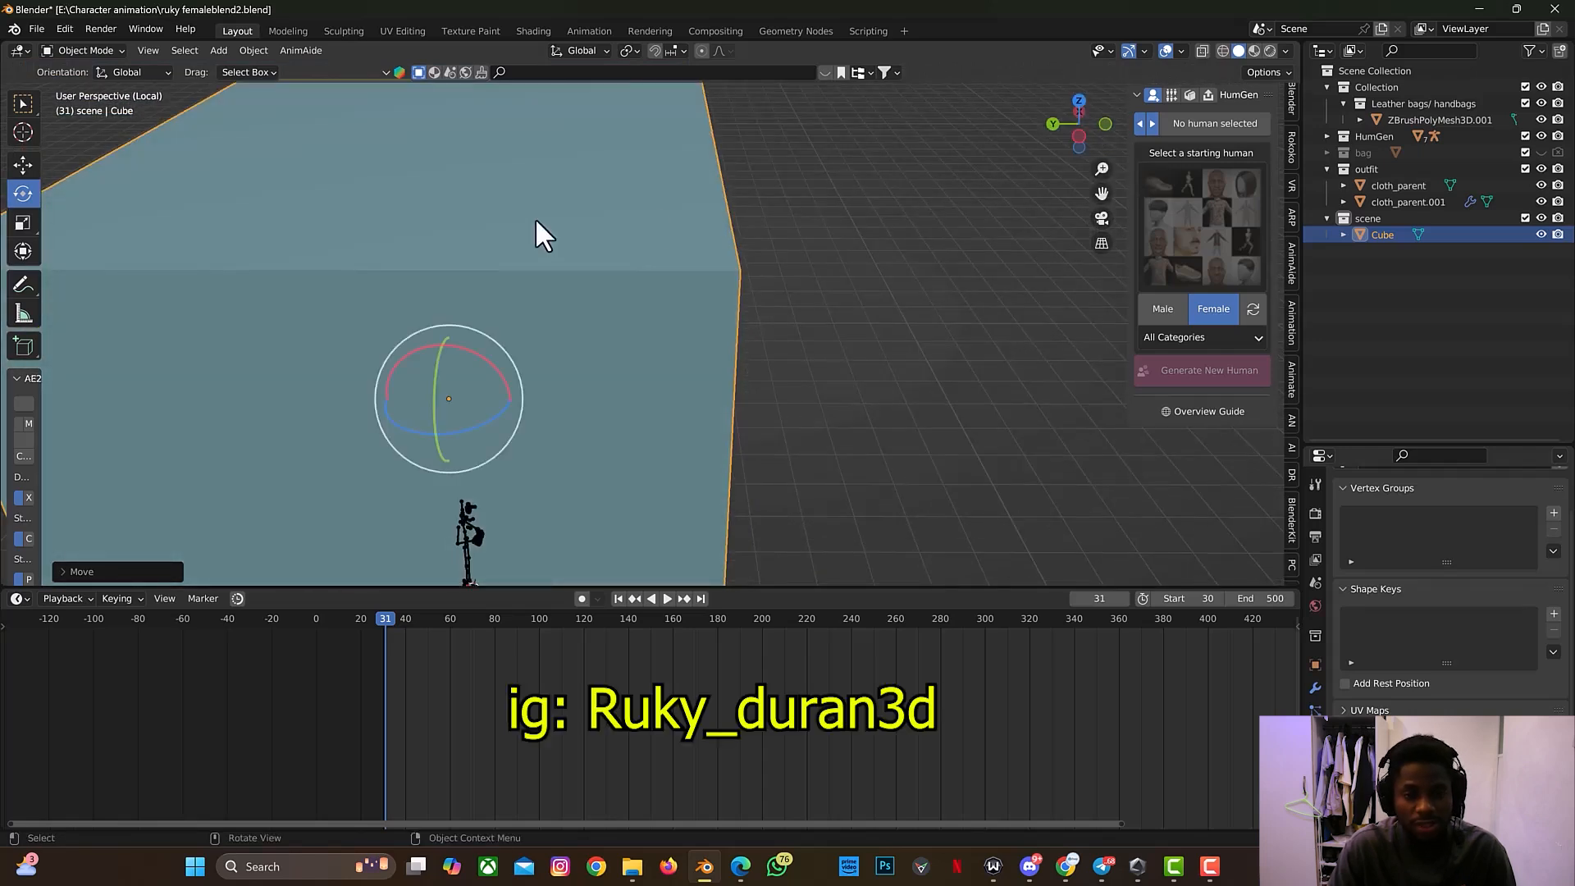
key(Tab)
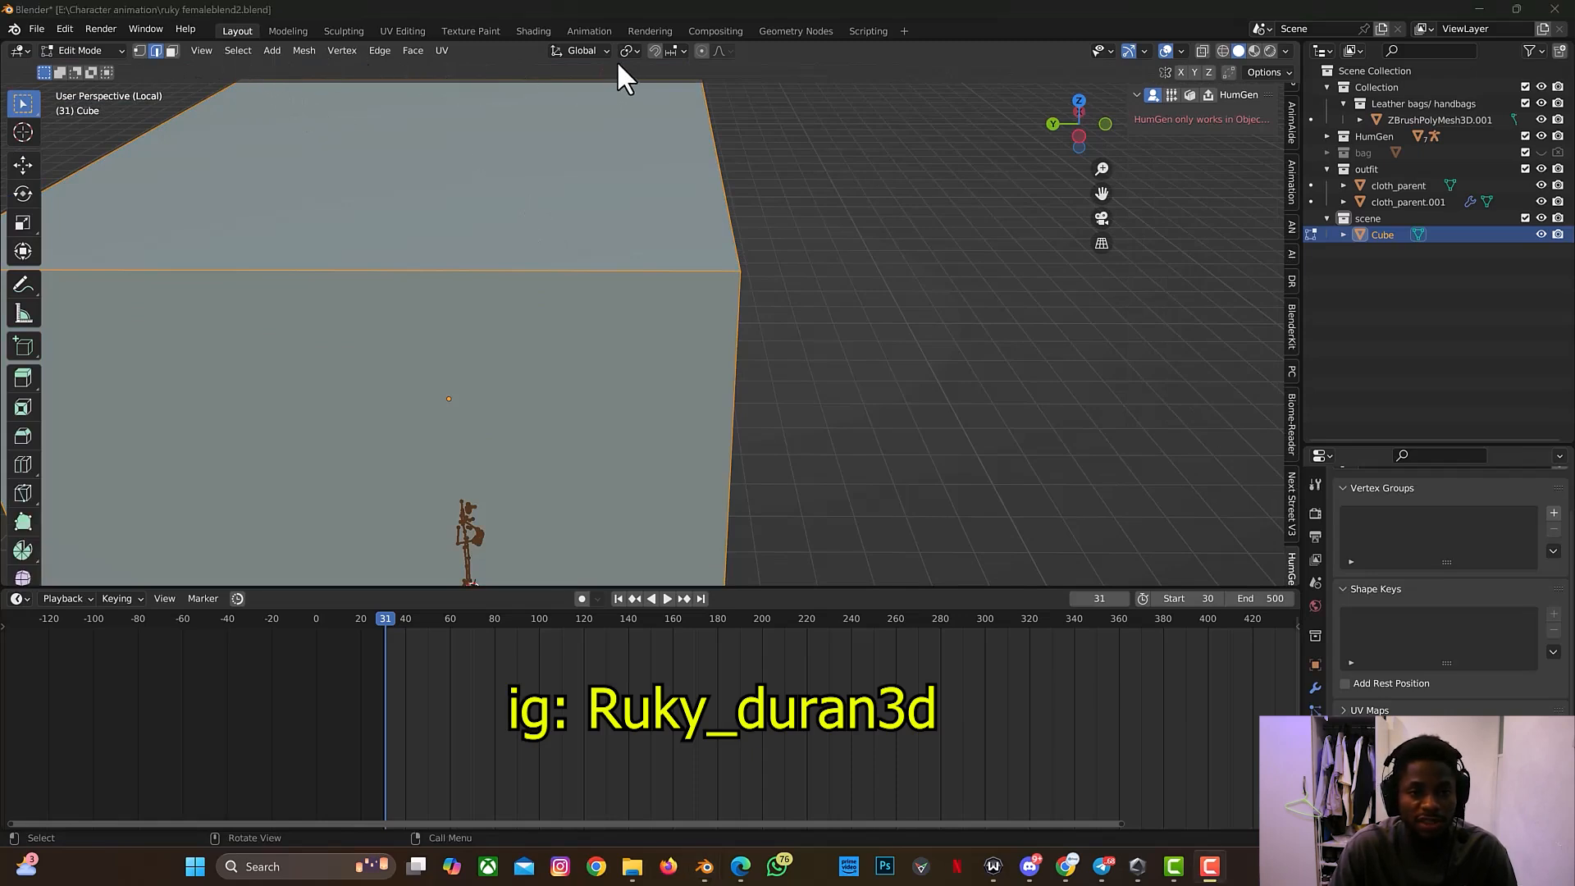
click(173, 47)
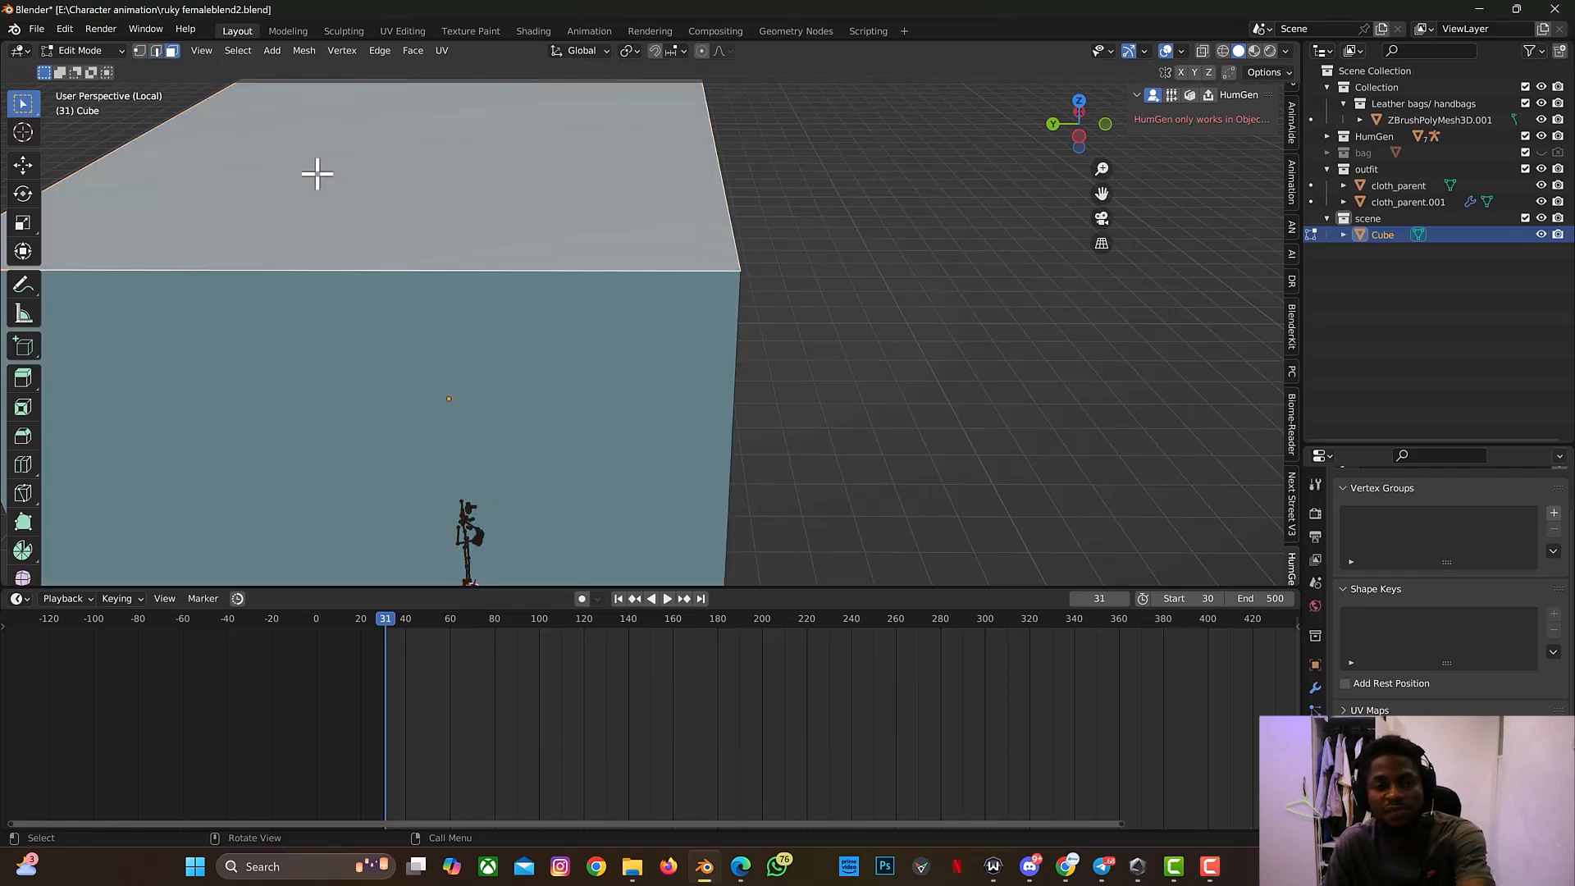
Step: Try opening the cube by deleting its top face, and undo the deletion
key(x)
click(293, 209)
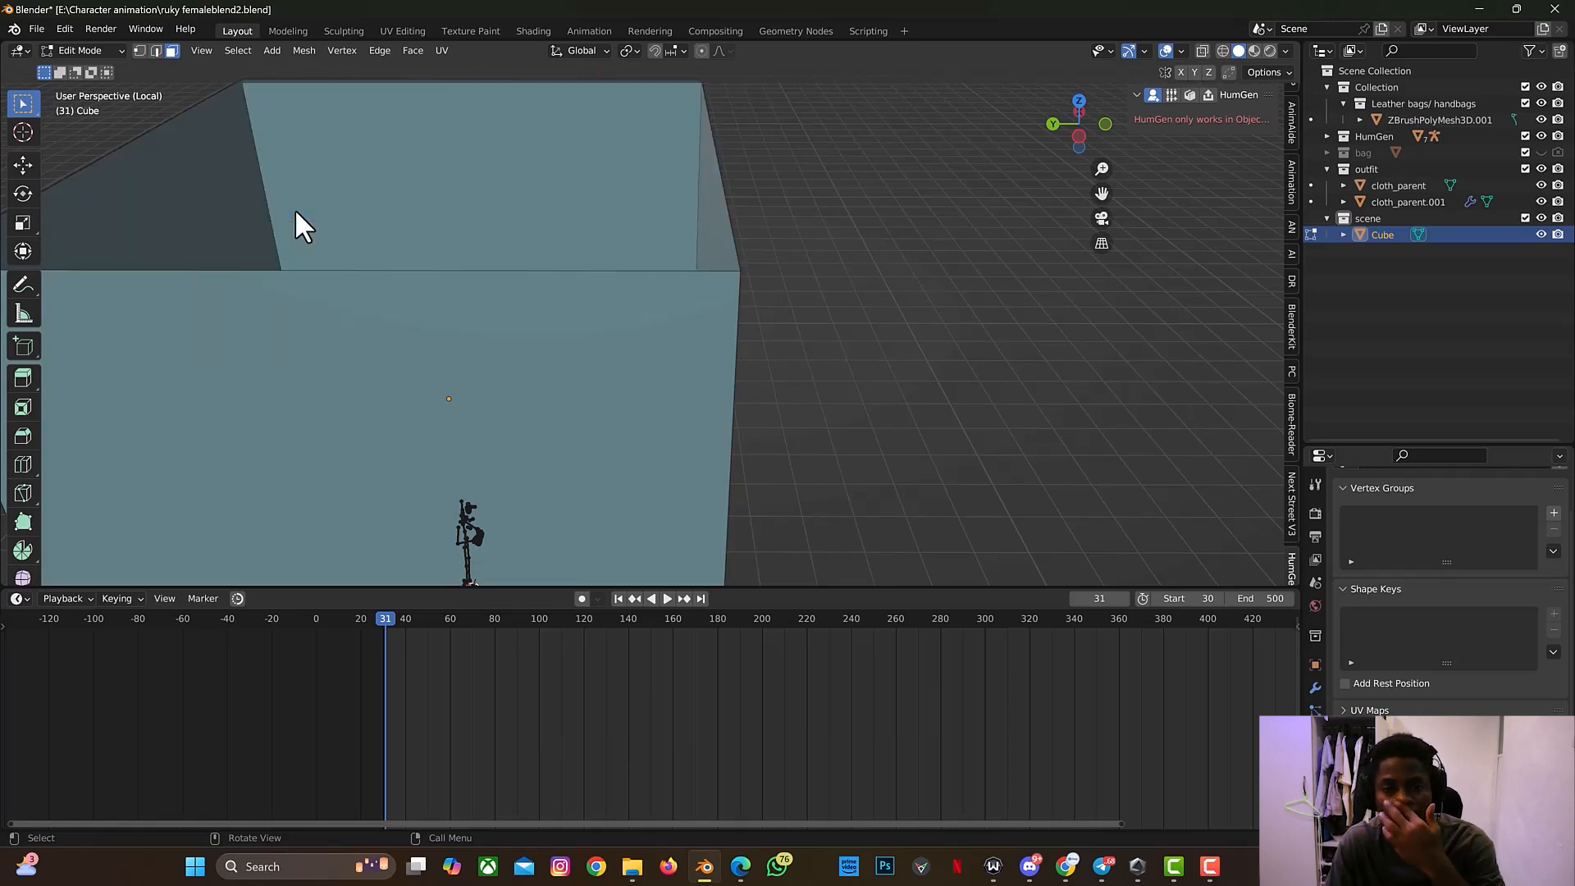
drag(1101, 193, 1147, 300)
drag(1076, 133, 1064, 200)
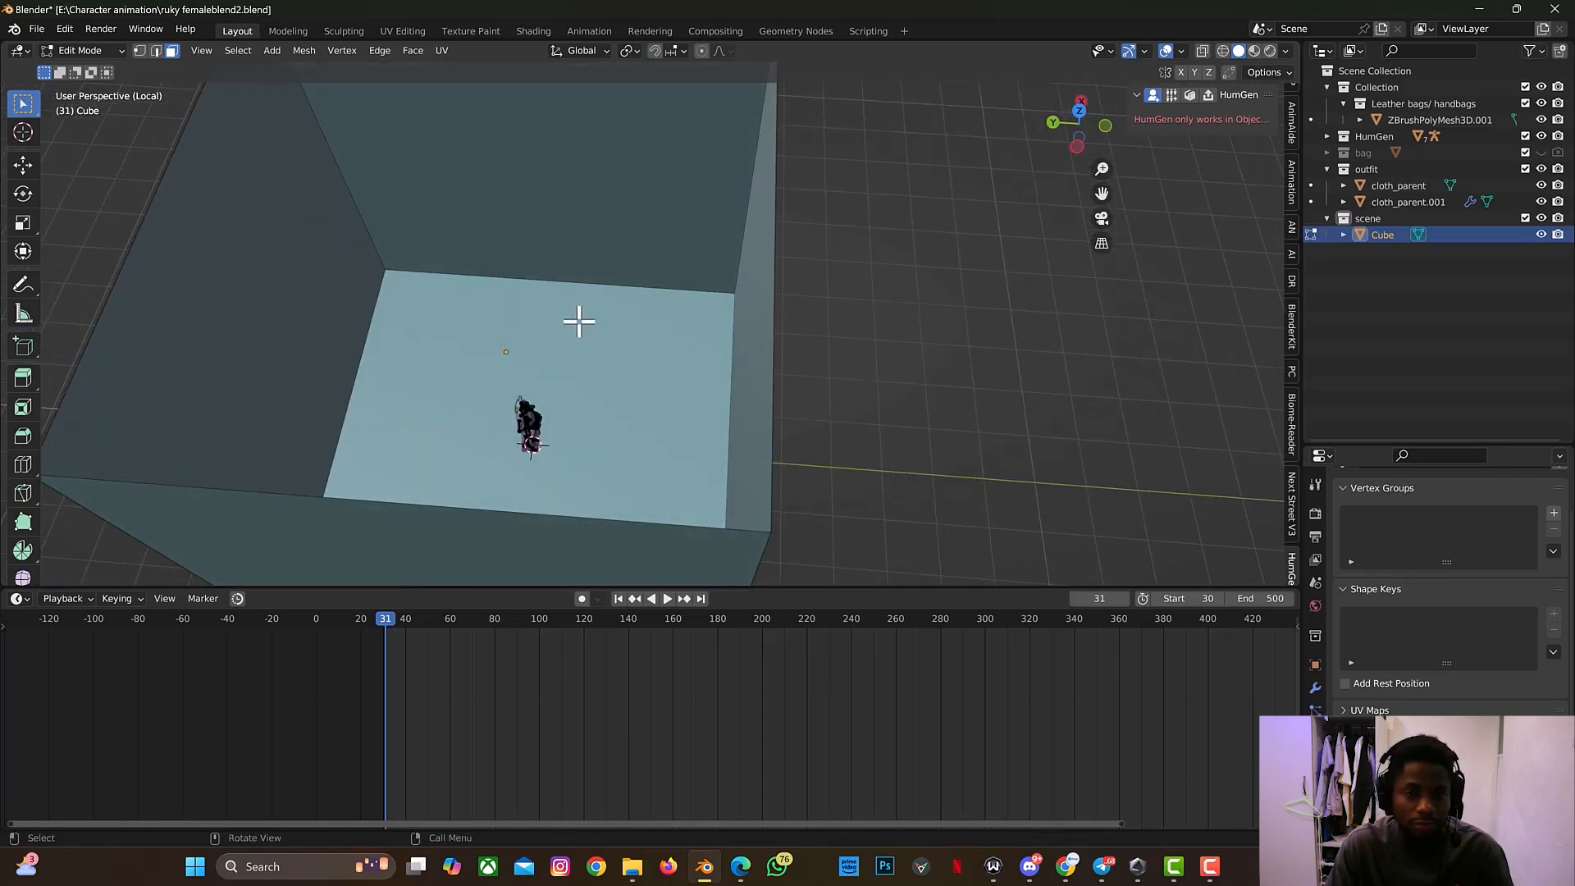
key(alt+h)
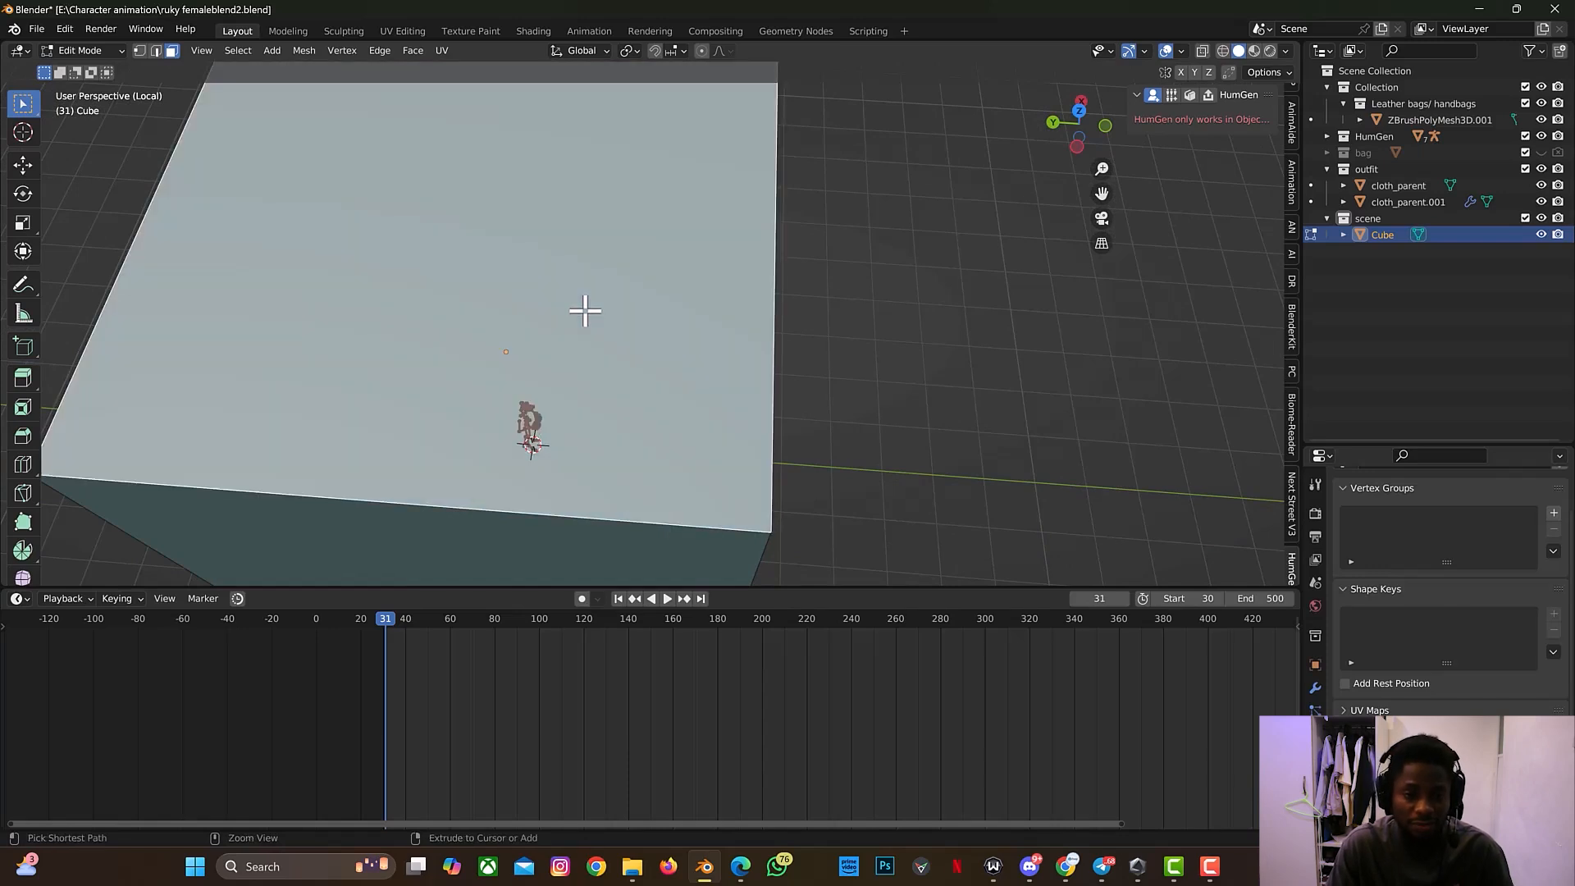
Step: Lower the cube's top face along Z to make the box shorter
key(g)
key(z)
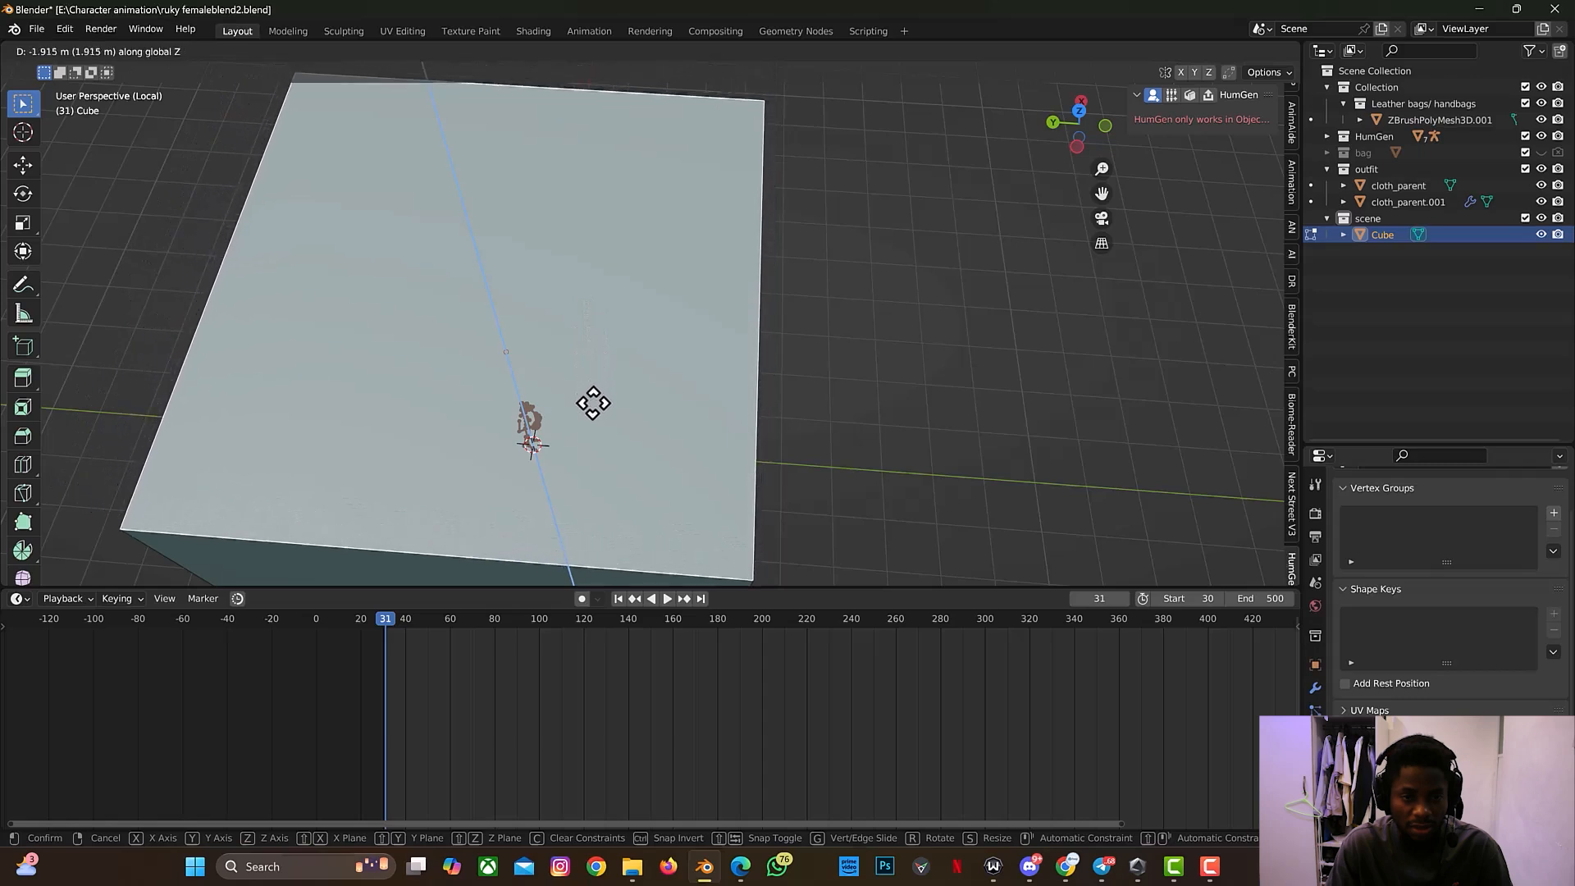
click(593, 411)
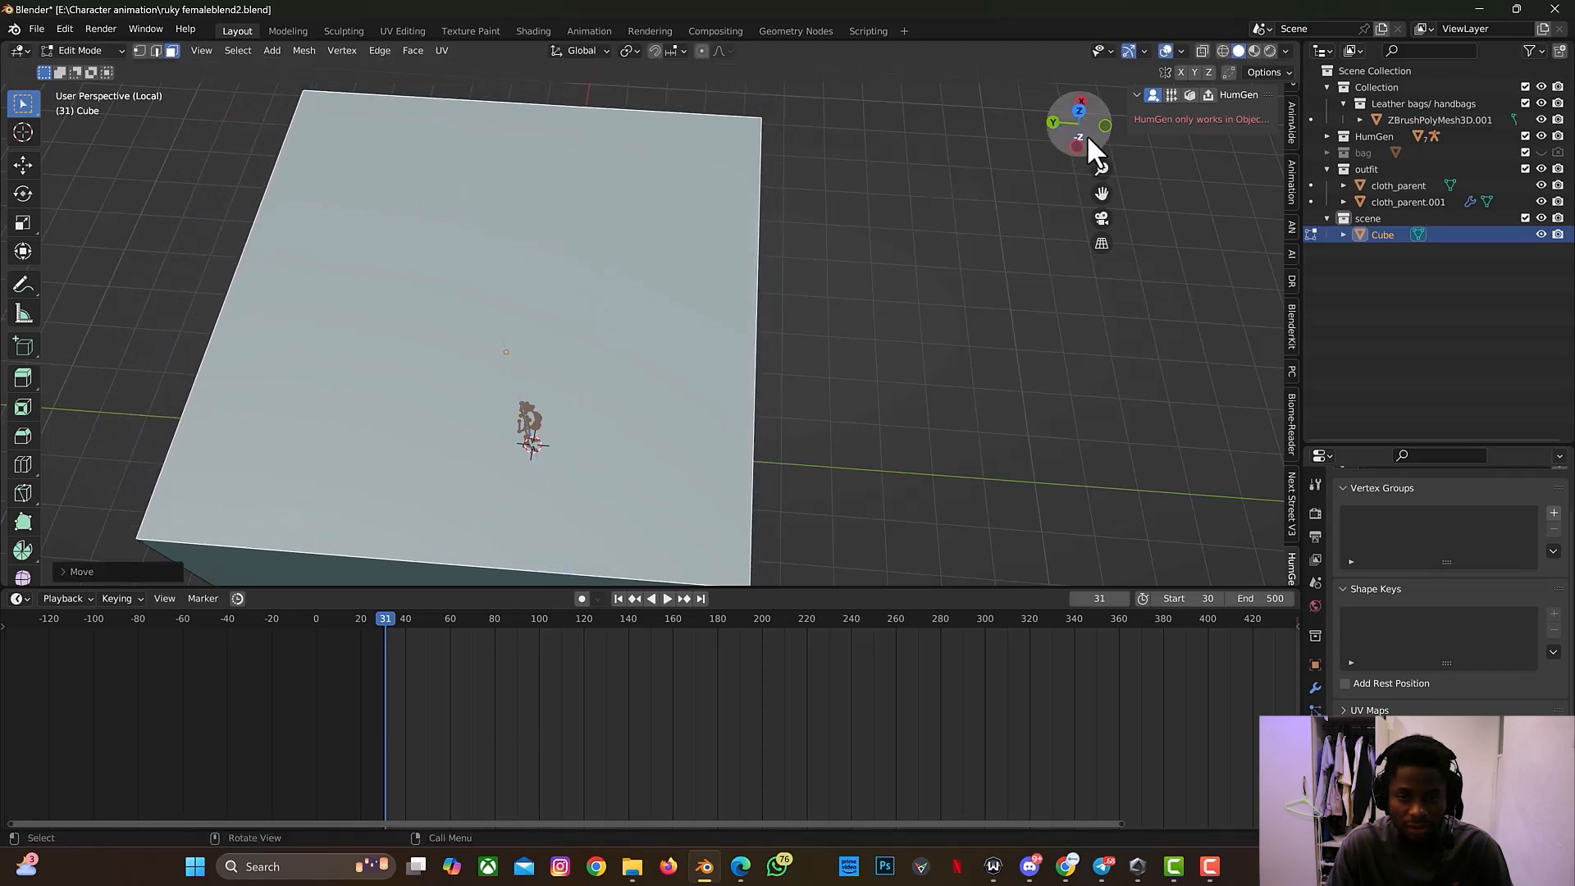
Step: Delete the lowered top face to leave the box open above the character, and return to Object Mode
drag(1079, 151, 1069, 175)
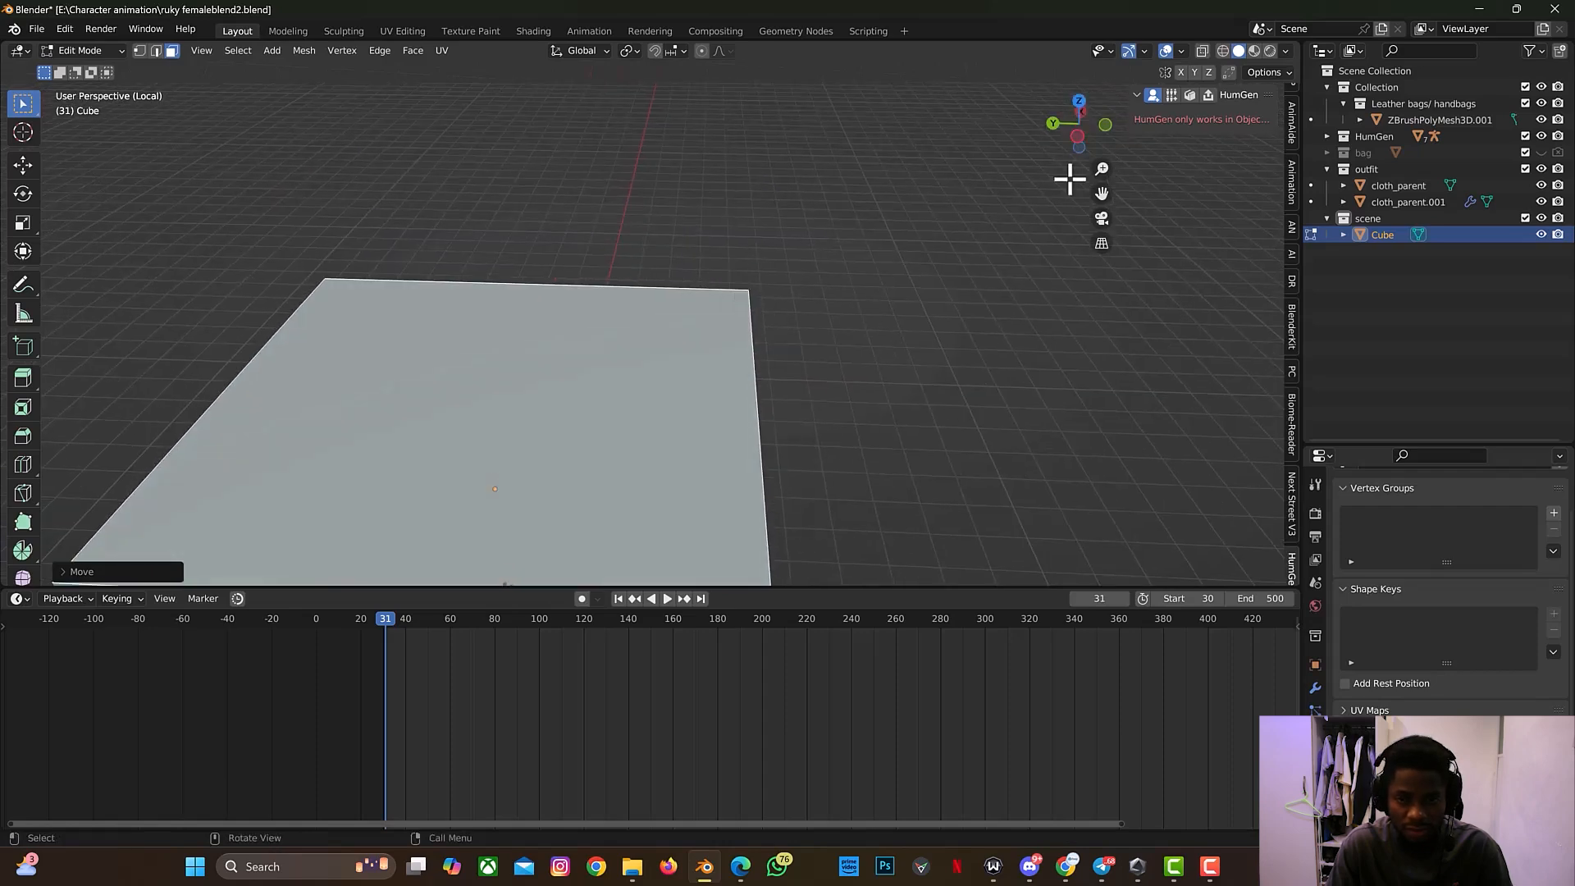
scroll(505, 578, down, 5)
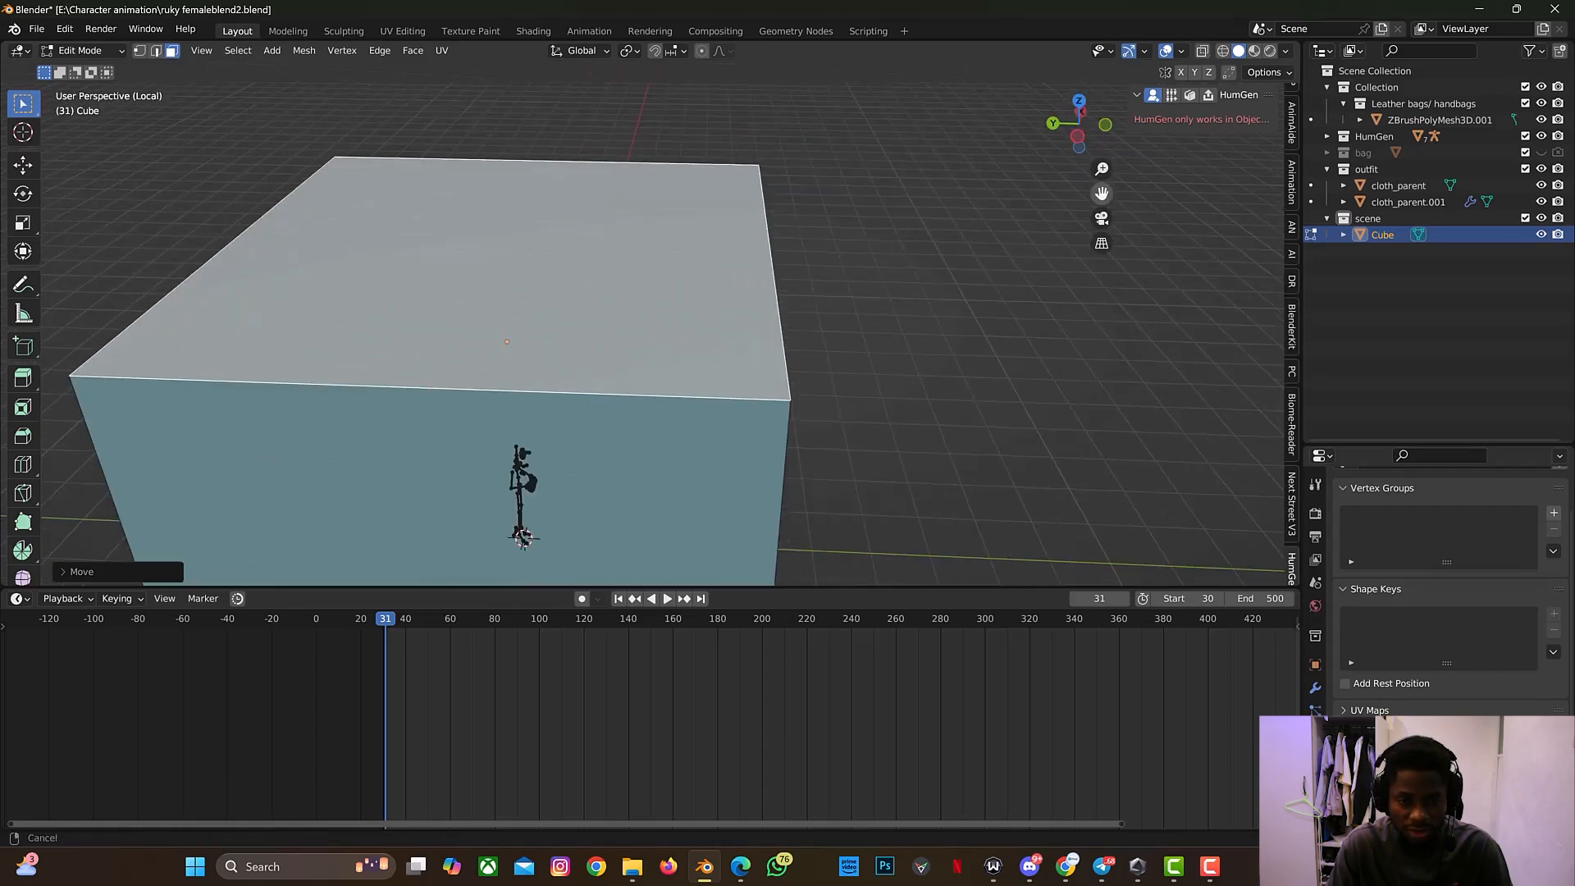
drag(1102, 193, 1122, 124)
key(x)
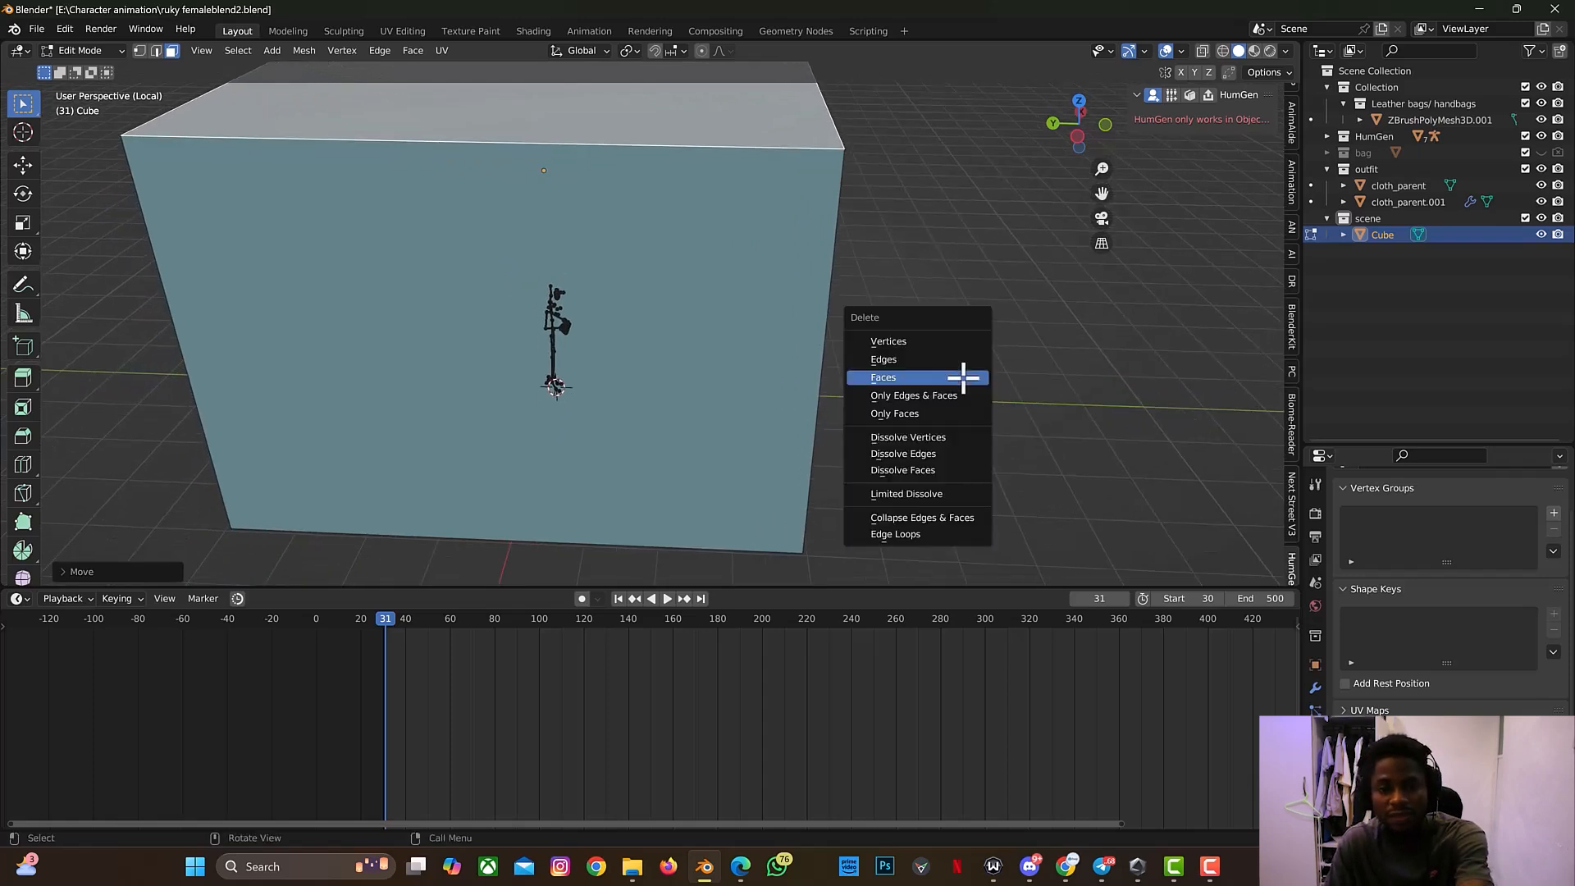
click(967, 379)
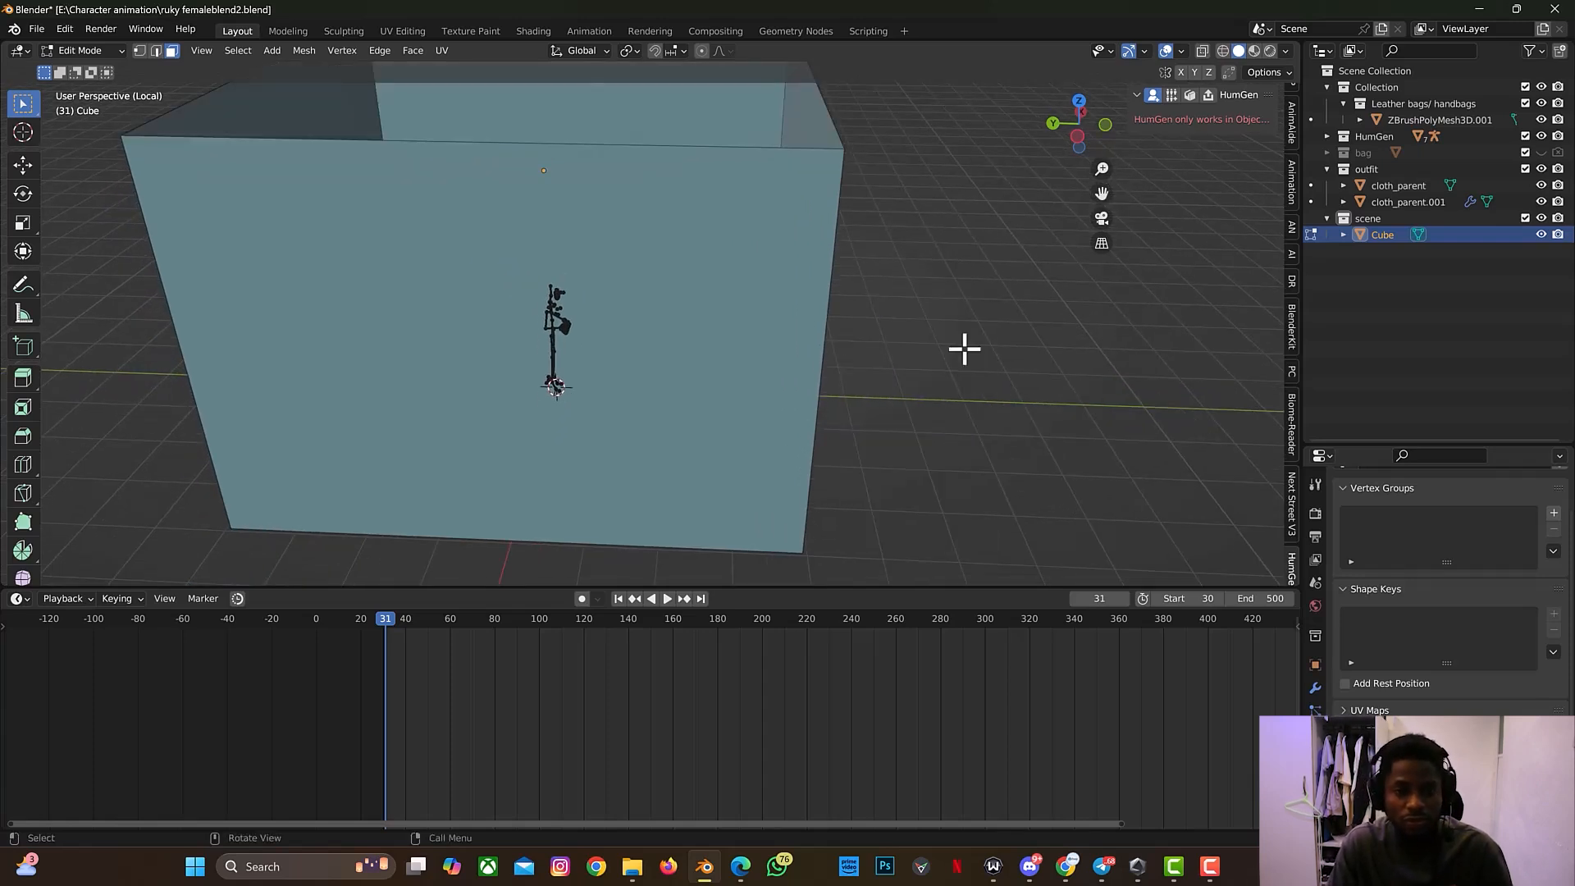
key(Tab)
Step: Add a spot light at the character's position and raise it along Z high above the open box
key(shift+a)
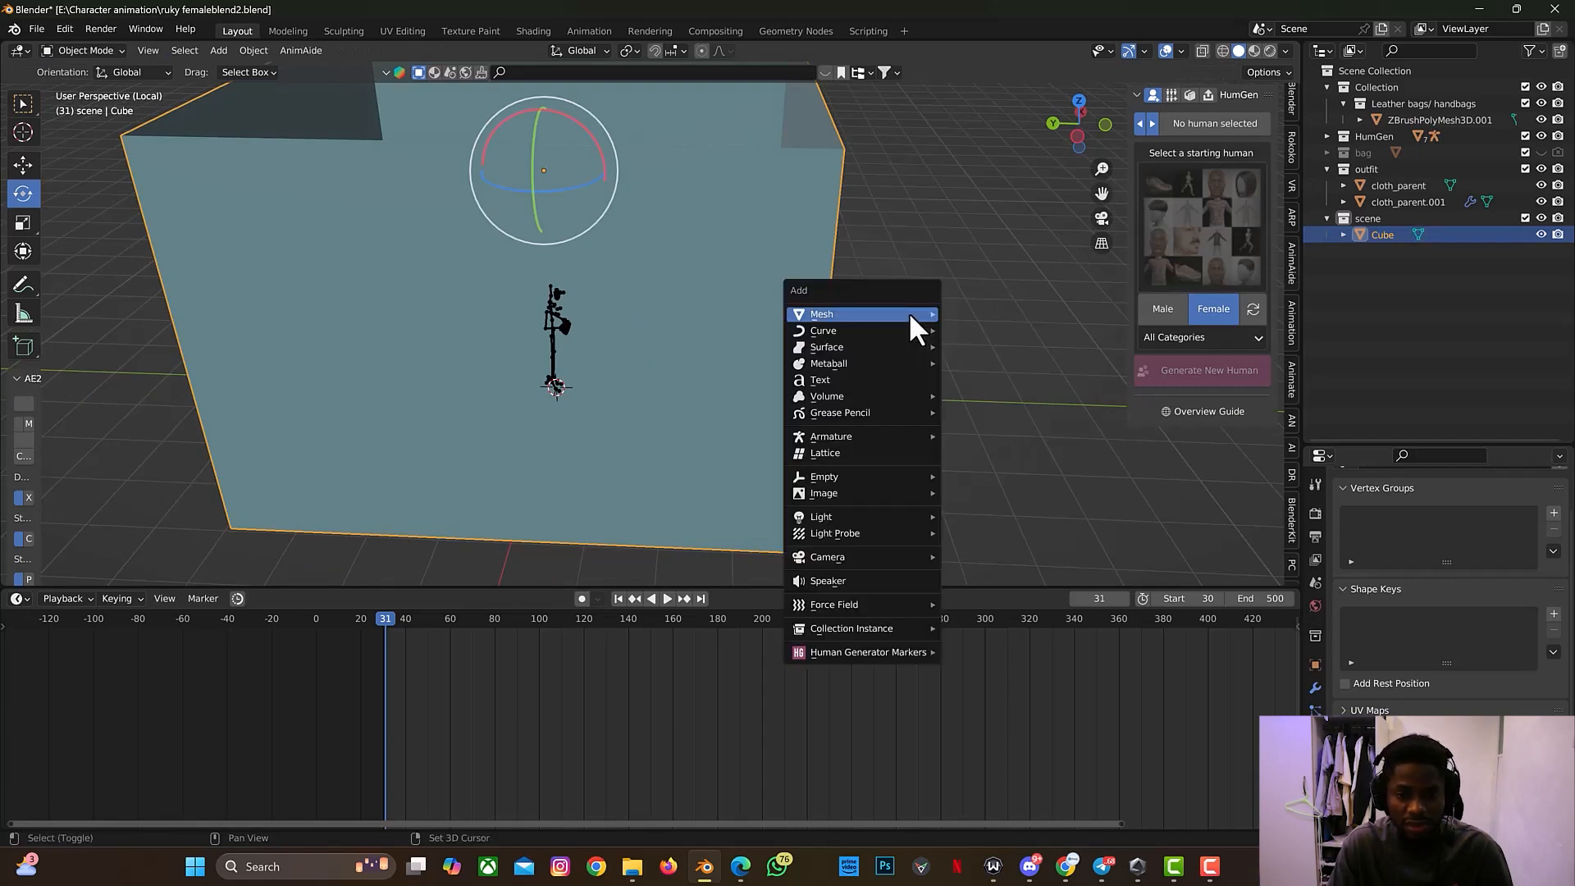
mouse_move(909, 312)
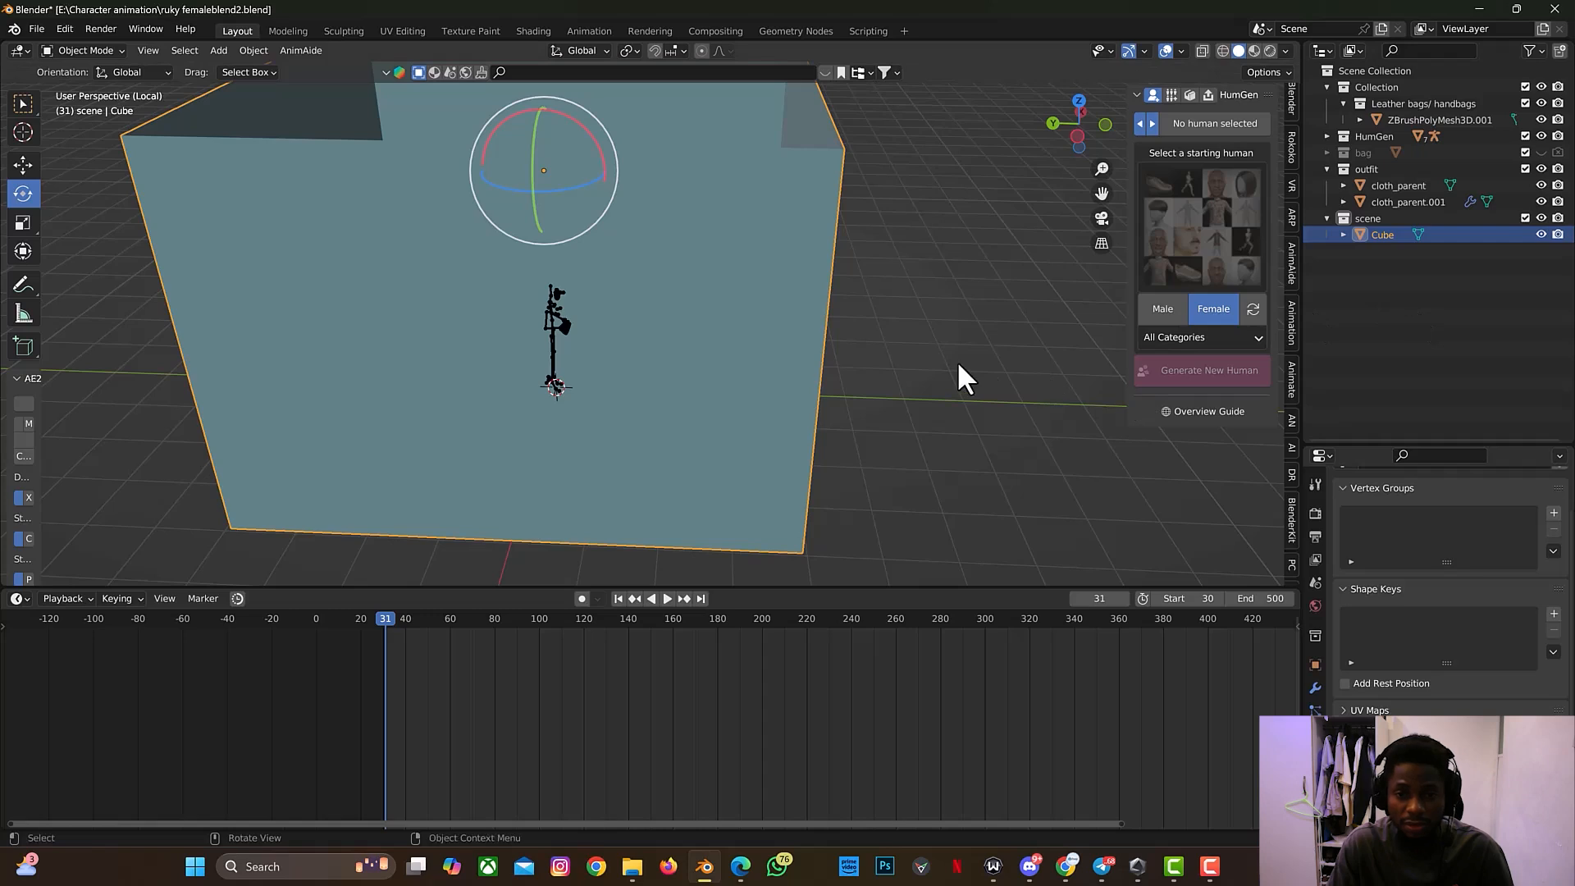
key(shift+a)
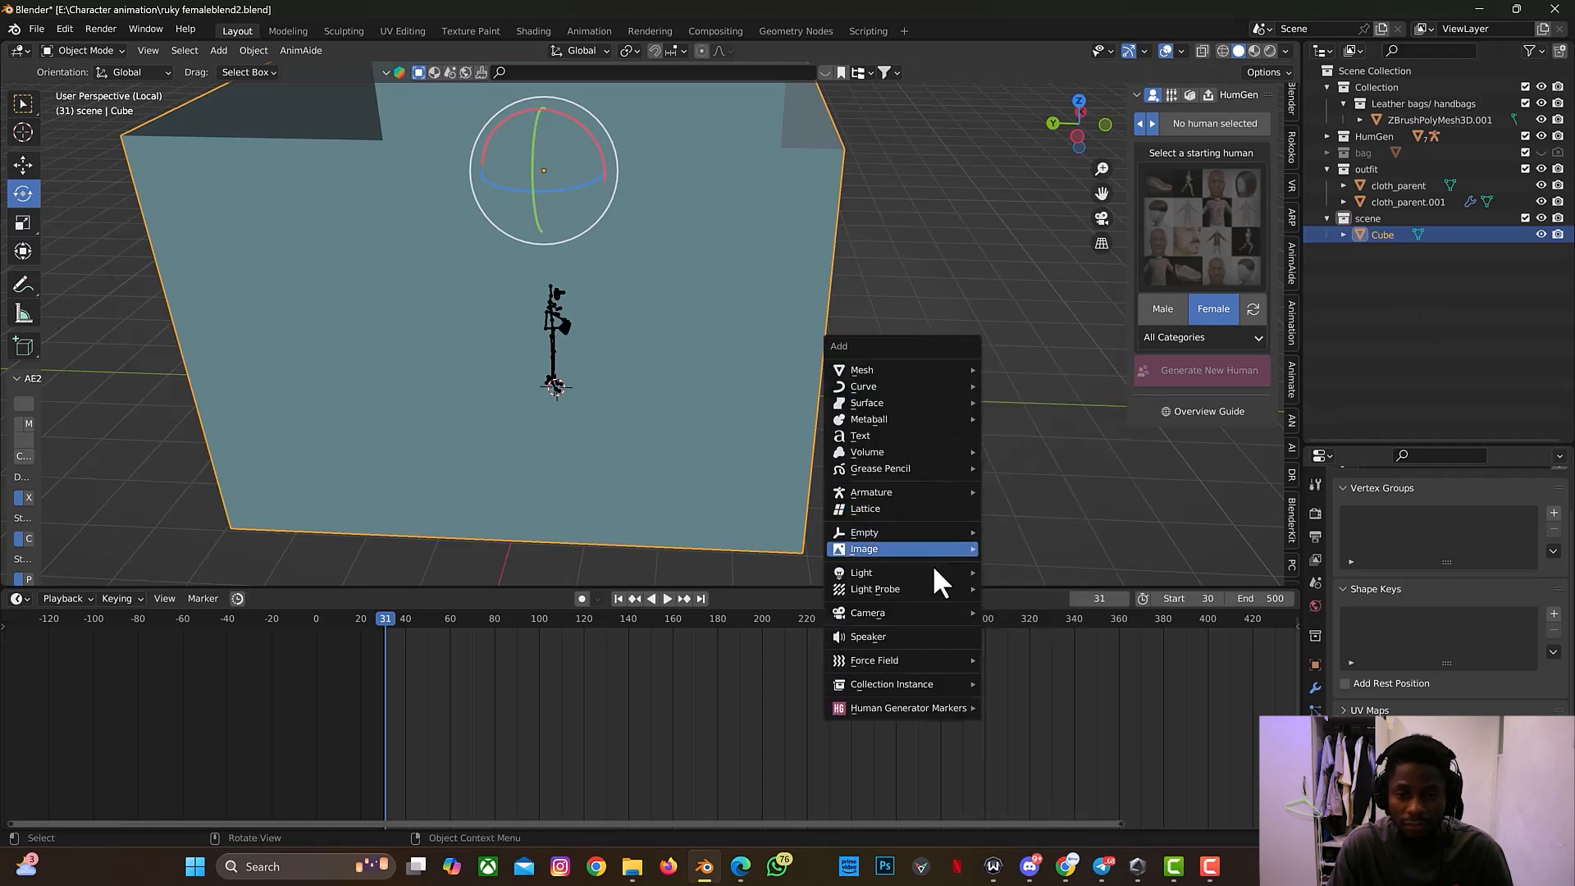
mouse_move(923, 573)
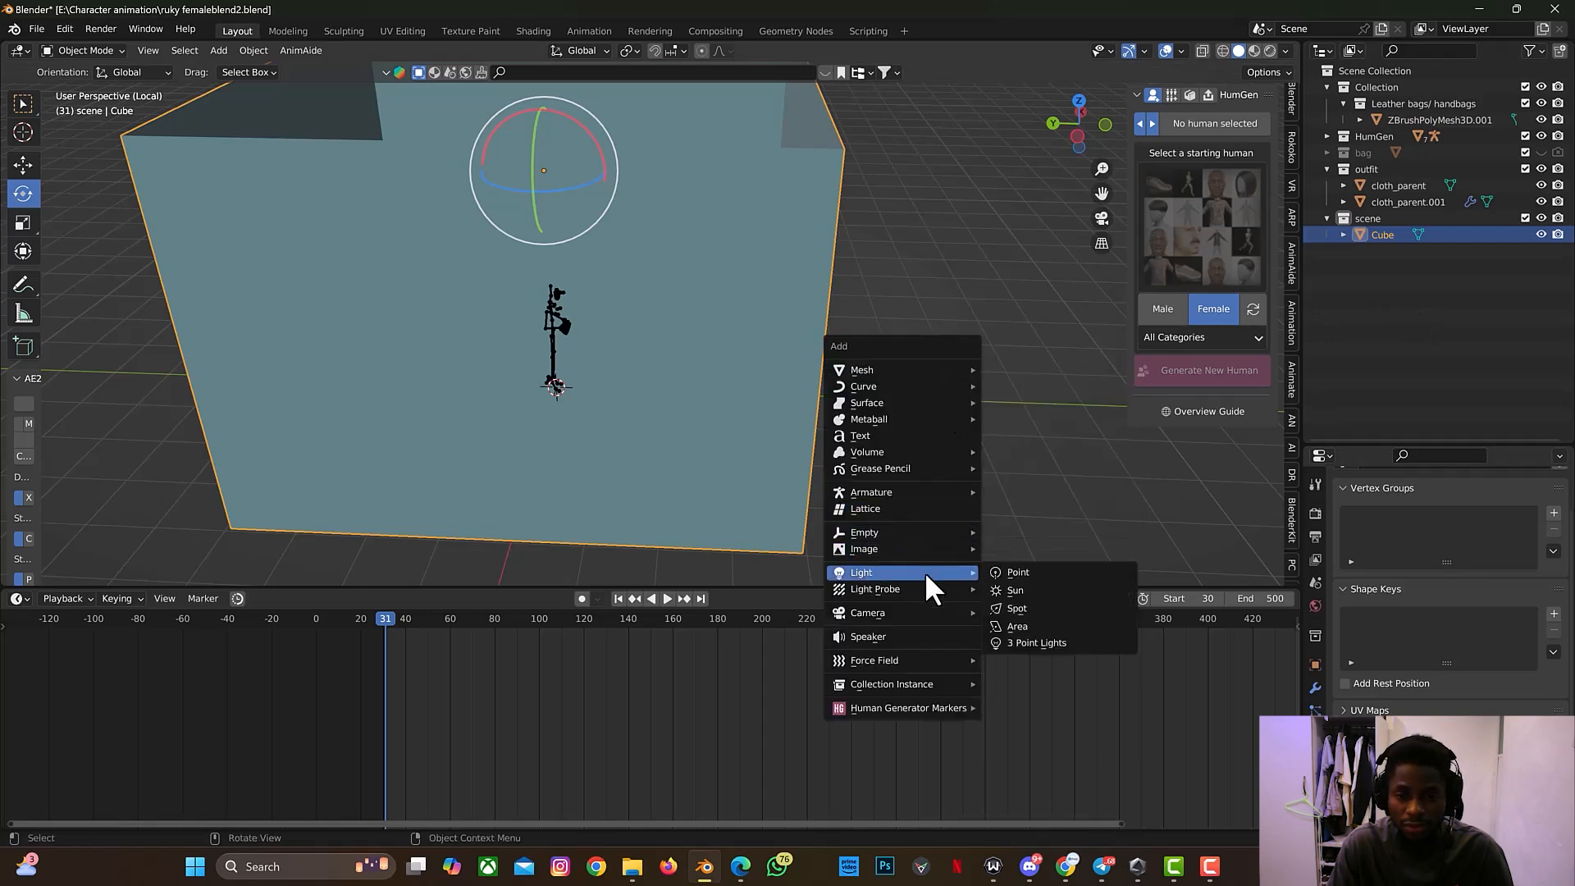
click(1008, 608)
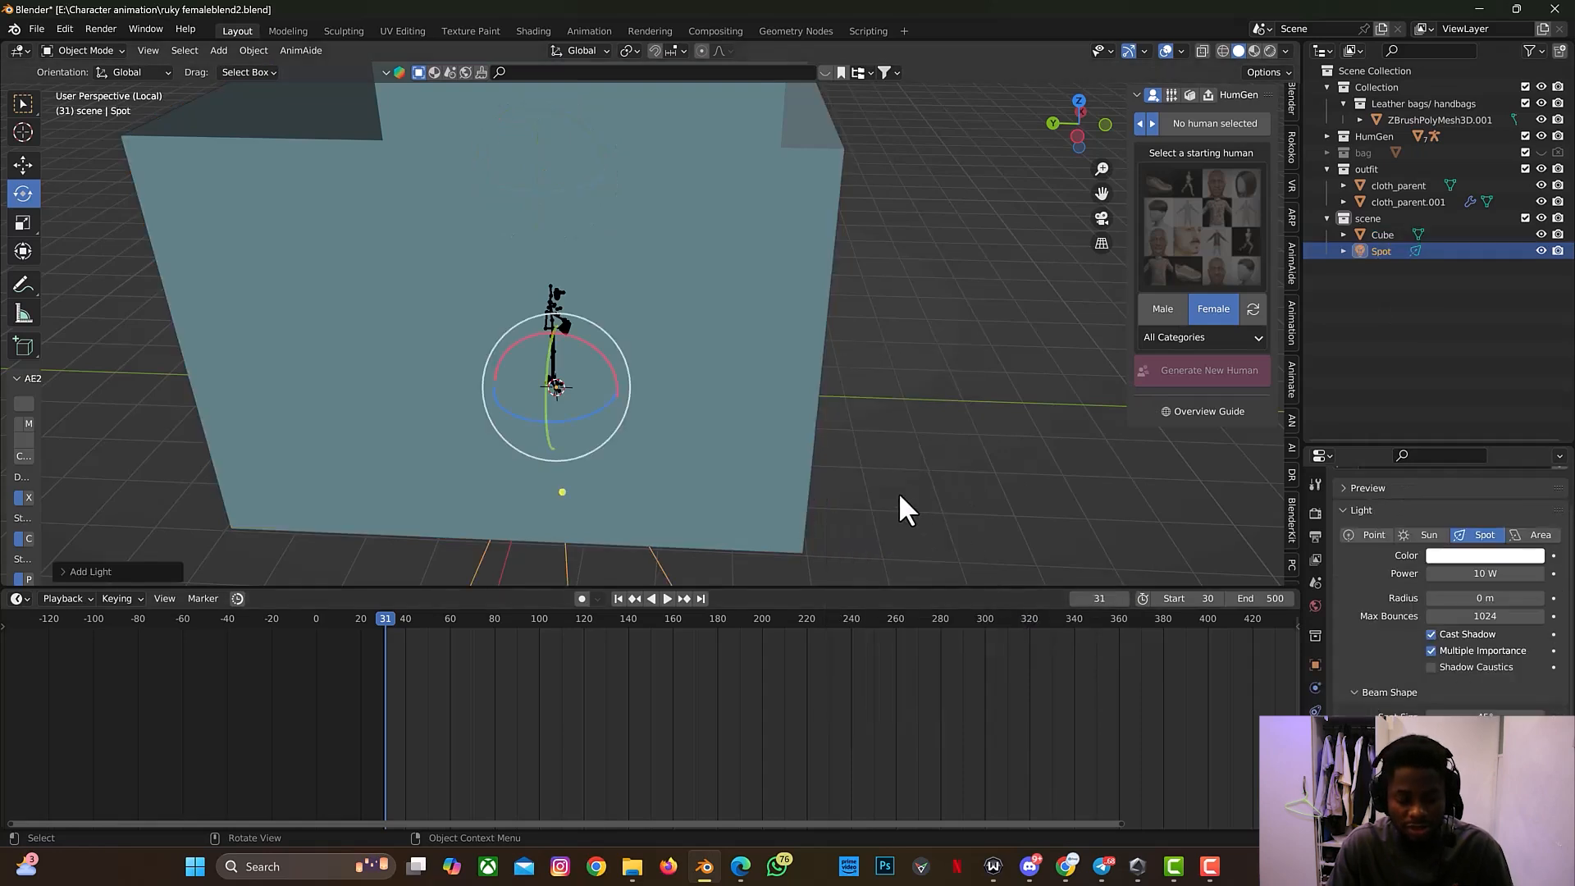
key(g)
key(z)
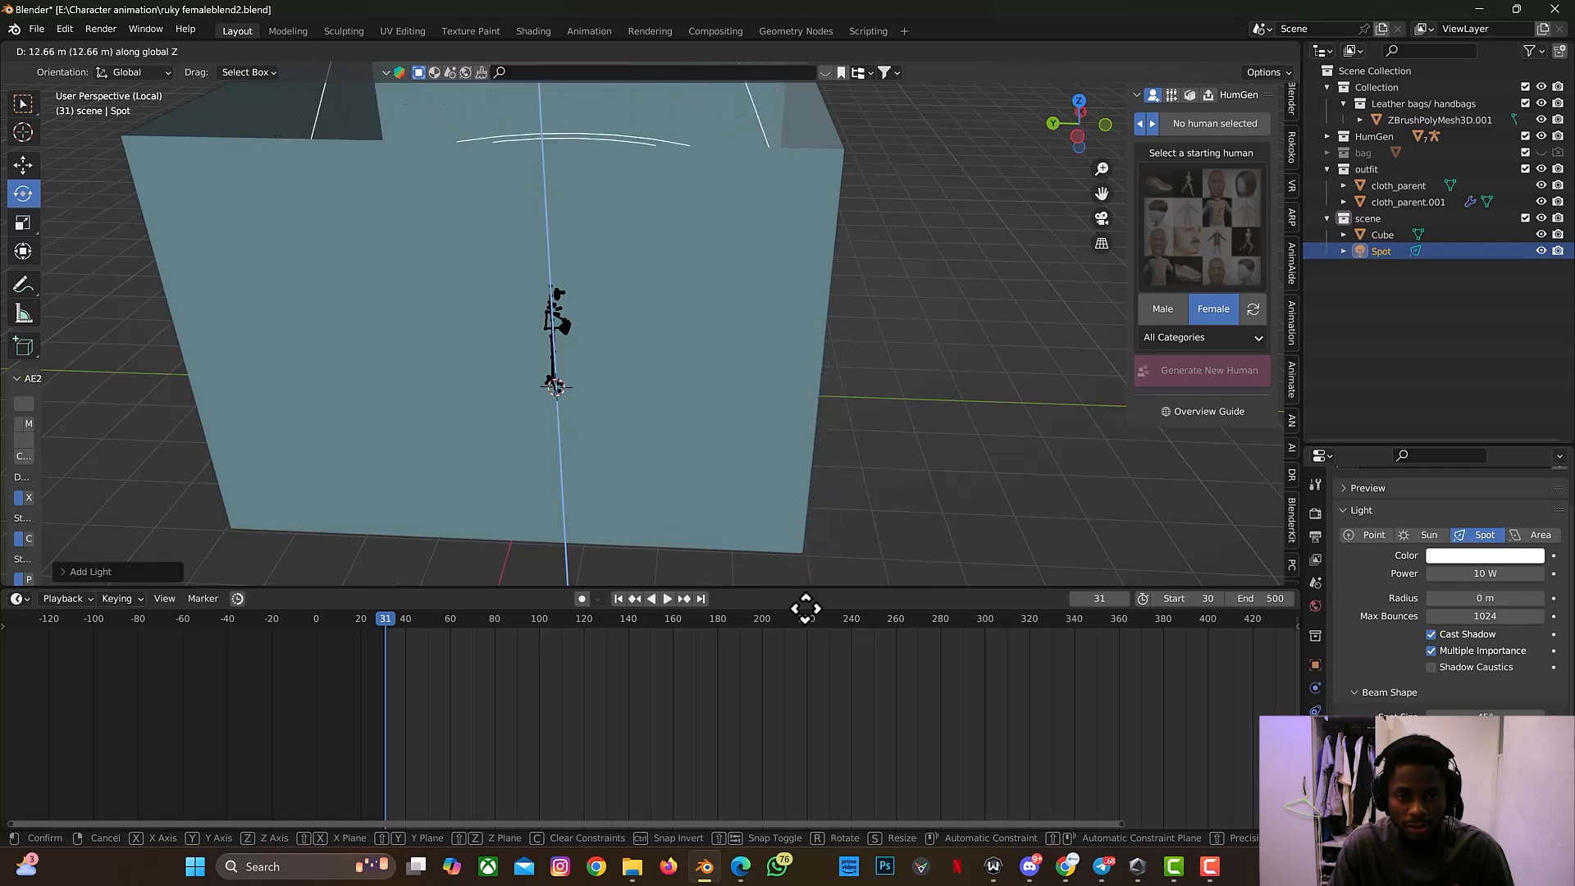
click(799, 131)
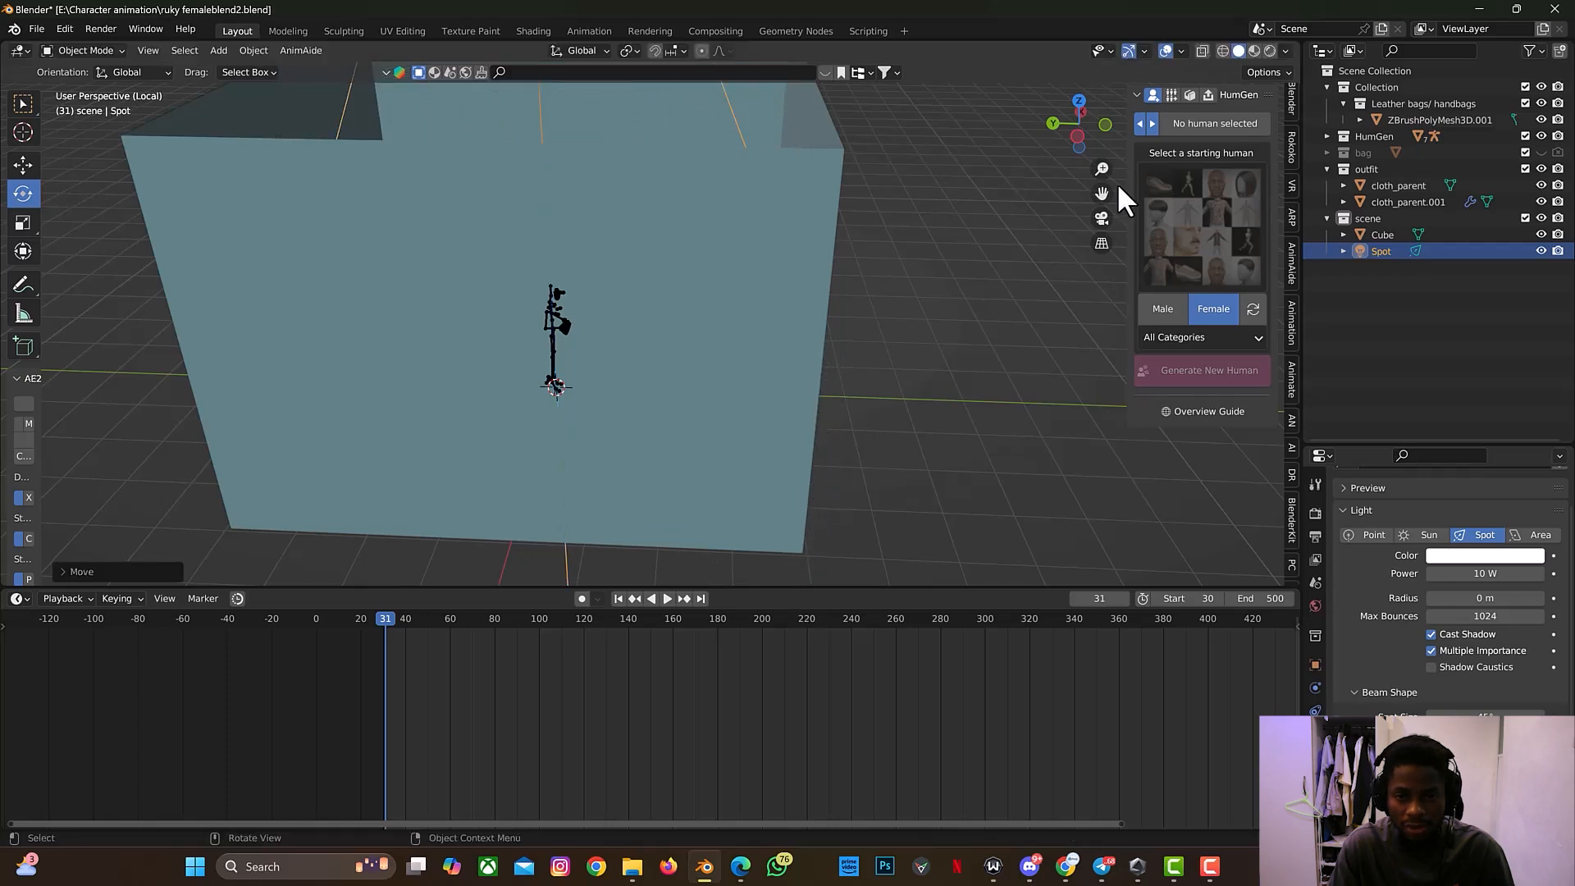
Step: Lower the spot light slightly along Z so its cone narrows around the character on the box floor
drag(1107, 194, 1128, 277)
mouse_move(1088, 144)
mouse_down()
mouse_move(1084, 180)
mouse_move(1085, 155)
mouse_up()
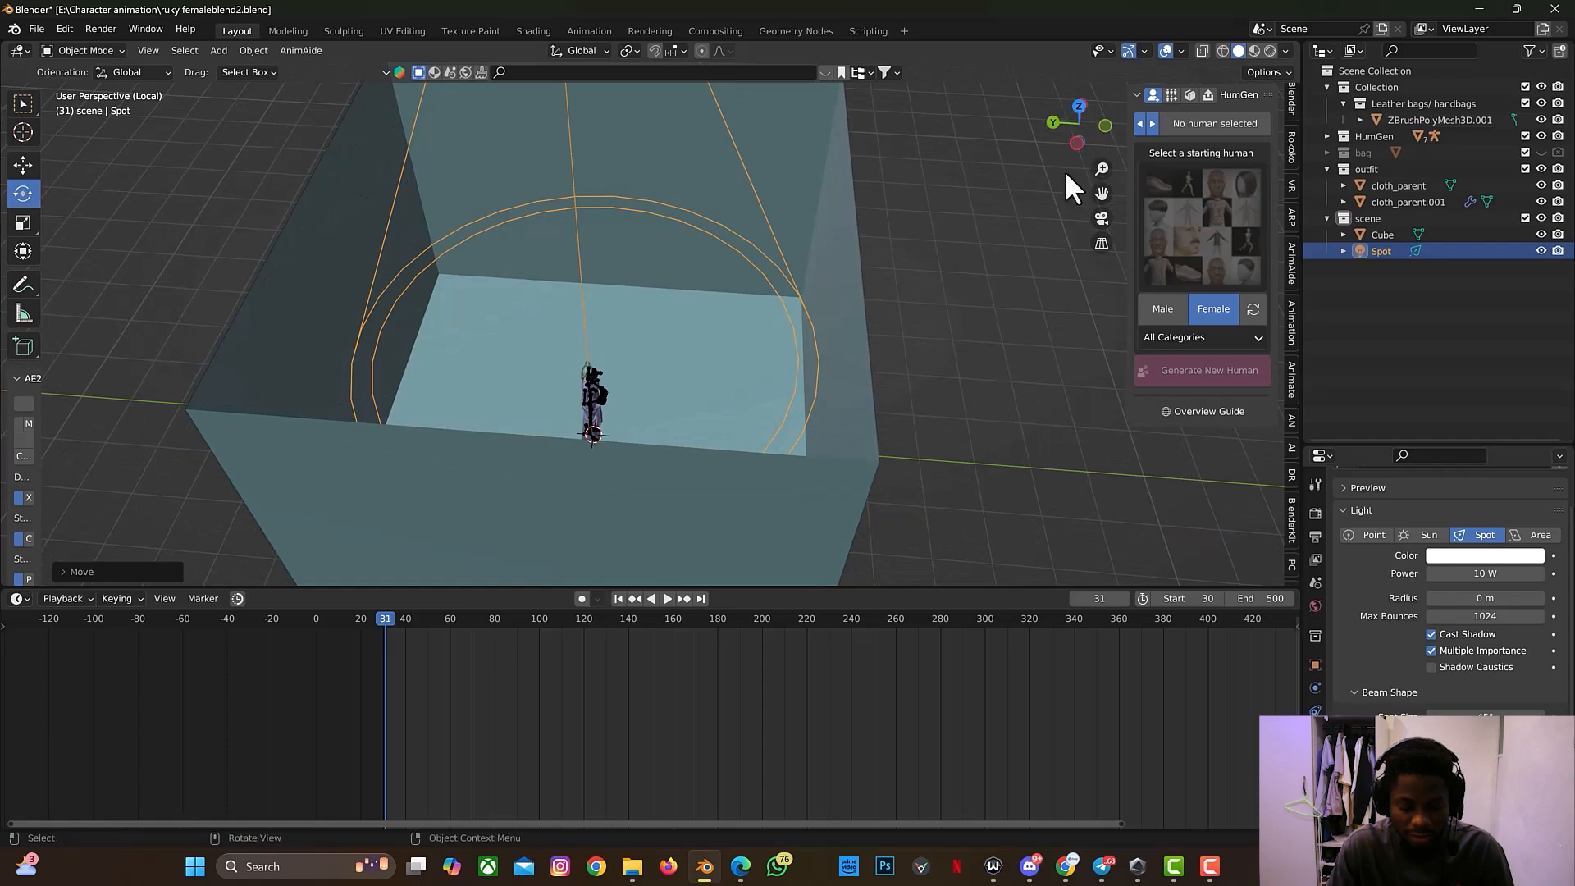
key(g)
key(z)
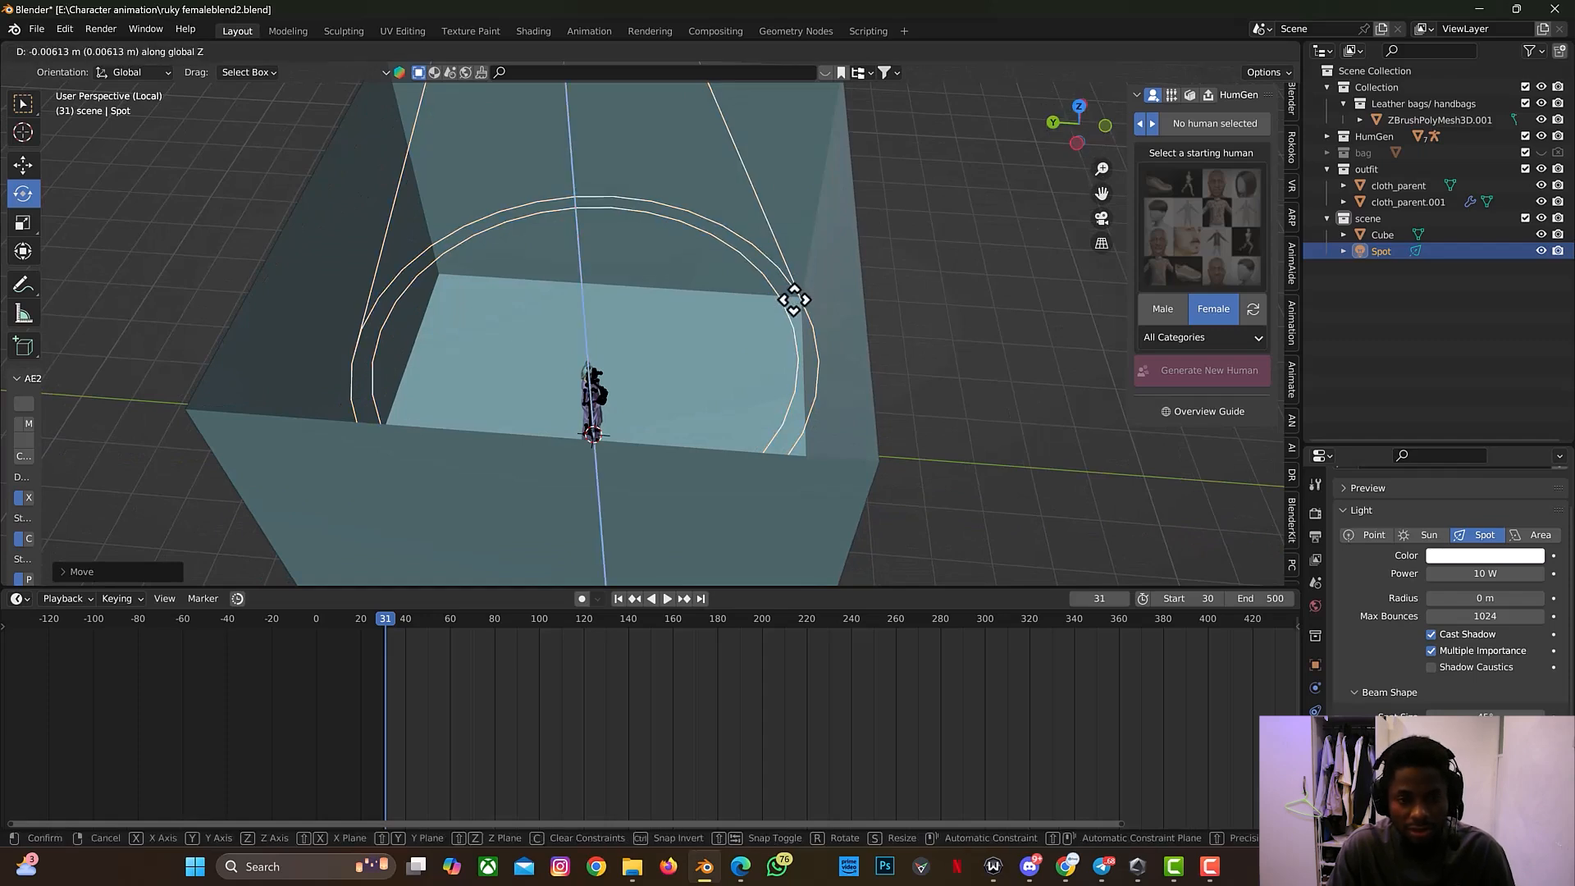
click(795, 374)
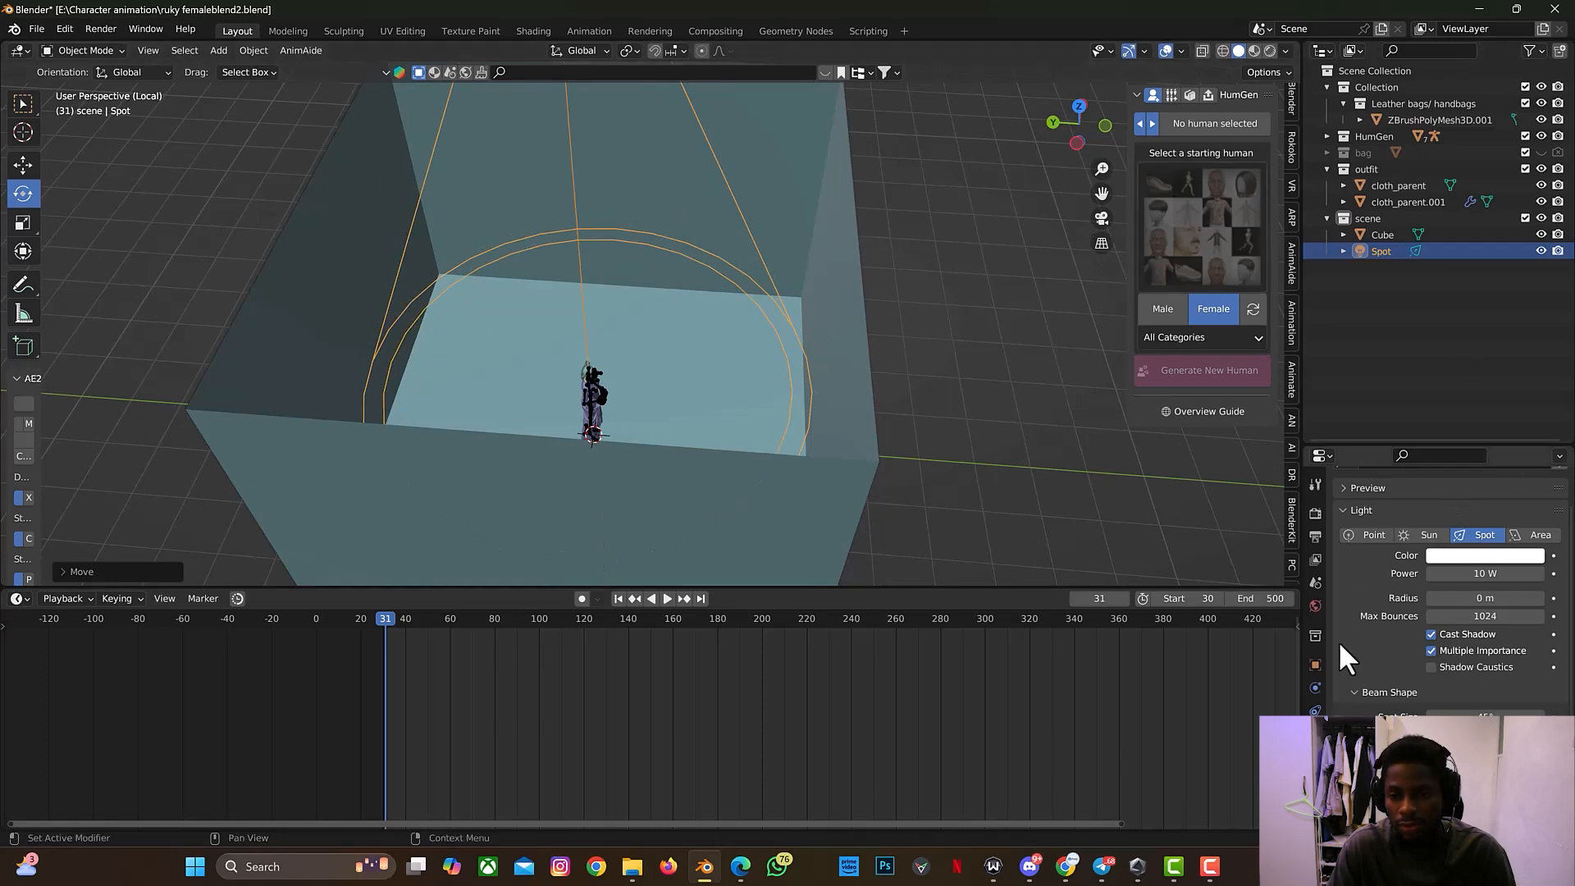
Step: Set the spot light's power to 5000 W and save the file
click(1474, 575)
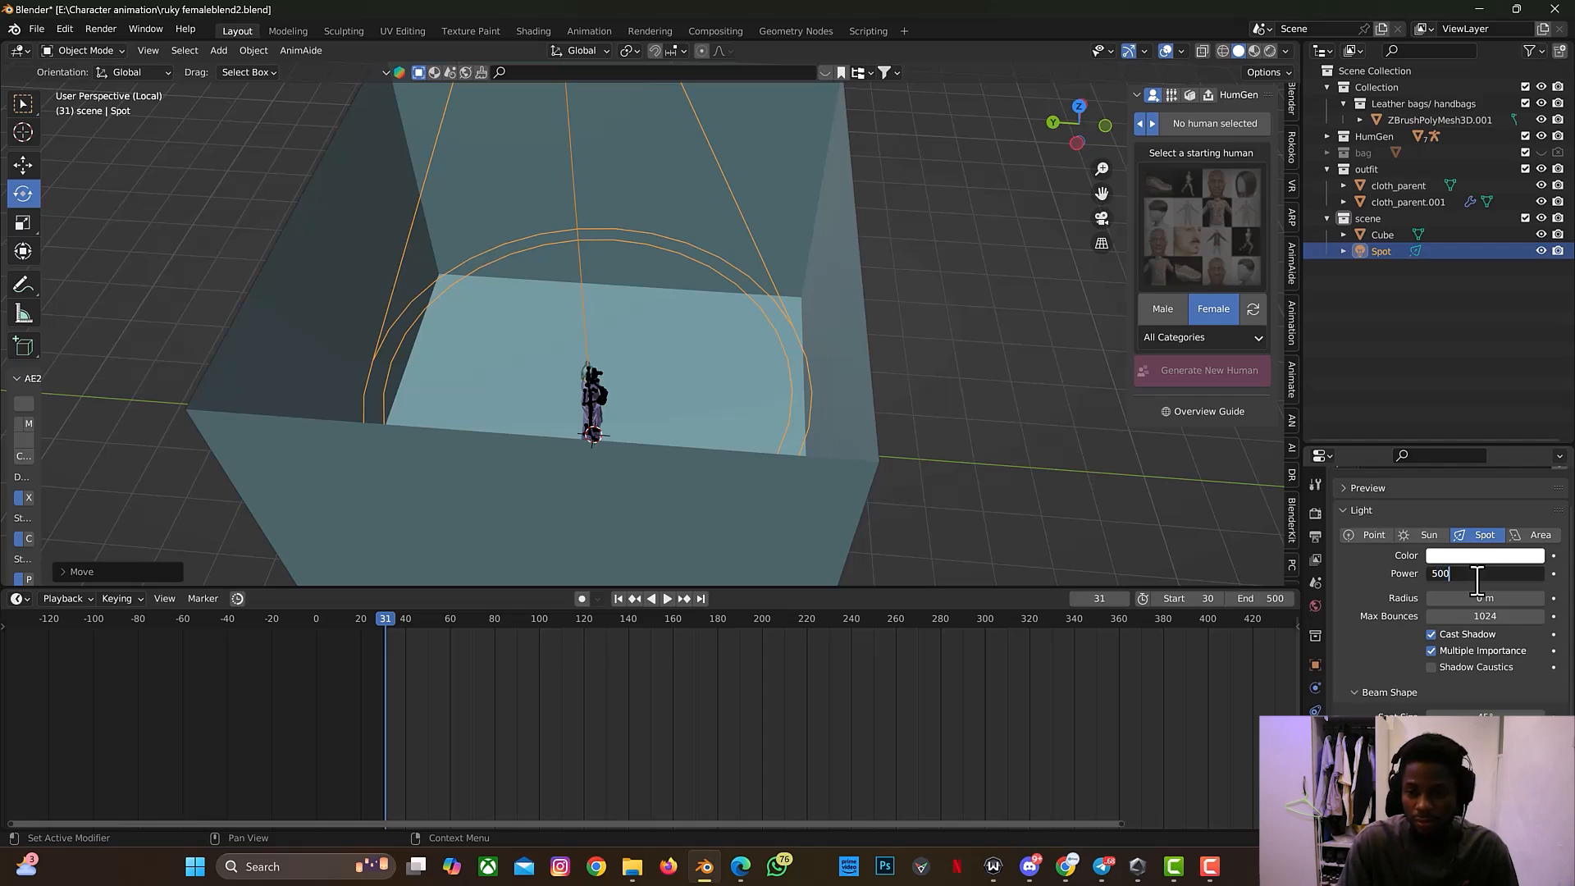
text(5000)
key(Return)
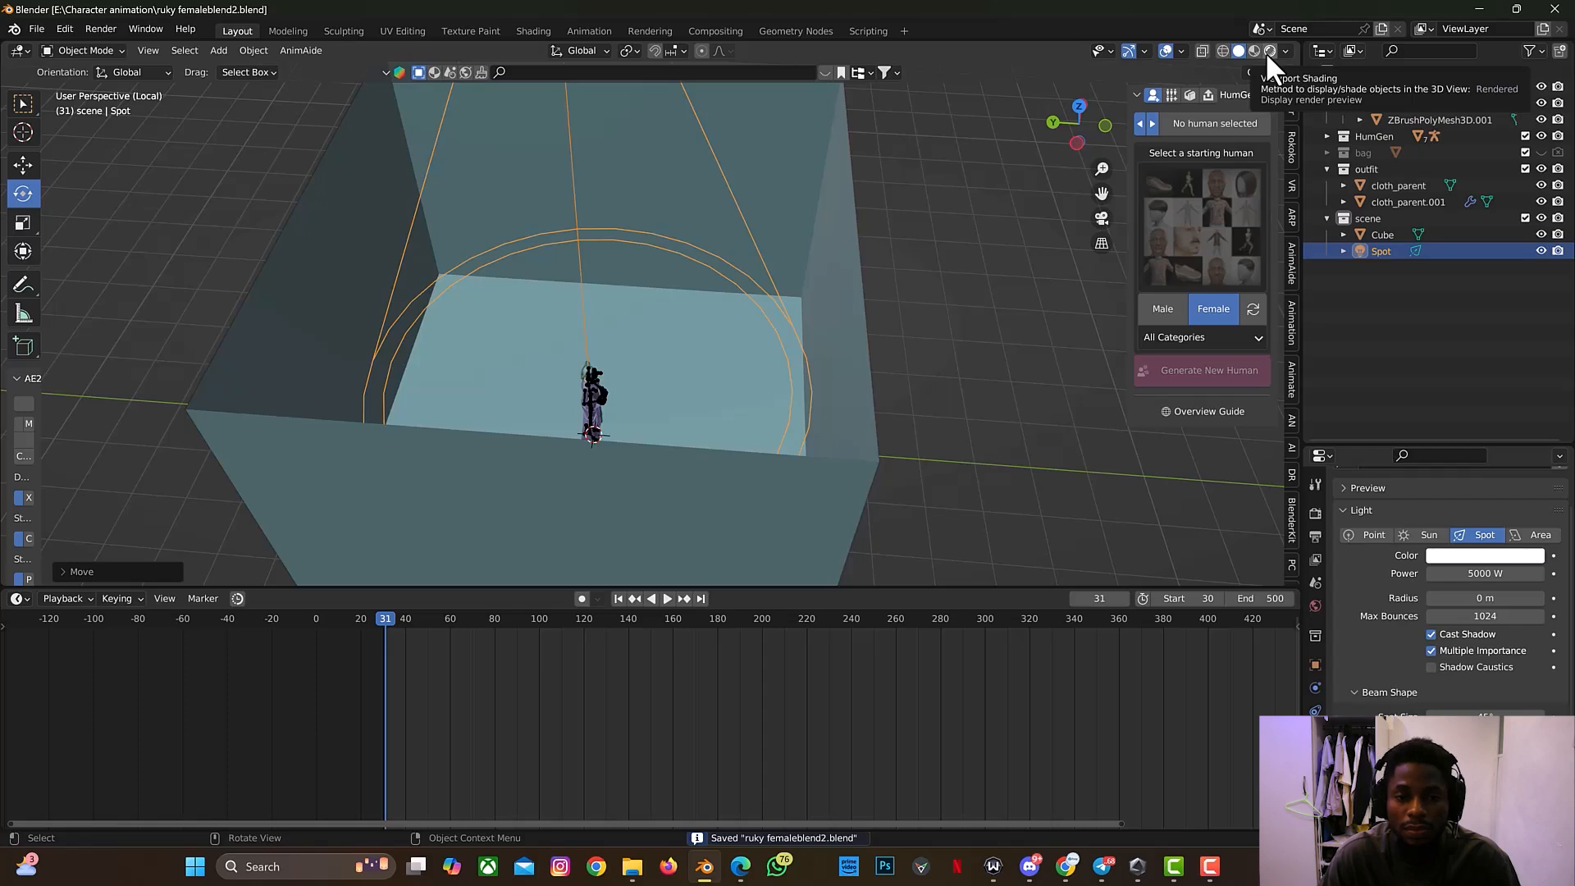
Step: Switch the viewport to rendered shading and examine the lit outfit up close from the character's front
click(1268, 51)
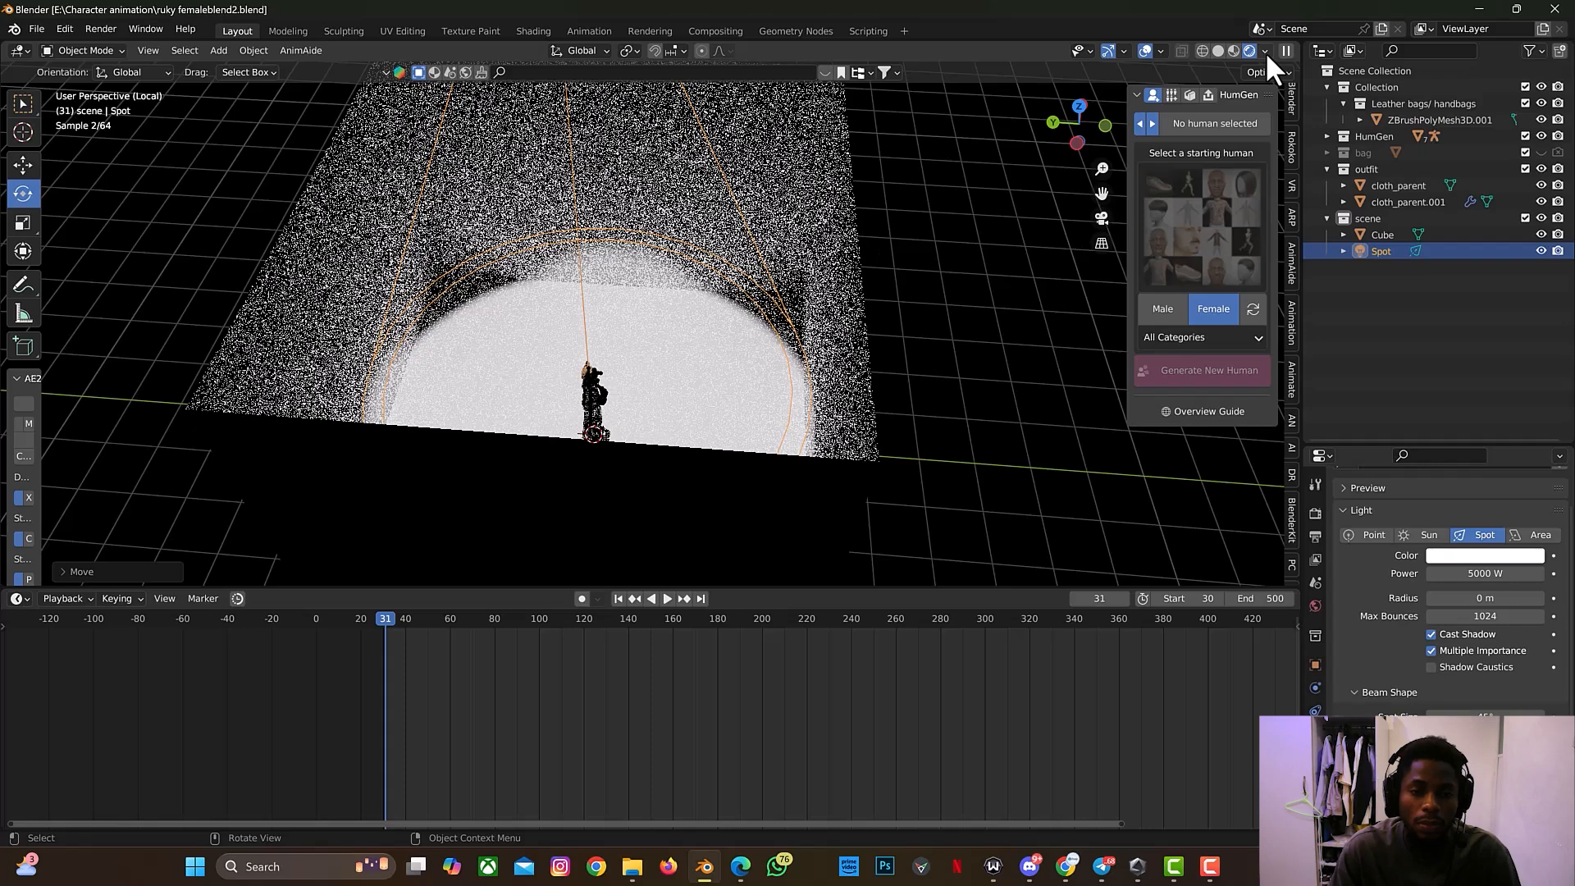
click(596, 407)
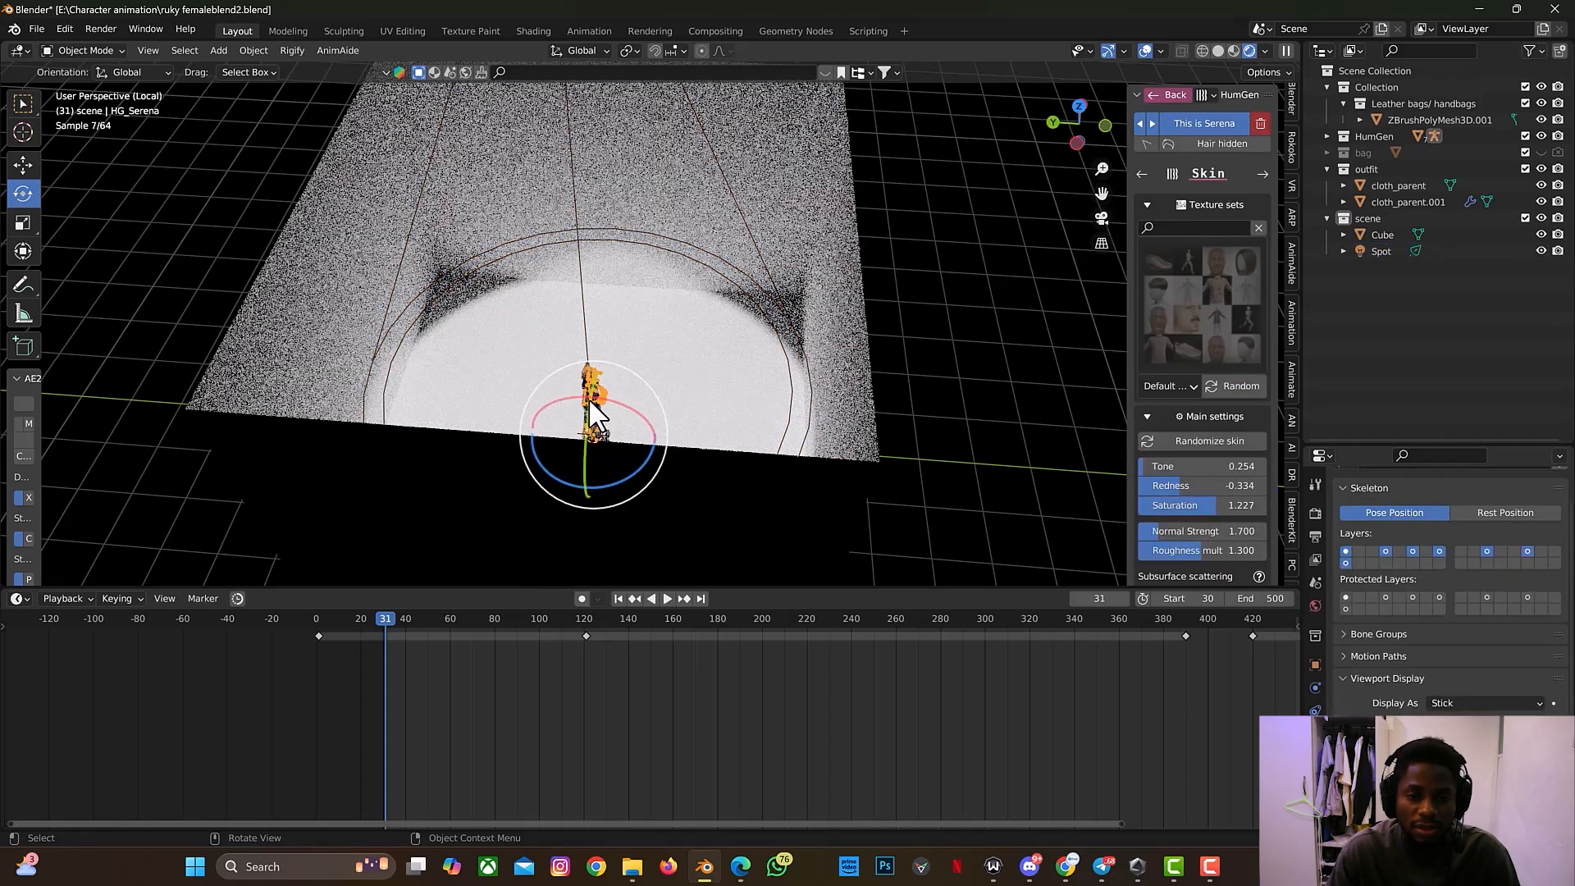
click(597, 415)
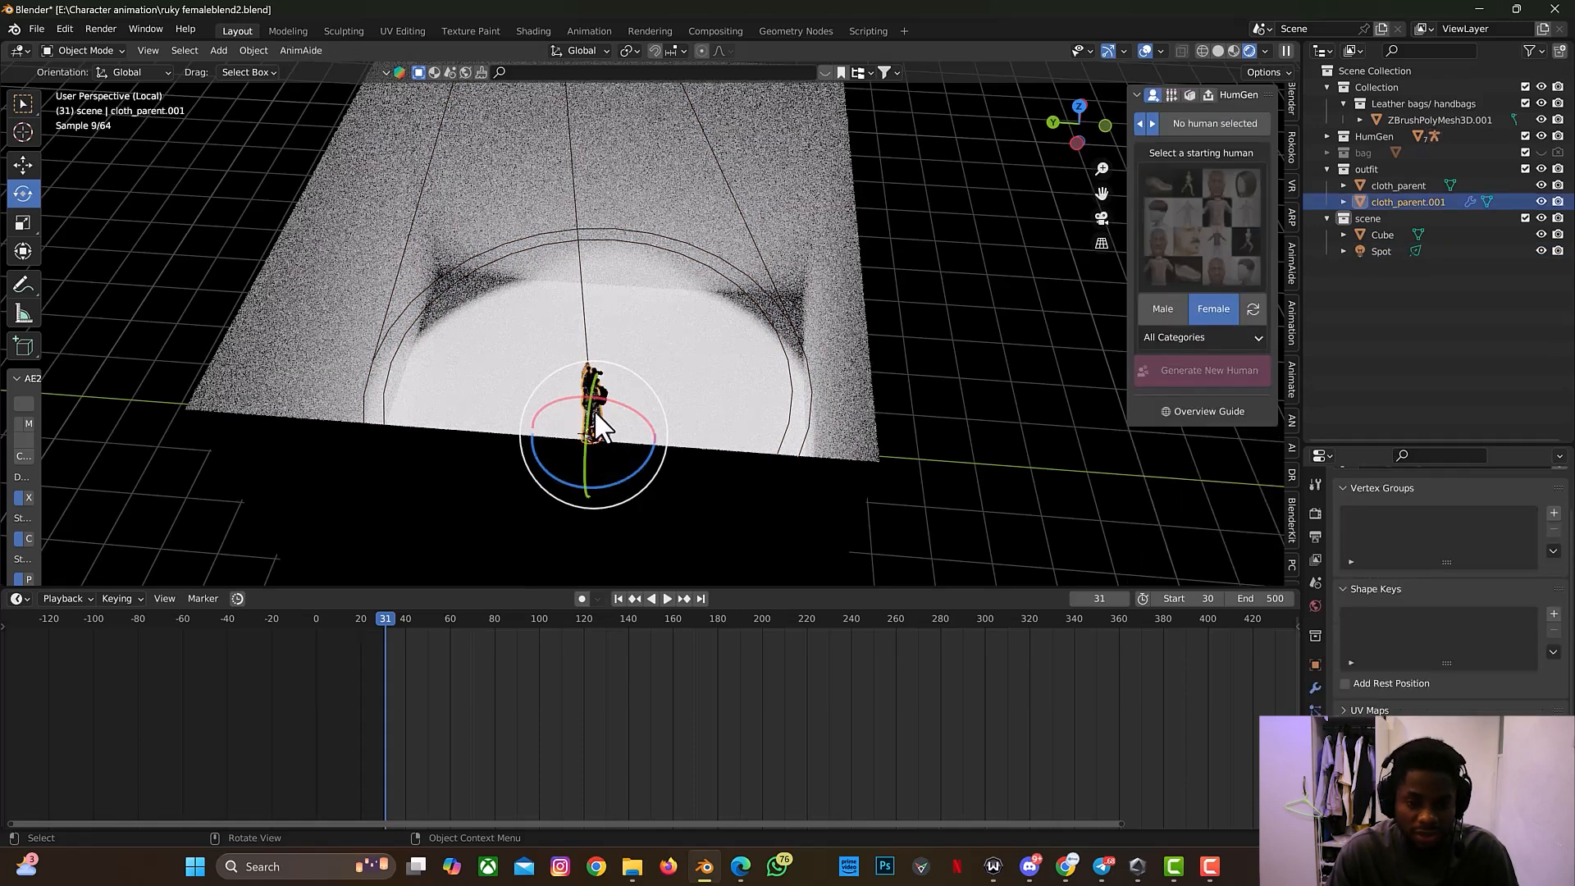
key(KP_Decimal)
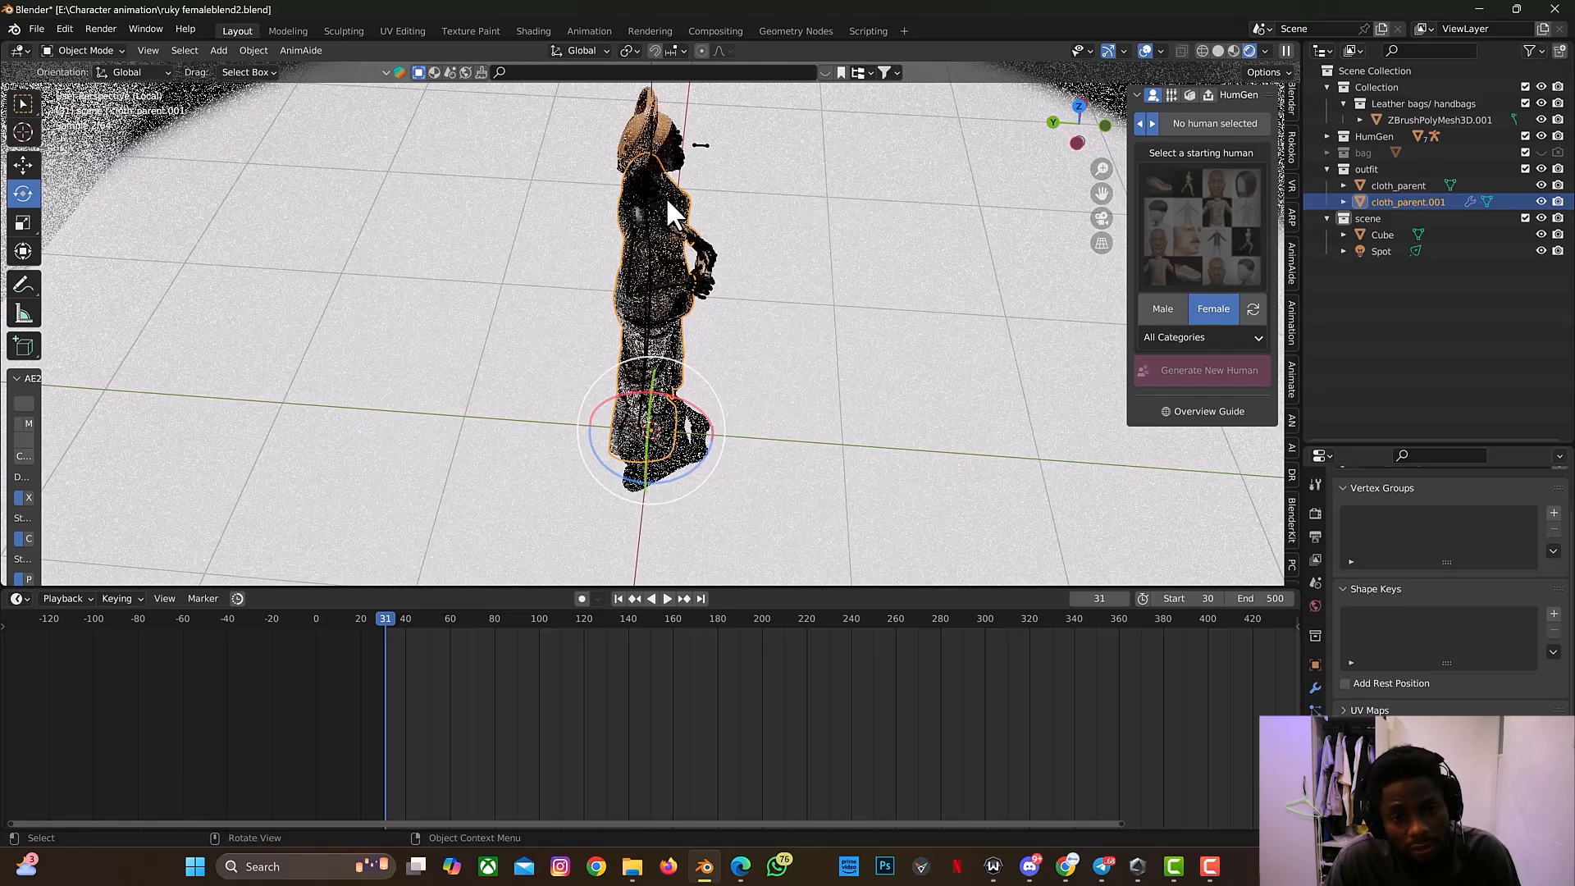
scroll(666, 197, up, 2)
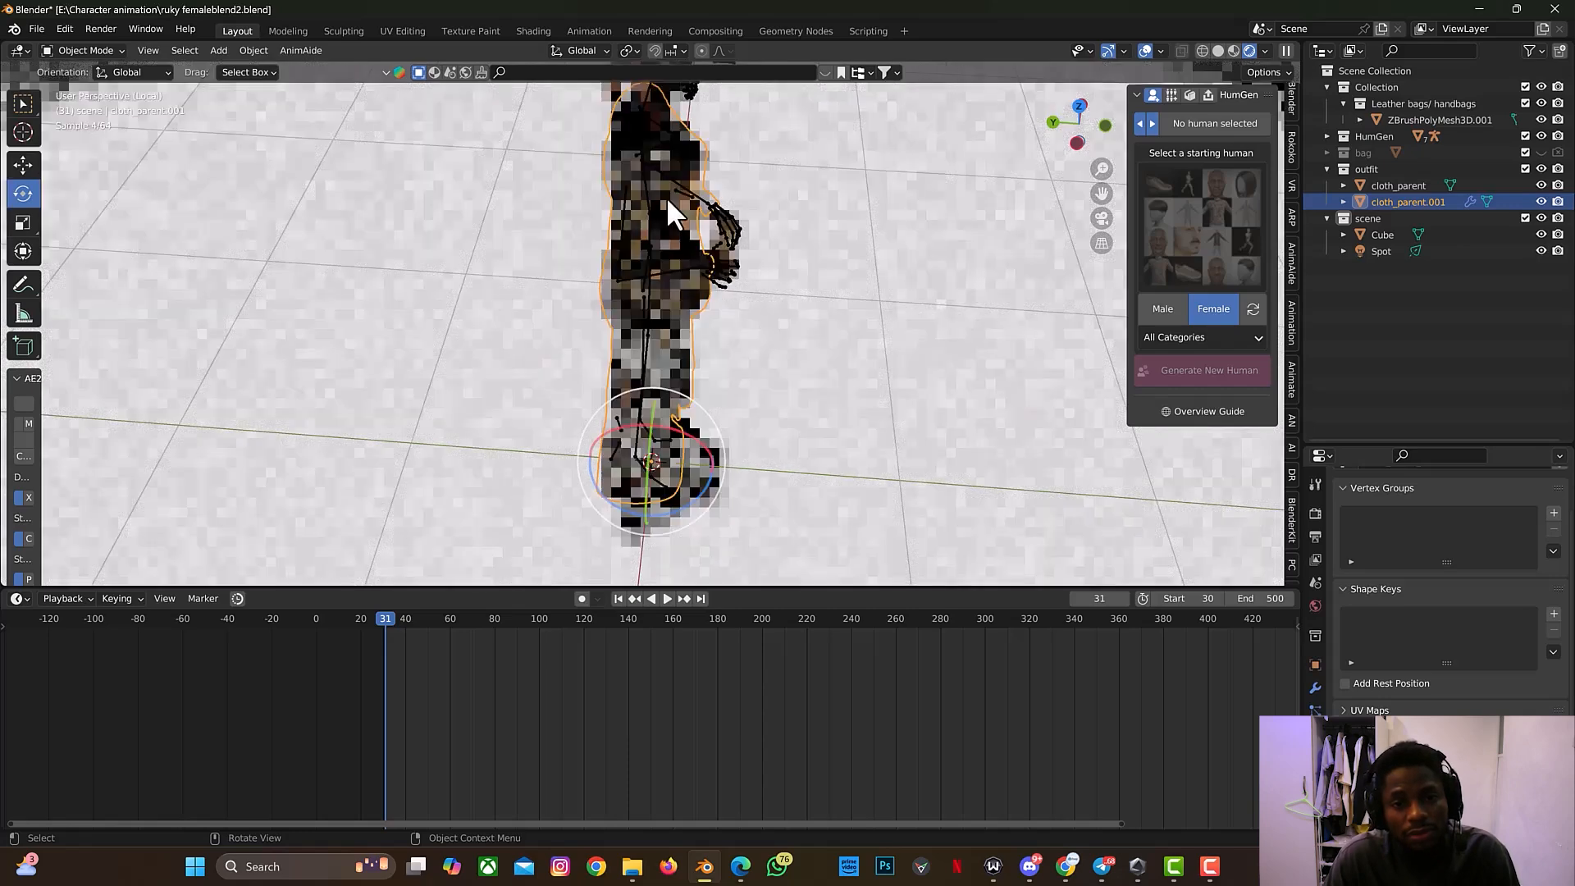
scroll(666, 197, up, 1)
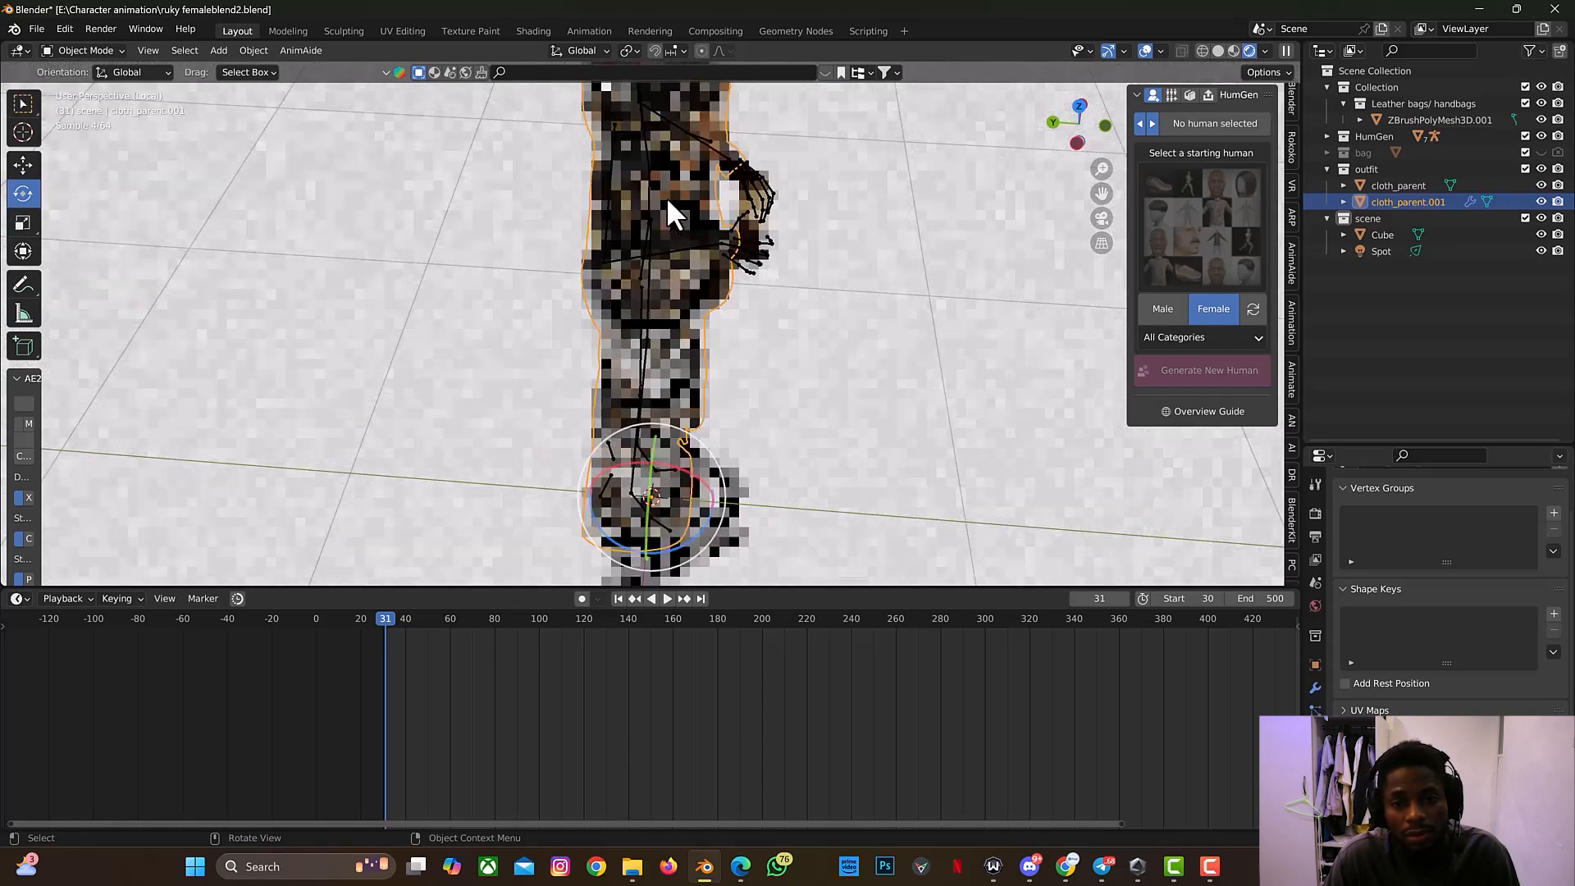
drag(1102, 195, 971, 149)
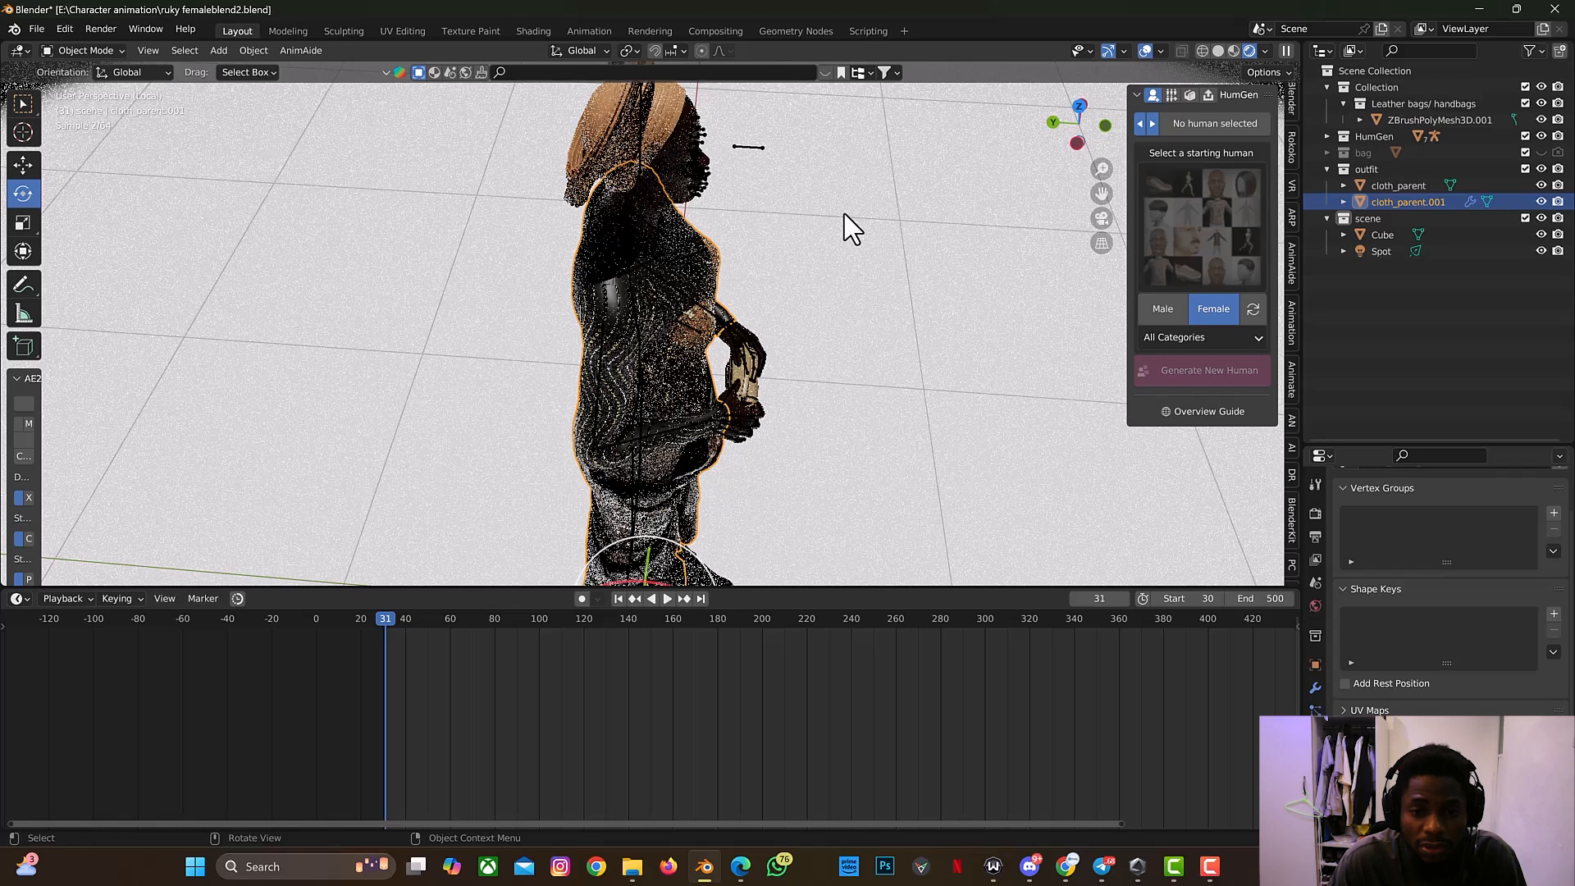
drag(1105, 126, 919, 114)
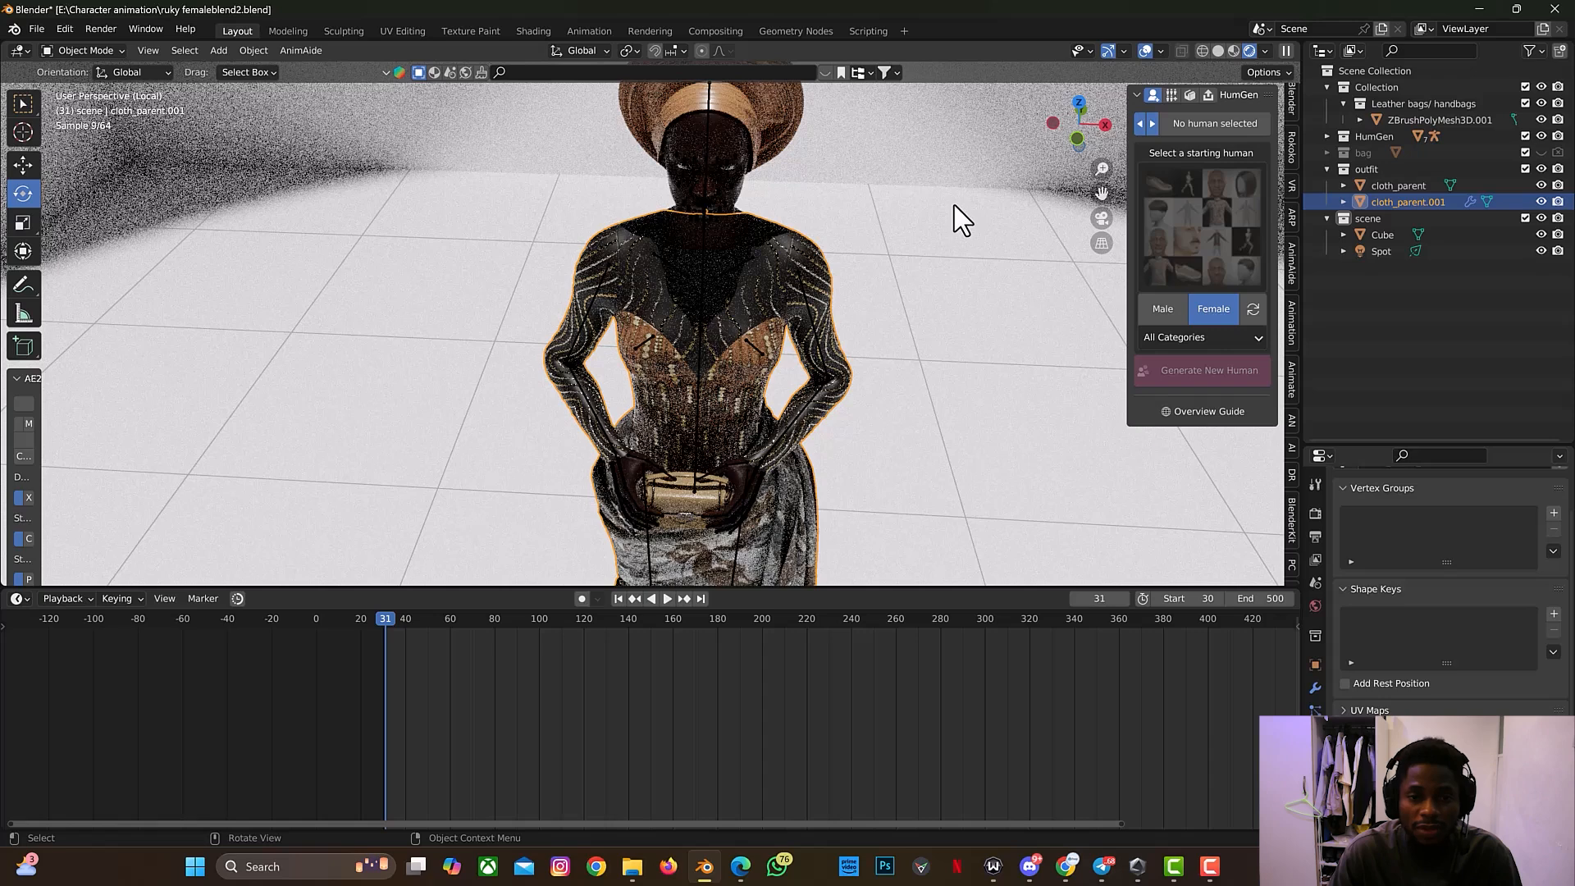
Step: Select the surrounding cube and give it a new material
click(330, 158)
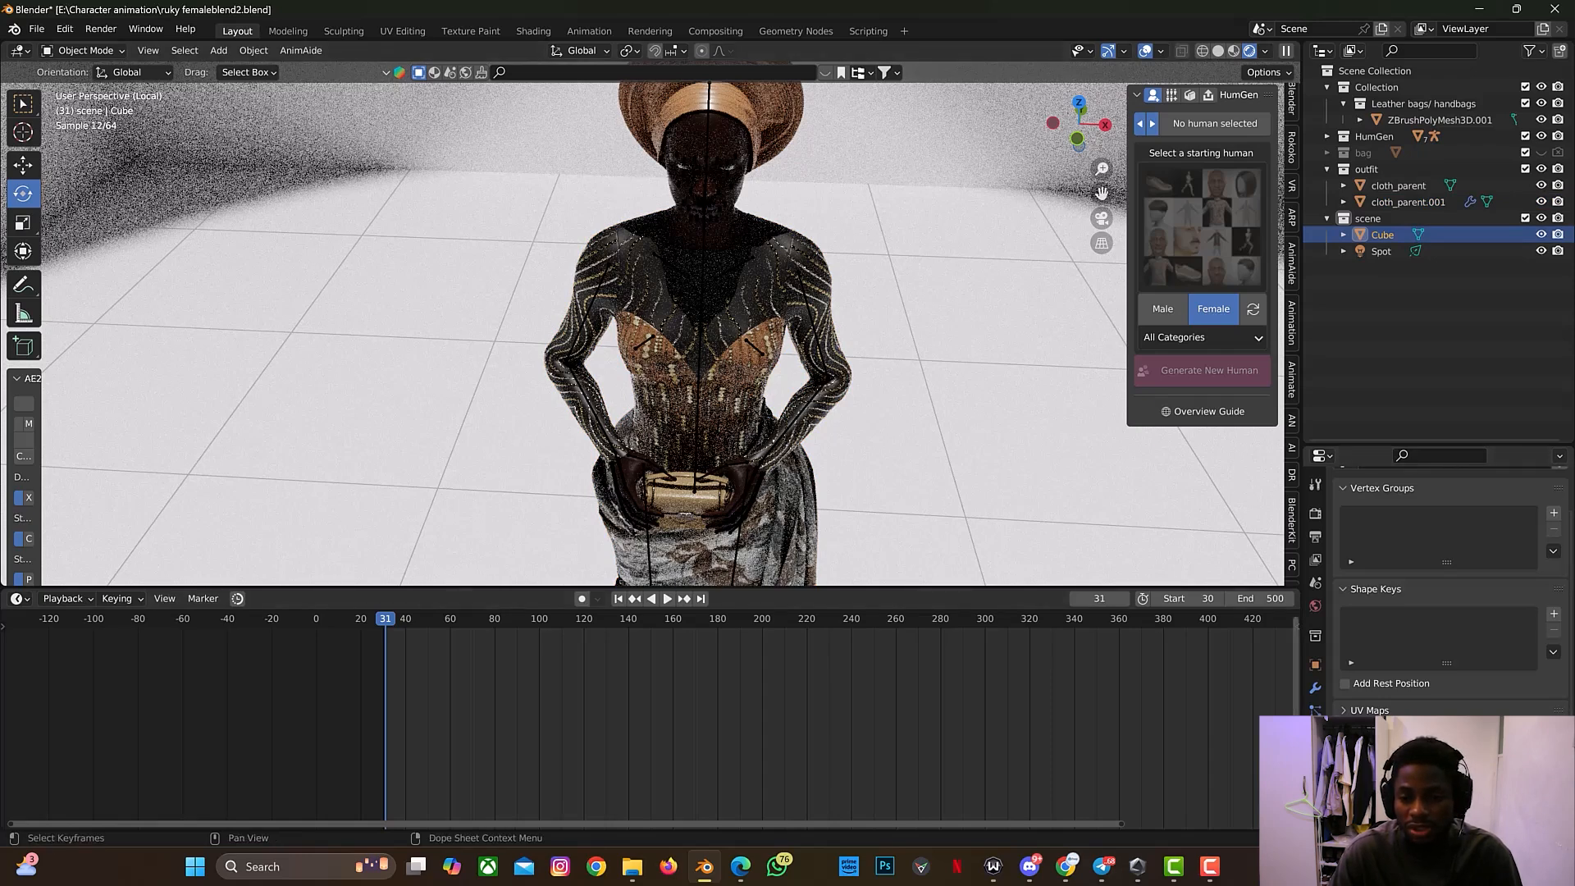
click(1315, 803)
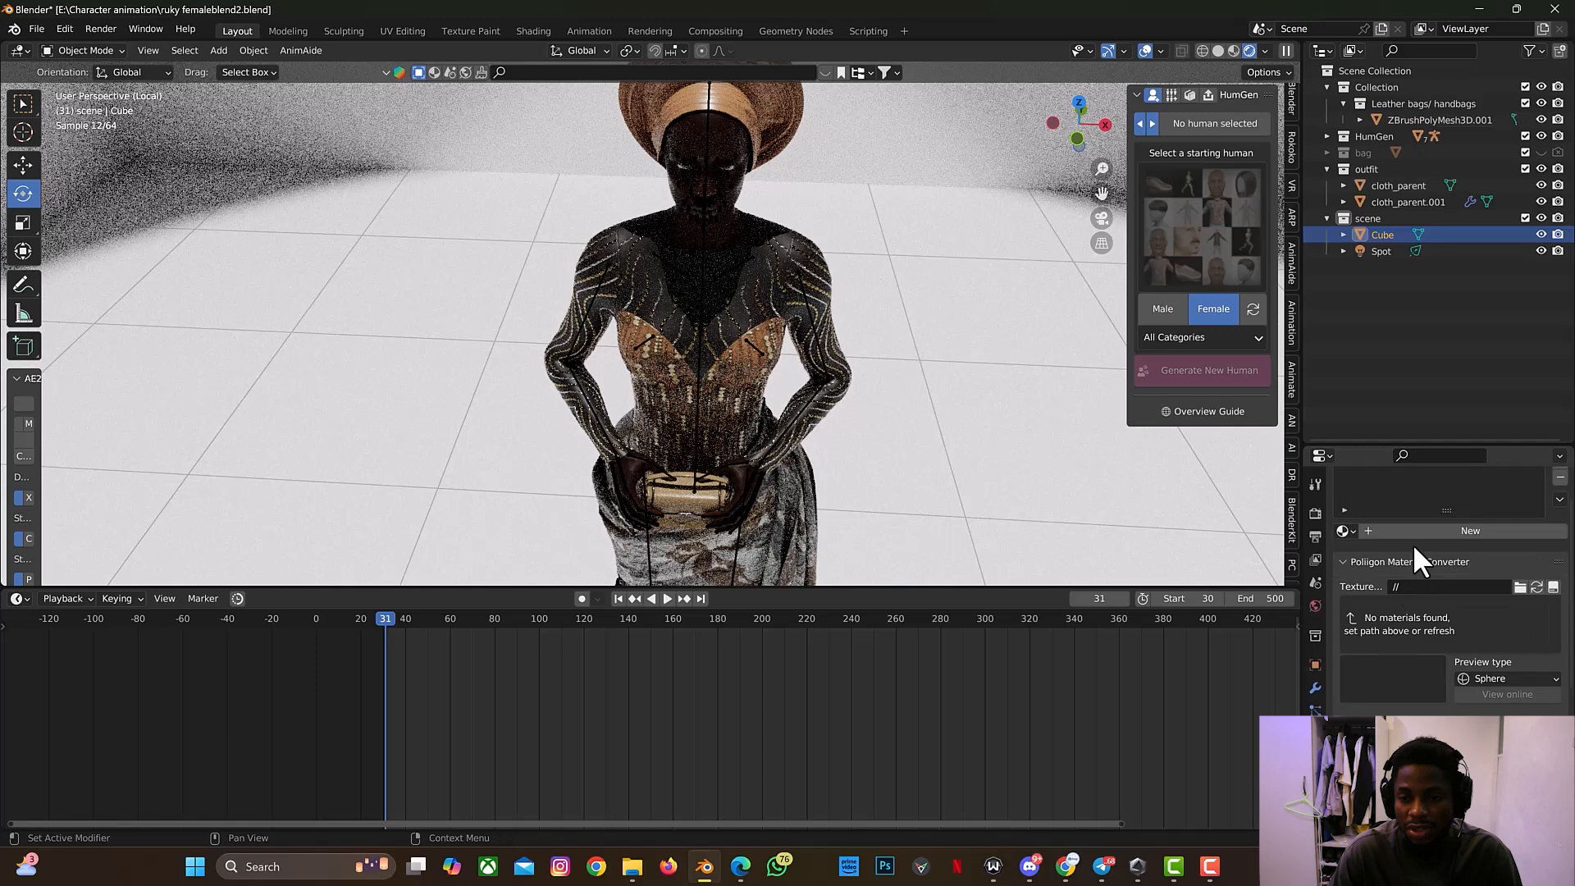
click(1415, 534)
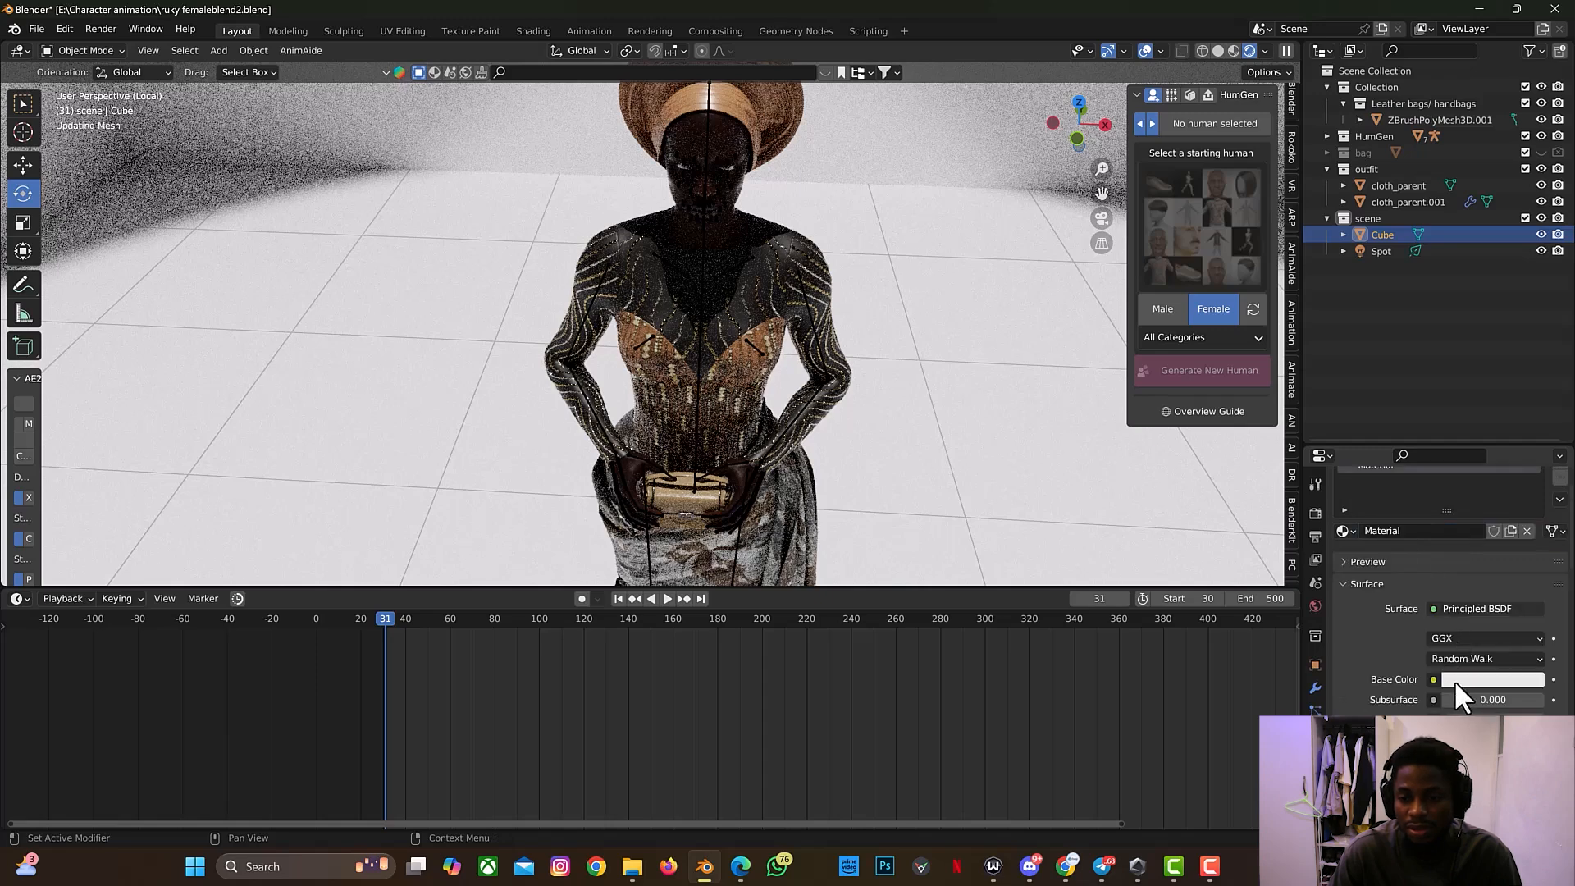
Step: Darken the cube material's base color to black and check the rendered character against the dark box
click(1455, 680)
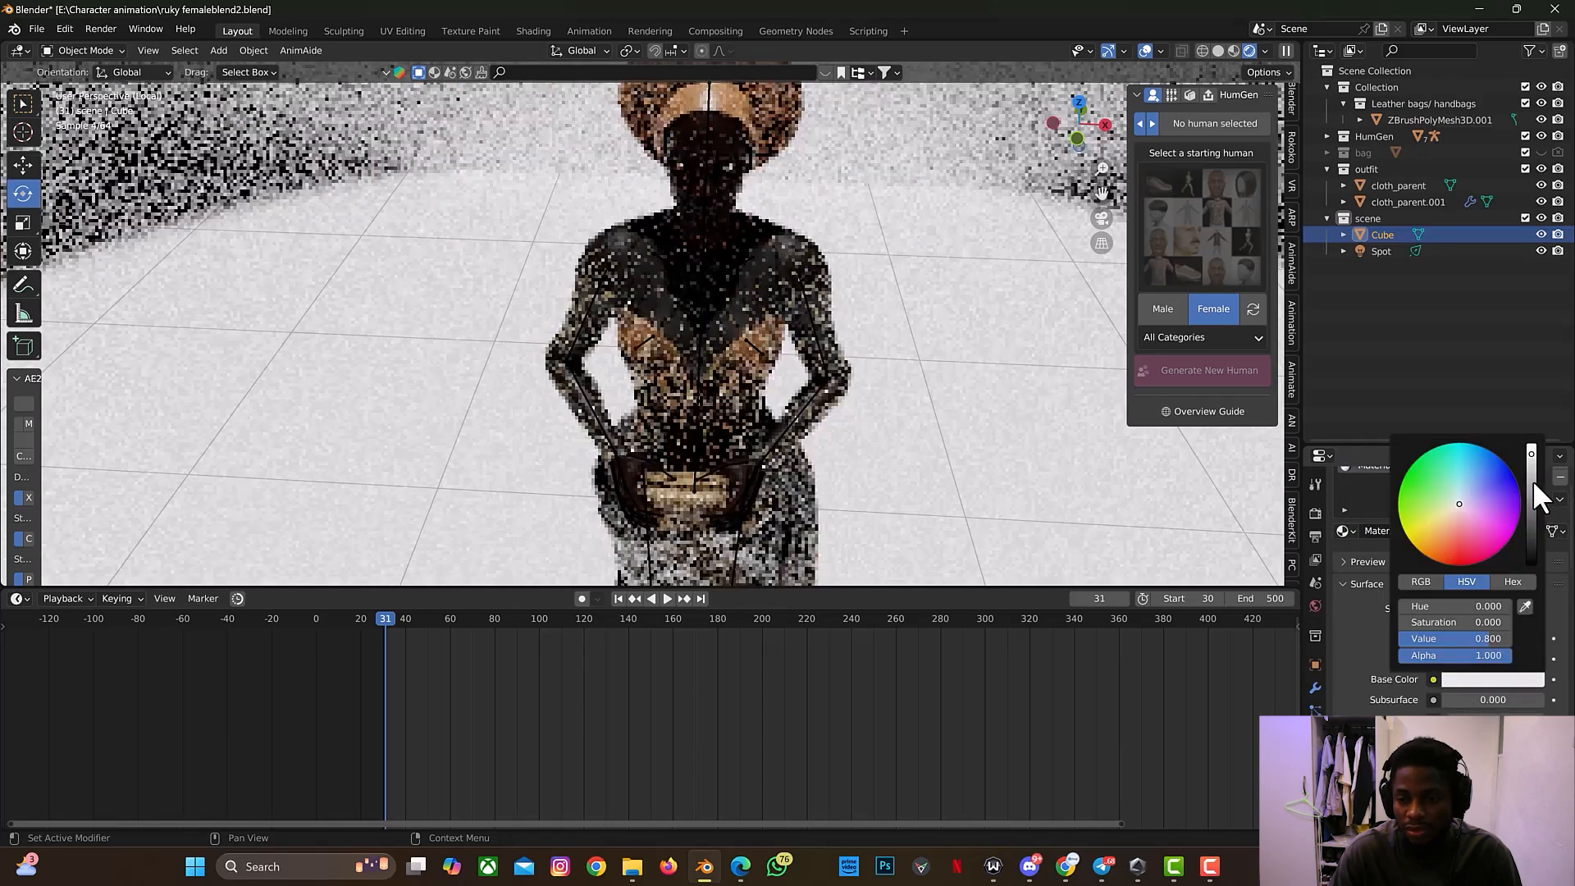
drag(1528, 453, 1531, 564)
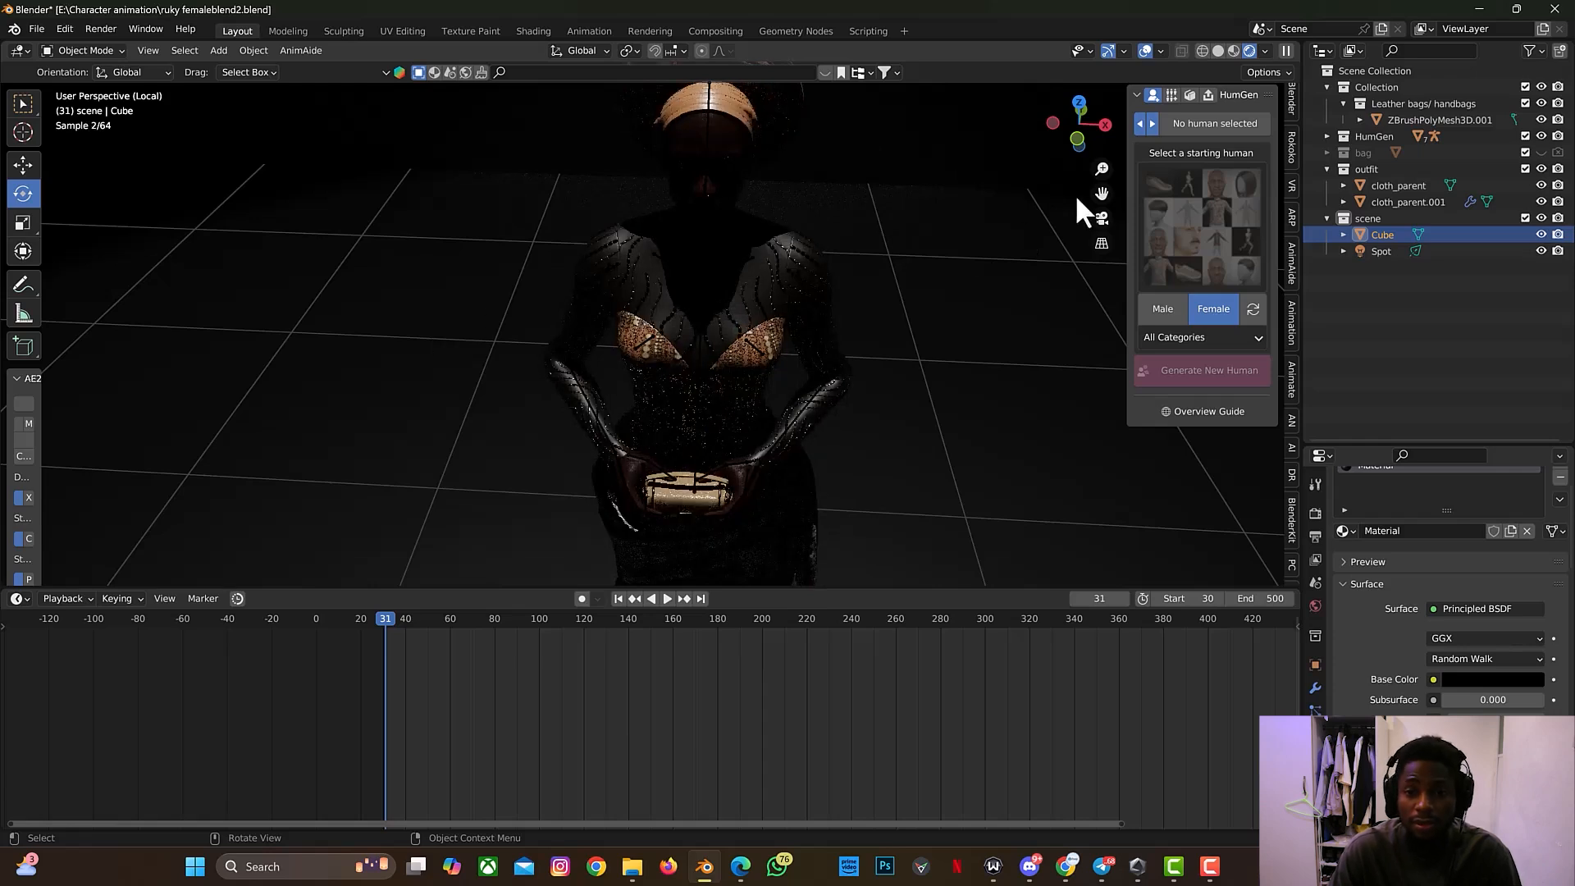
drag(1101, 193, 988, 232)
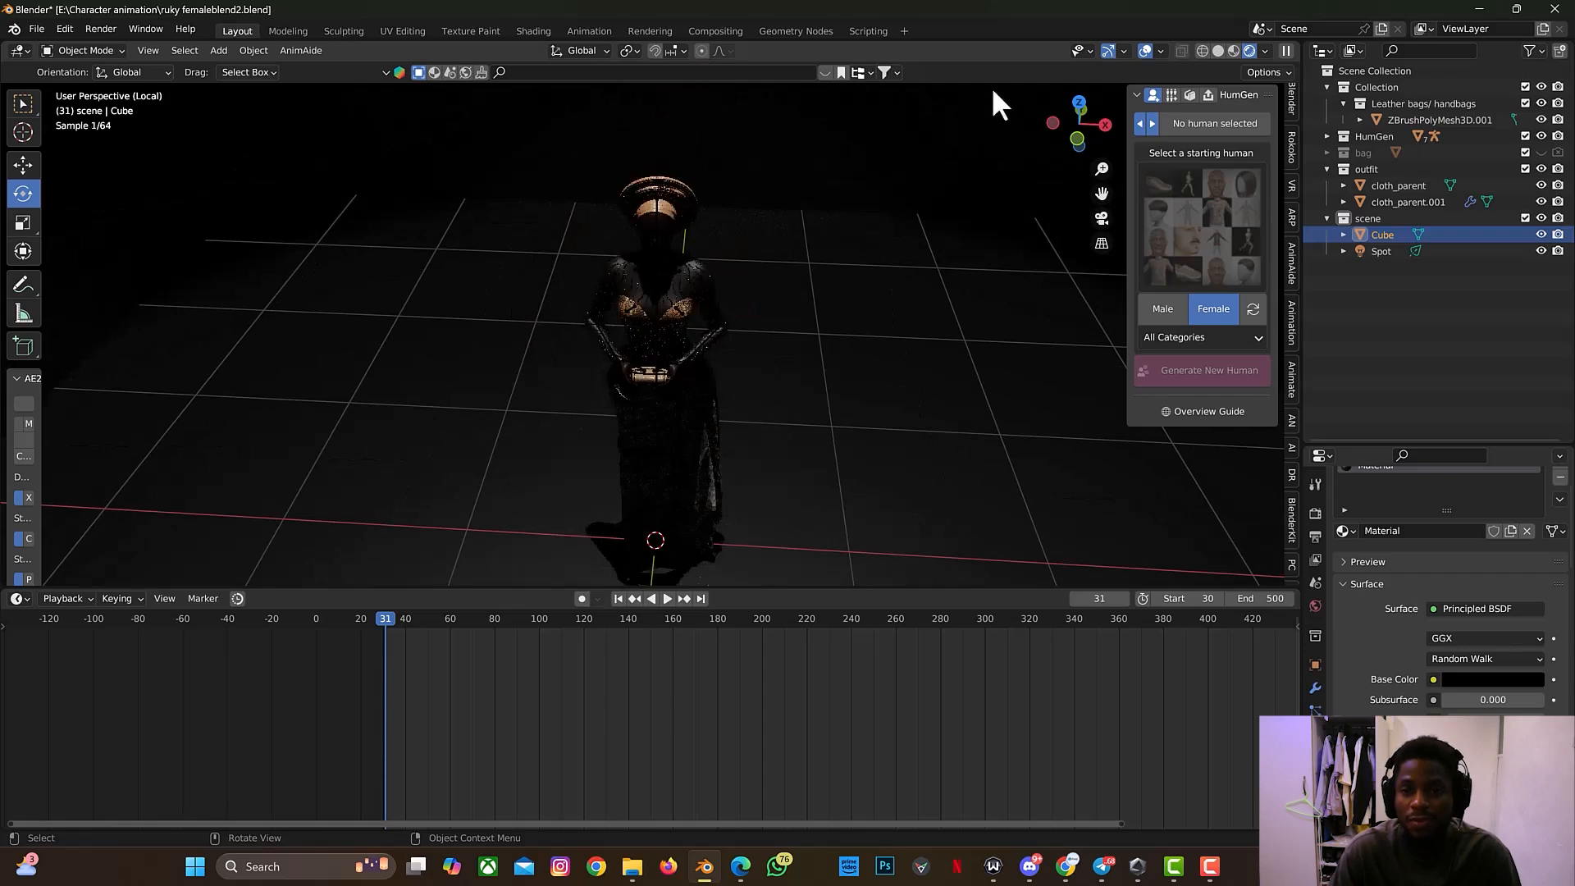
Step: Return to solid shading, add an area light at the character's feet and rotate it 90° about X
click(1215, 52)
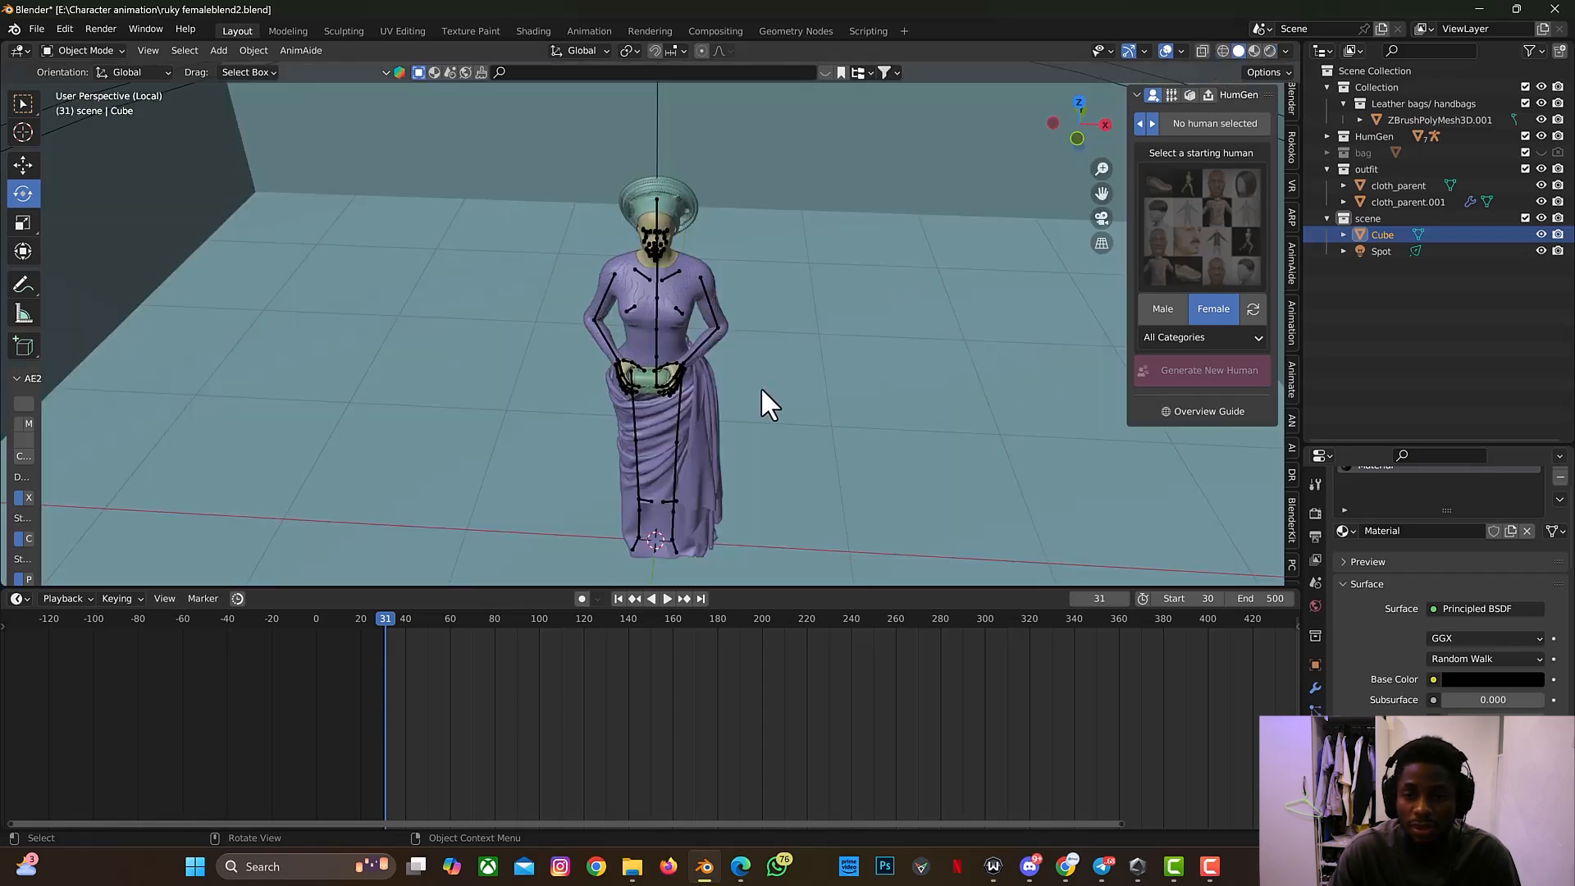
key(shift+a)
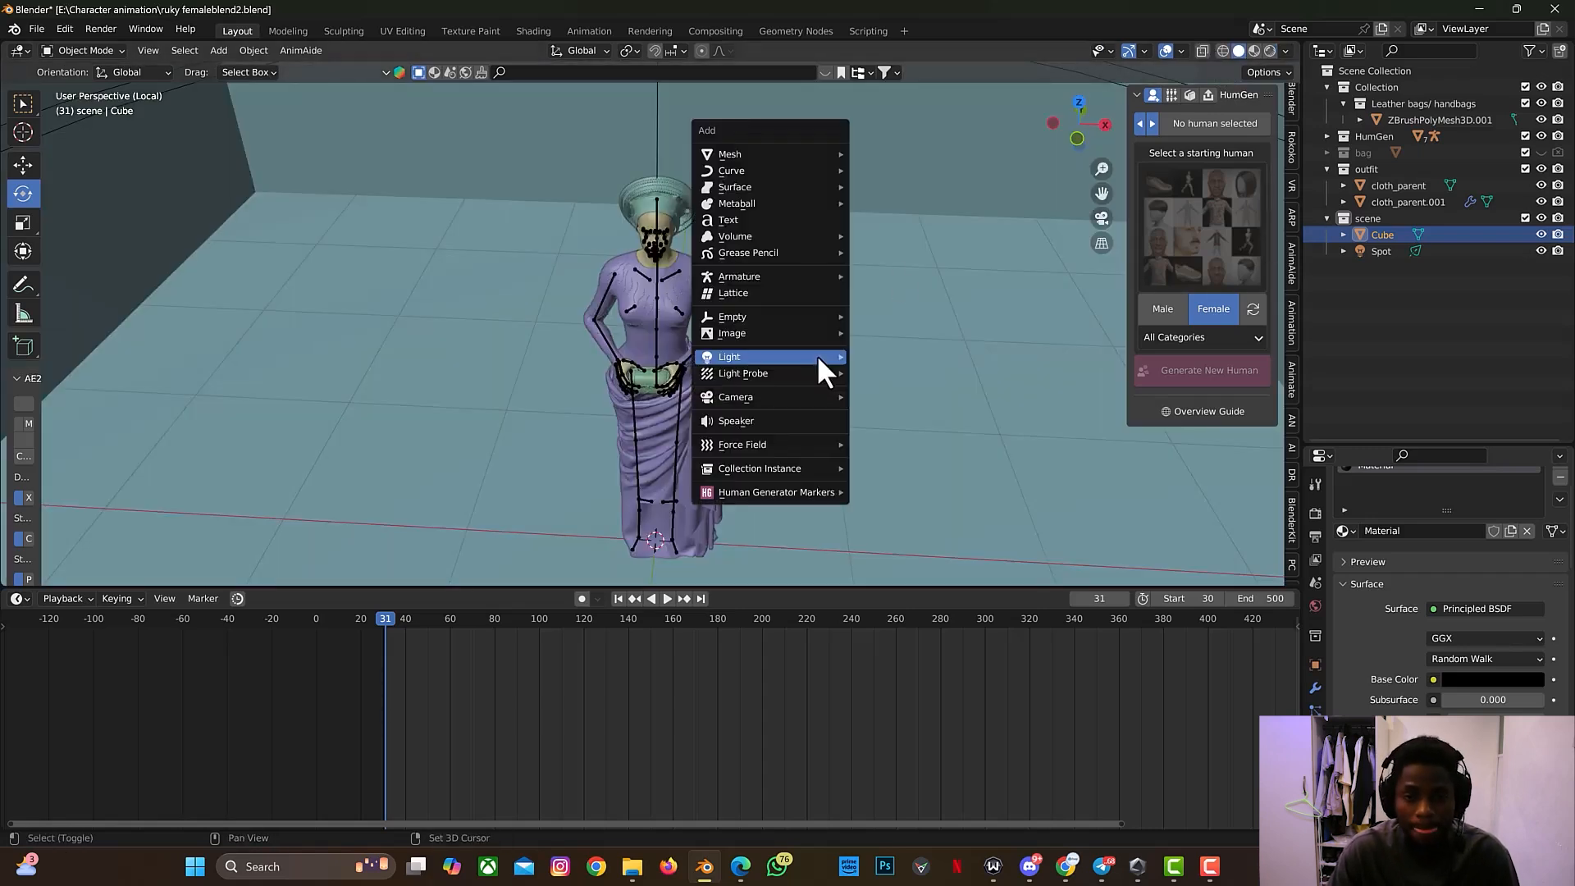
mouse_move(817, 356)
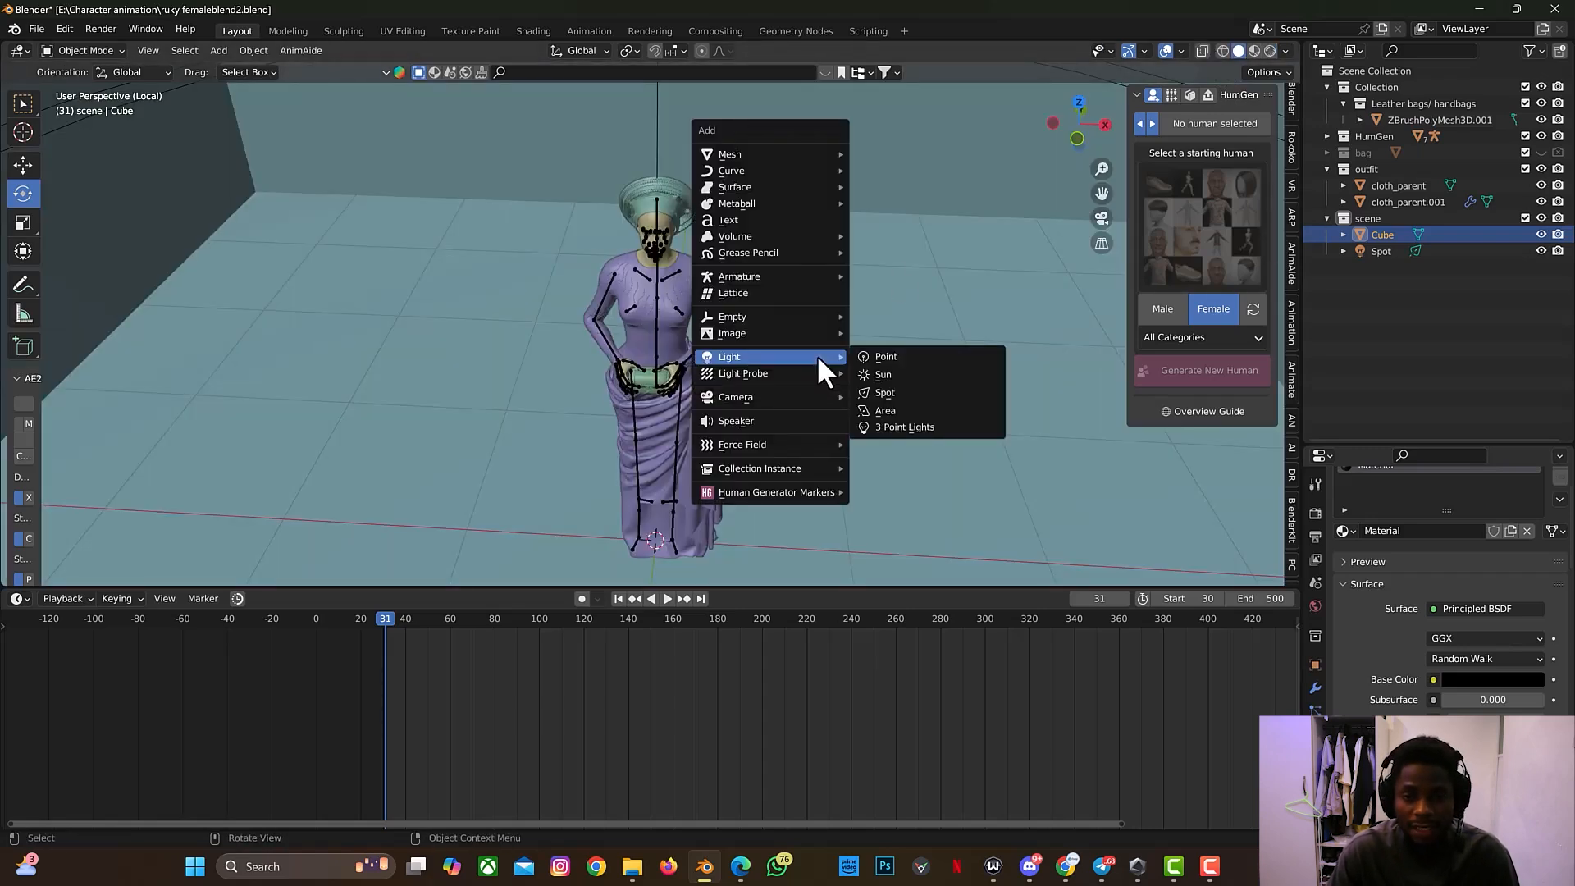
click(883, 409)
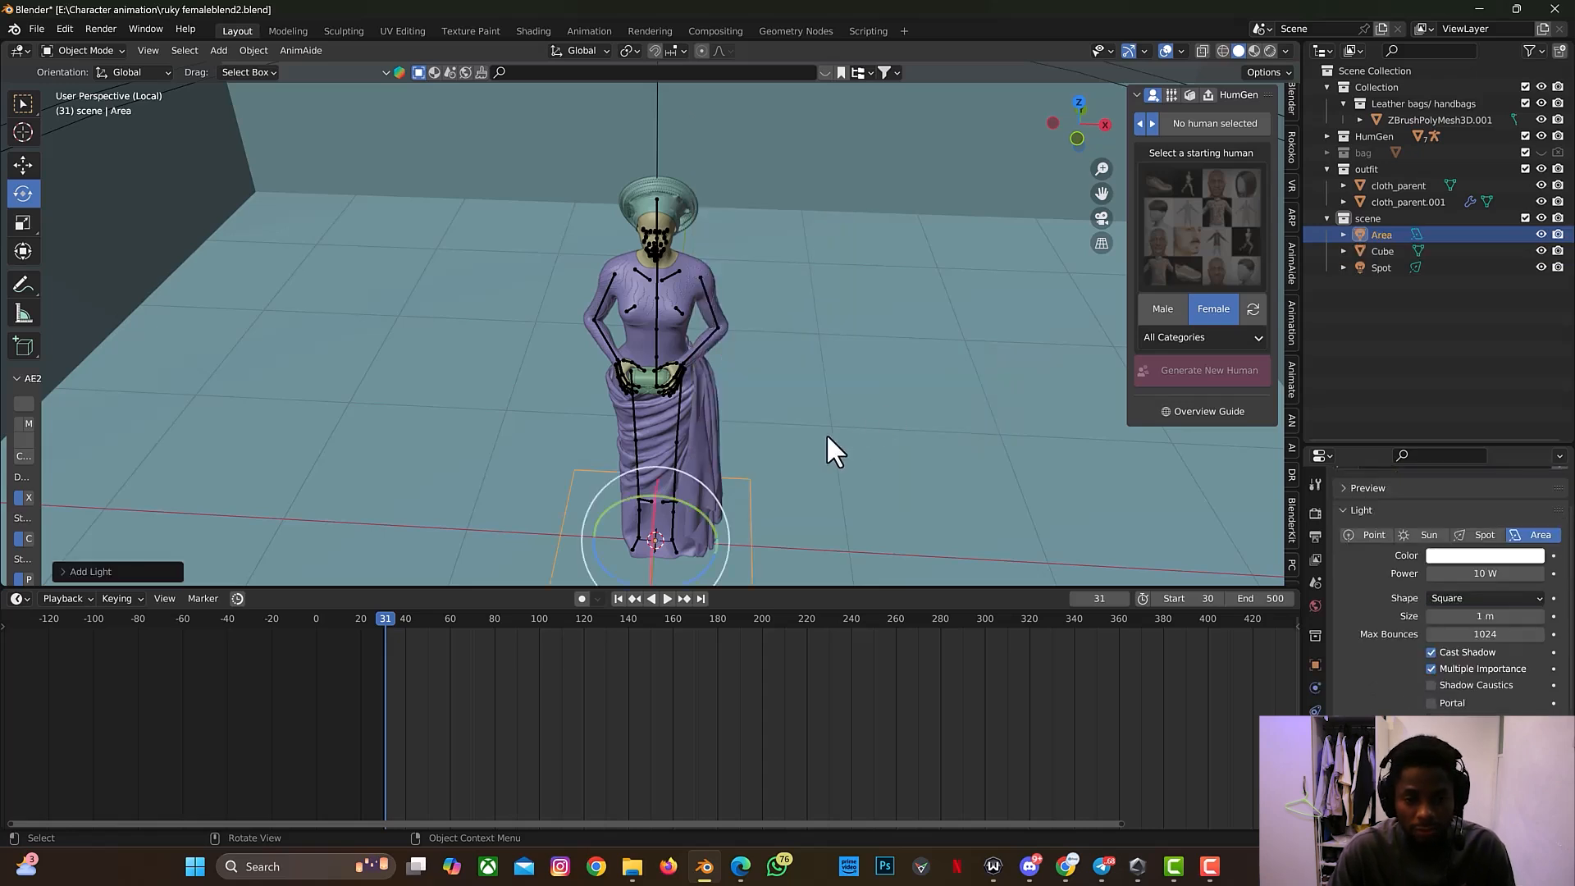
key(r)
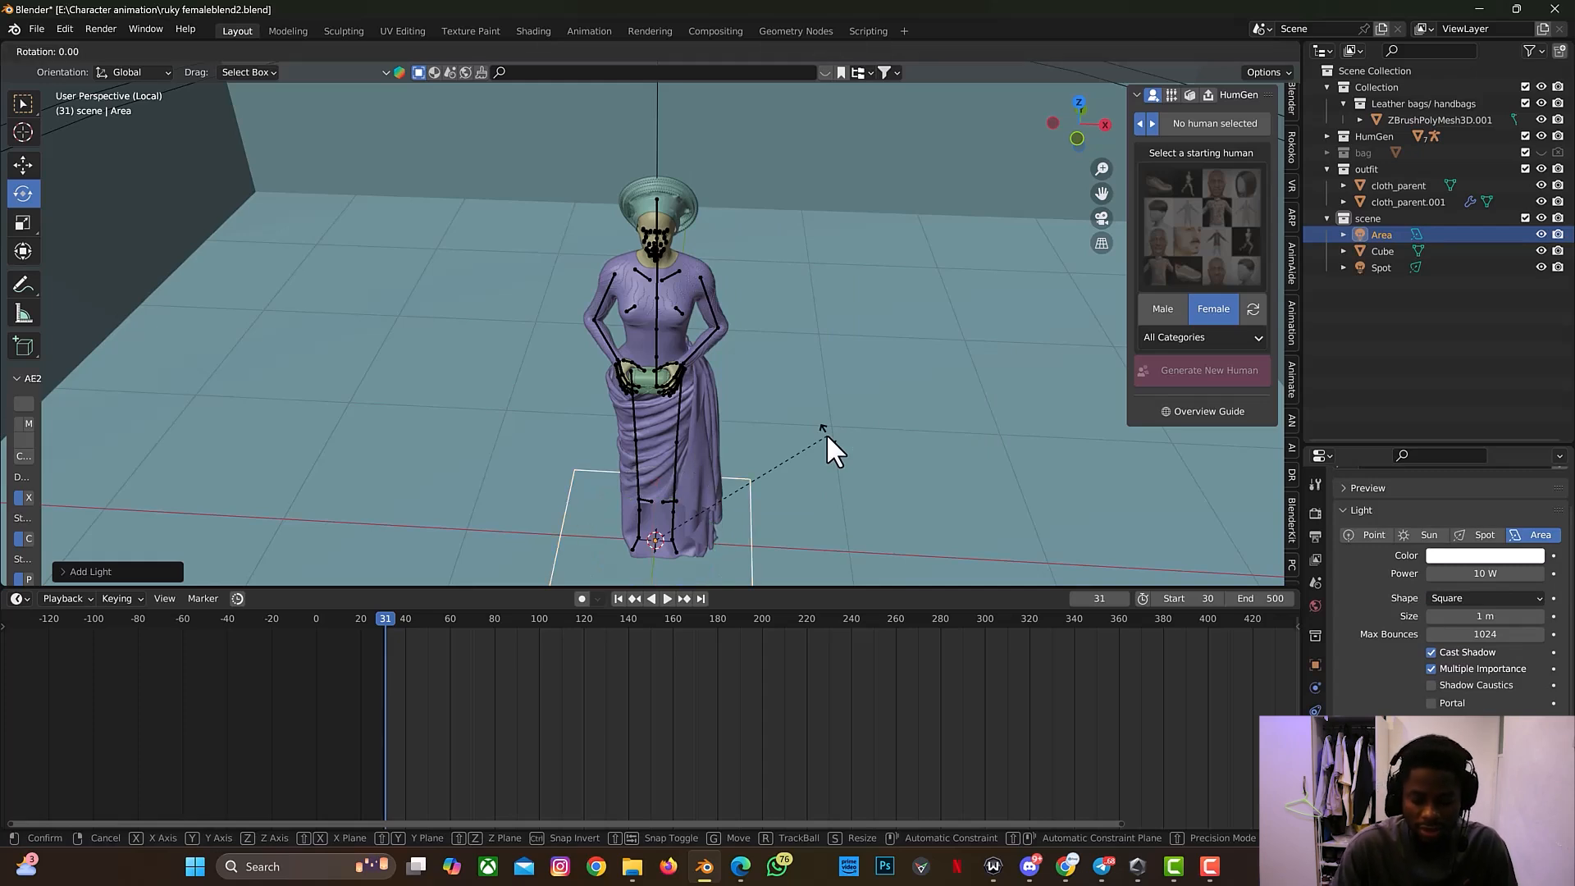
text(x90)
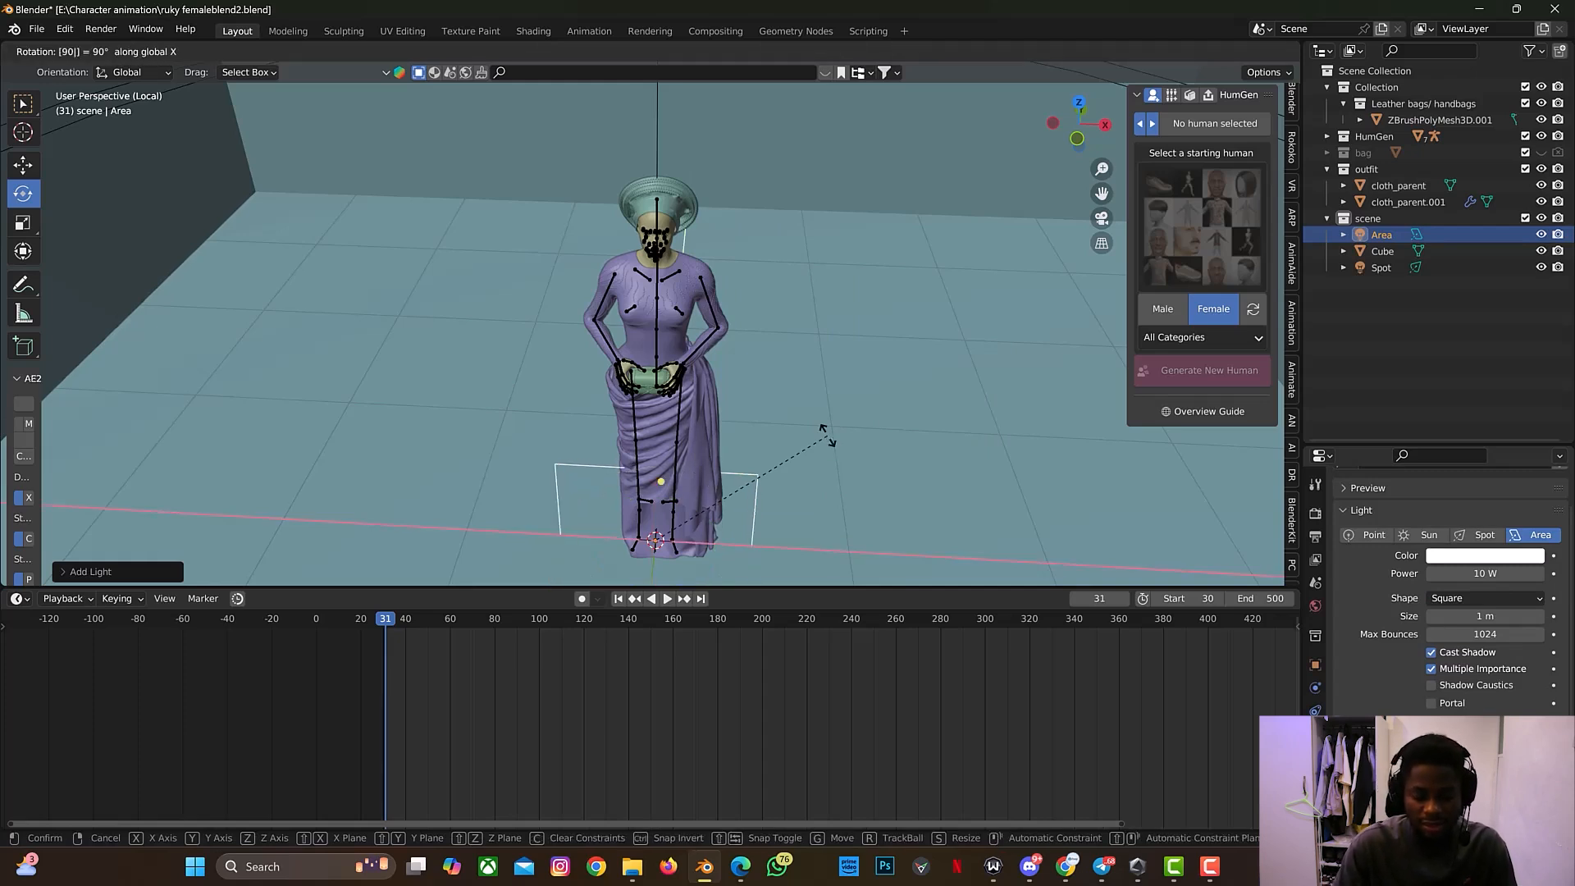
key(Return)
Step: Raise the area light along Z, move it forward along Y, and turn it slightly about Z
key(g)
key(z)
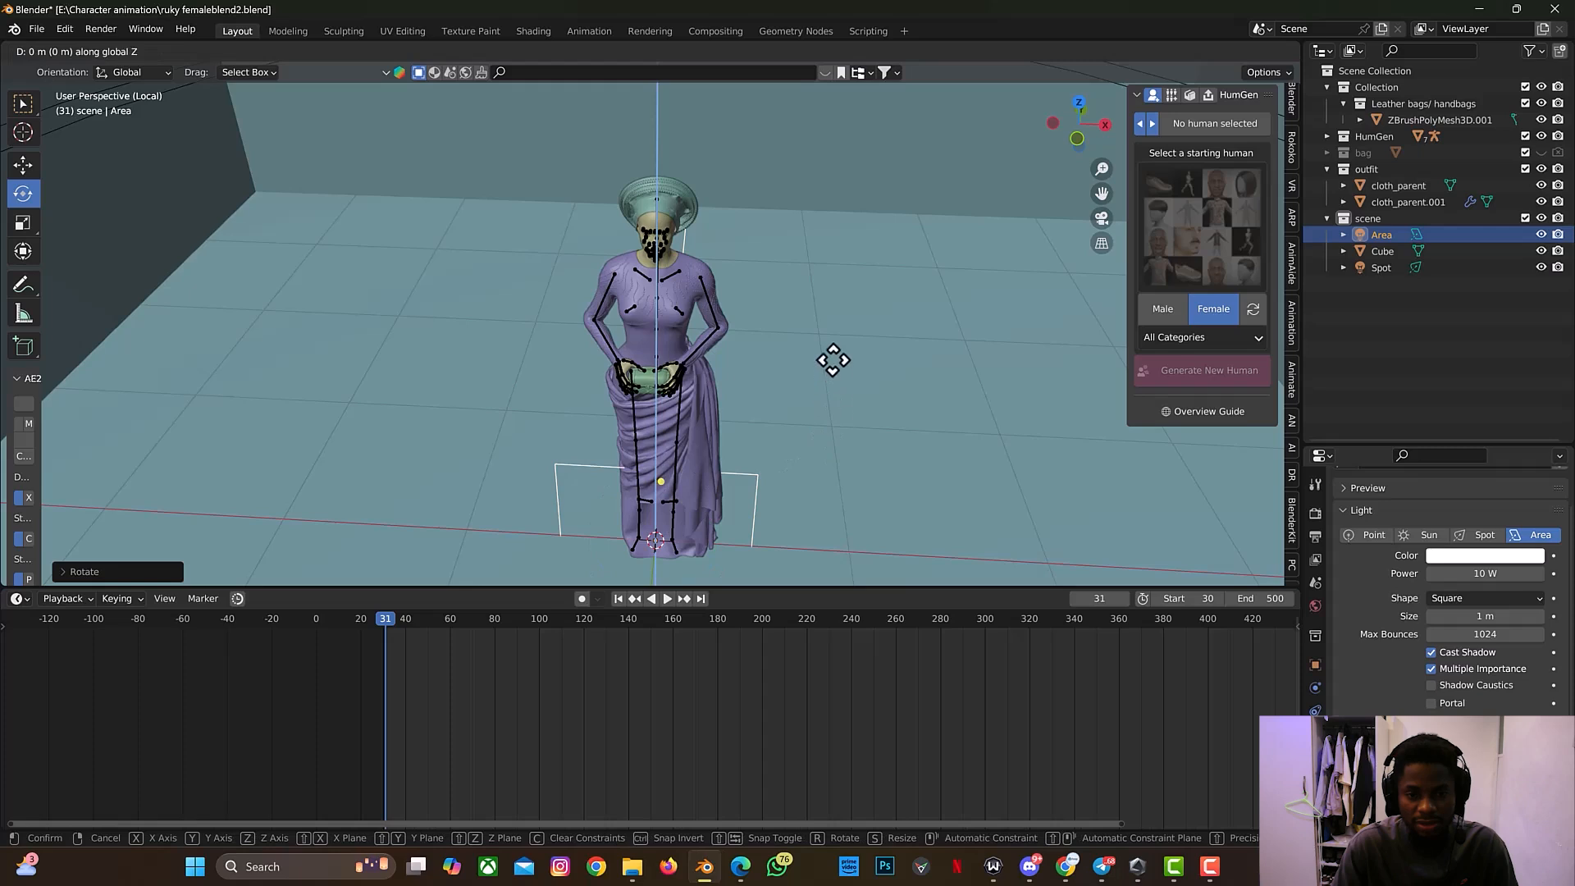
key(Return)
key(g)
key(y)
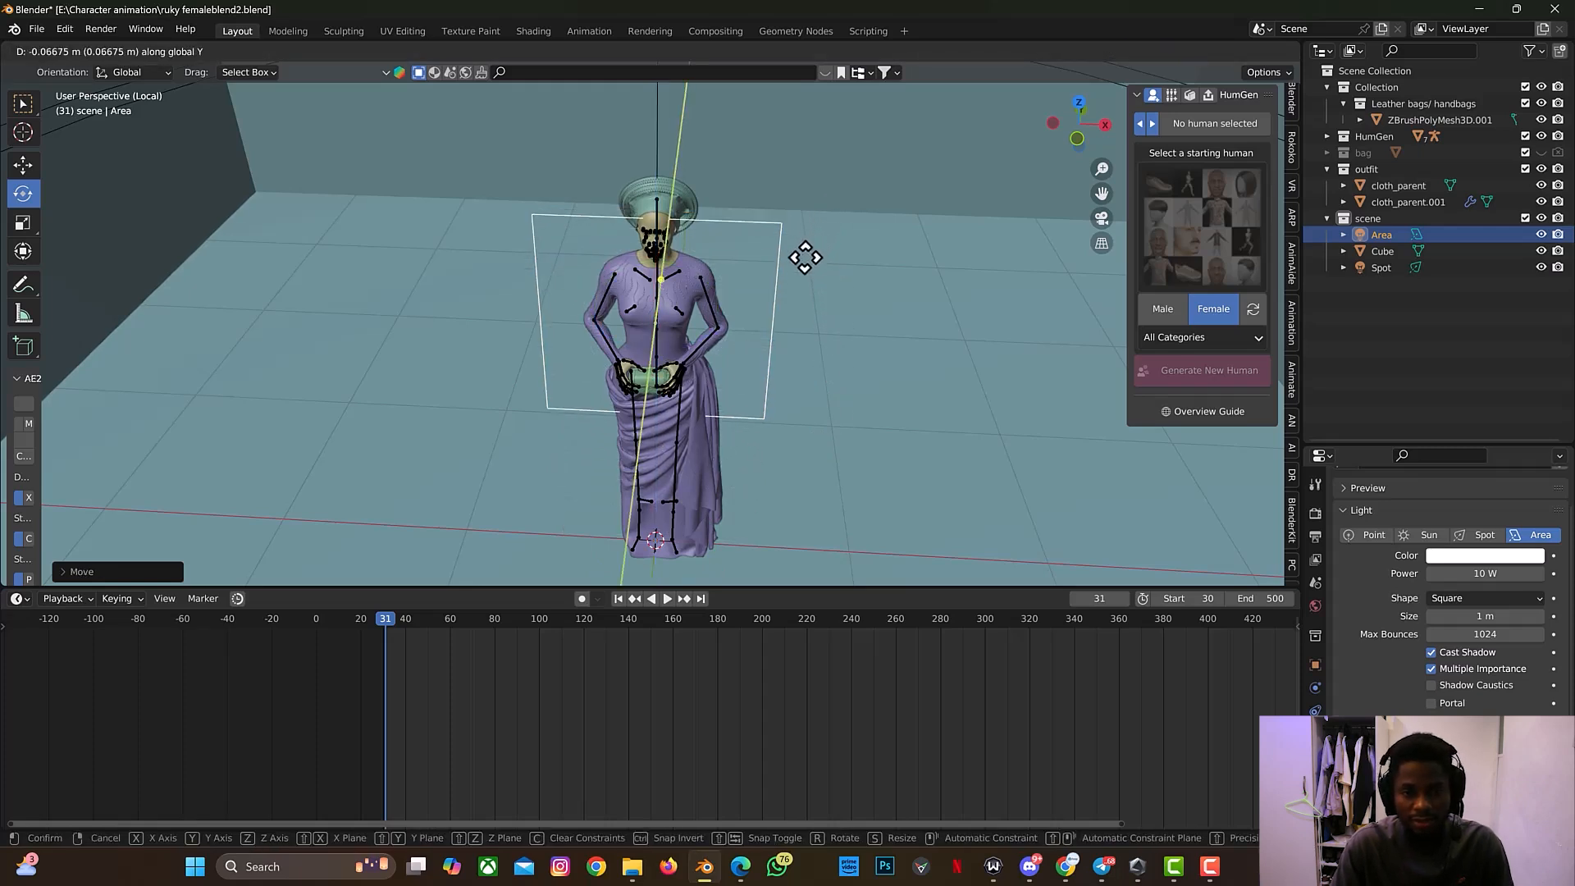
click(793, 280)
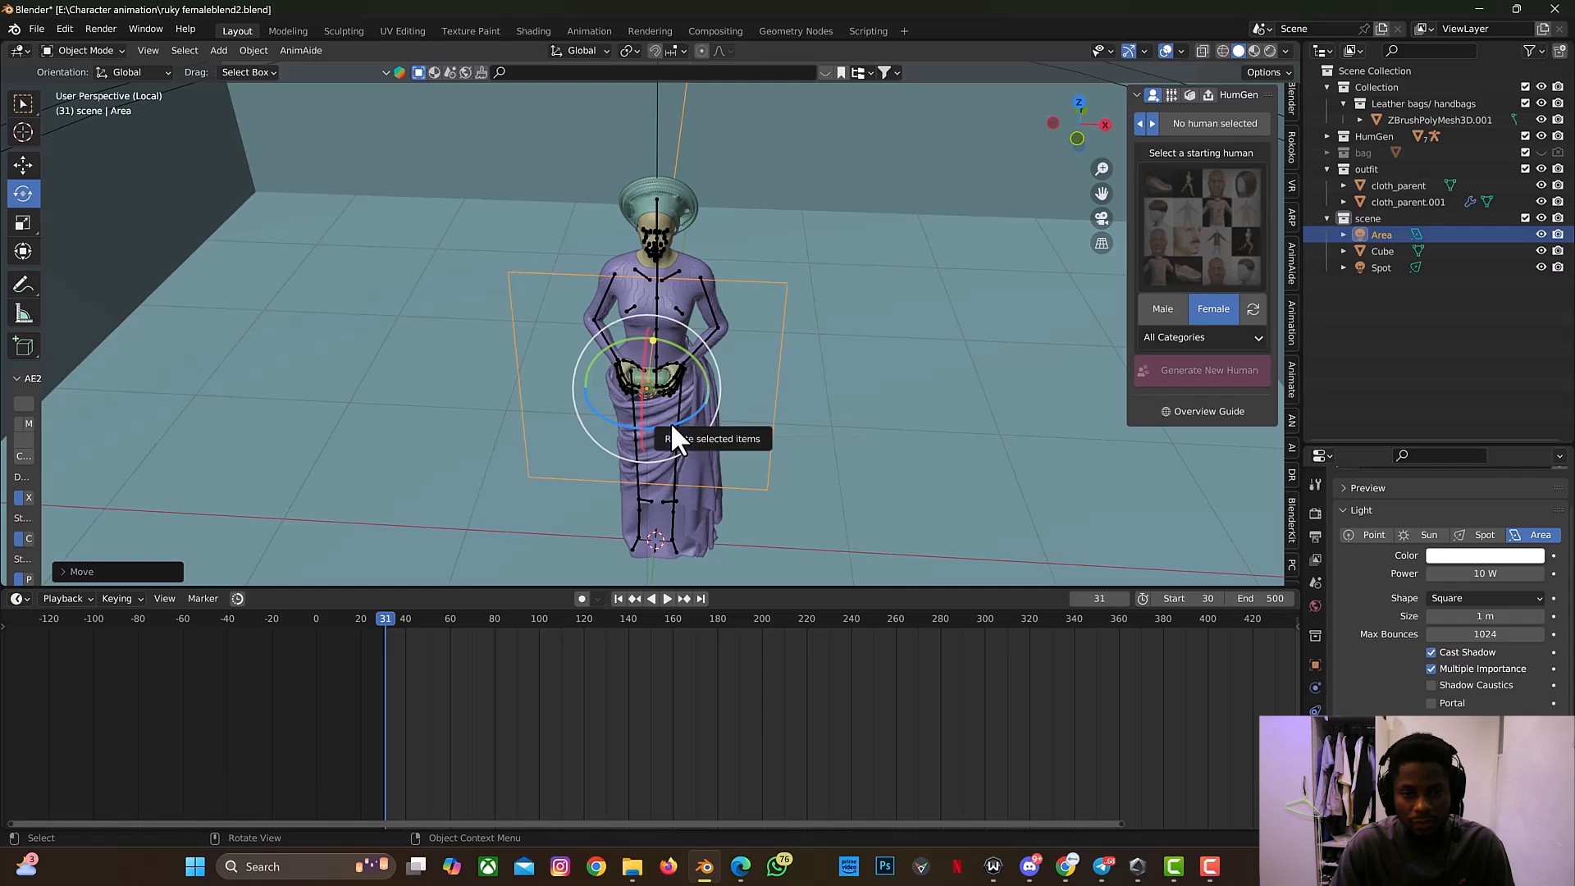
drag(676, 419, 681, 410)
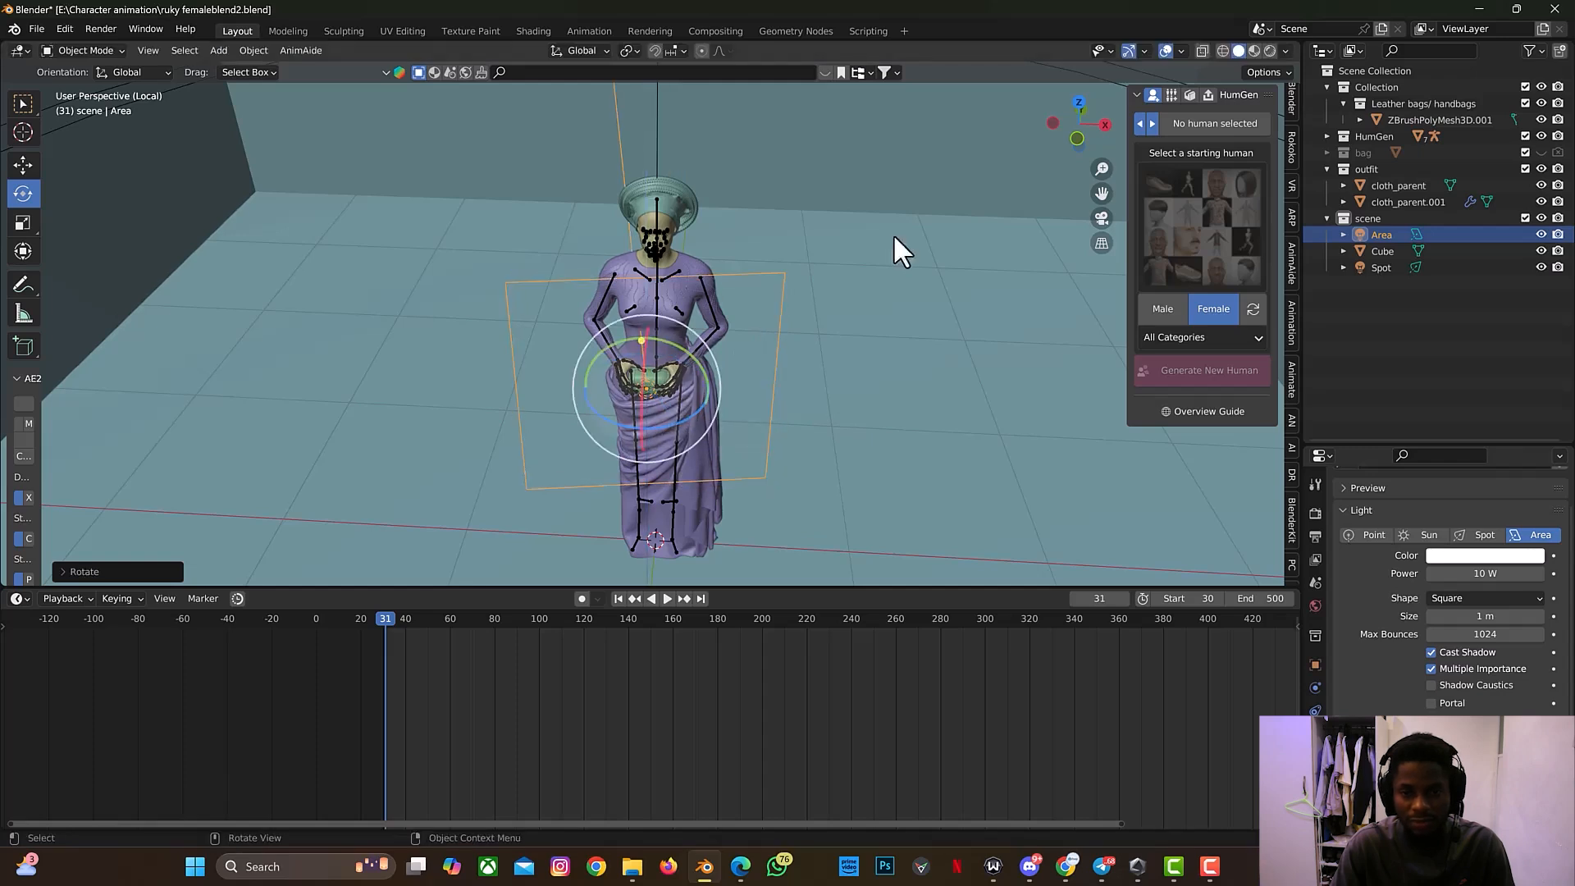
Step: Raise the area light further along Z and pull it farther in front of the character along Y
shift+middle_drag(837, 387, 786, 325)
key(g)
key(z)
click(805, 274)
key(g)
key(y)
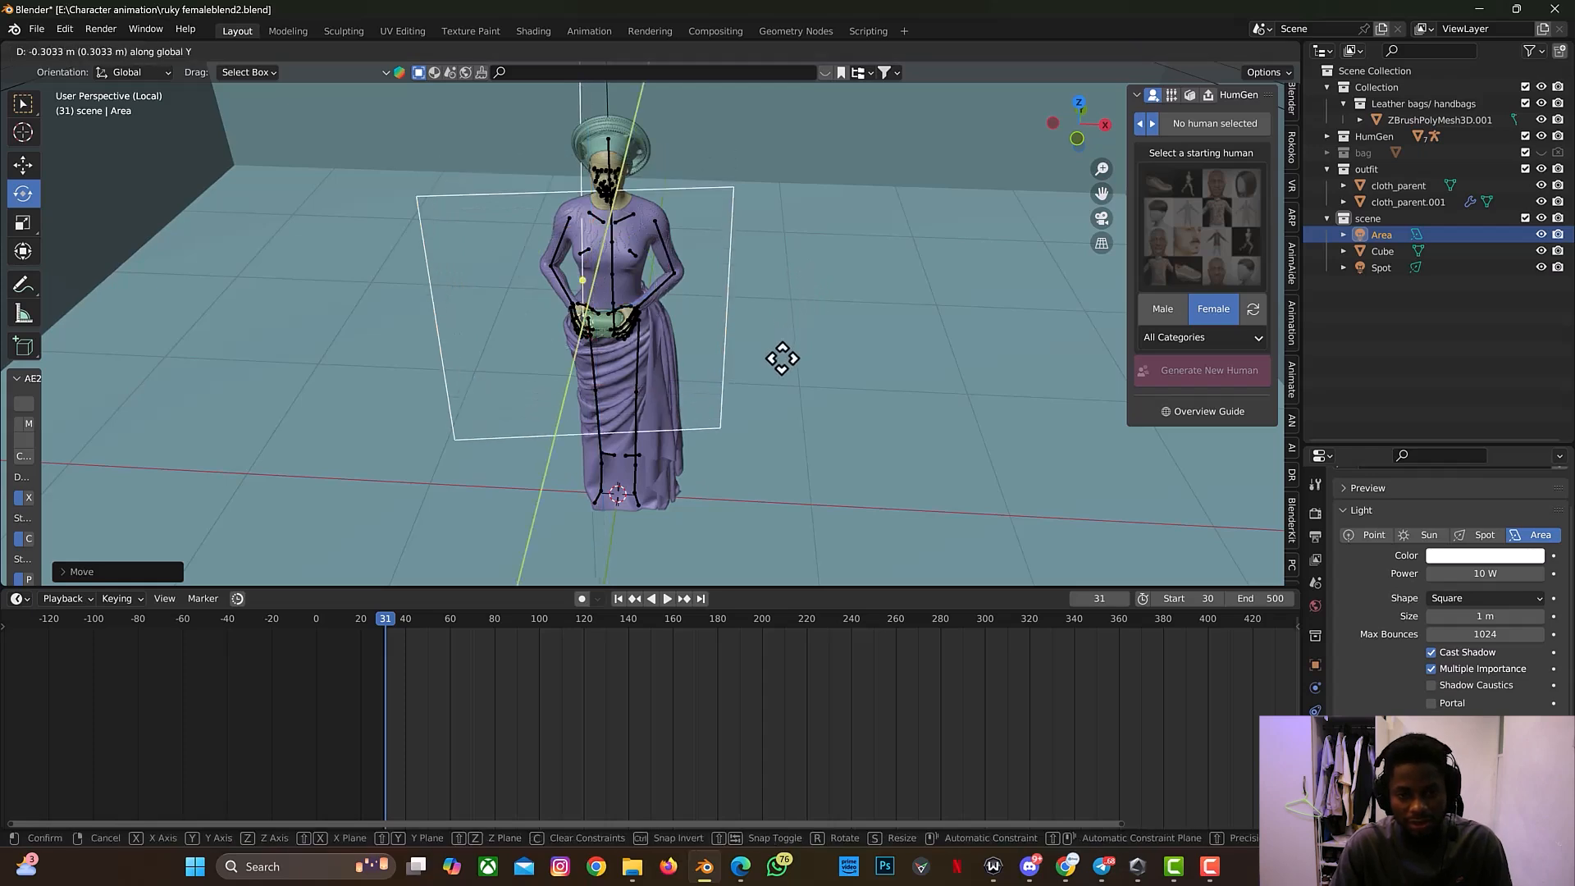
click(780, 362)
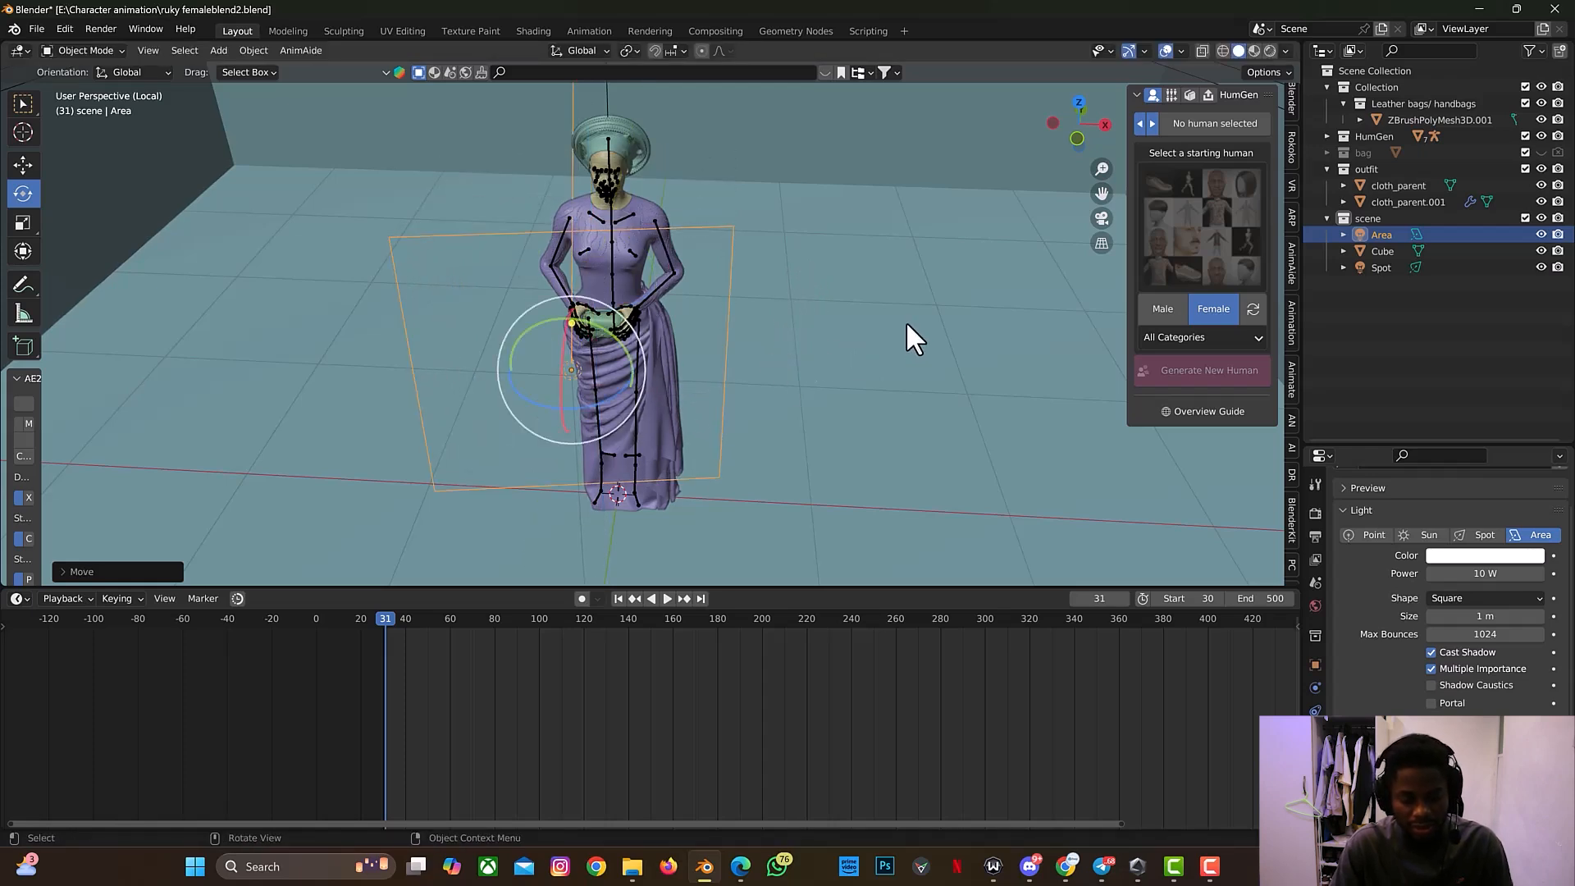
Step: Tilt the area light about the X axis so its face stands more upright toward the character
key(r)
key(x)
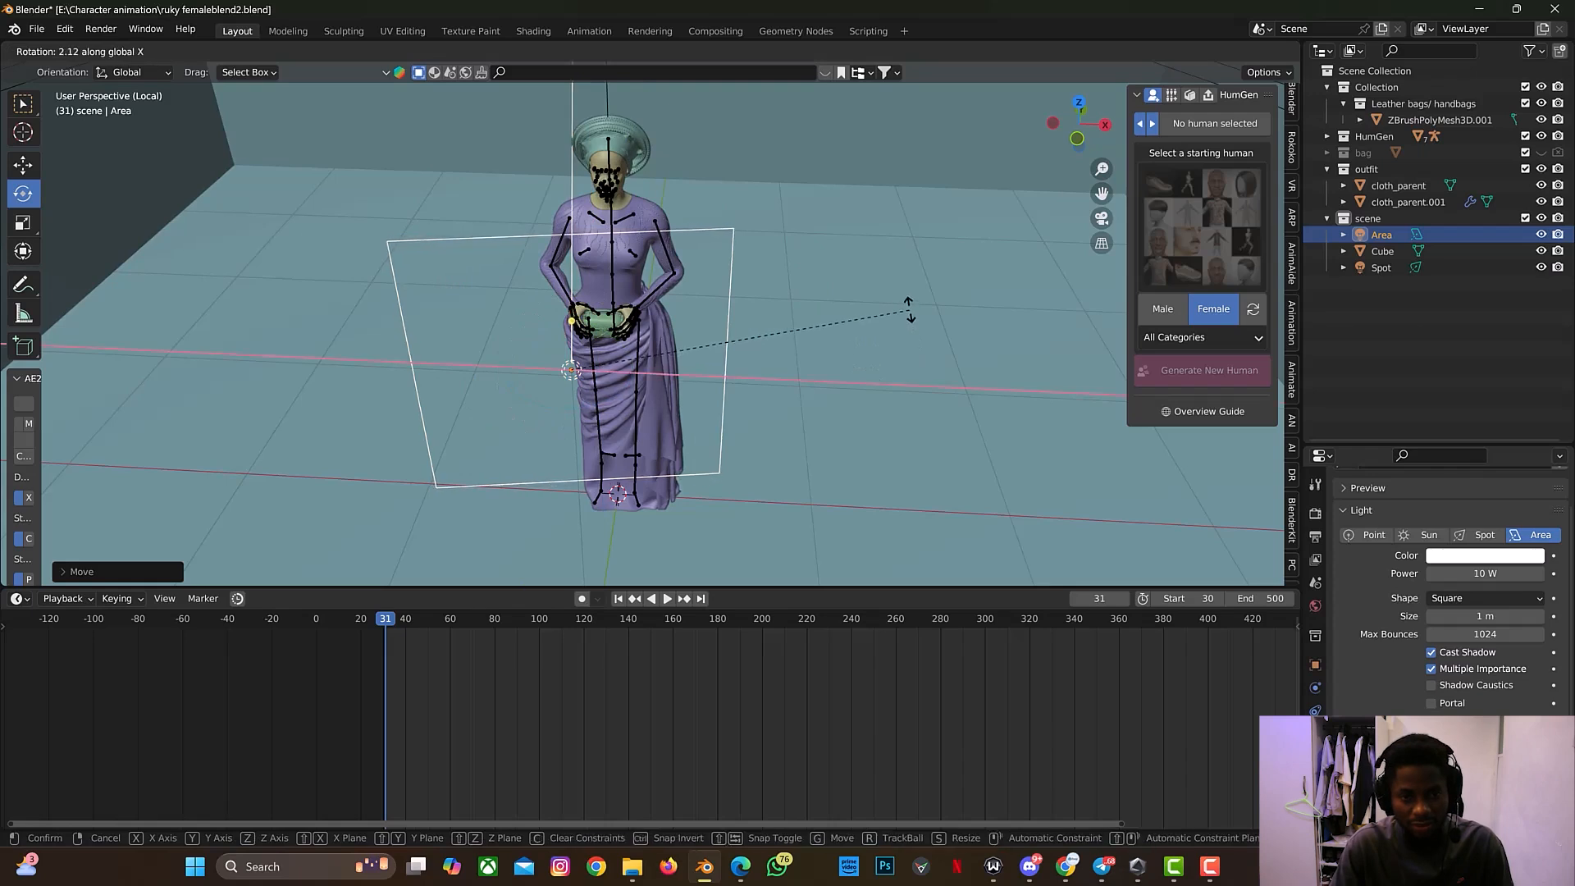
click(908, 310)
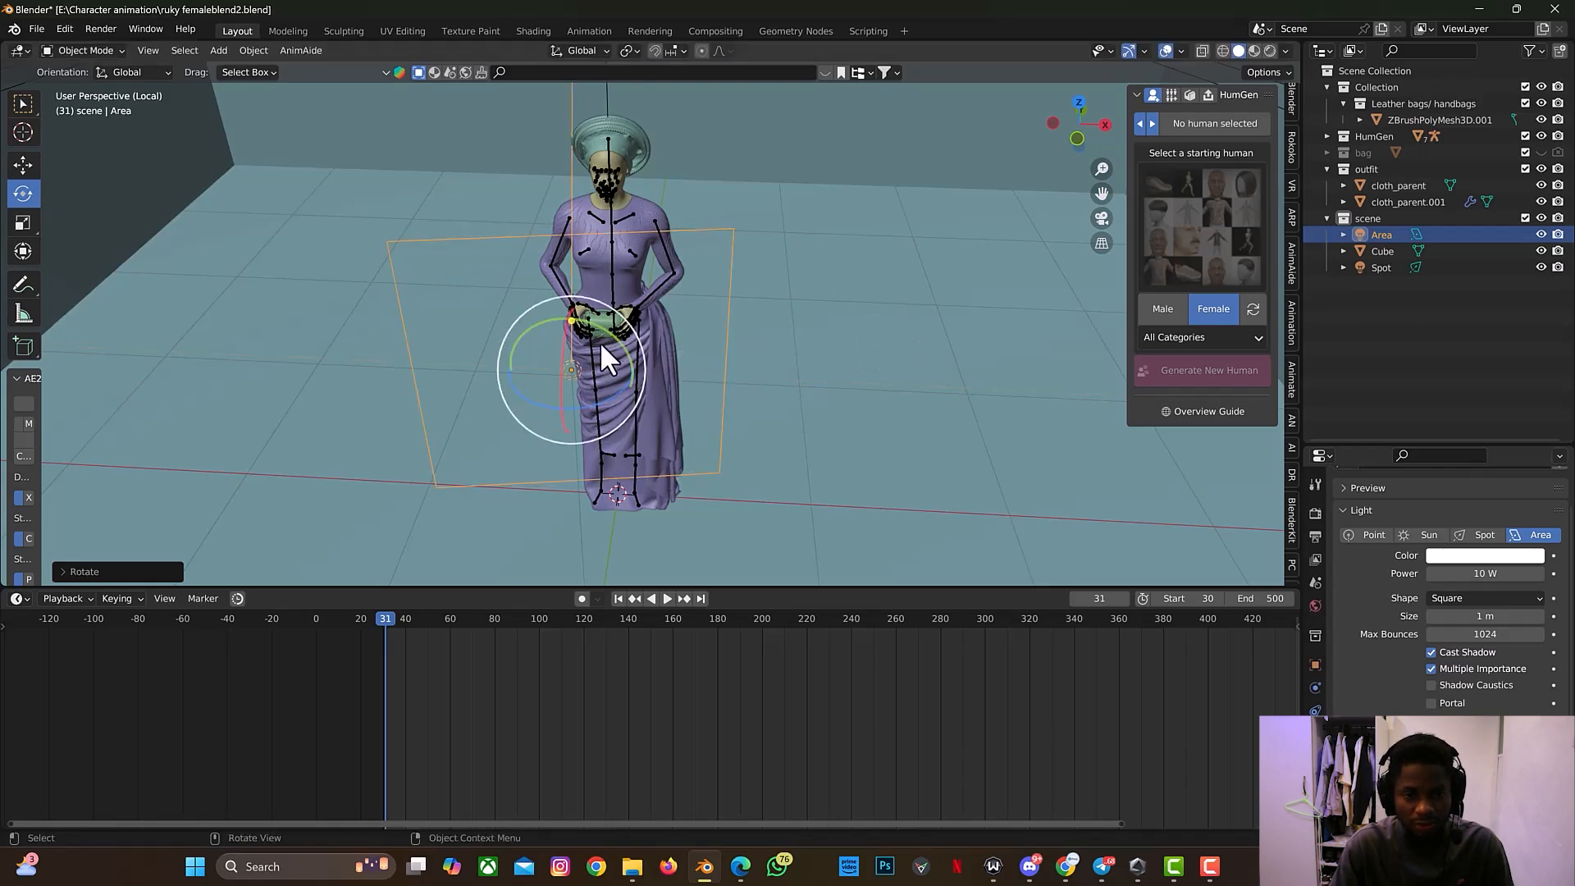
drag(562, 362, 564, 328)
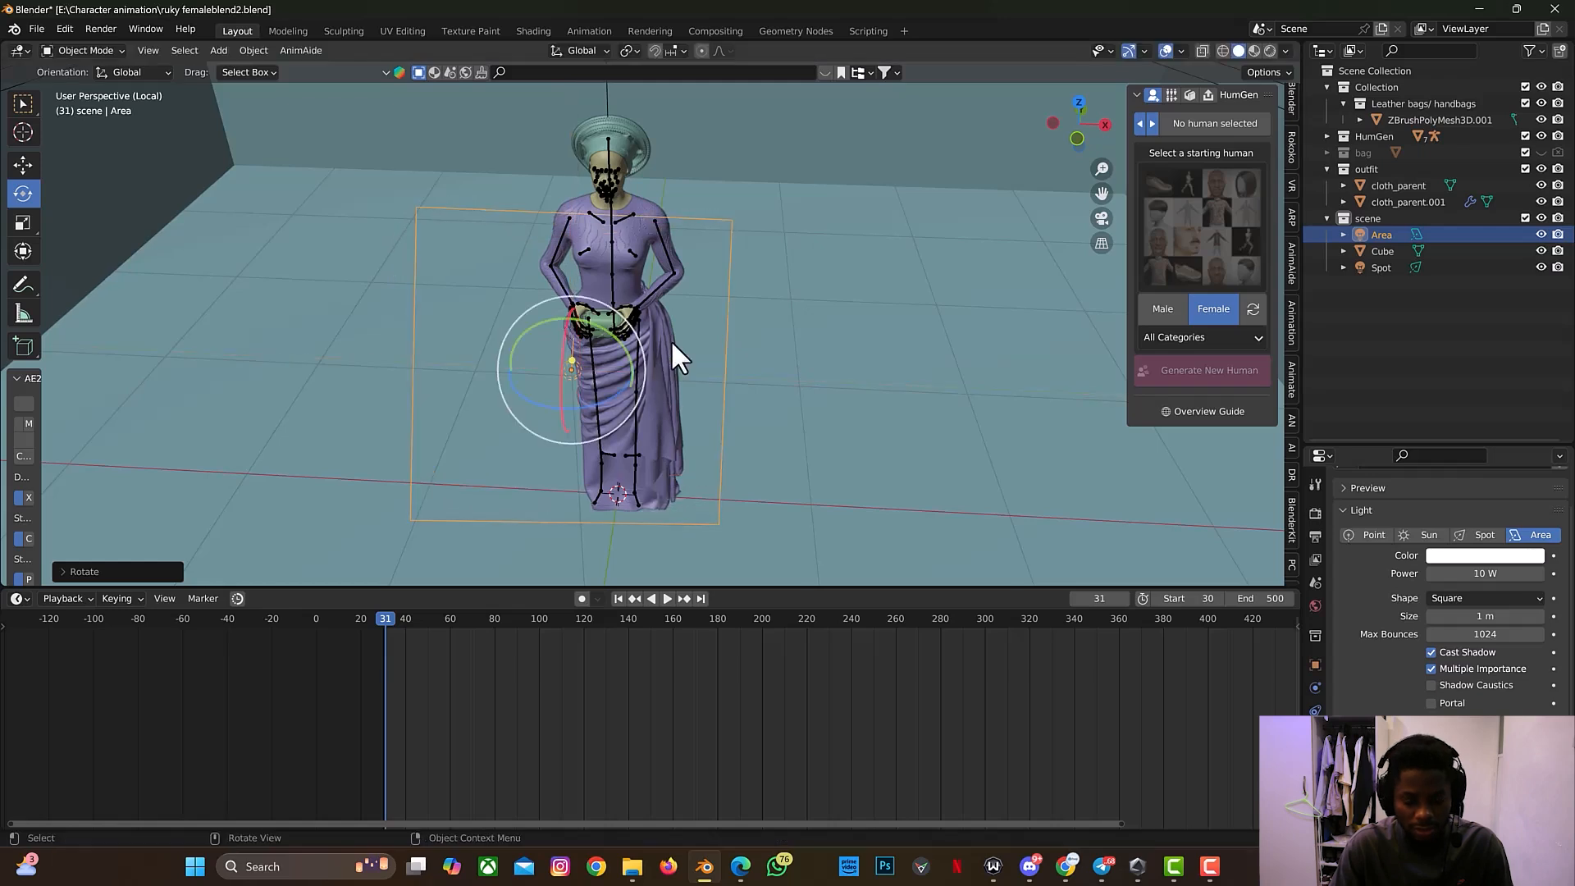
Step: Shift the area light along X to the character's side and raise it along Z to about head height
key(g)
key(x)
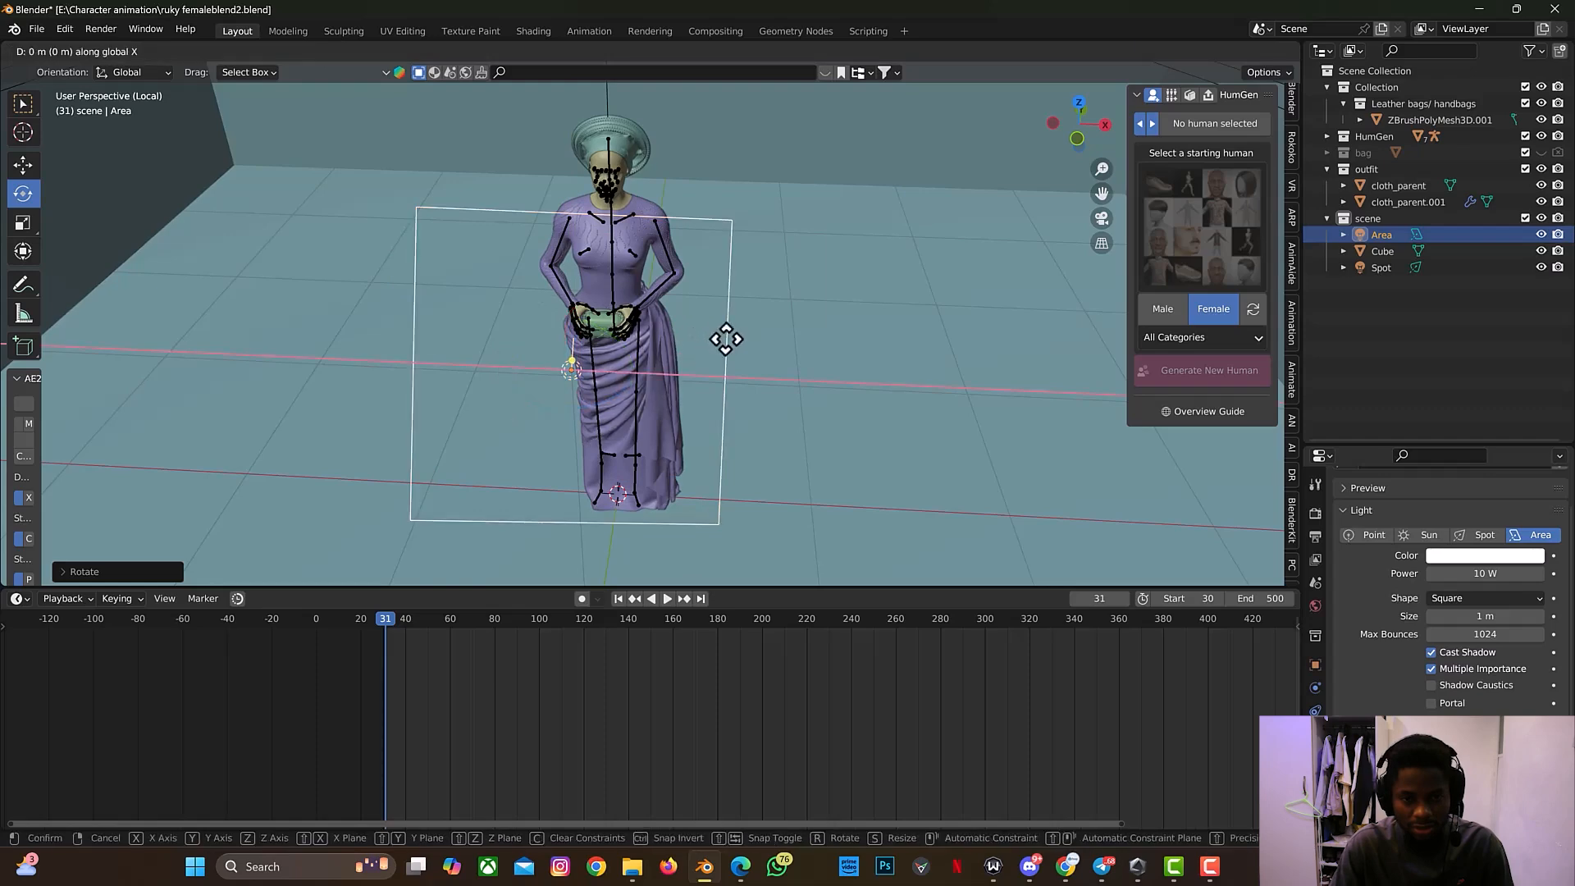
click(797, 317)
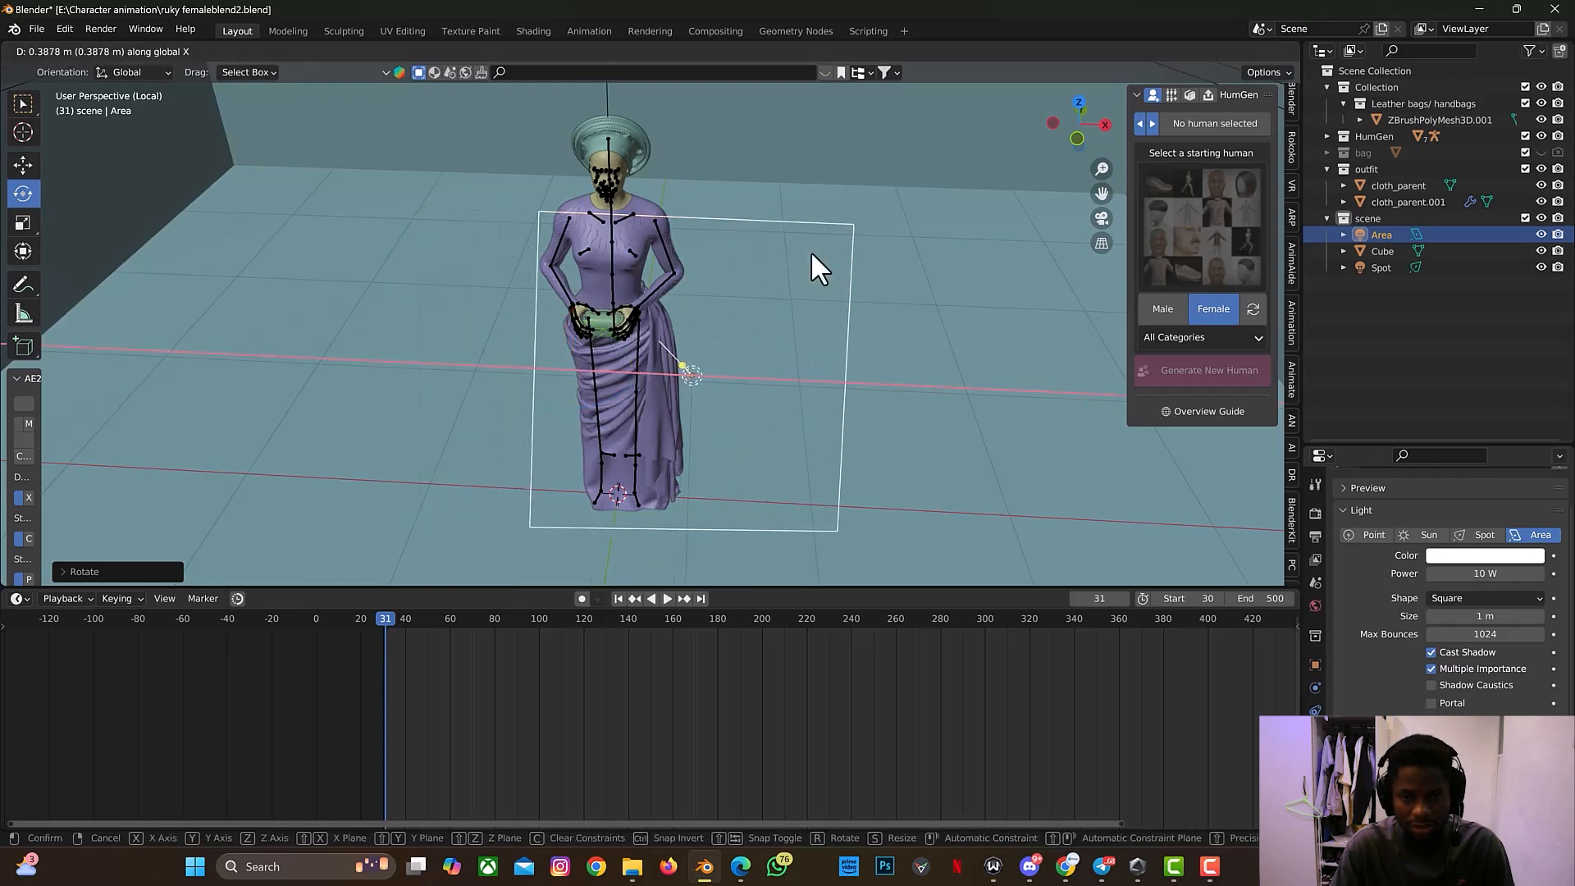
mouse_move(1084, 138)
mouse_down()
mouse_move(1114, 80)
mouse_move(1113, 132)
mouse_move(1085, 133)
mouse_up()
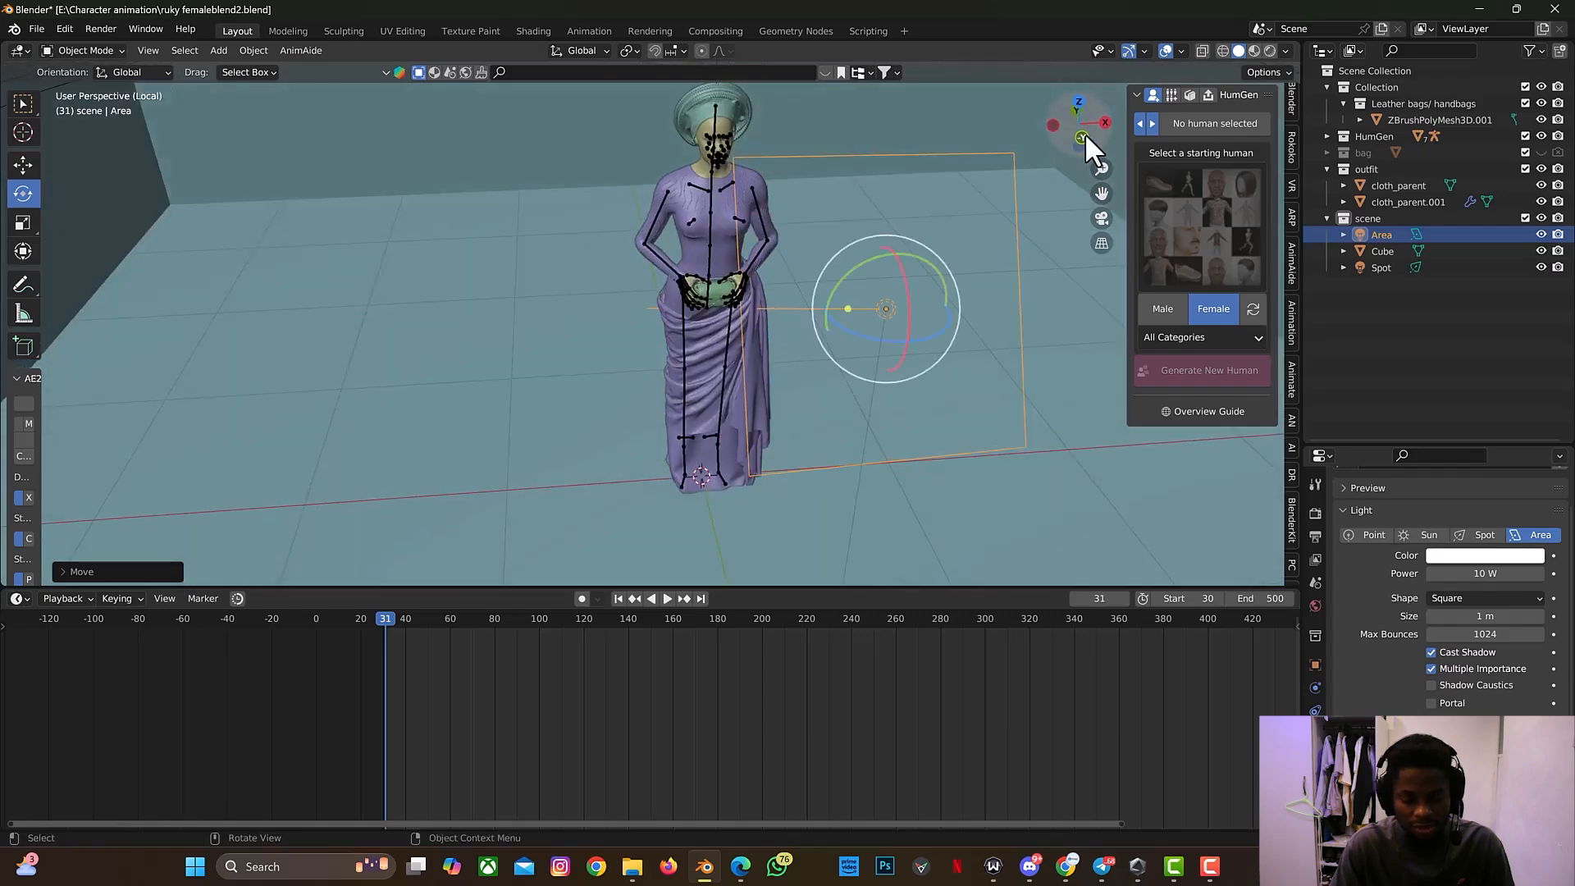
key(g)
key(z)
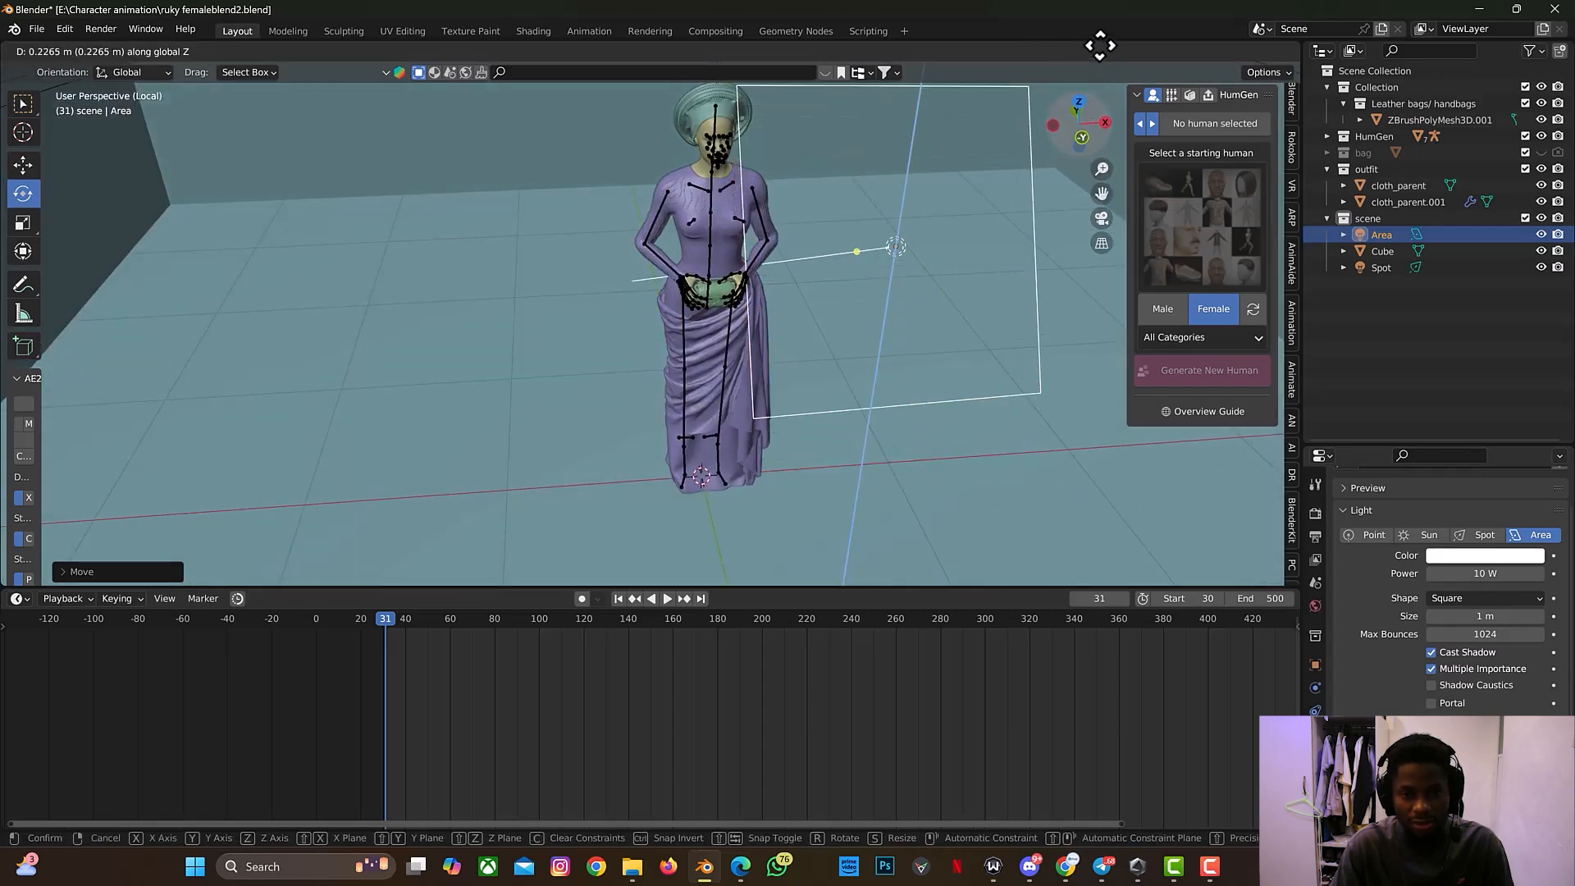
click(1099, 487)
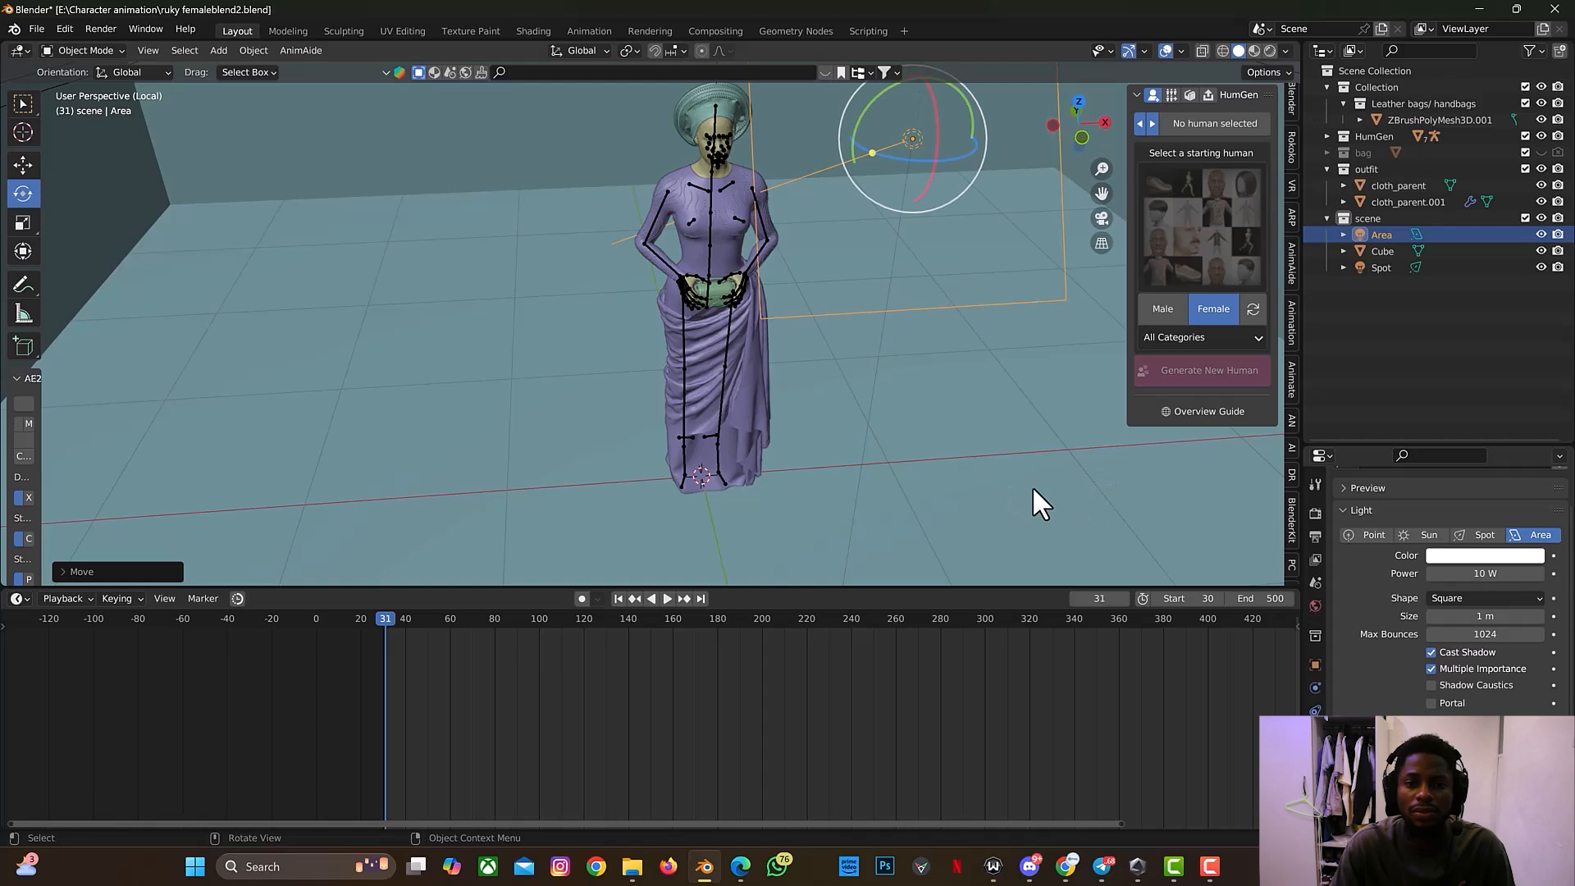
Step: Set the area light's power to 50 W
click(1486, 577)
text(50)
key(Return)
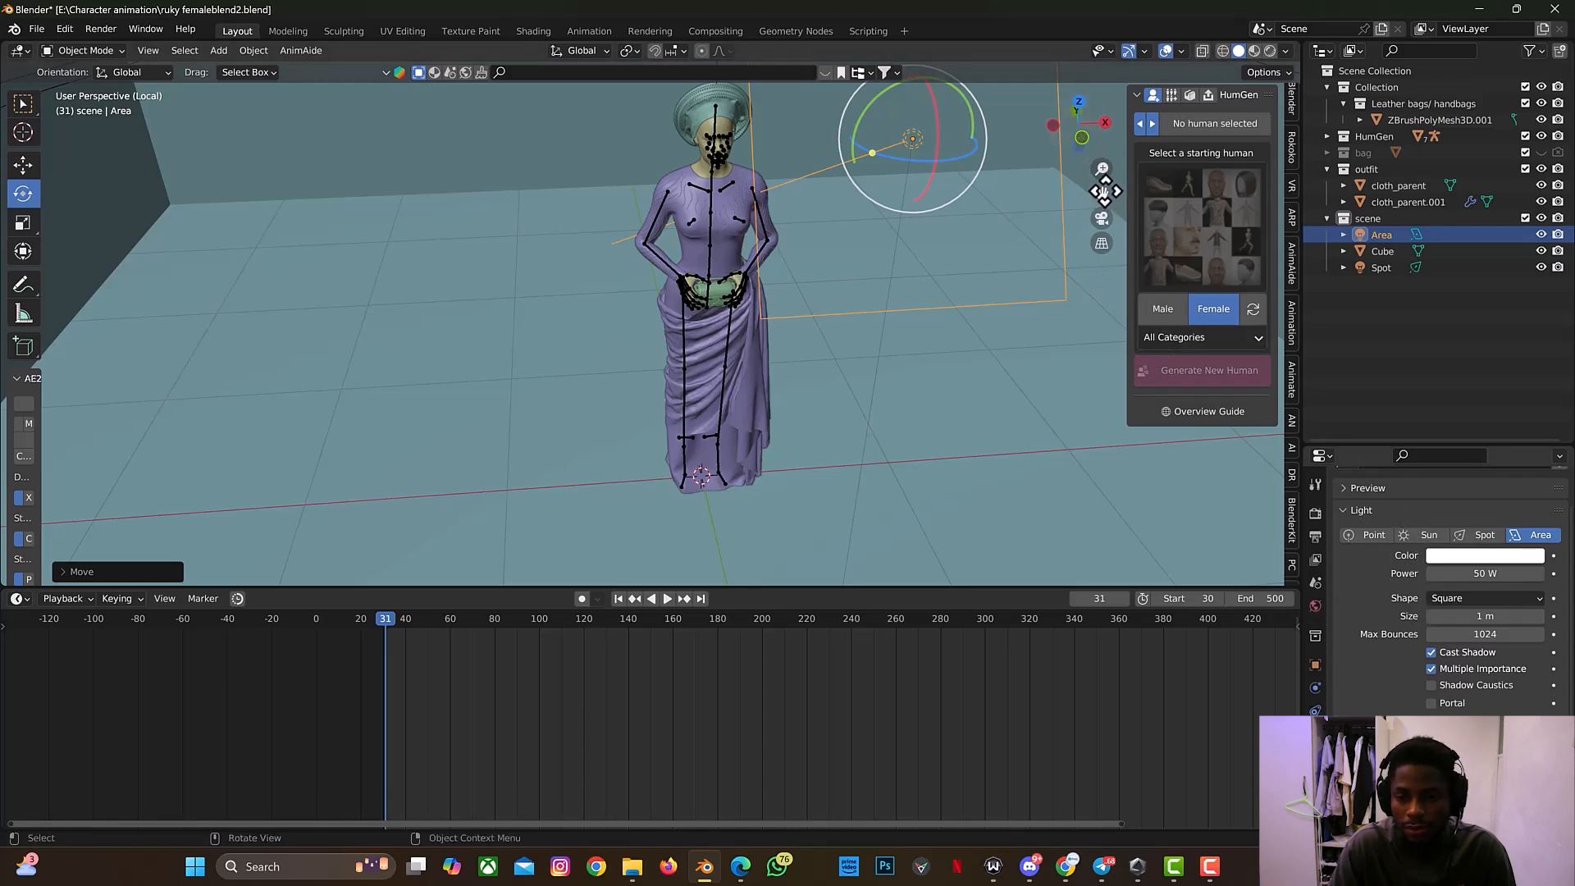
Step: Duplicate the area light and move the copy more than 1.3 m back along the Y axis
drag(1102, 192, 1122, 220)
mouse_move(1081, 125)
mouse_down()
mouse_move(1109, 133)
mouse_move(1068, 191)
mouse_move(1106, 160)
mouse_move(1097, 131)
mouse_up()
drag(1101, 194, 917, 338)
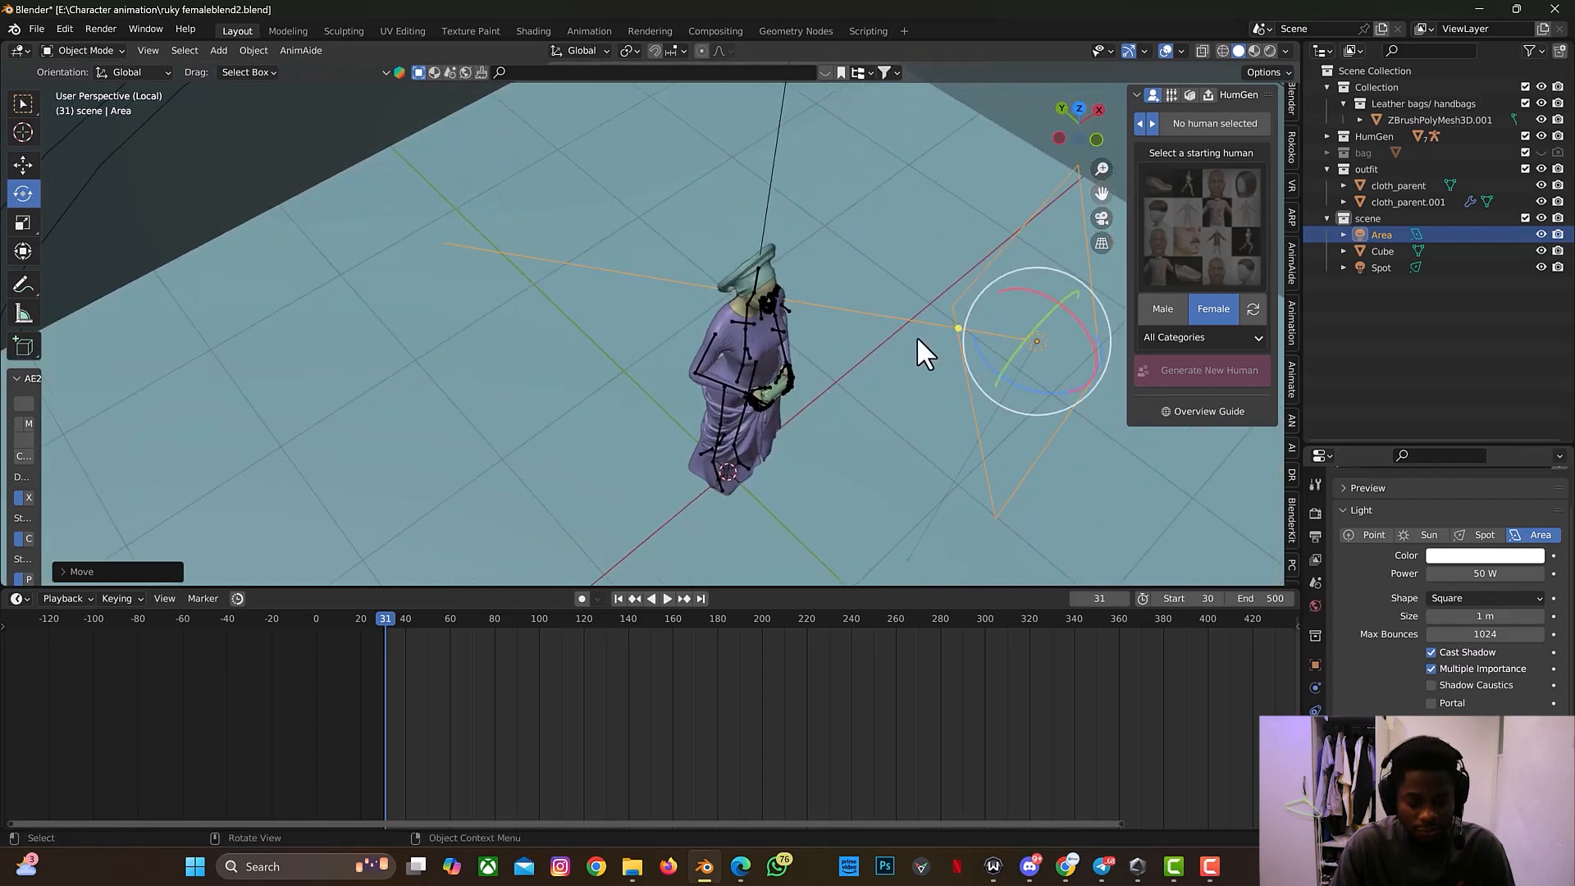
key(shift+d)
key(x)
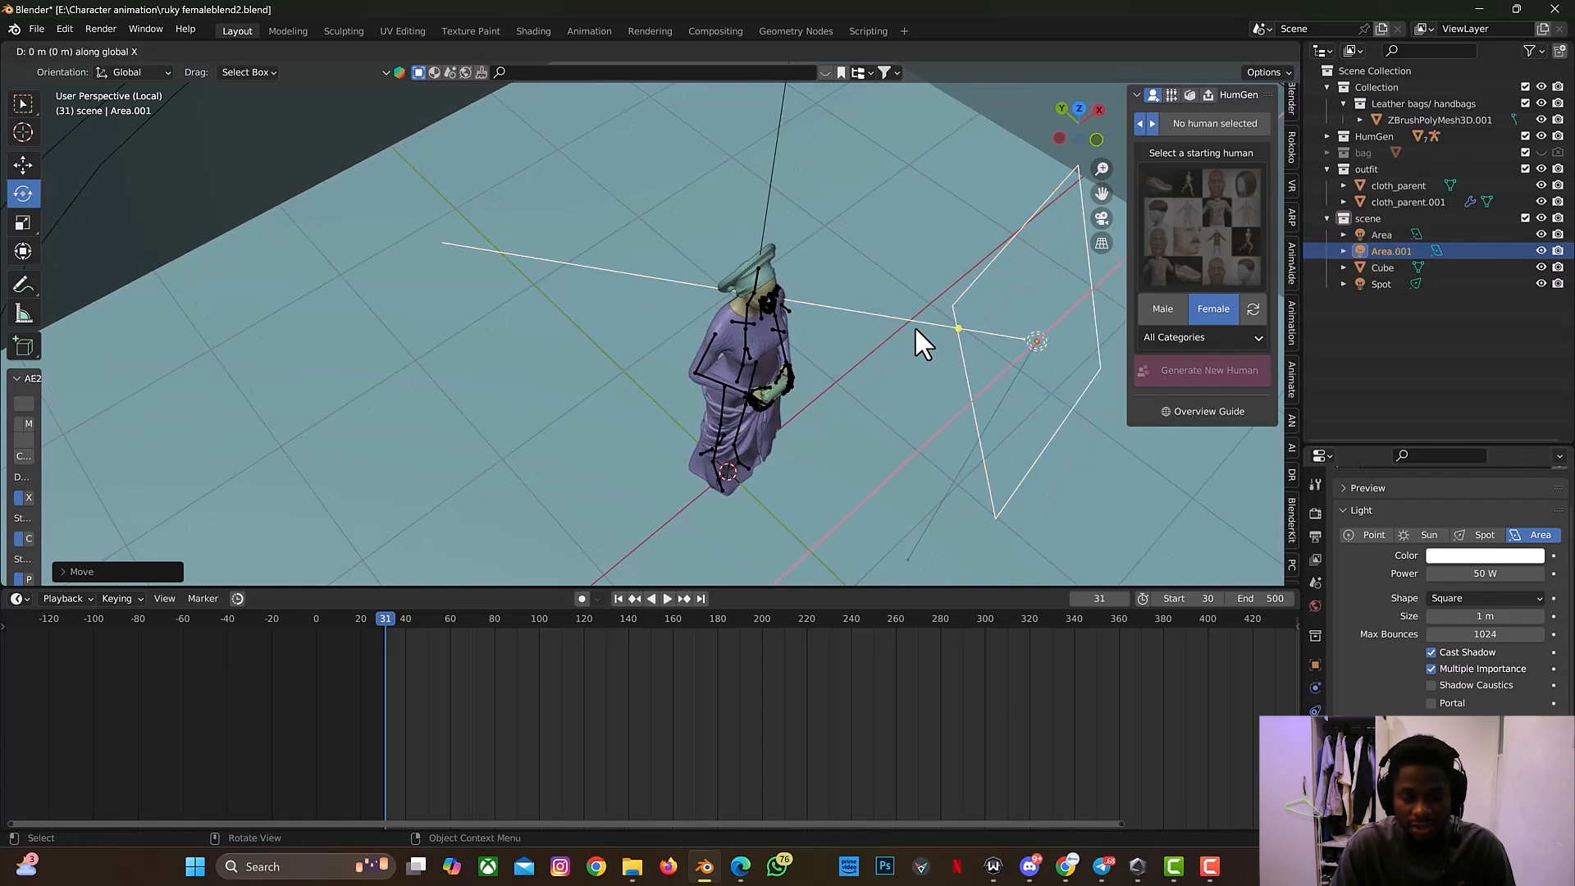
key(y)
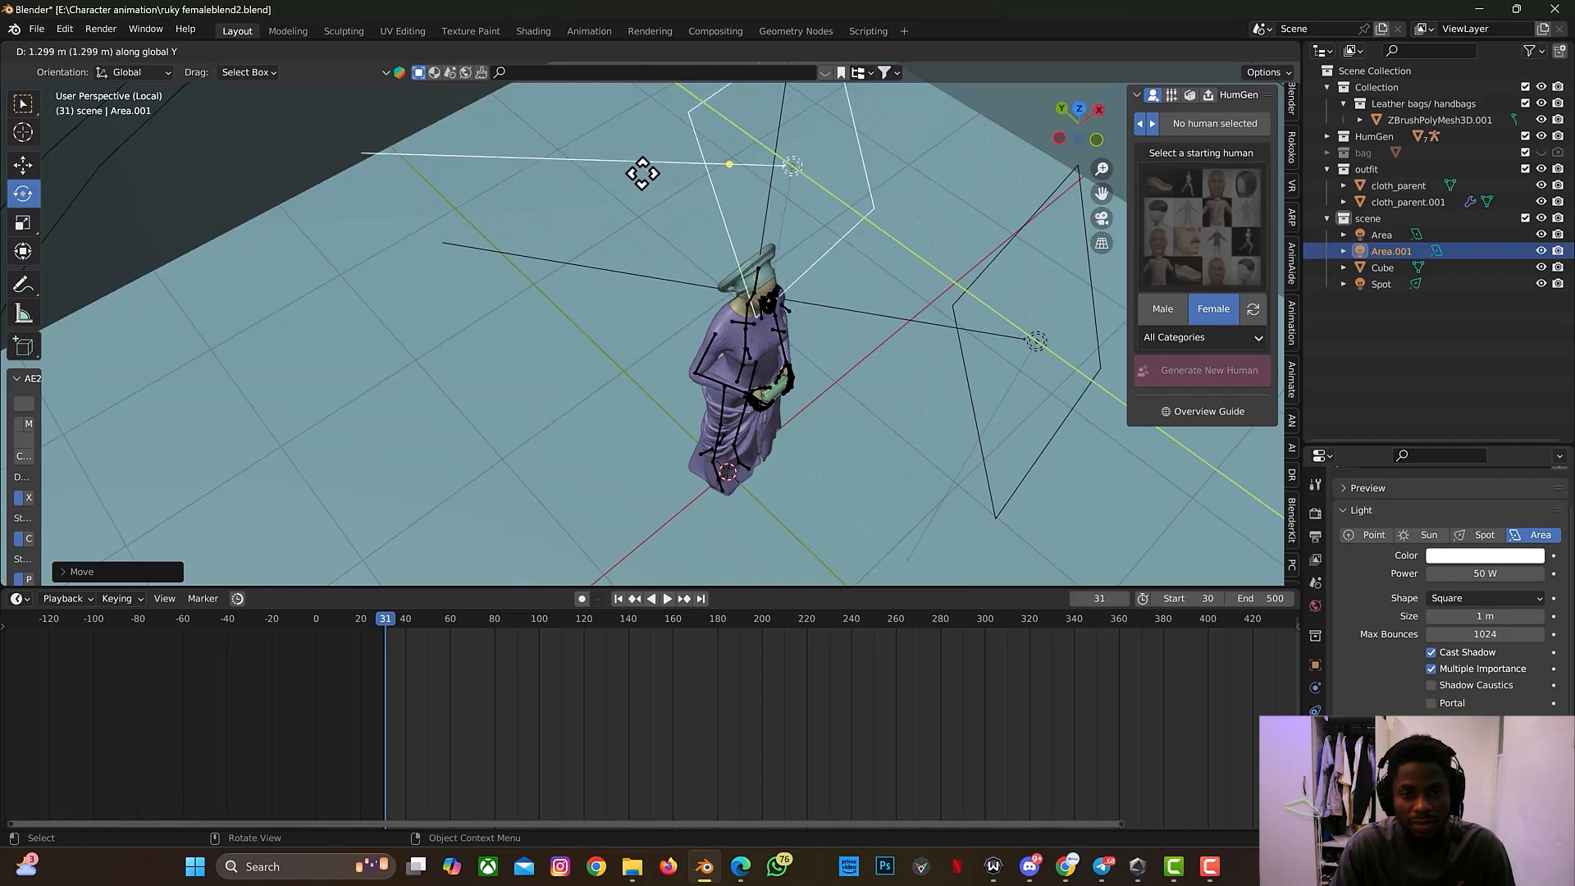
click(651, 154)
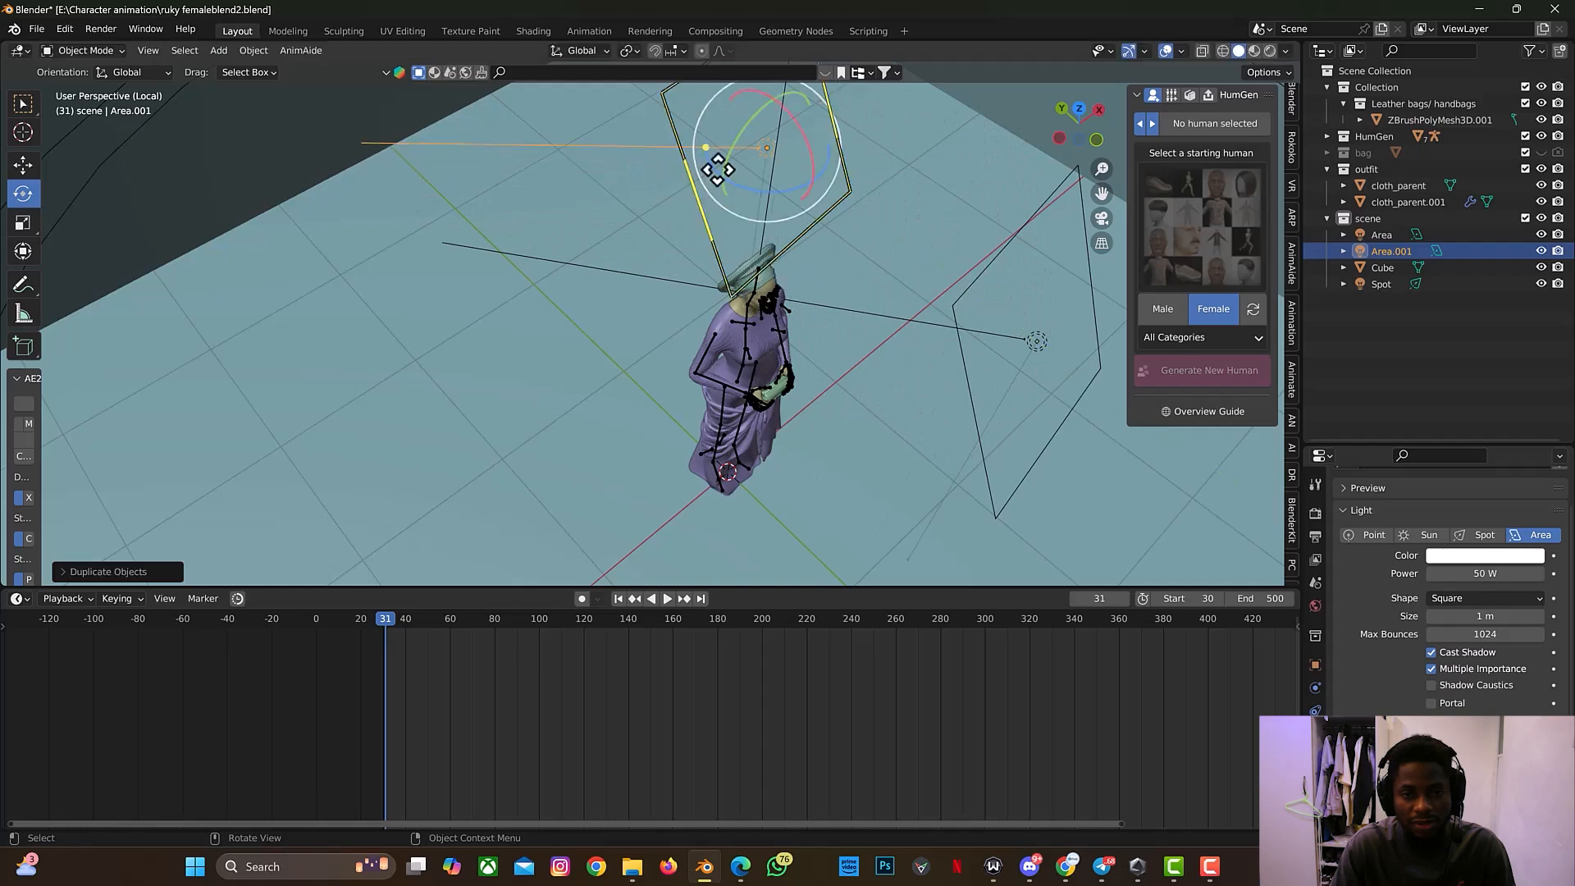
Step: Turn the duplicate area light about Z toward the character and shift it along X to a spot behind her
drag(730, 182, 771, 187)
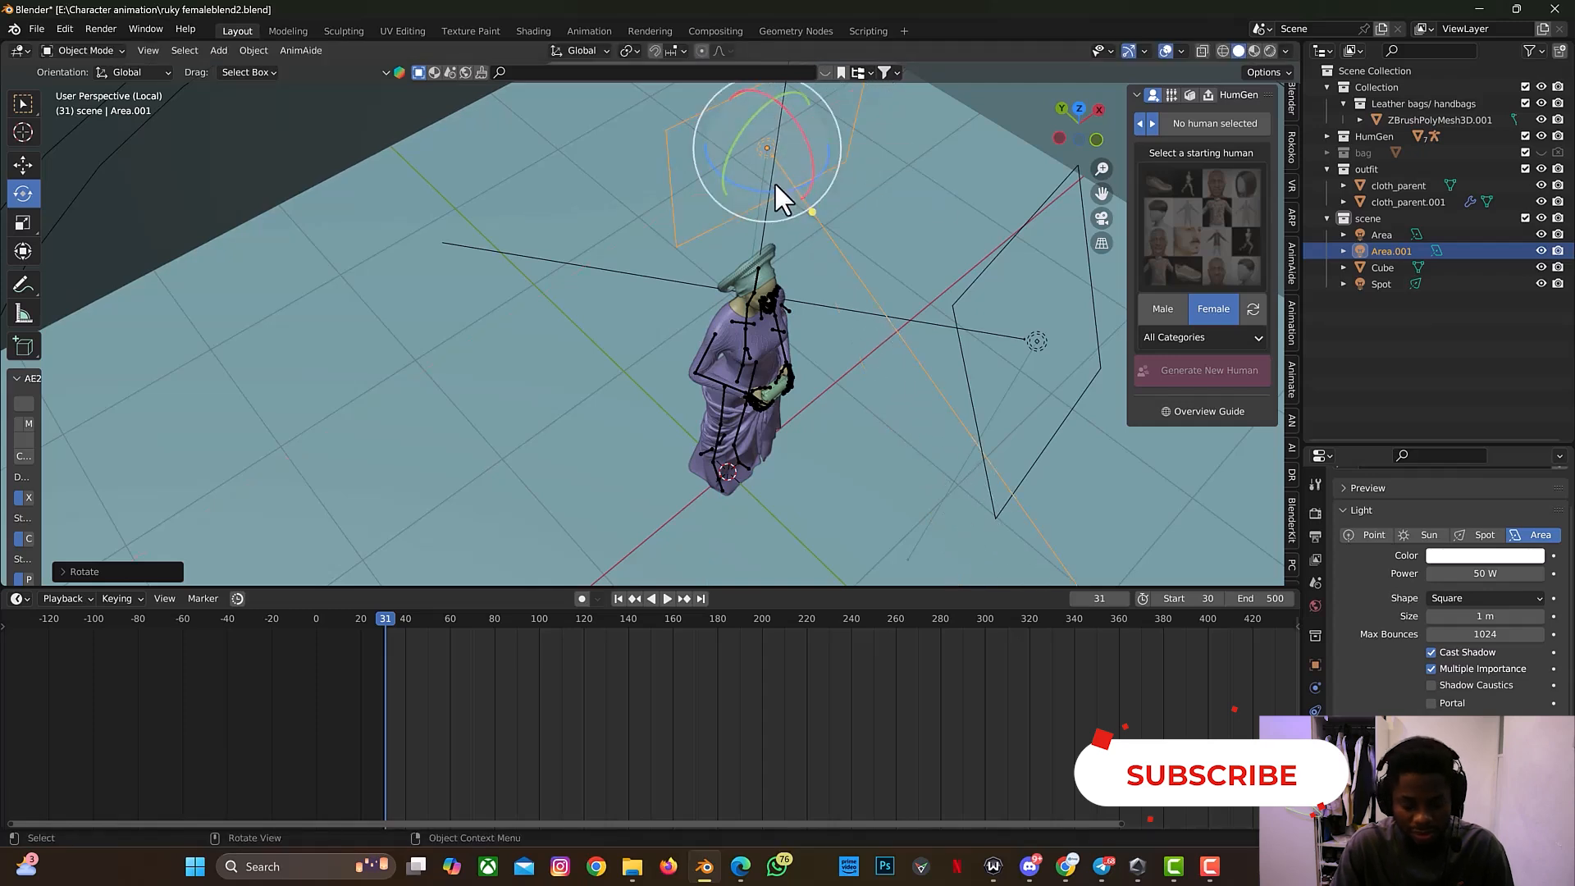
key(g)
key(x)
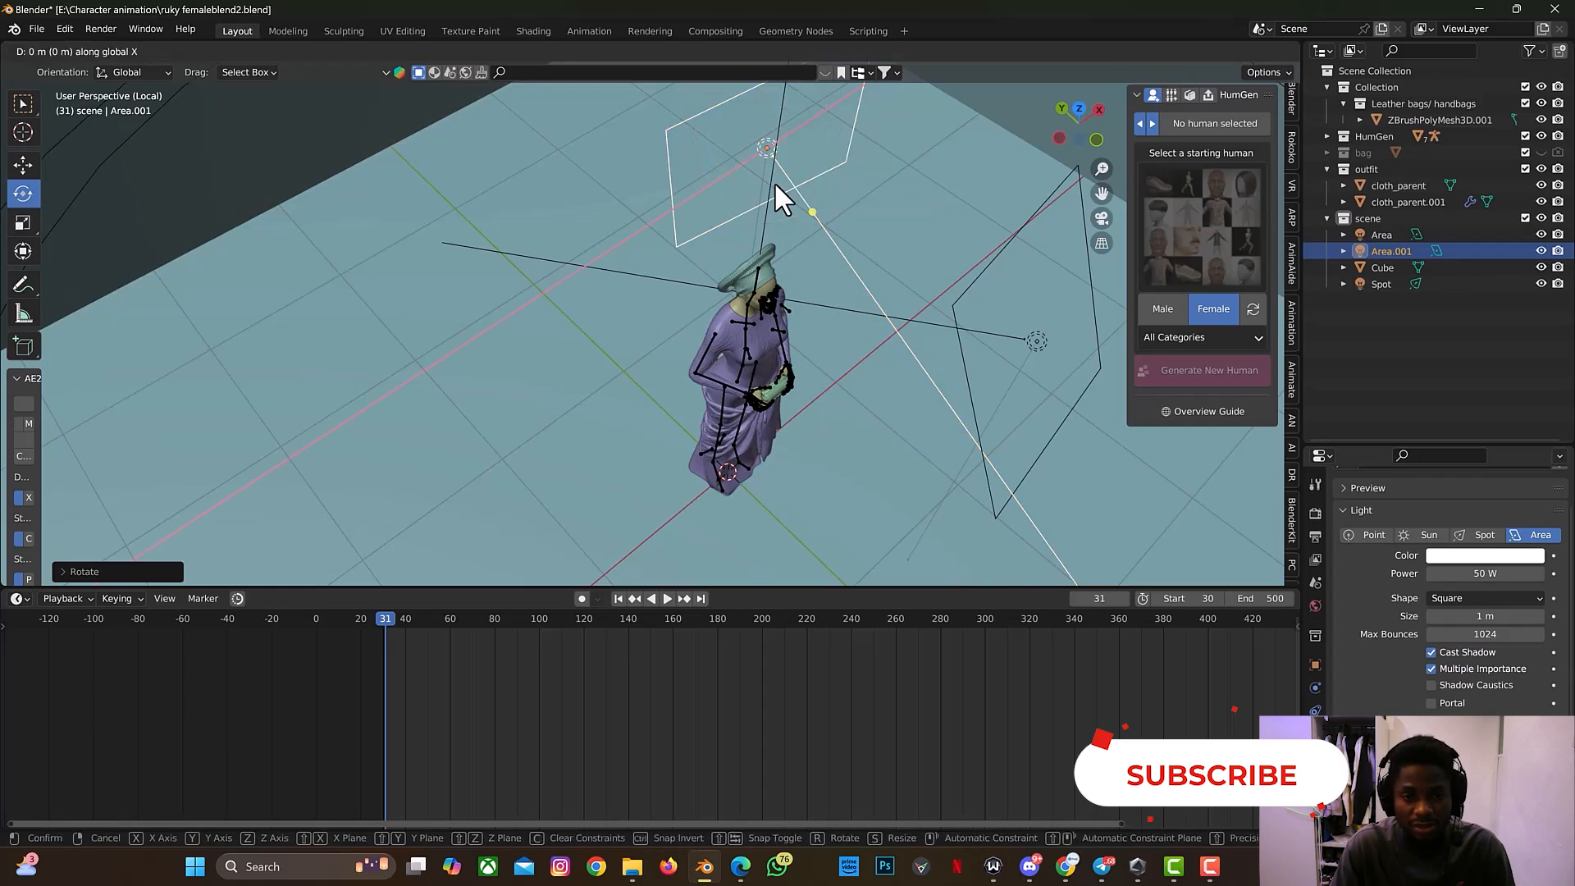
click(578, 261)
drag(1085, 135, 1073, 193)
middle_drag(793, 259, 791, 271)
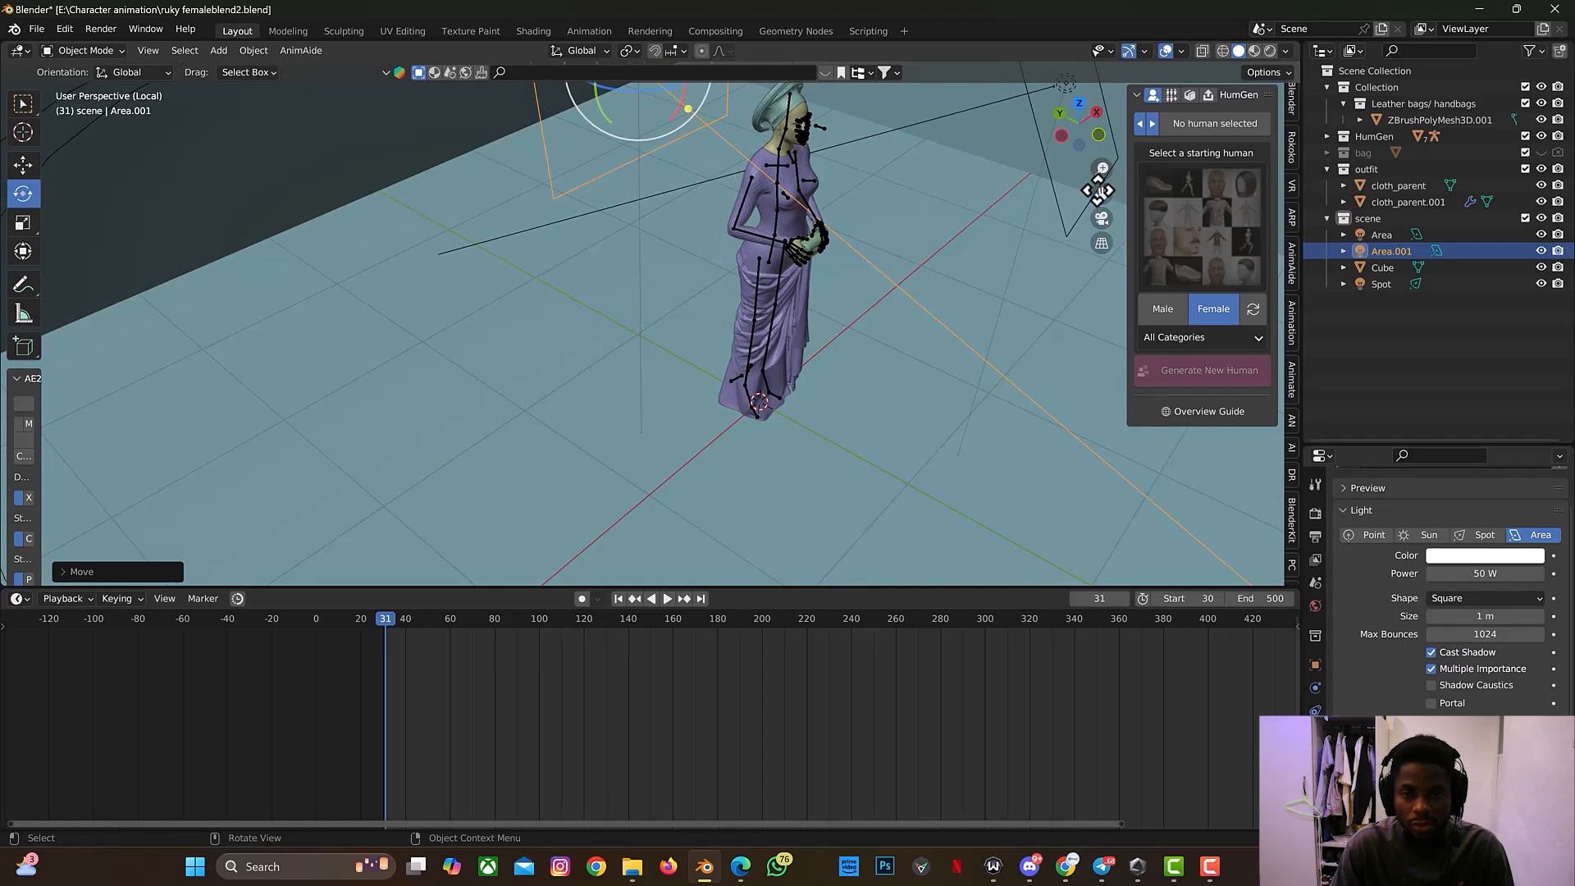
drag(1100, 194, 1135, 279)
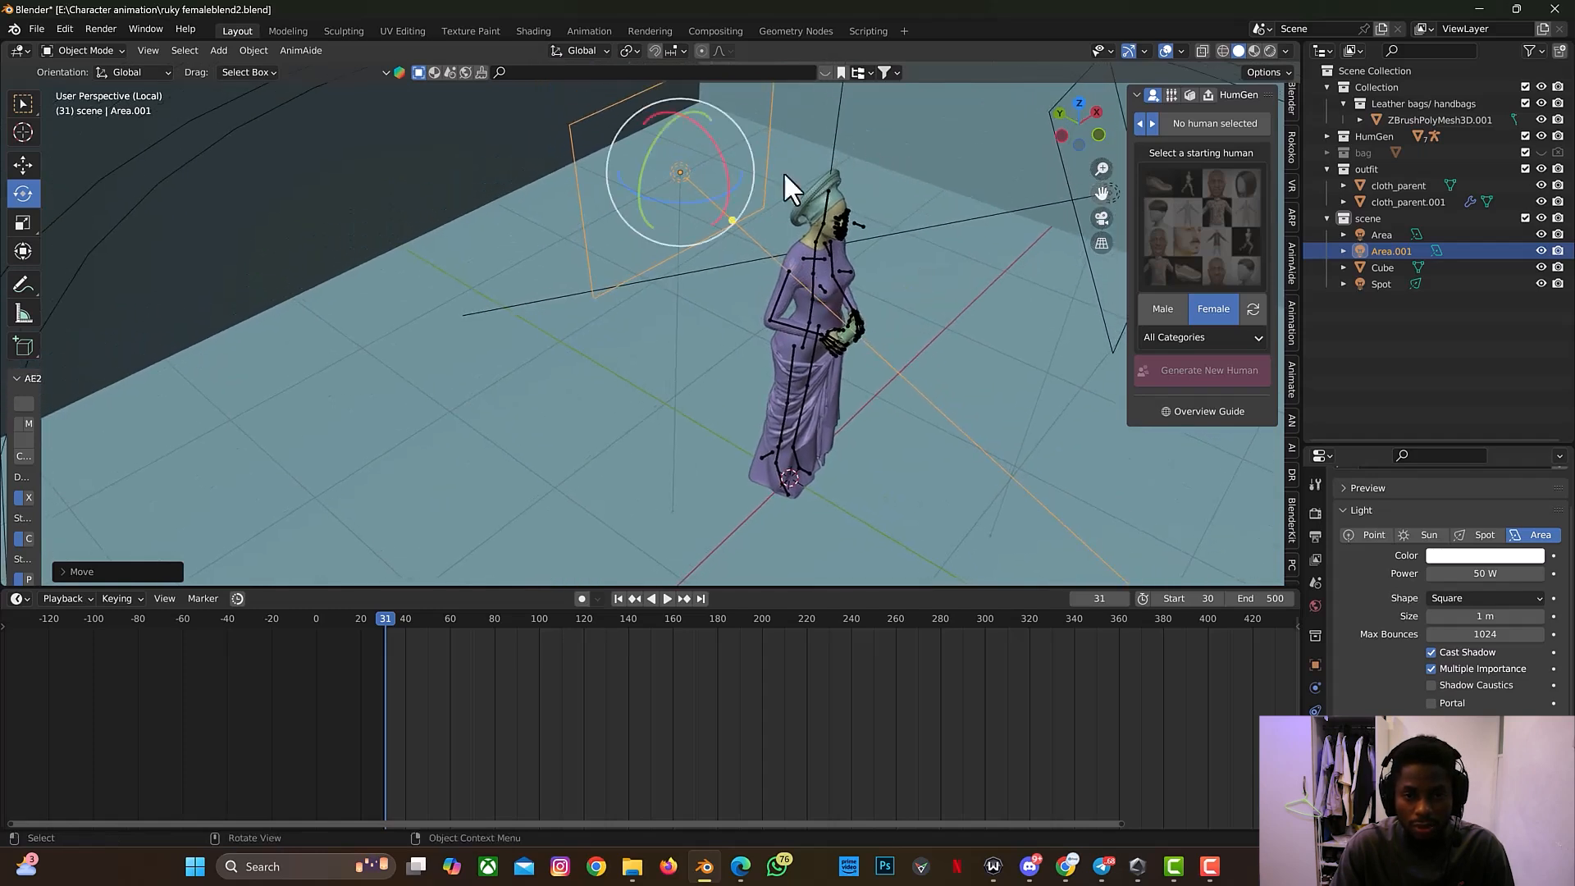
Step: Tilt the rear area light slightly more downward and nudge it a little farther along X
mouse_move(727, 169)
mouse_down()
mouse_move(741, 174)
mouse_move(720, 183)
mouse_up()
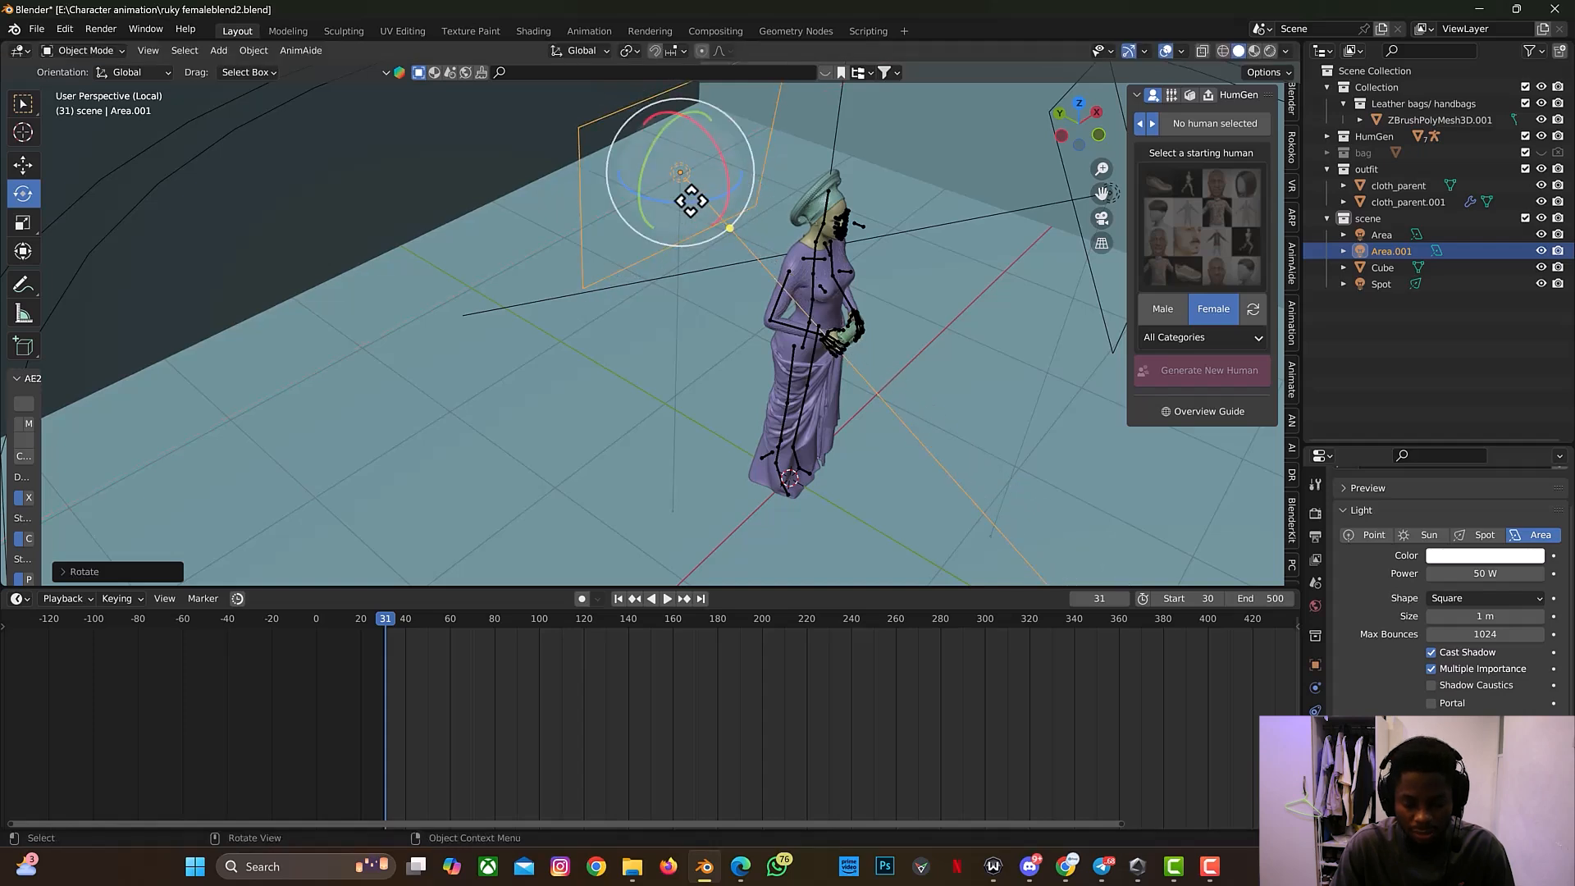
key(g)
key(x)
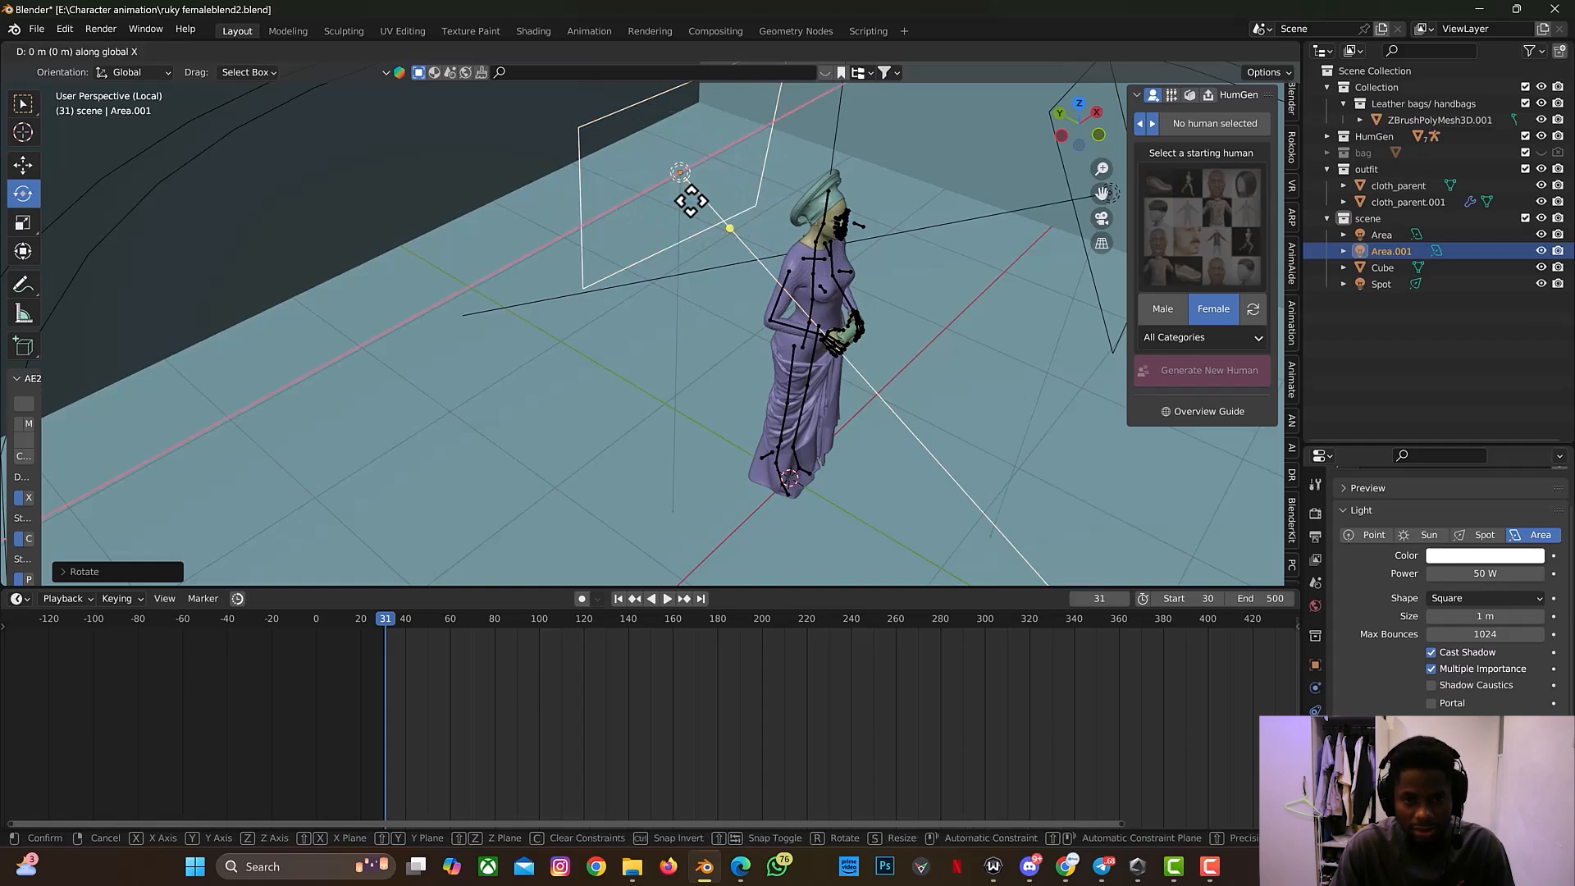
click(665, 221)
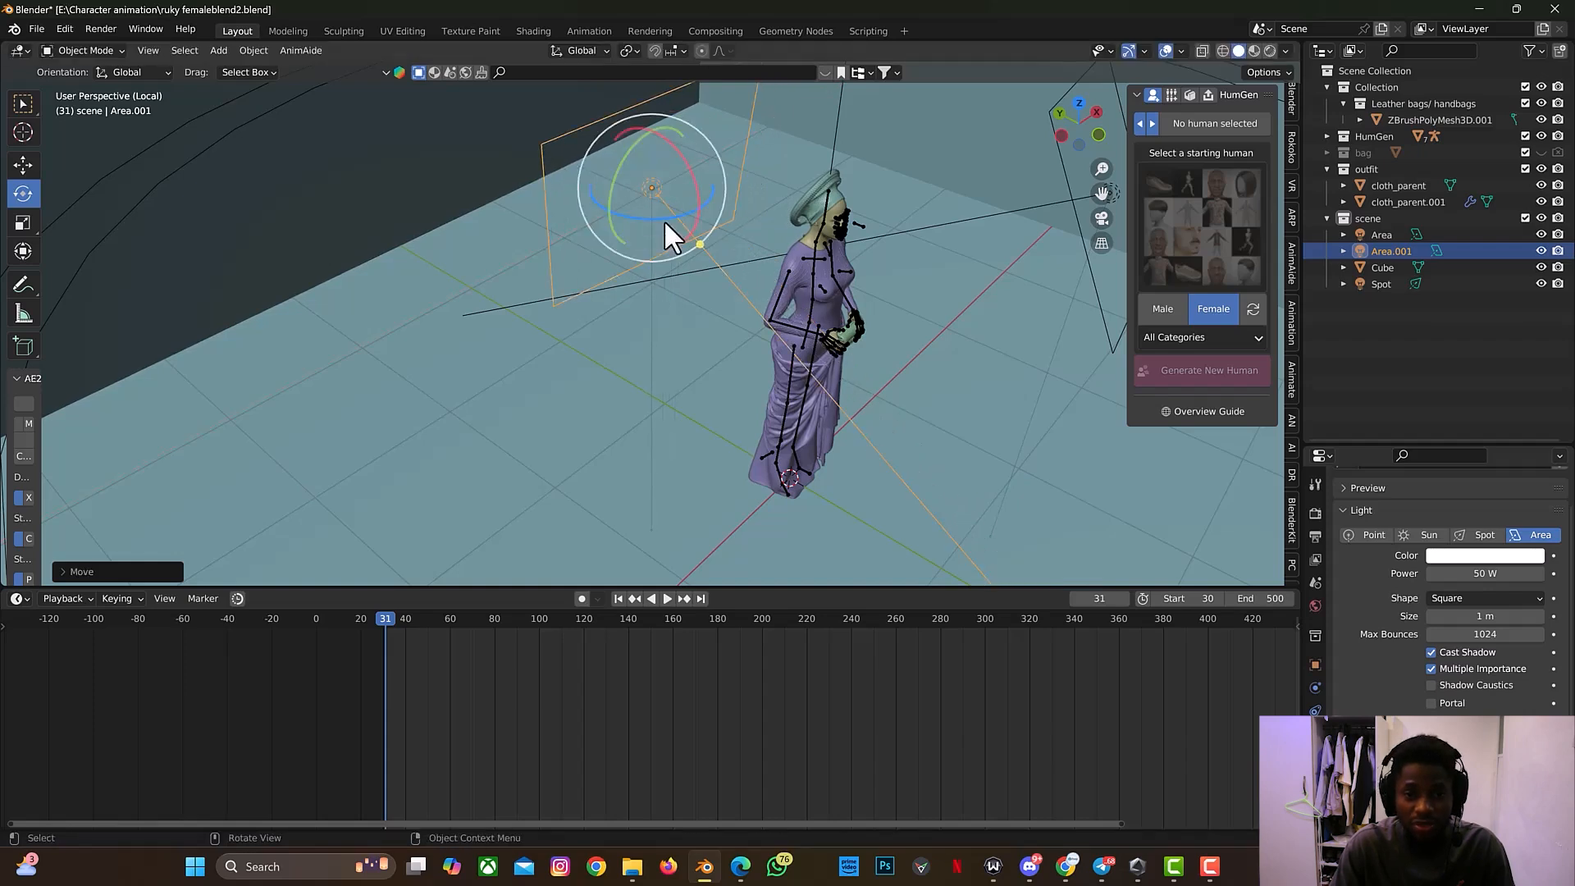
Step: Rotate the rear area light further about the Z axis so it aims at the character
key(r)
key(z)
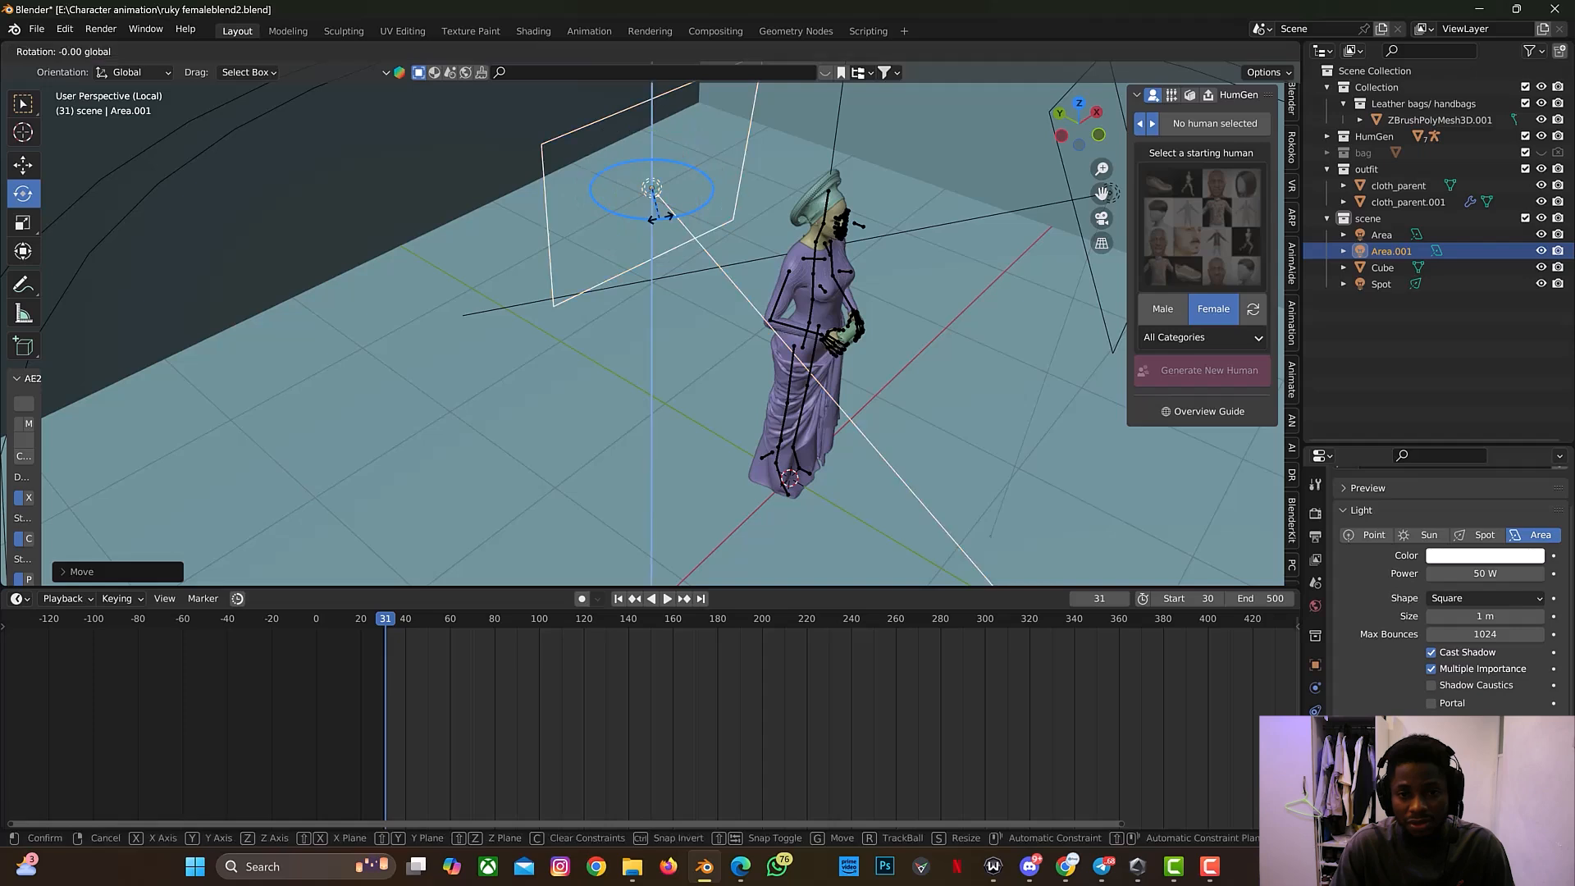
click(664, 213)
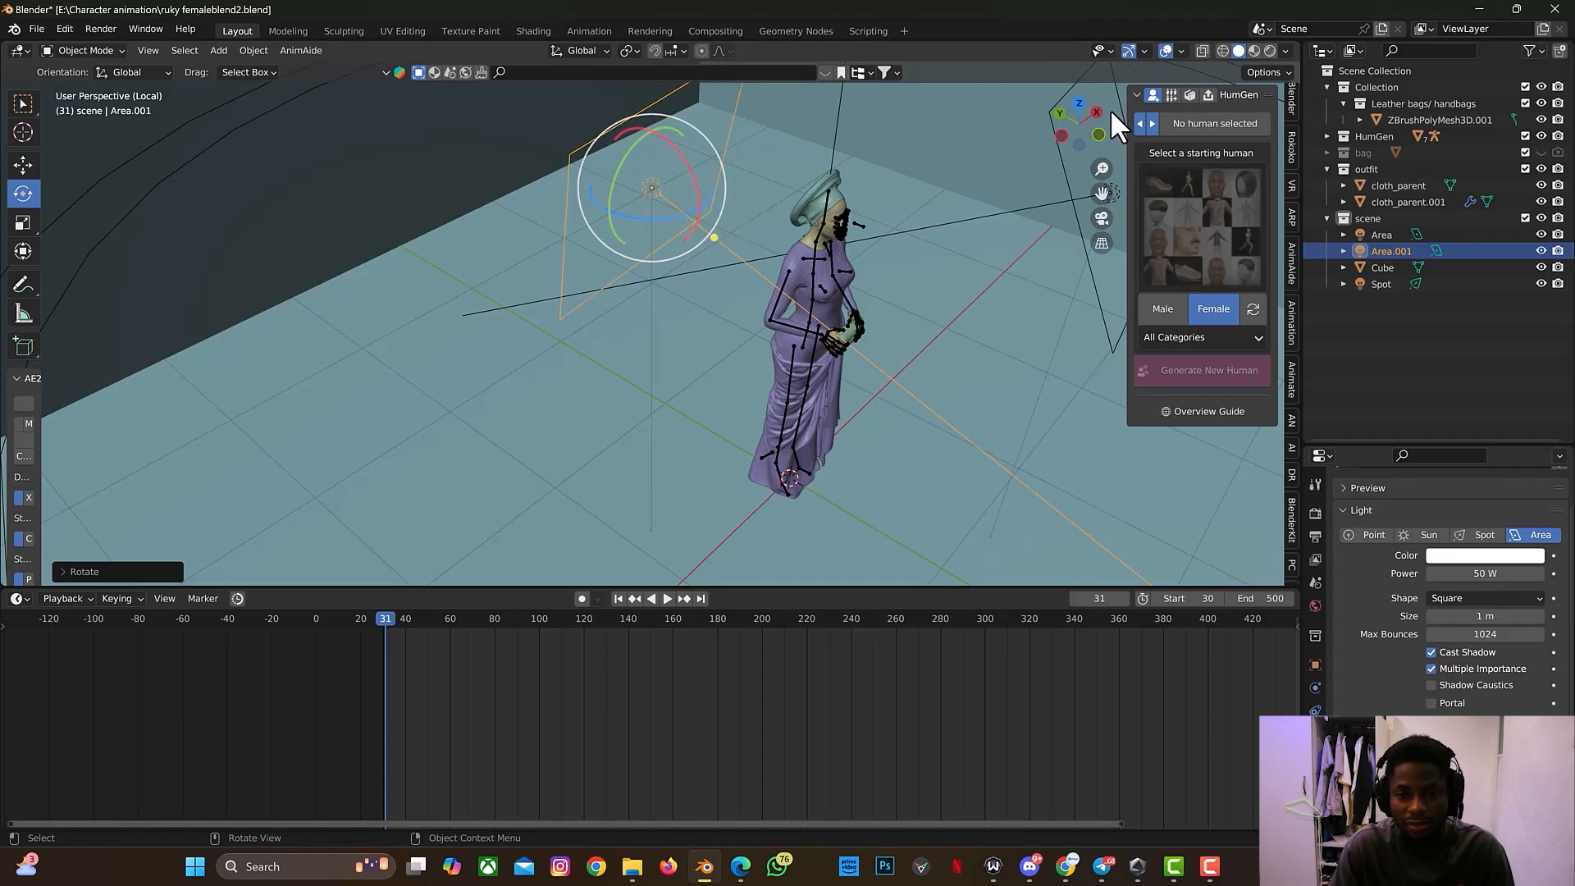
drag(1098, 125, 1035, 131)
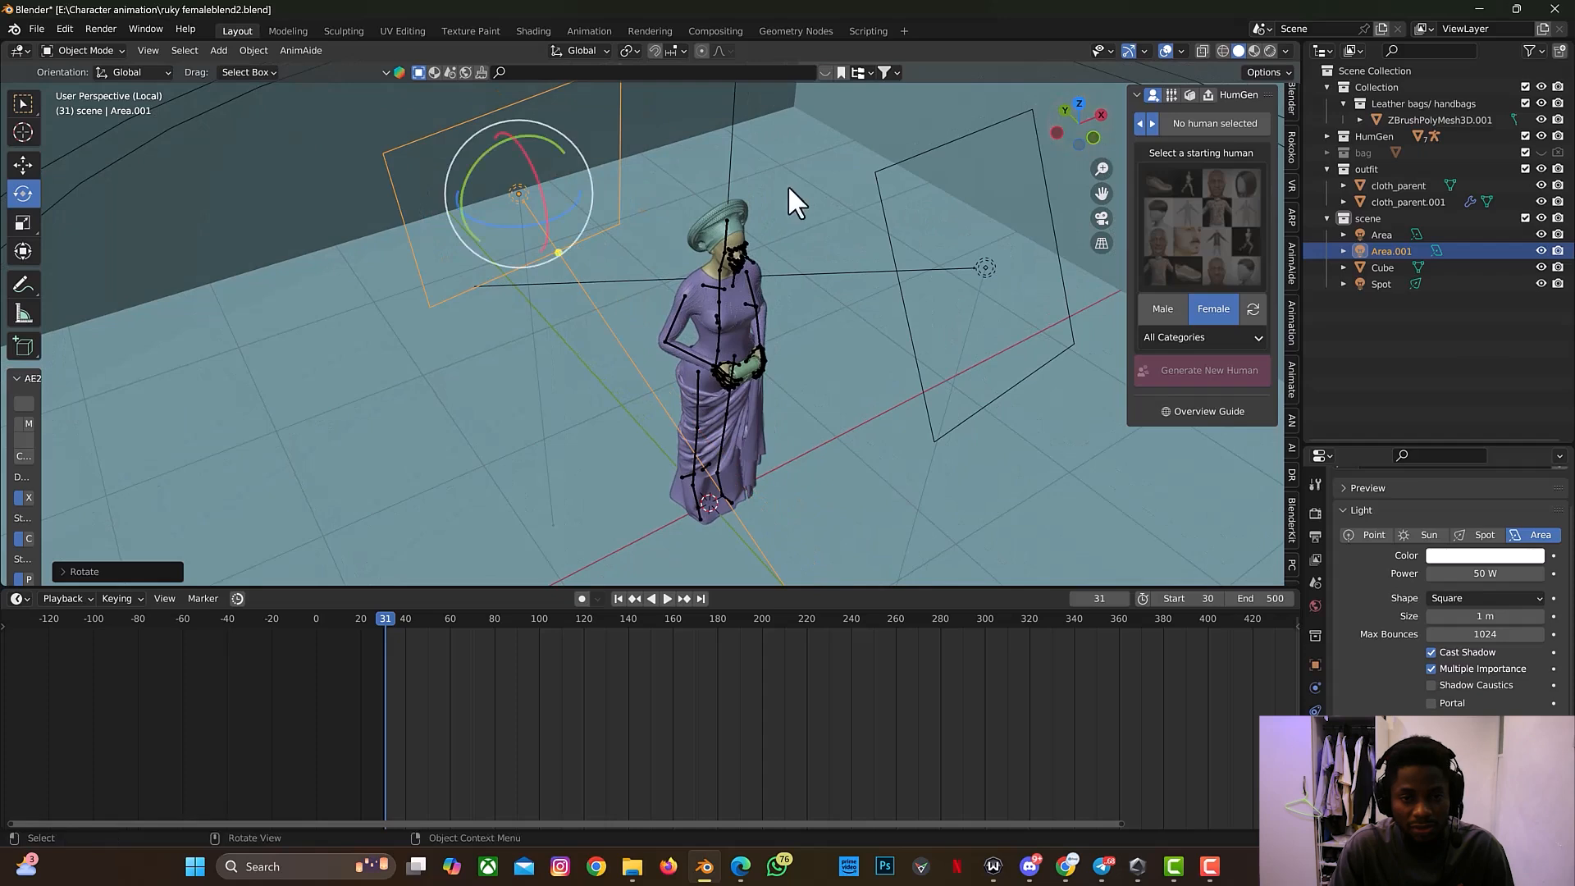
drag(532, 219, 555, 215)
mouse_move(1096, 132)
mouse_down()
mouse_move(1030, 126)
mouse_move(1079, 147)
mouse_up()
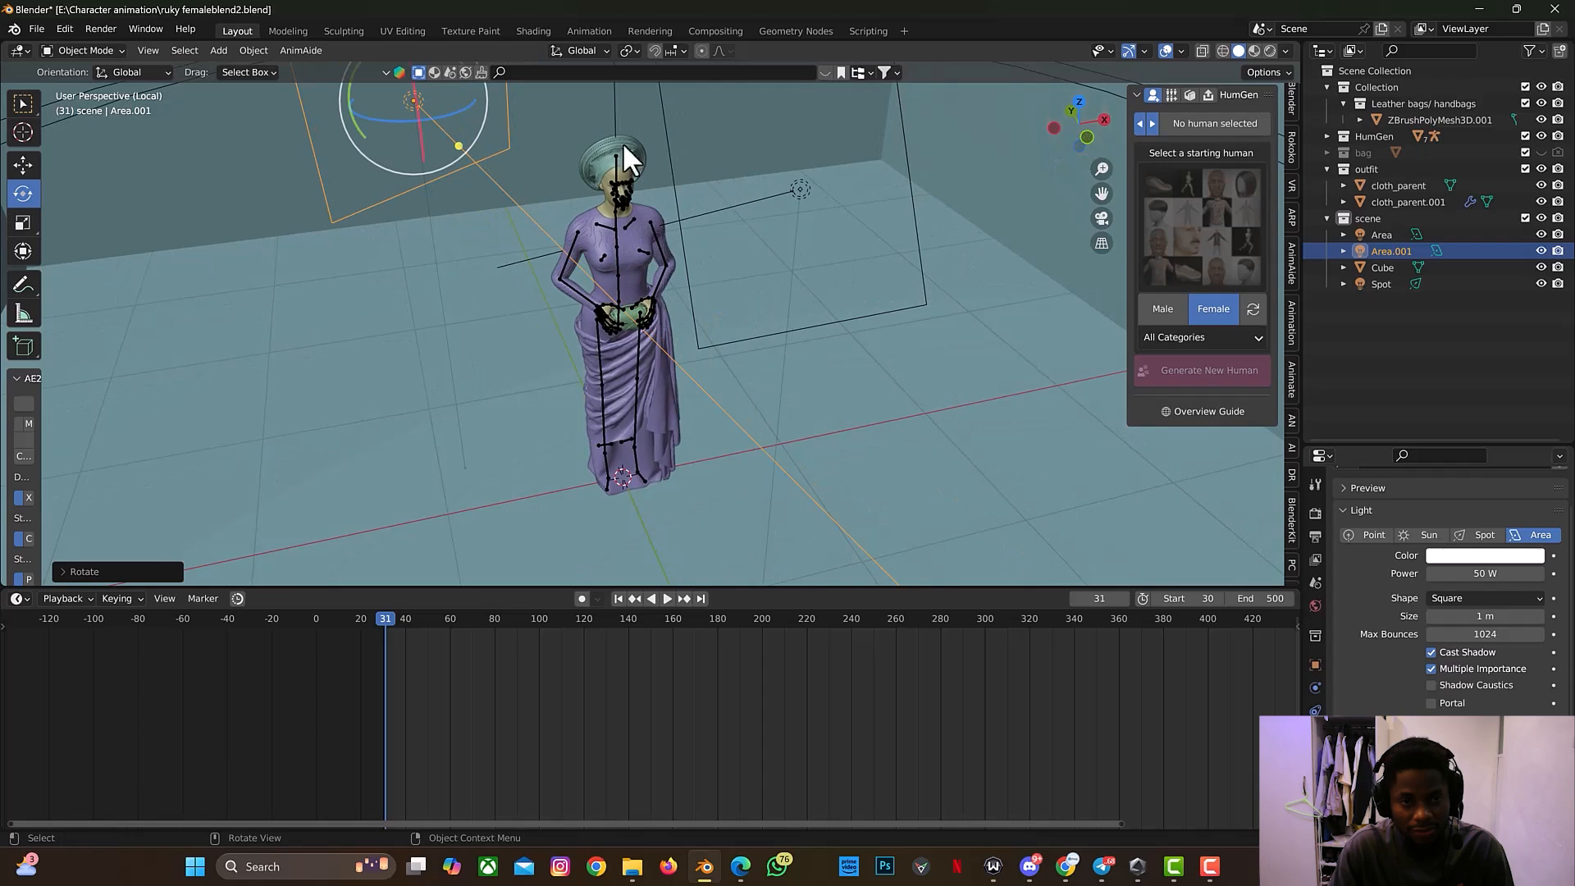
drag(421, 115, 440, 105)
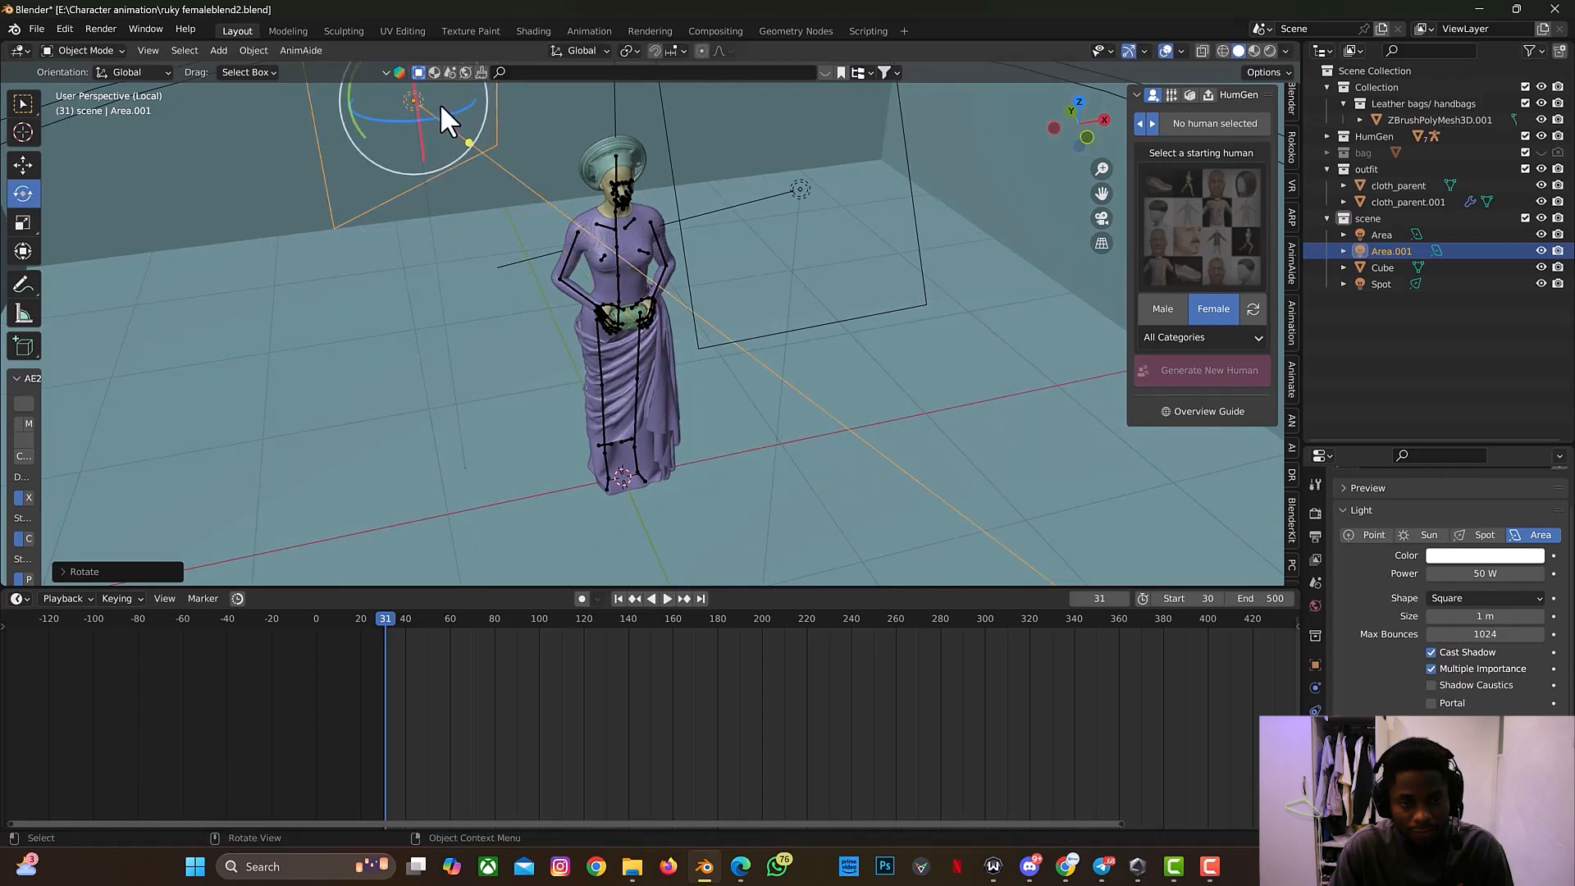
Step: Fine-tune the rear area light's aim with a slight tilt about X and a small turn about Z
key(r)
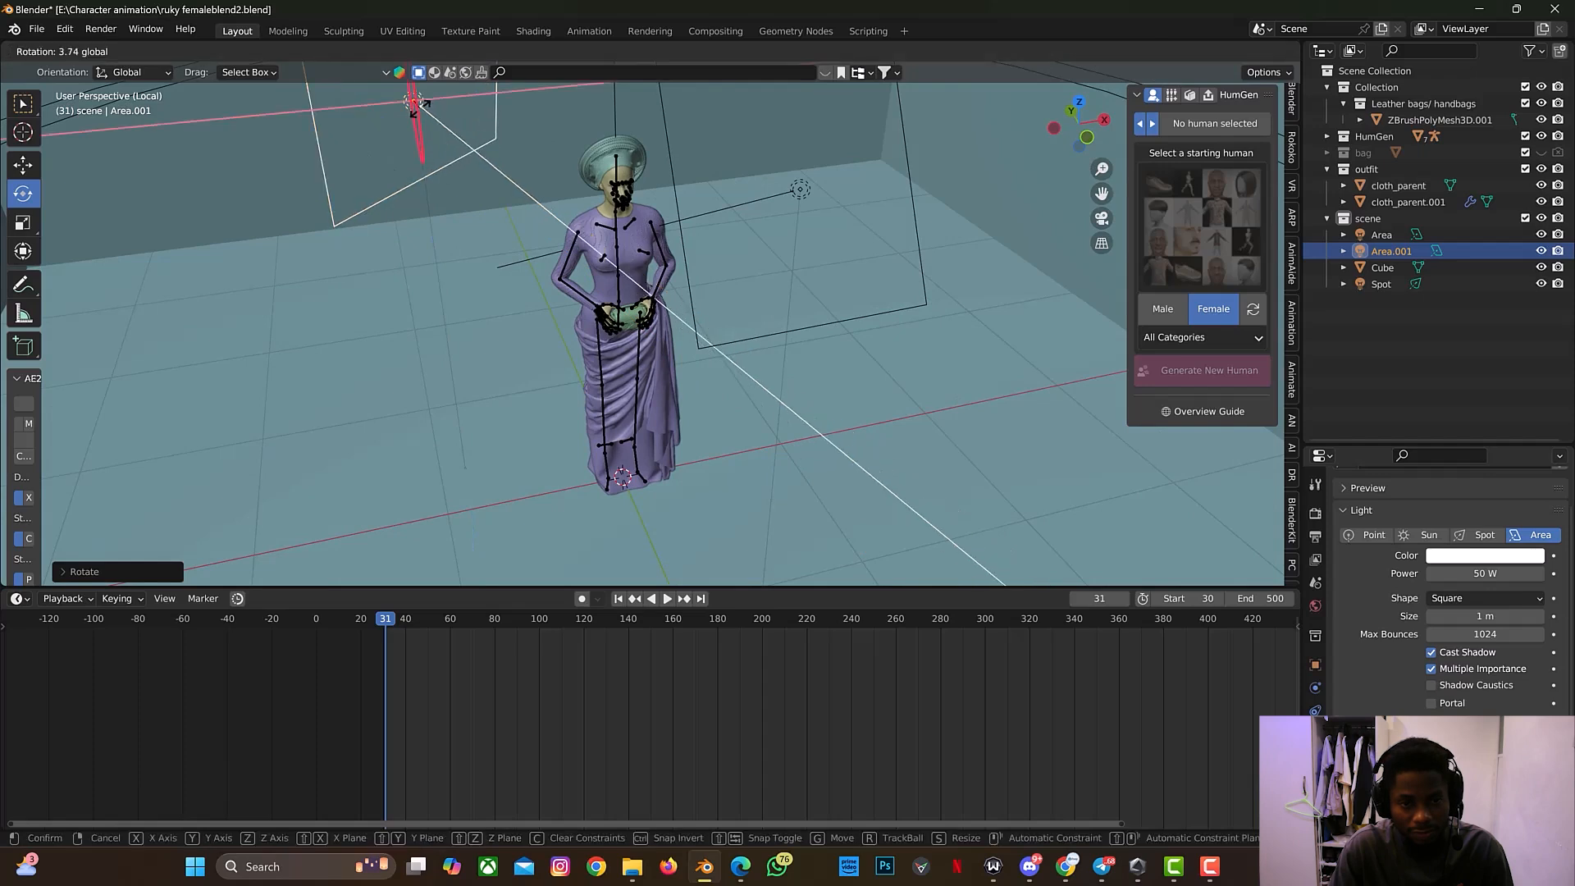
drag(420, 110, 421, 110)
drag(1080, 125, 1083, 164)
drag(358, 175, 381, 195)
Step: Shift the rear area light a little over 0.14 m along the X axis and save the file
key(g)
key(x)
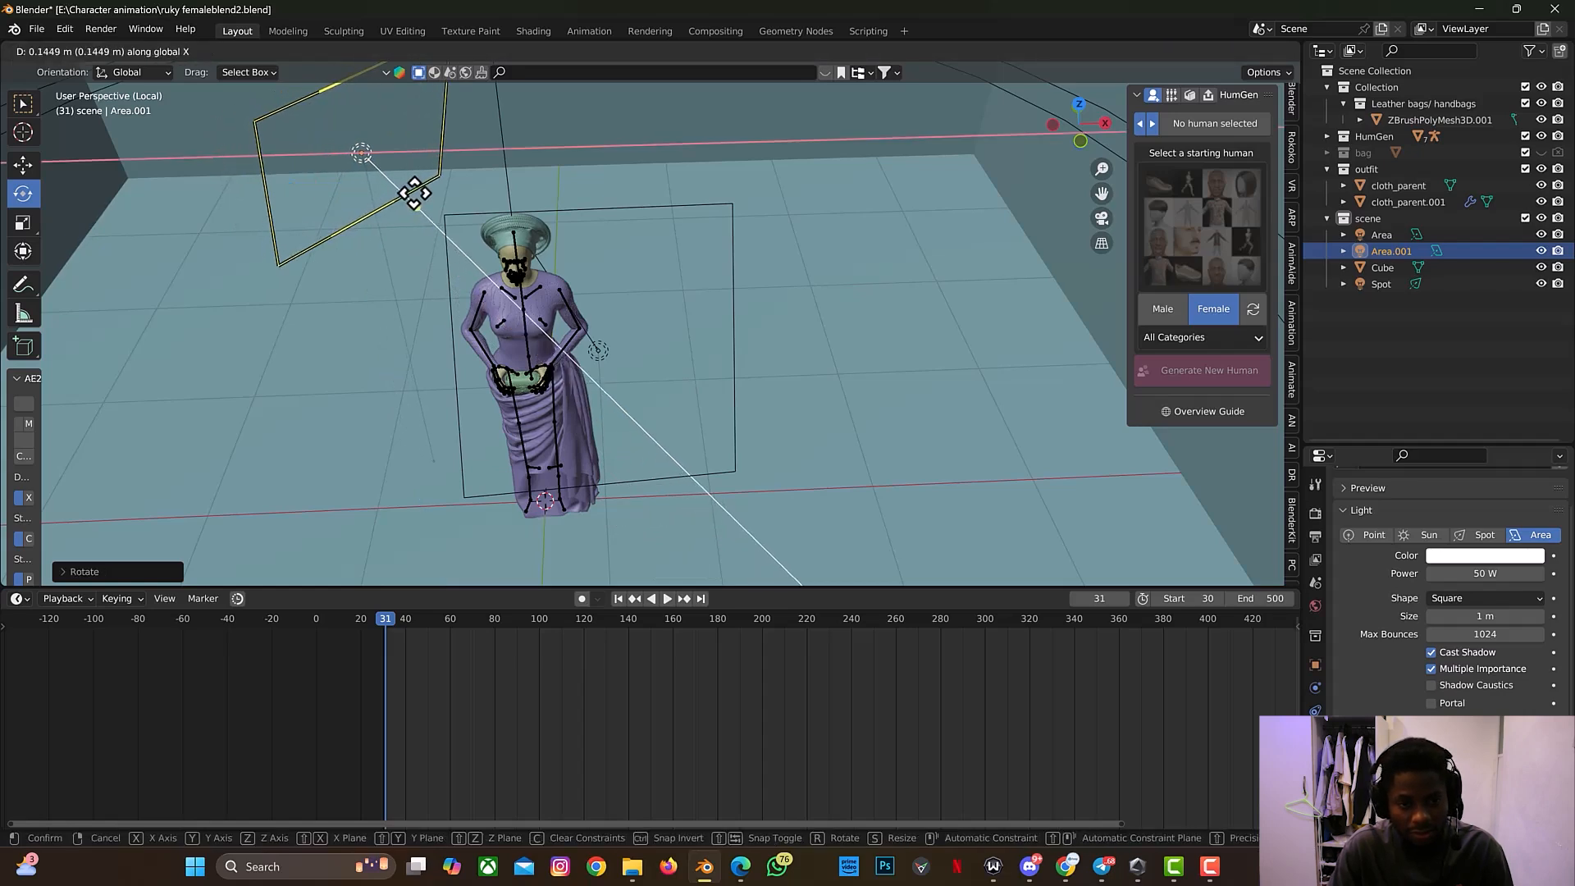
click(420, 198)
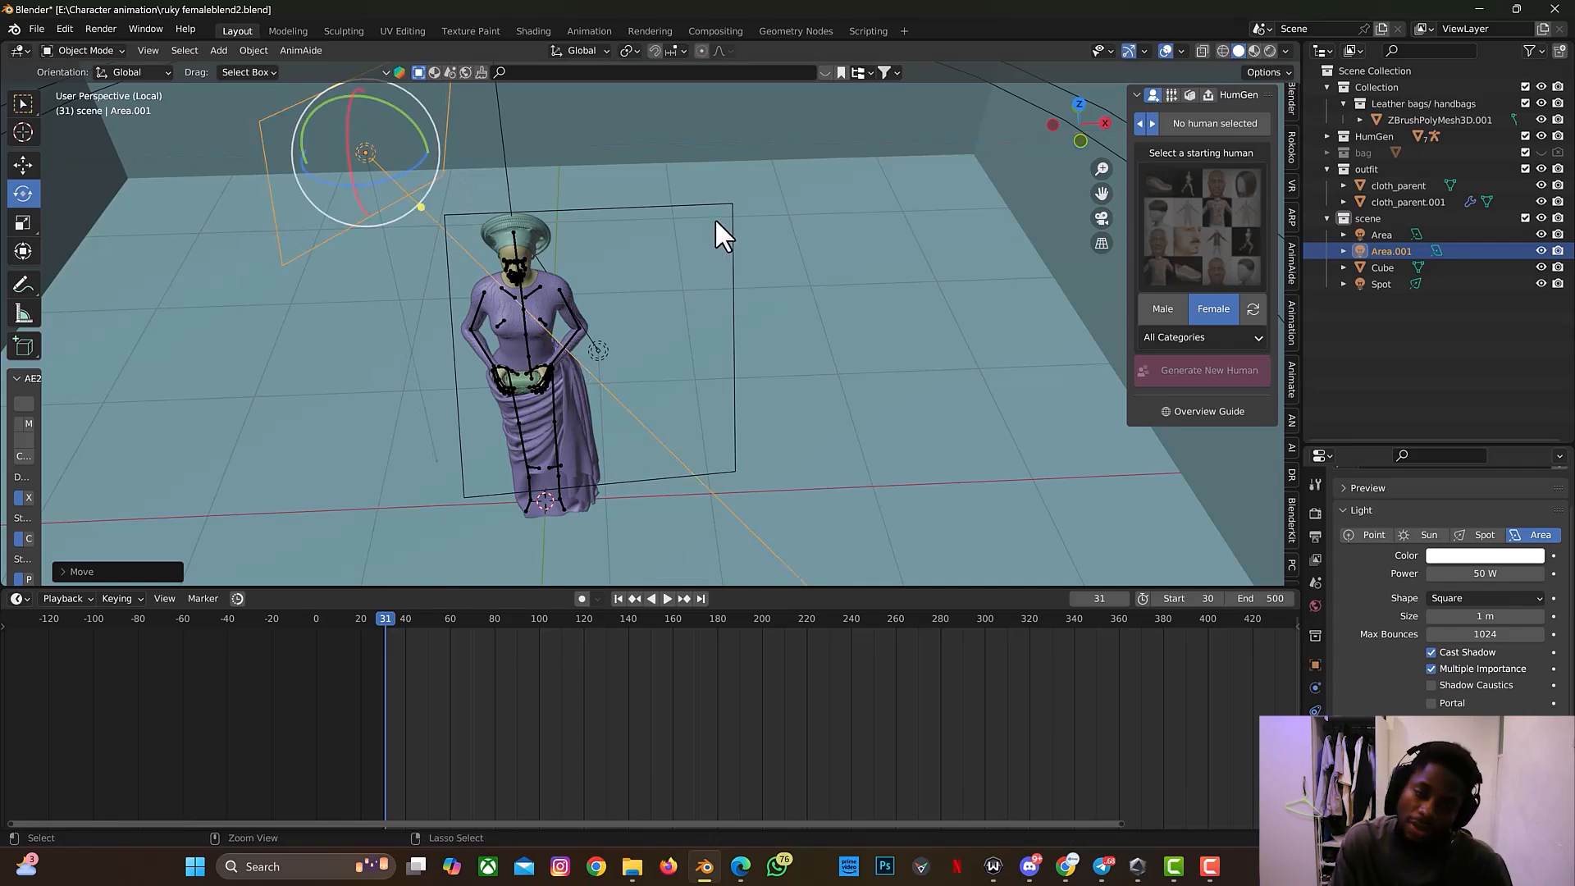
key(ctrl+s)
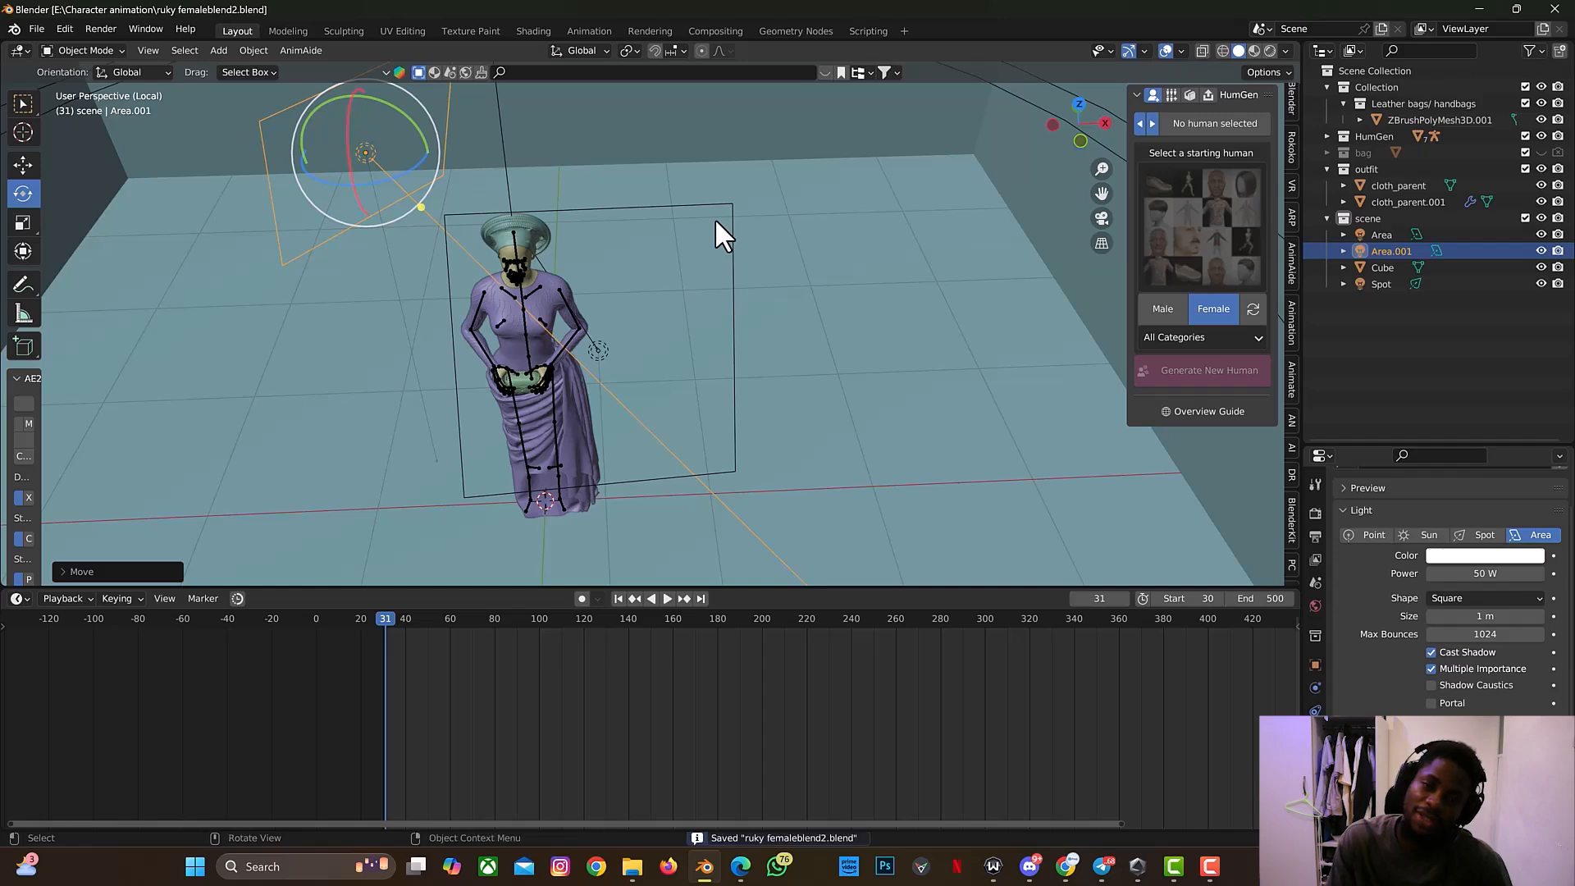
Step: Show the scene in rendered shading, select the garment and frame the character from the front
click(1269, 51)
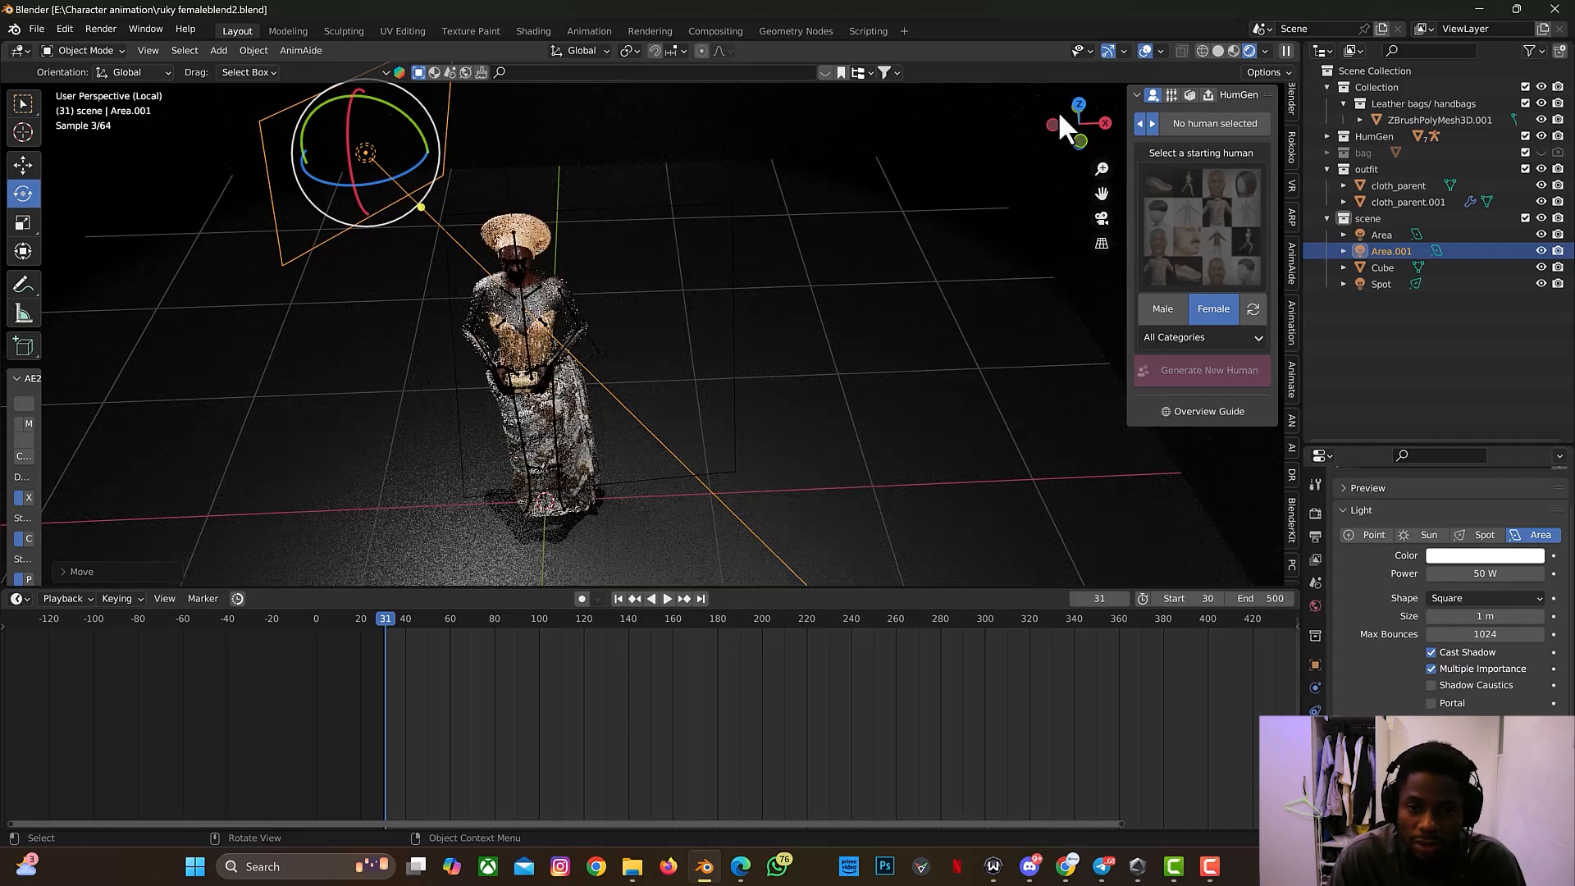
drag(1080, 148, 1086, 221)
click(532, 290)
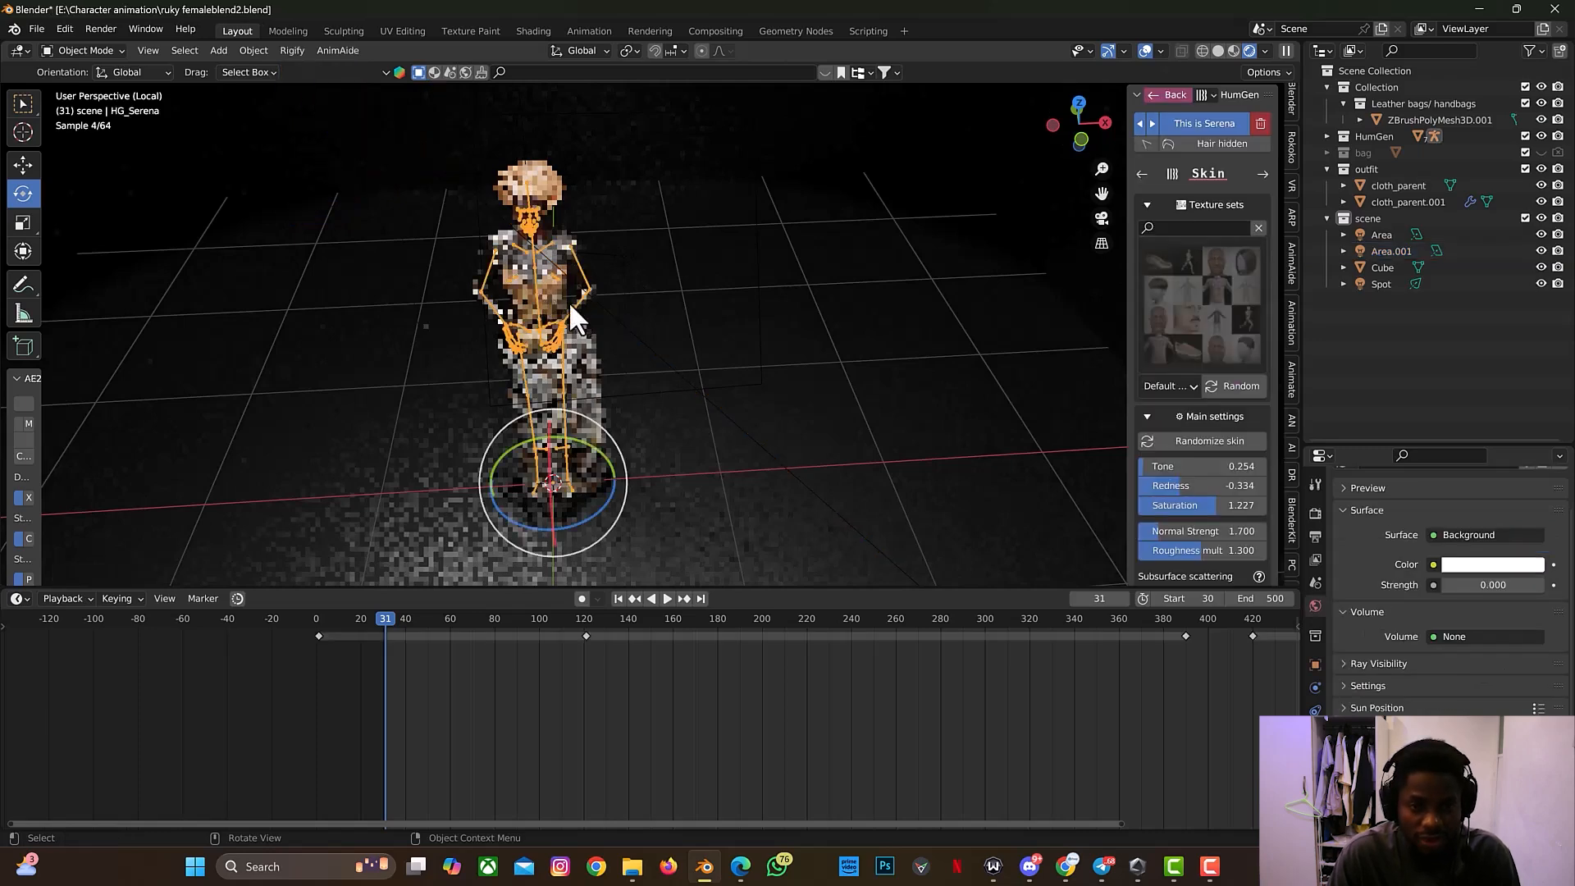
click(553, 297)
key(KP_Decimal)
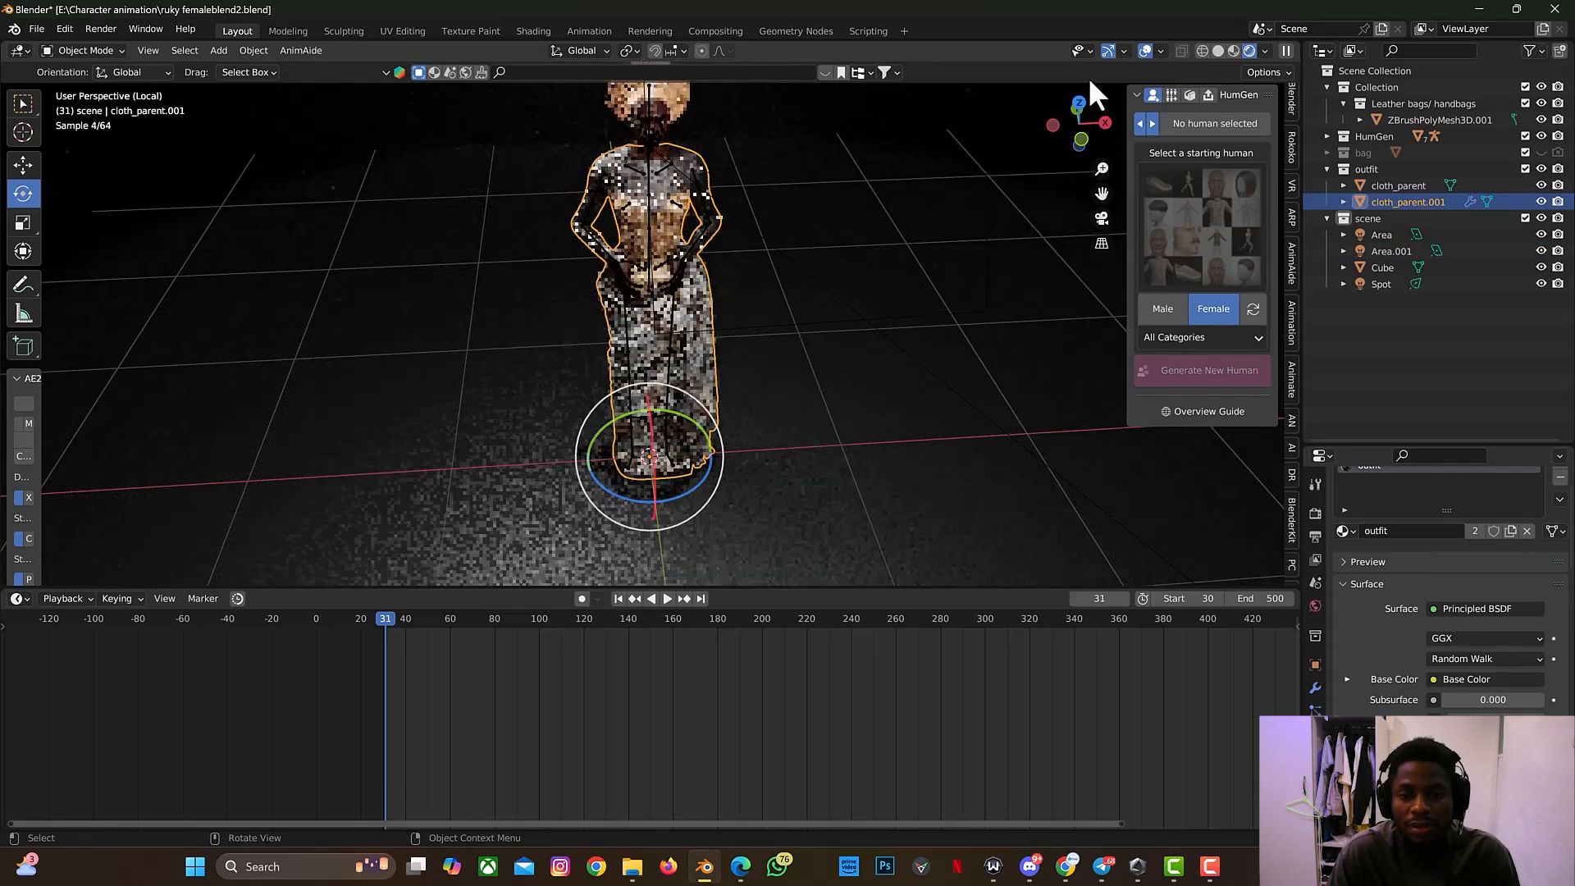
drag(1101, 194, 1097, 245)
drag(1088, 163, 1083, 177)
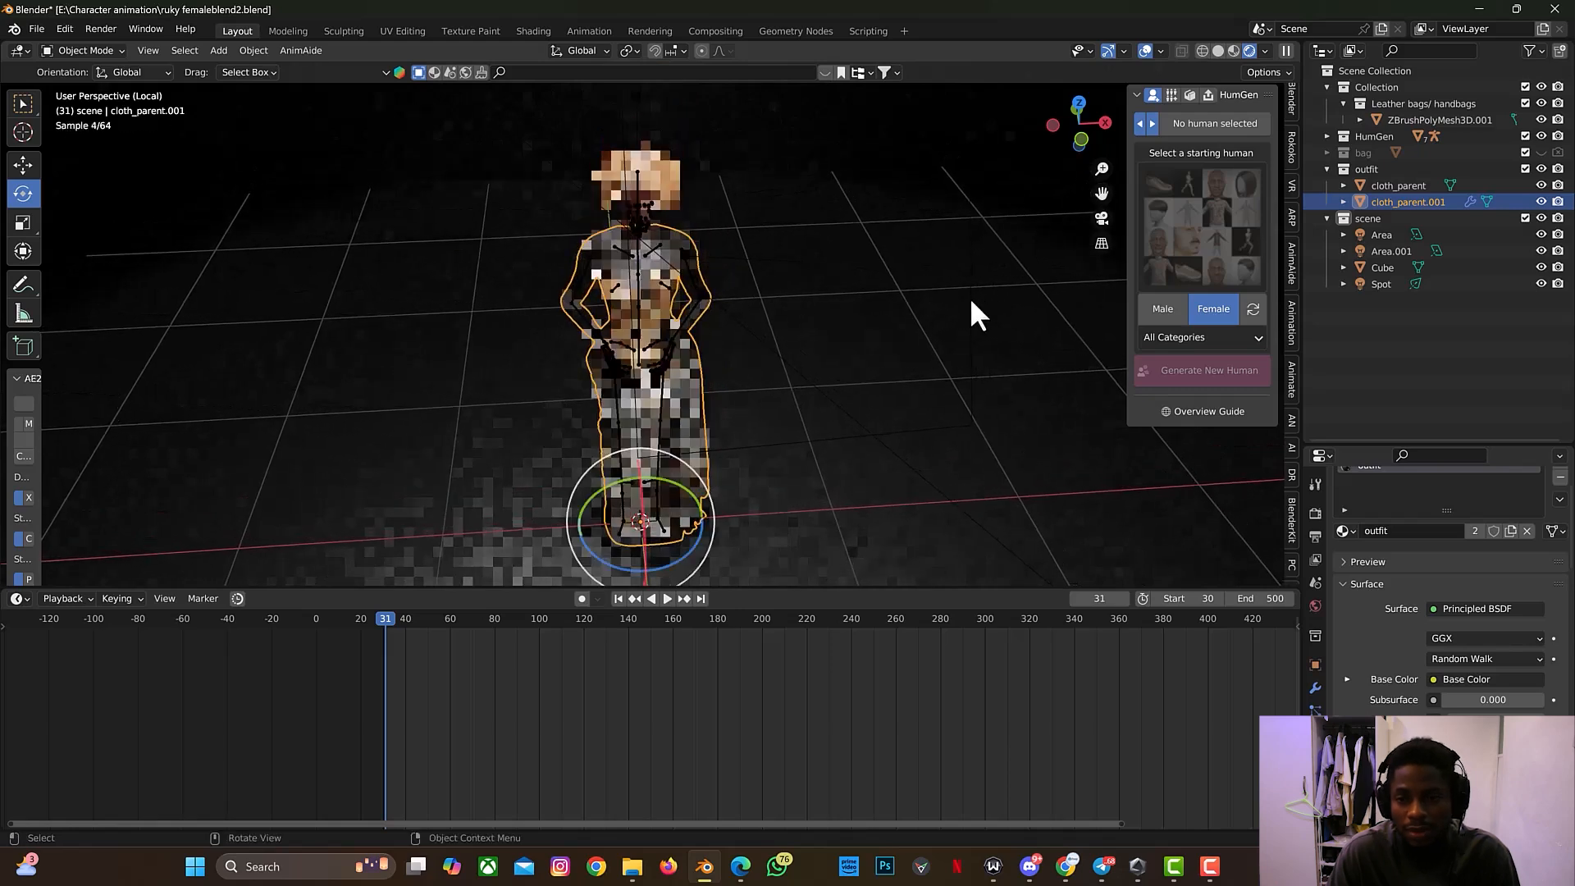
Step: Turn the area light beside the character slightly about Z and set its power to 20 W
click(1389, 235)
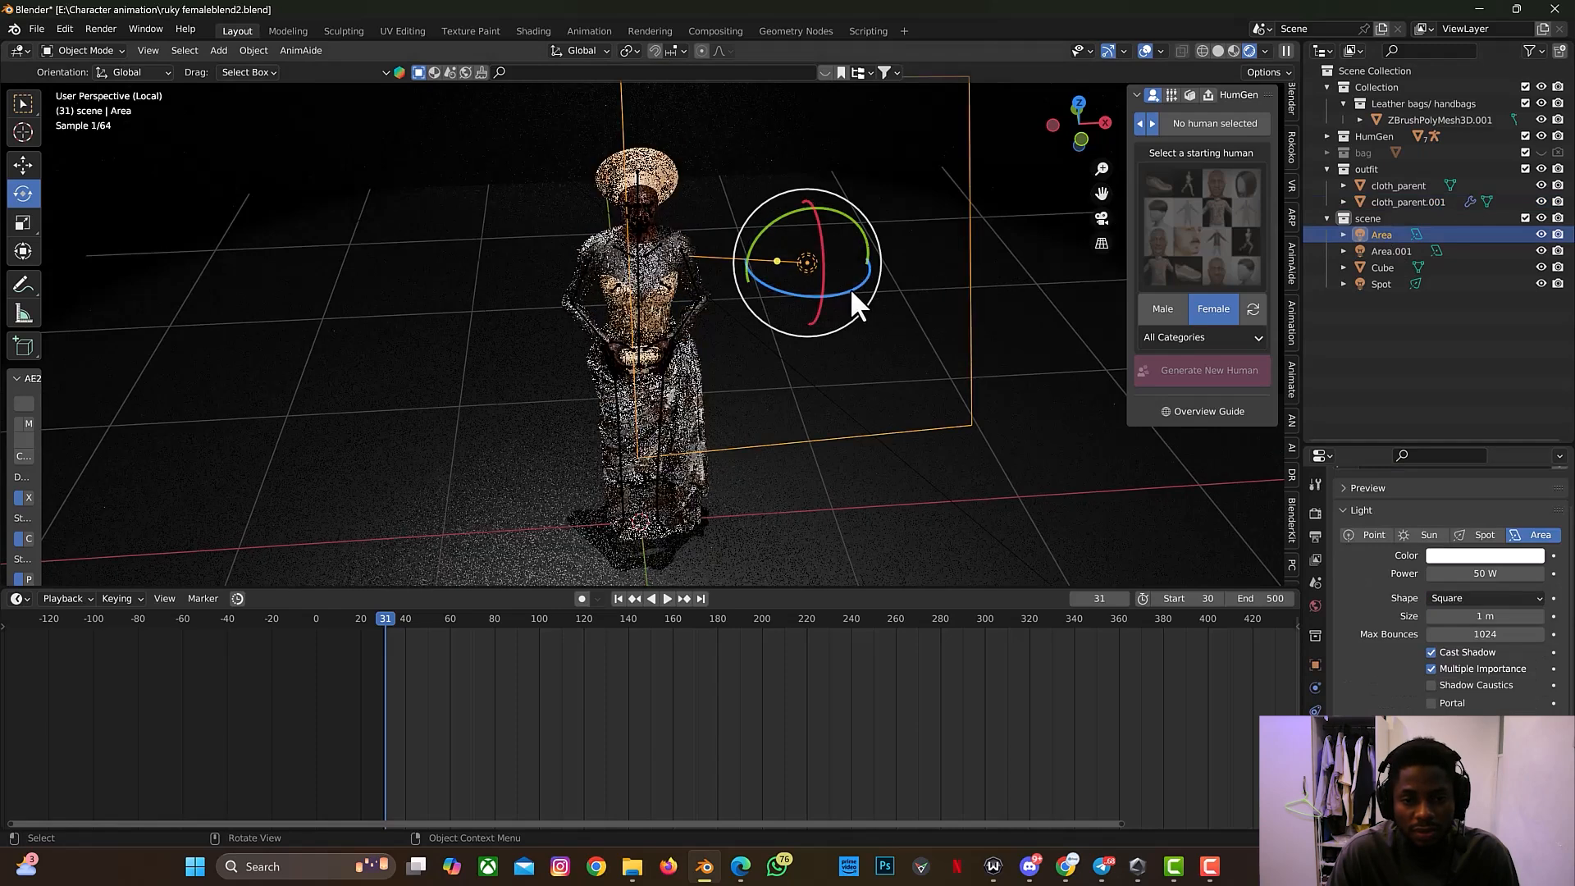
drag(848, 287, 814, 297)
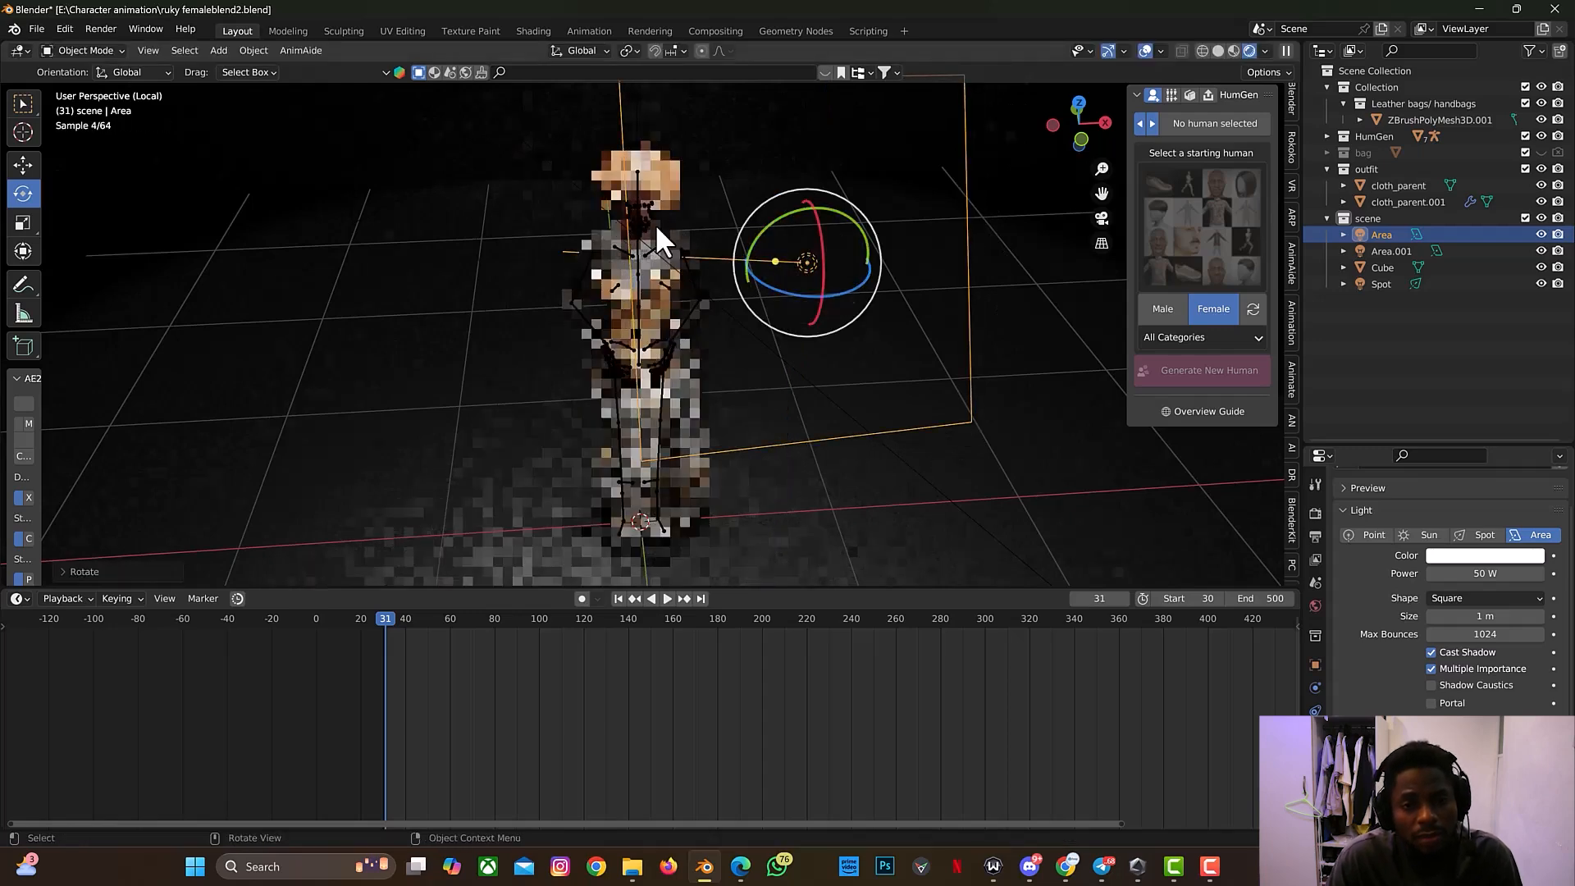
scroll(661, 220, up, 3)
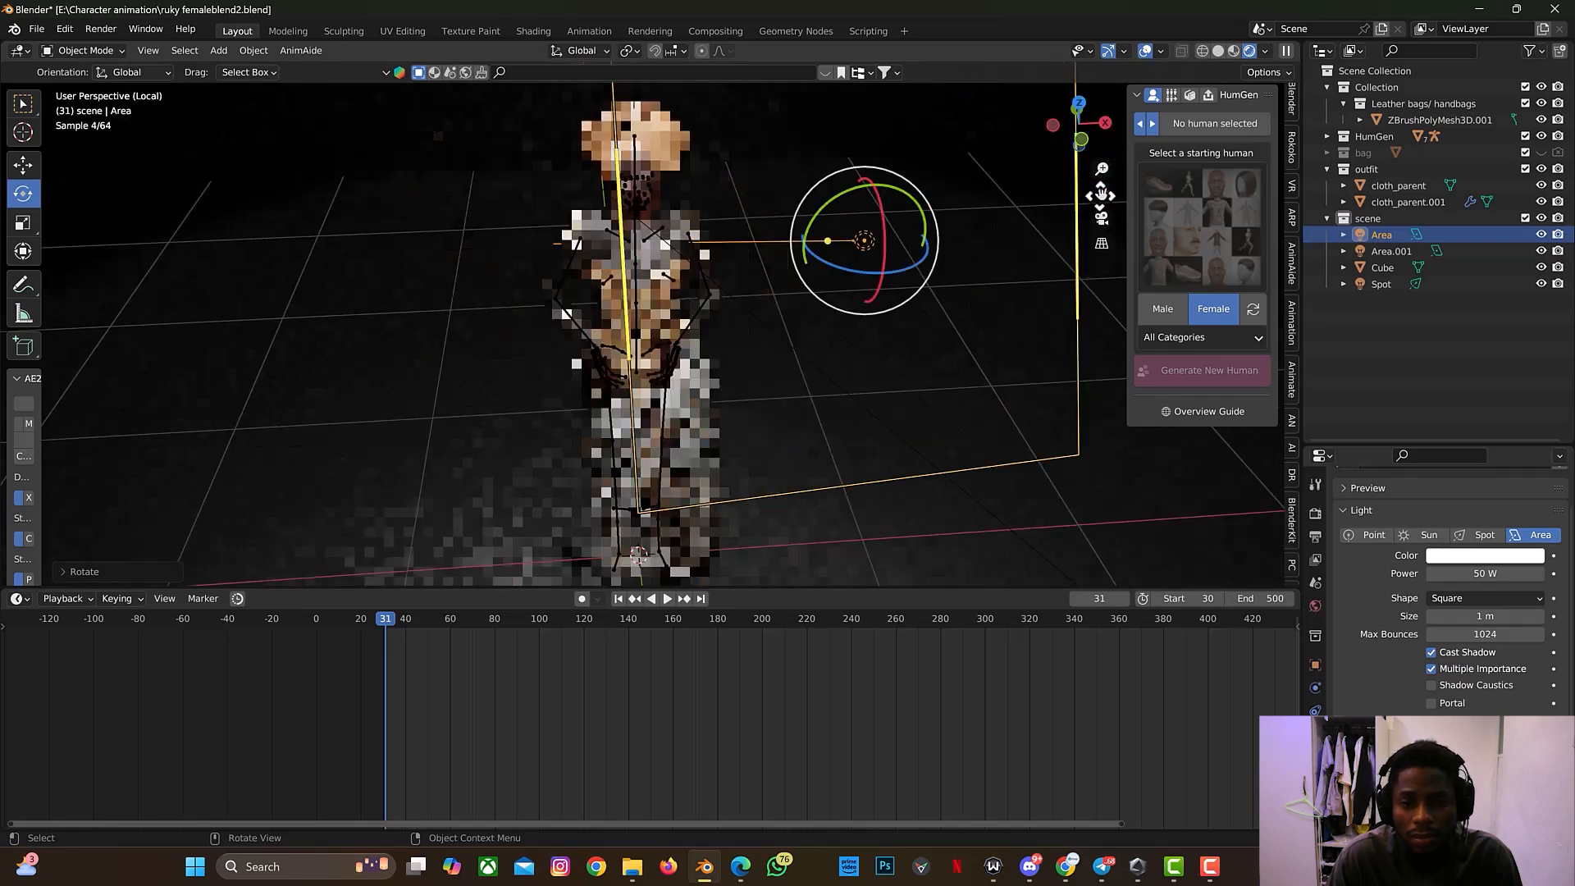
shift+middle_drag(937, 228, 938, 265)
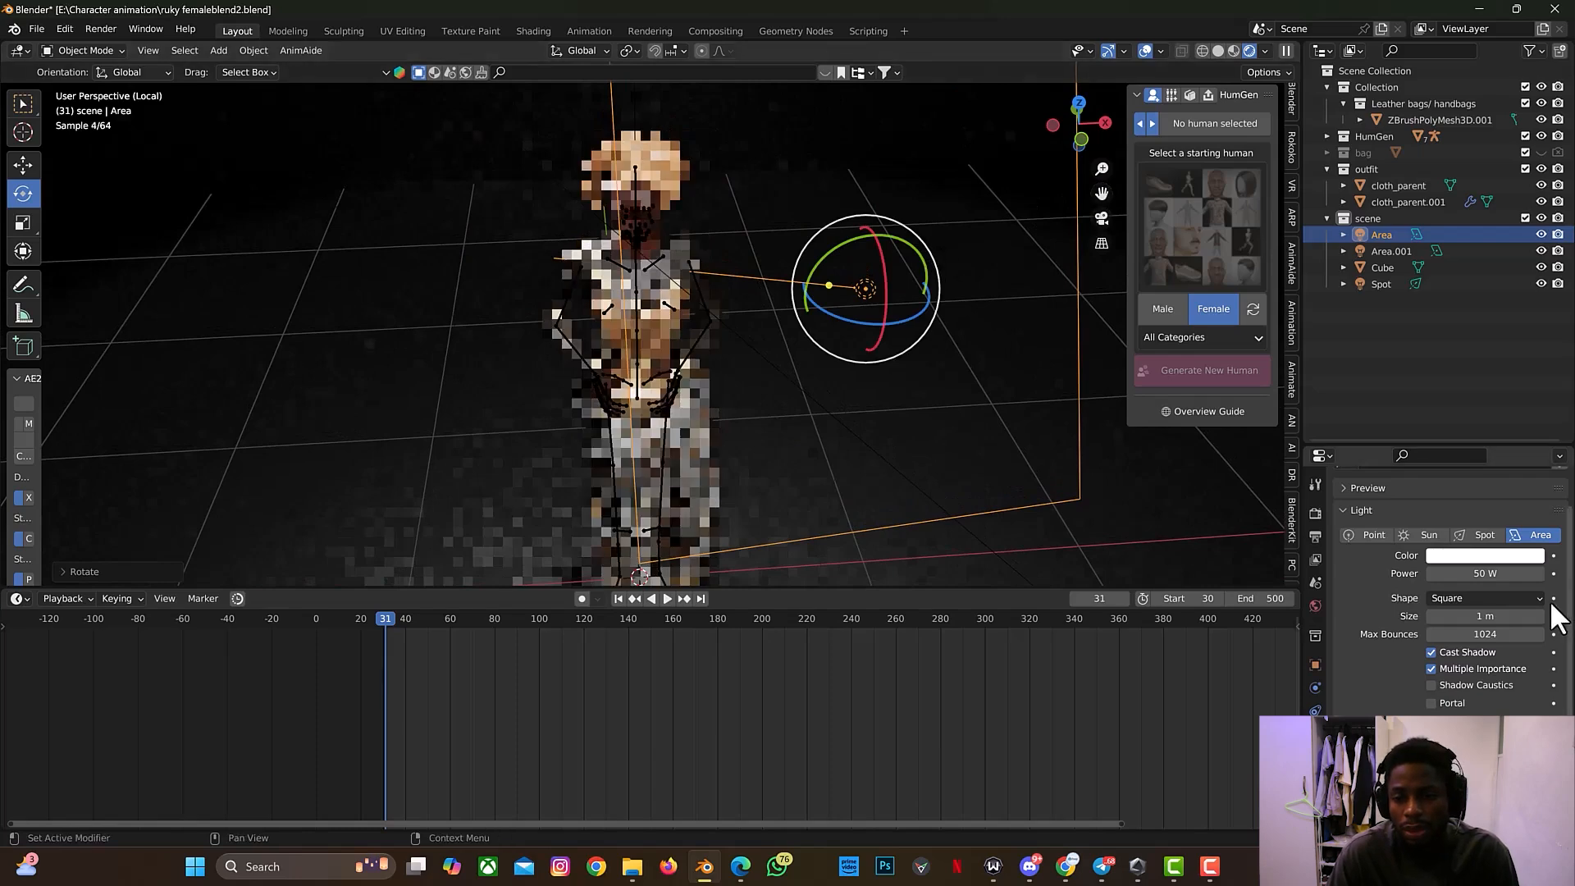
click(1494, 573)
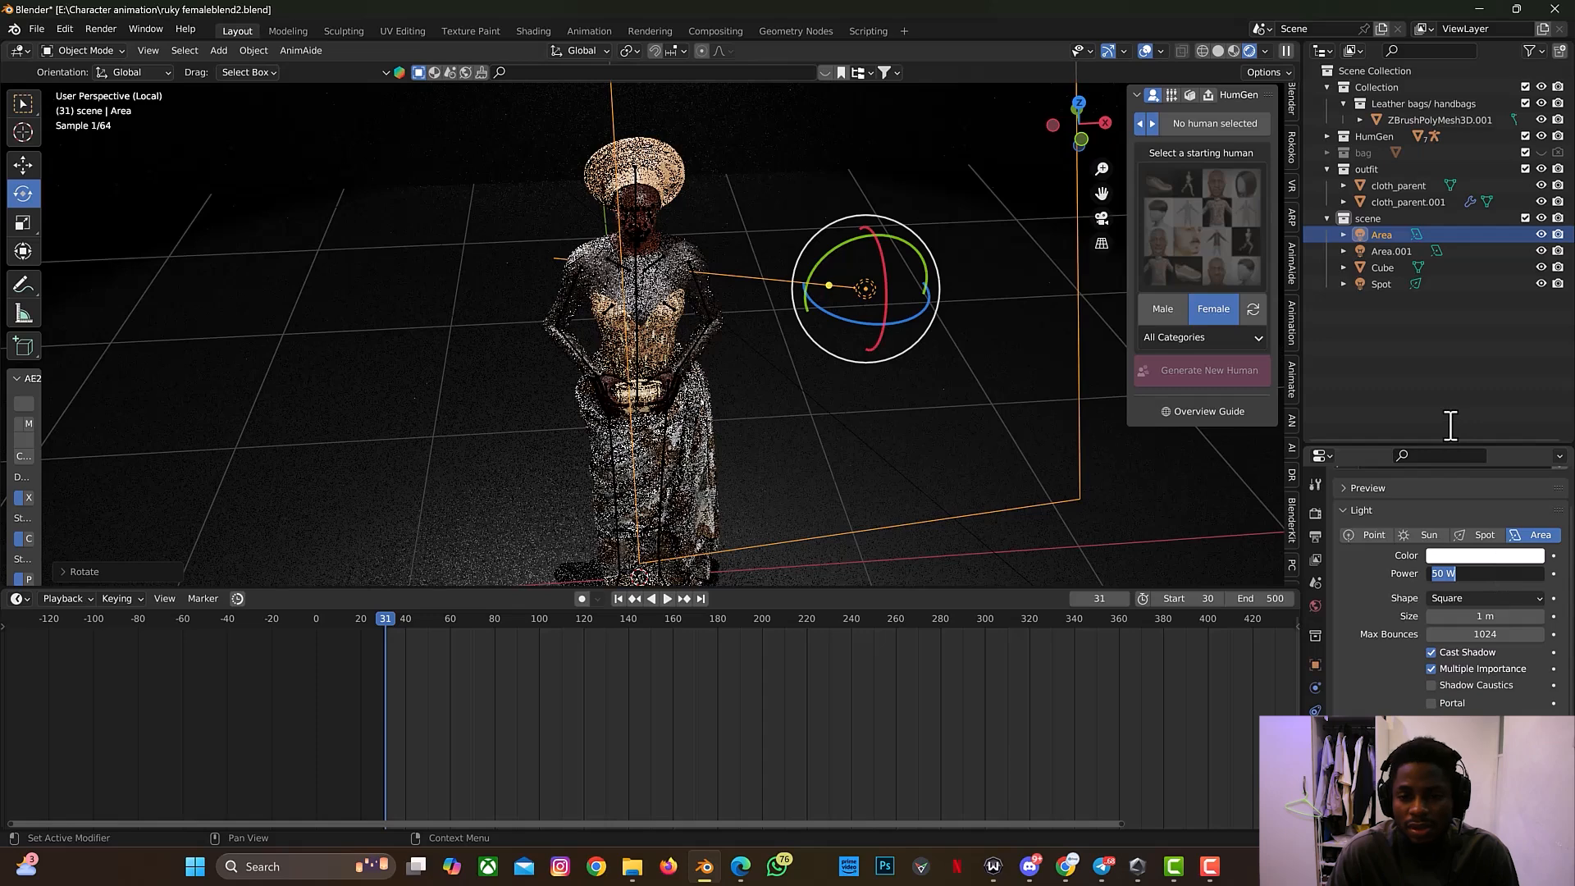
text(2)
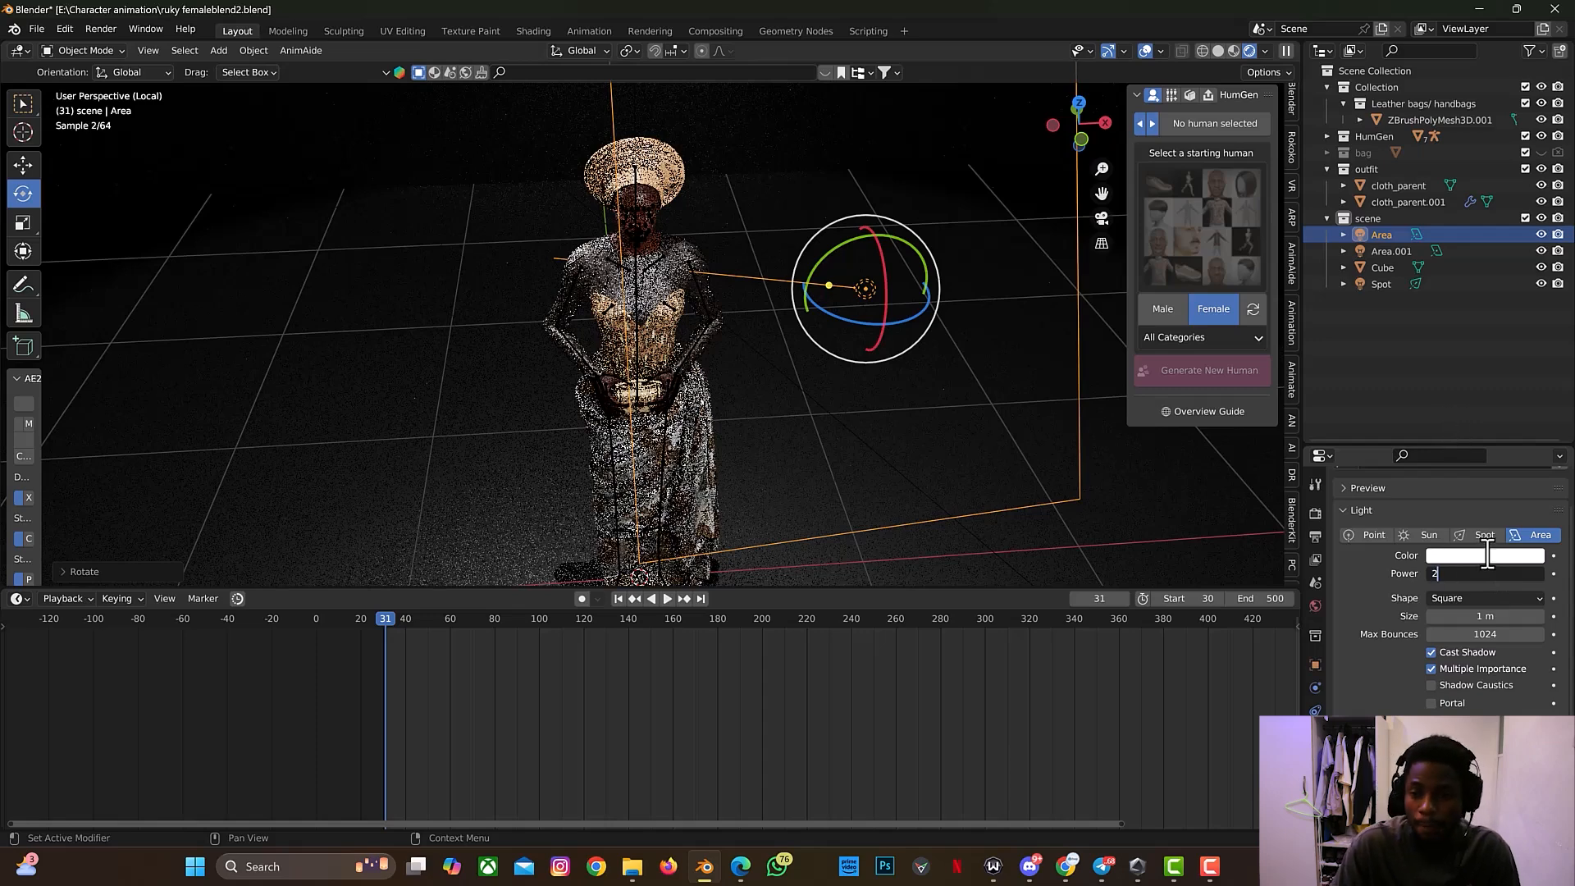
key(Return)
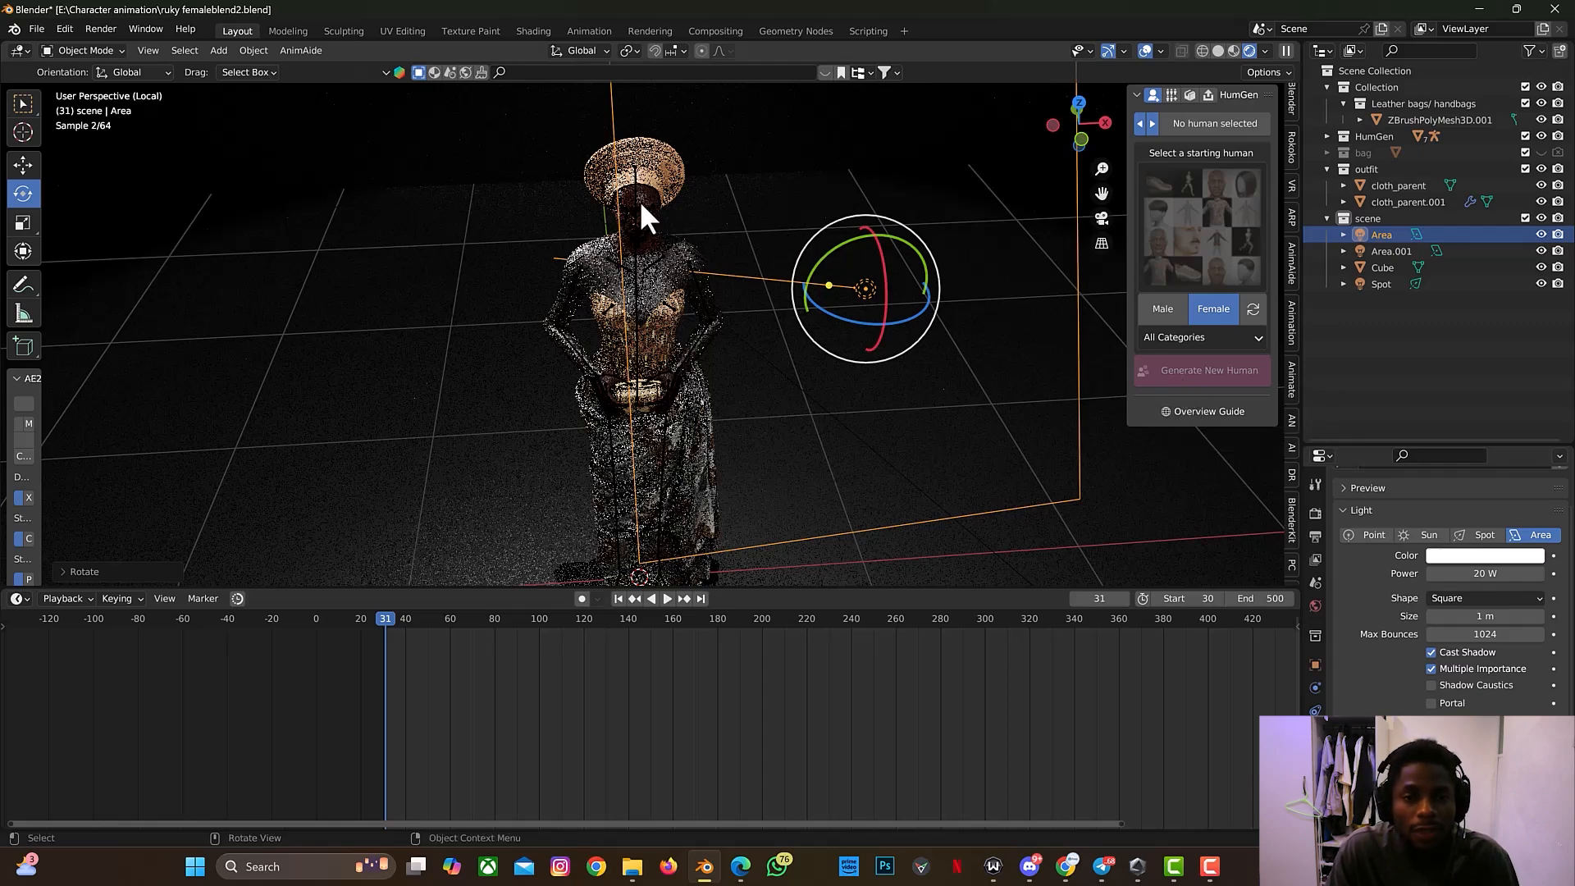
Step: Check the lighting on the character's face and chest up close and disable Multiple Importance for the area light
scroll(643, 210, up, 6)
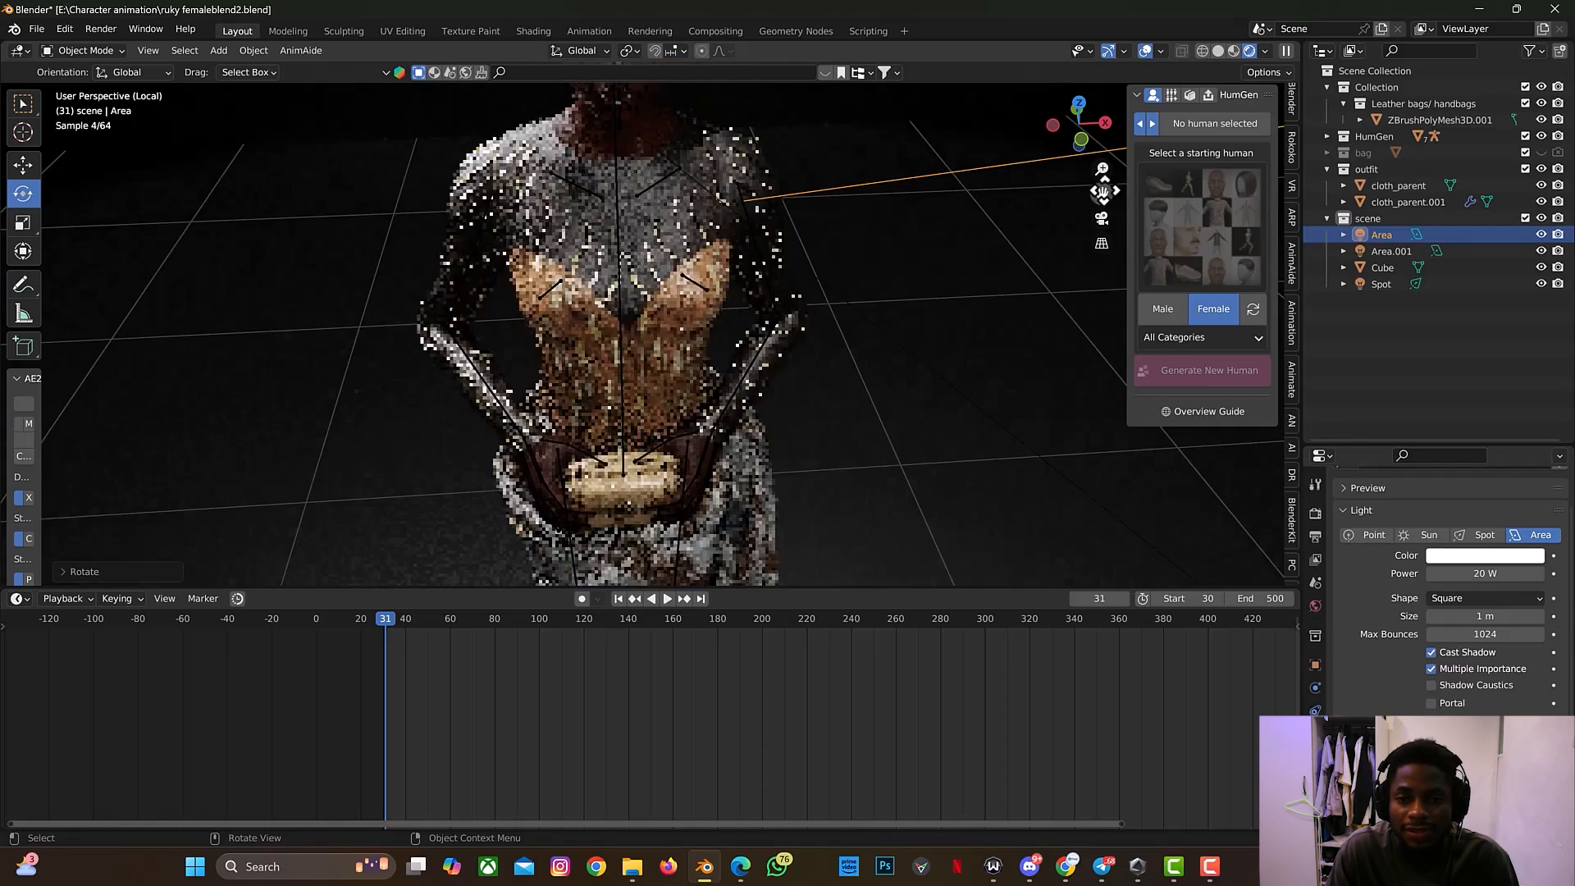
drag(1107, 189, 1101, 192)
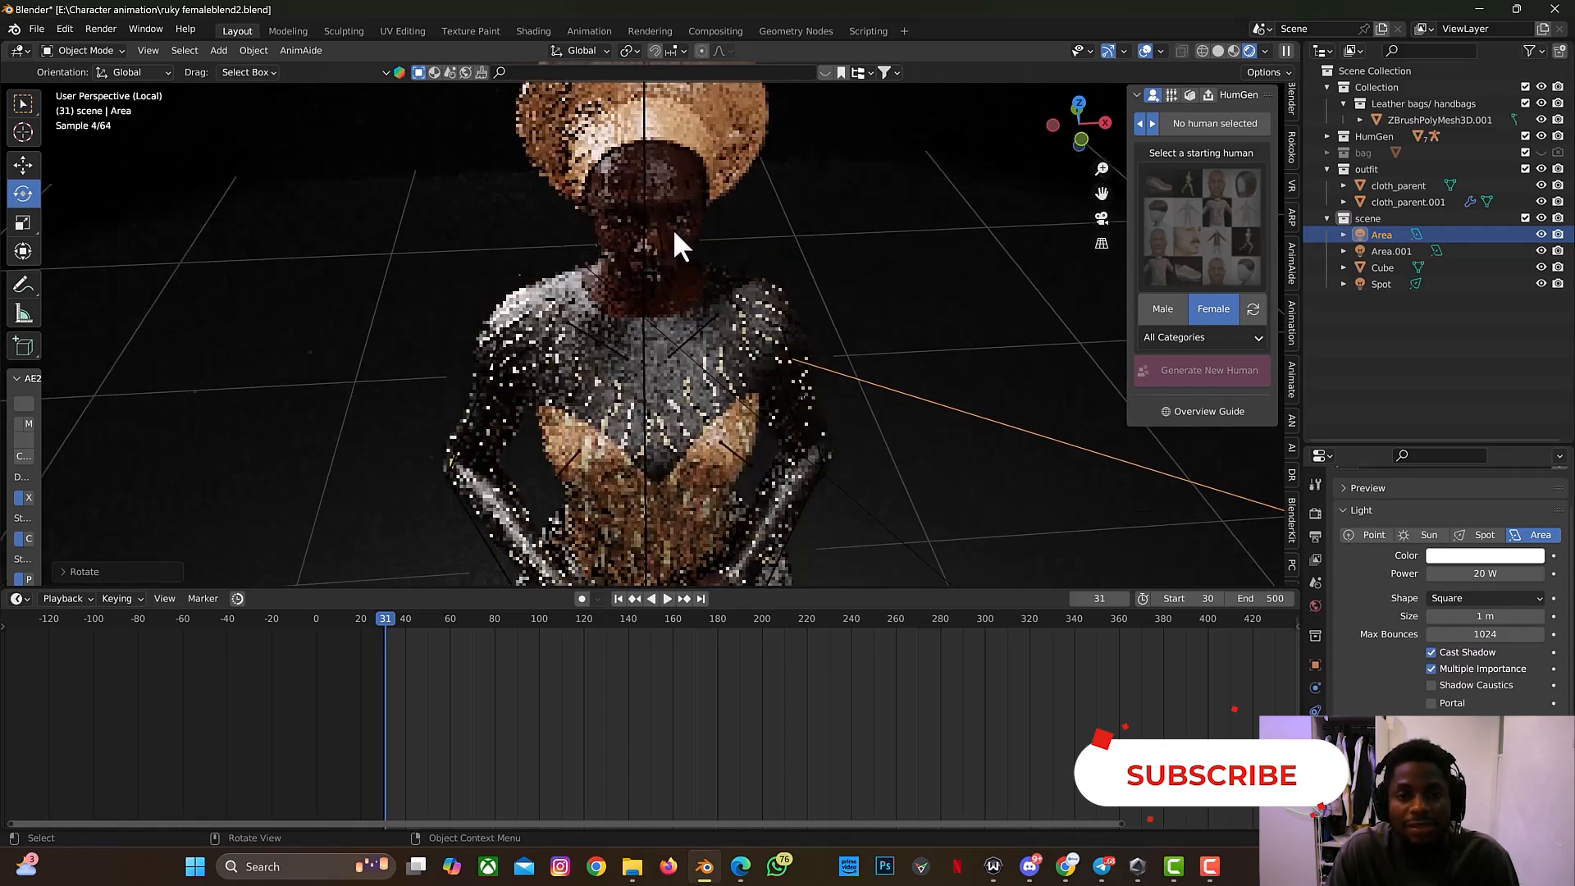
scroll(689, 206, up, 2)
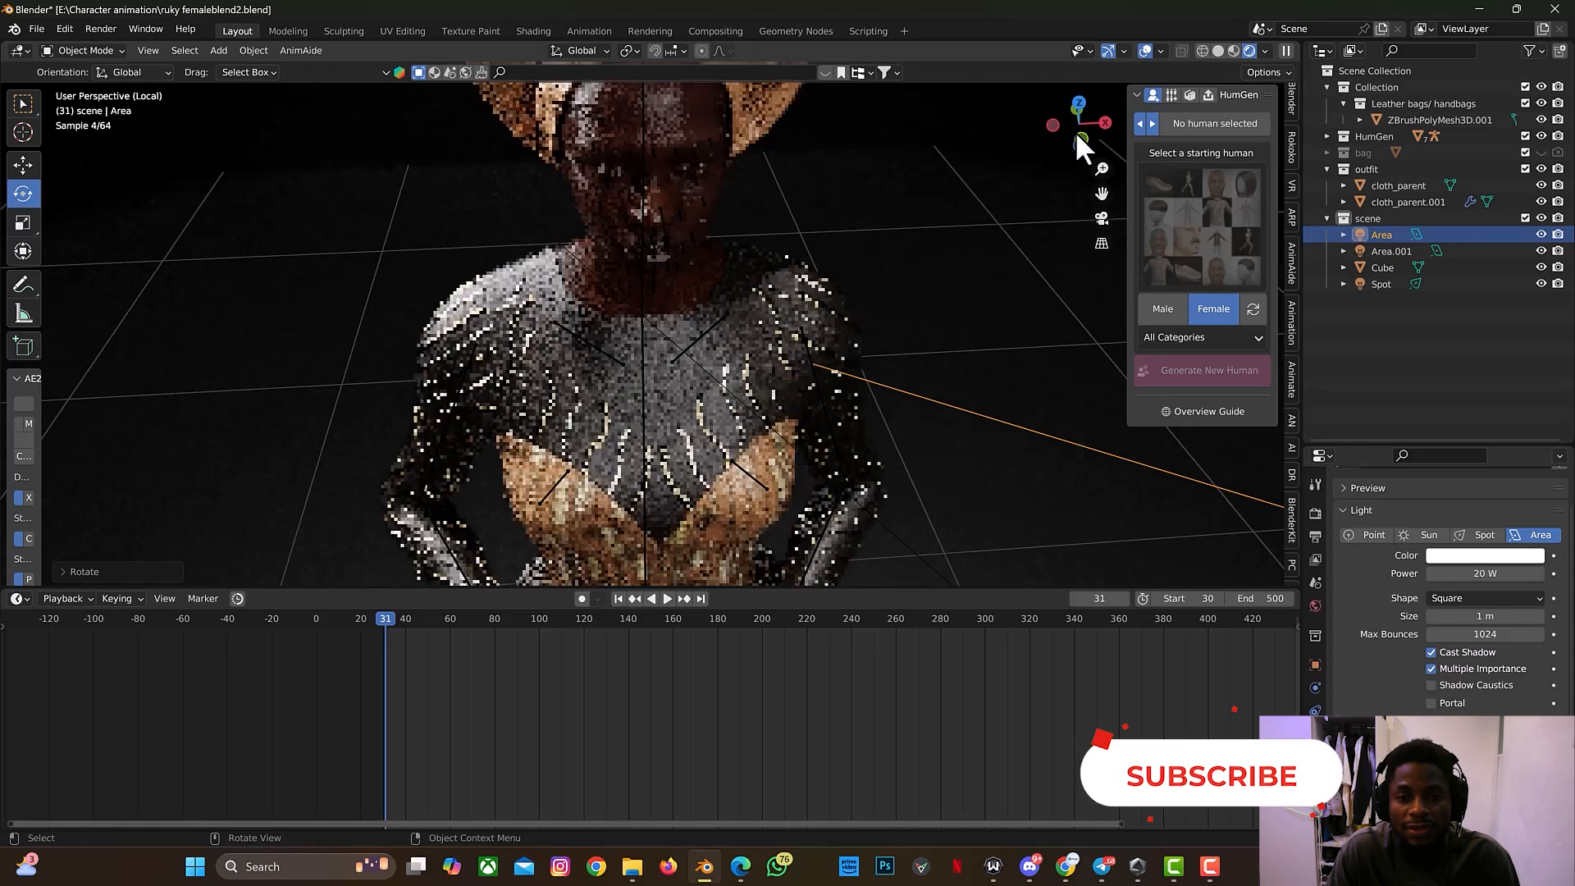
drag(1076, 135, 1076, 135)
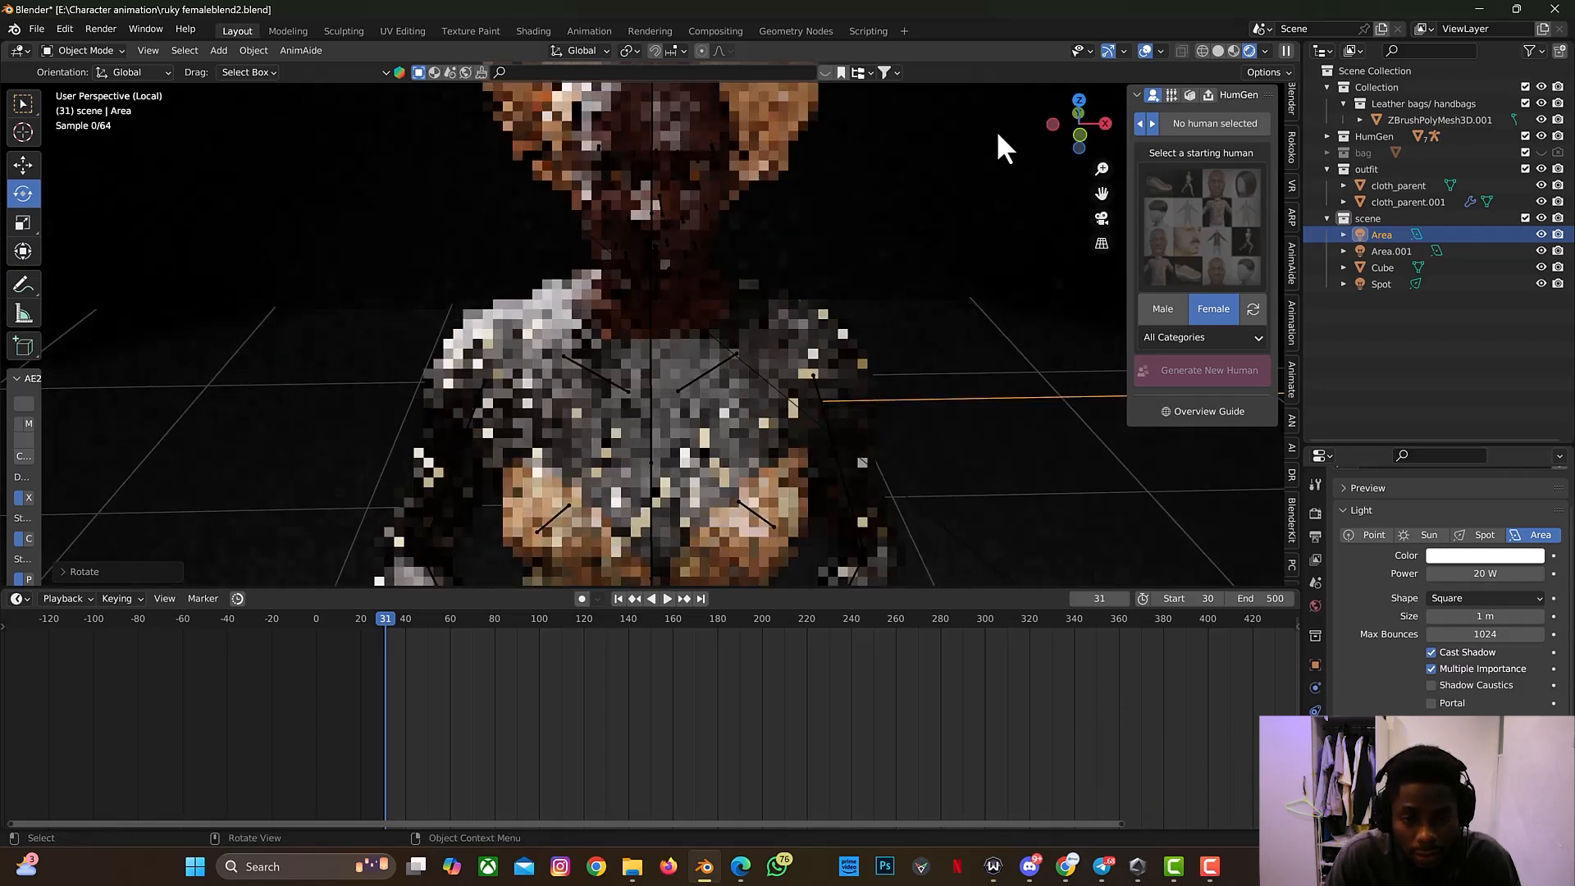
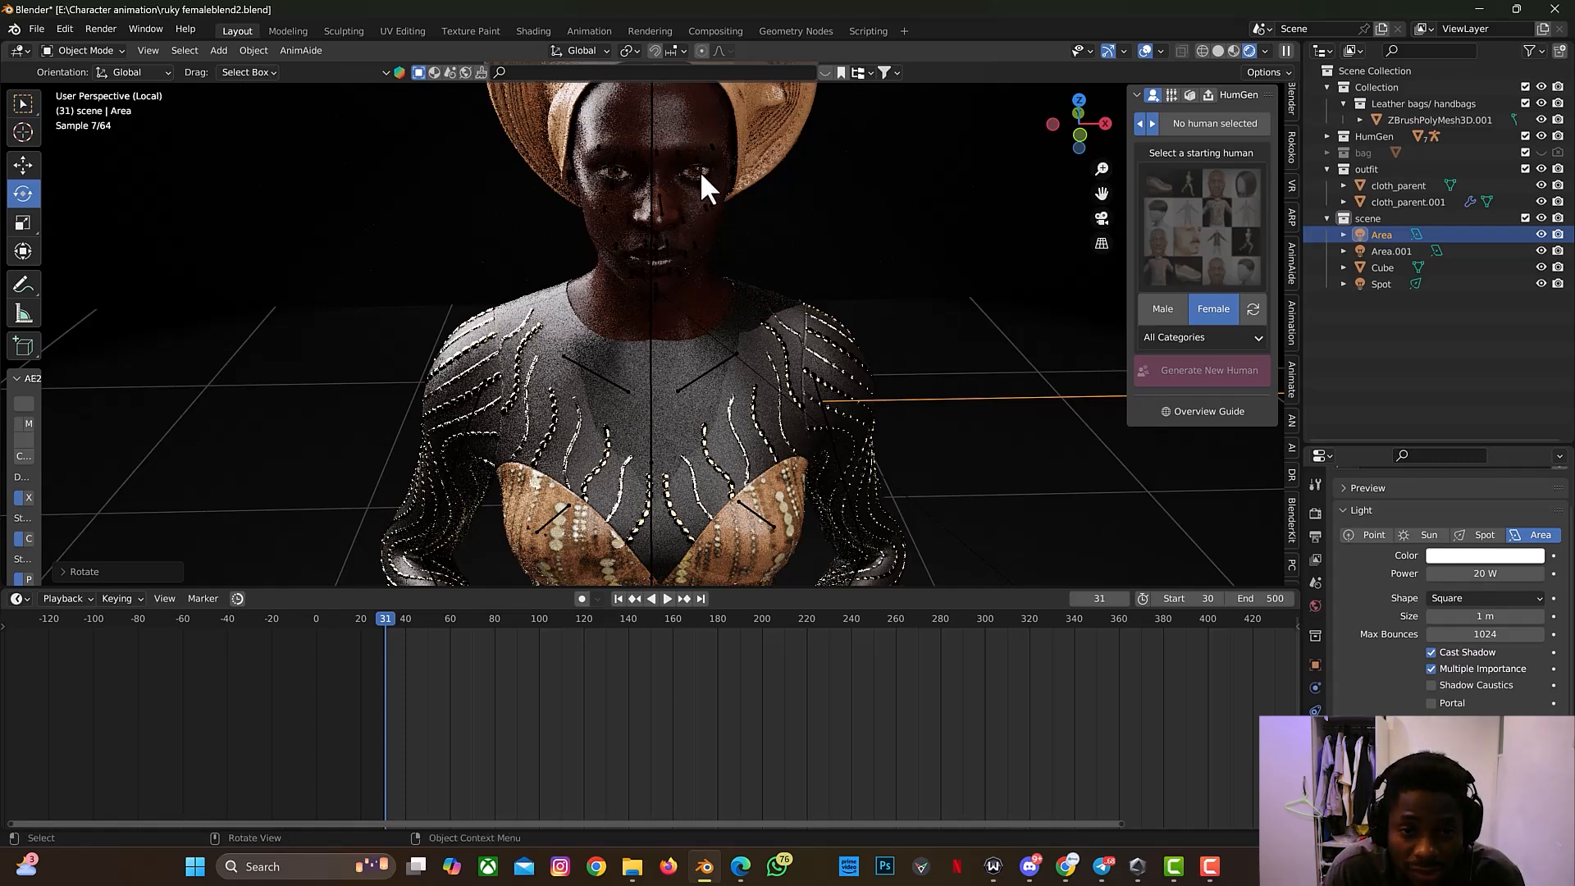
click(1430, 668)
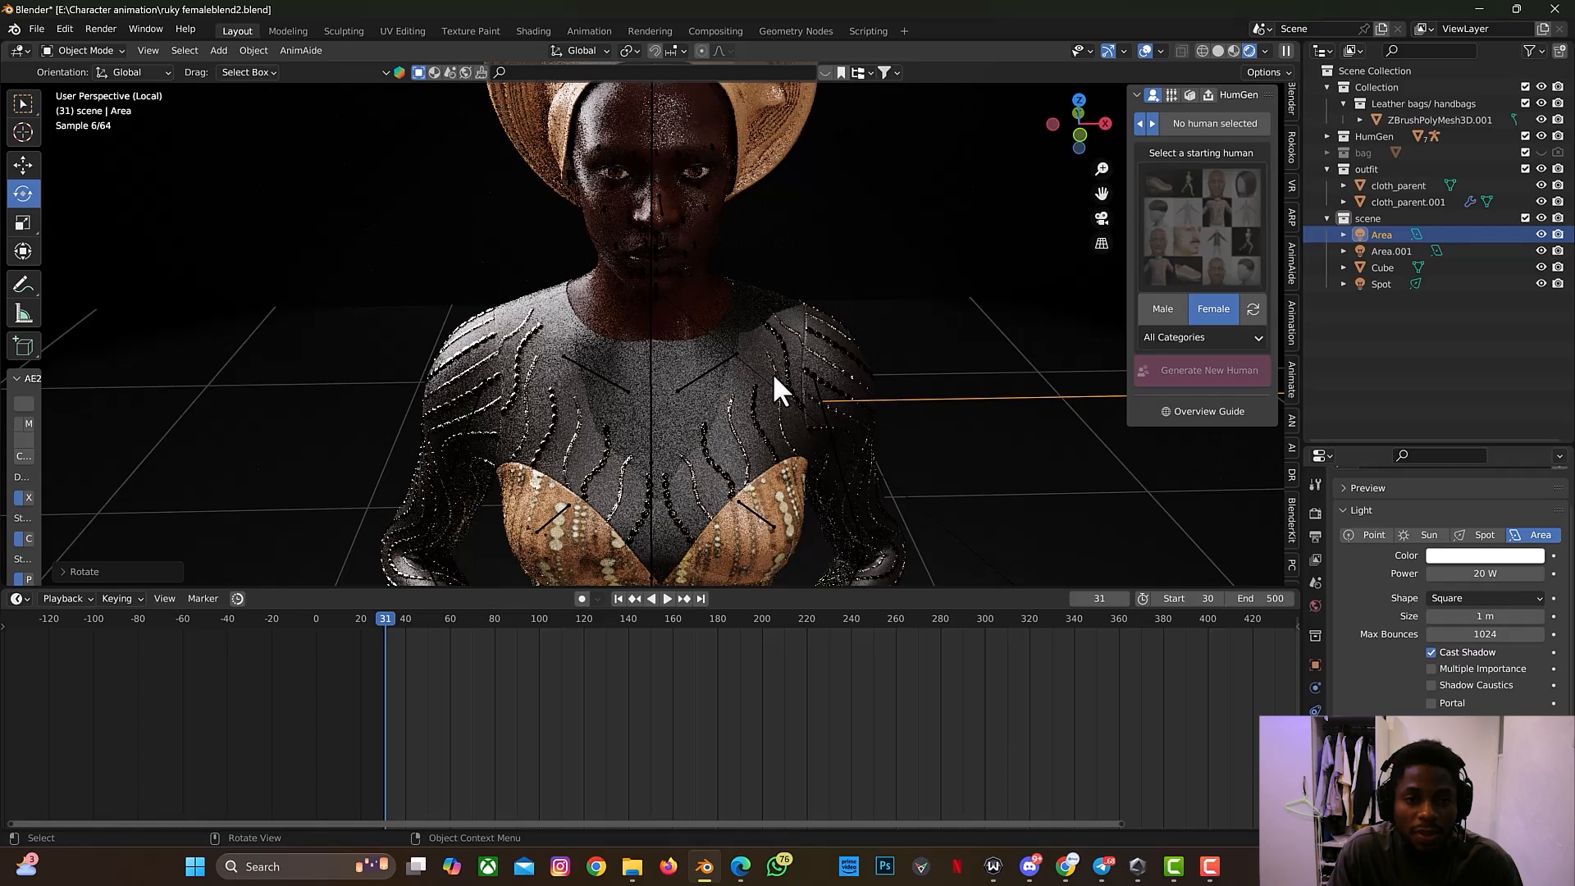
Step: Open the garment's material in the Shading workspace and disconnect the Alpha texture from the Principled BSDF's Alpha input
click(533, 30)
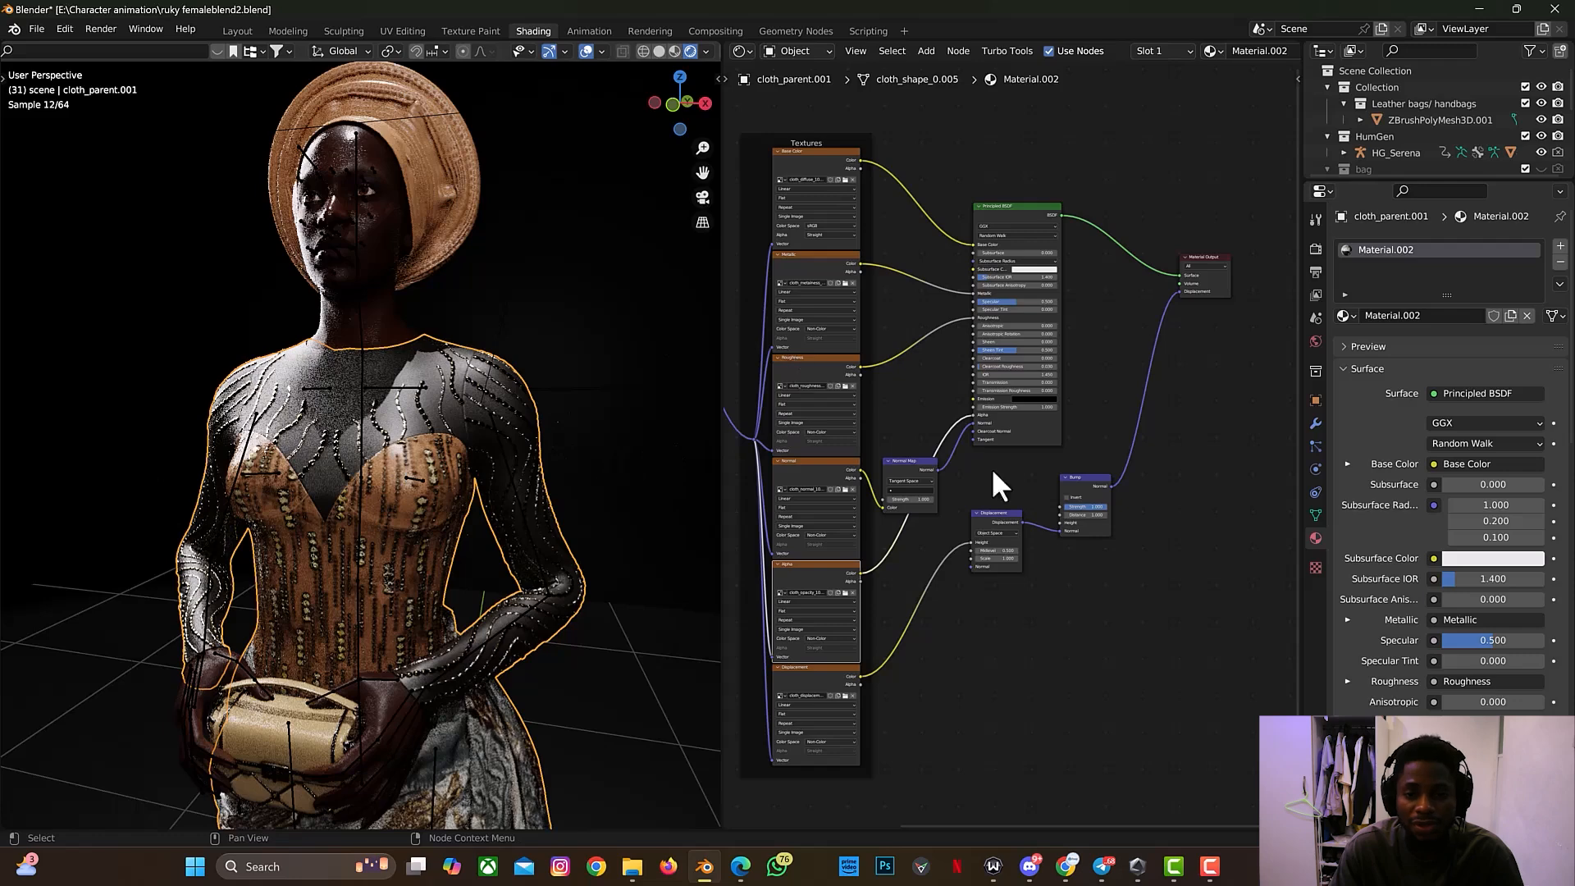
scroll(952, 459, up, 2)
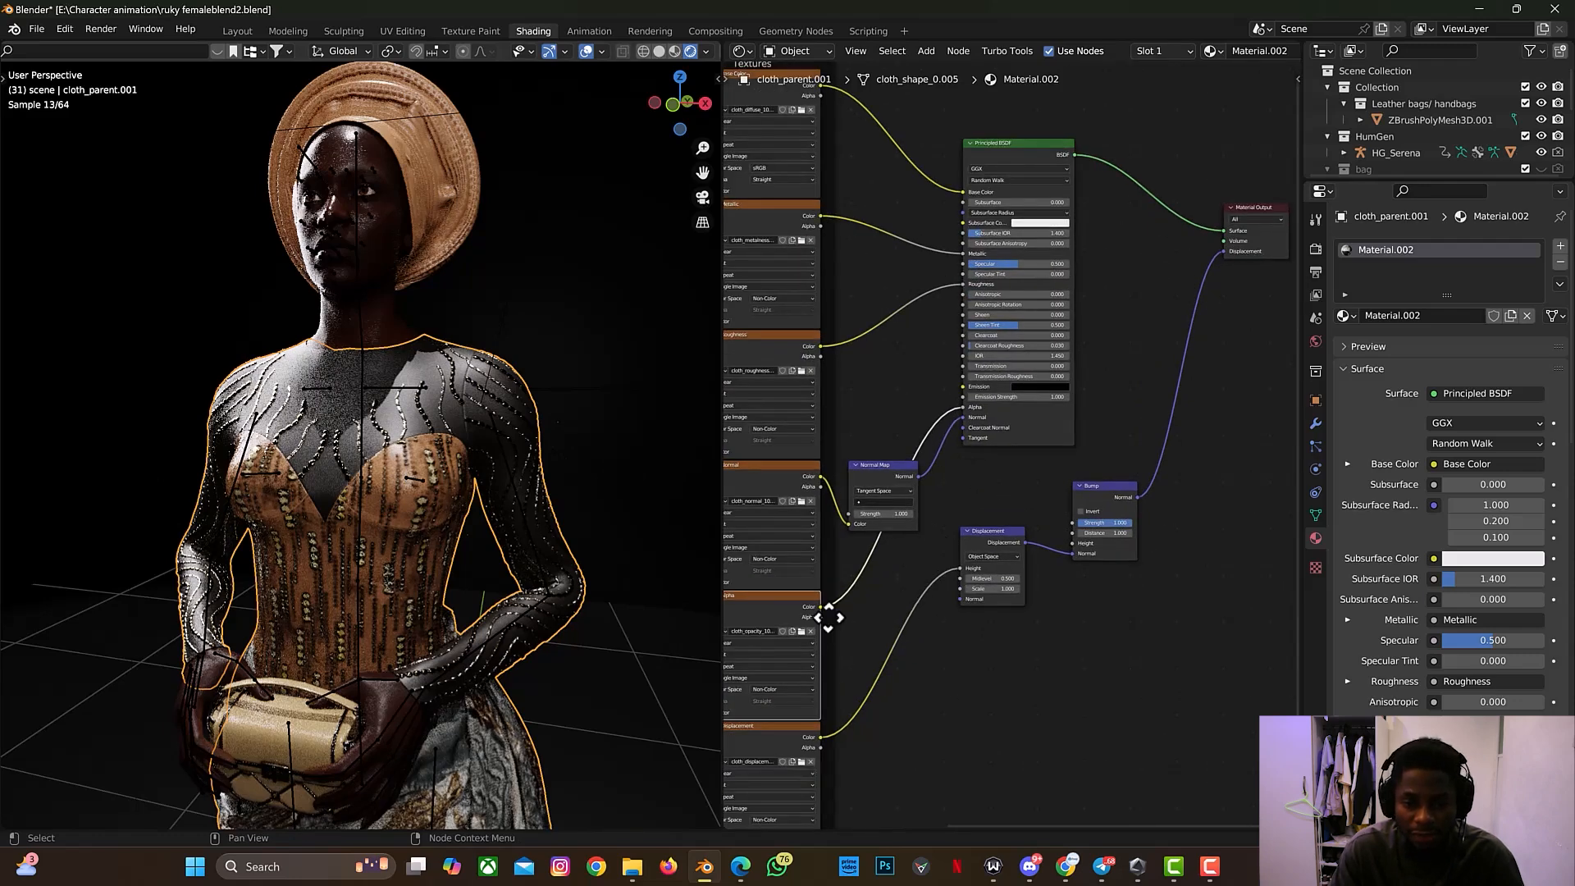
middle_drag(844, 579, 882, 562)
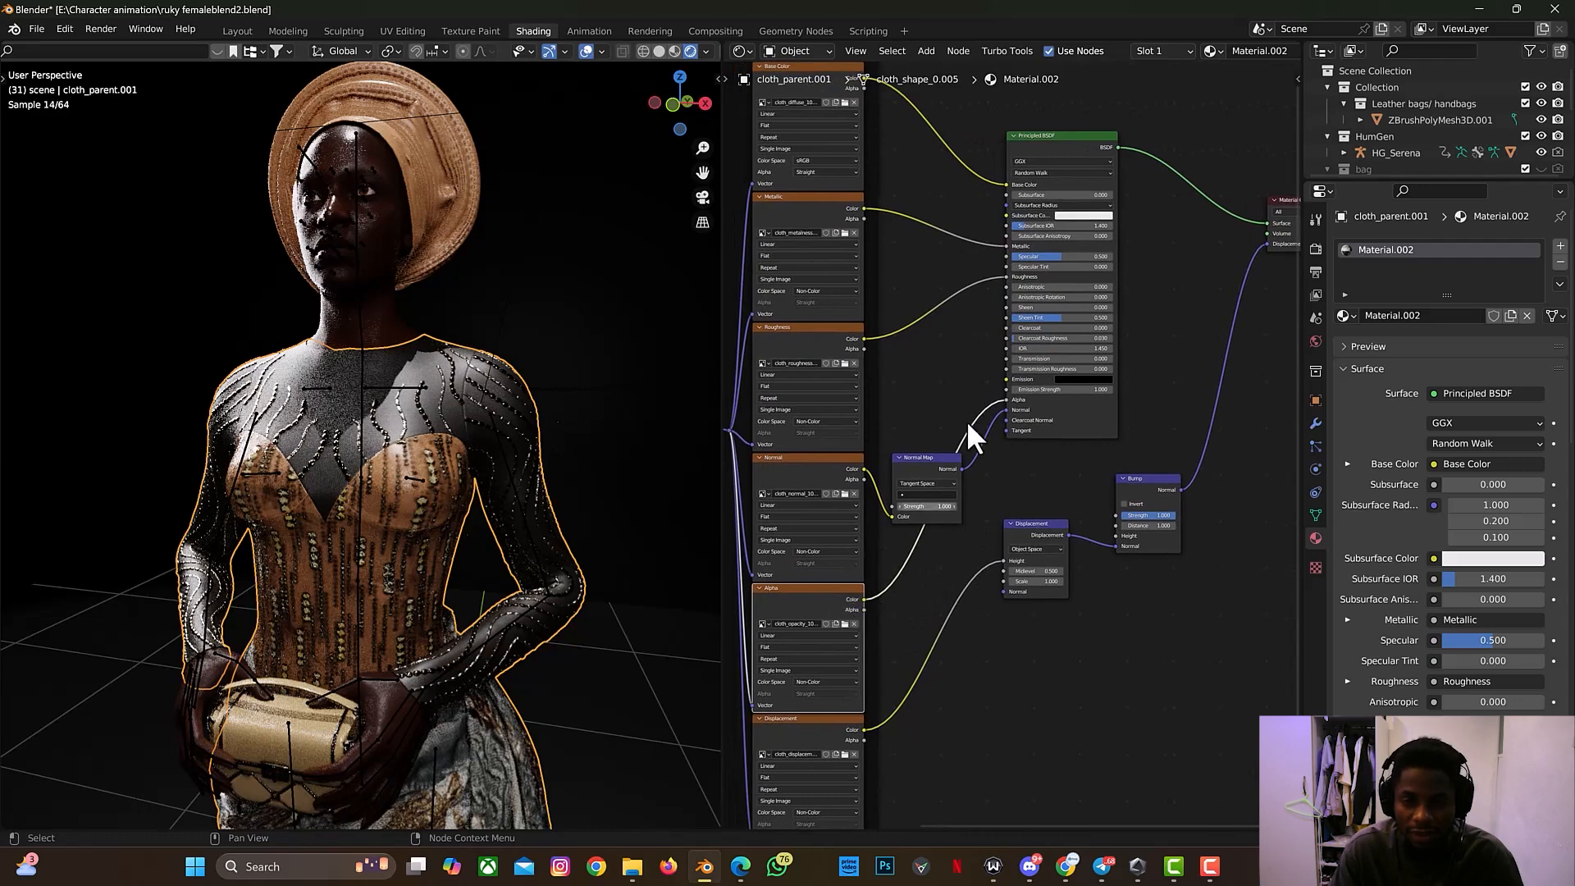
drag(1004, 399, 976, 482)
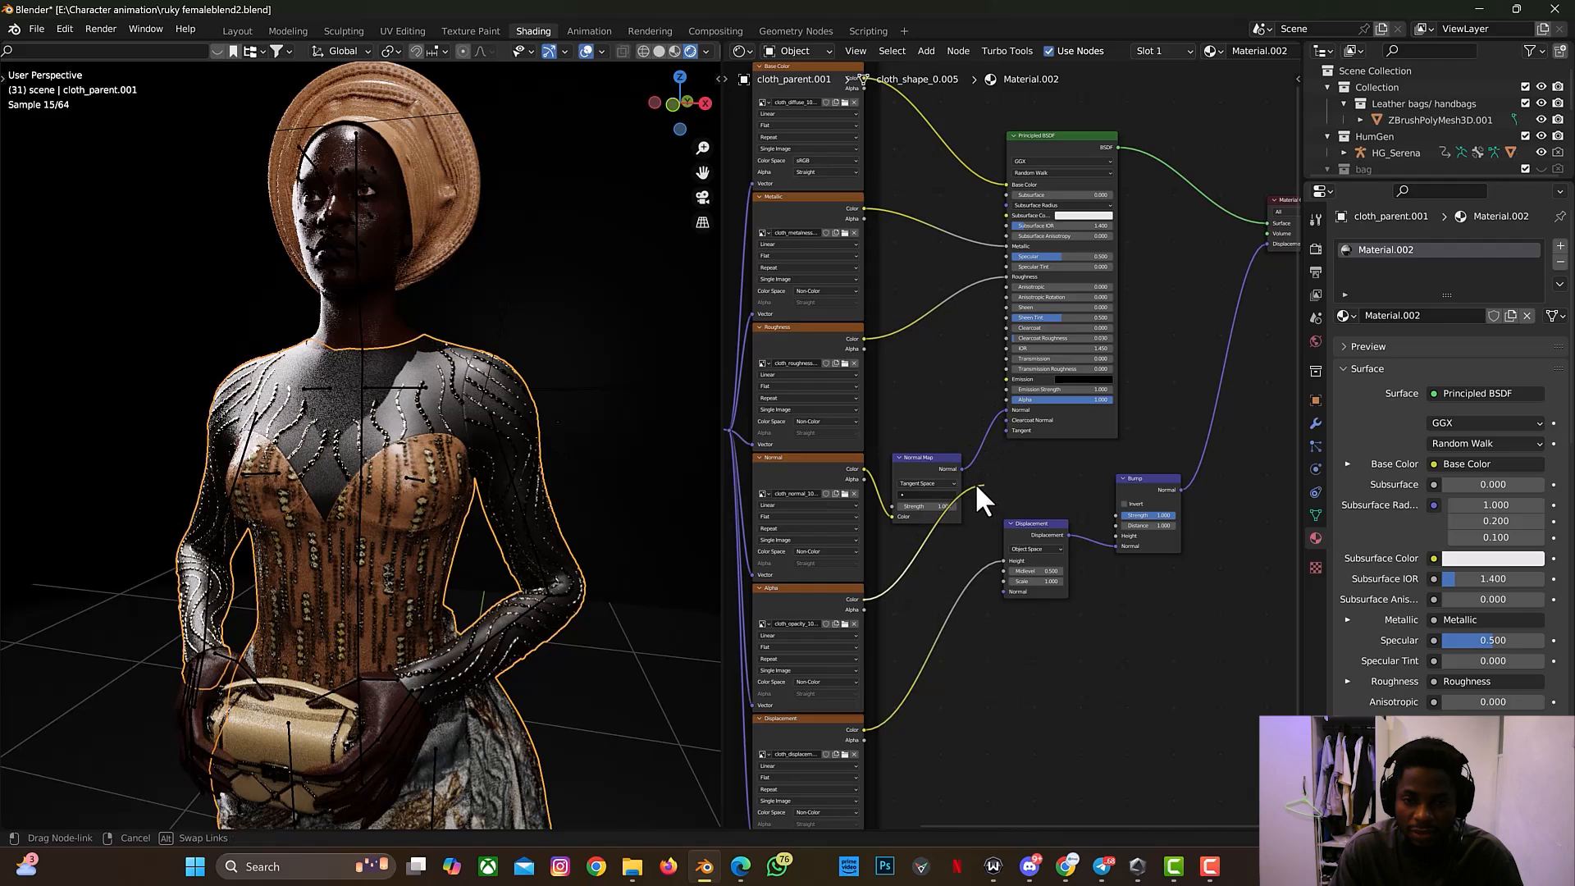
Step: Connect the Base Color texture's Alpha output to the Principled BSDF's Alpha input and view the garment from the side
middle_drag(894, 158, 918, 232)
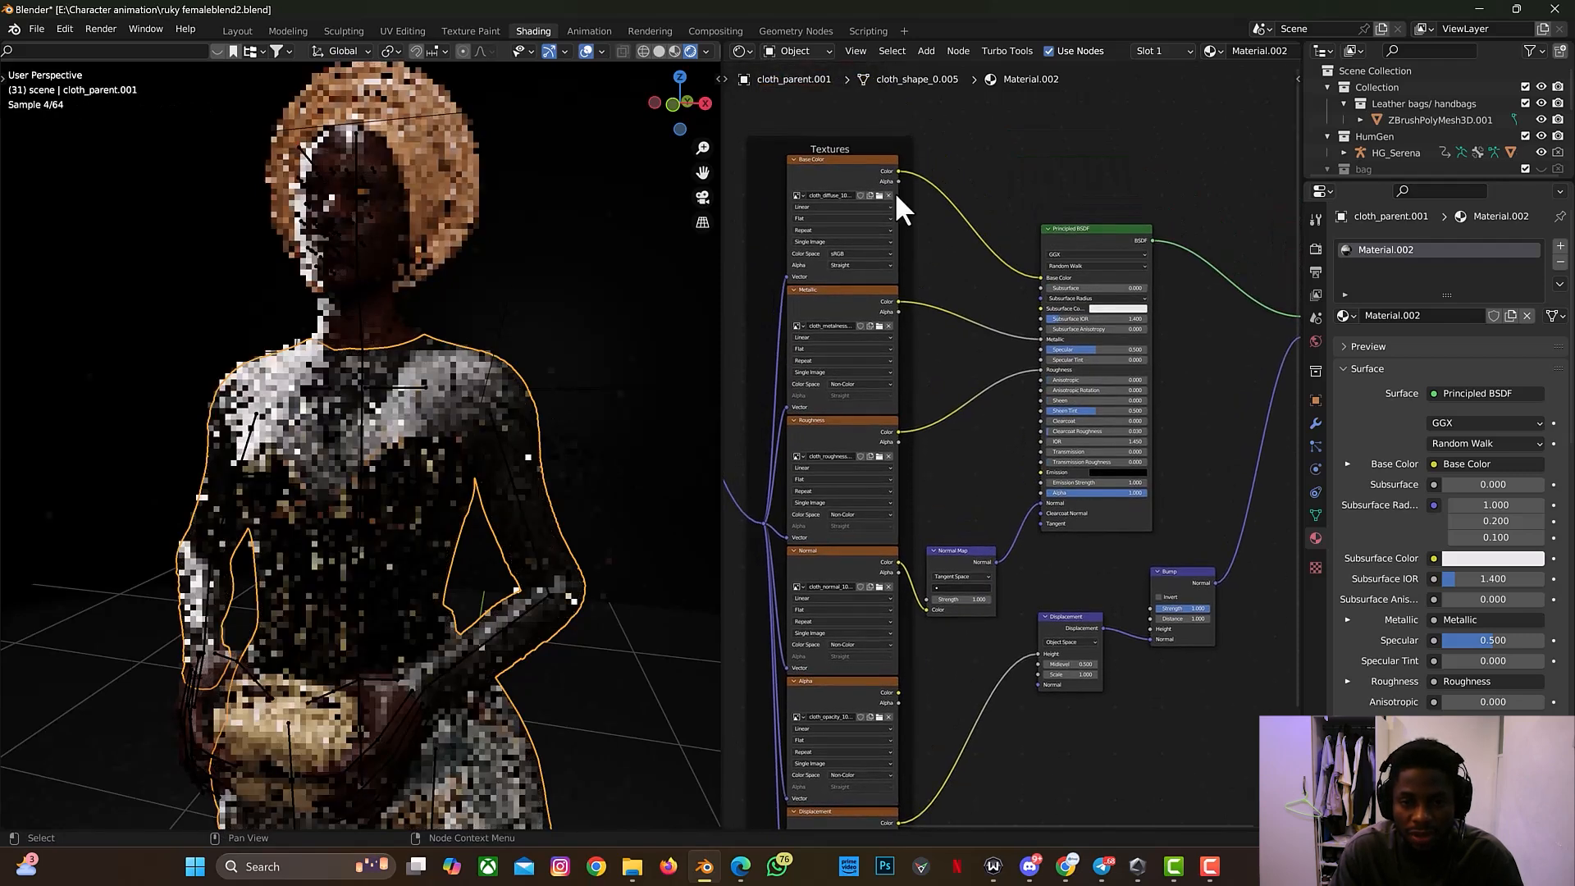
drag(899, 181, 1040, 492)
drag(783, 506, 776, 505)
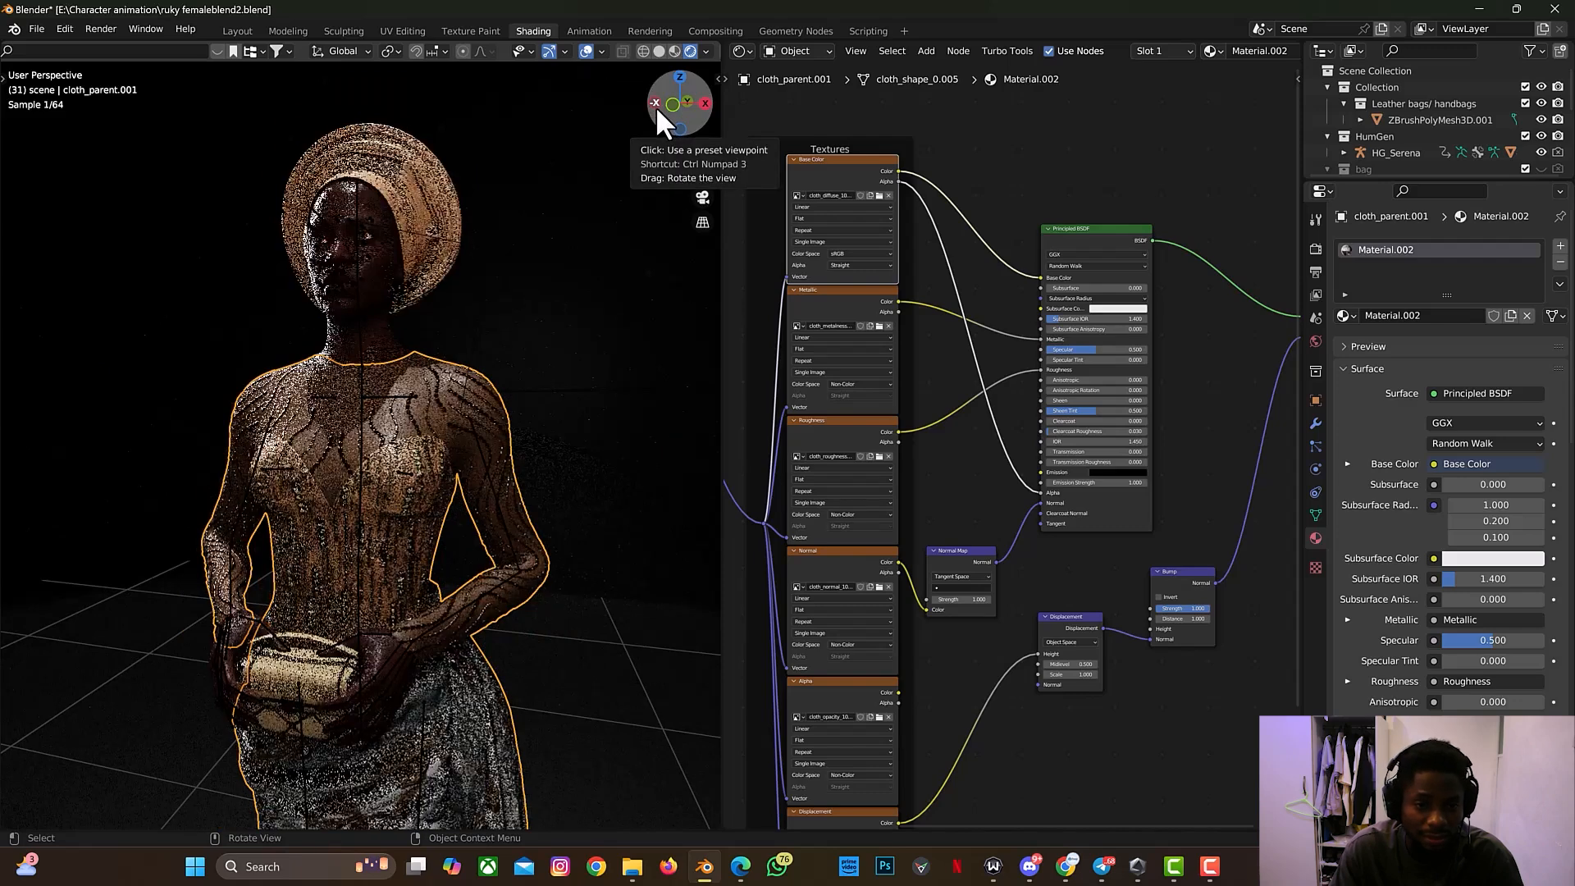
drag(657, 106, 436, 392)
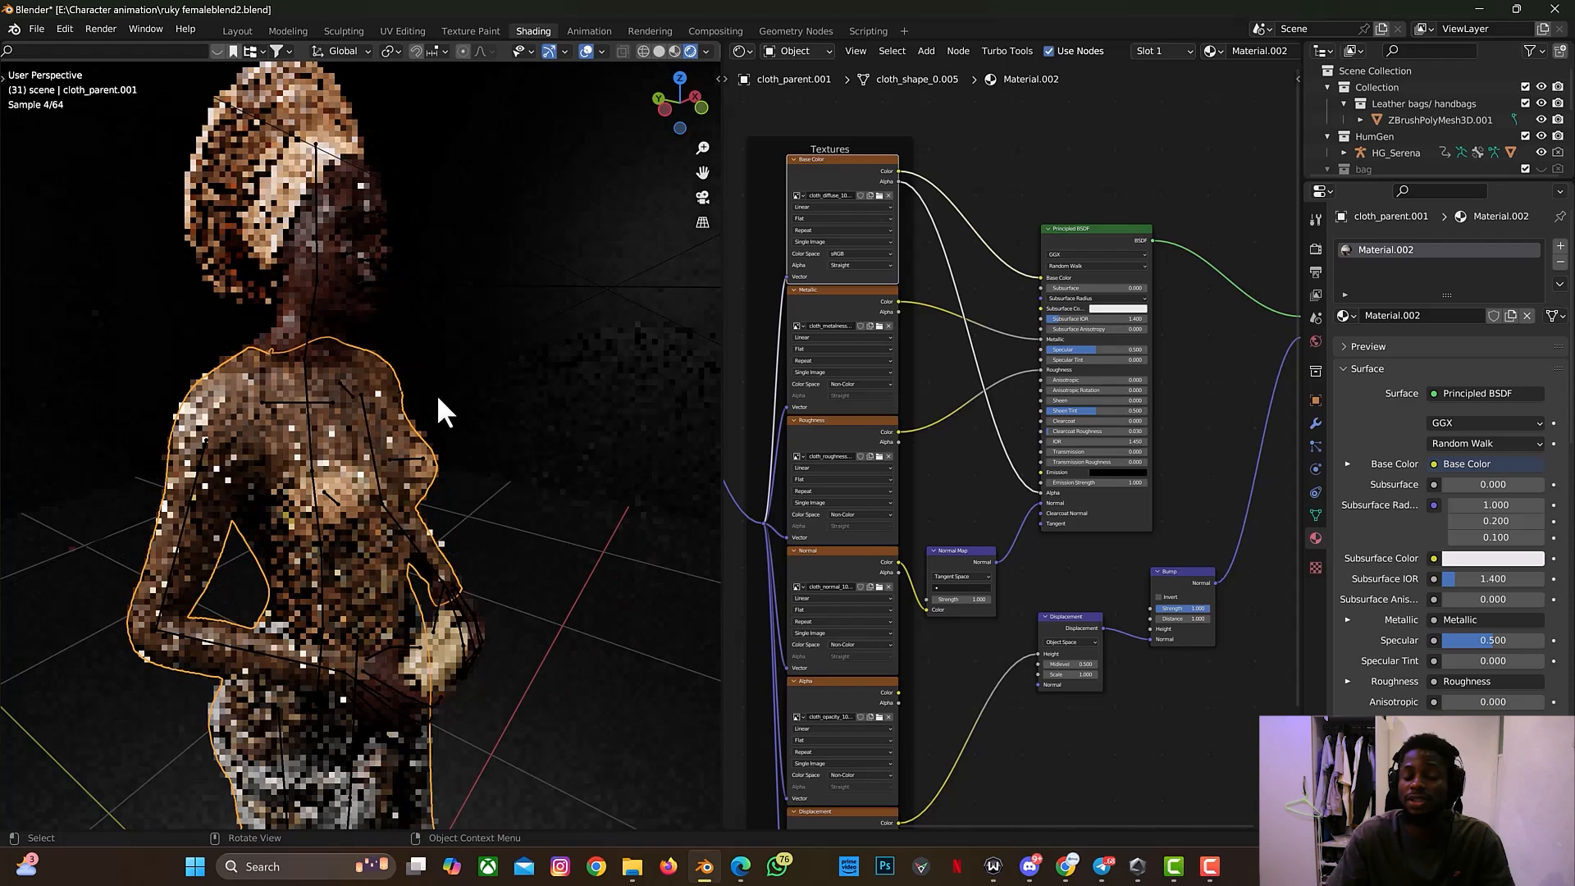